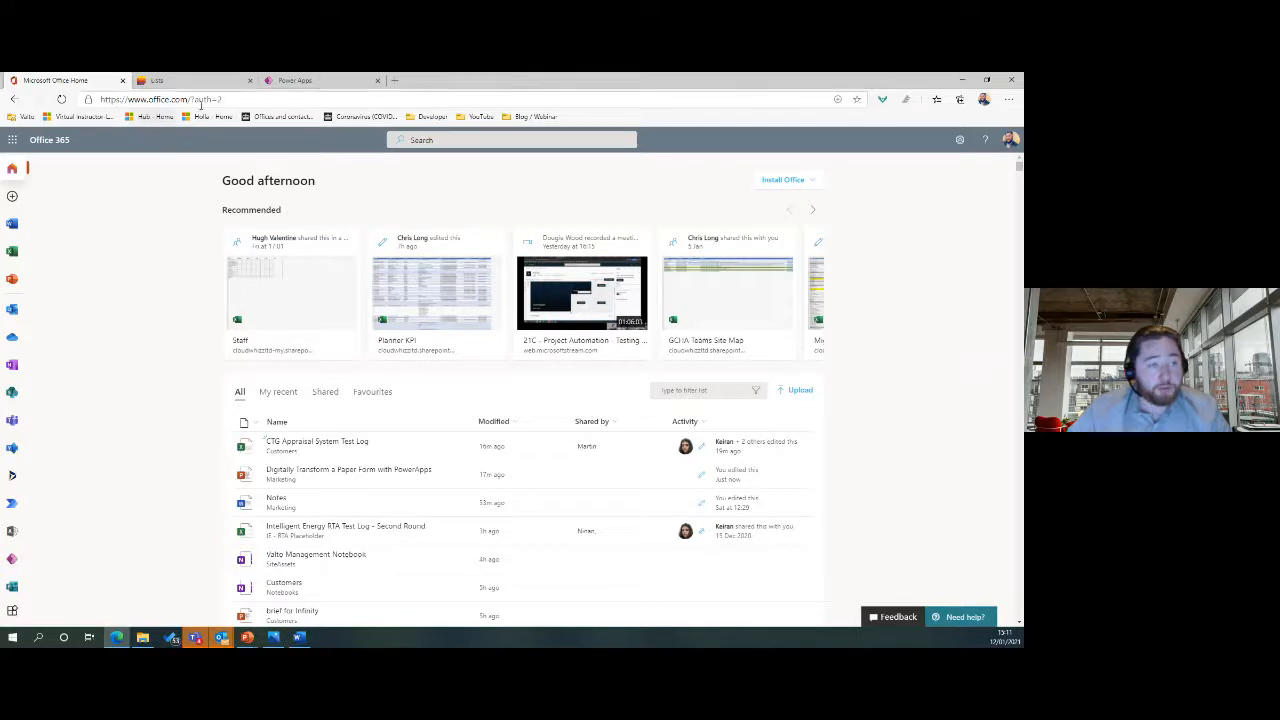
Launch Microsoft Lists from the Office 365 app launcher.
left_click(12, 142)
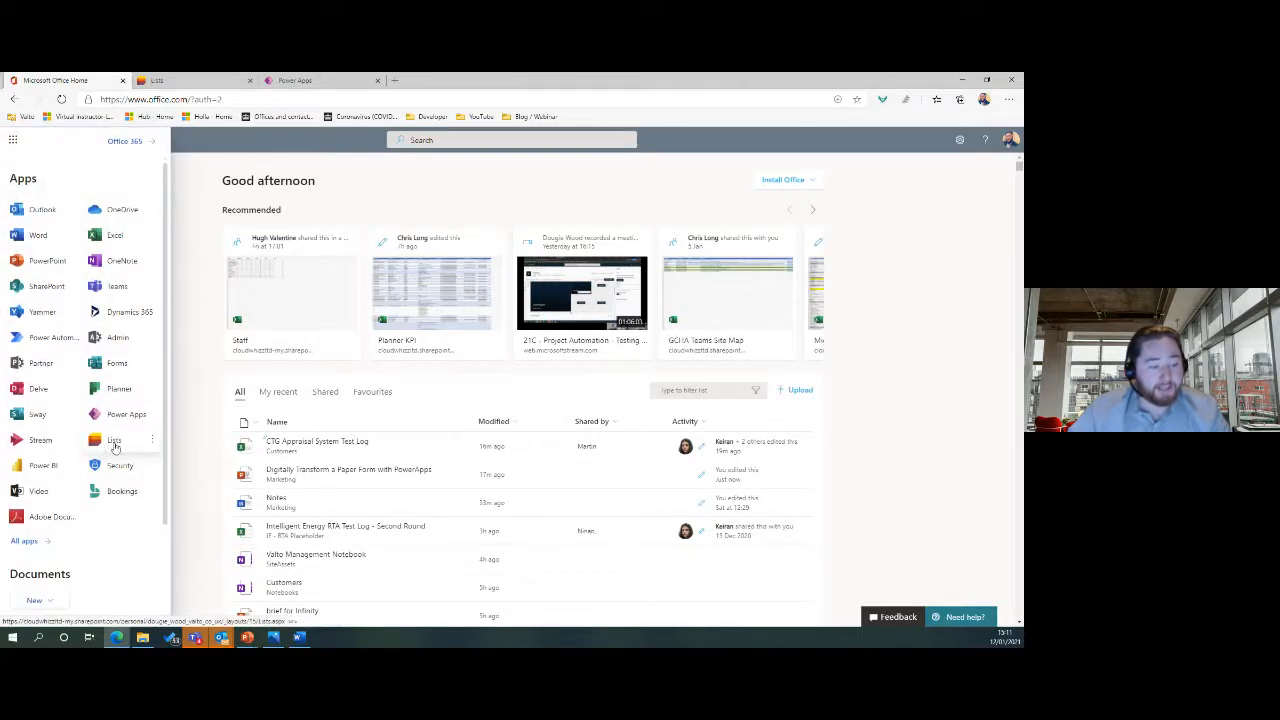
left_click(114, 445)
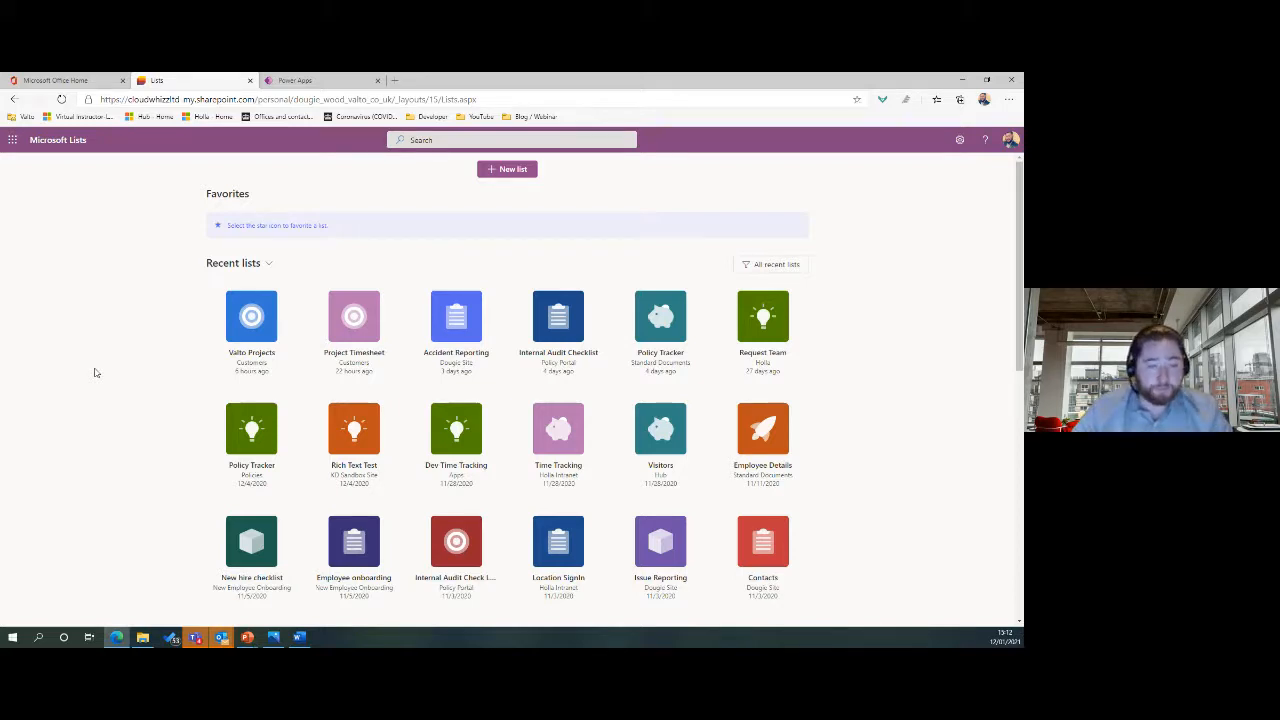
Start a new list from the Microsoft Lists home page.
left_click(505, 170)
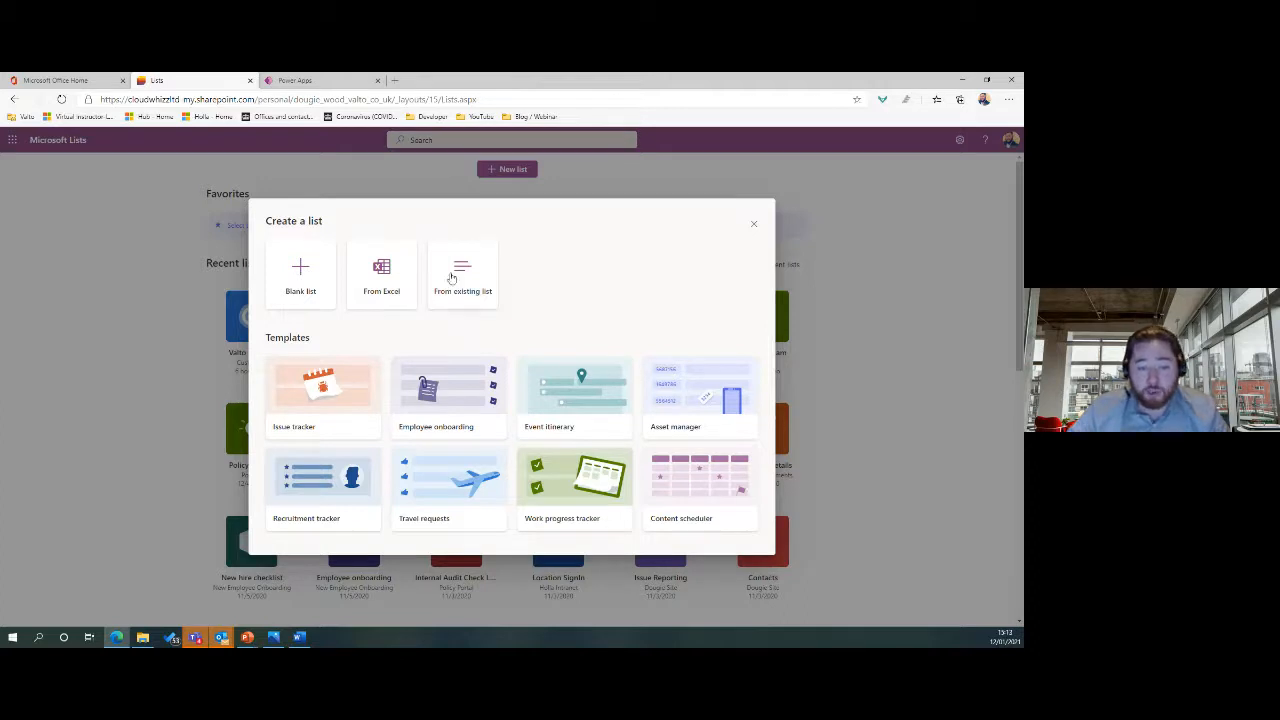
Choose Blank list to begin the new list's name and description form.
left_click(298, 289)
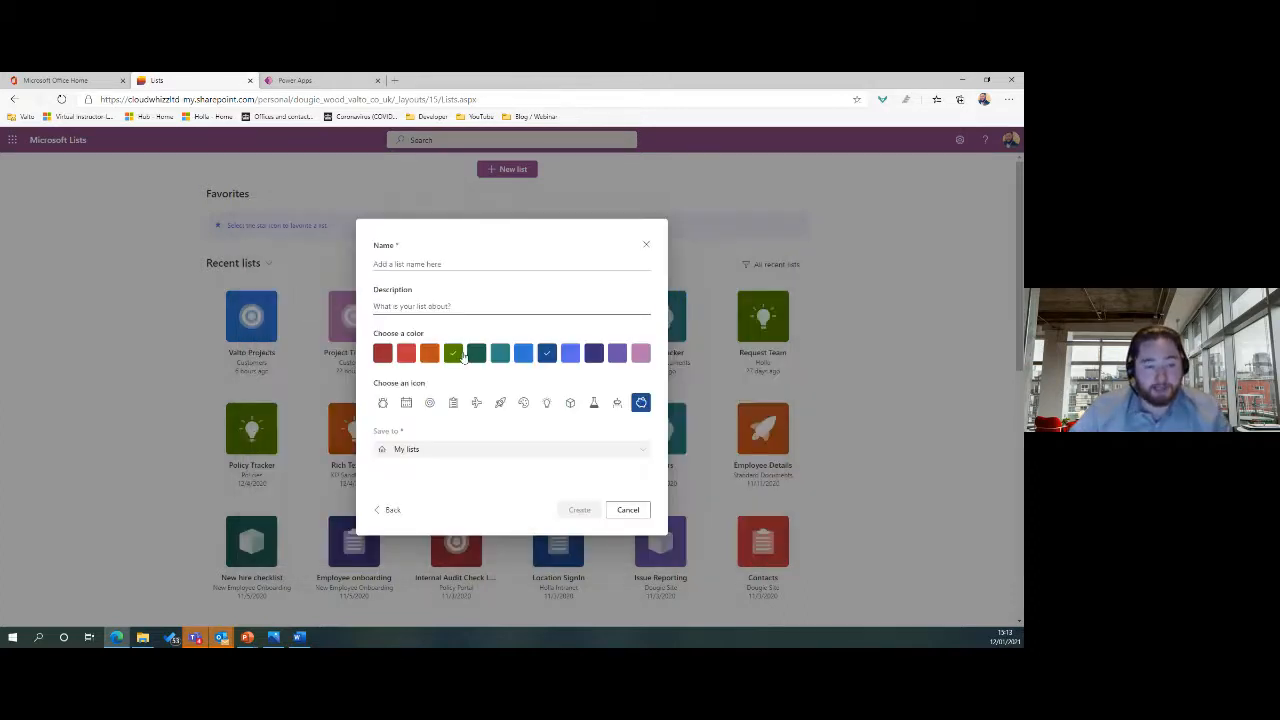
left_click(426, 264)
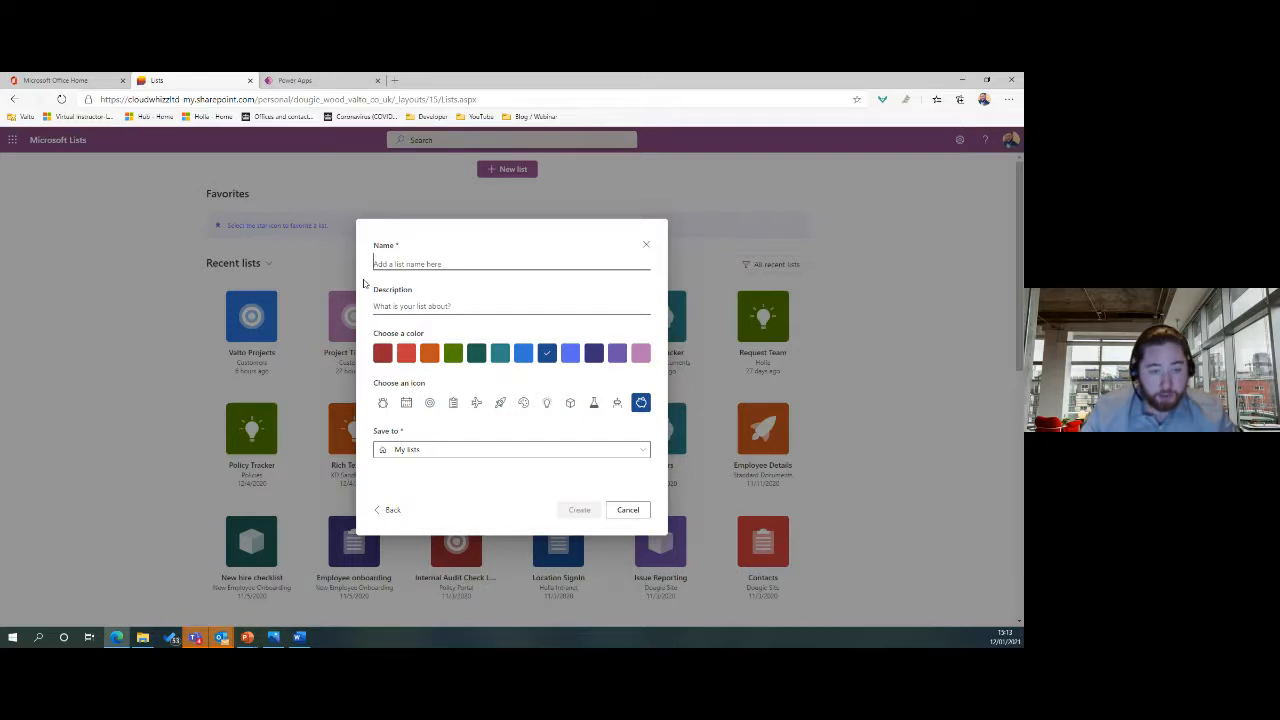
left_click(418, 305)
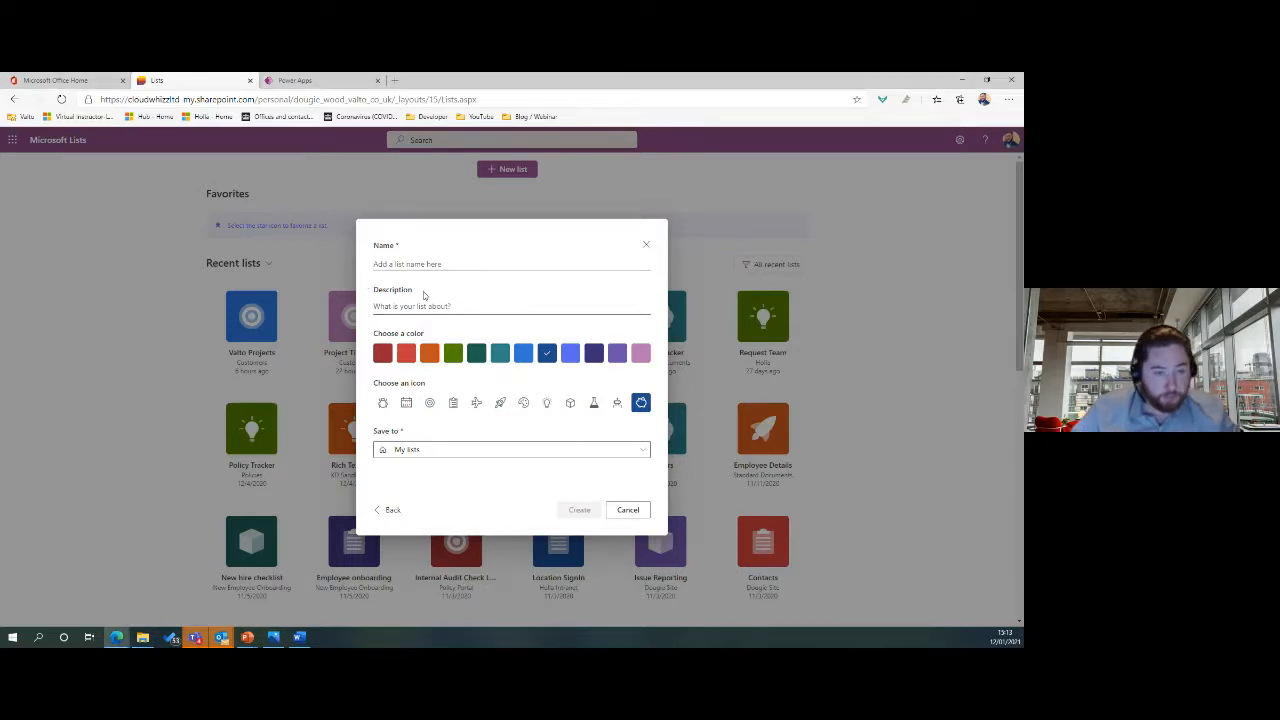
Snap the browser left and the Incident Report.png form image in Photos to the right.
key("super+Left")
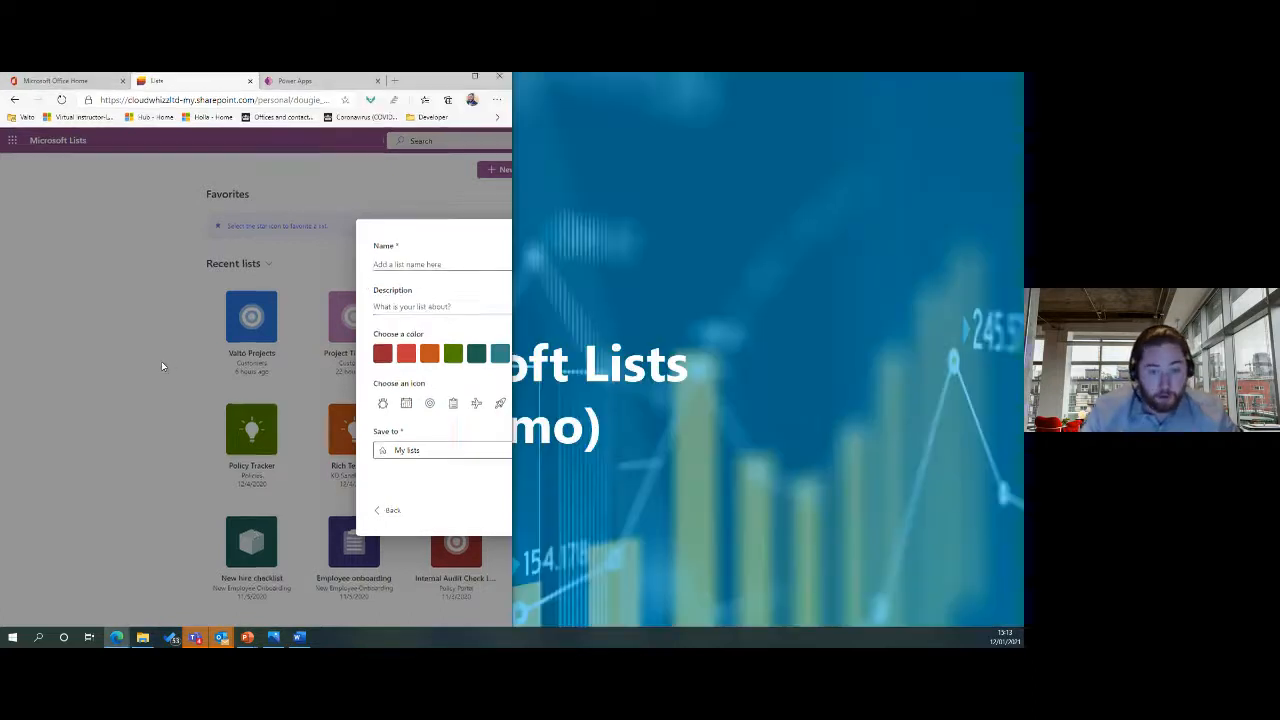
left_click(273, 638)
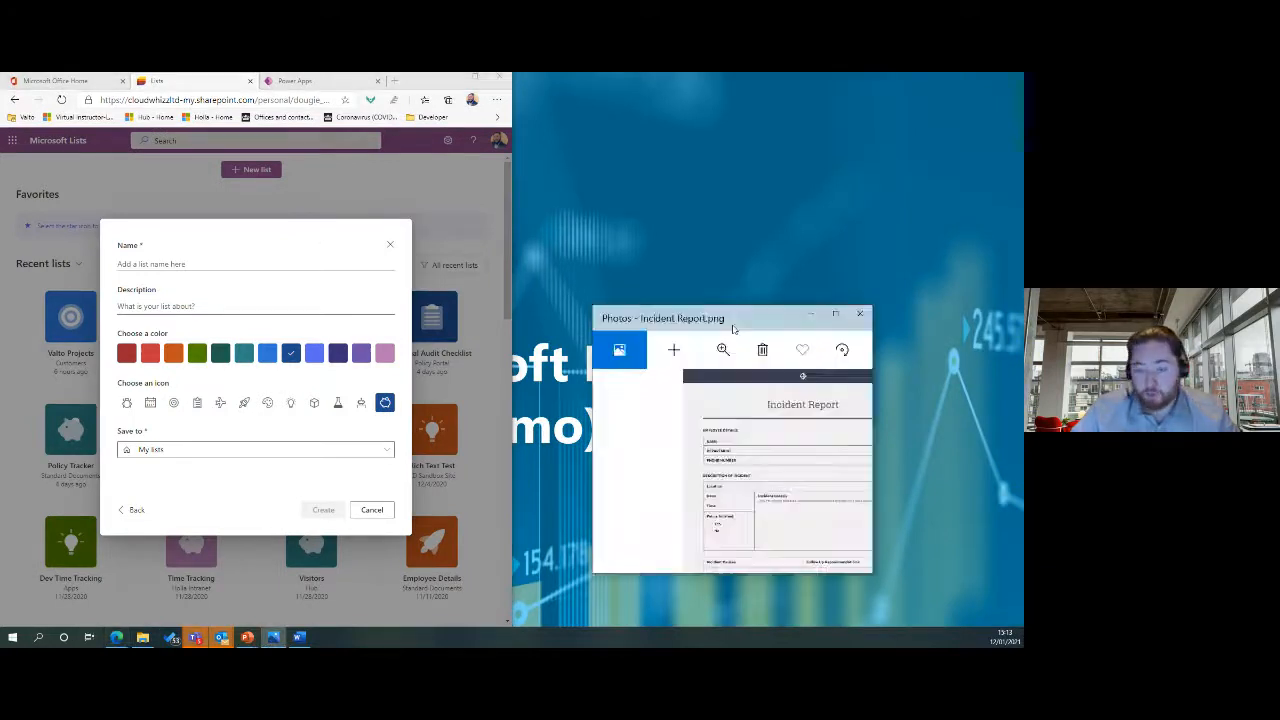
key("super+Right")
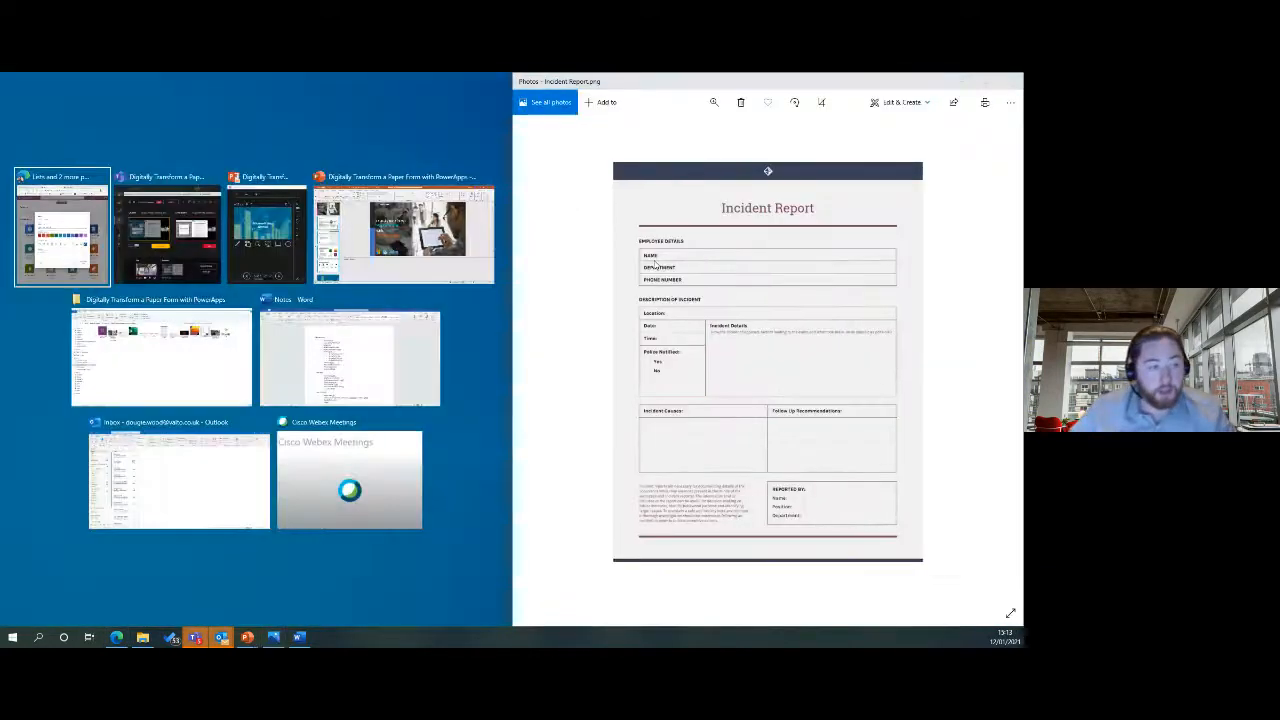
left_click(57, 250)
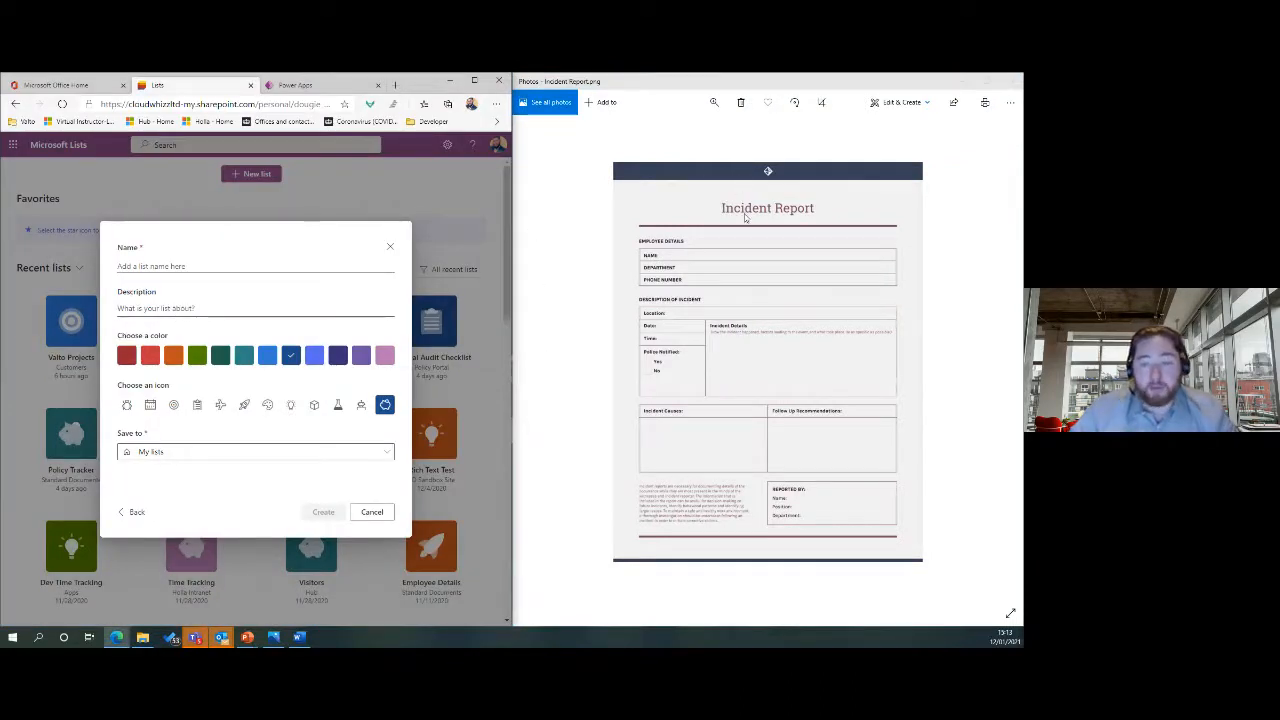
Name the list 'Incident Report' with description 'This list is going to store all of the submitted incident reports'.
left_click(203, 268)
type("Inciden")
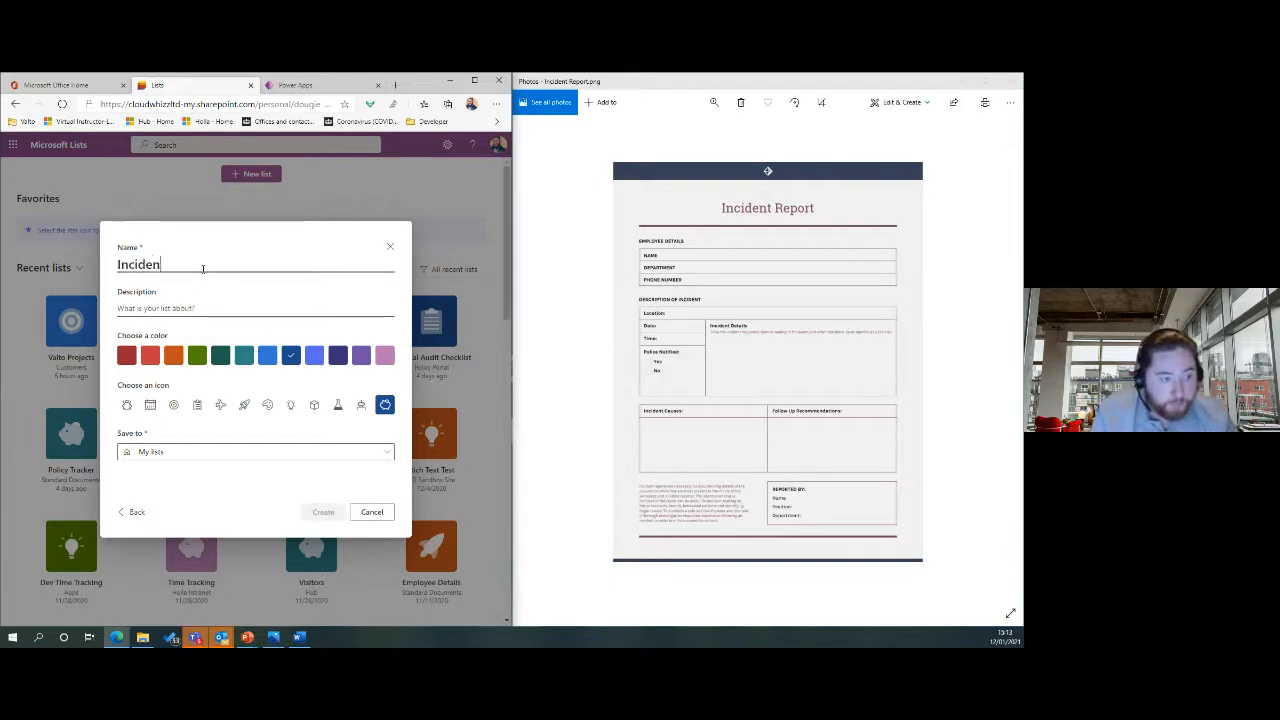
type("t Report")
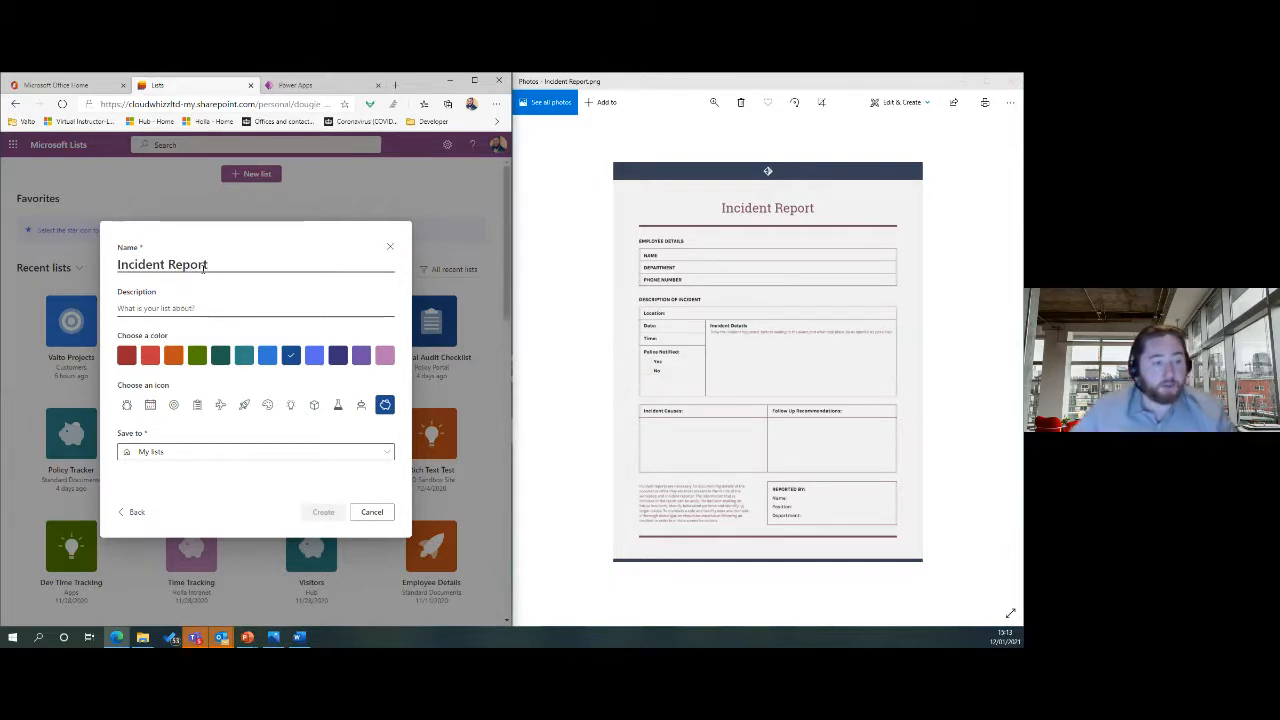
left_click(197, 307)
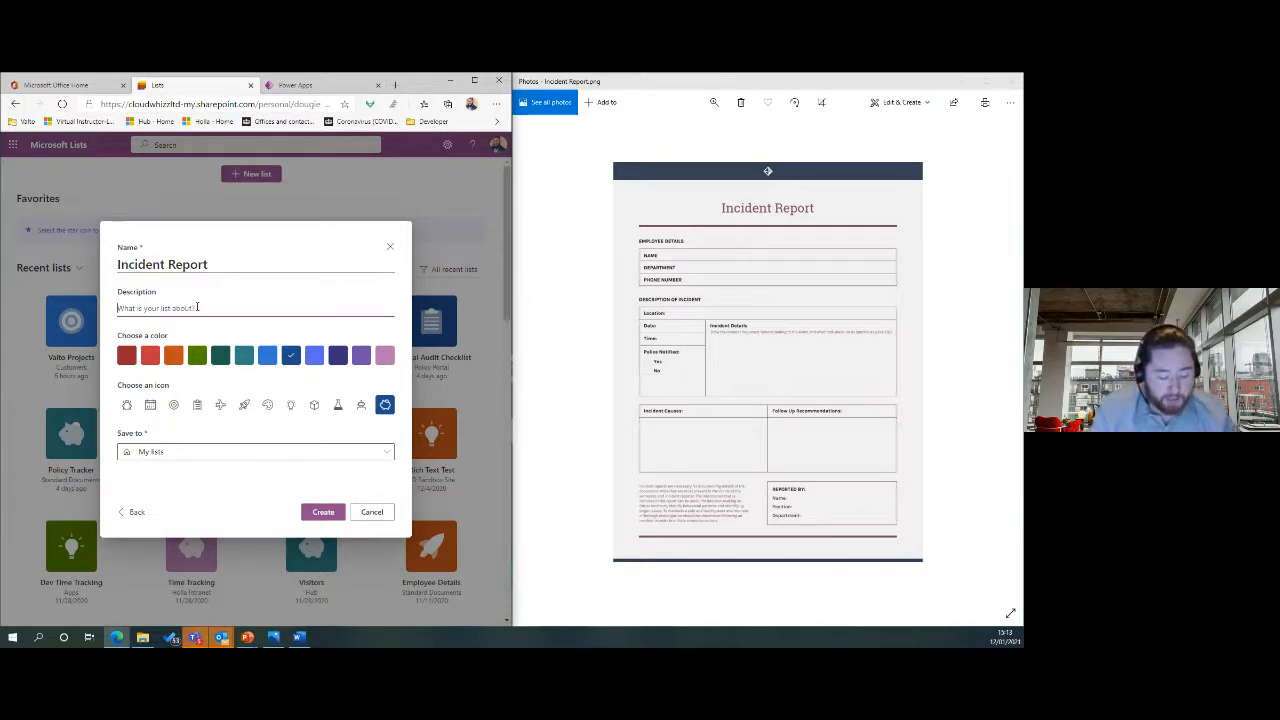
type("This list is ")
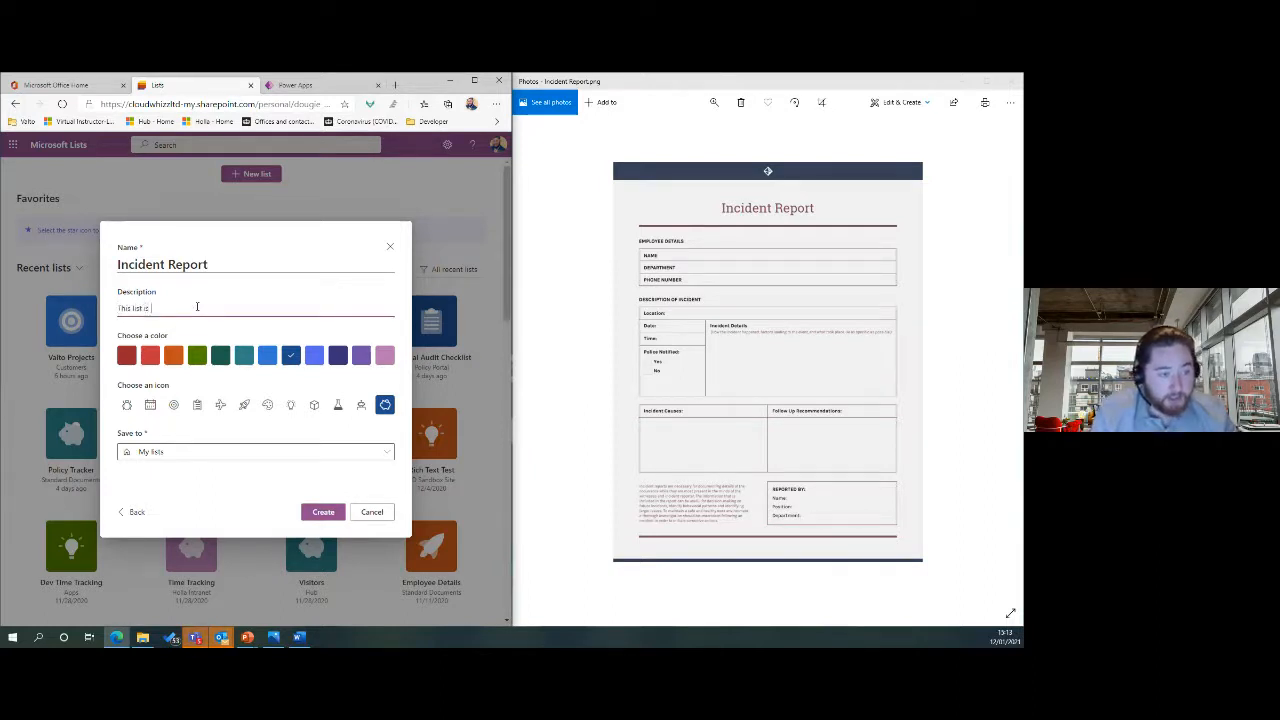
type("going to store")
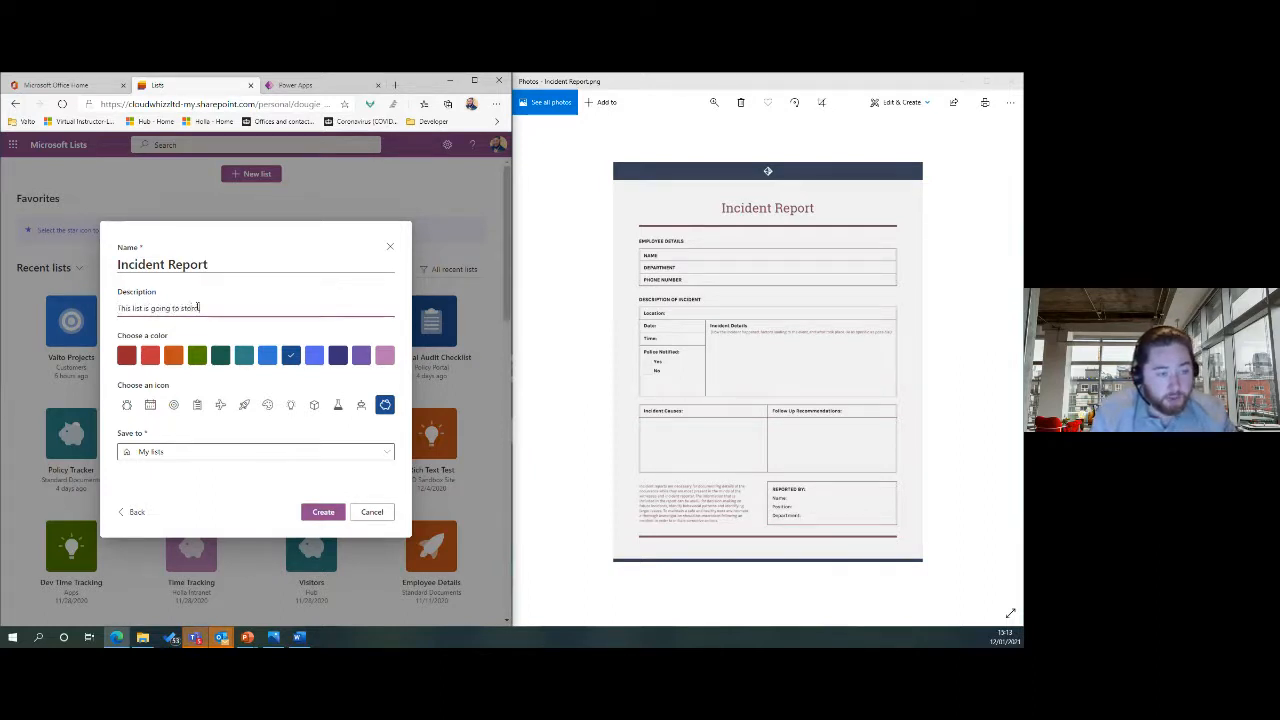
type(" all of the submitte")
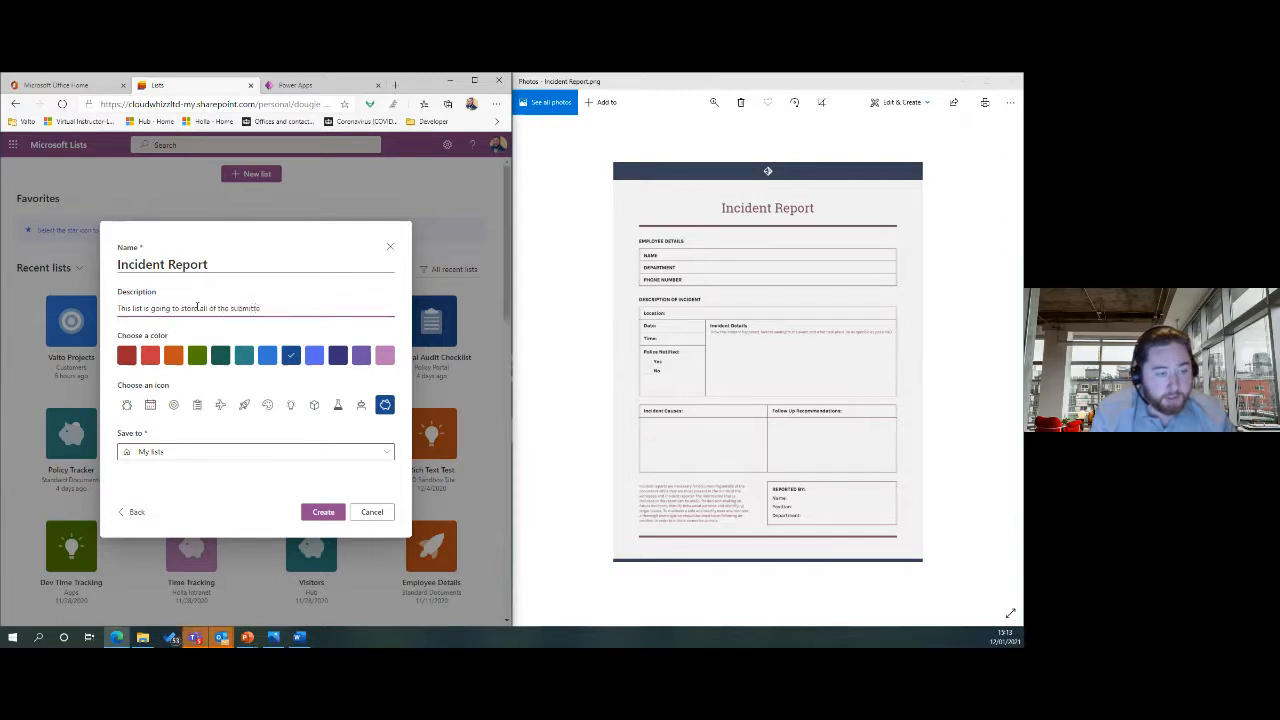
type("d incident reports.")
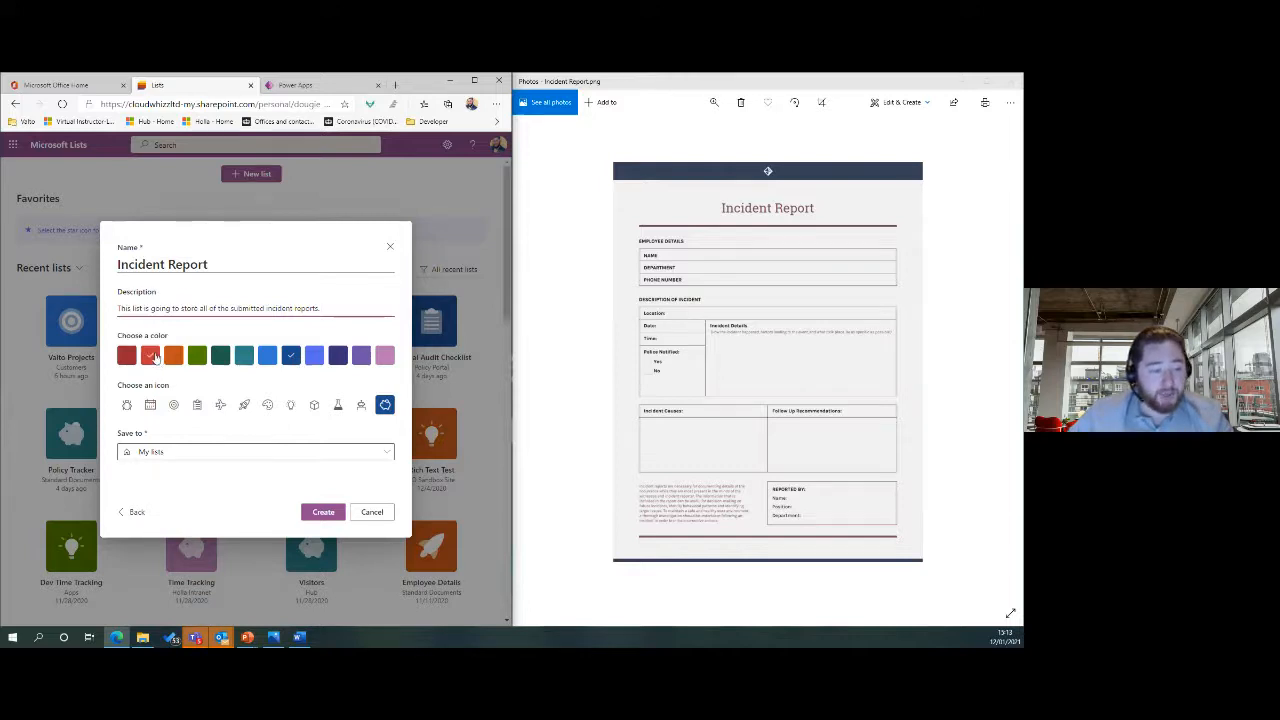
Give the list a red colour and clipboard icon, saving it to the owner's site.
left_click(151, 357)
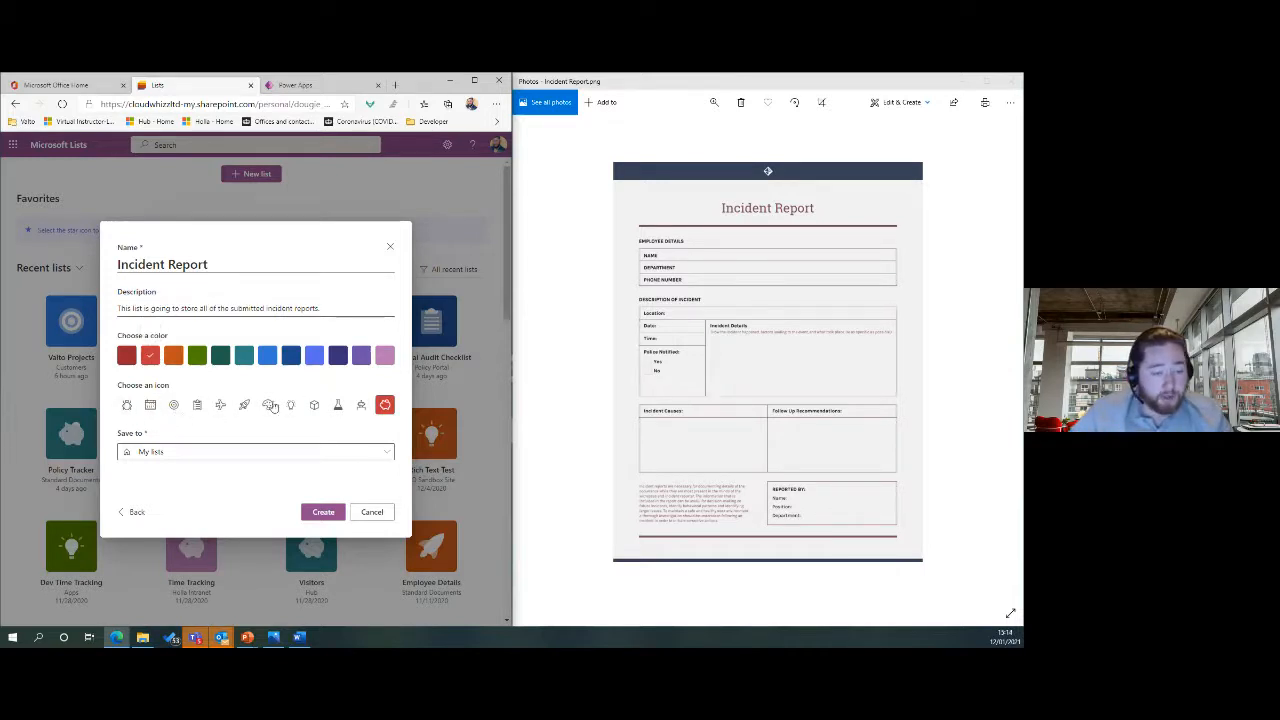
left_click(199, 410)
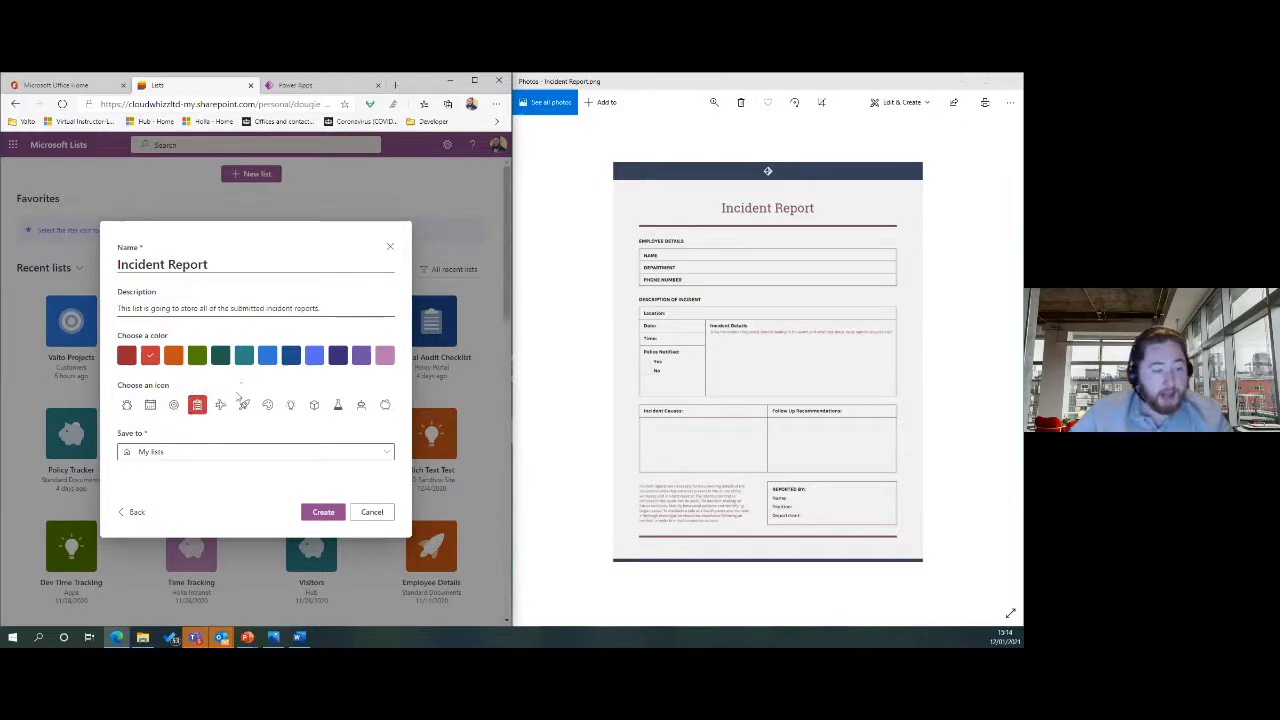
left_click(158, 456)
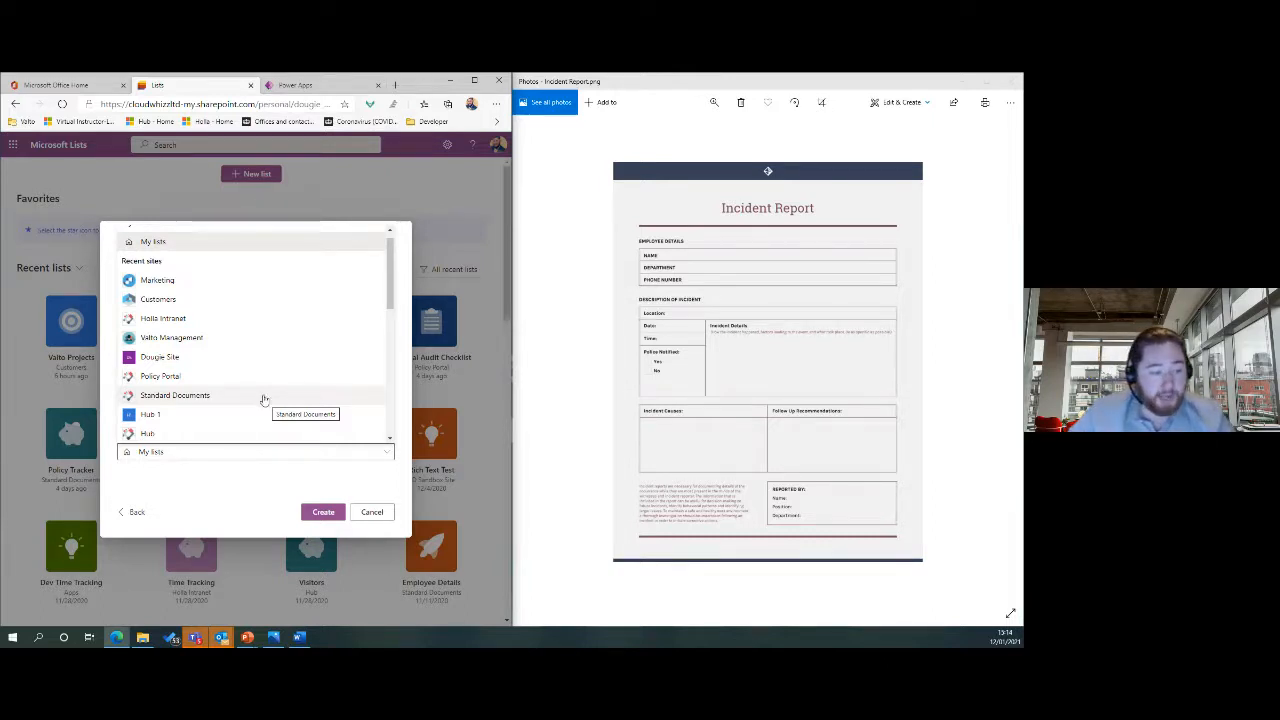
left_click(157, 360)
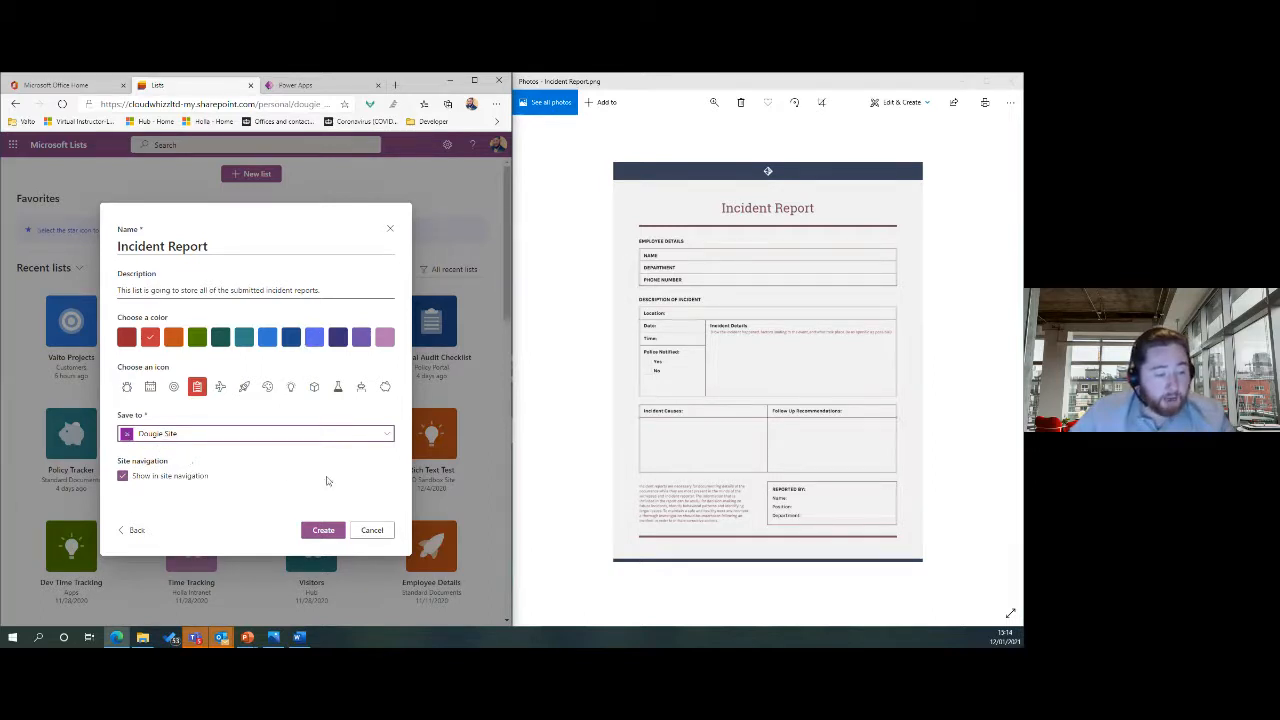
Create the Incident Report list and preview its new-item form, which has only Title.
left_click(323, 530)
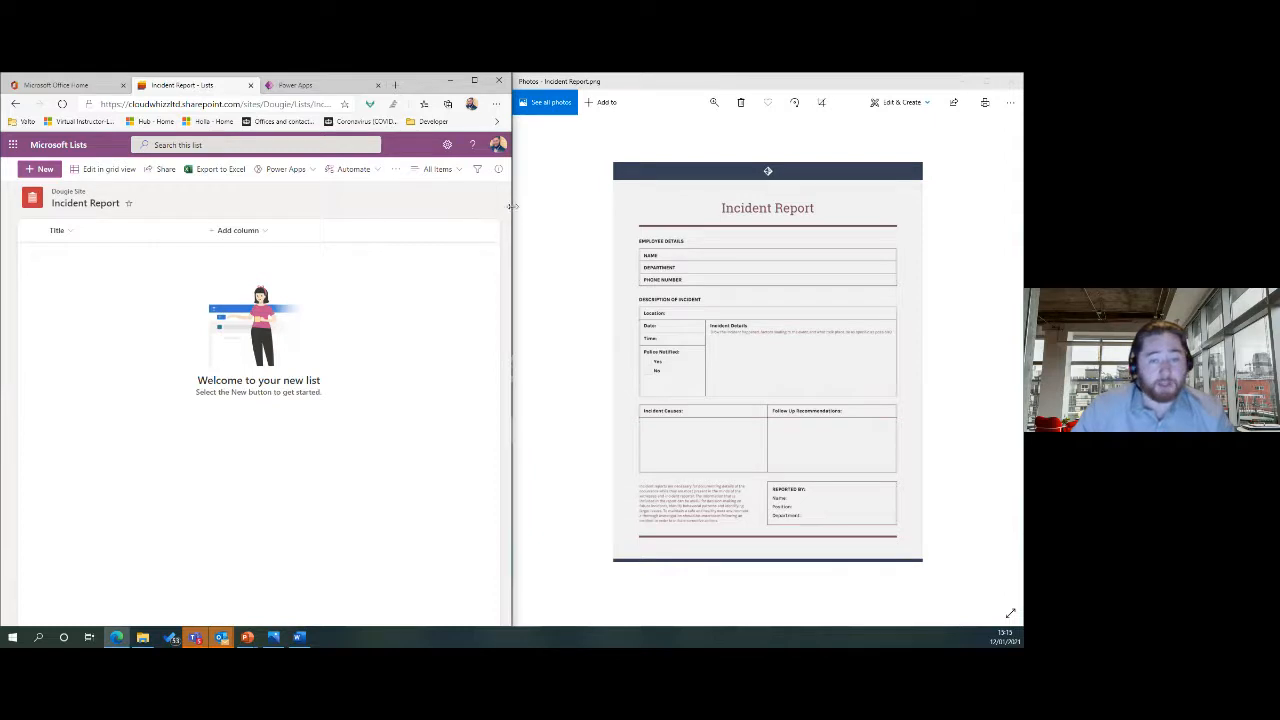
left_click_drag(512, 206, 587, 199)
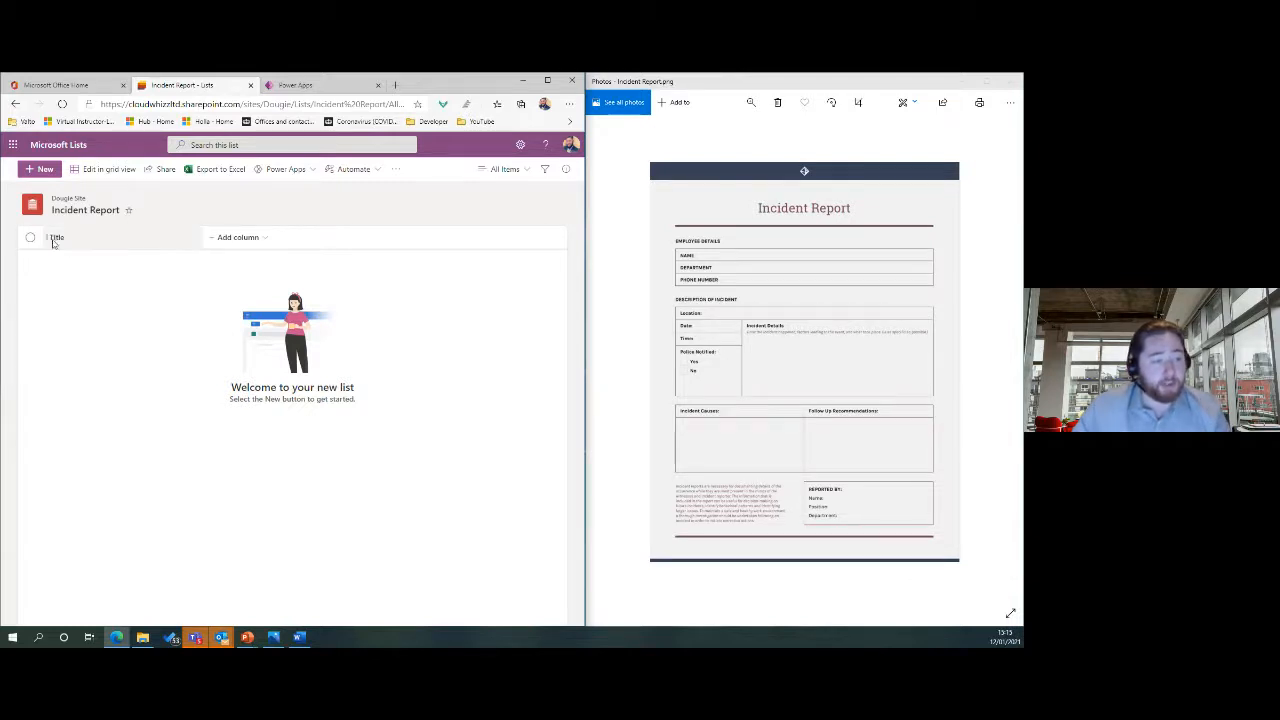
left_click(44, 170)
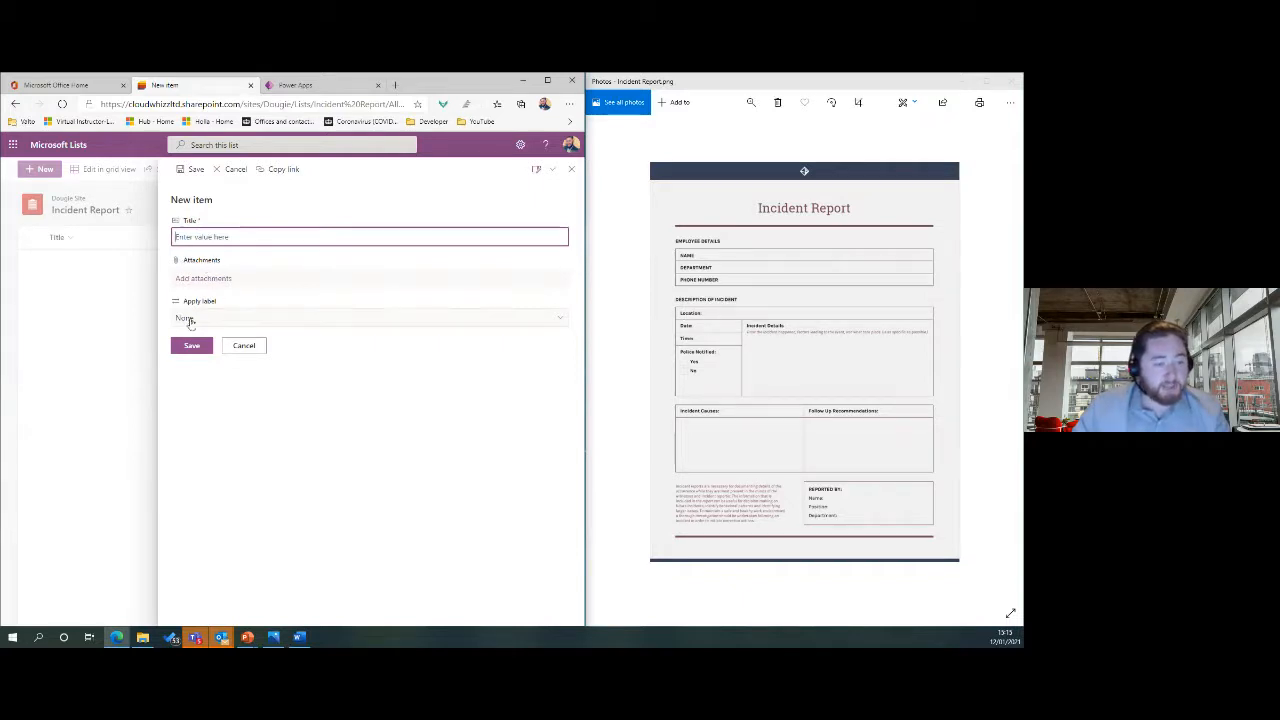
left_click(244, 346)
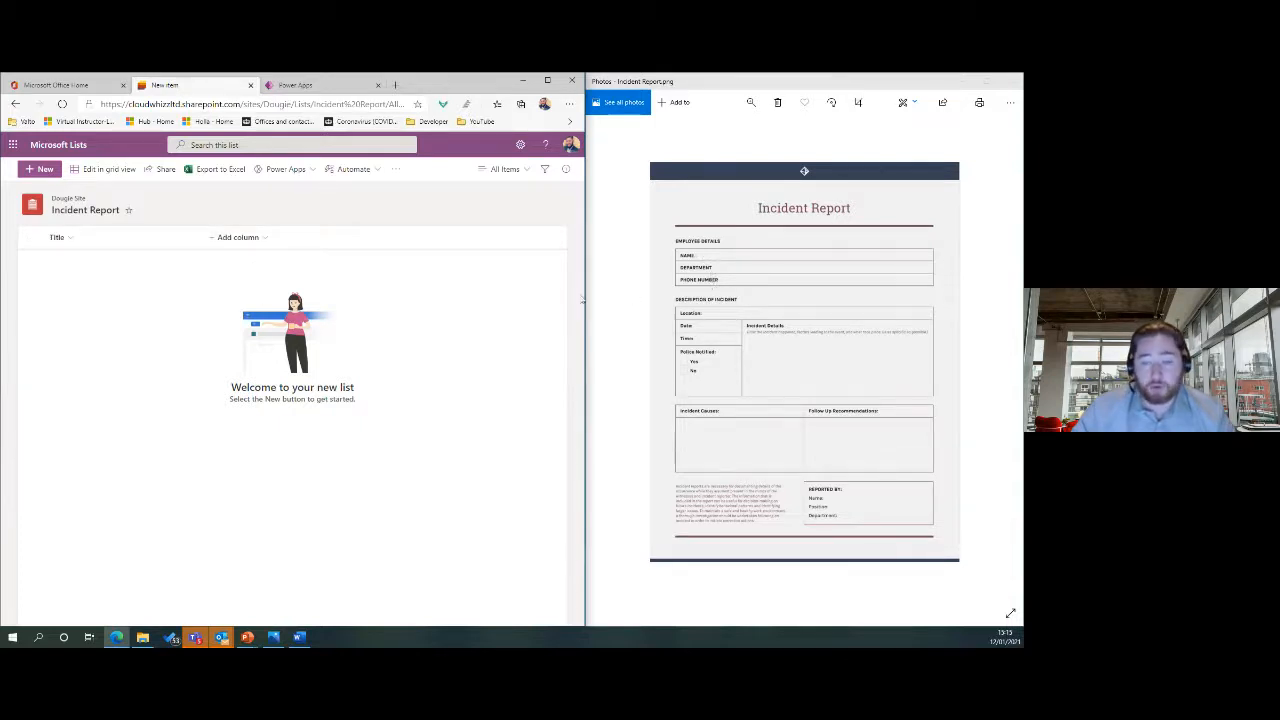
Show the column types available to add to the Incident Report list.
left_click(248, 241)
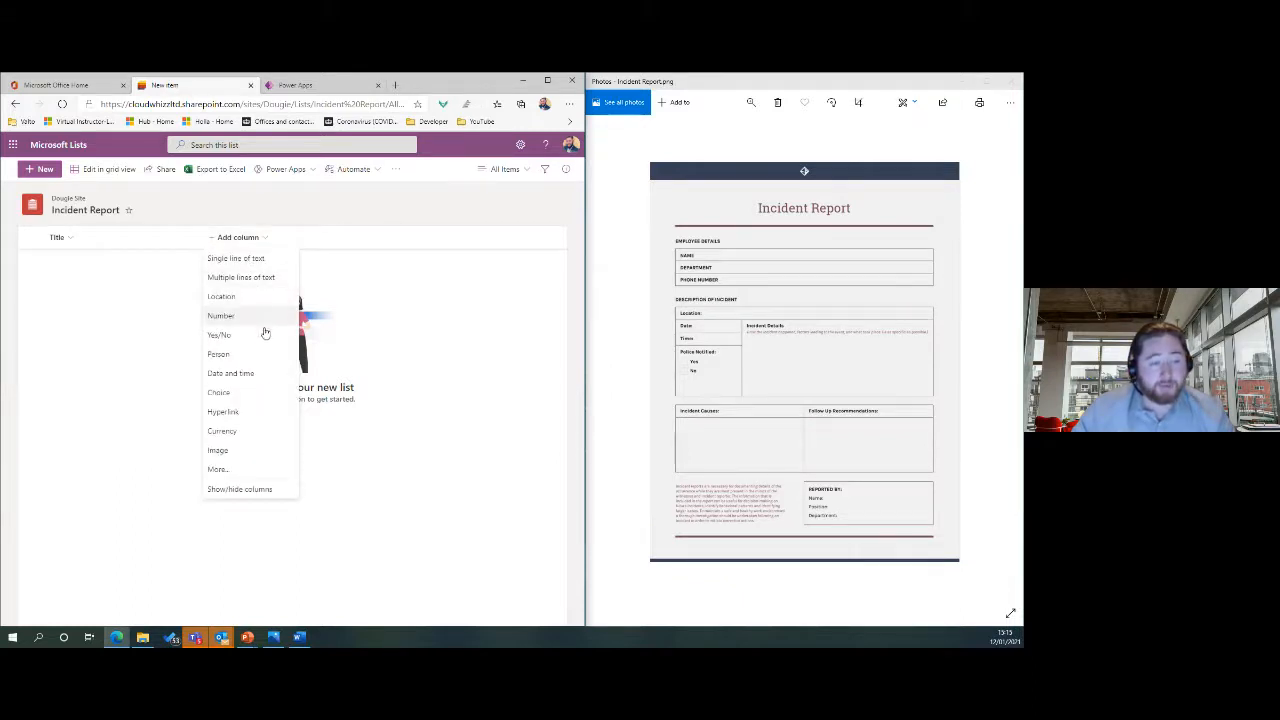
left_click(380, 268)
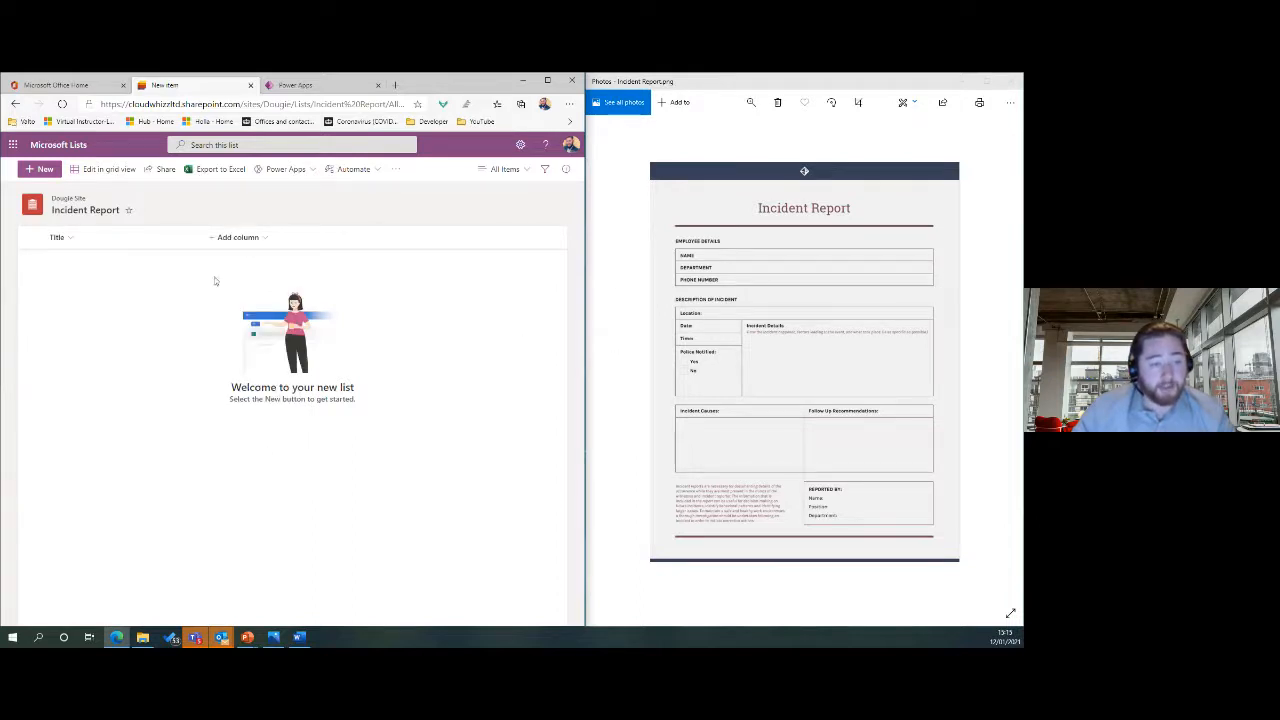
left_click(254, 238)
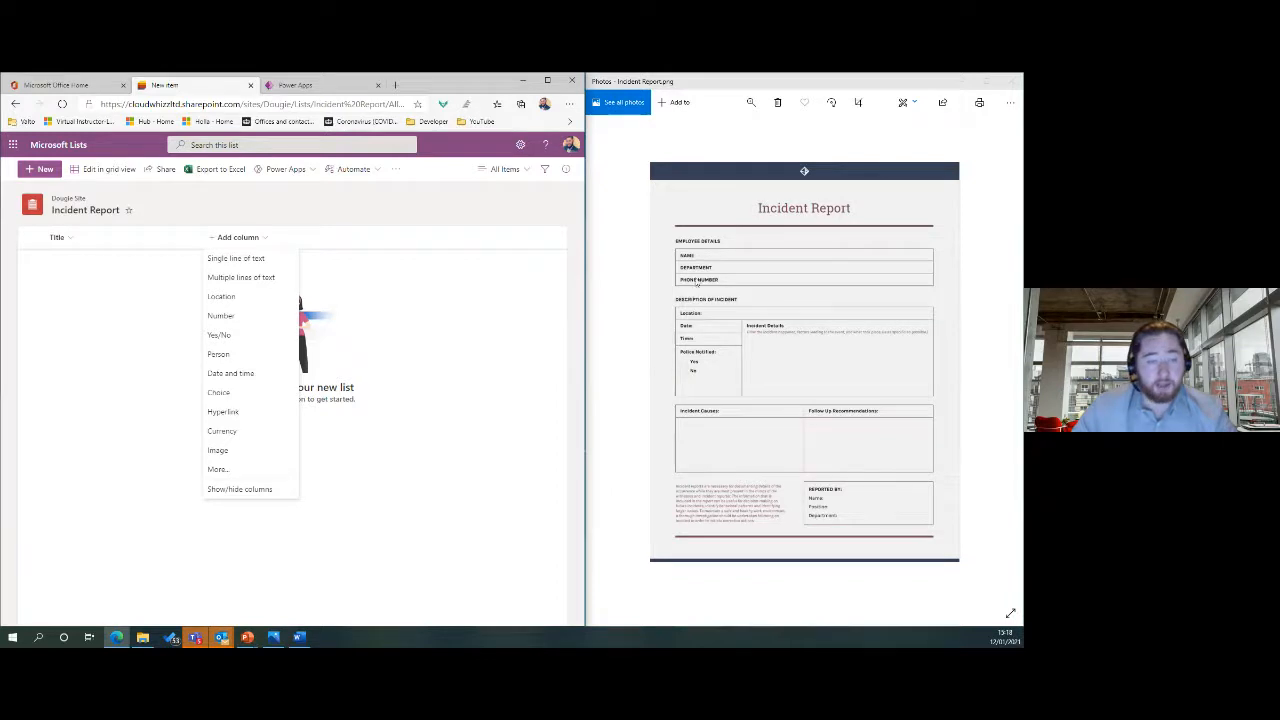
Add a single-line text column 'Name' described as 'This is the full name of the person.'.
left_click(244, 261)
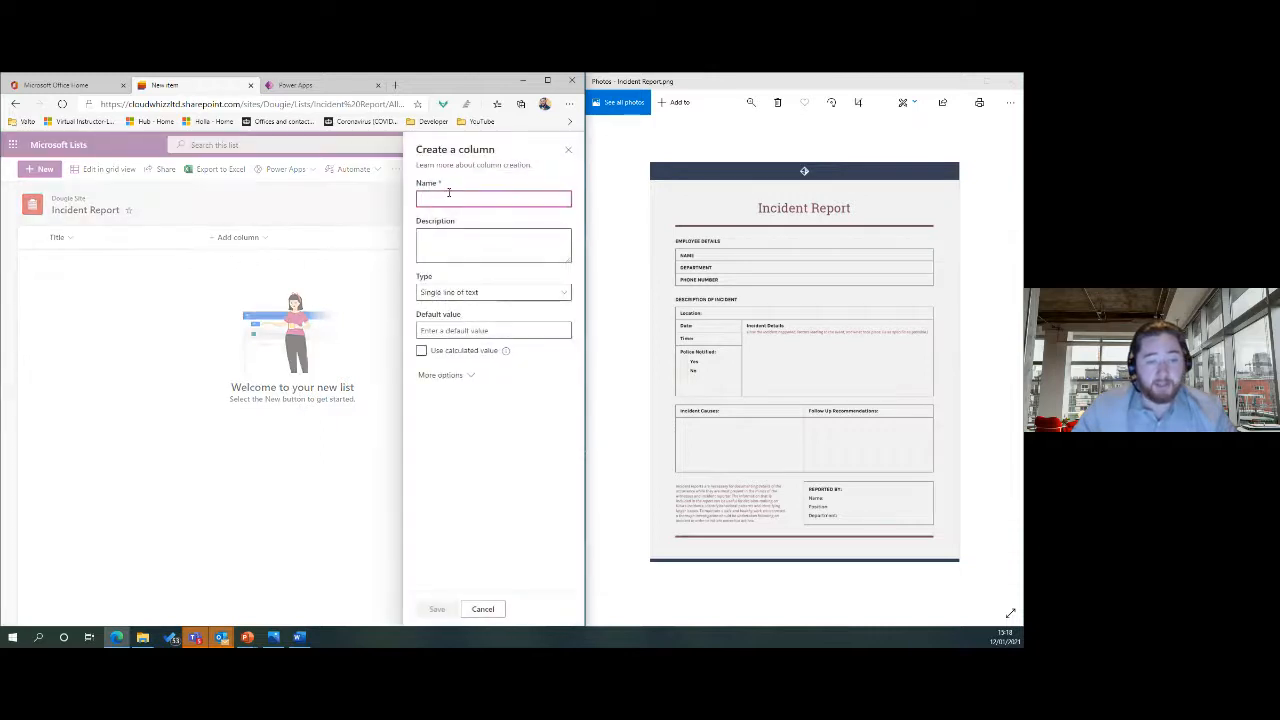
type("Name")
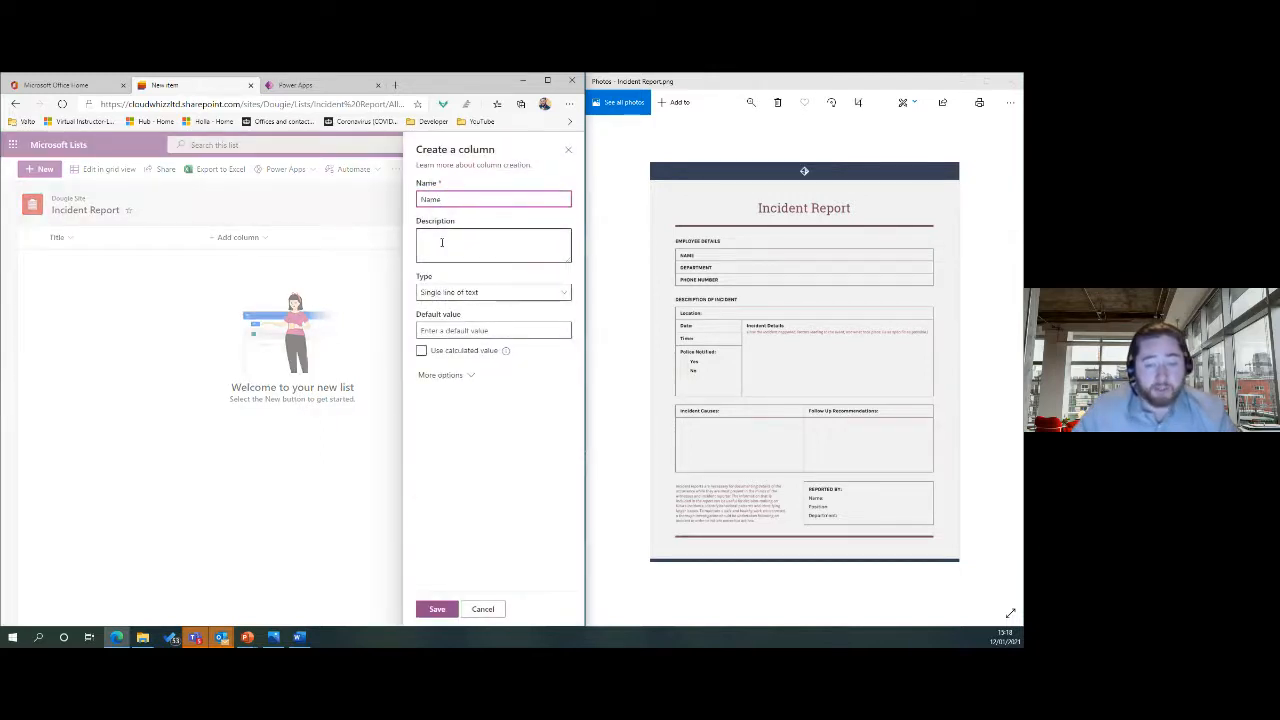
left_click(441, 242)
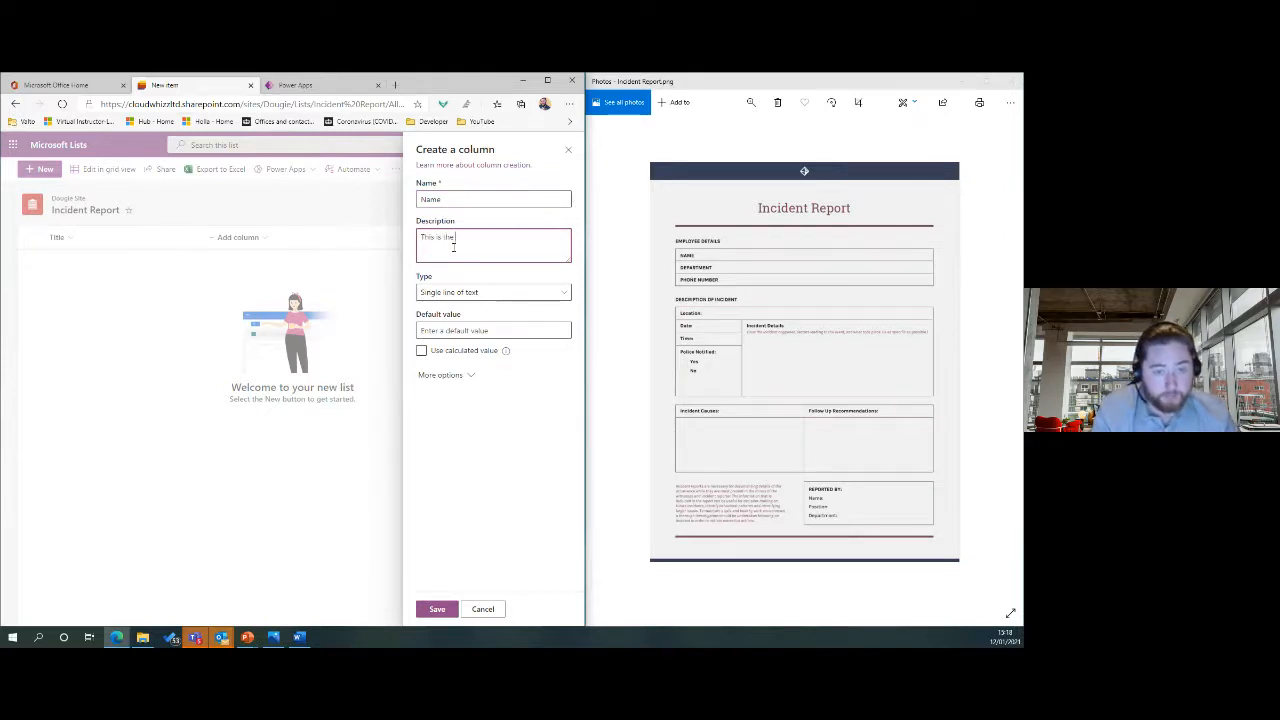
type("This is the full name of the p")
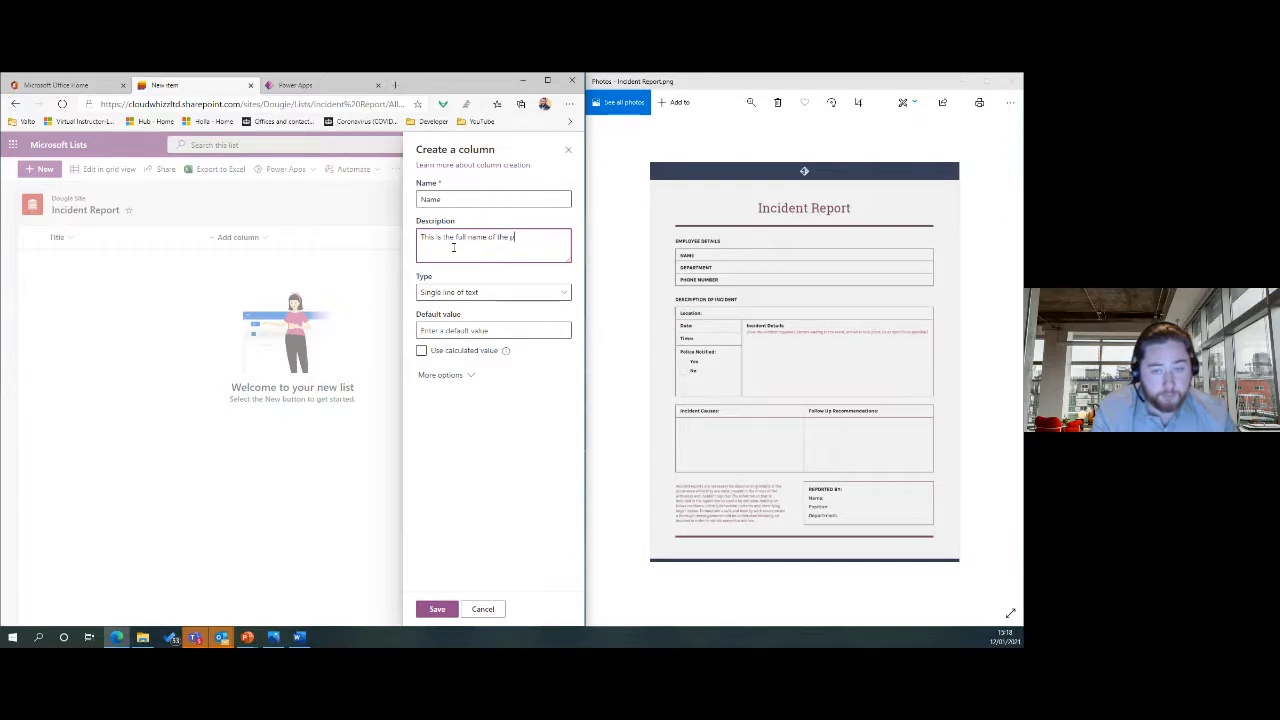
type("erson")
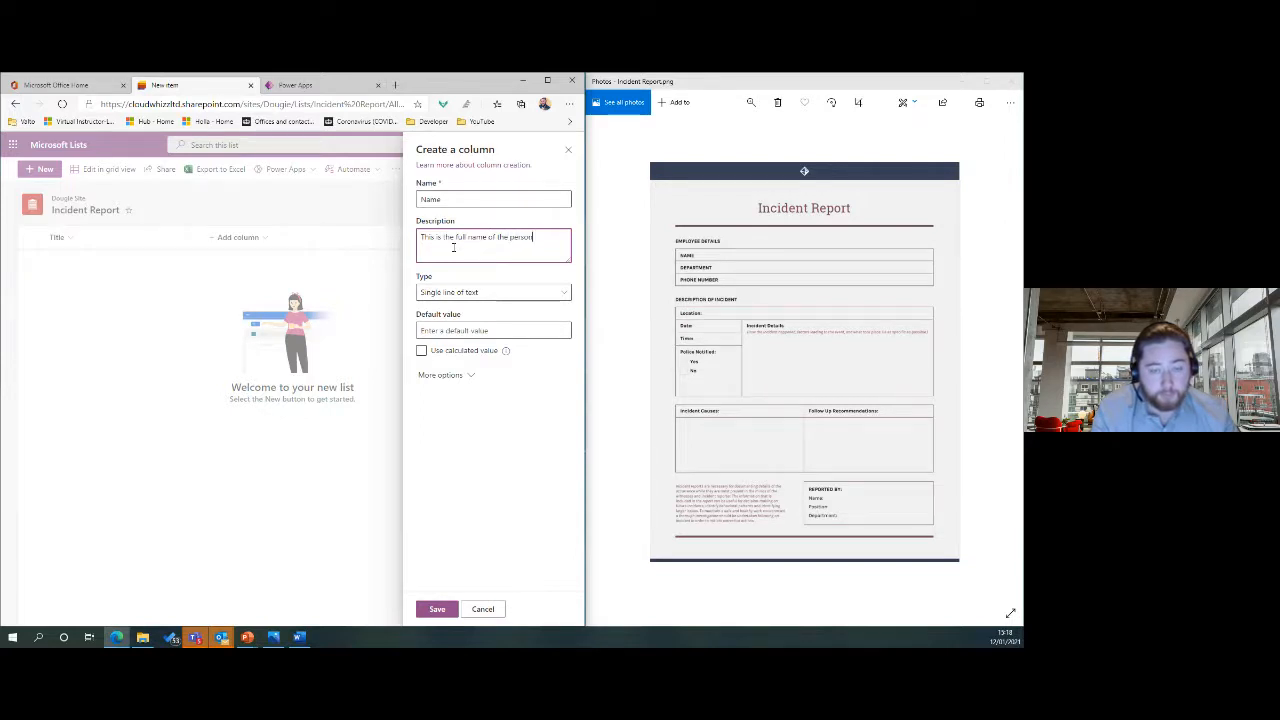
type(".")
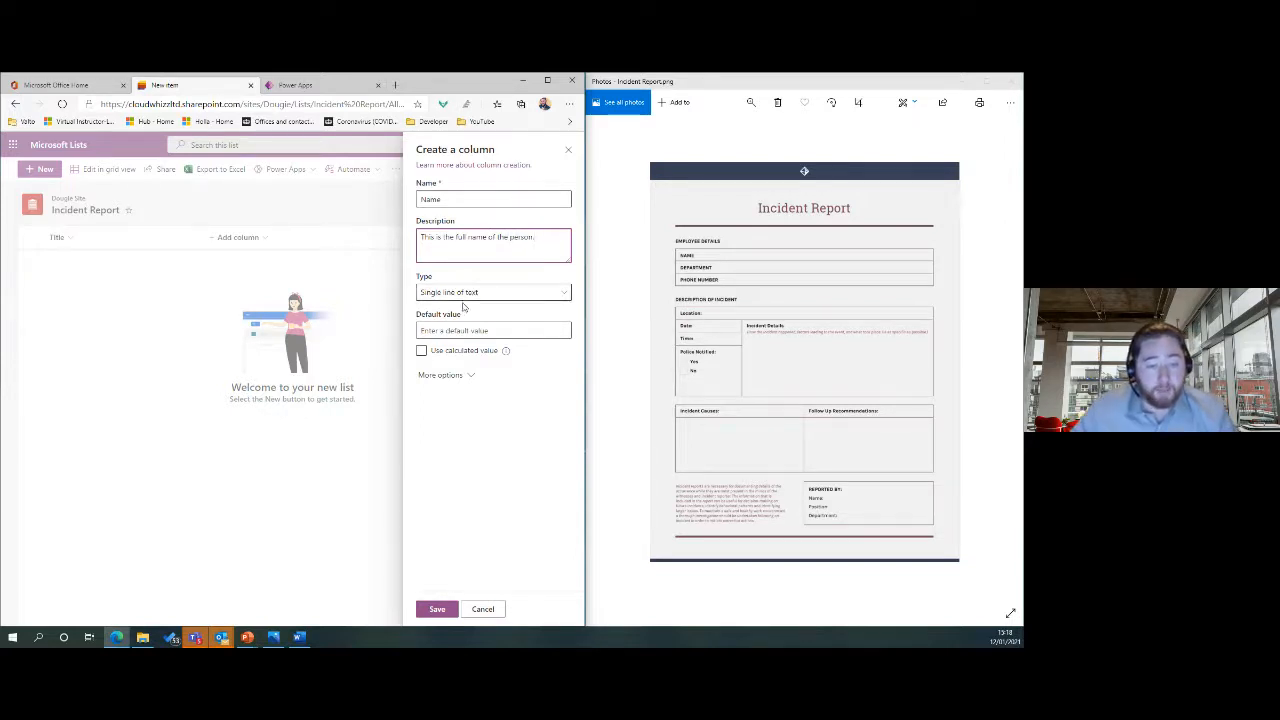
left_click(459, 376)
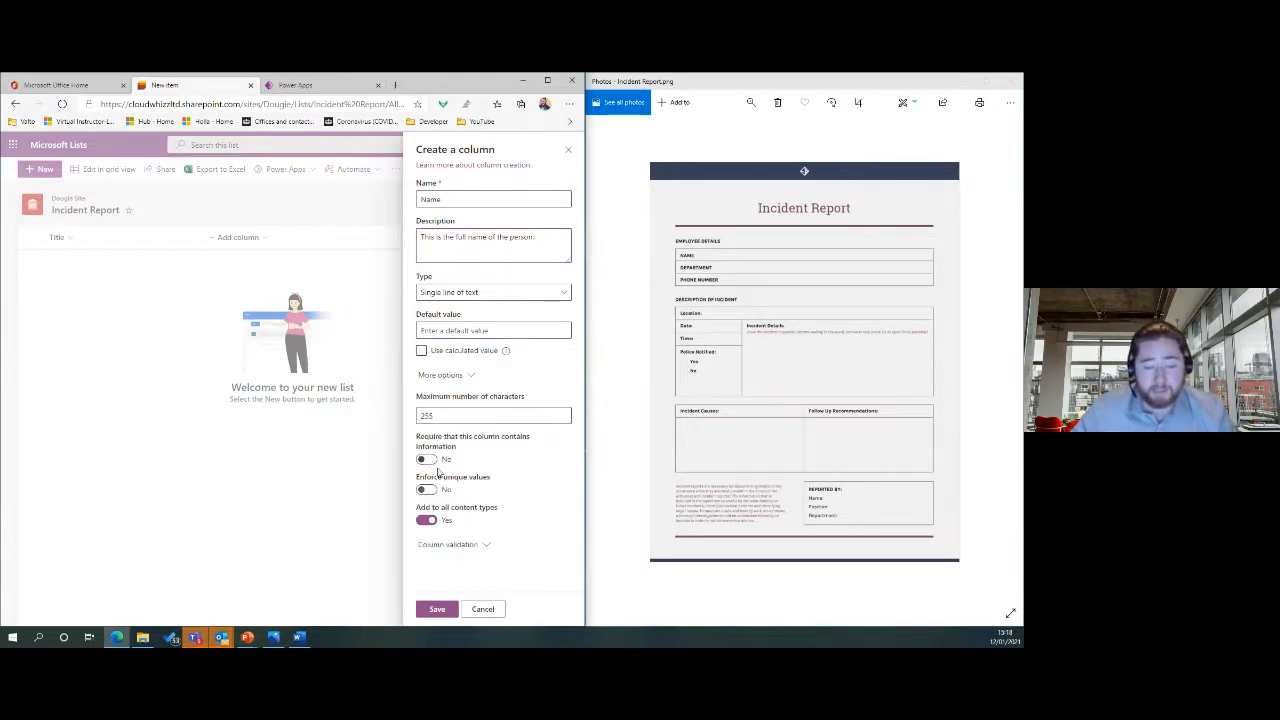
left_click(450, 416)
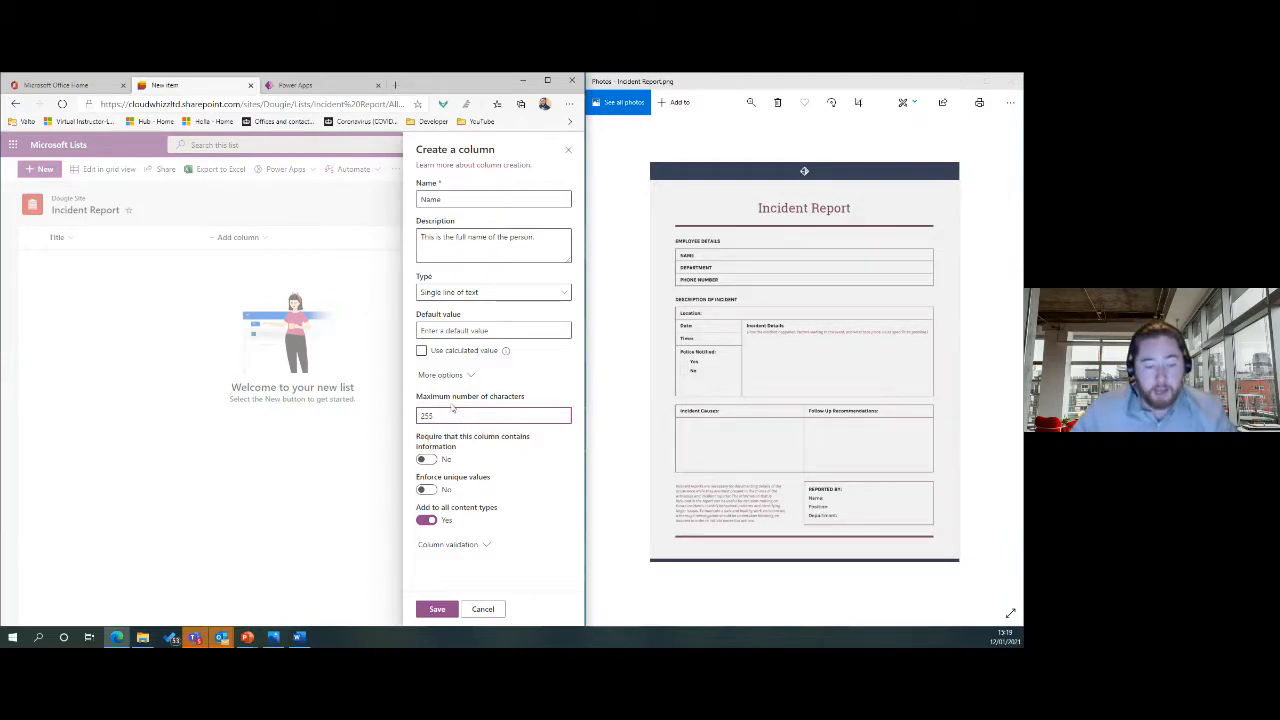
left_click(438, 610)
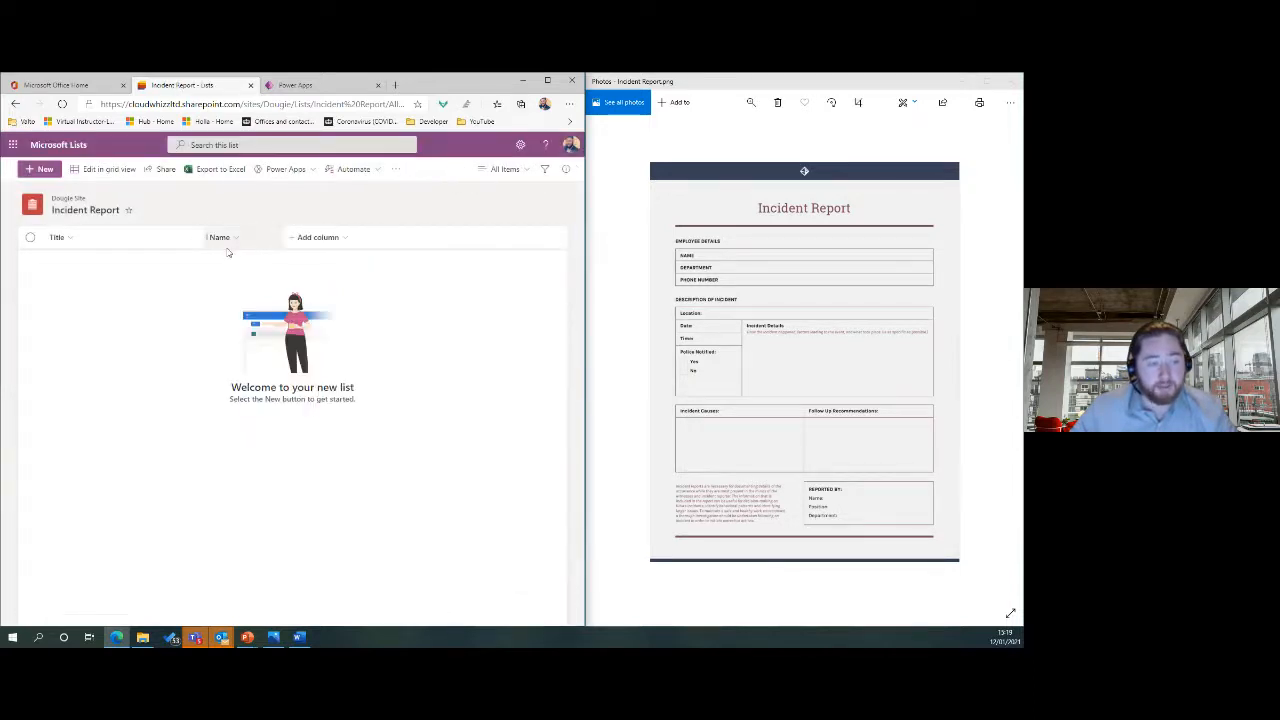
Preview the new-item form with its Name field, then show the column types again.
left_click(40, 170)
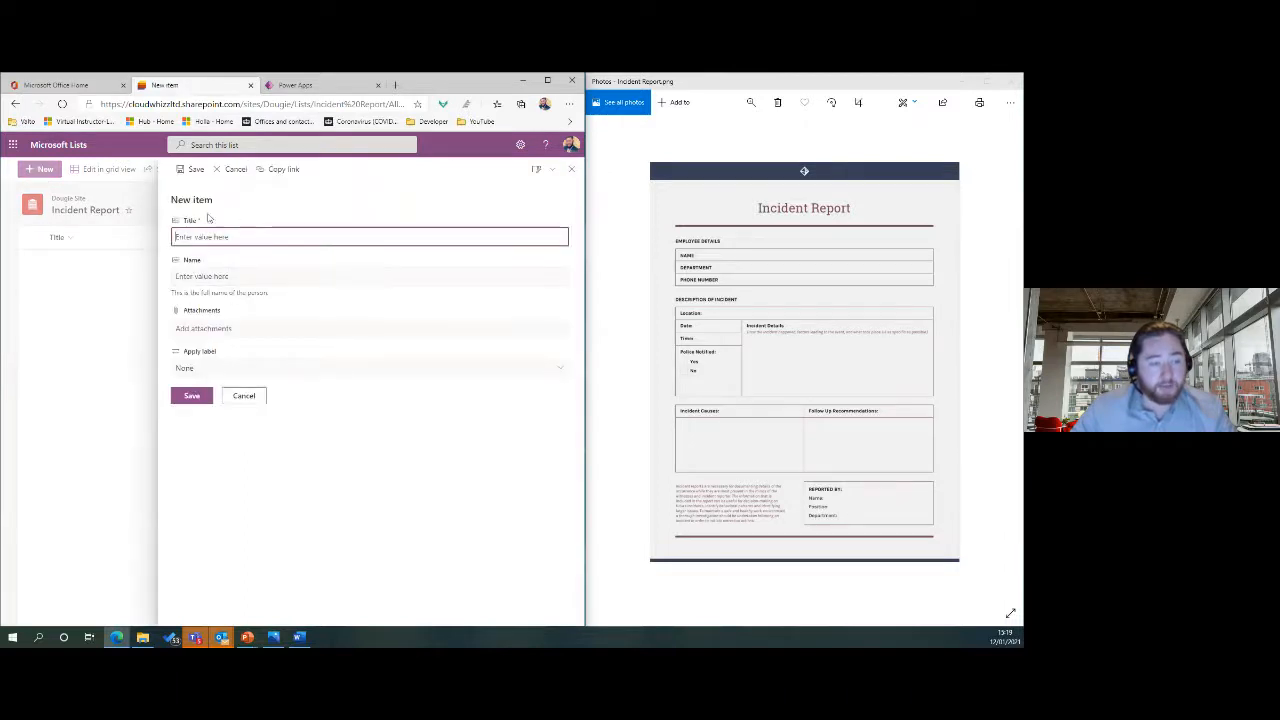
left_click(245, 401)
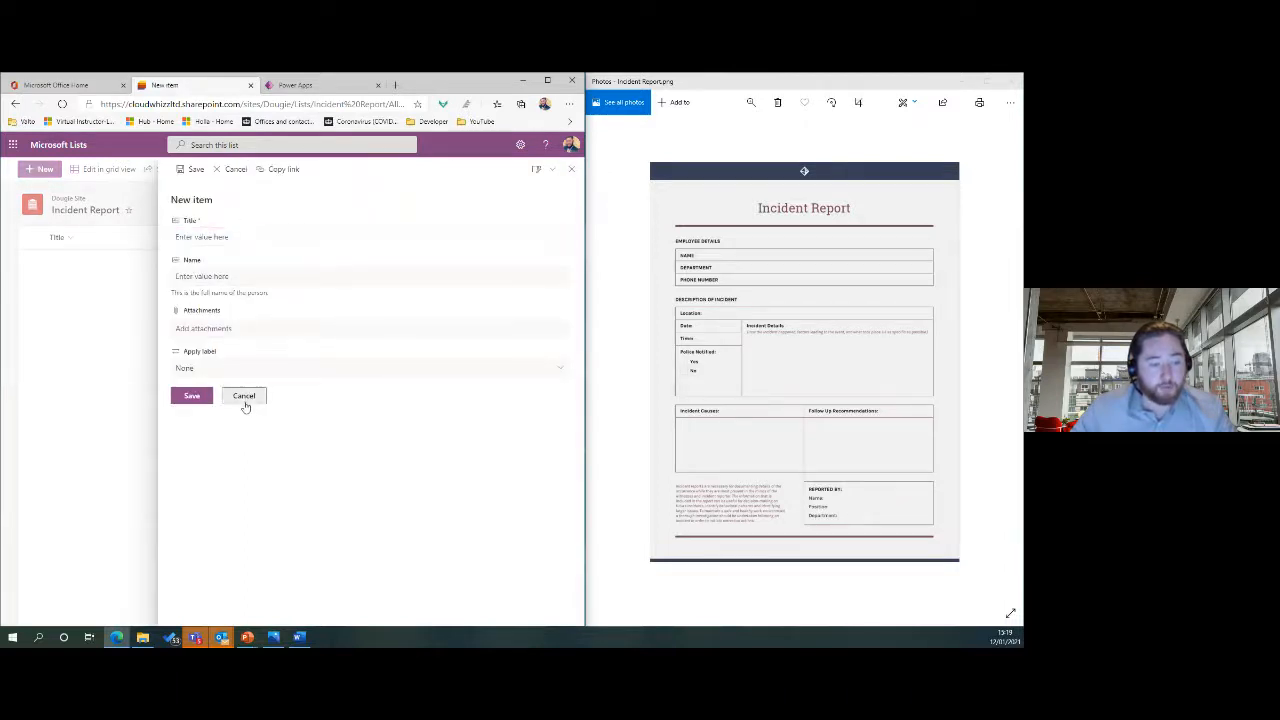
left_click(318, 240)
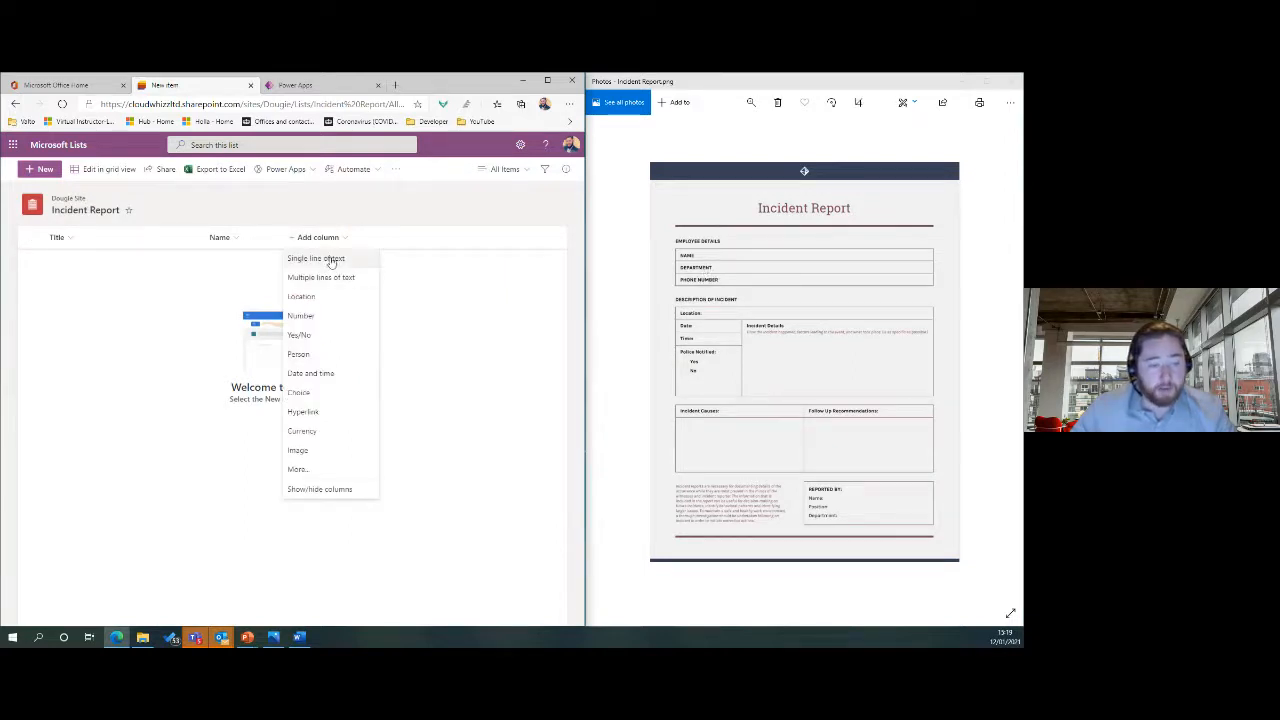
Create a Choice column named Department with options Operations, IT and Marketing.
left_click(298, 393)
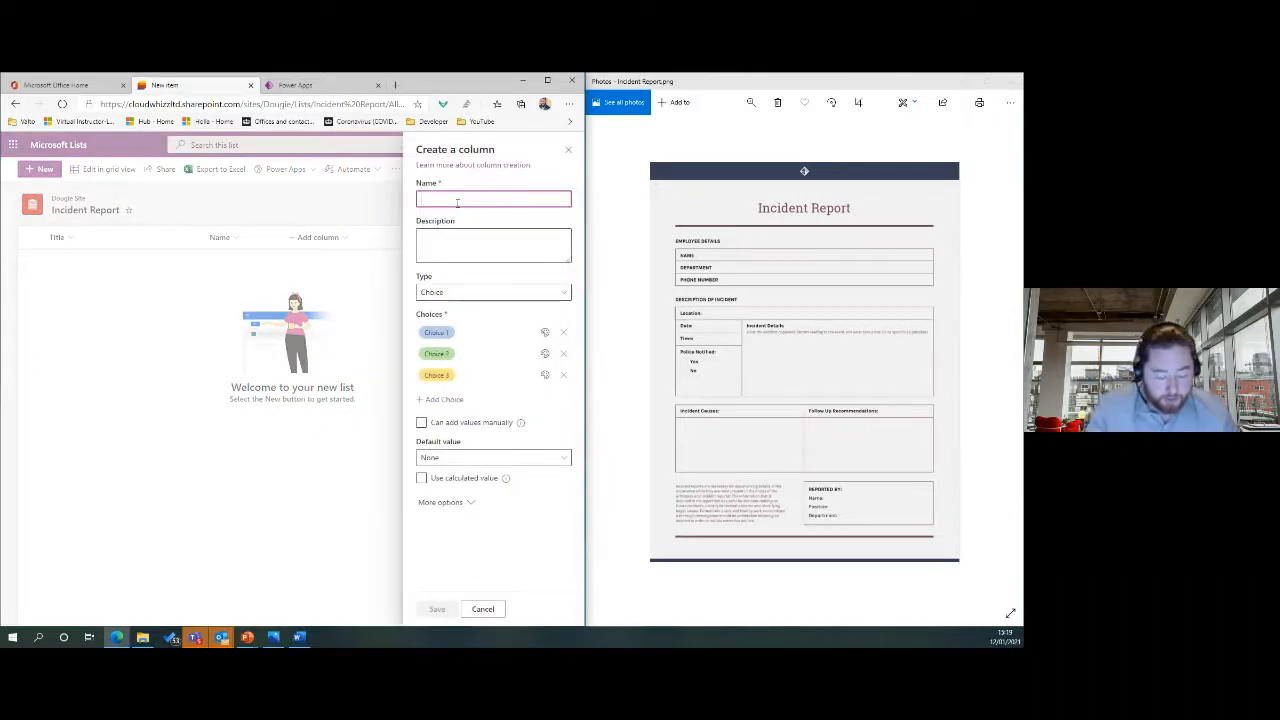
type("Department")
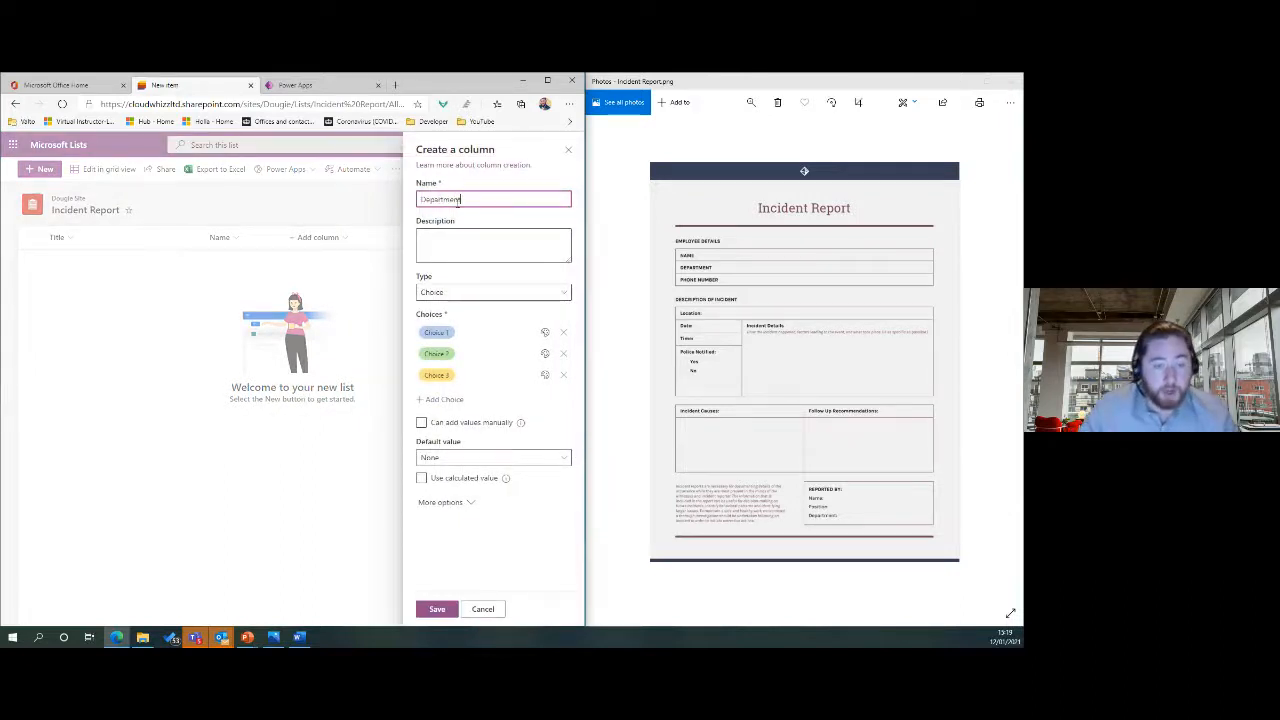
left_click(469, 333)
type("M")
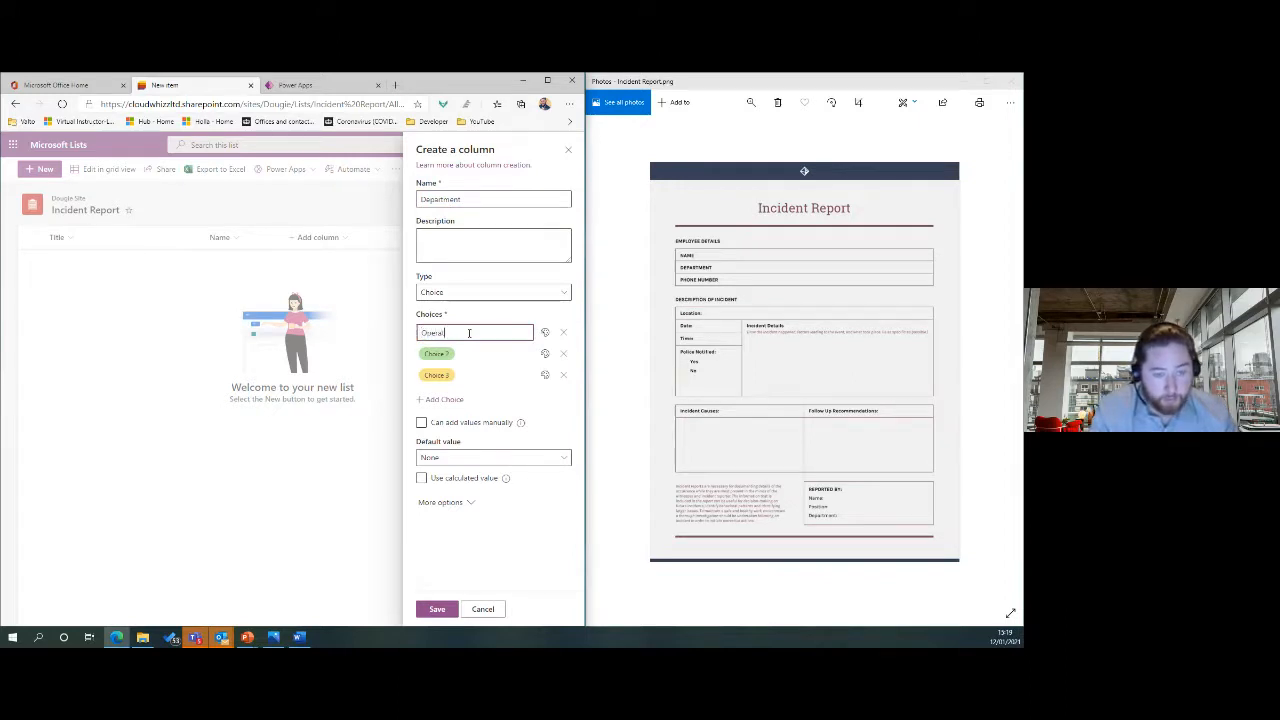
type("perations")
left_click(447, 353)
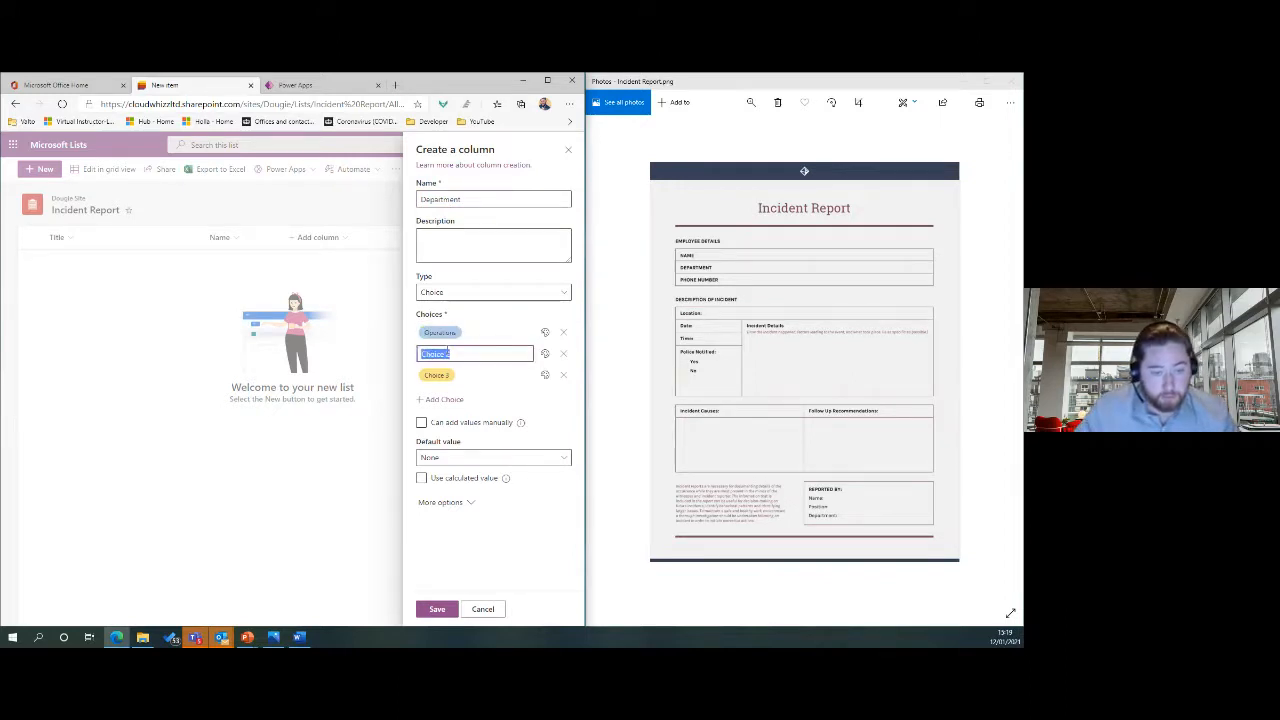
key("BackSpace")
type("IT")
left_click(436, 375)
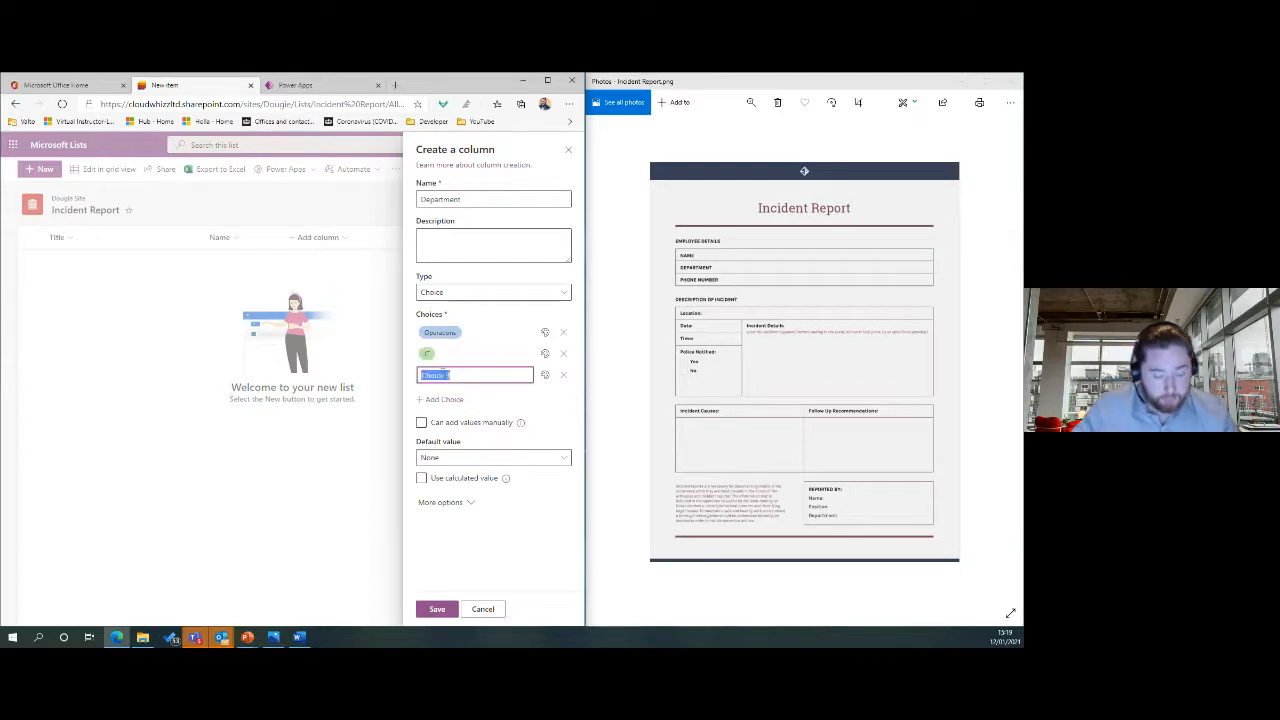
type("Marketing")
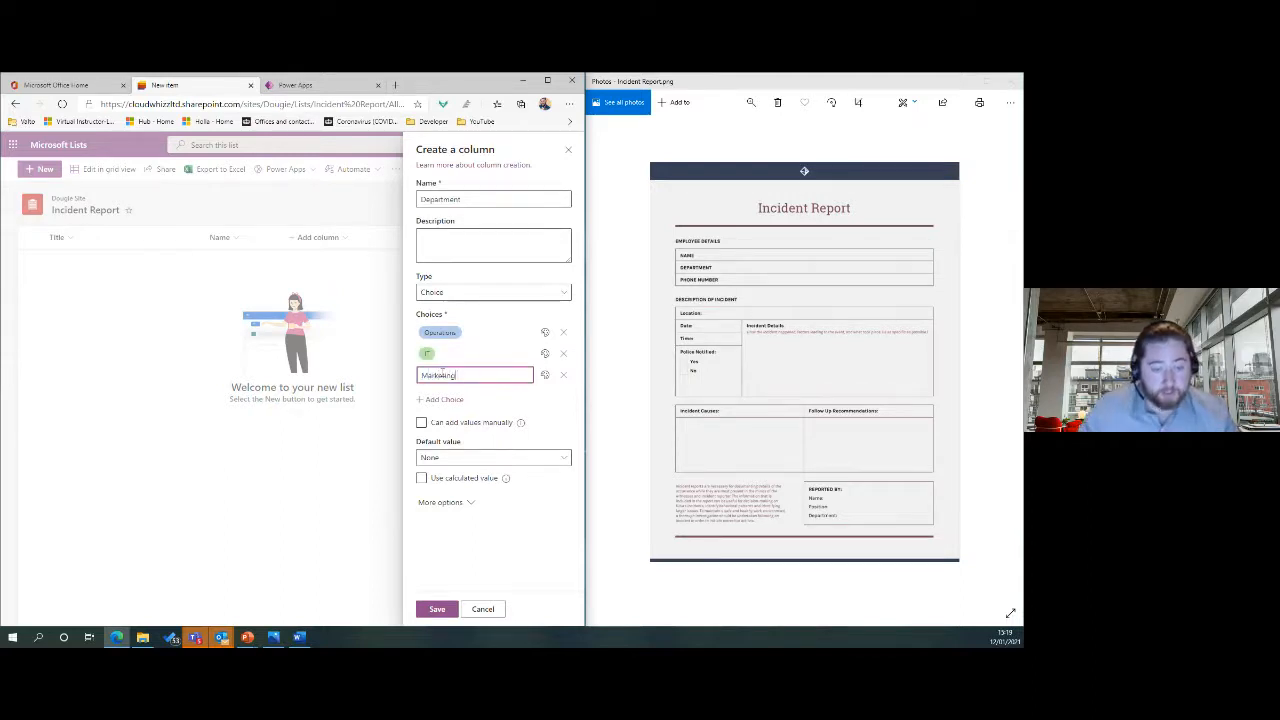
left_click(514, 530)
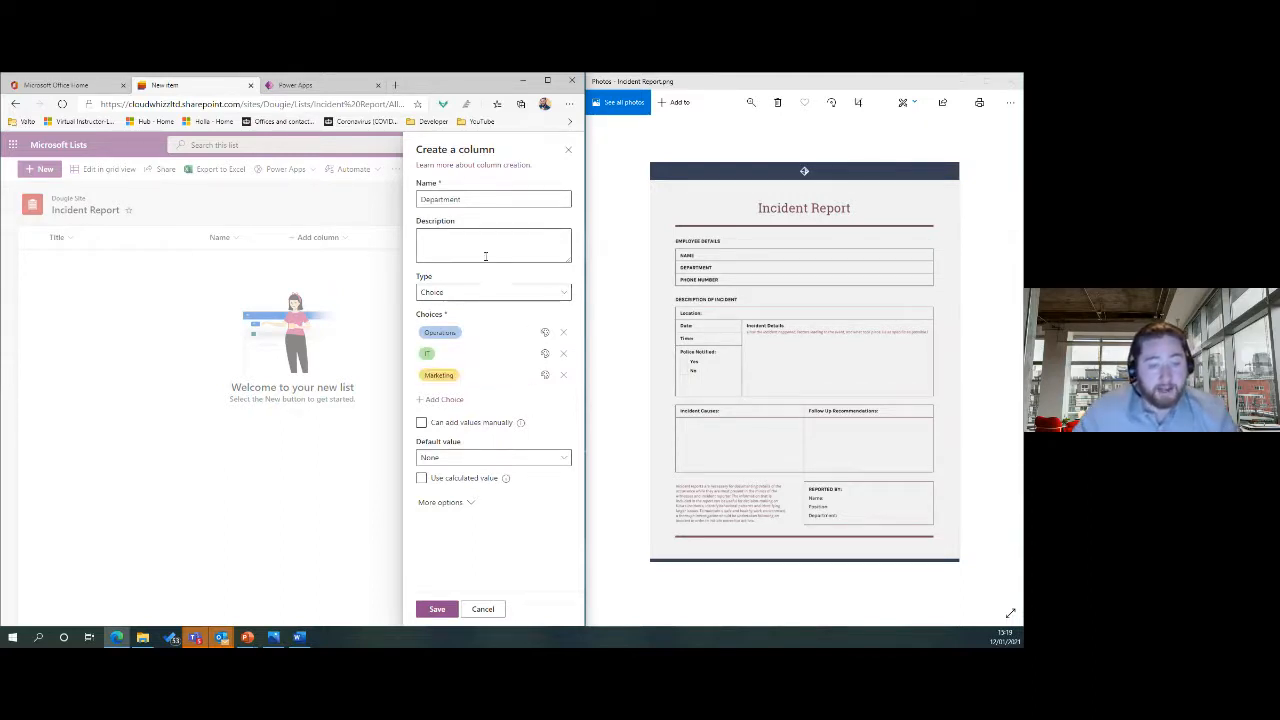
Keep the Department default value as None and save the column.
left_click(449, 241)
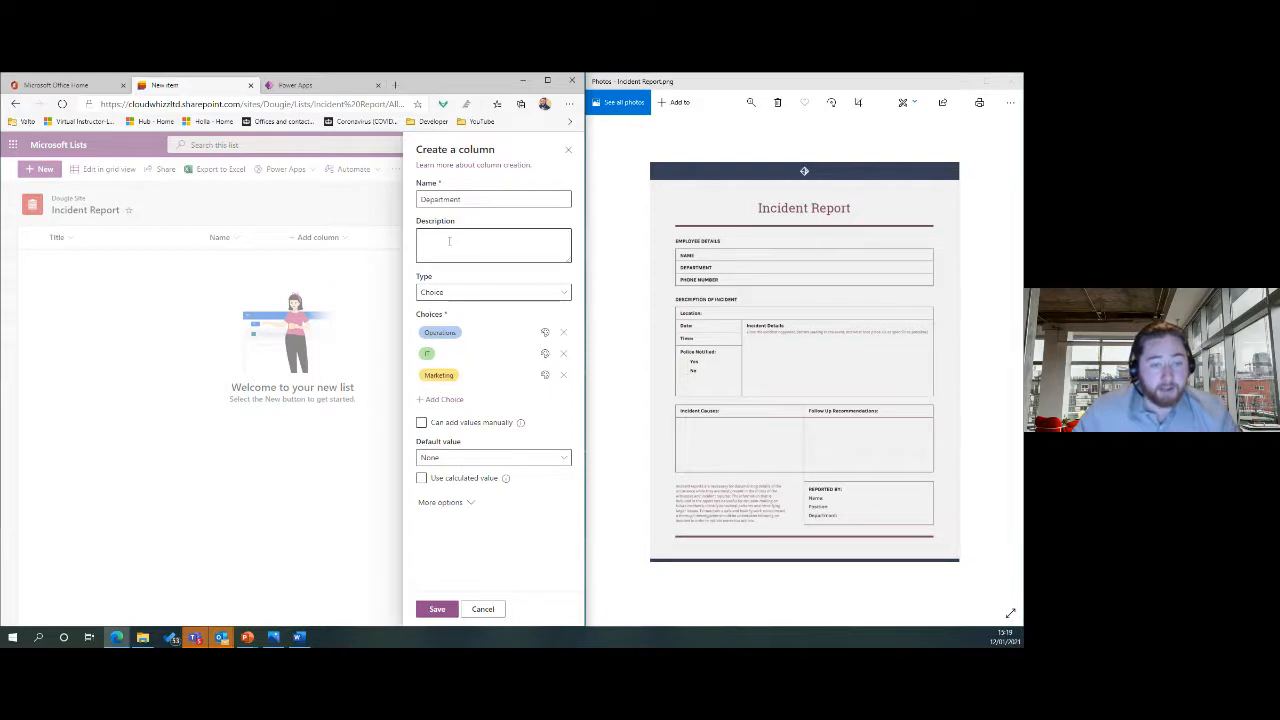
left_click(458, 459)
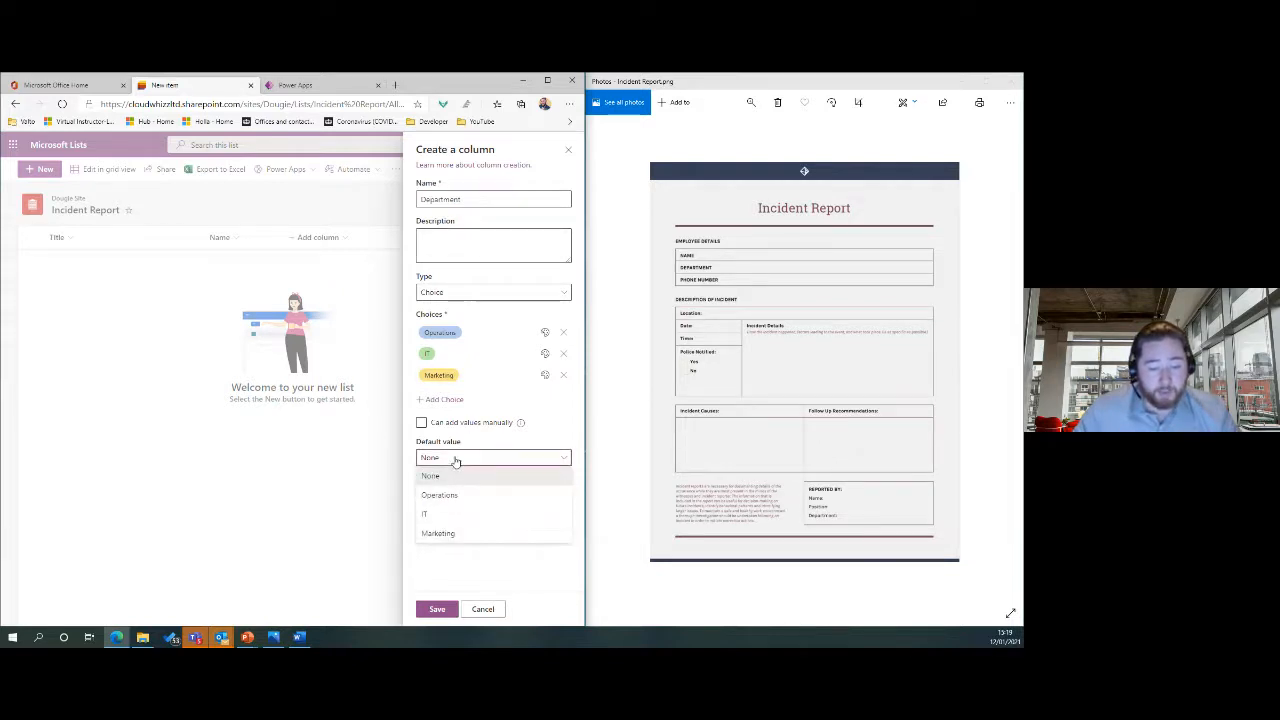
left_click(455, 458)
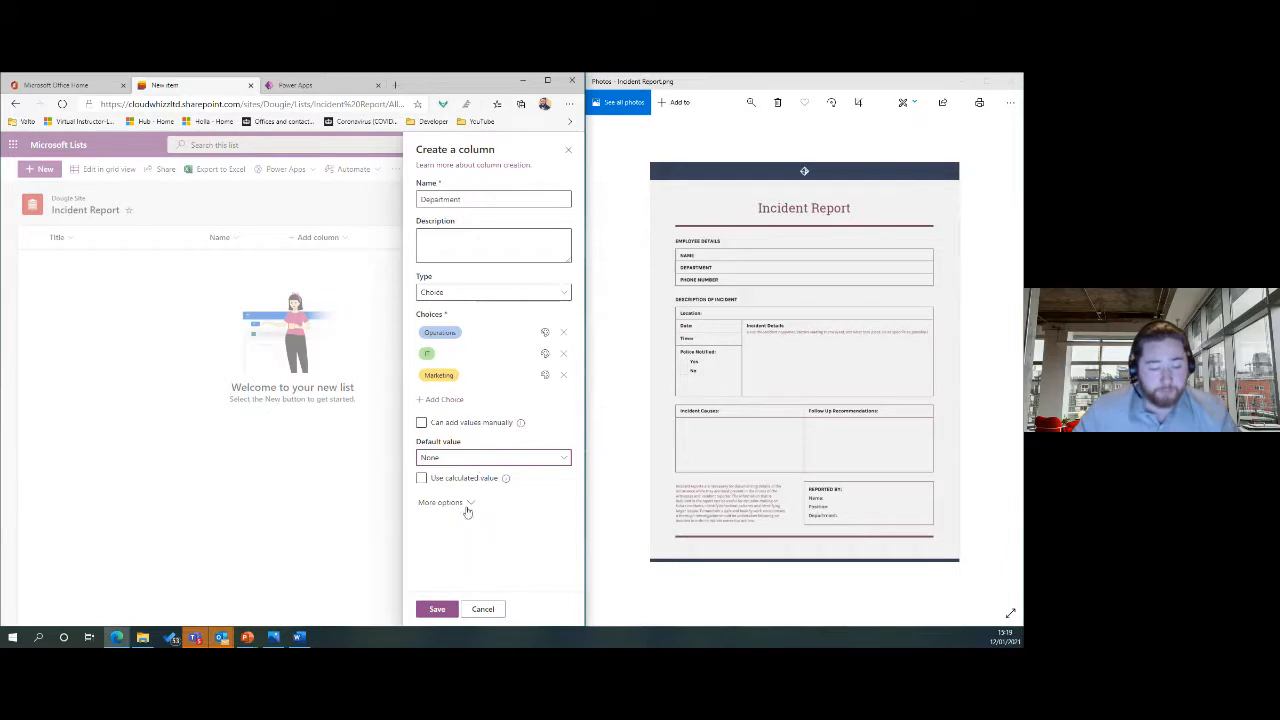
left_click(436, 609)
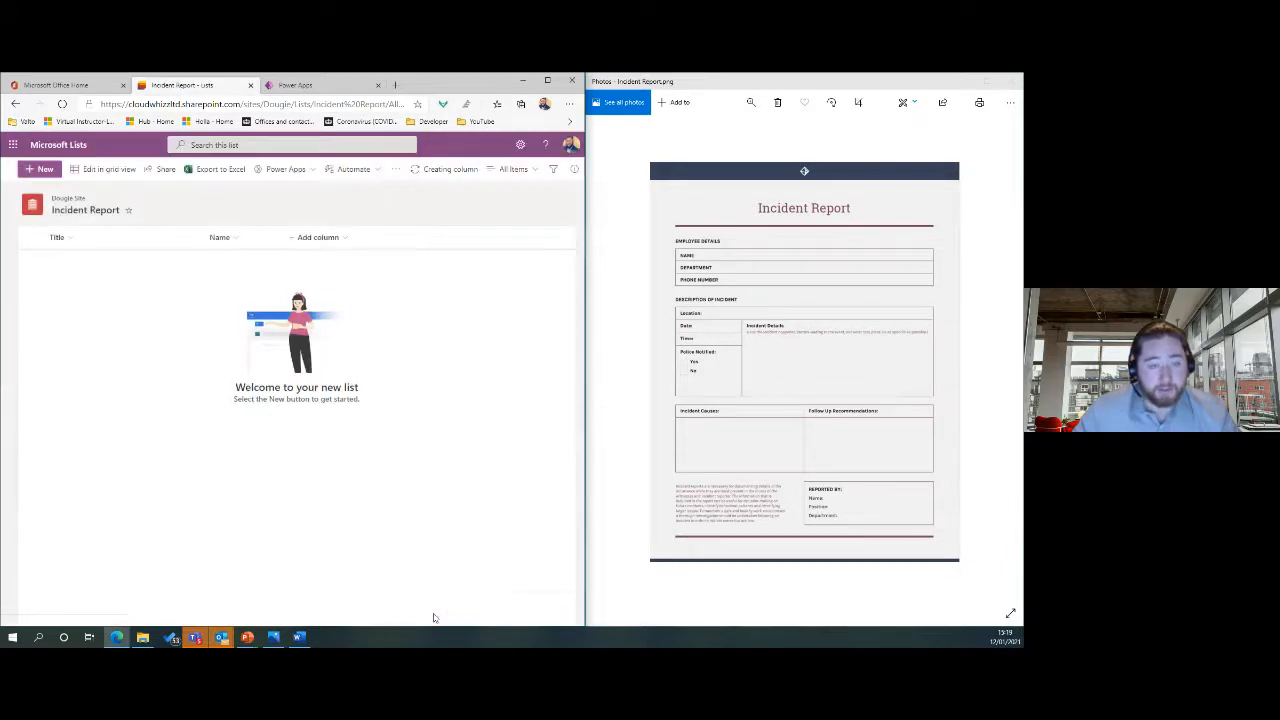
left_click(42, 169)
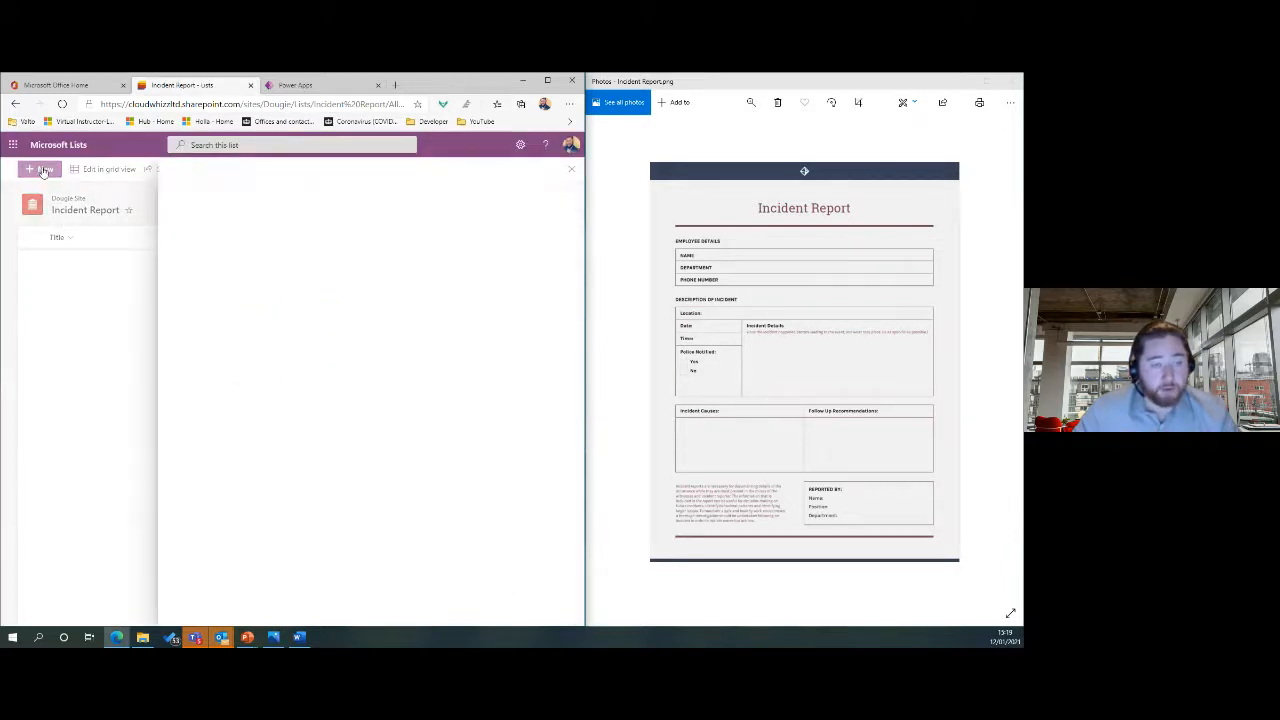
left_click(200, 328)
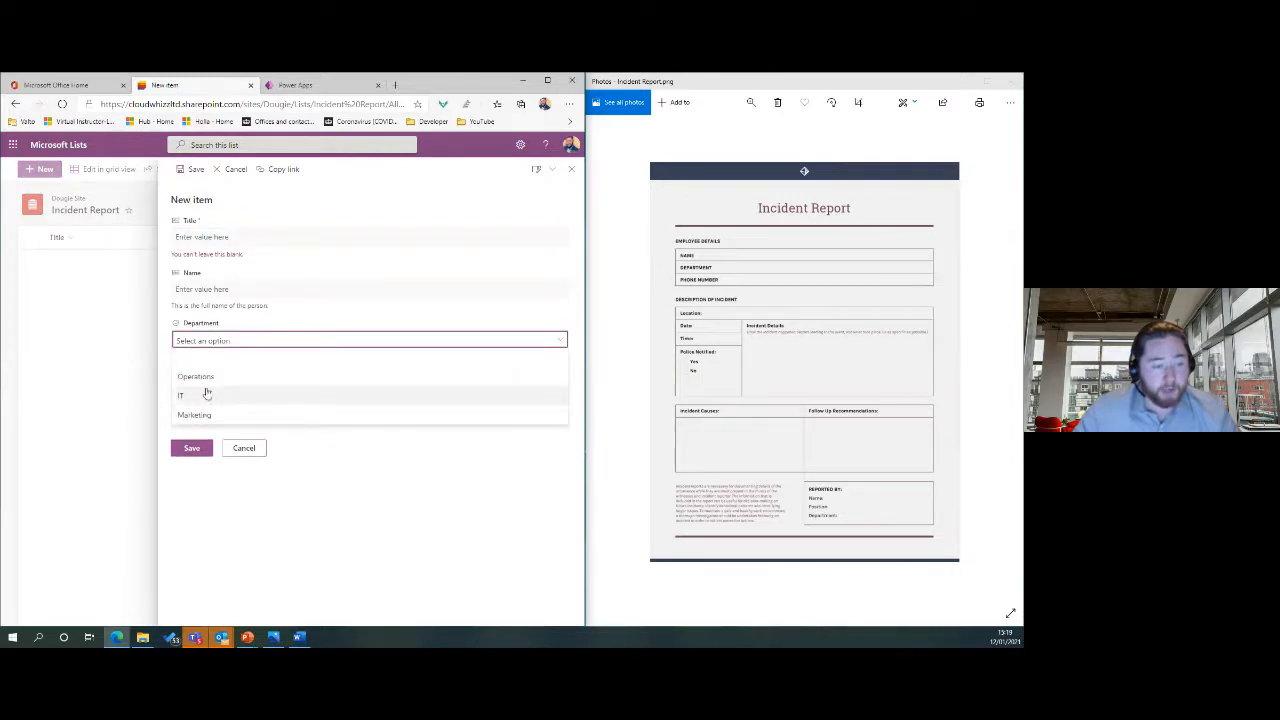
left_click(242, 449)
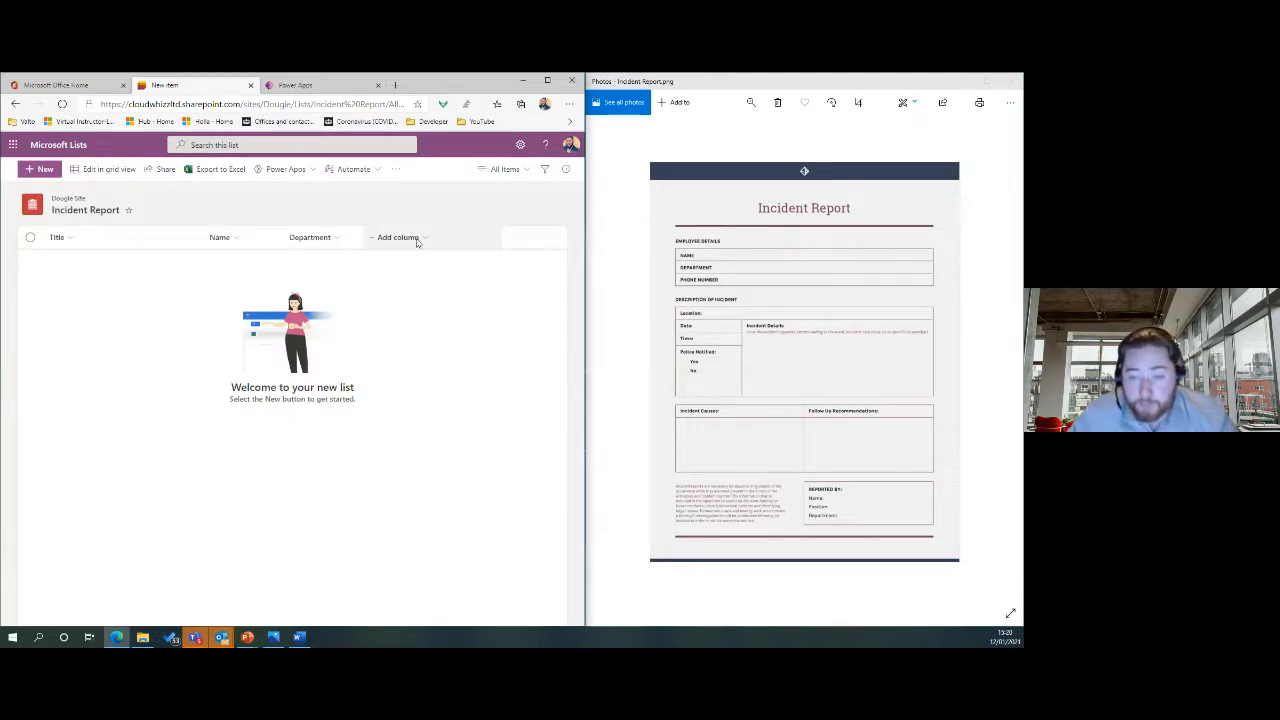
Add a single-line text column named Phone Number.
left_click(417, 240)
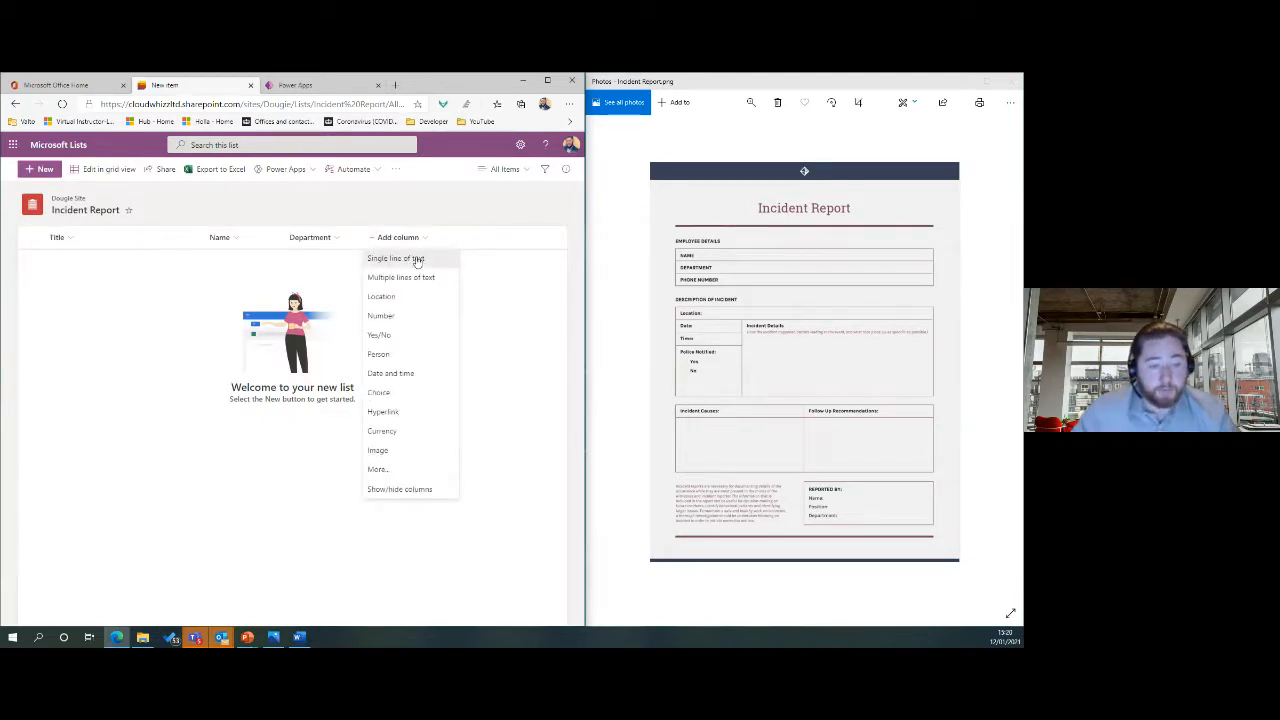
left_click(417, 260)
type("Phone Num")
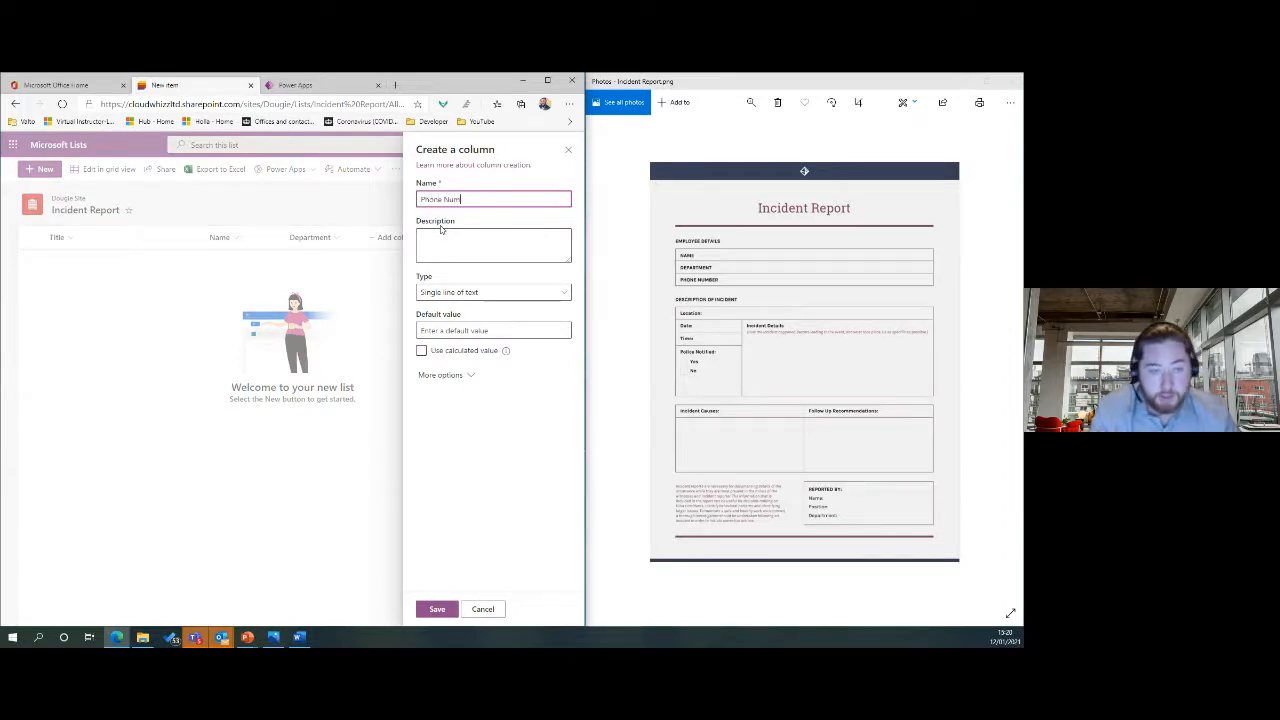
type("ber")
left_click(449, 612)
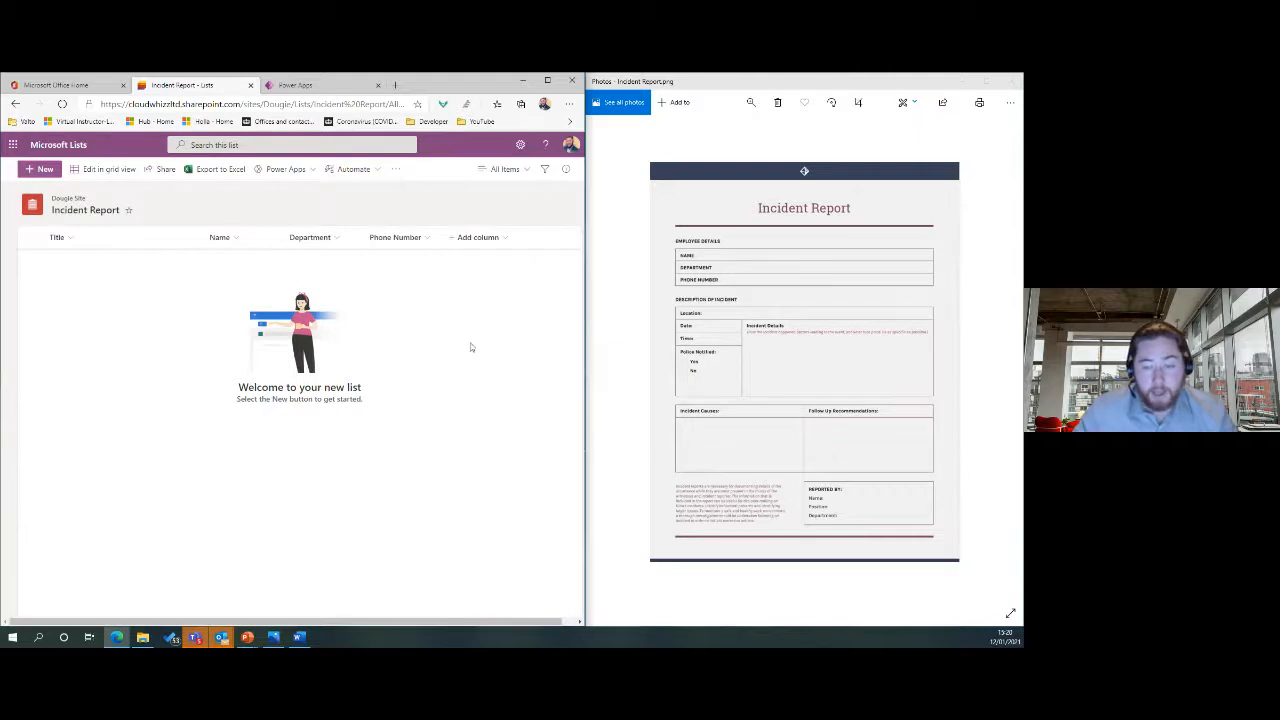
Add a Location-type column named Location.
left_click(480, 238)
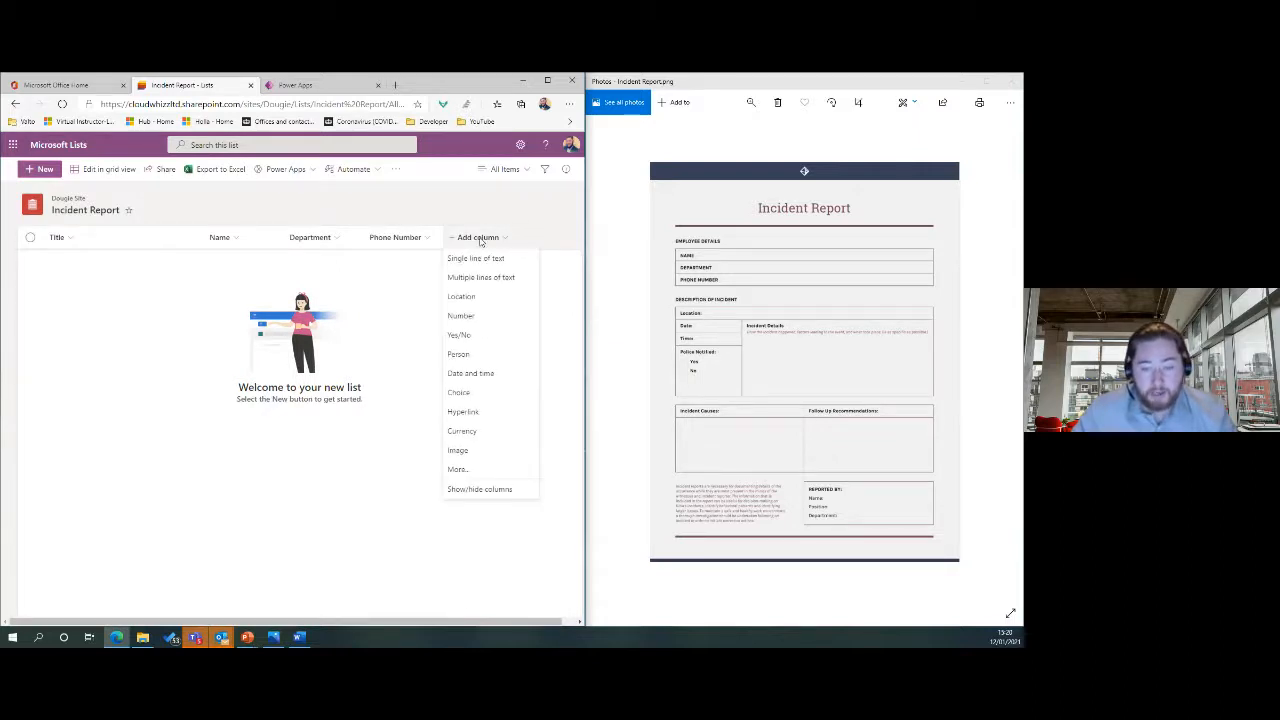
left_click(510, 300)
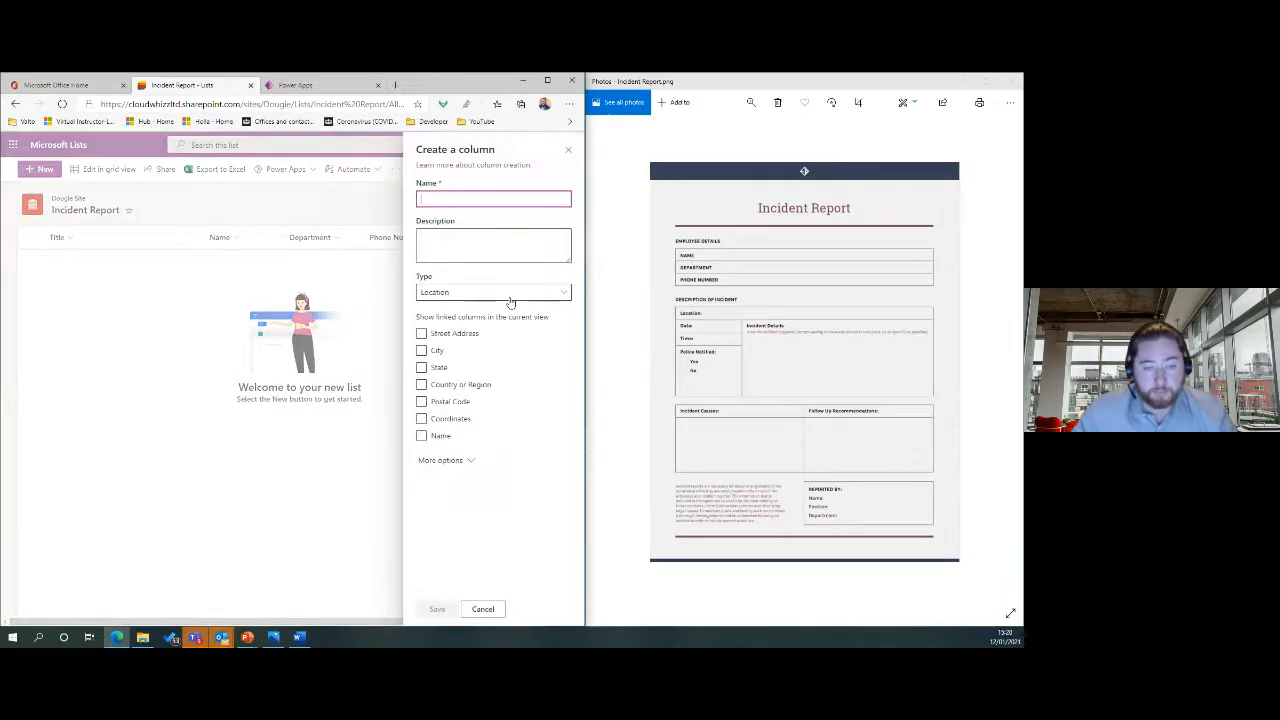
type("Location")
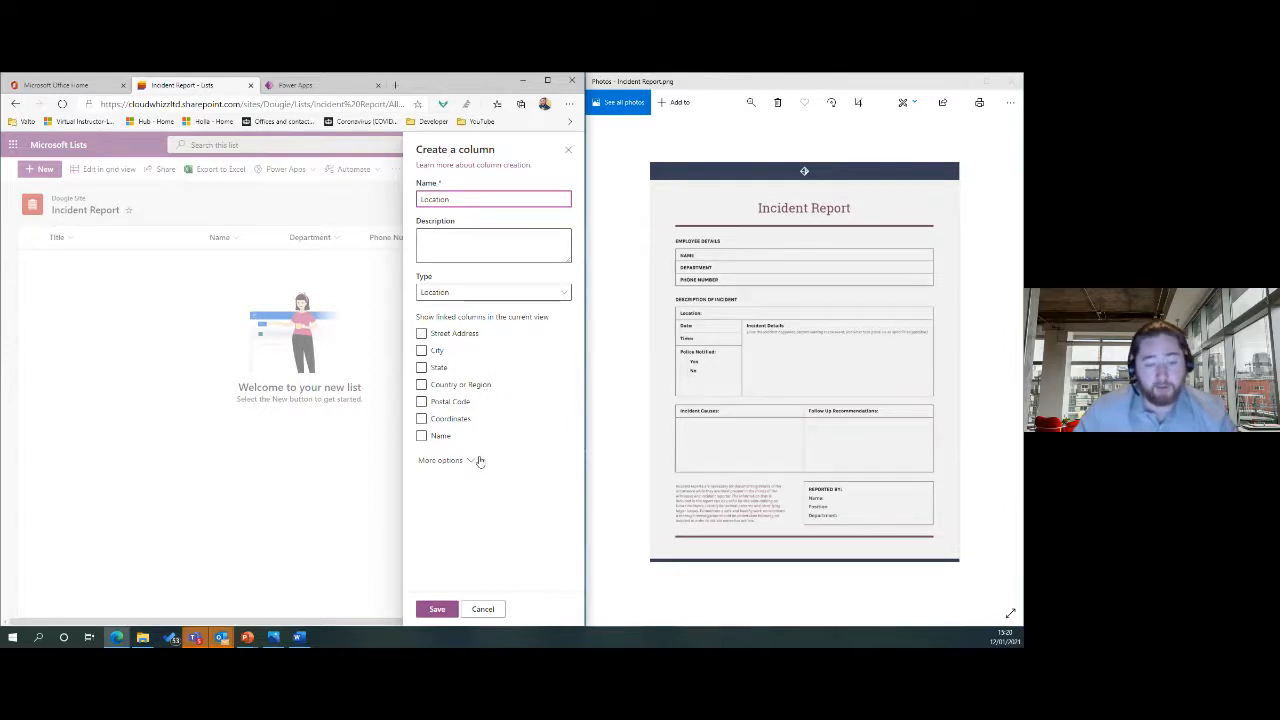
left_click(438, 609)
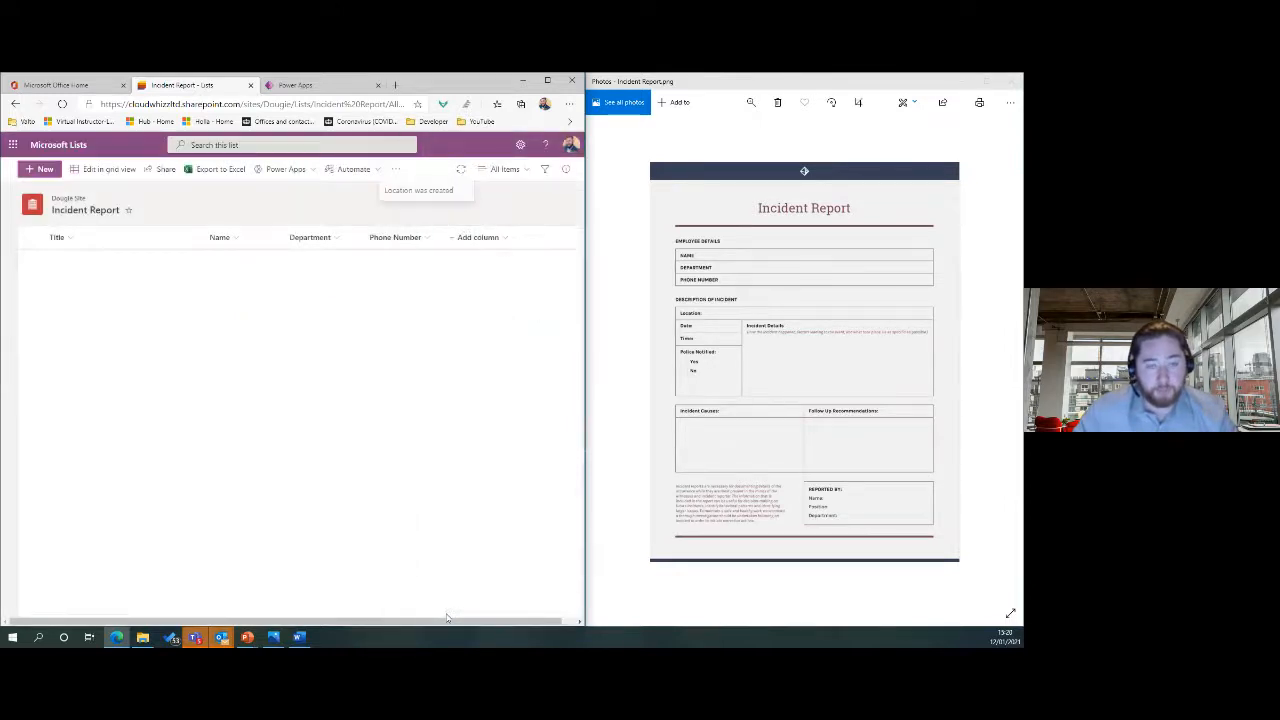
Add a date-and-time column named Date that includes time and defaults to today's date.
left_click(556, 238)
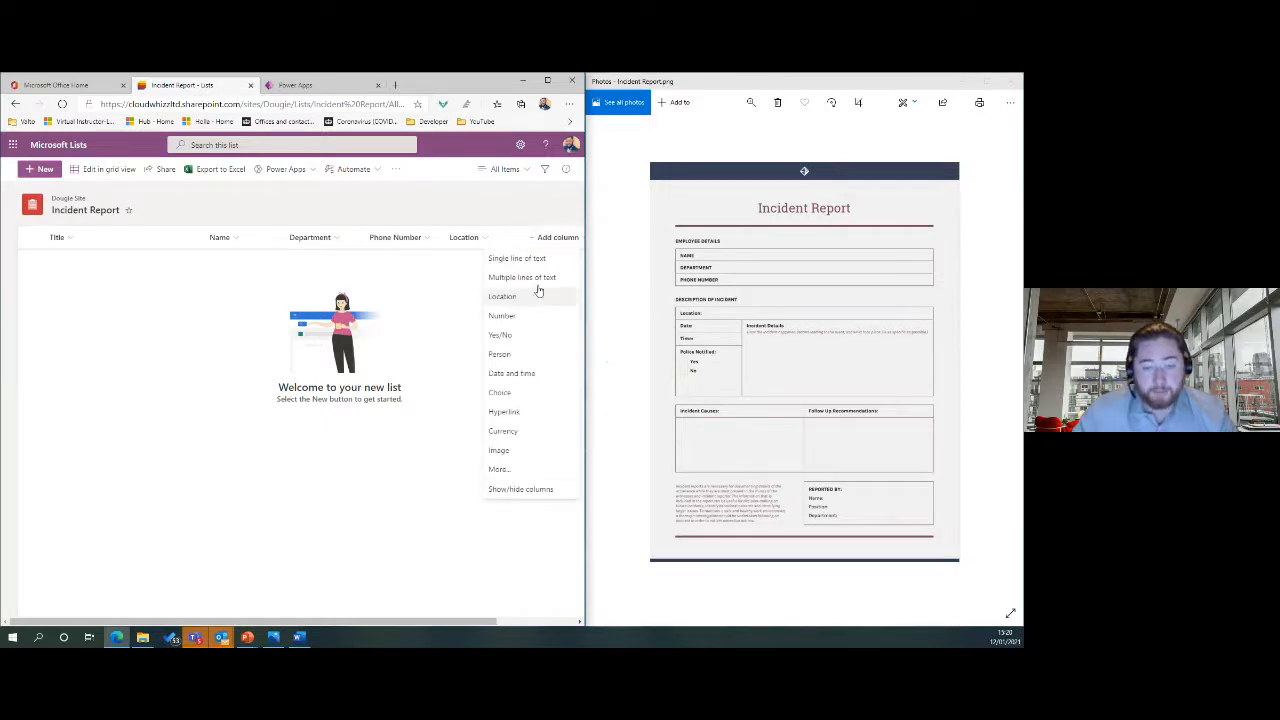
left_click(517, 373)
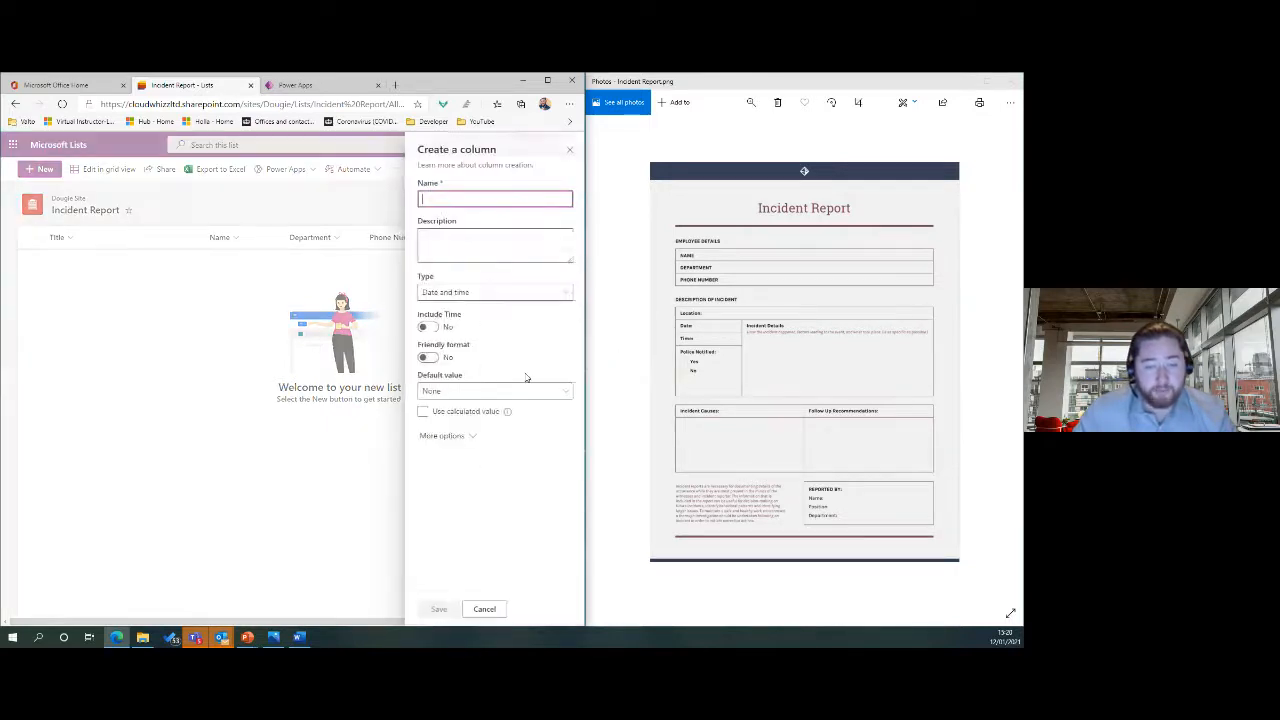
type("Dat")
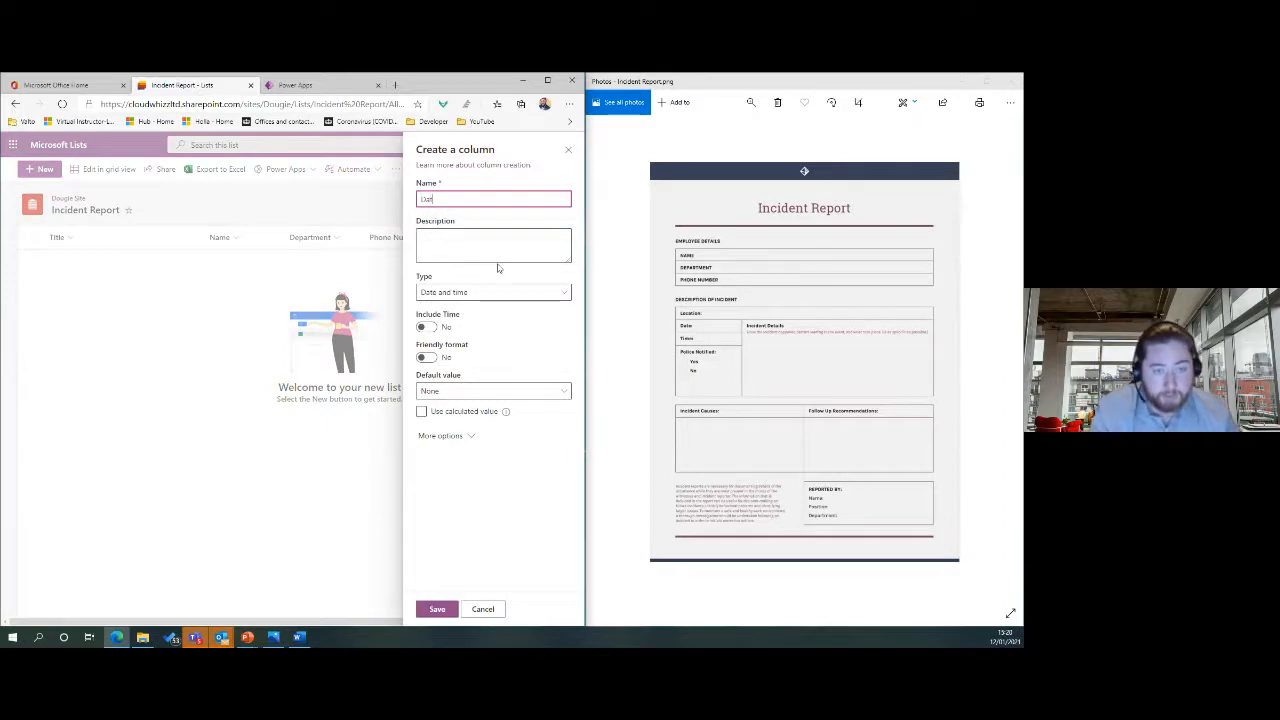
type("e")
left_click(478, 292)
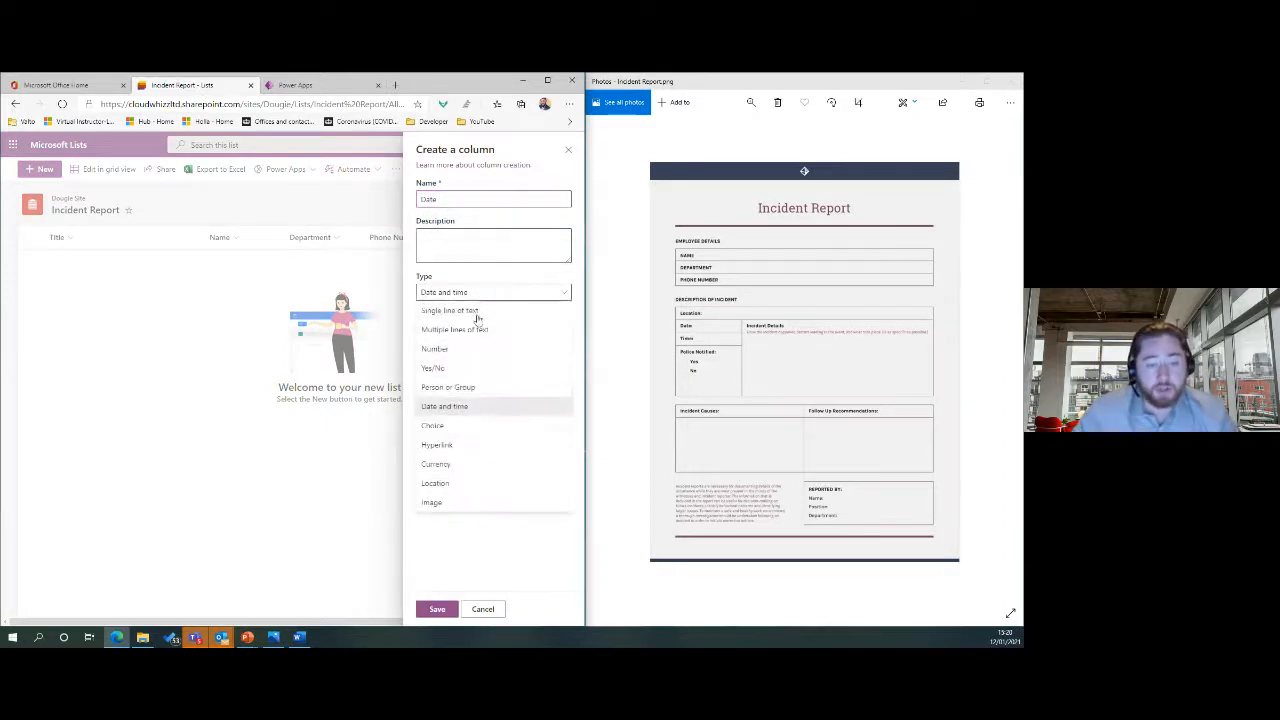
left_click(500, 294)
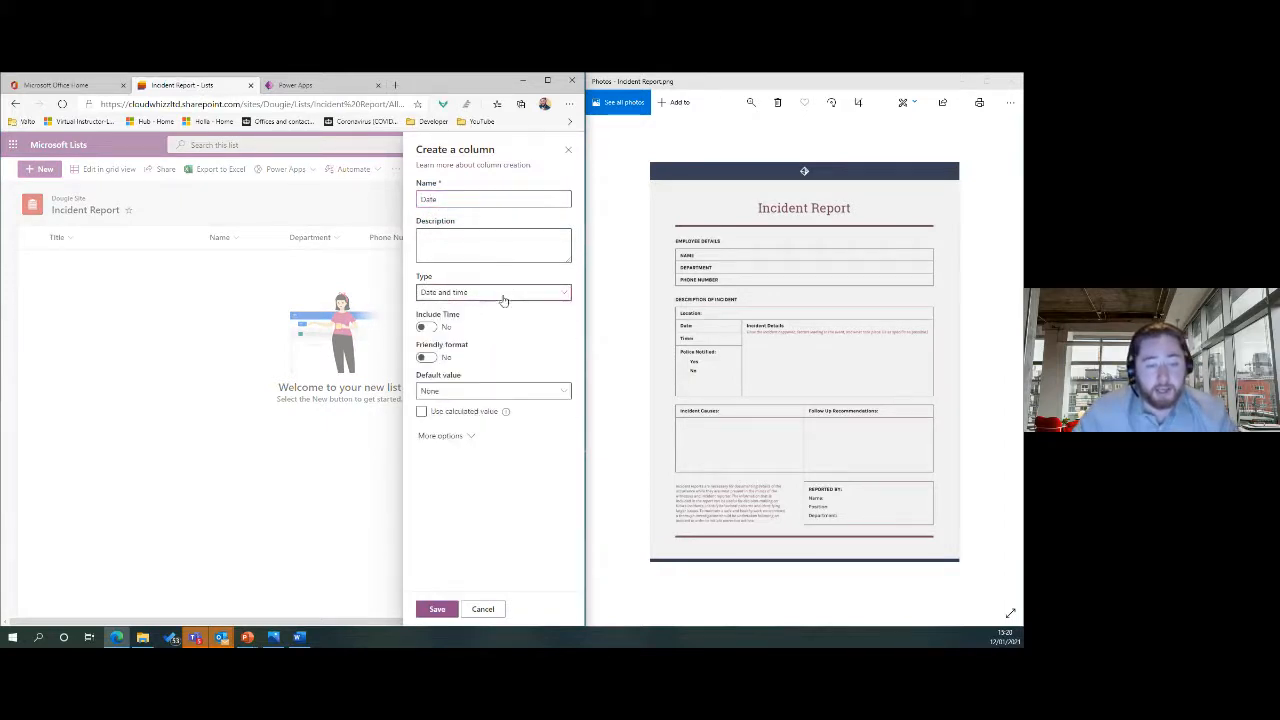
left_click(426, 329)
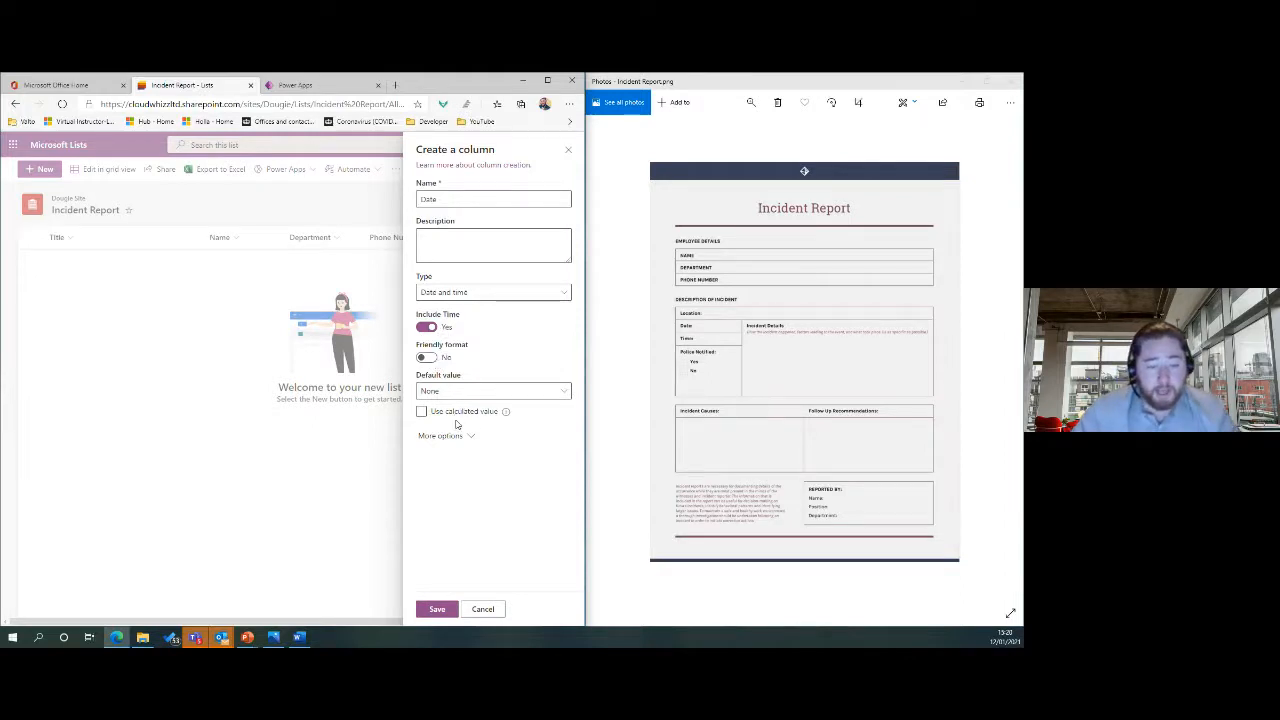
left_click(466, 394)
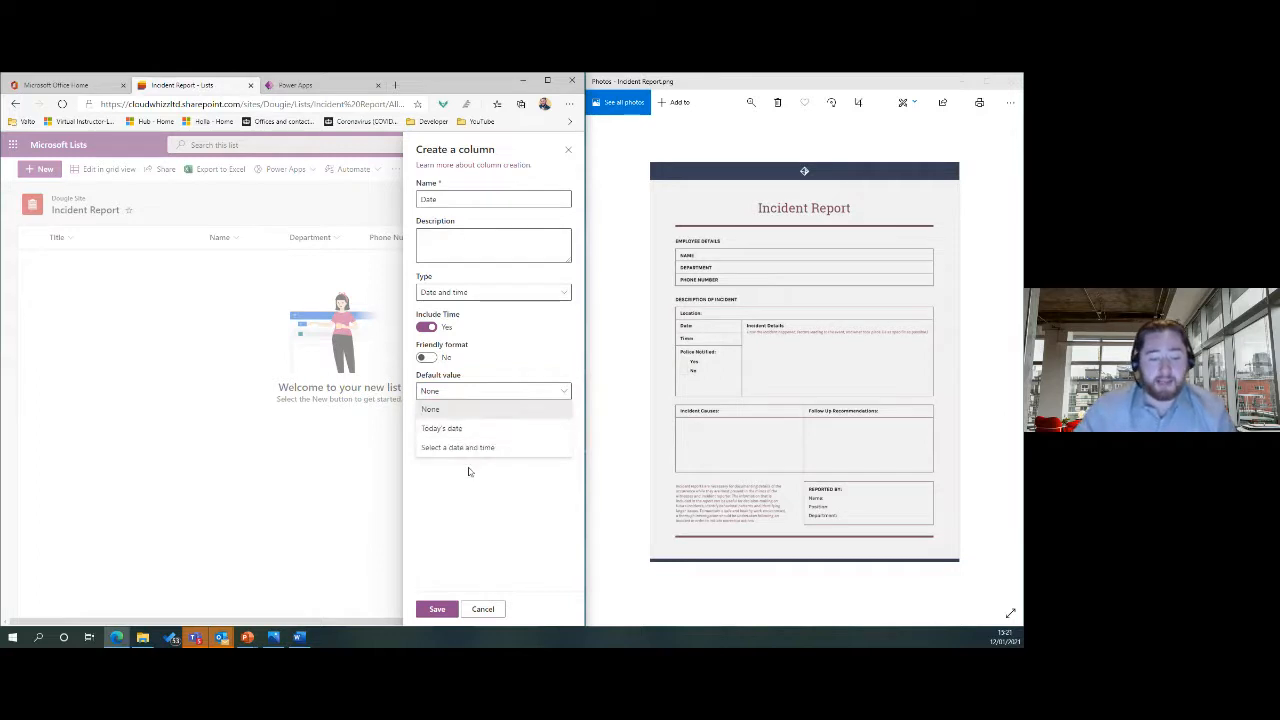
left_click(467, 431)
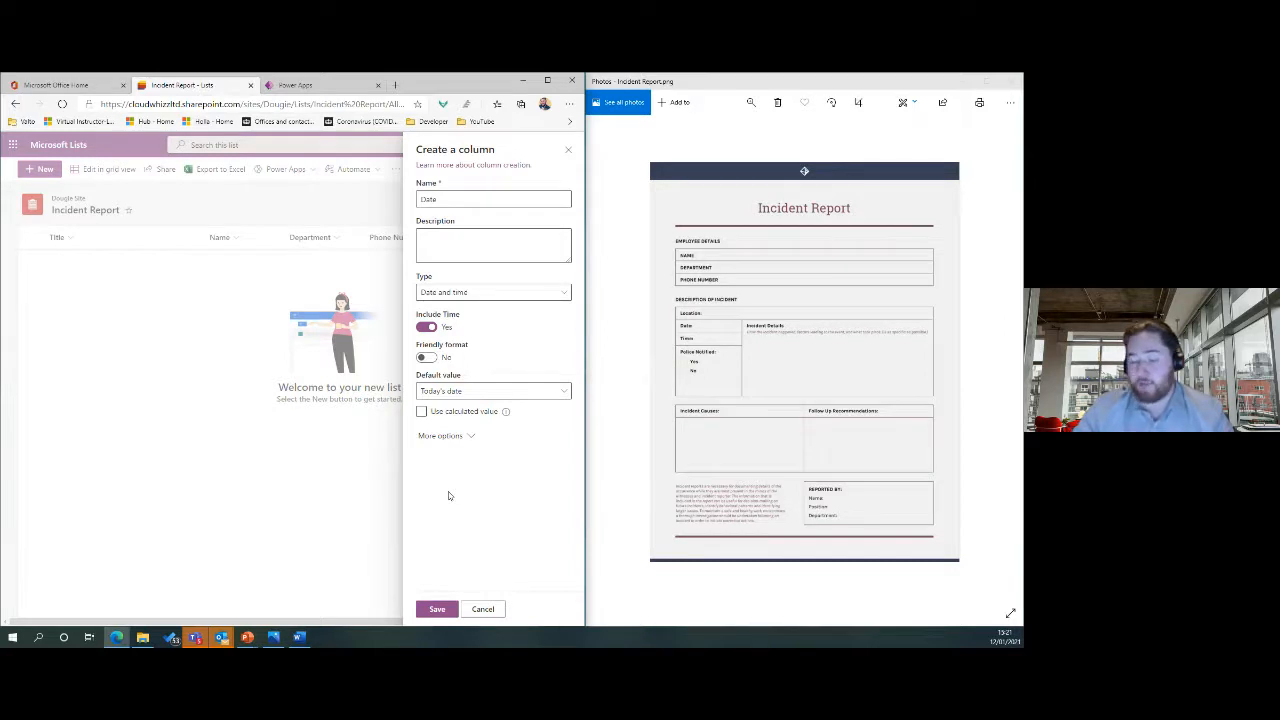
left_click(435, 609)
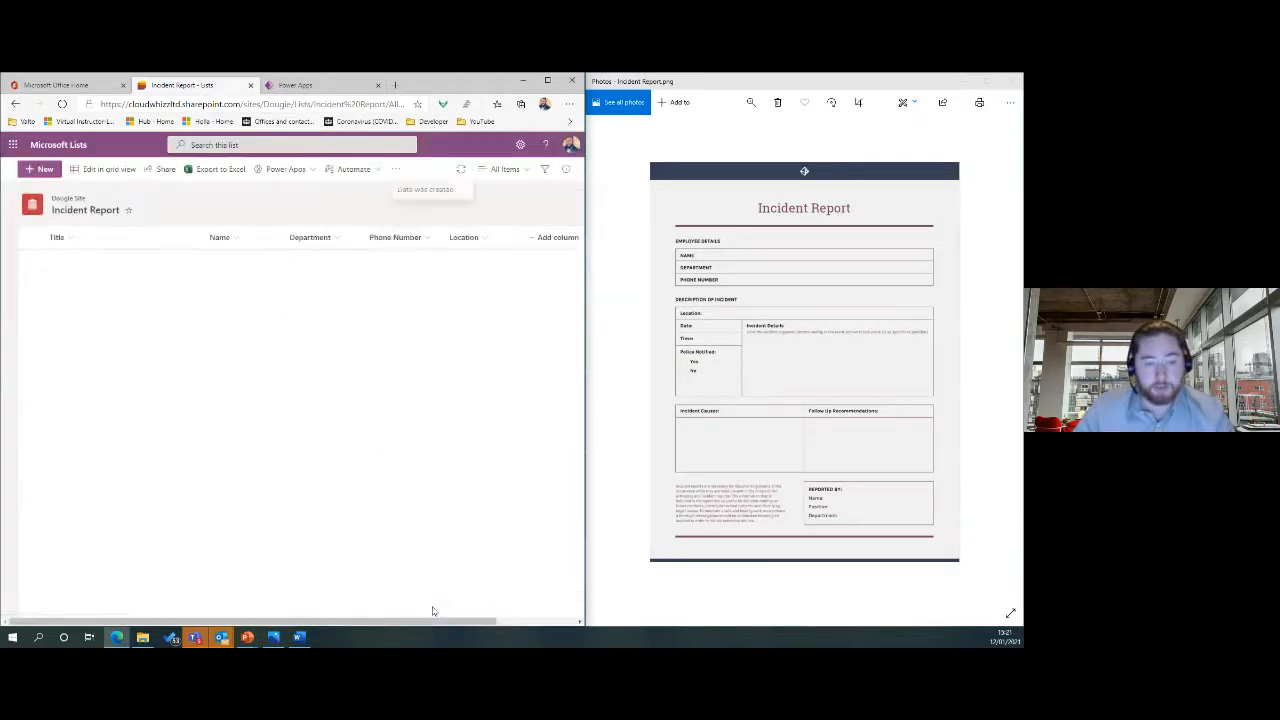
Add a Yes/No column named Police Notified with No as the default value.
scroll(371, 607, "right", 3)
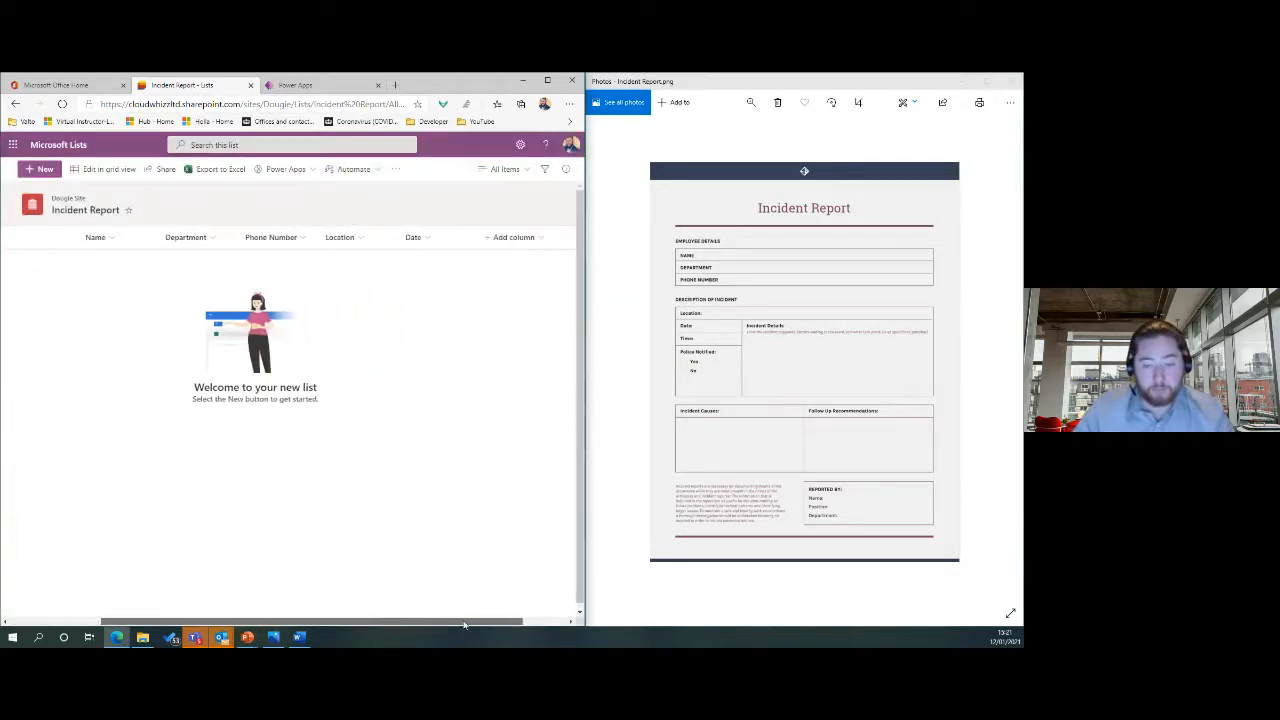
left_click(494, 240)
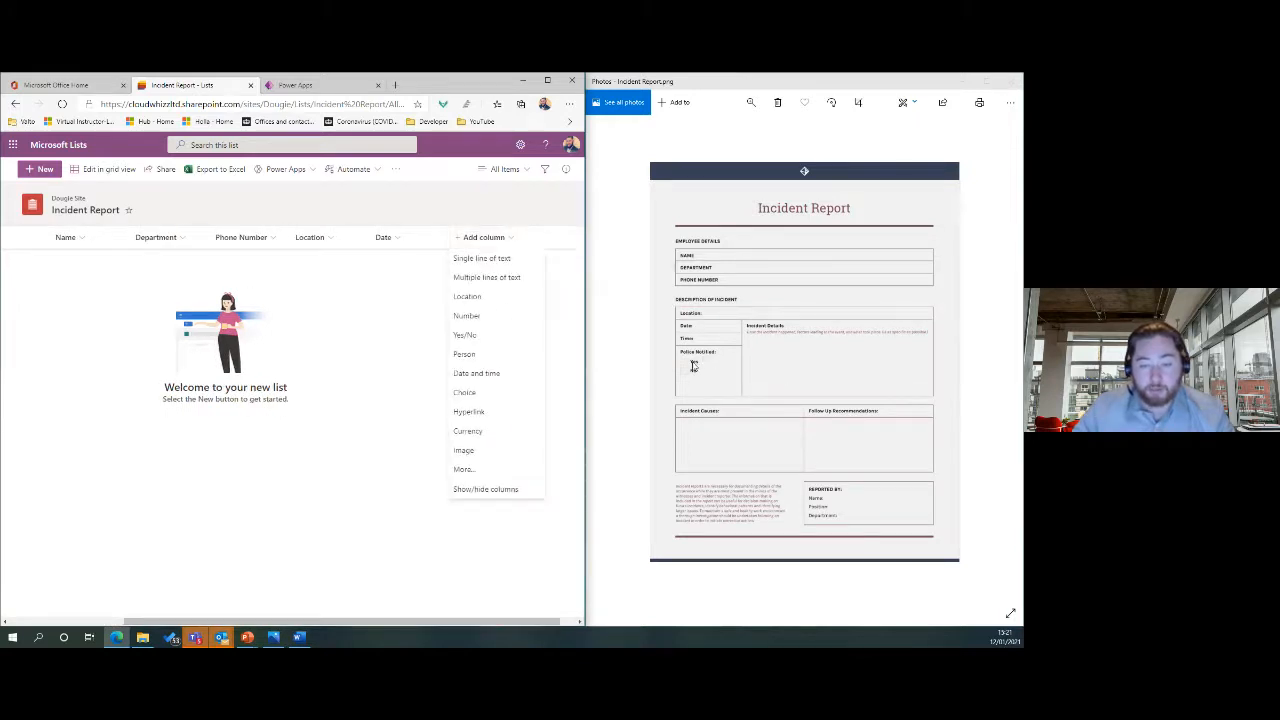
left_click(468, 335)
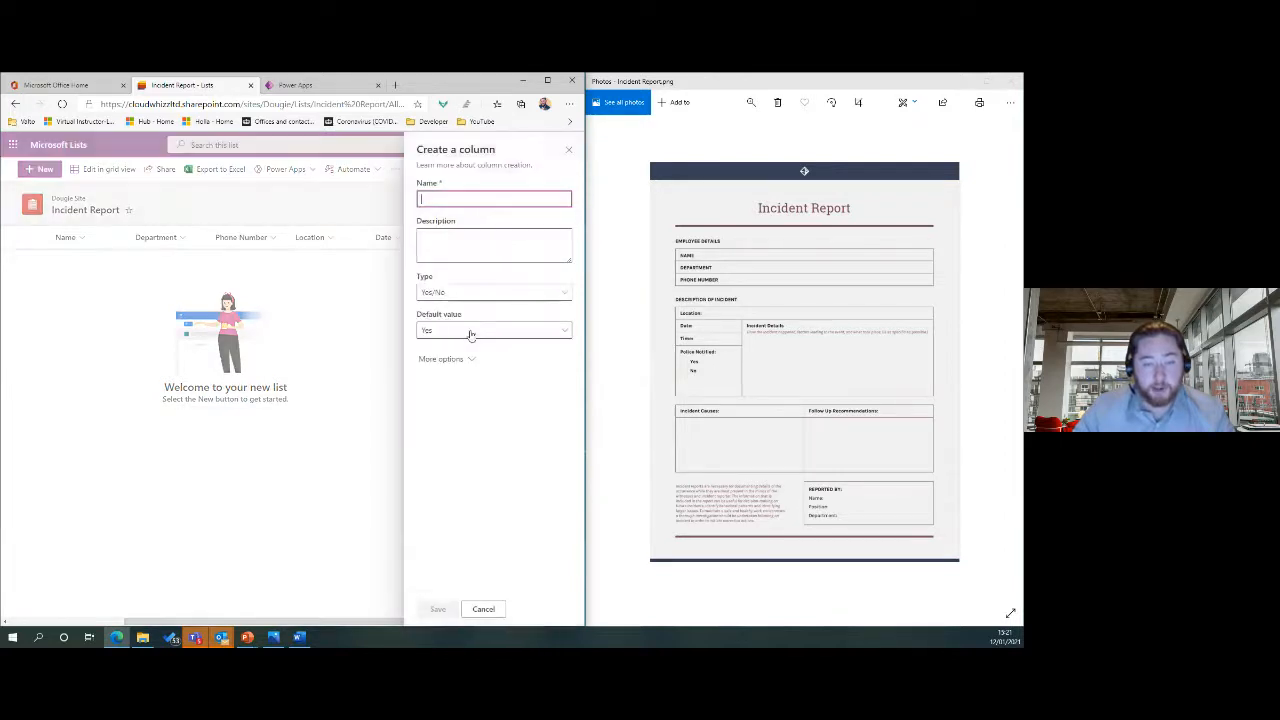
type("Police")
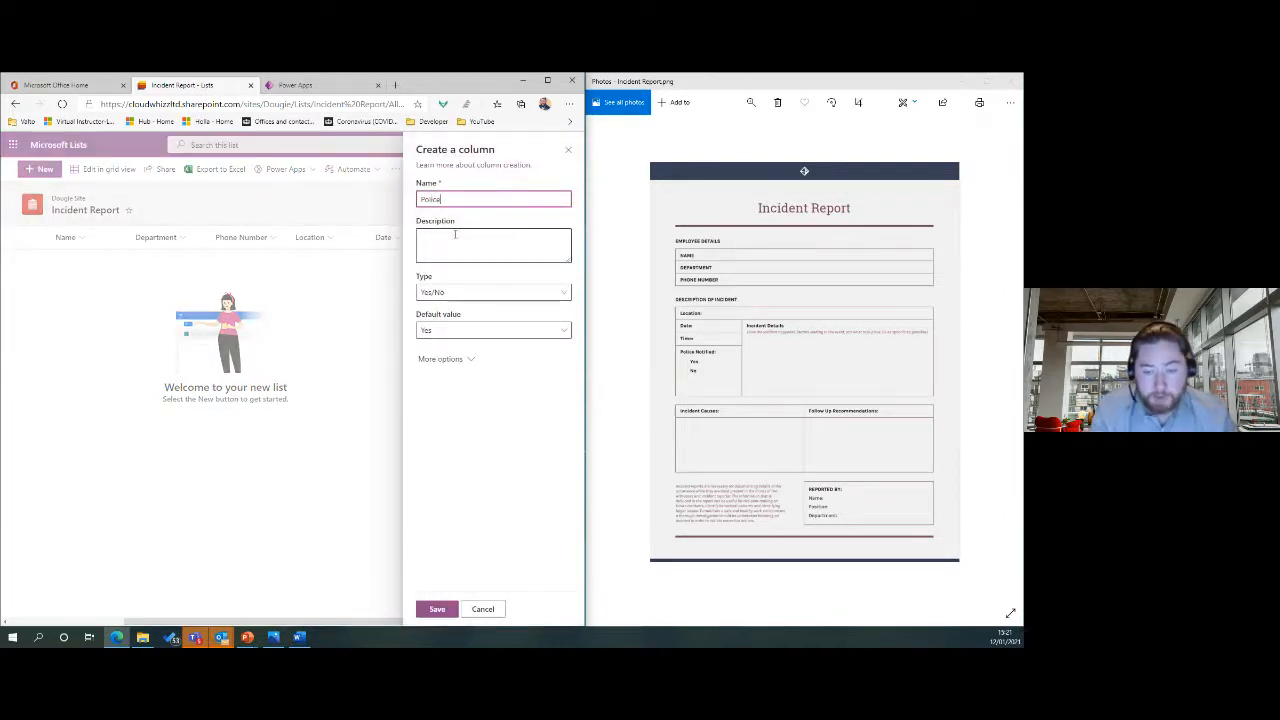
type(" Notified")
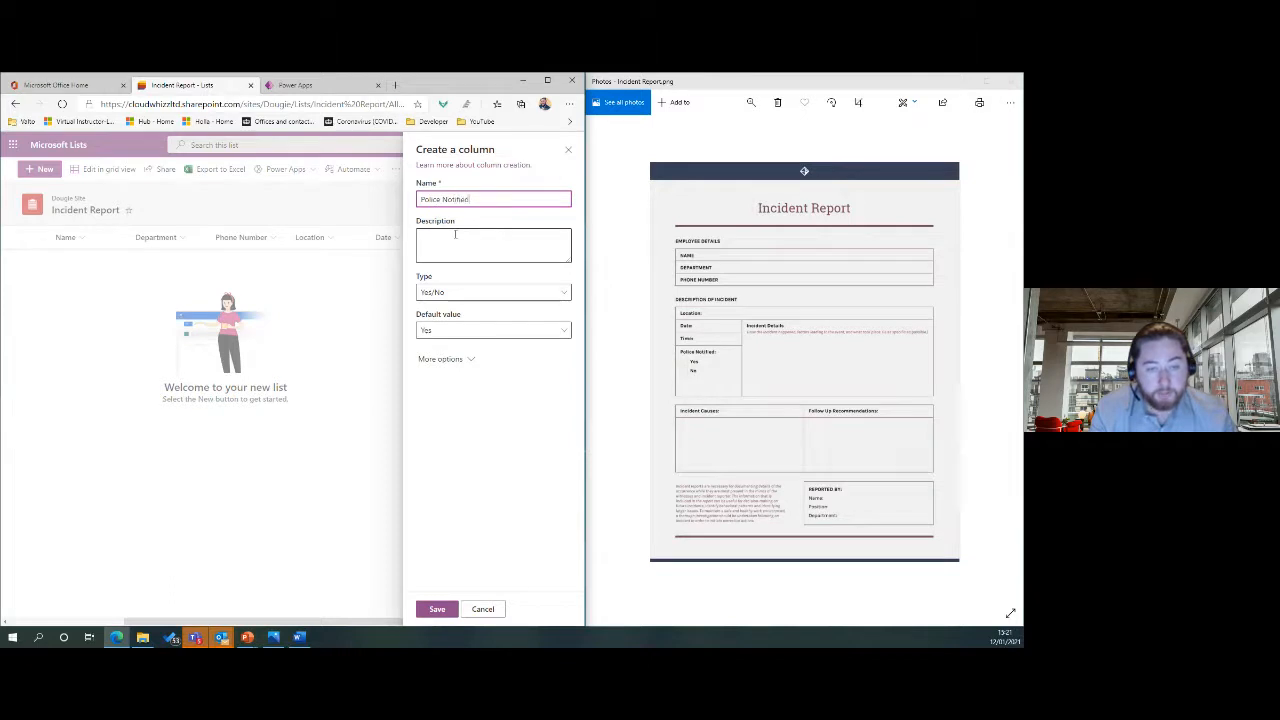
left_click(448, 331)
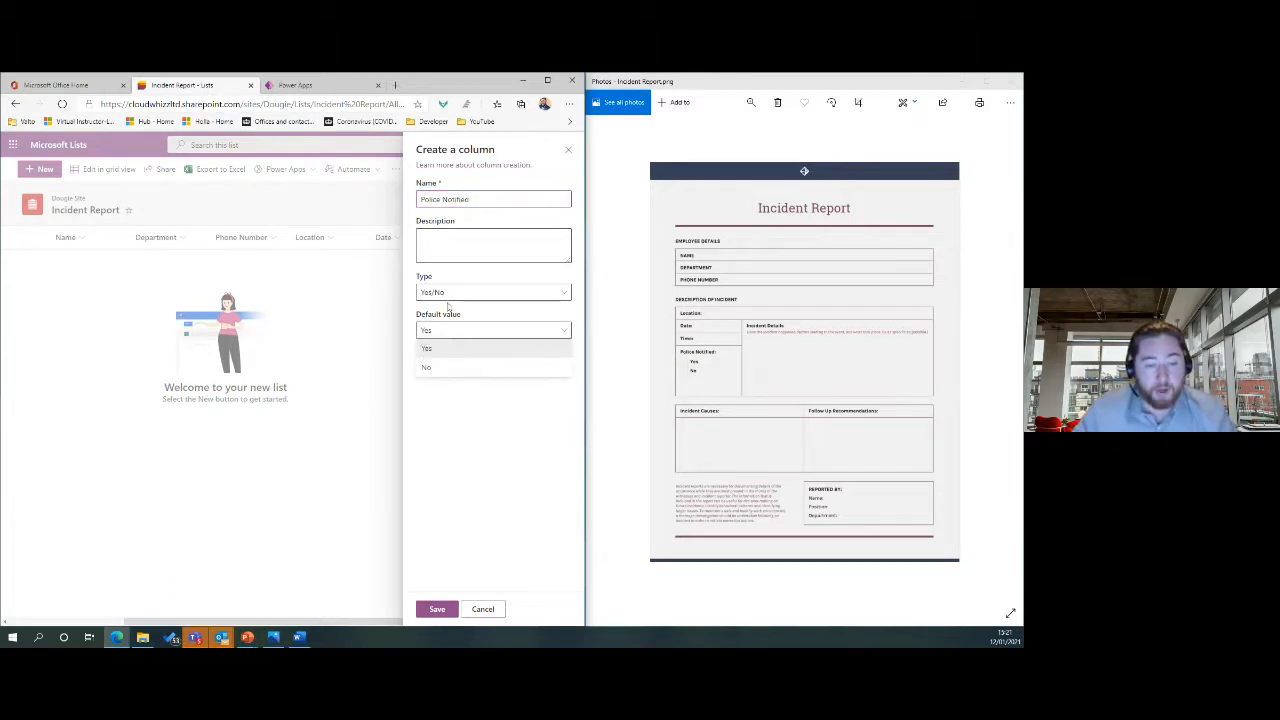
left_click(456, 370)
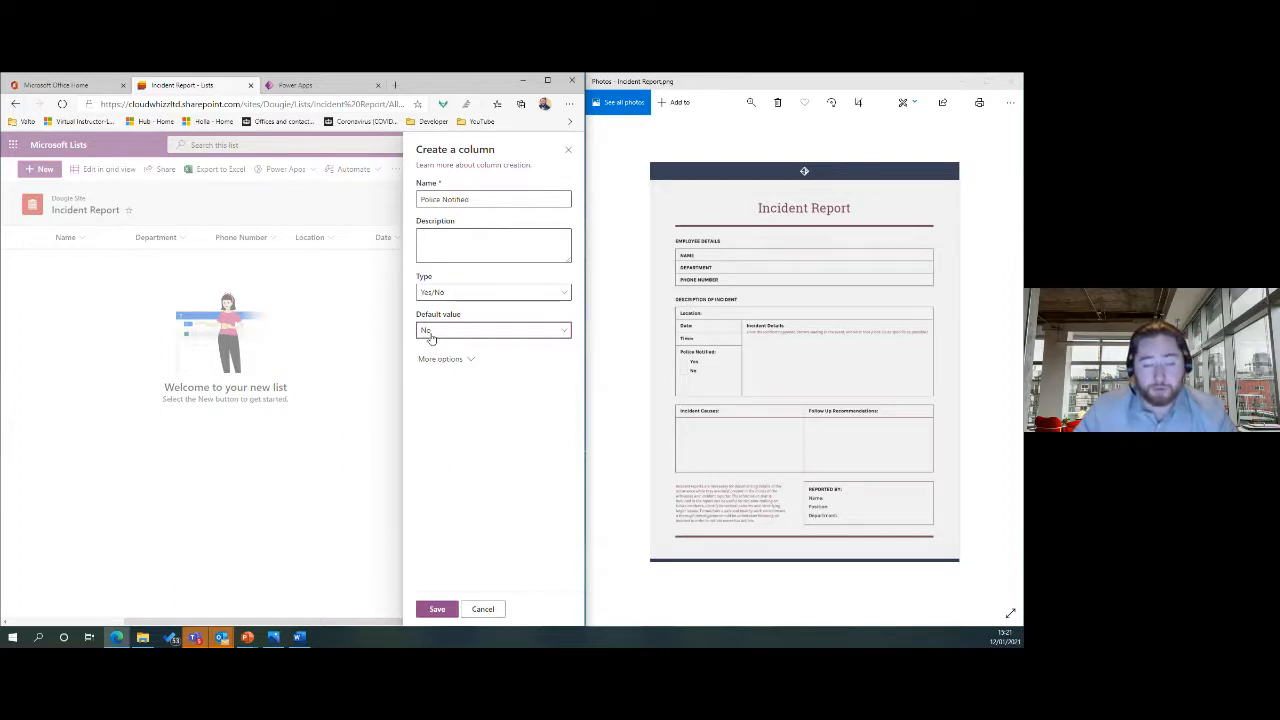
left_click(437, 609)
left_click_drag(455, 622, 530, 621)
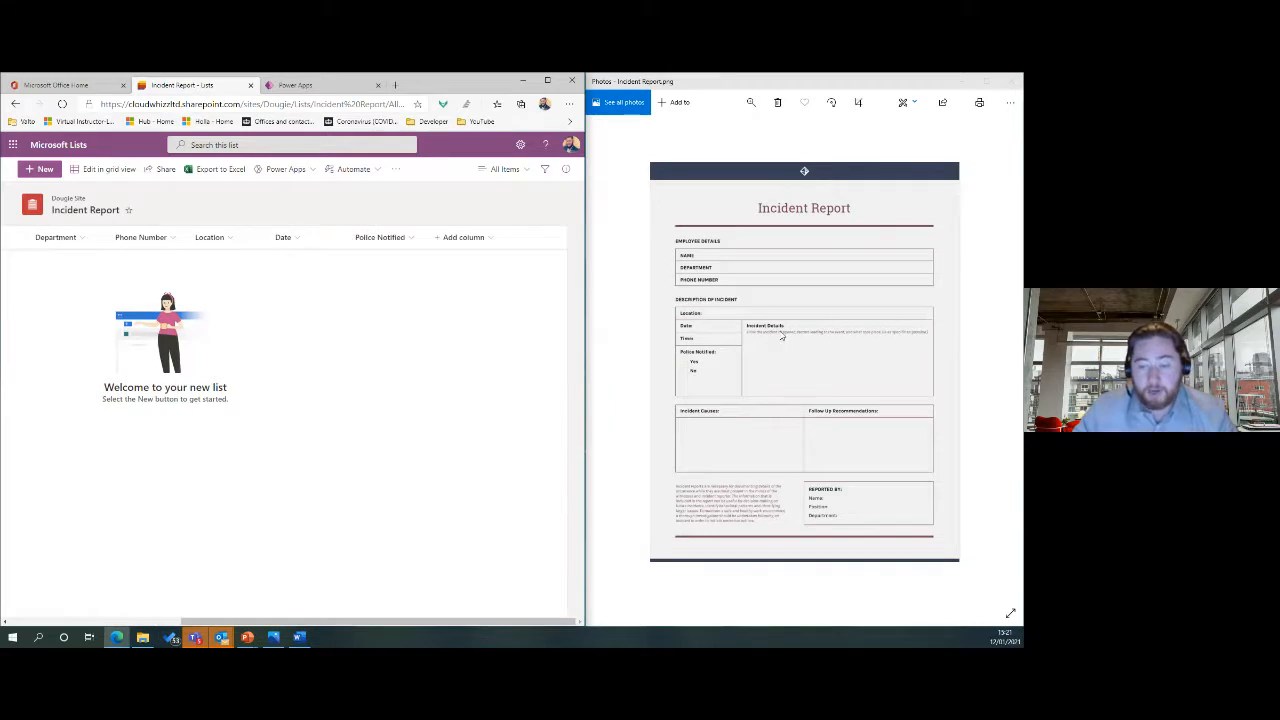
Add a multiple-lines-of-text column Incident Details with the description 'What happened?'.
left_click(465, 239)
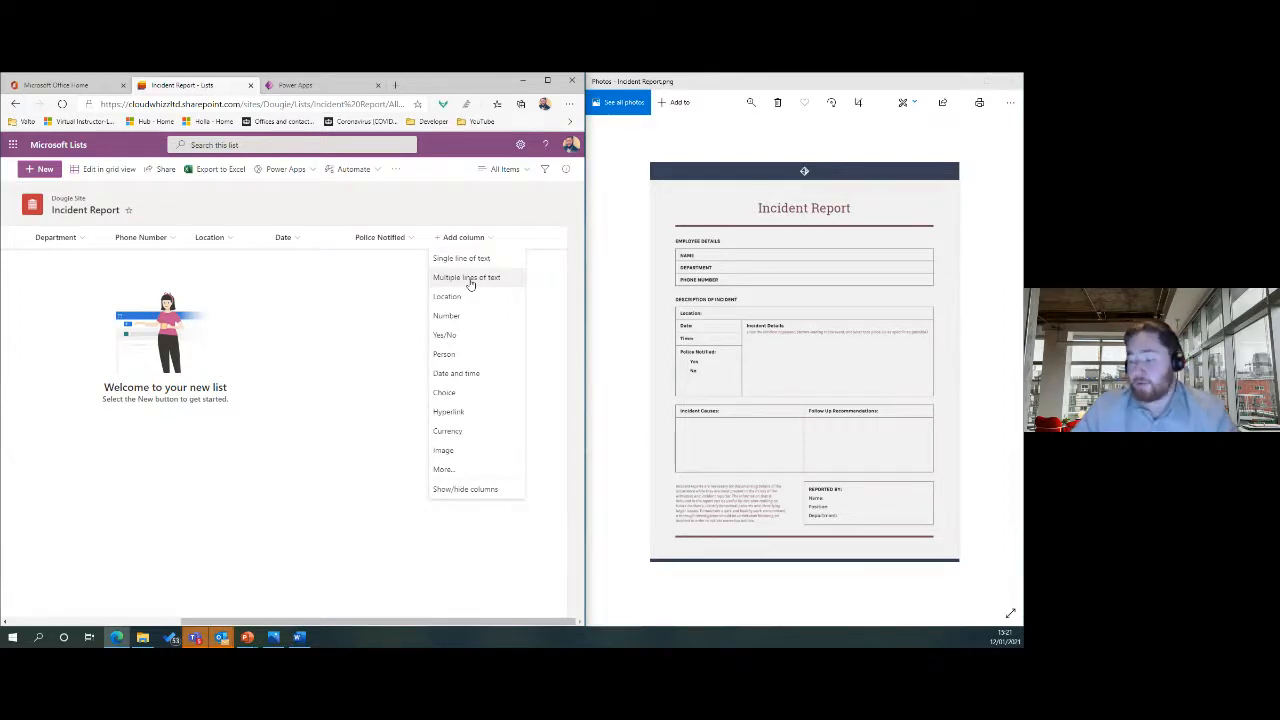
left_click(468, 279)
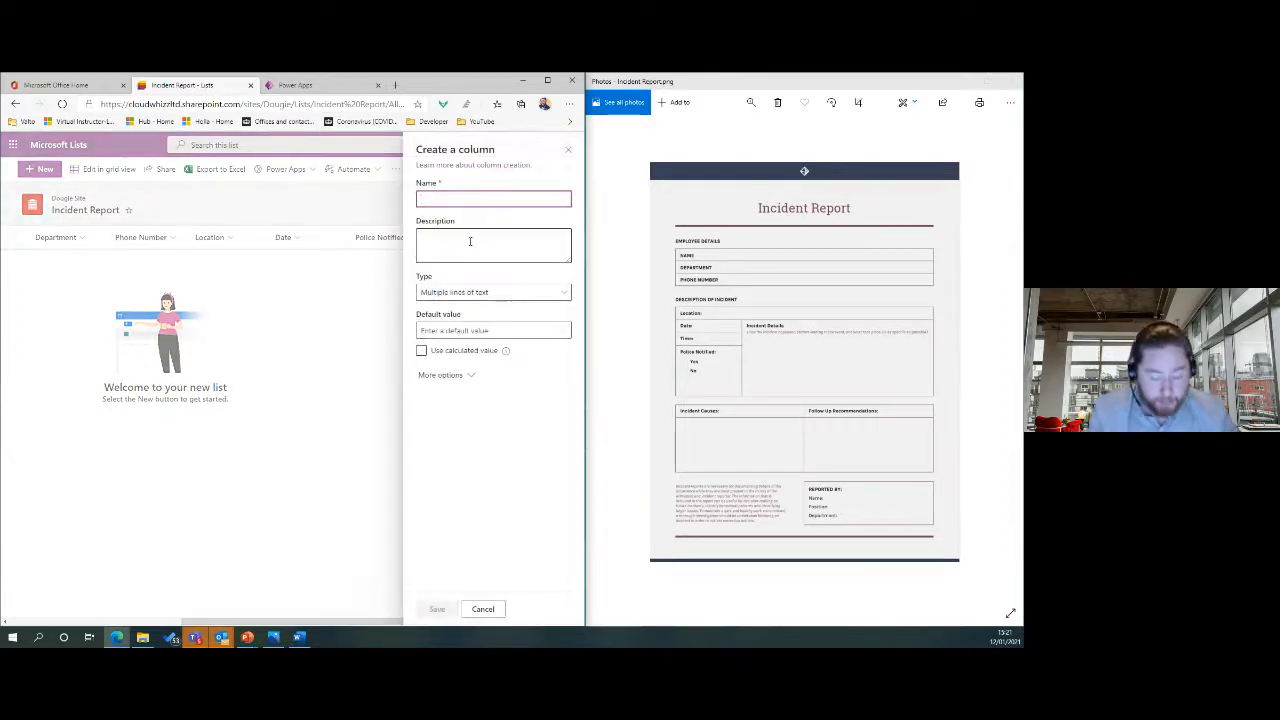
type("Inc")
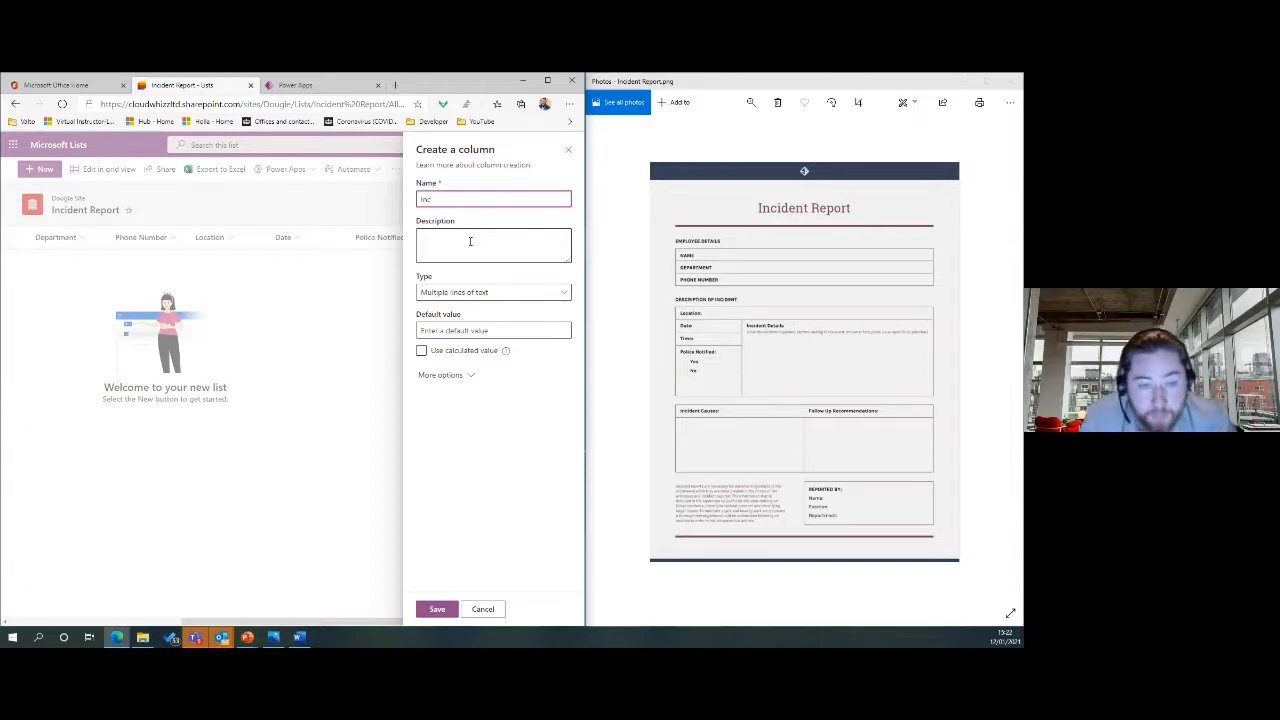
type("ident Details")
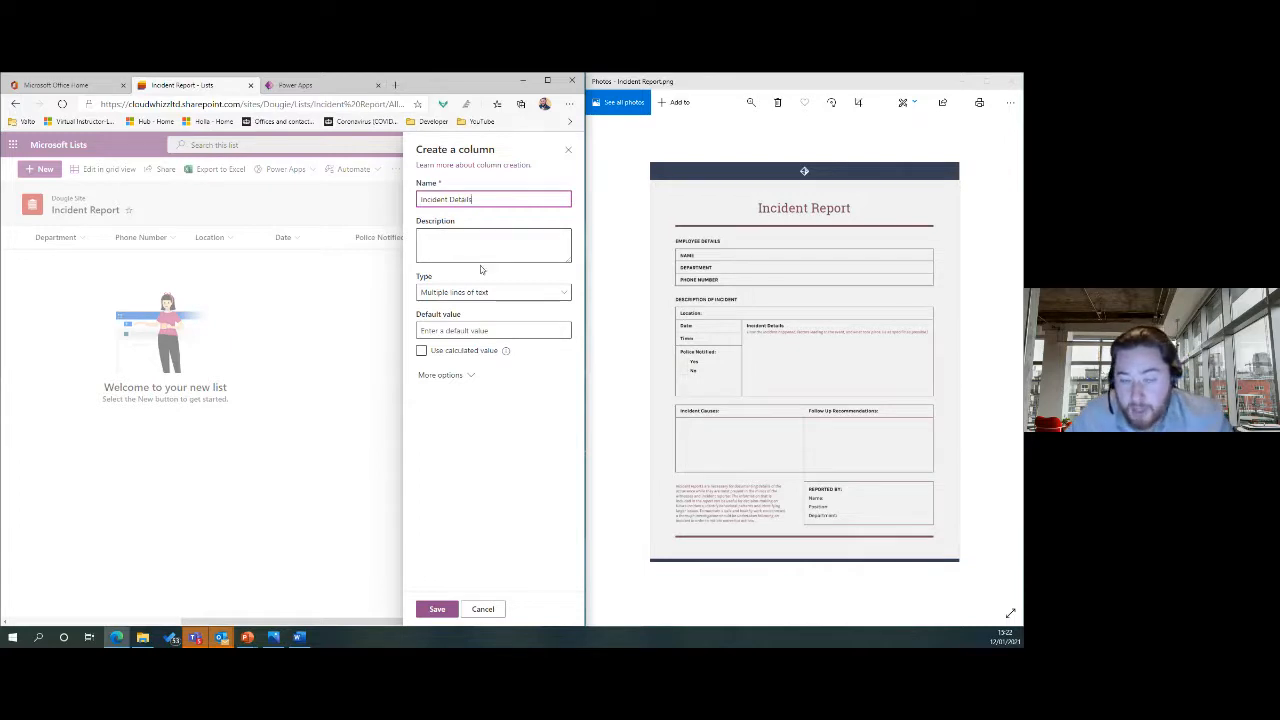
left_click(475, 252)
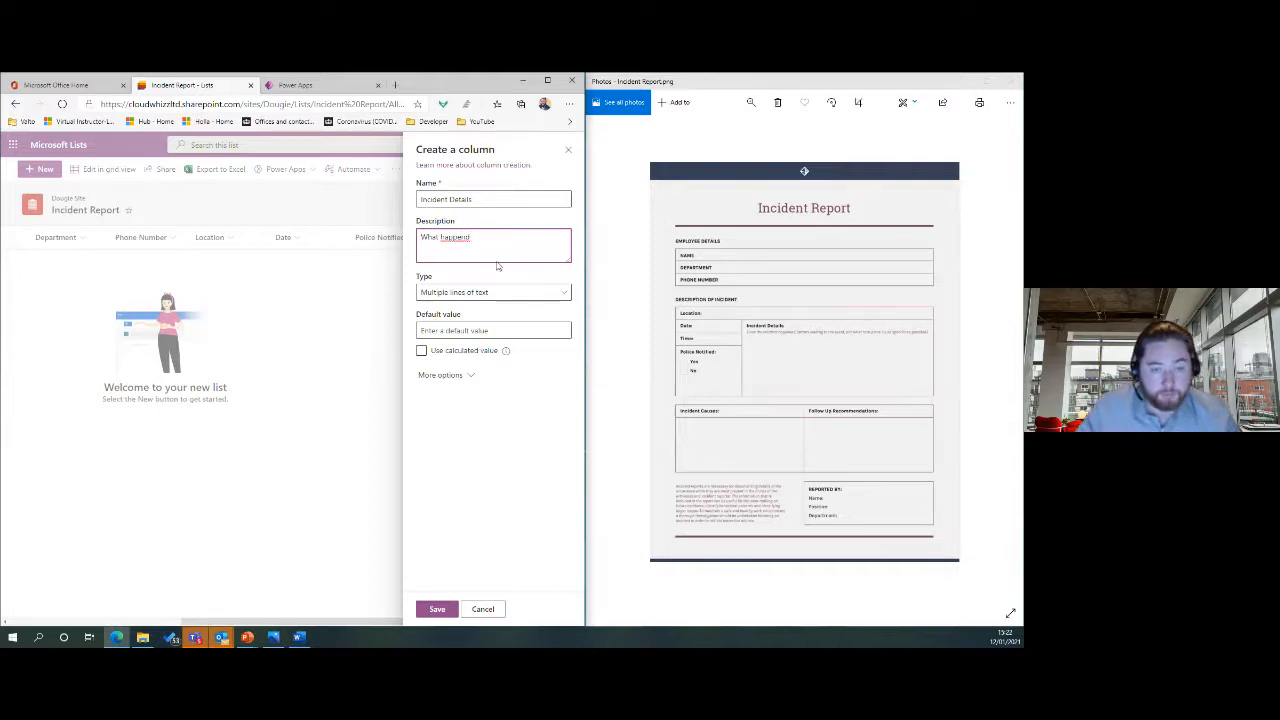
right_click(440, 239)
left_click(466, 247)
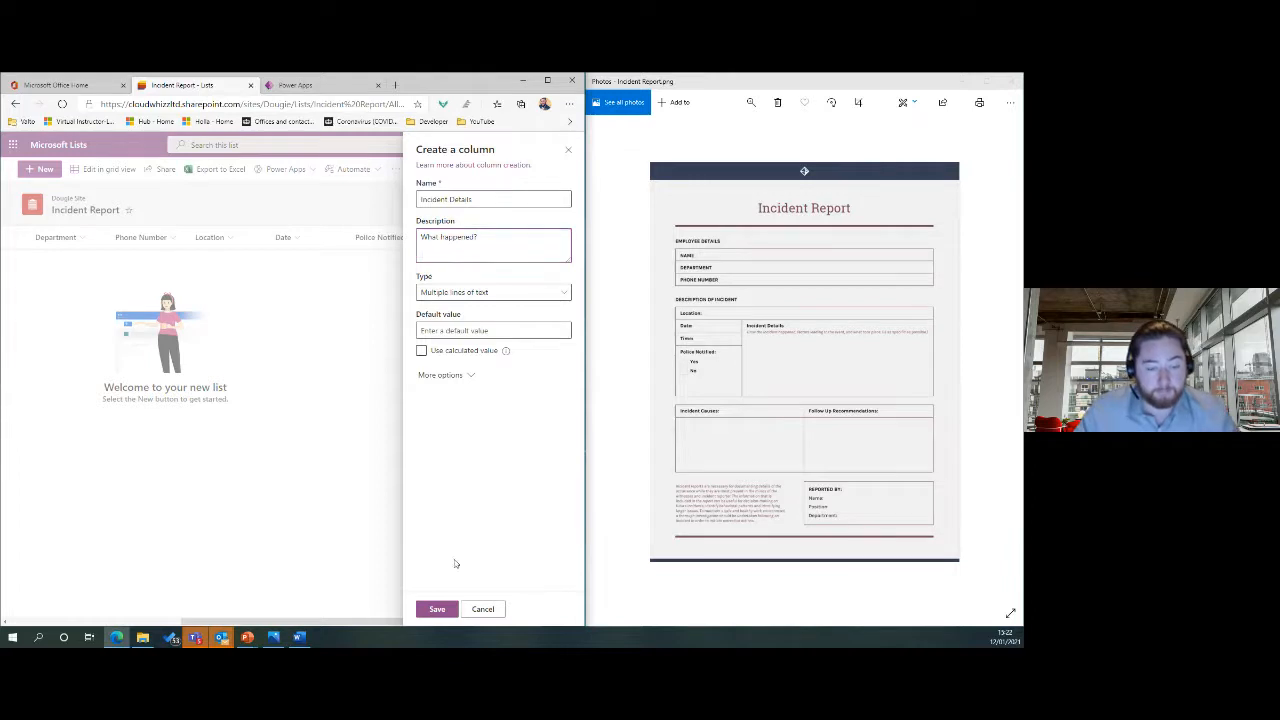
left_click(437, 609)
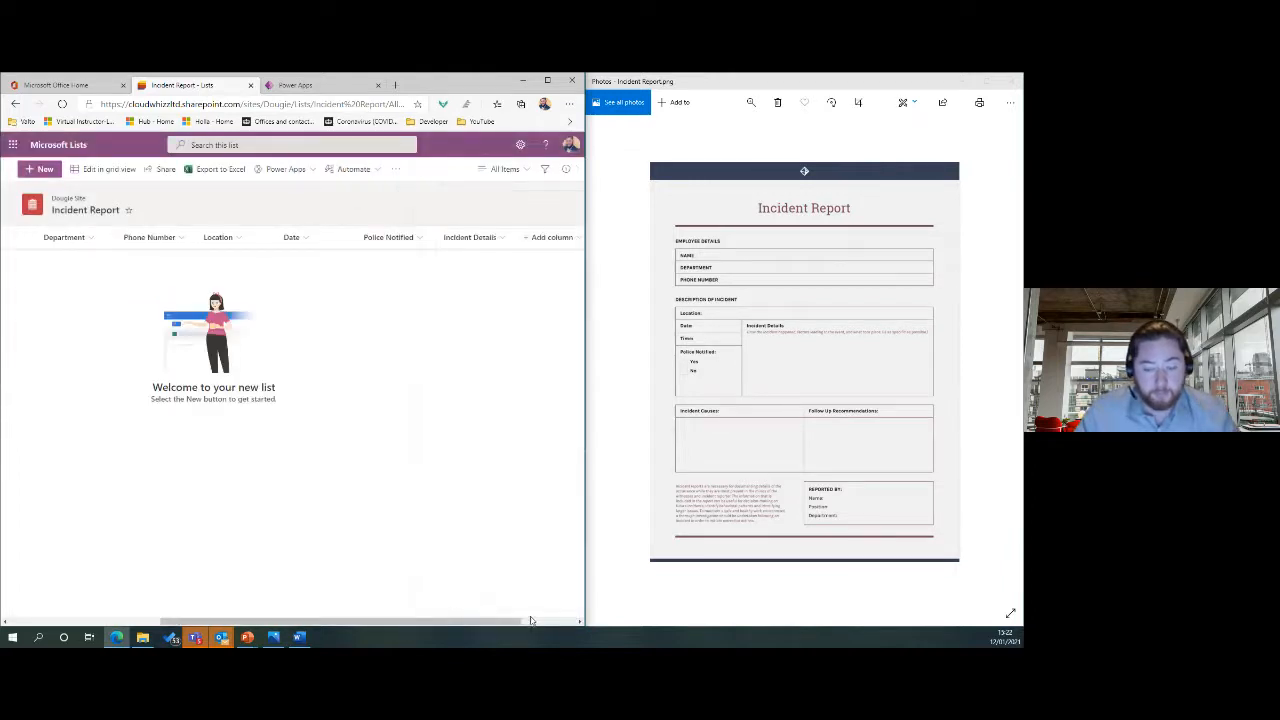
scroll(530, 621, "right", 2)
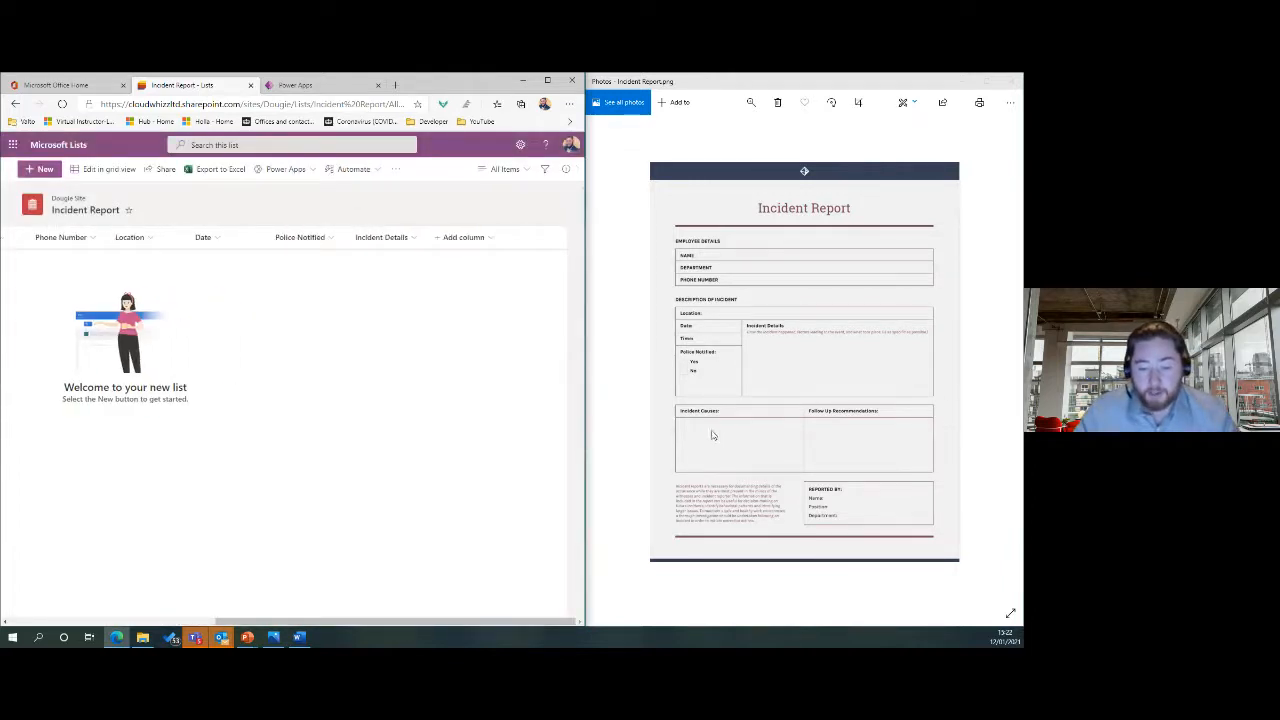
Add a multiple-lines-of-text column named Incident Causes.
left_click(463, 237)
left_click(480, 276)
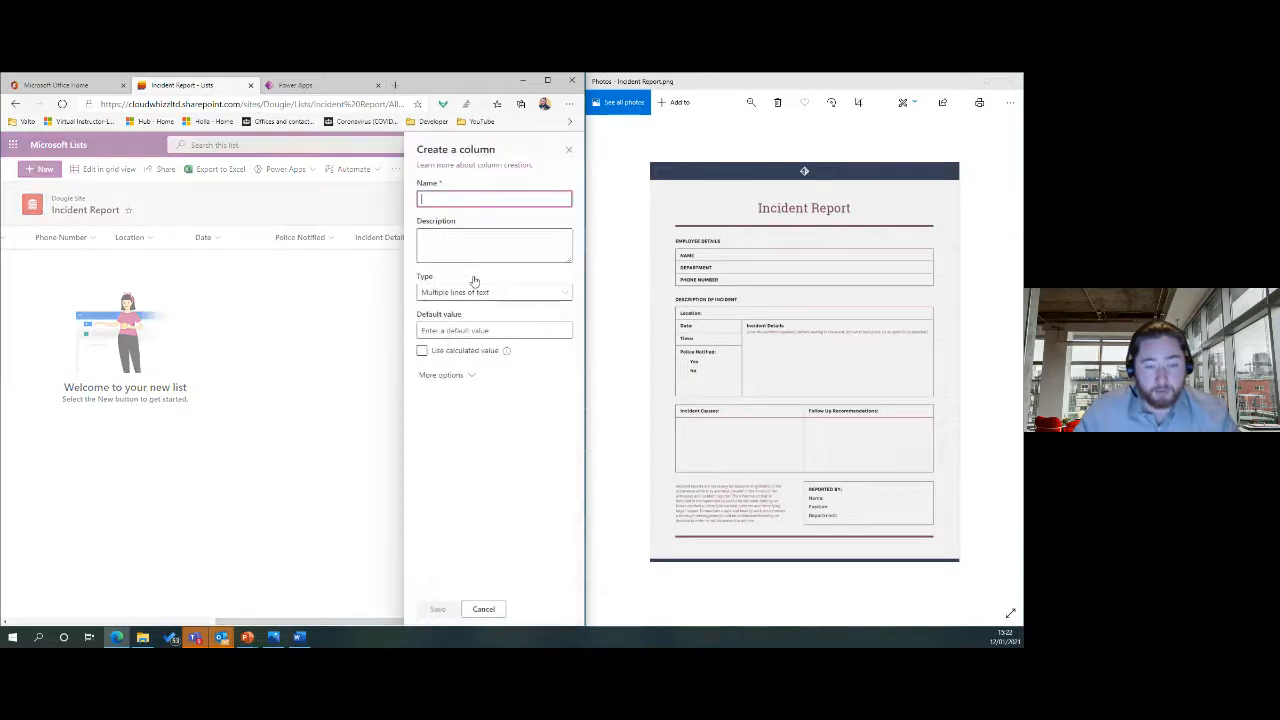
type("Incident Causes")
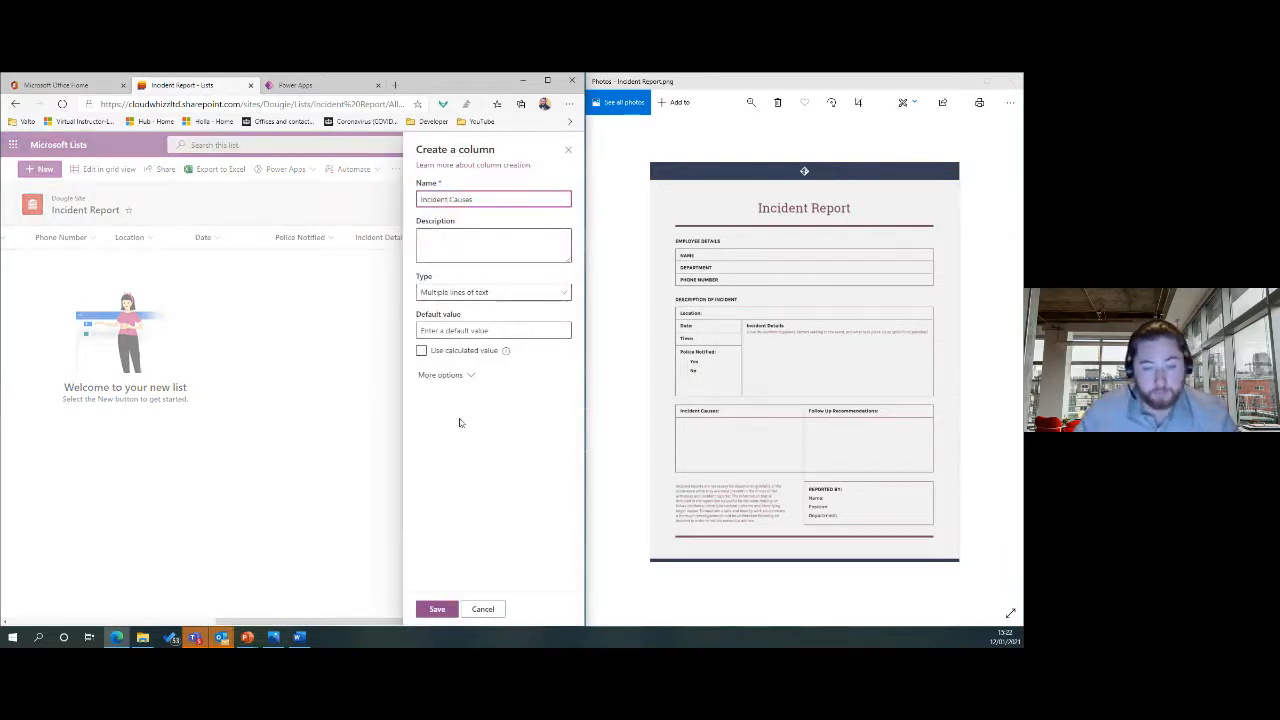
left_click(437, 609)
left_click(549, 622)
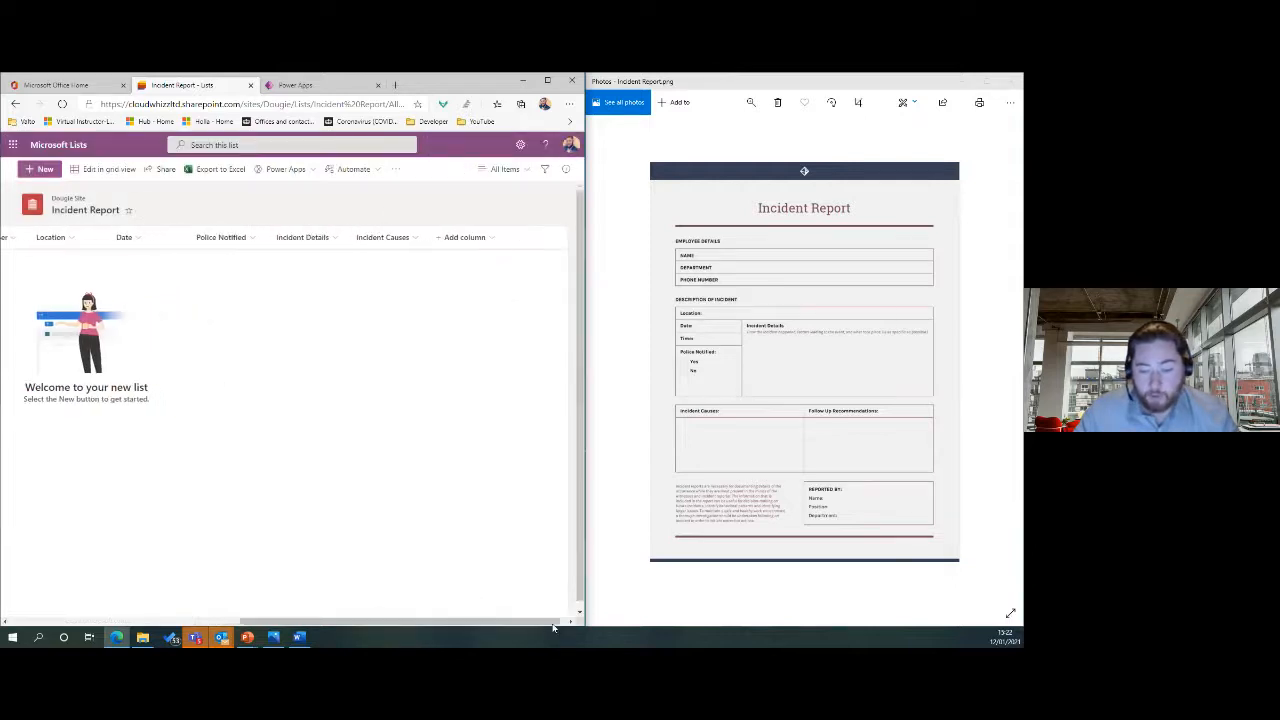
Add a multiple-lines-of-text column named Follow Up Recommendations, correcting its spelling.
left_click(485, 238)
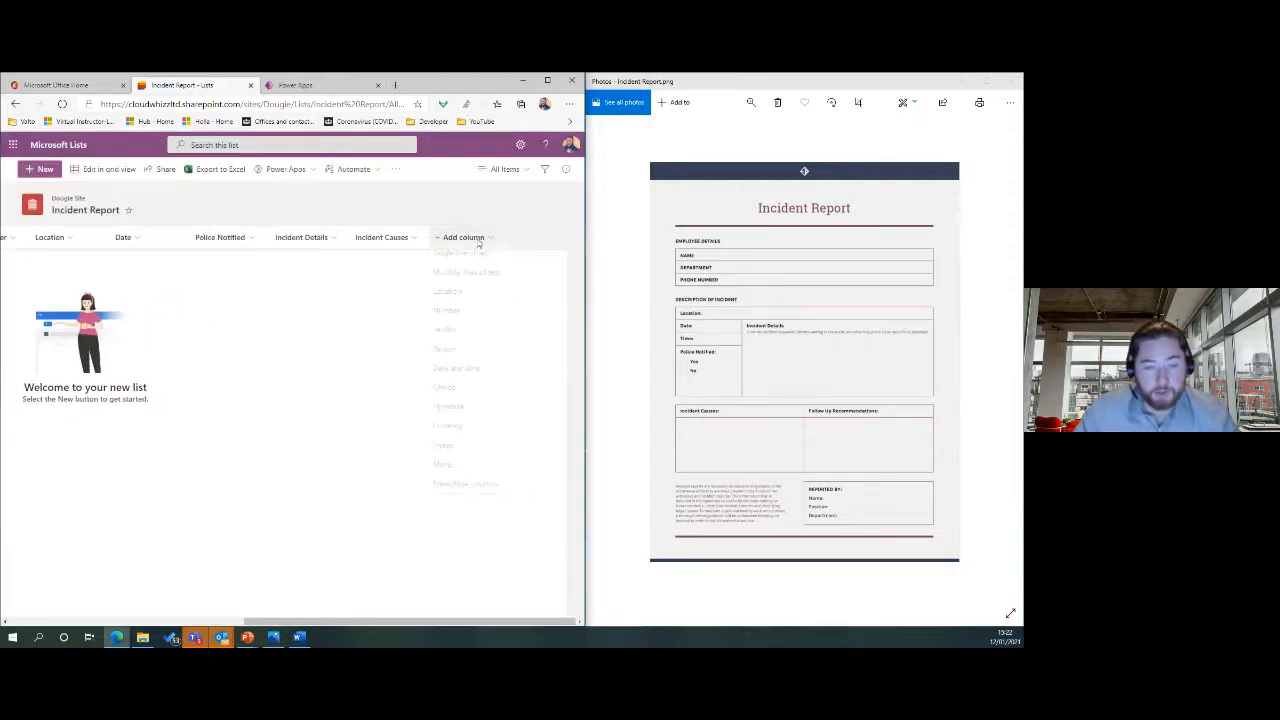
left_click(468, 277)
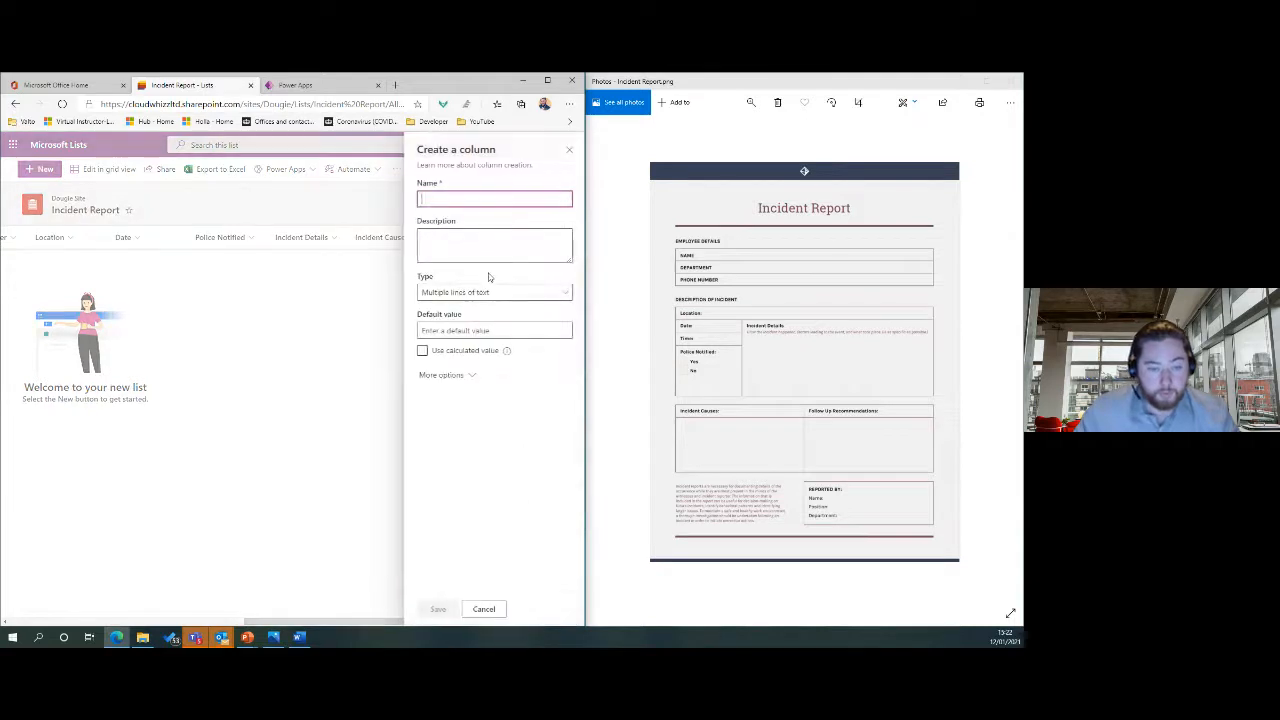
type("Follow Up")
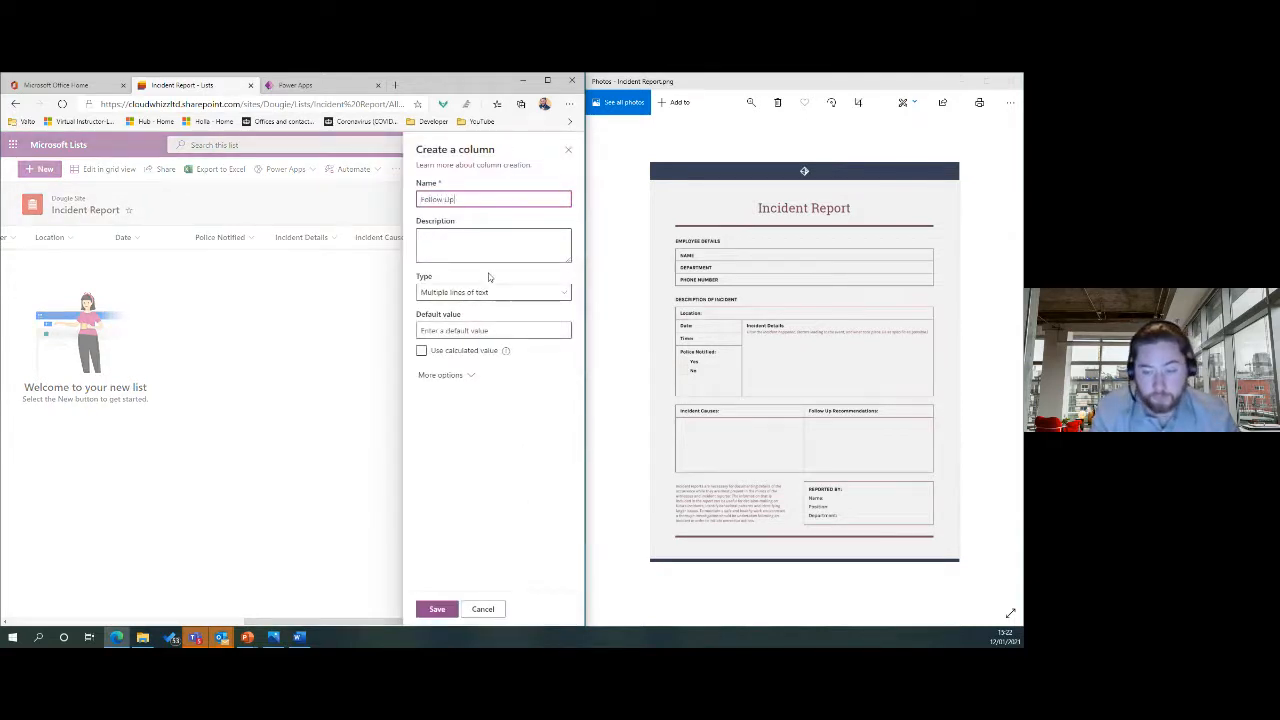
type(" Recommendations")
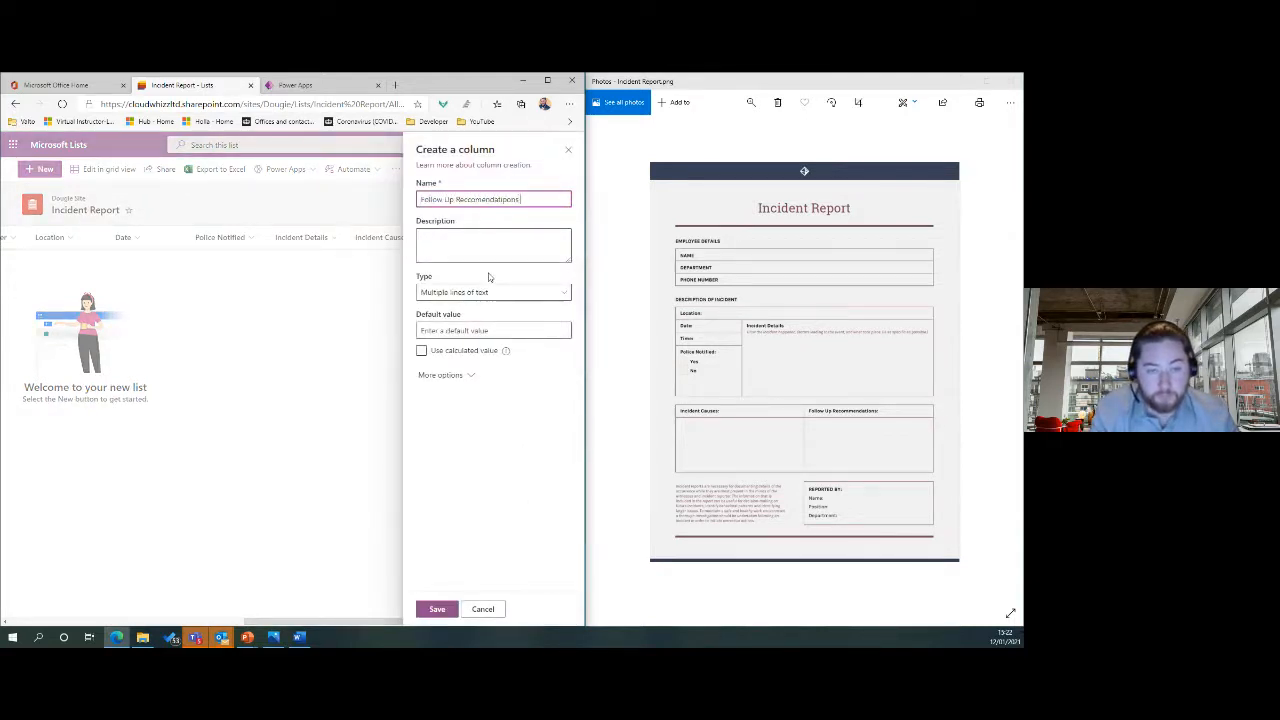
type("ns")
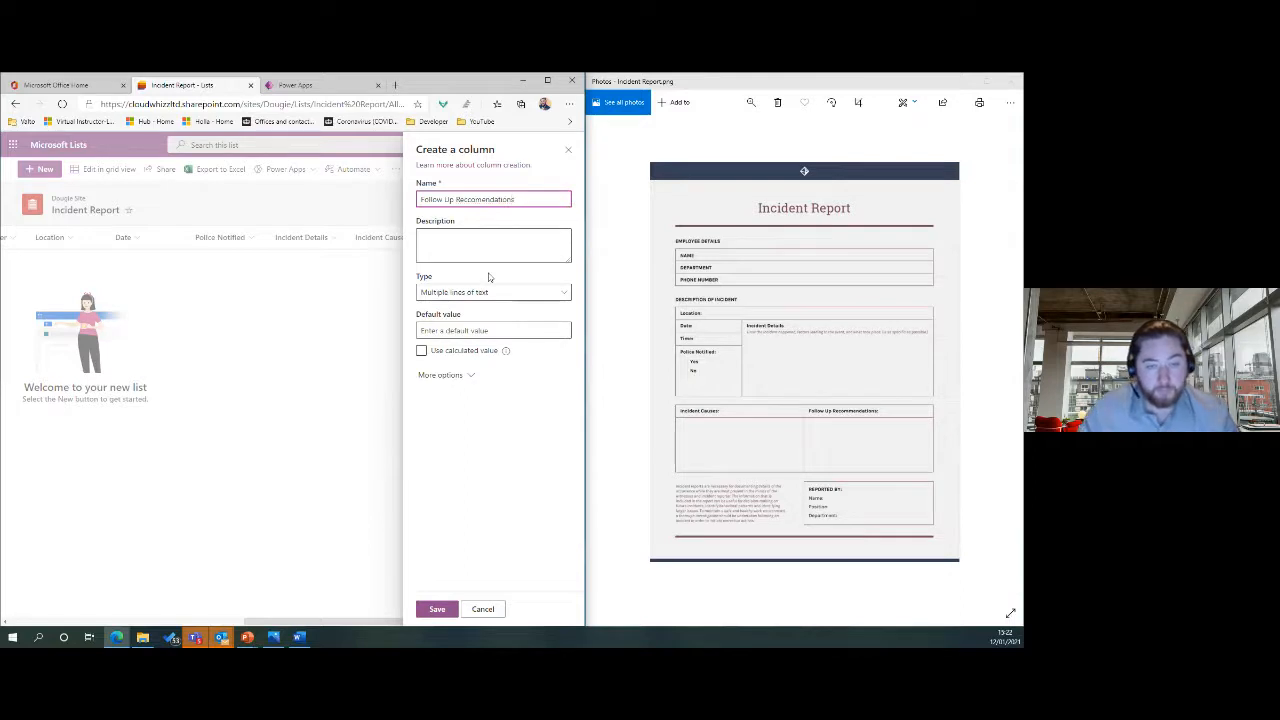
right_click(490, 200)
left_click(516, 217)
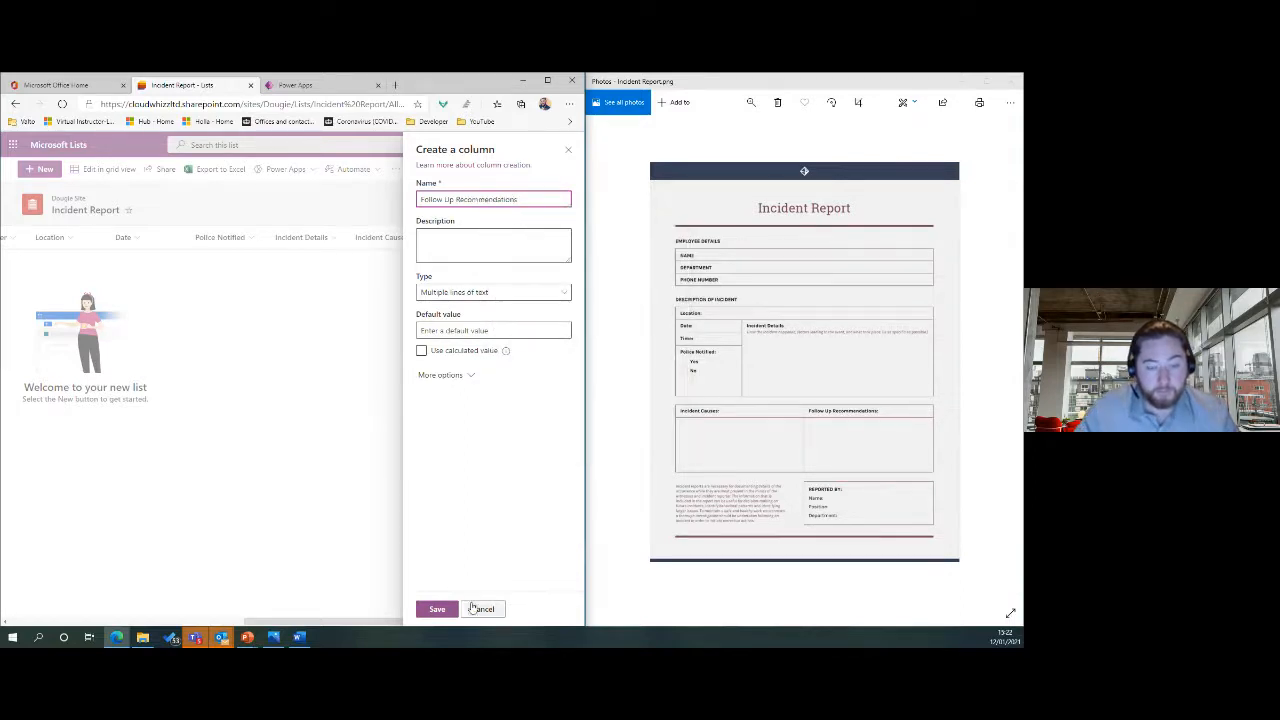
left_click(450, 609)
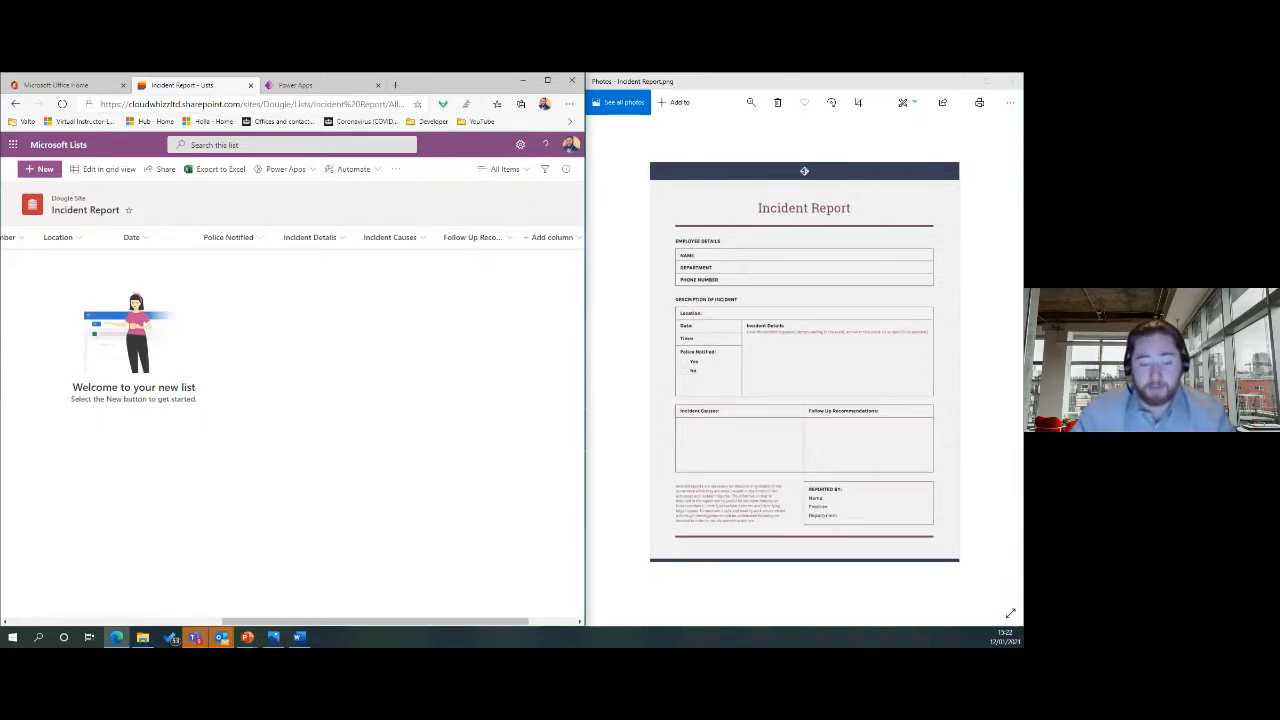
Start a new entry titled Mr with the person's full name, IT department and a phone number.
left_click_drag(418, 617, 204, 622)
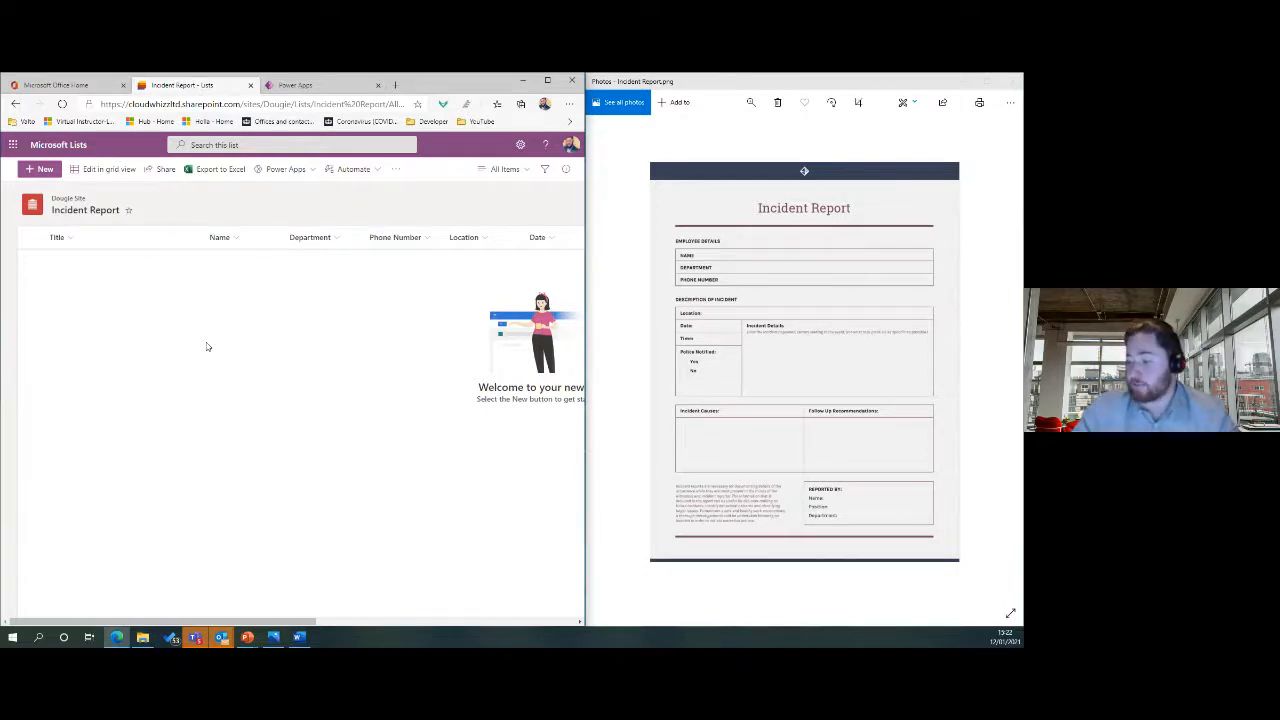
left_click(40, 170)
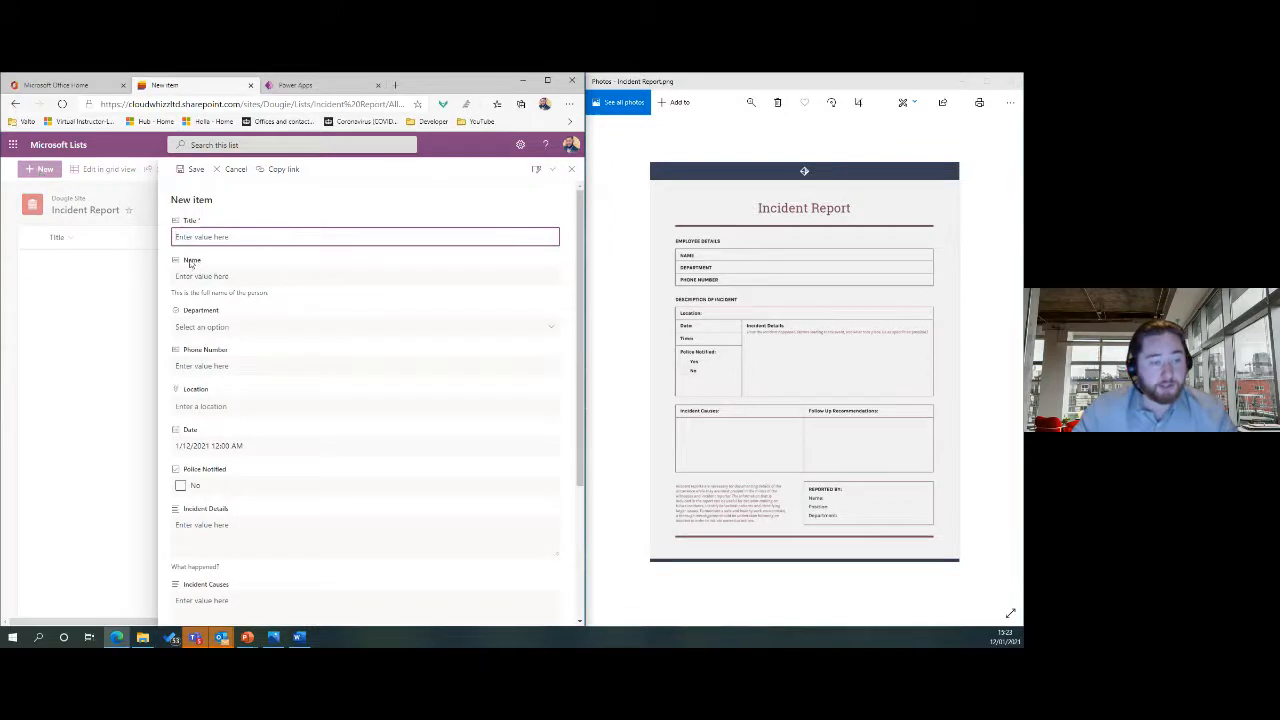
type("Mr")
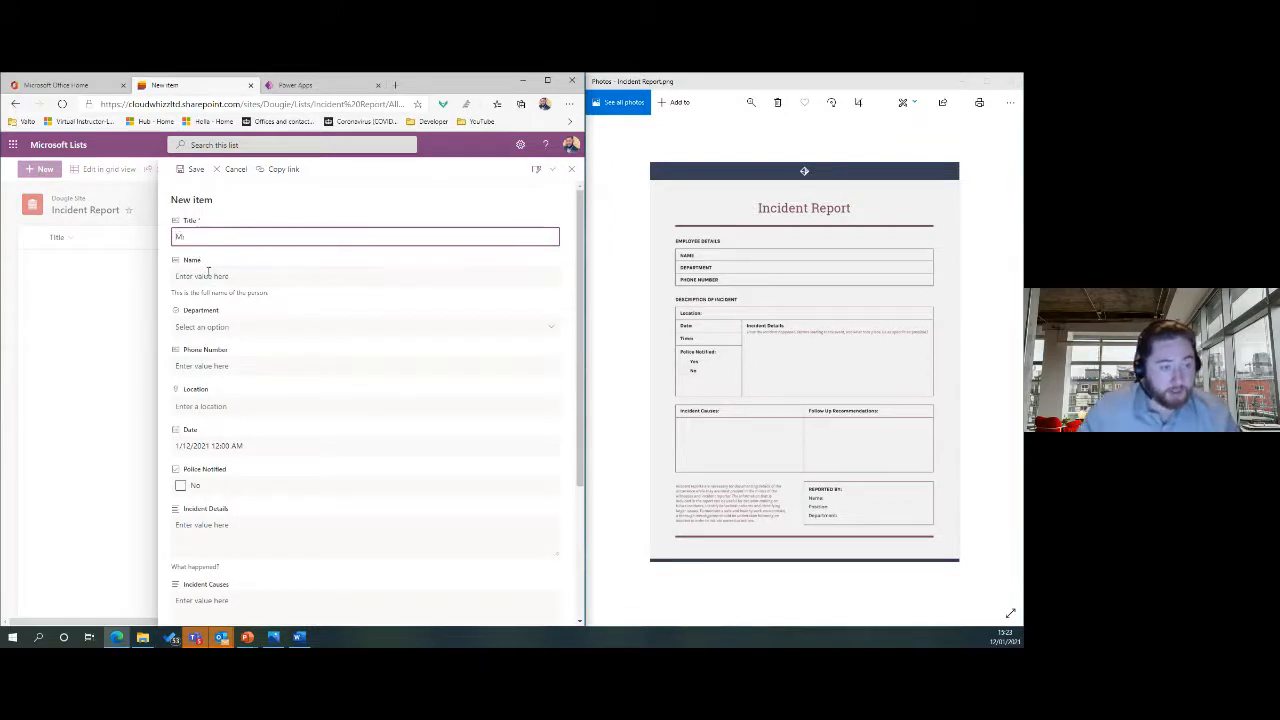
left_click(207, 272)
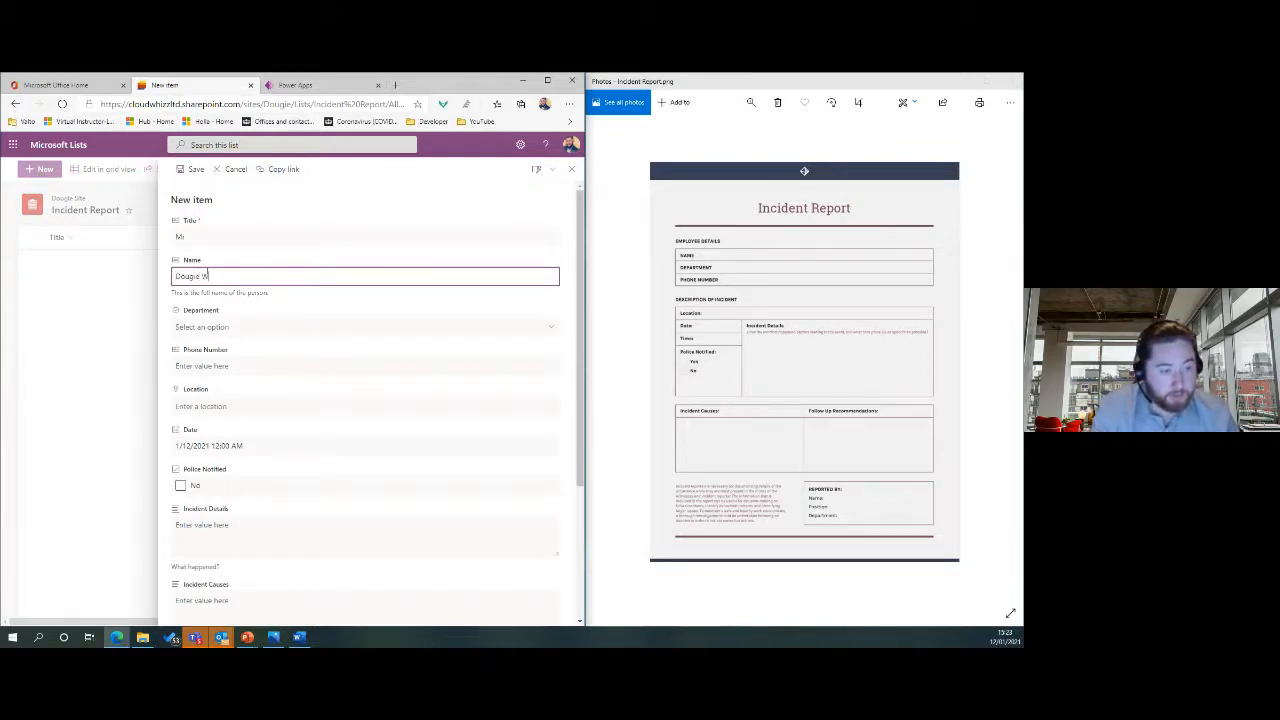
left_click(216, 327)
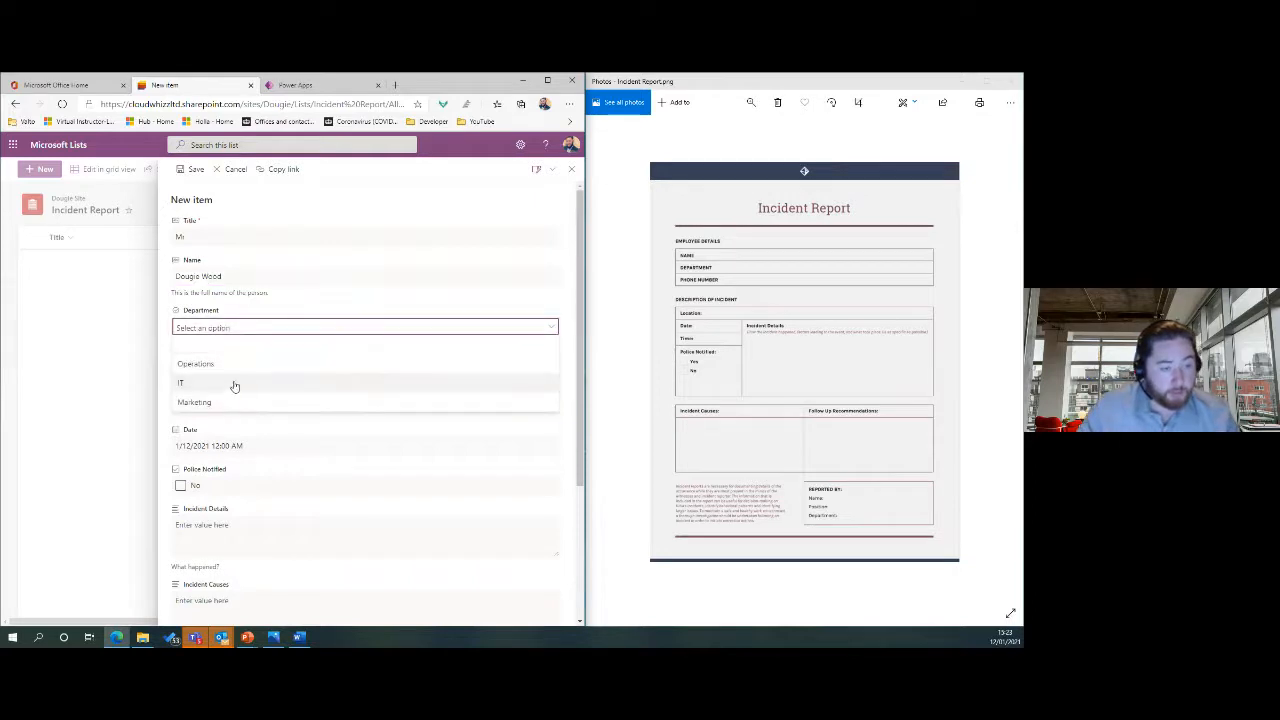
left_click(238, 398)
left_click(241, 363)
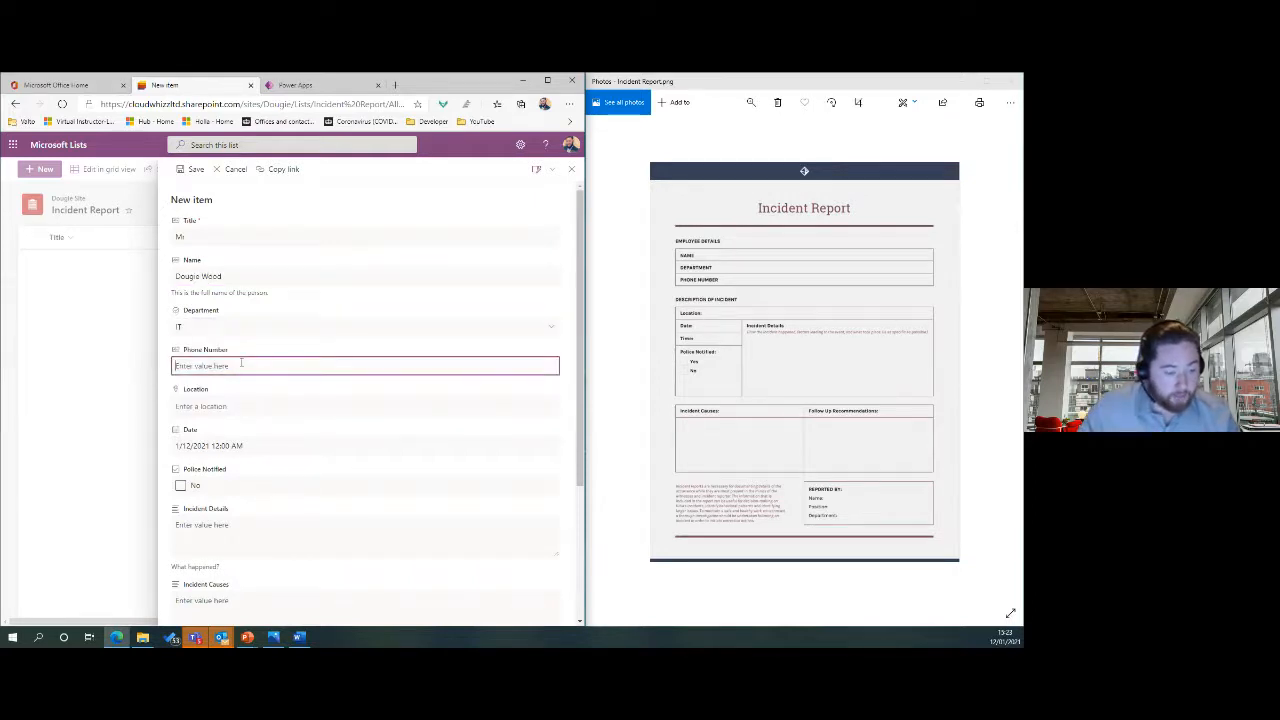
type("09876543")
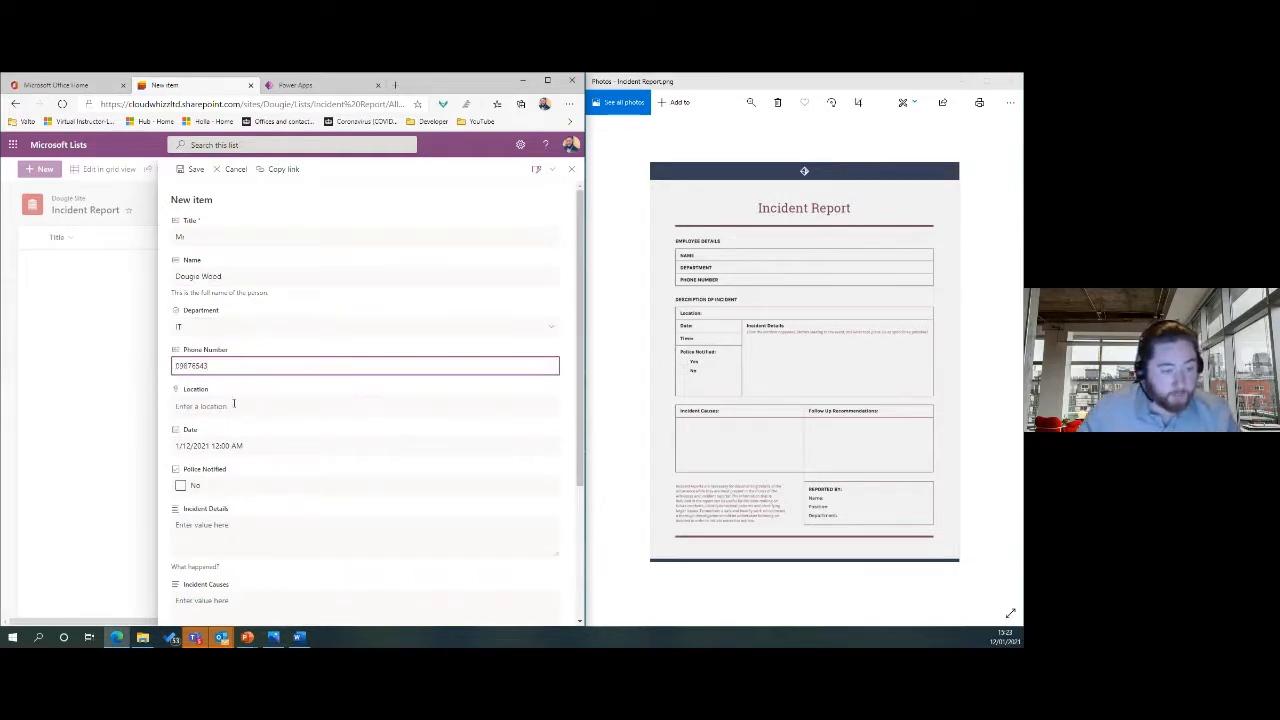
Set location to Chester Railway Station, details 'This is some details', cause 'Cause', and save.
left_click(233, 405)
type("cr")
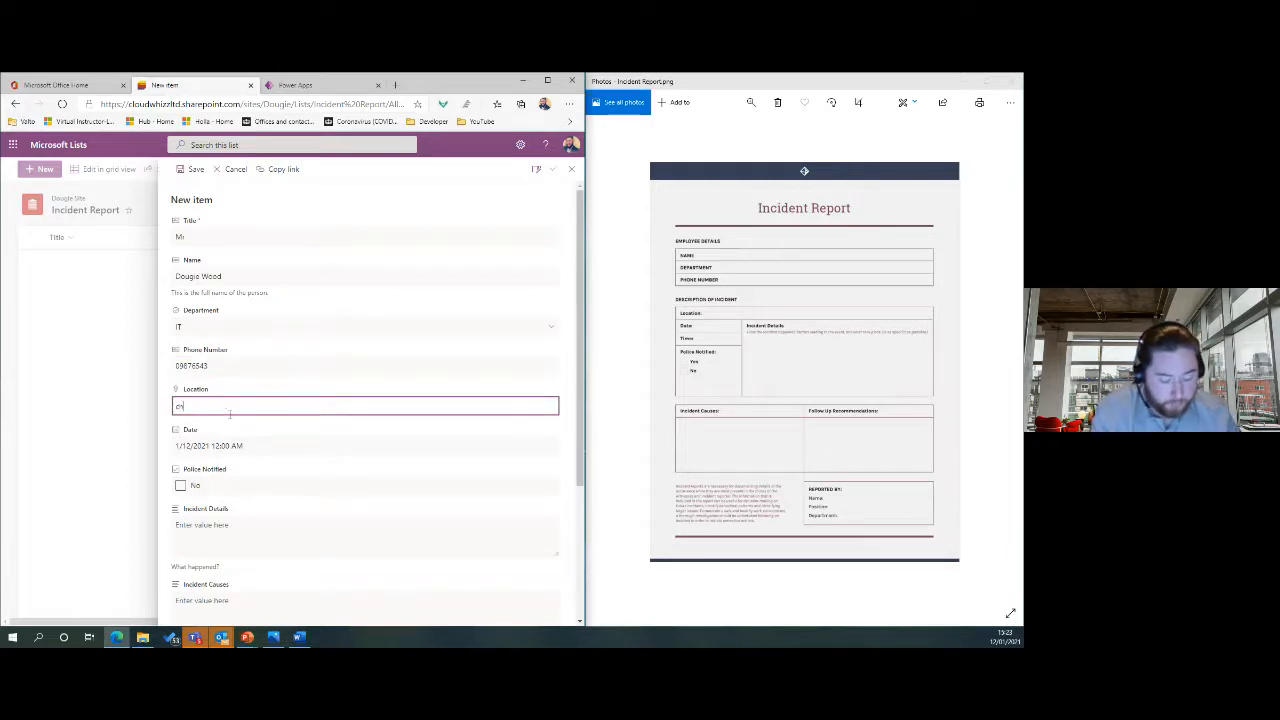
type("ester")
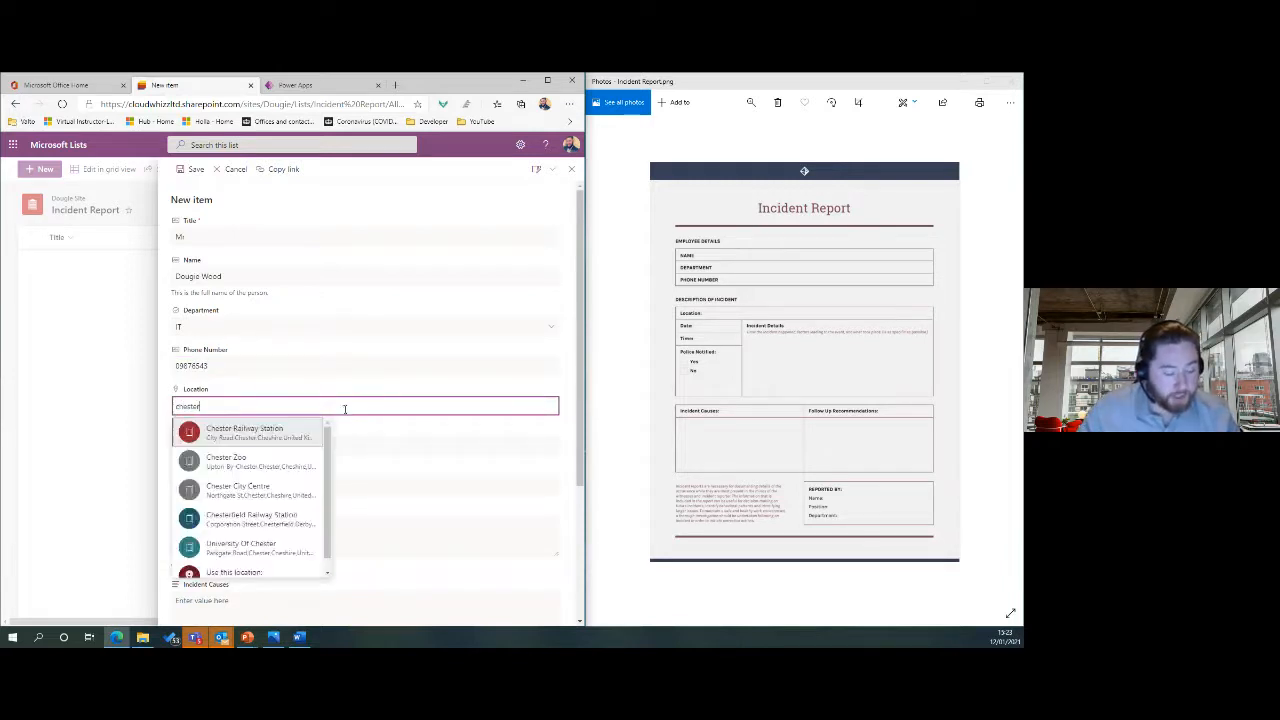
left_click(270, 430)
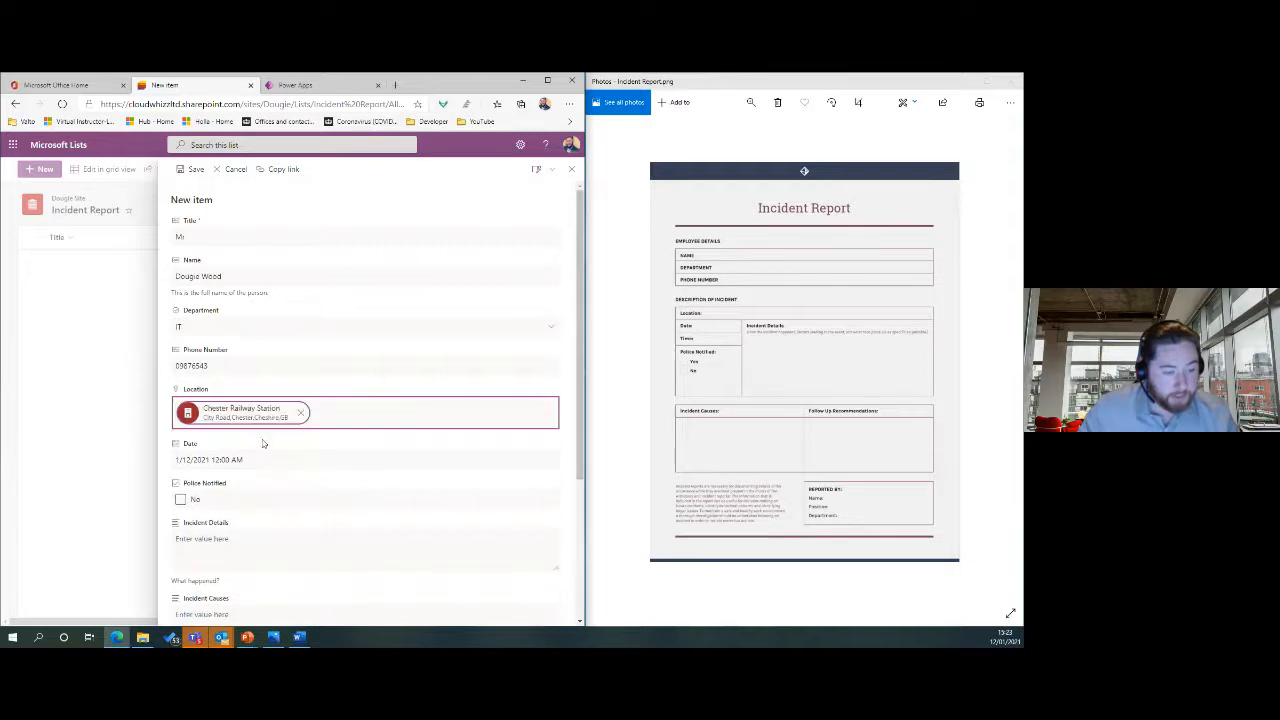
scroll(278, 478, "down", 1)
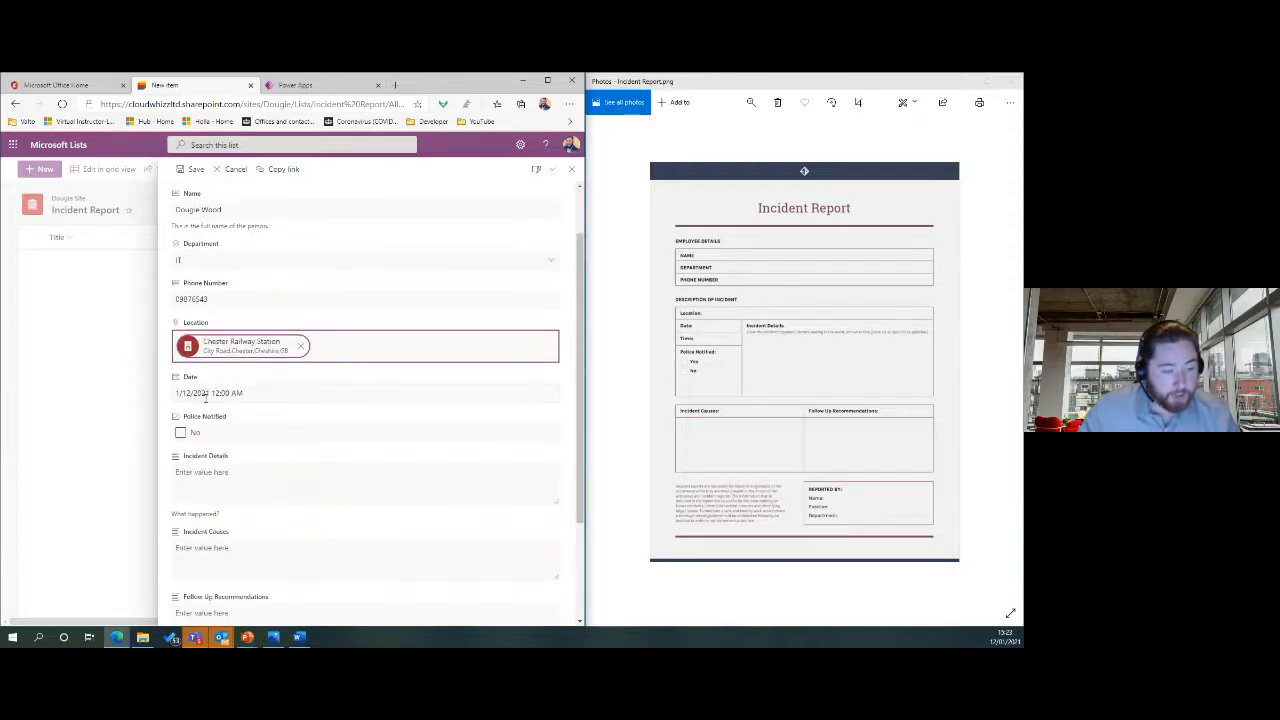
scroll(214, 410, "down", 2)
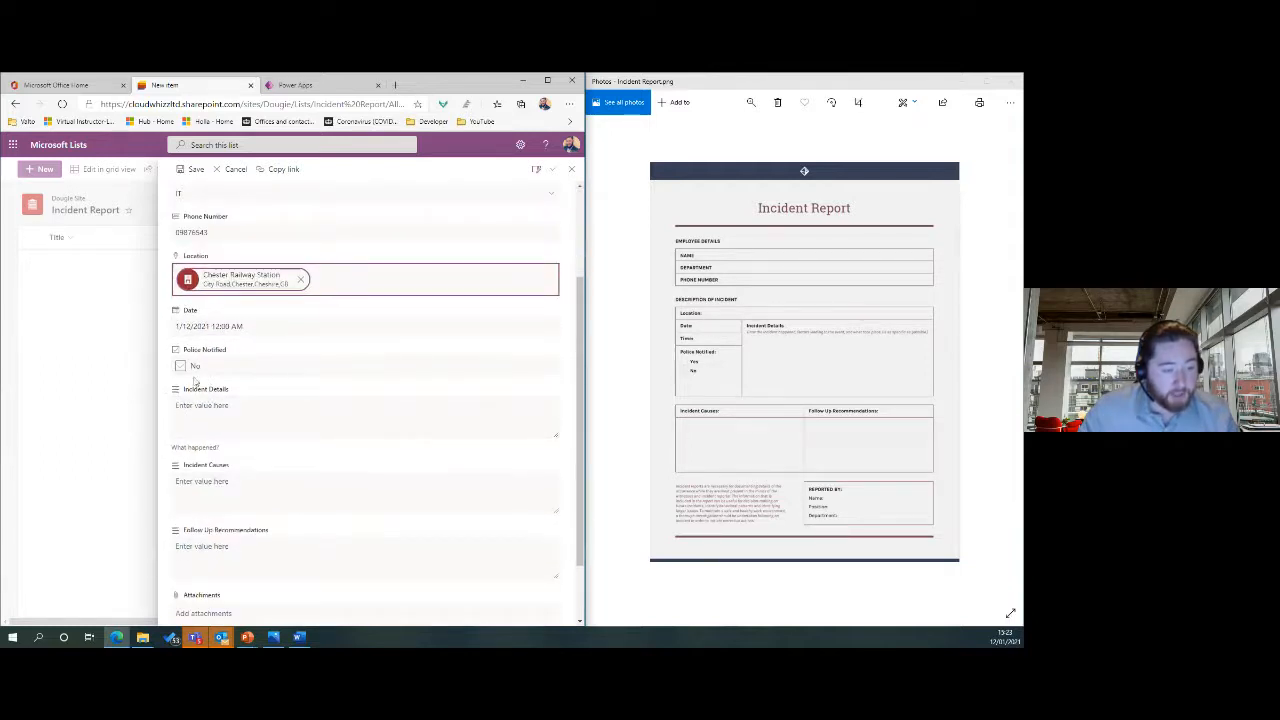
left_click(196, 339)
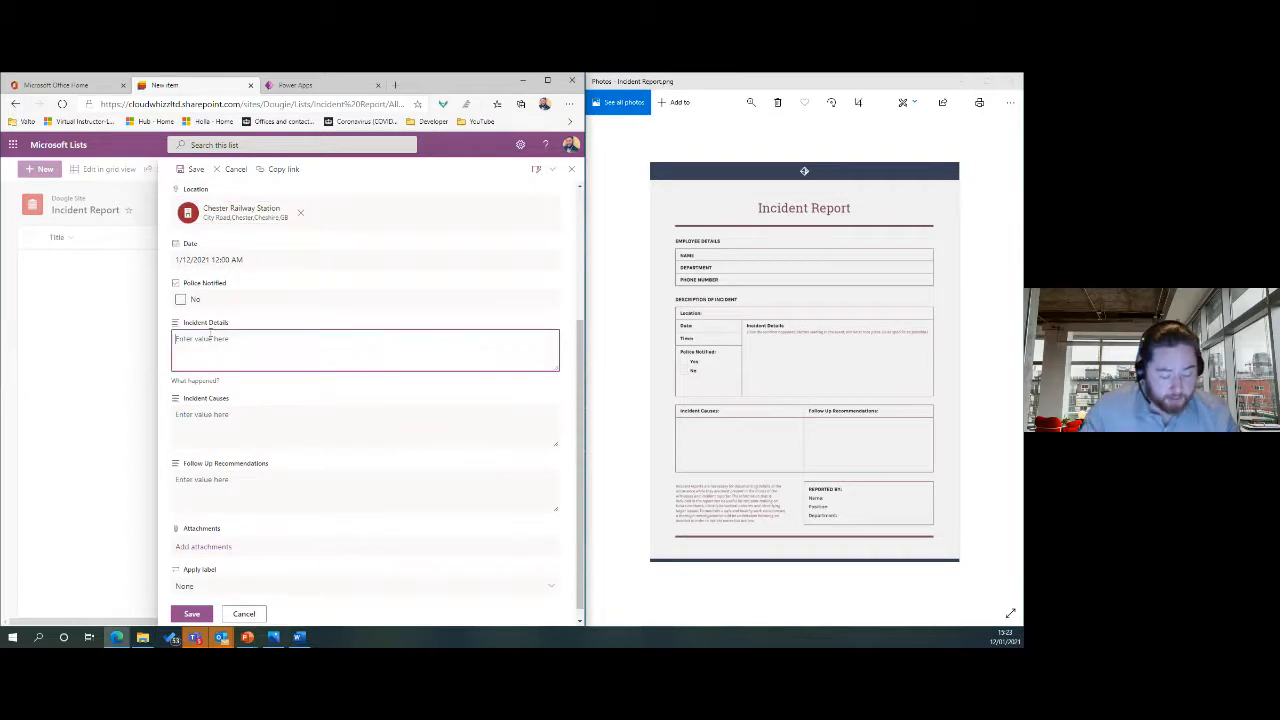
type("This is some de")
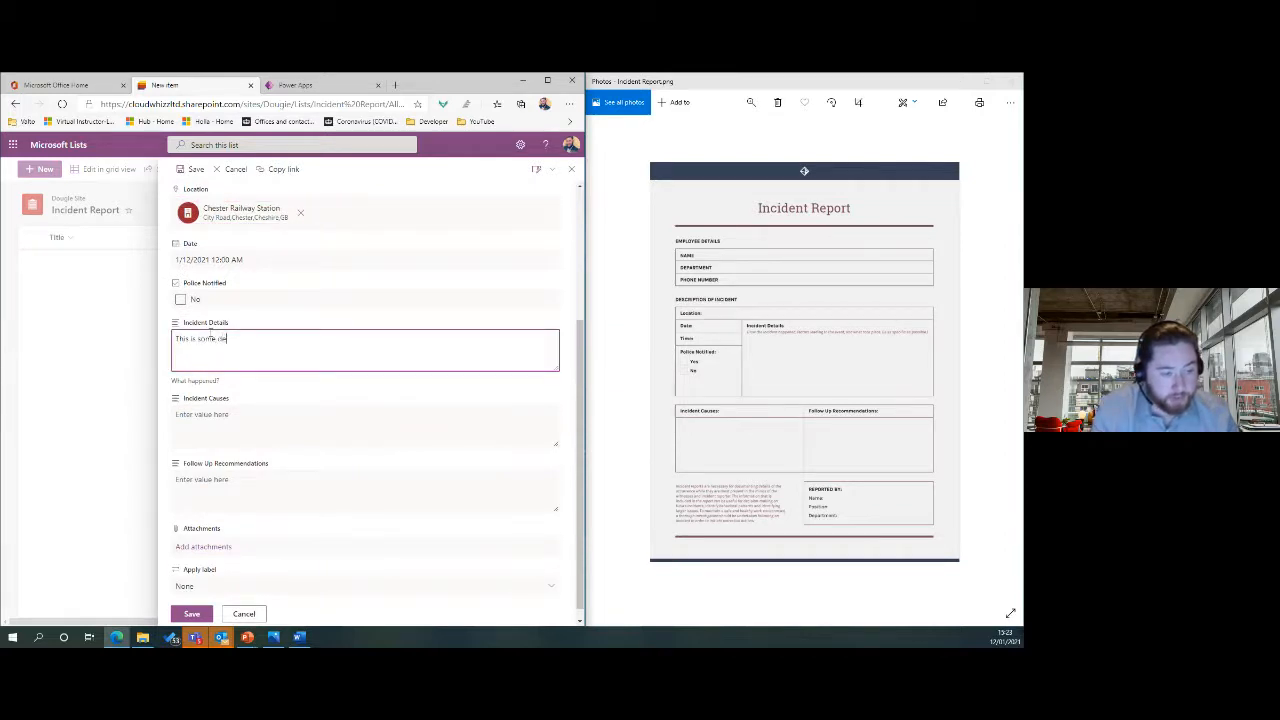
type("tails")
left_click(239, 425)
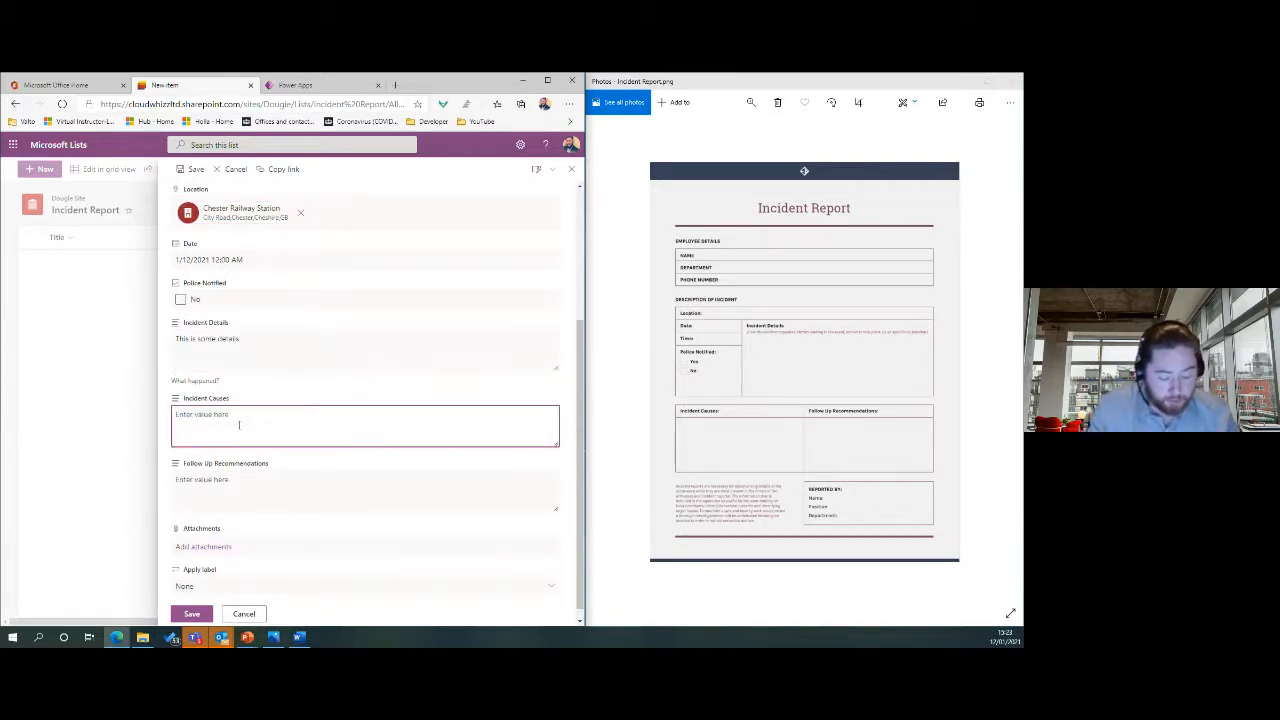
type("Cause")
left_click(244, 483)
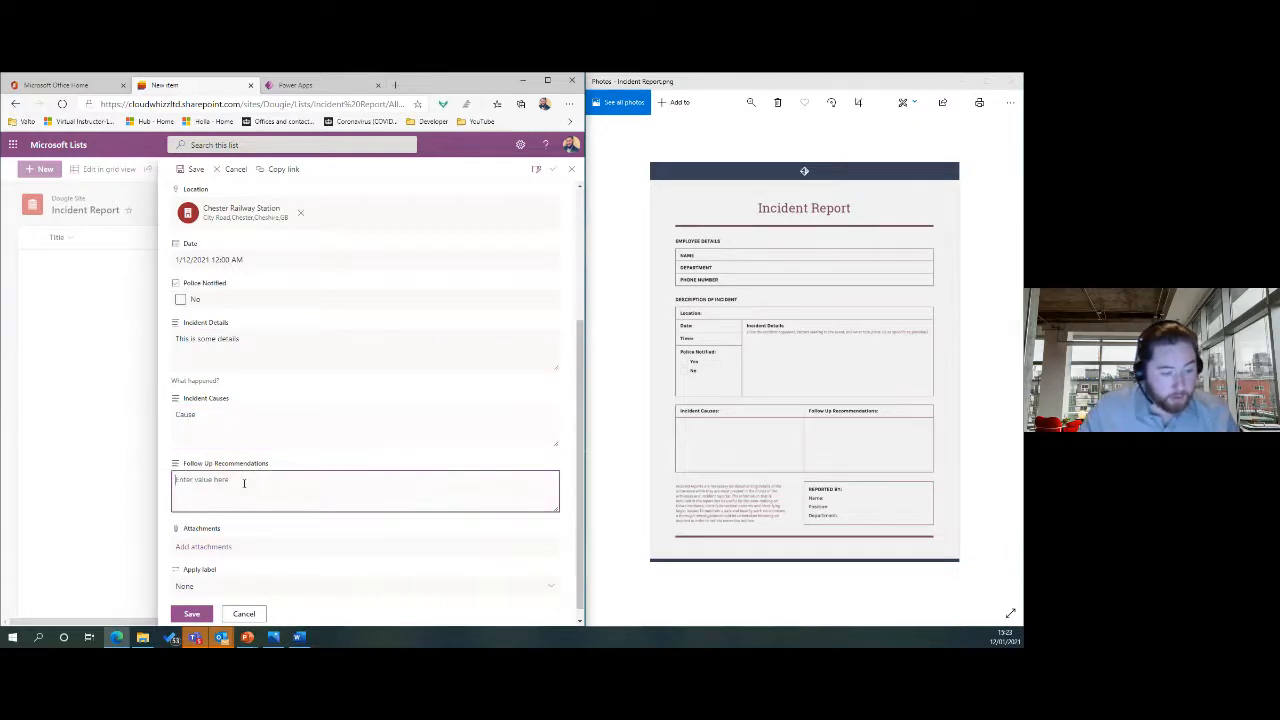
scroll(331, 477, "down", 1)
left_click(191, 613)
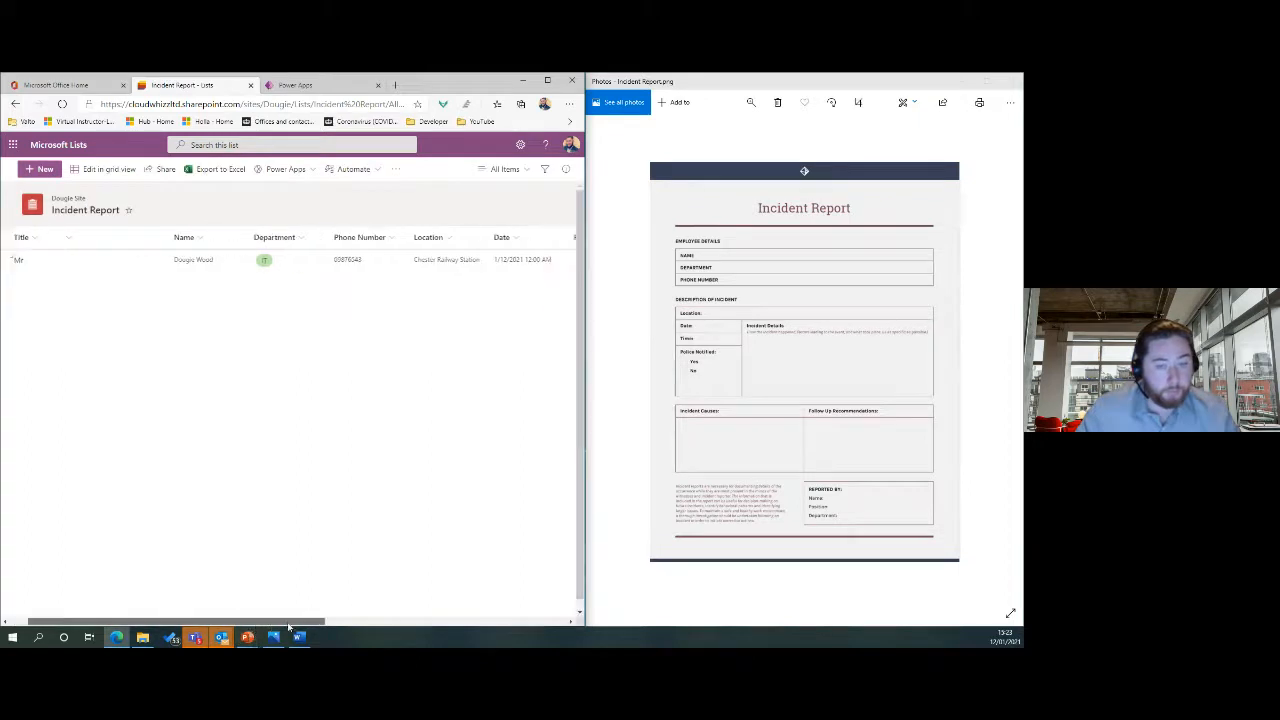
Open the new Mr entry's full details to review them, then return to the list.
left_click_drag(282, 621, 131, 608)
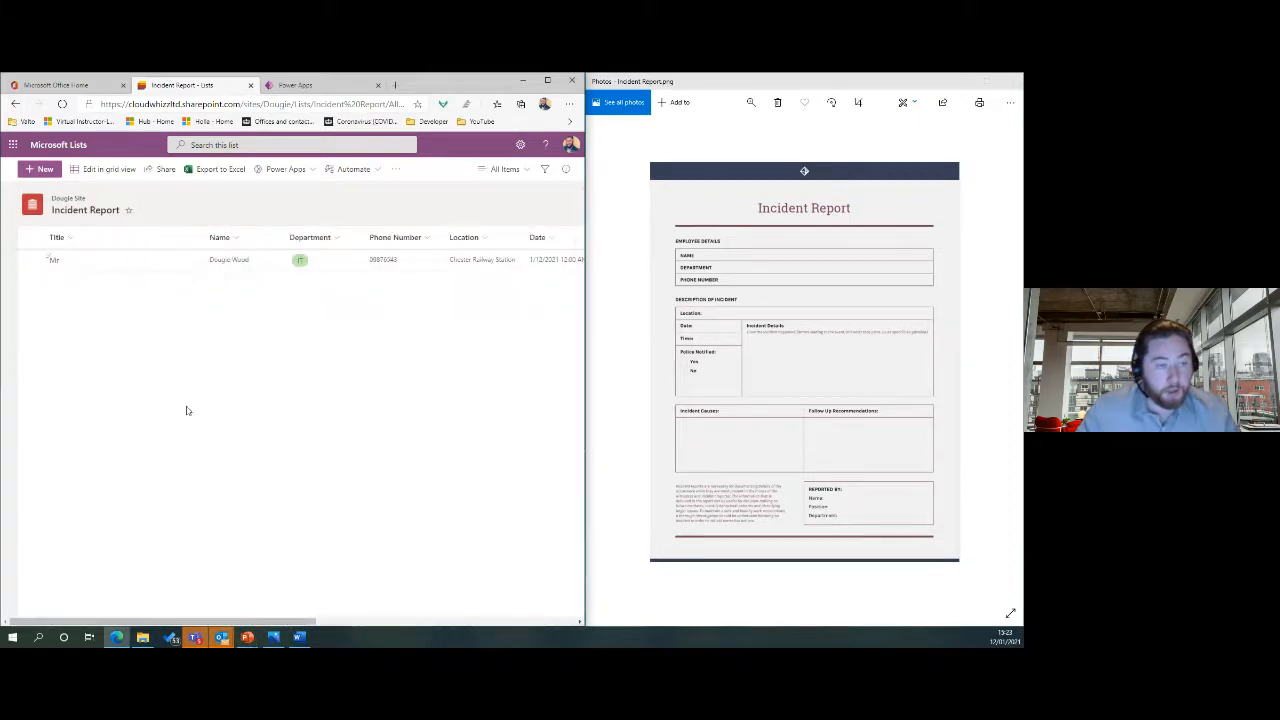
left_click(109, 261)
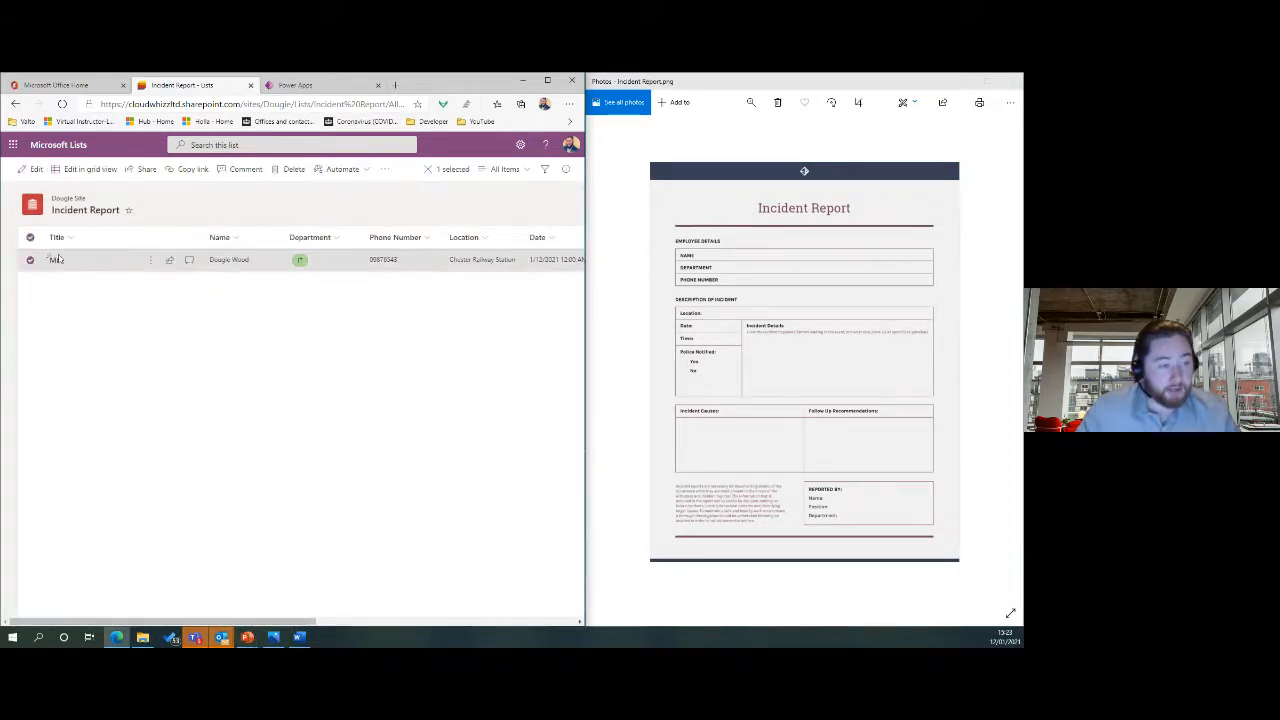
left_click(53, 259)
scroll(366, 410, "down", 5)
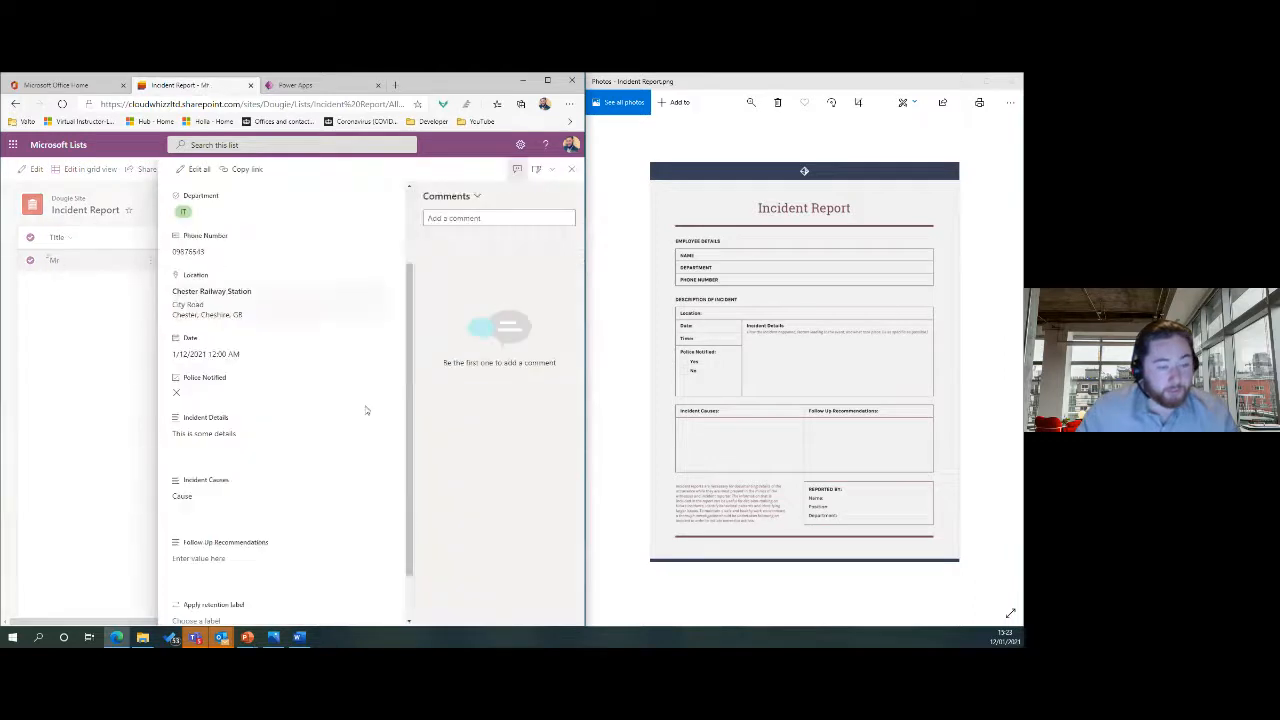
scroll(366, 410, "up", 5)
scroll(366, 410, "down", 5)
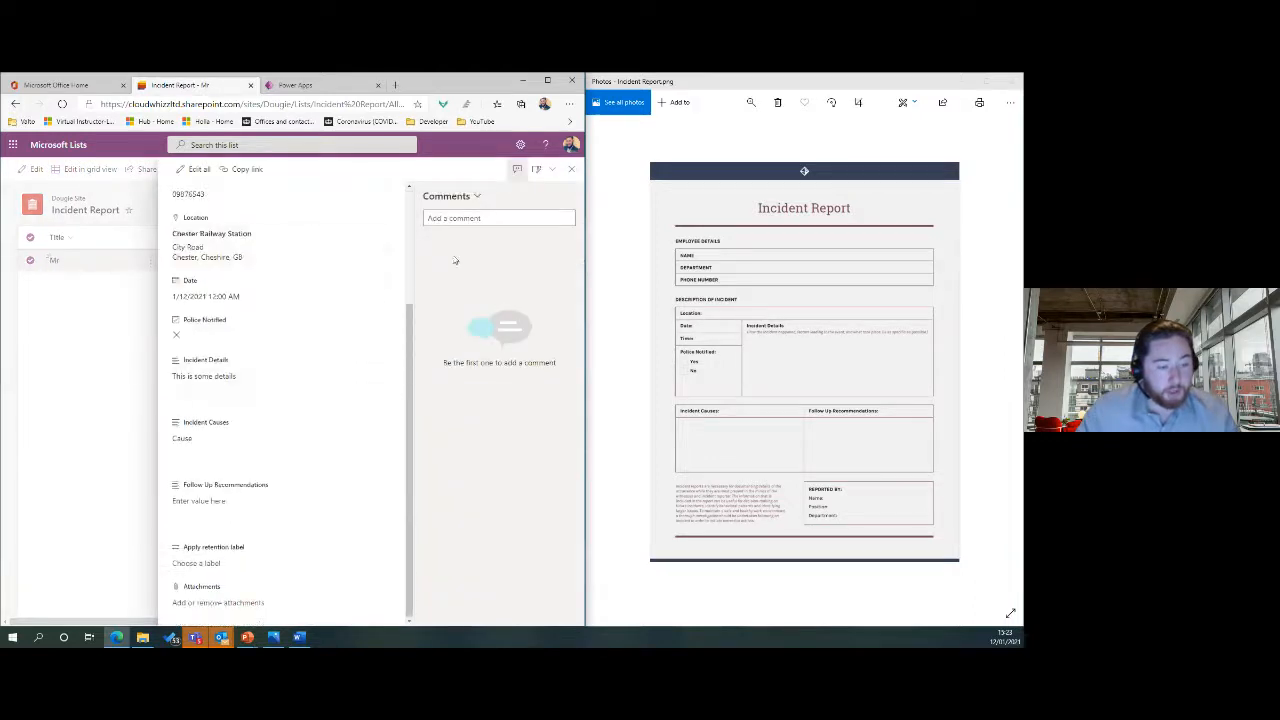
left_click(570, 169)
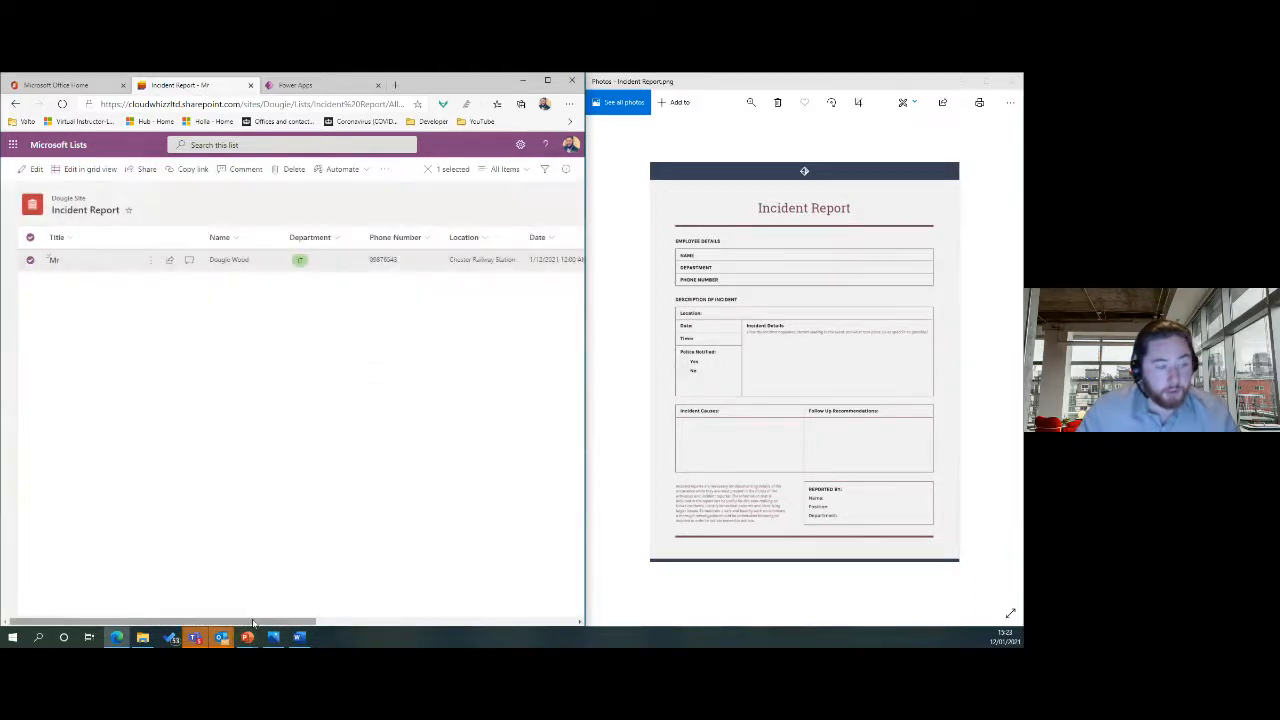
left_click(31, 260)
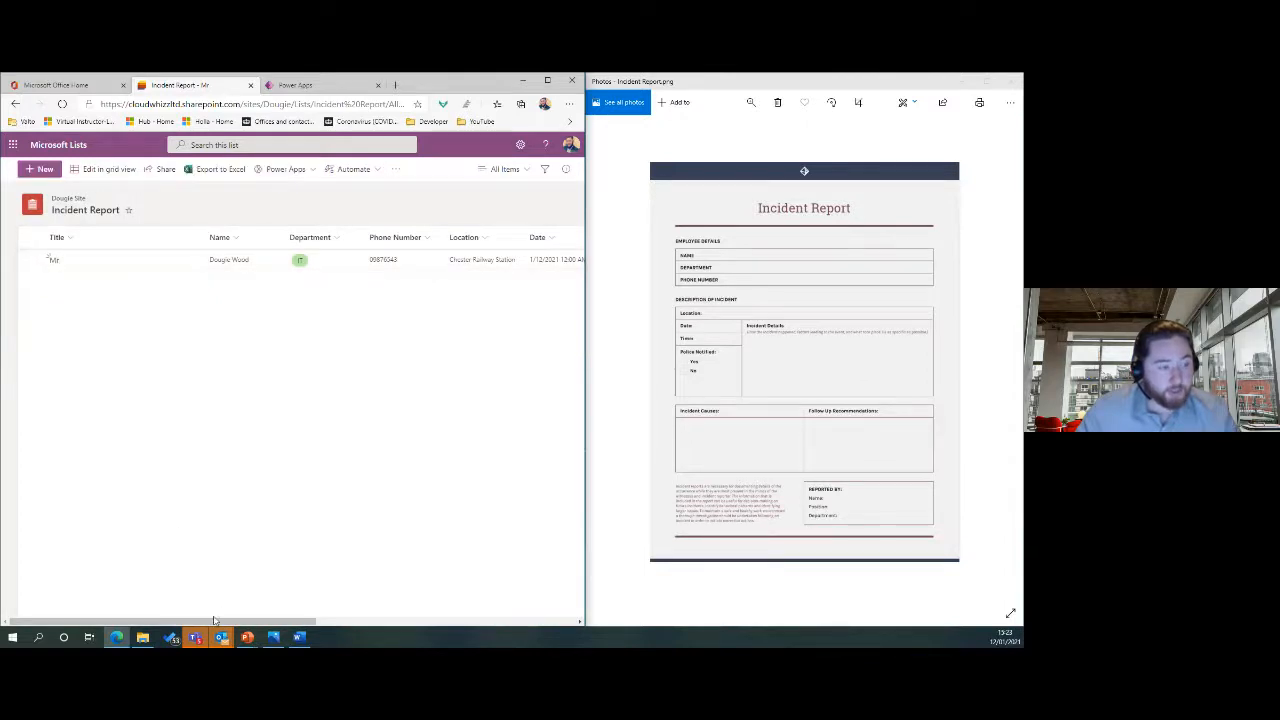
Scroll the list back to the Title column and maximize the browser window.
left_click_drag(223, 619, 488, 603)
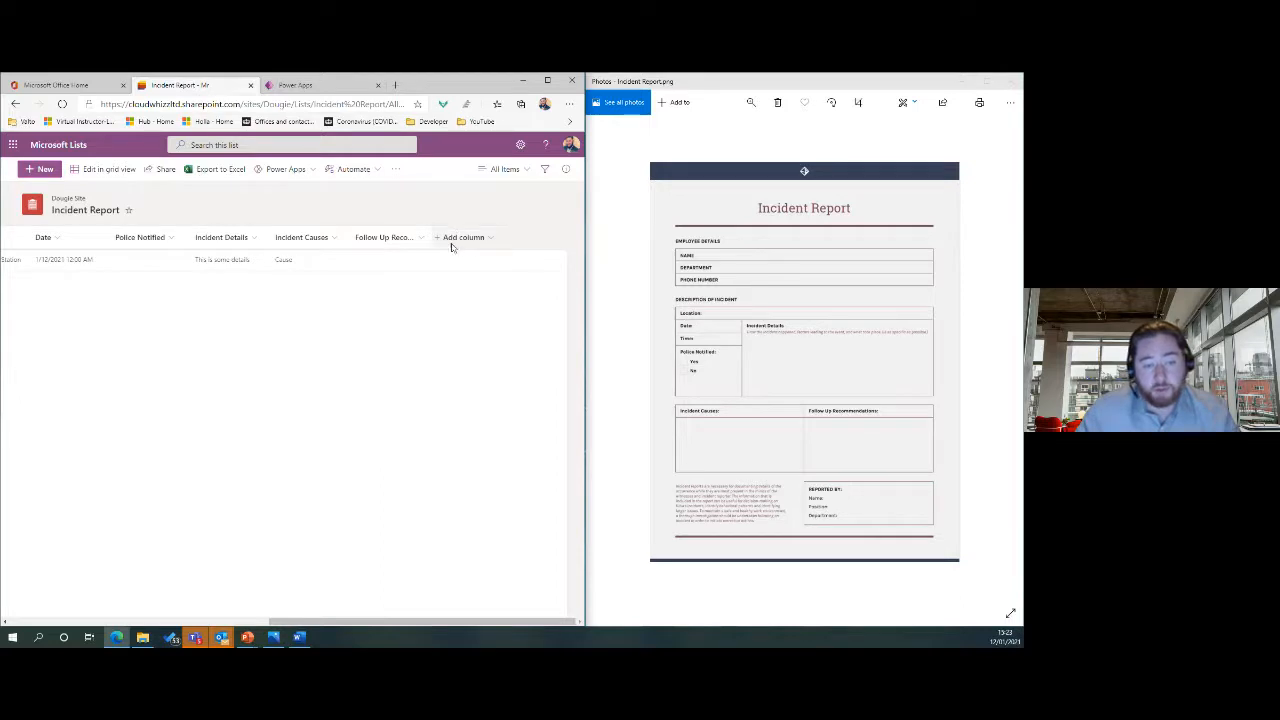
left_click_drag(446, 619, 188, 619)
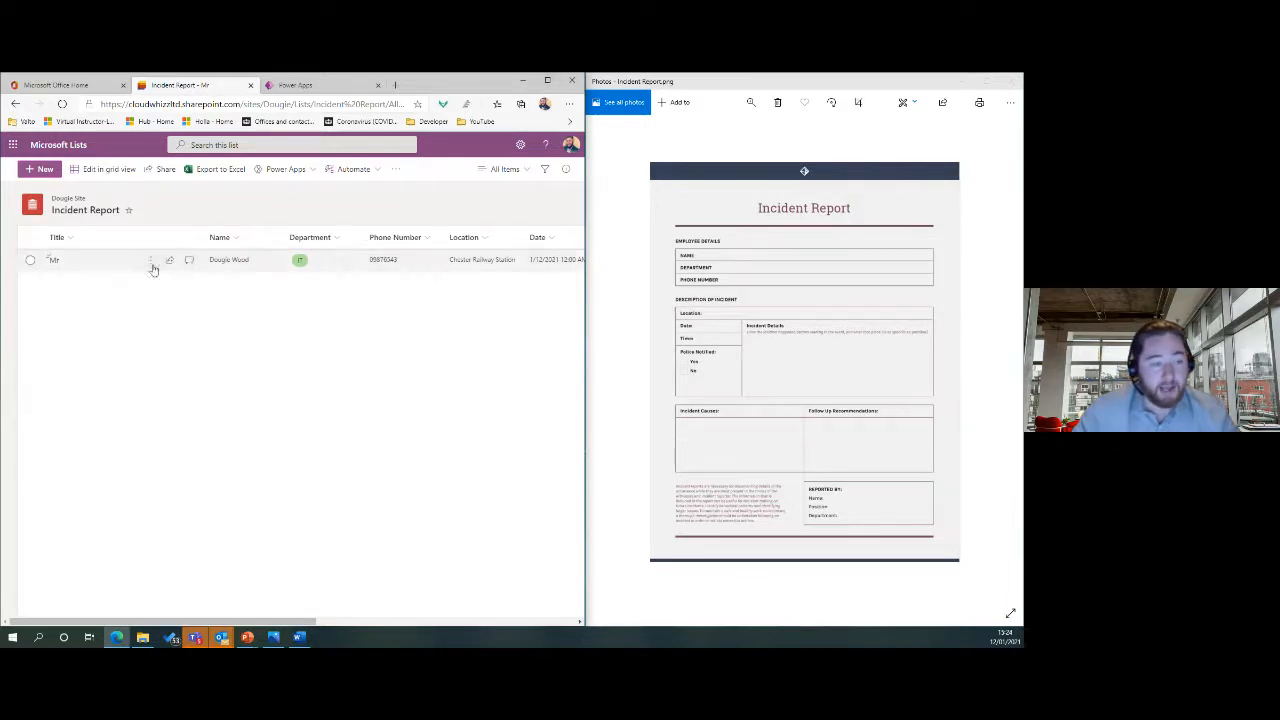
left_click(547, 80)
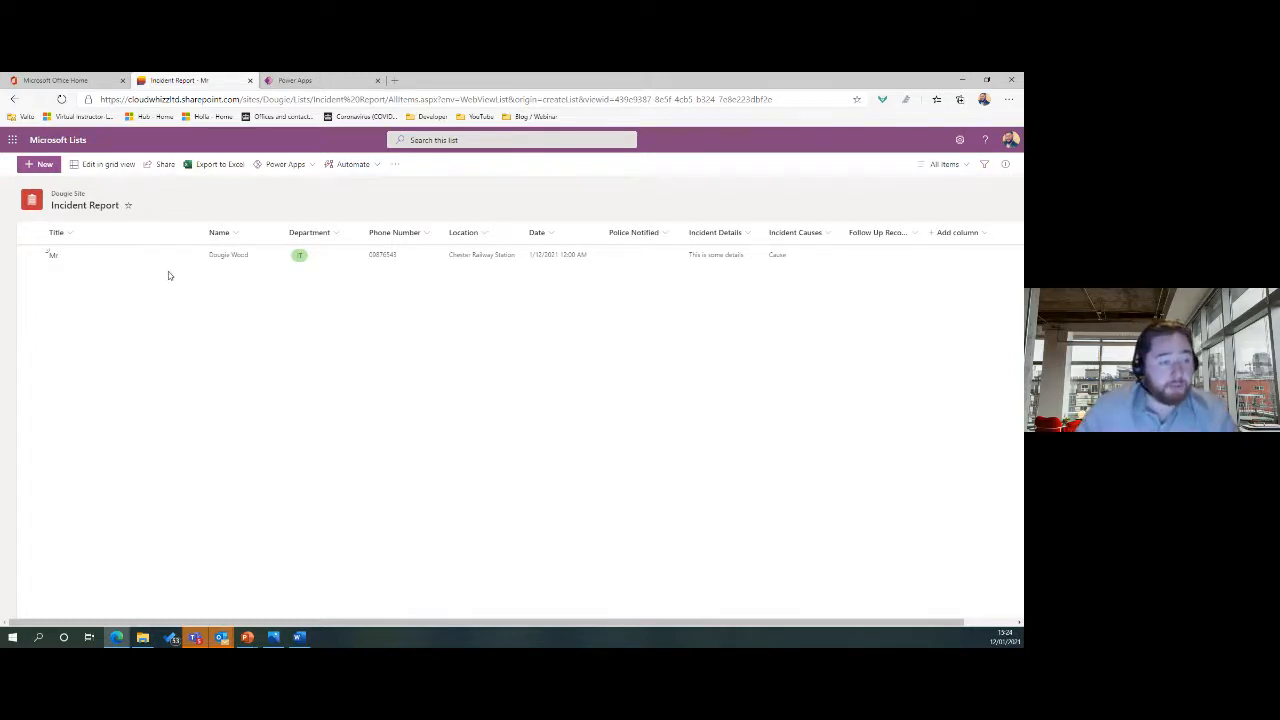
In grid view, copy the entry down into four rows and set two rows' Department to Operations.
left_click(112, 165)
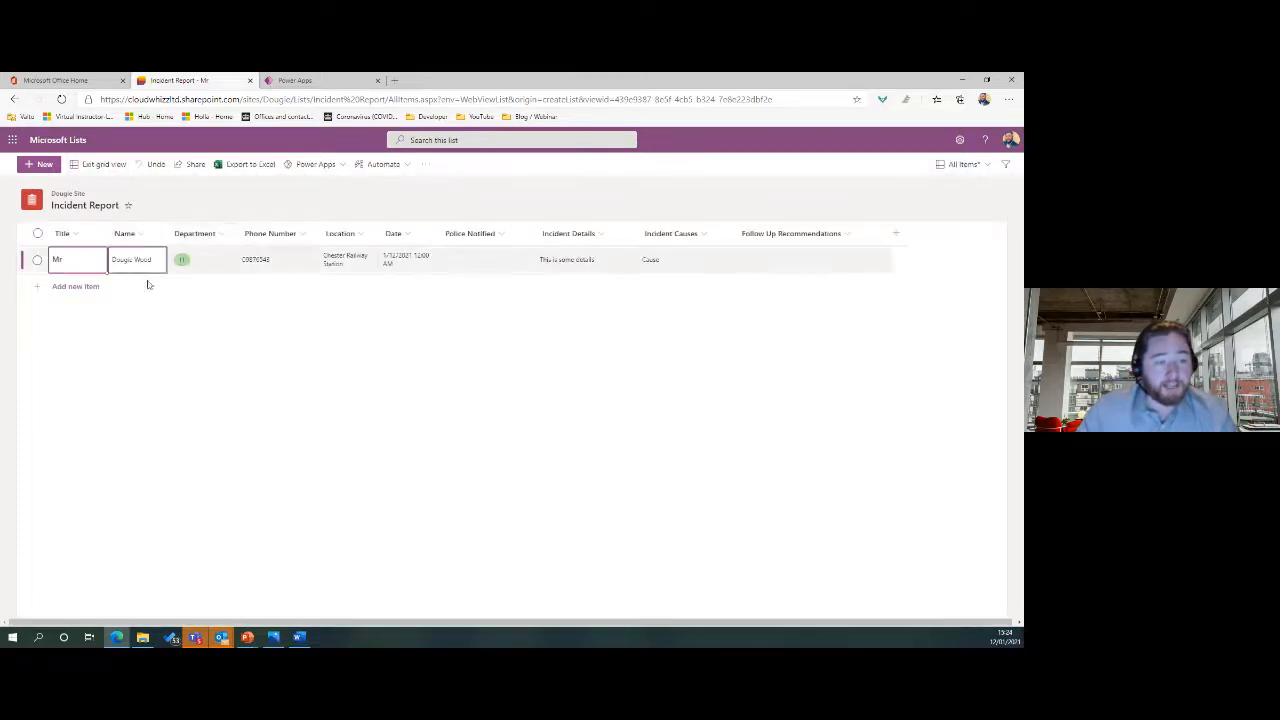
left_click(40, 264)
left_click_drag(18, 271, 17, 333)
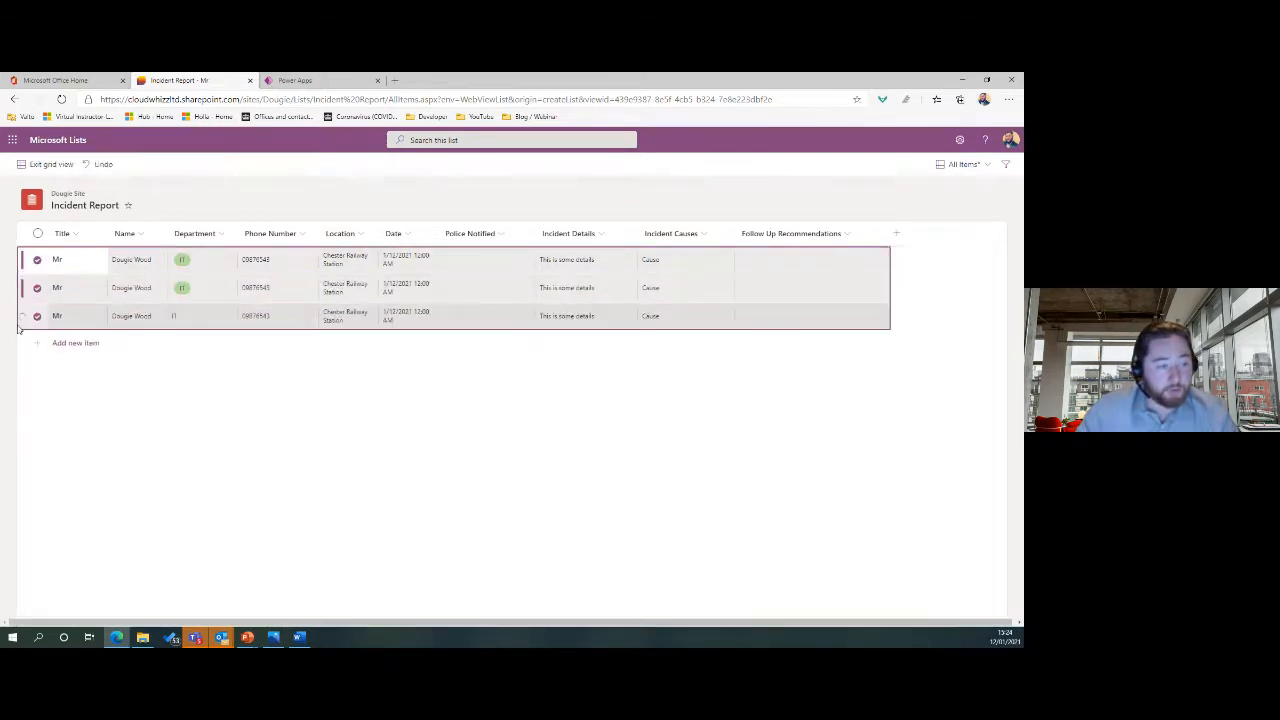
left_click(686, 264)
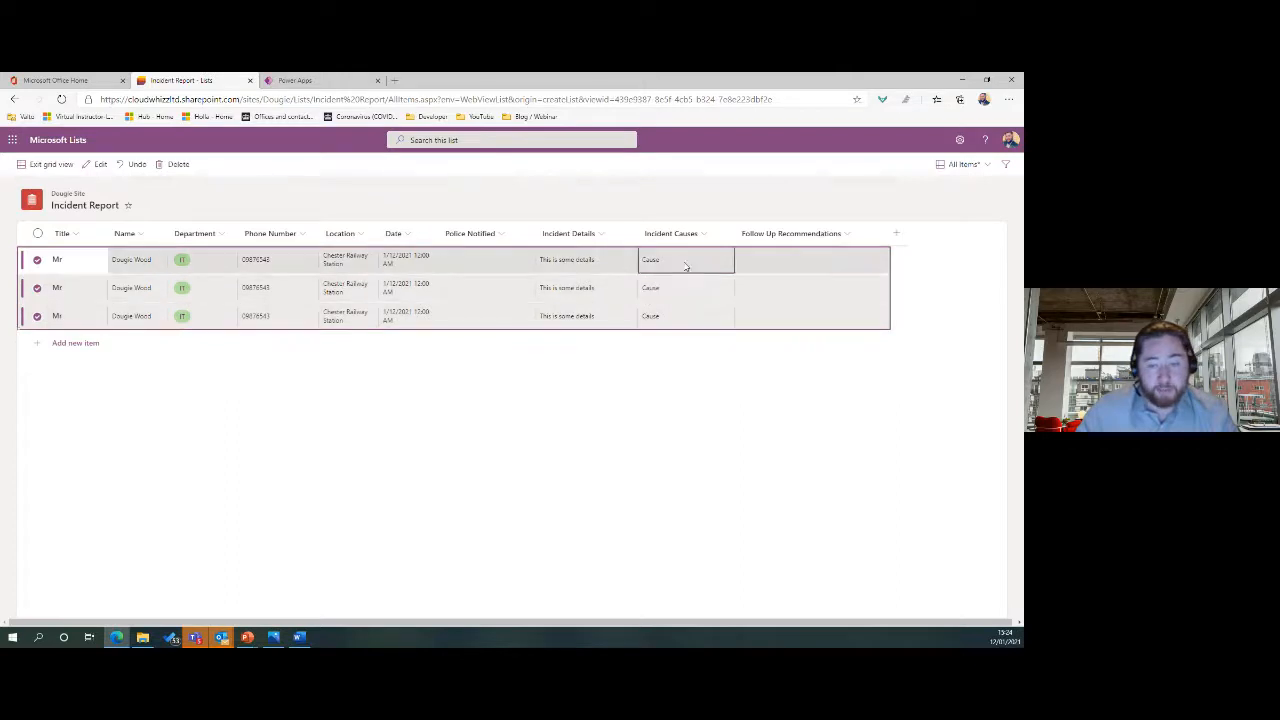
left_click(496, 261)
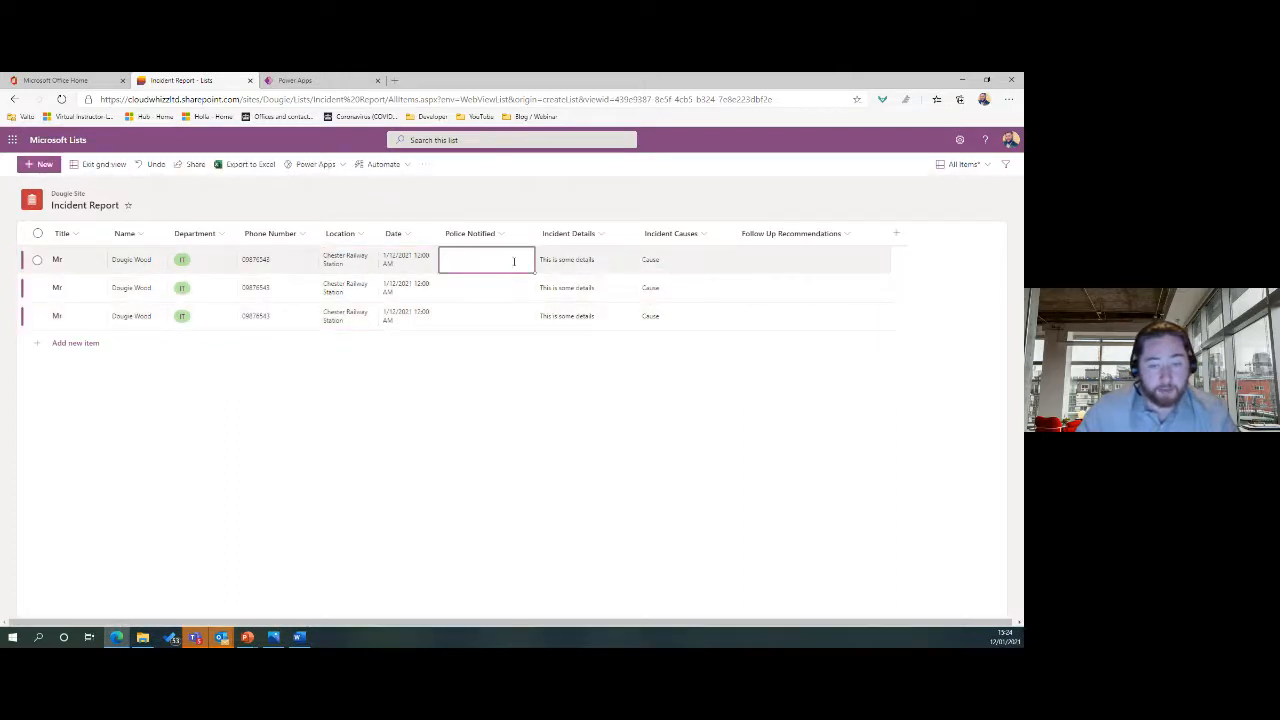
left_click(233, 272)
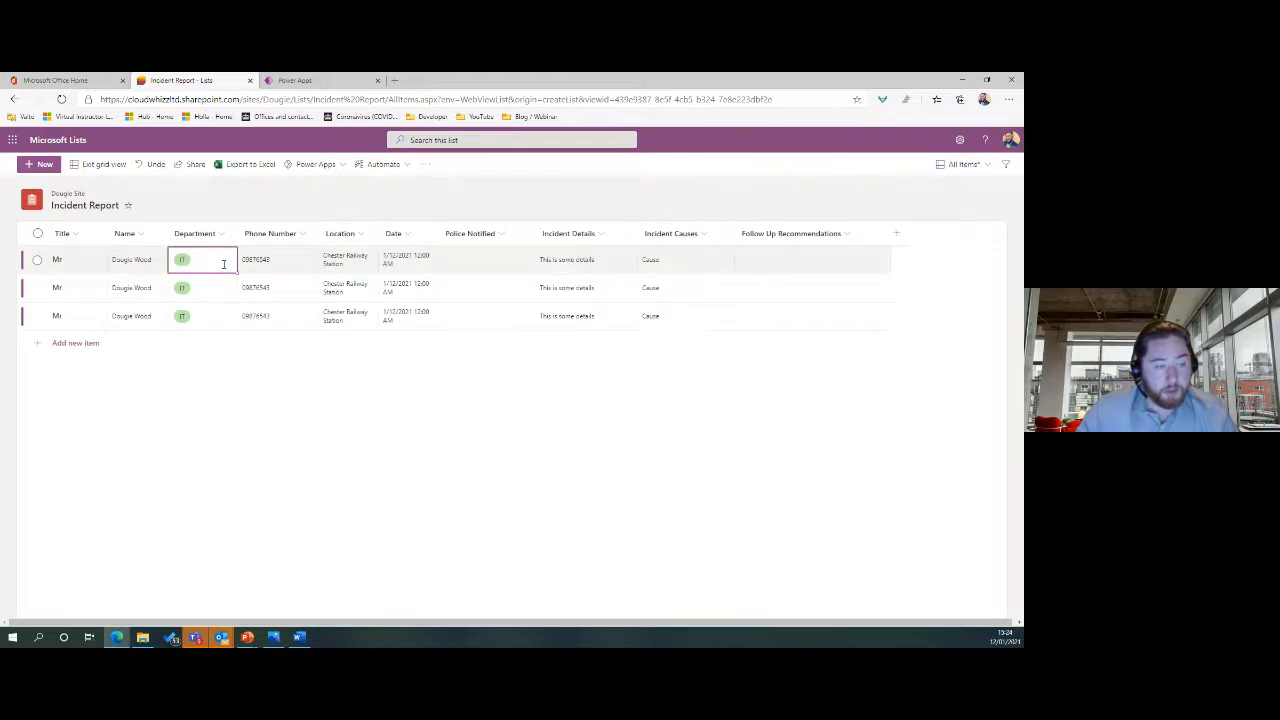
left_click(192, 259)
left_click(197, 288)
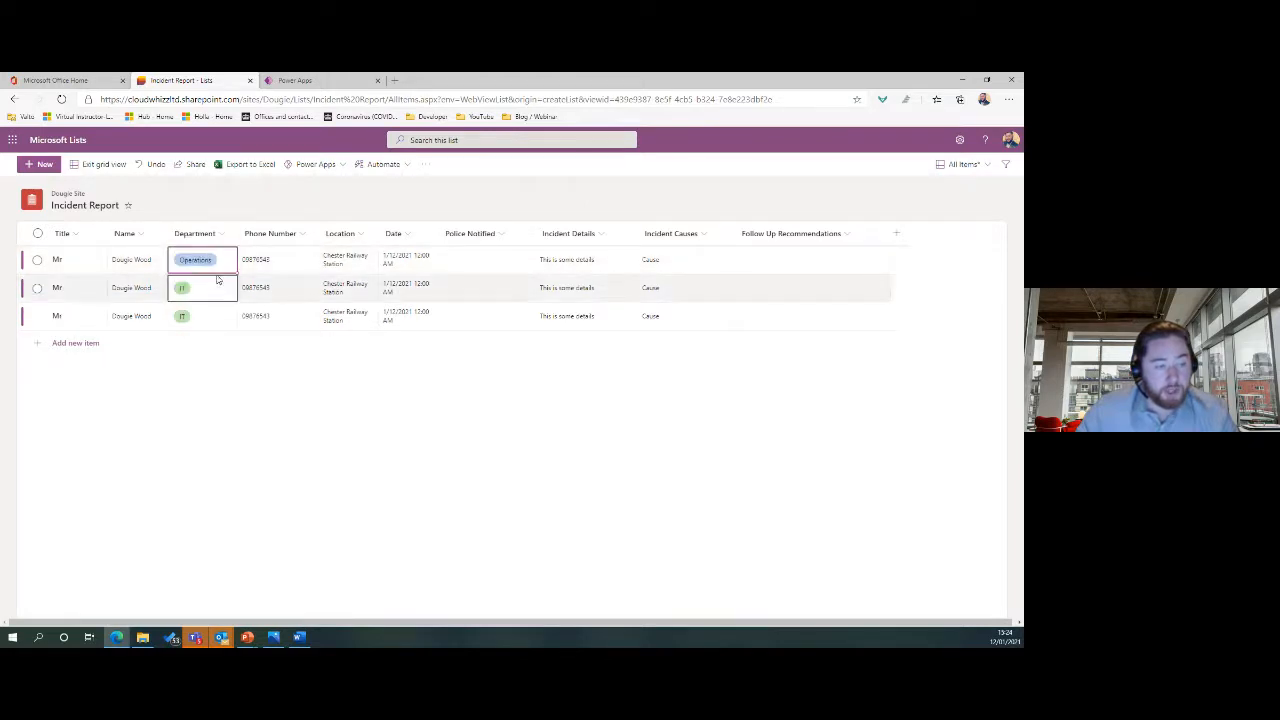
left_click_drag(237, 270, 229, 296)
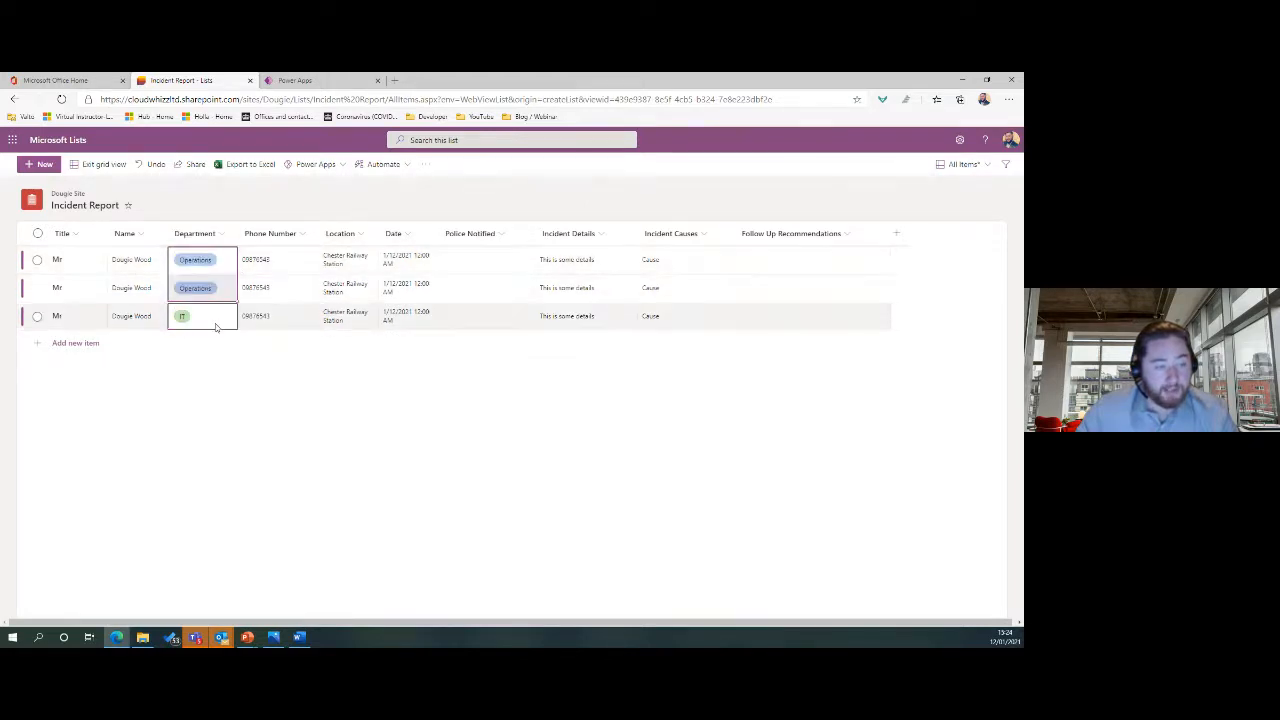
left_click(19, 326)
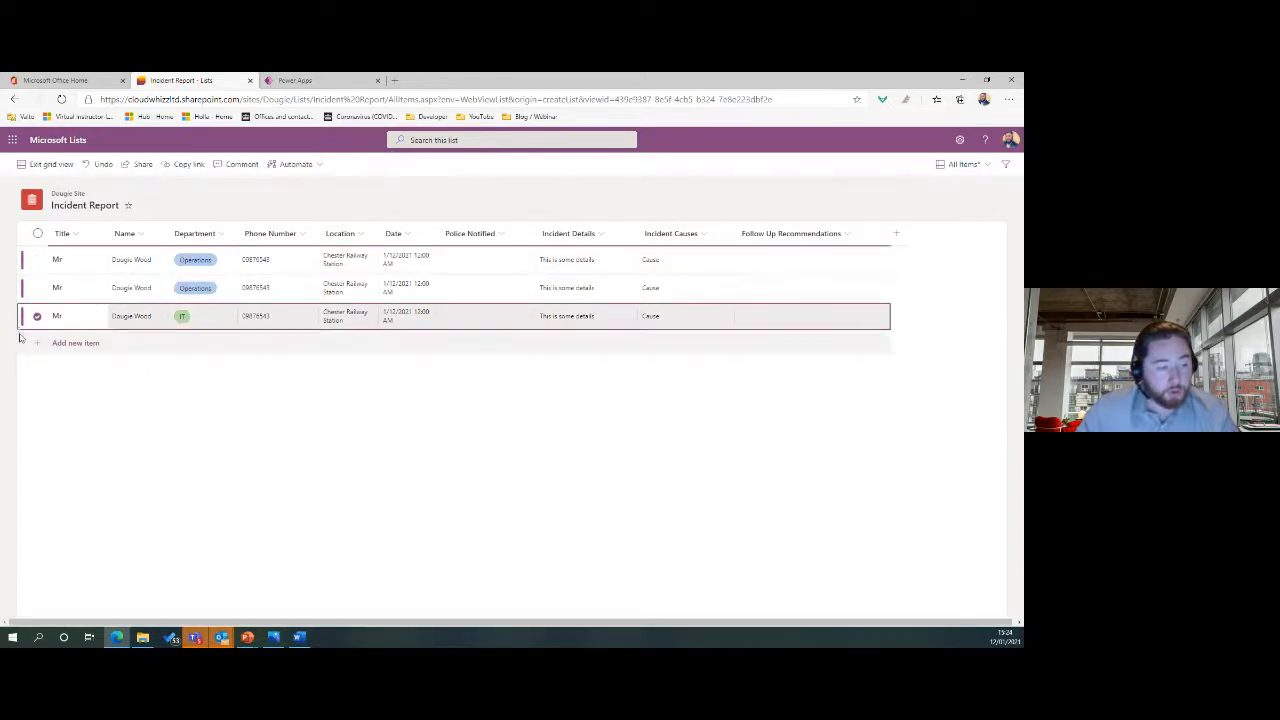
left_click_drag(18, 331, 29, 361)
Give the first three rows different person names and fill the fourth row's details and cause.
left_click(140, 261)
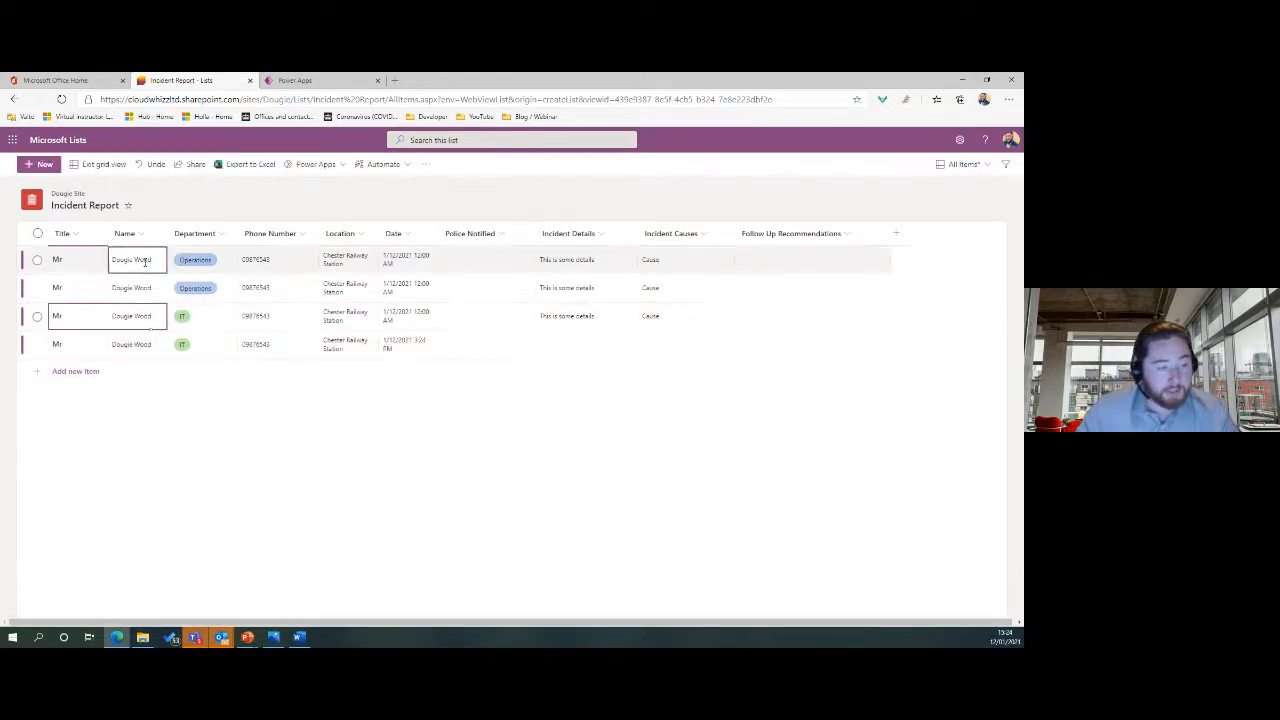
left_click(145, 263)
type("J")
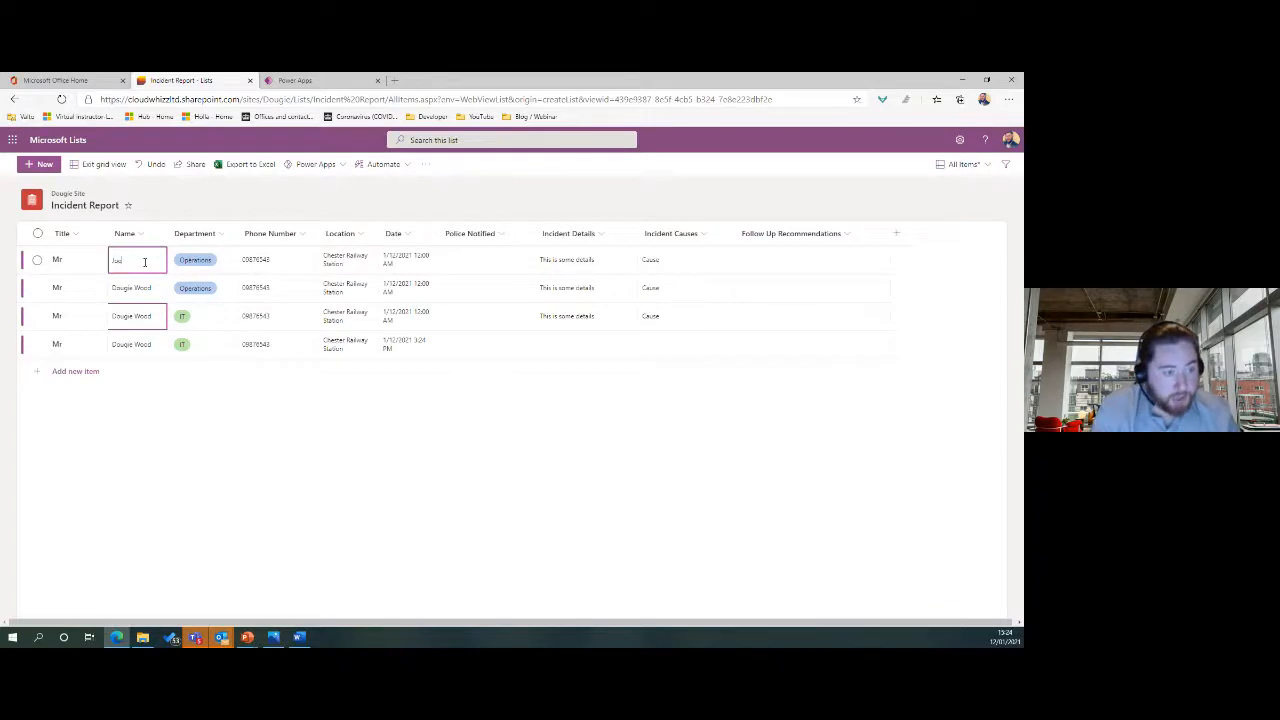
type("oe Blogs")
left_click(135, 287)
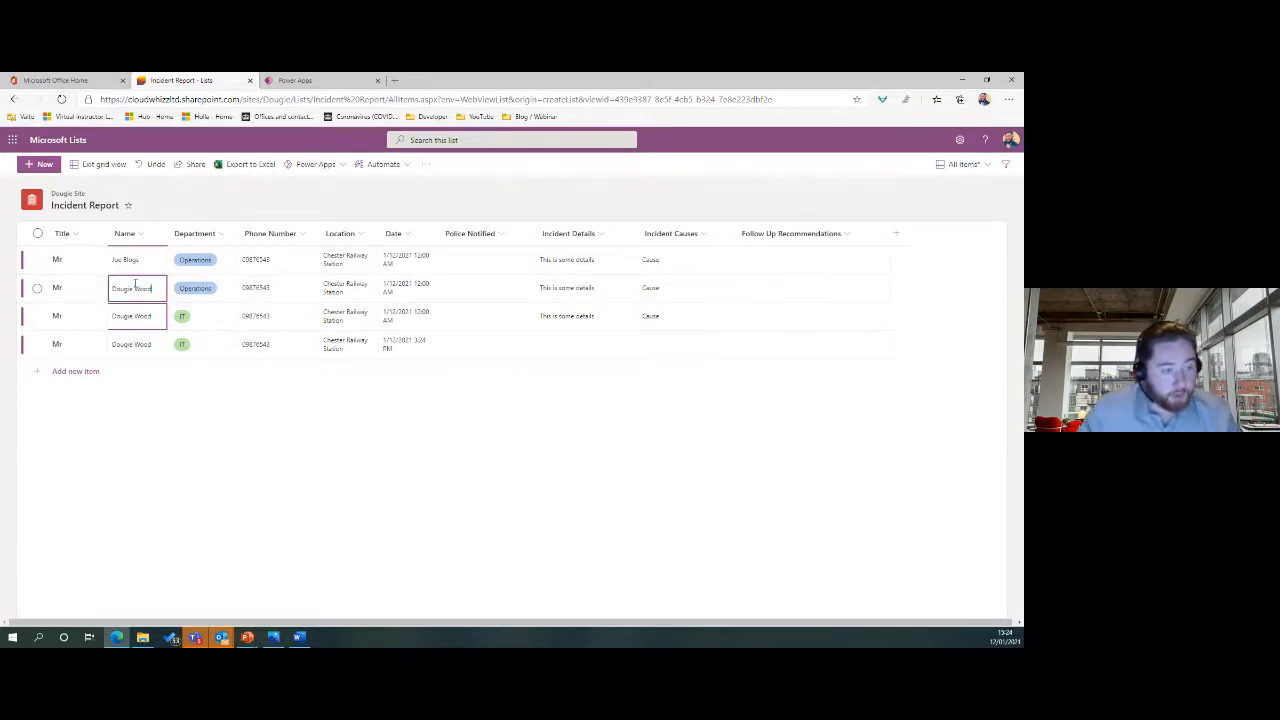
left_click(135, 287)
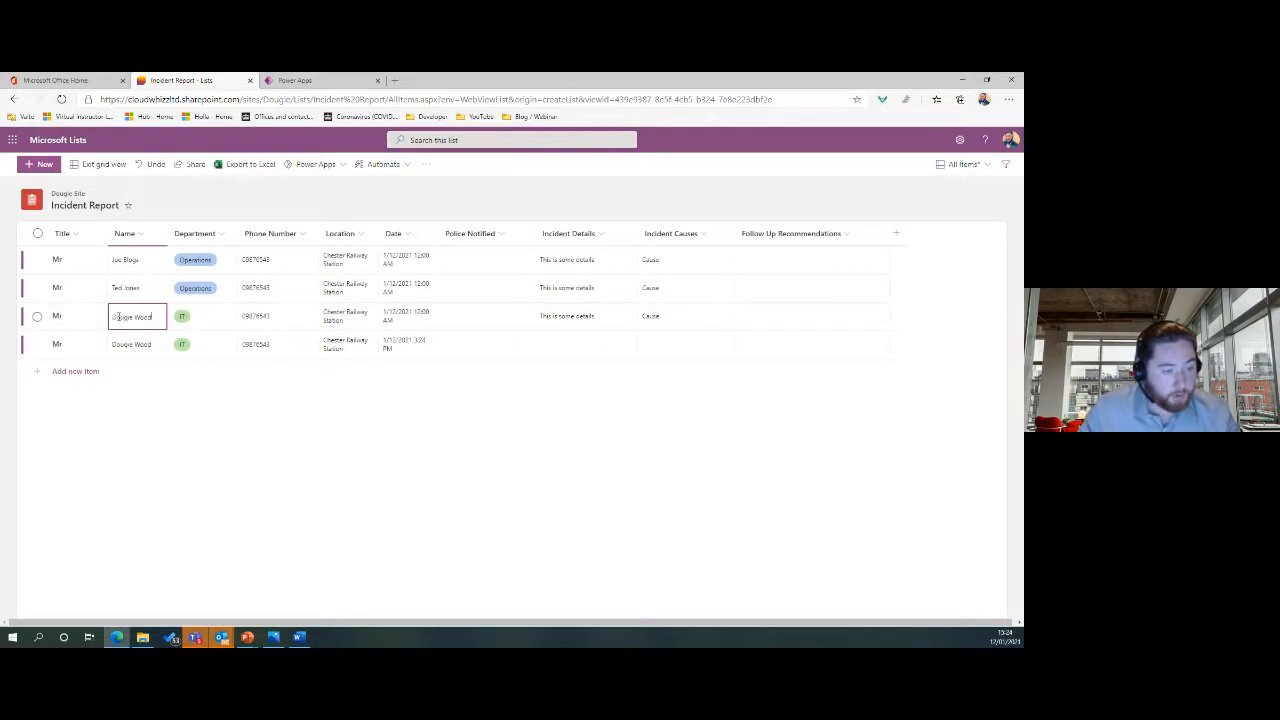
double_click(118, 316)
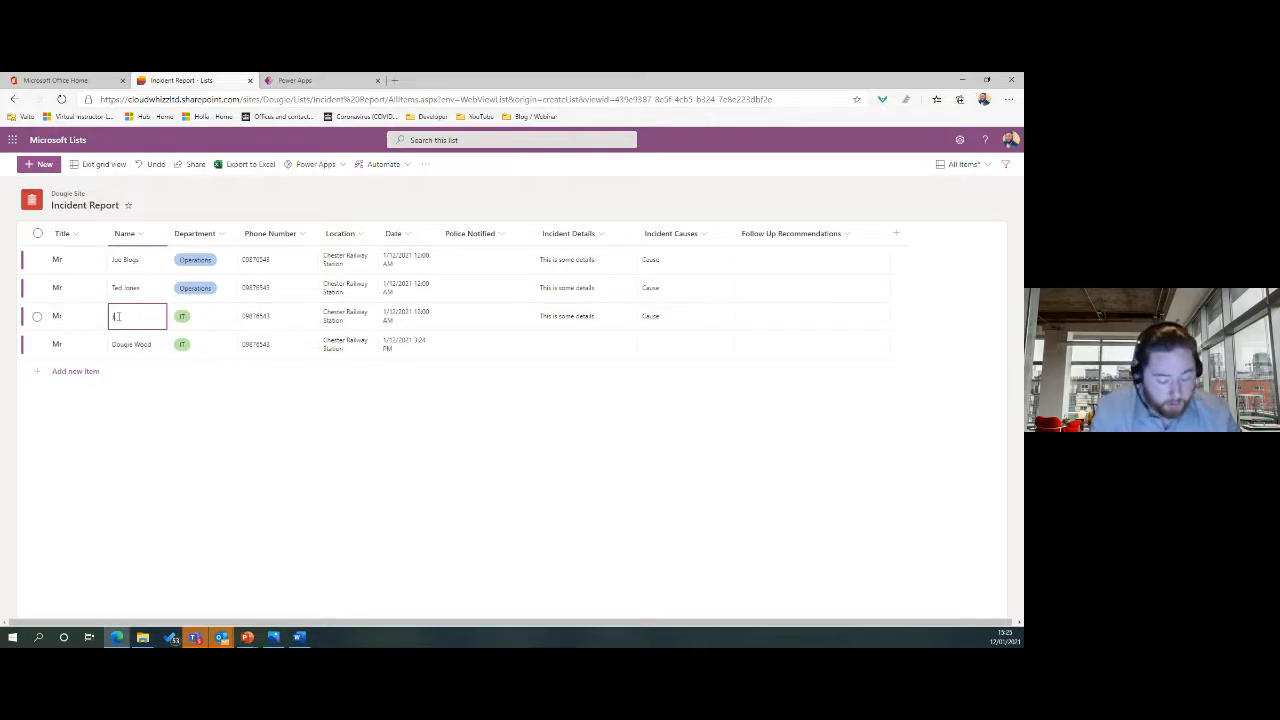
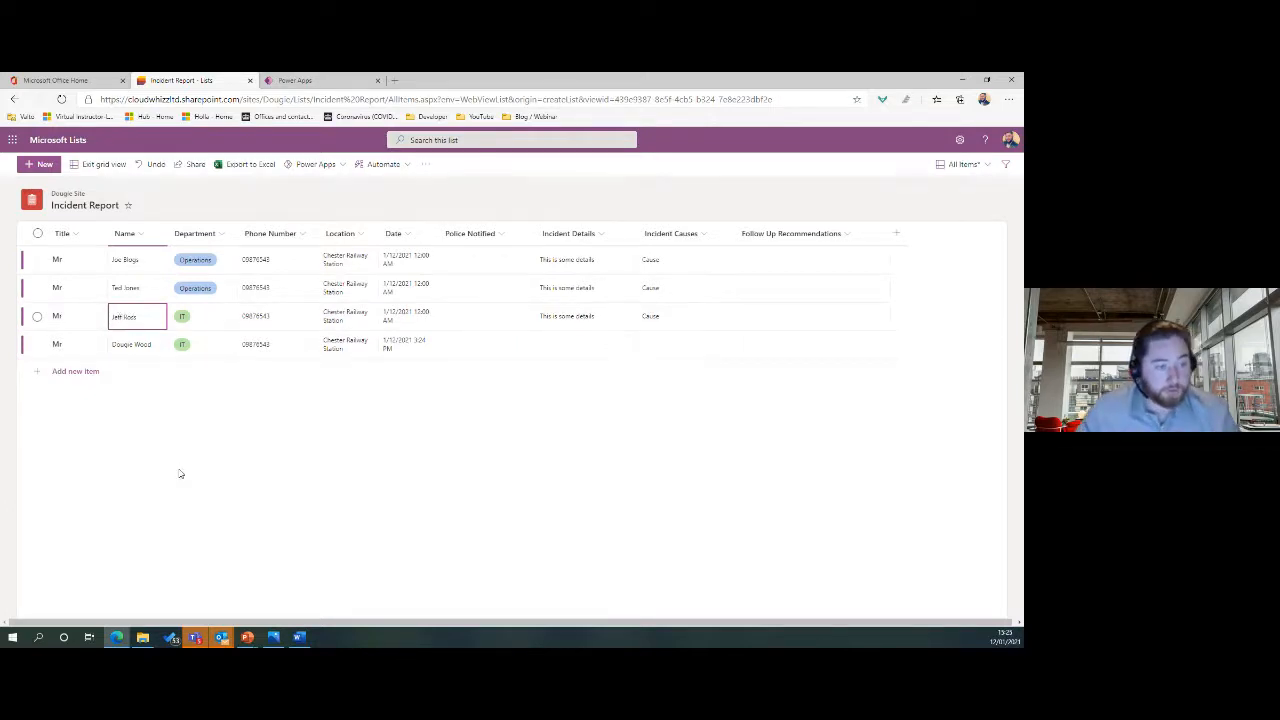
left_click(628, 327)
left_click_drag(637, 329, 640, 343)
left_click(677, 315)
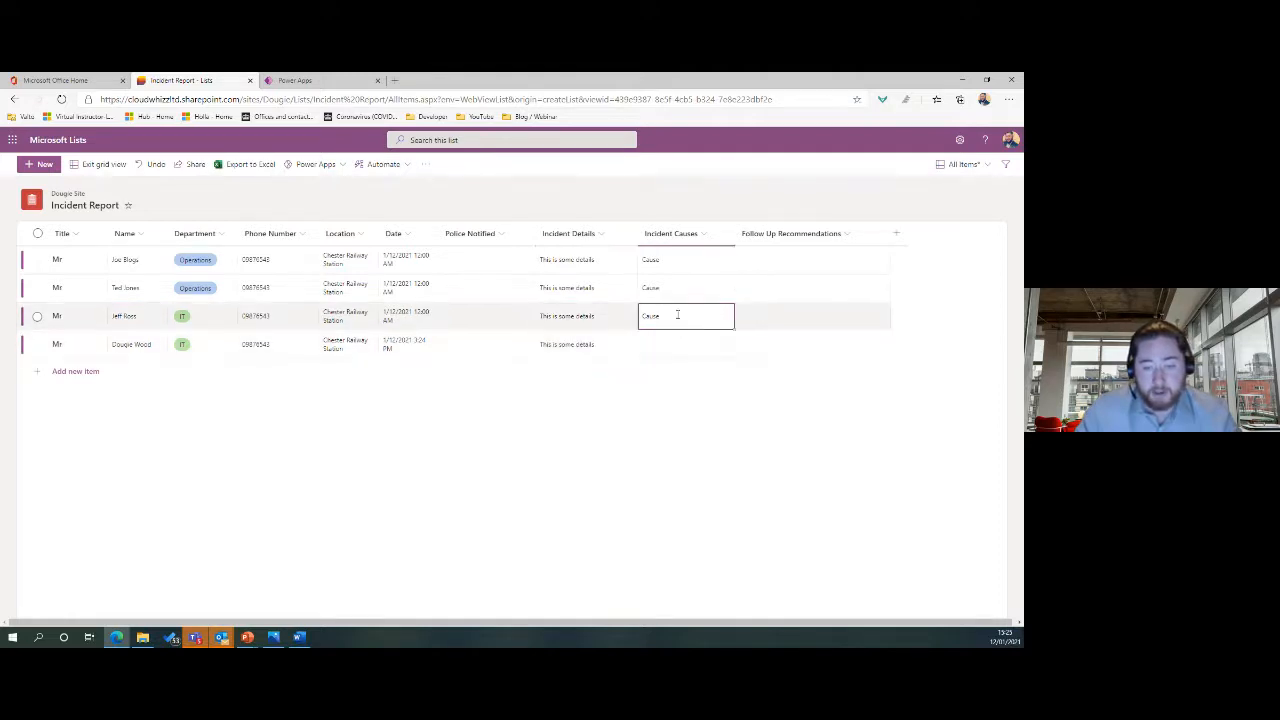
left_click_drag(733, 329, 735, 350)
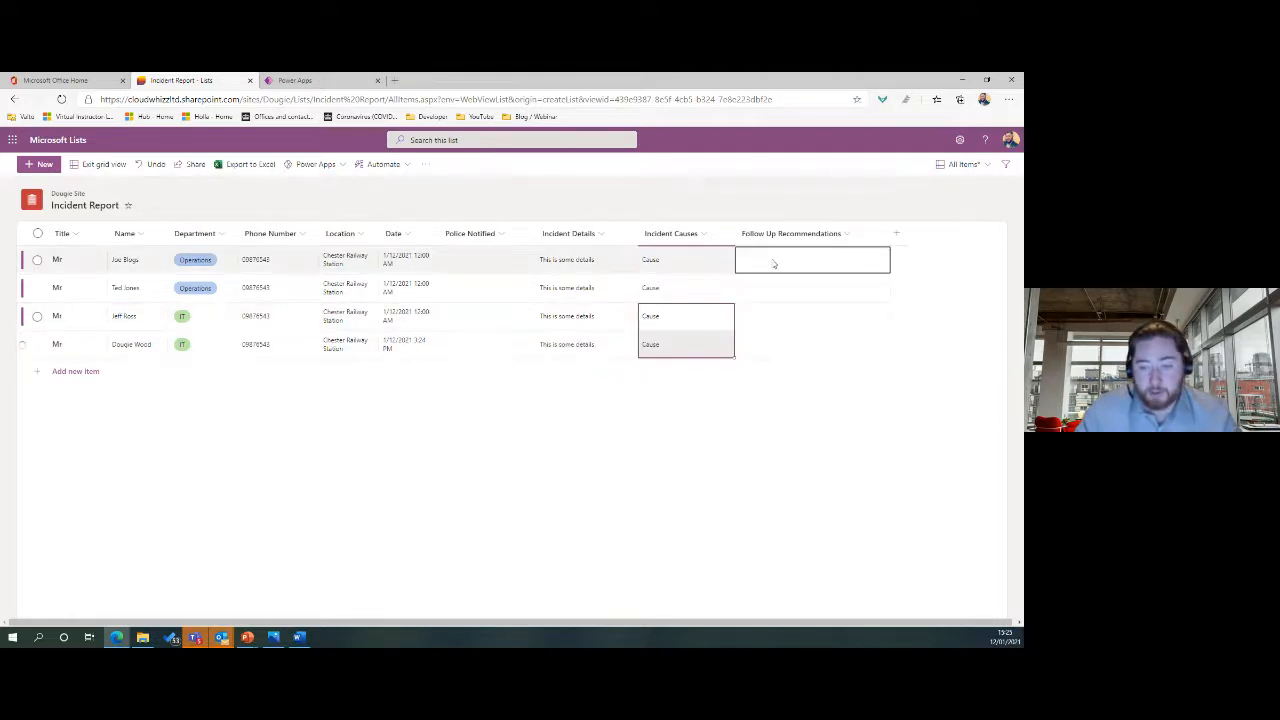
Enter Follow Up Recommendations 'Recommendations 1' through 'Recommendations 4' in the four rows.
double_click(772, 259)
type("e")
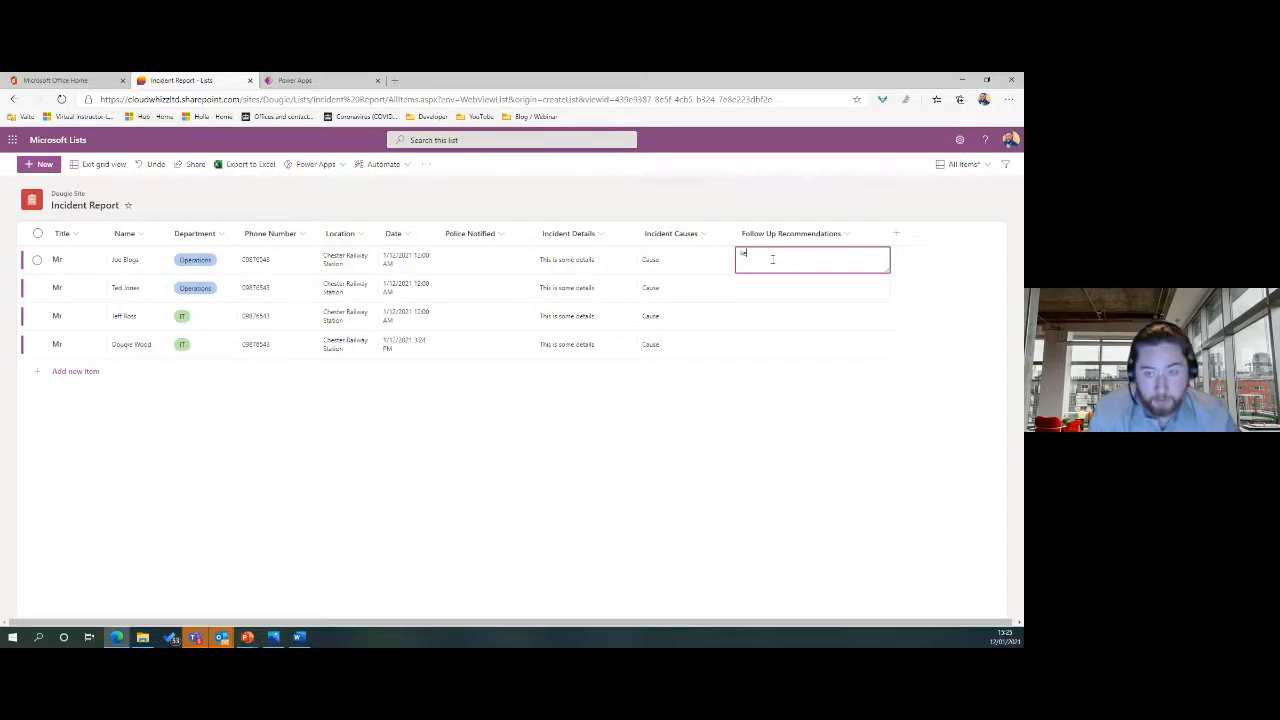
type("comme")
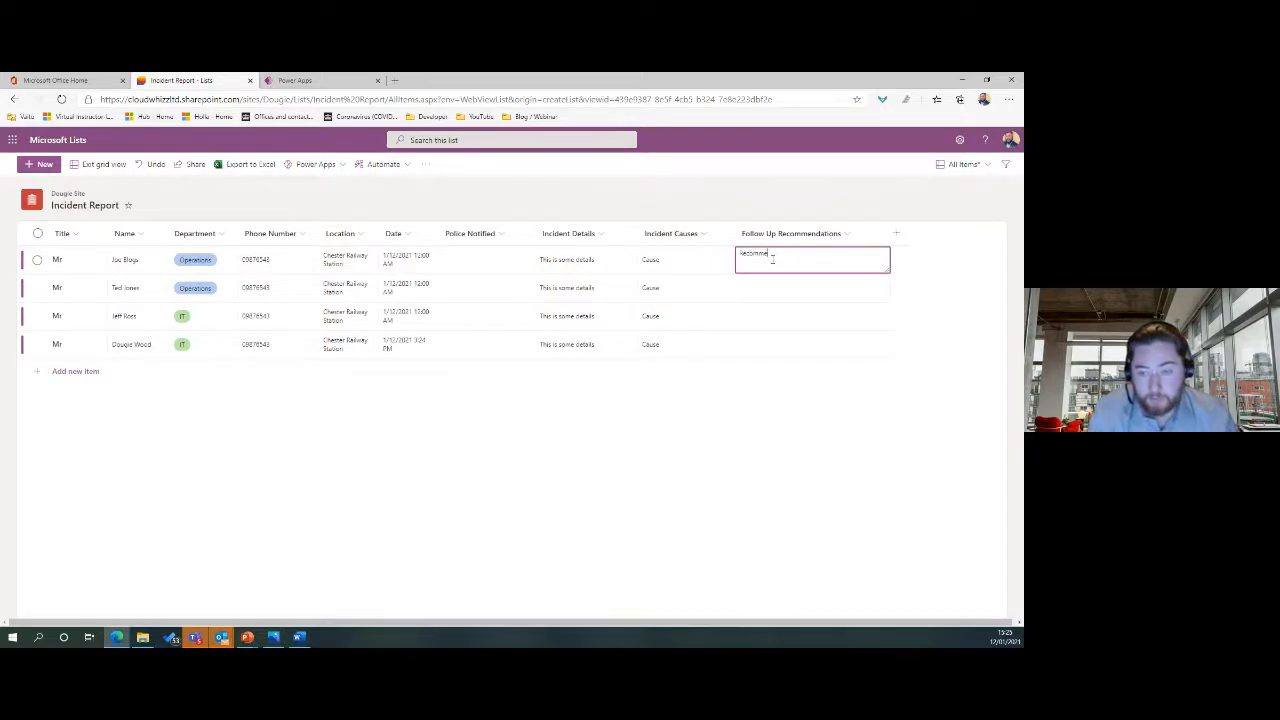
type("ndations 1")
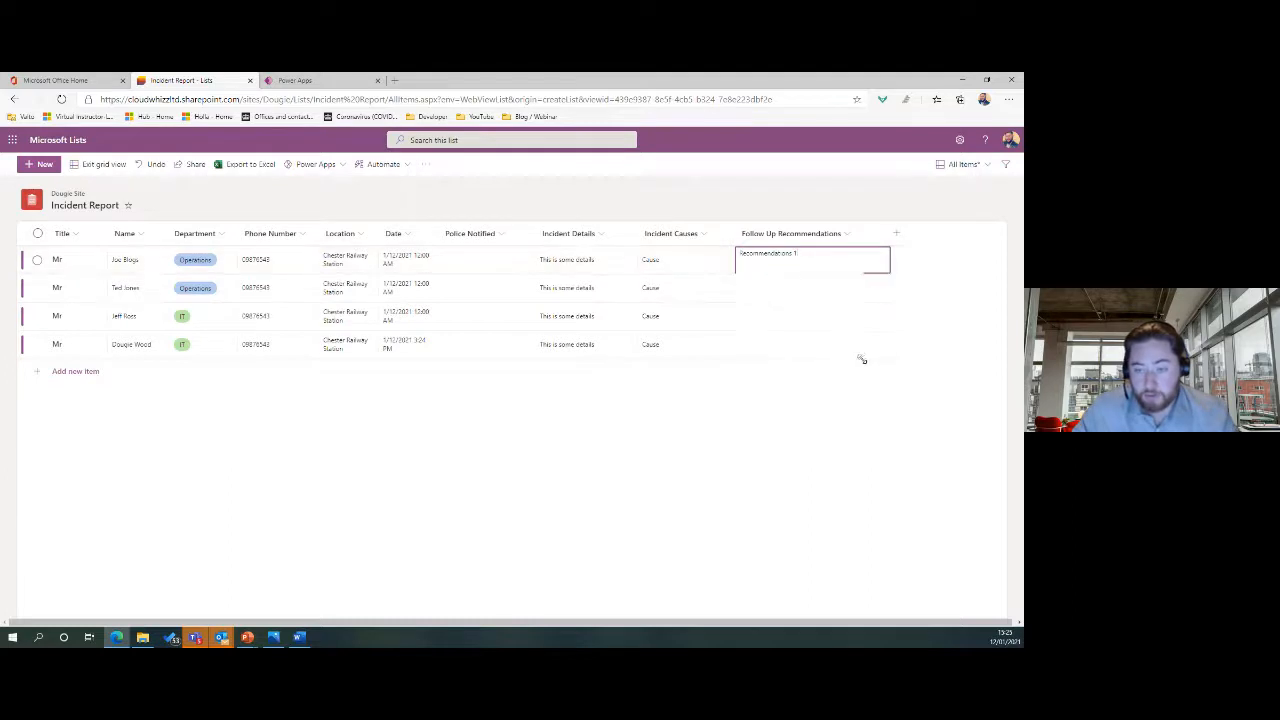
triple_click(817, 259)
key("ctrl+c")
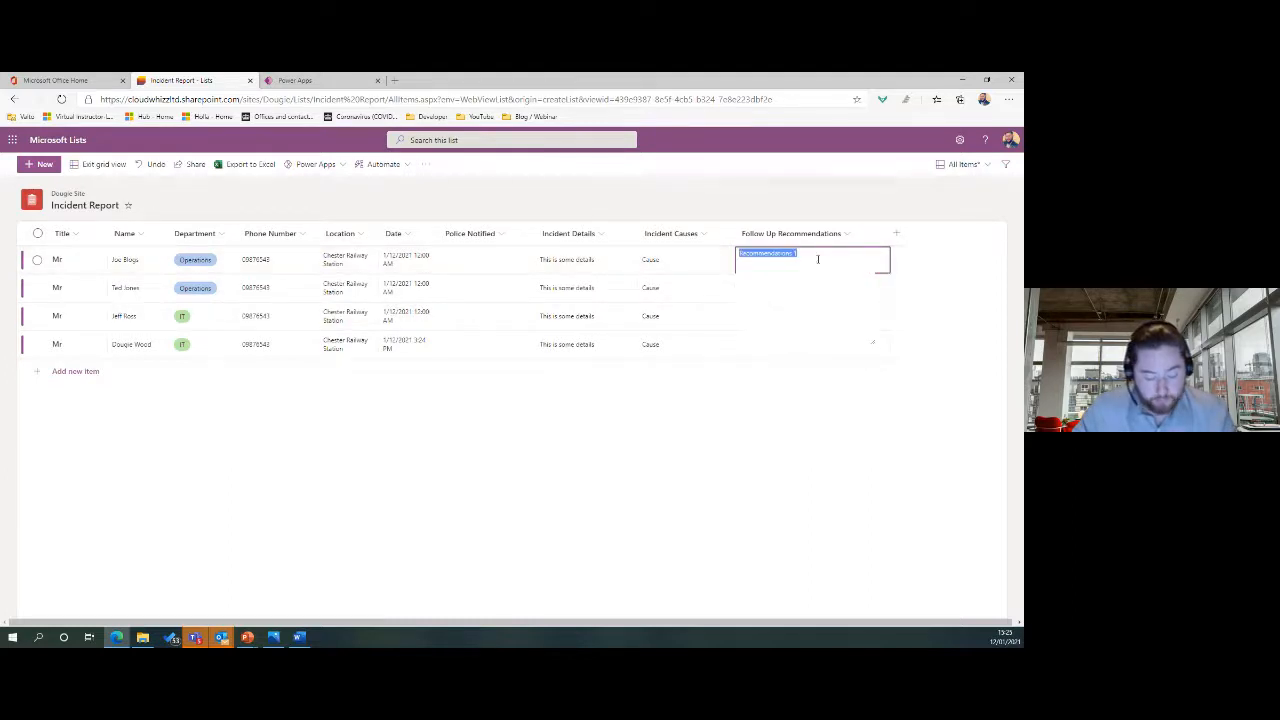
left_click(862, 290)
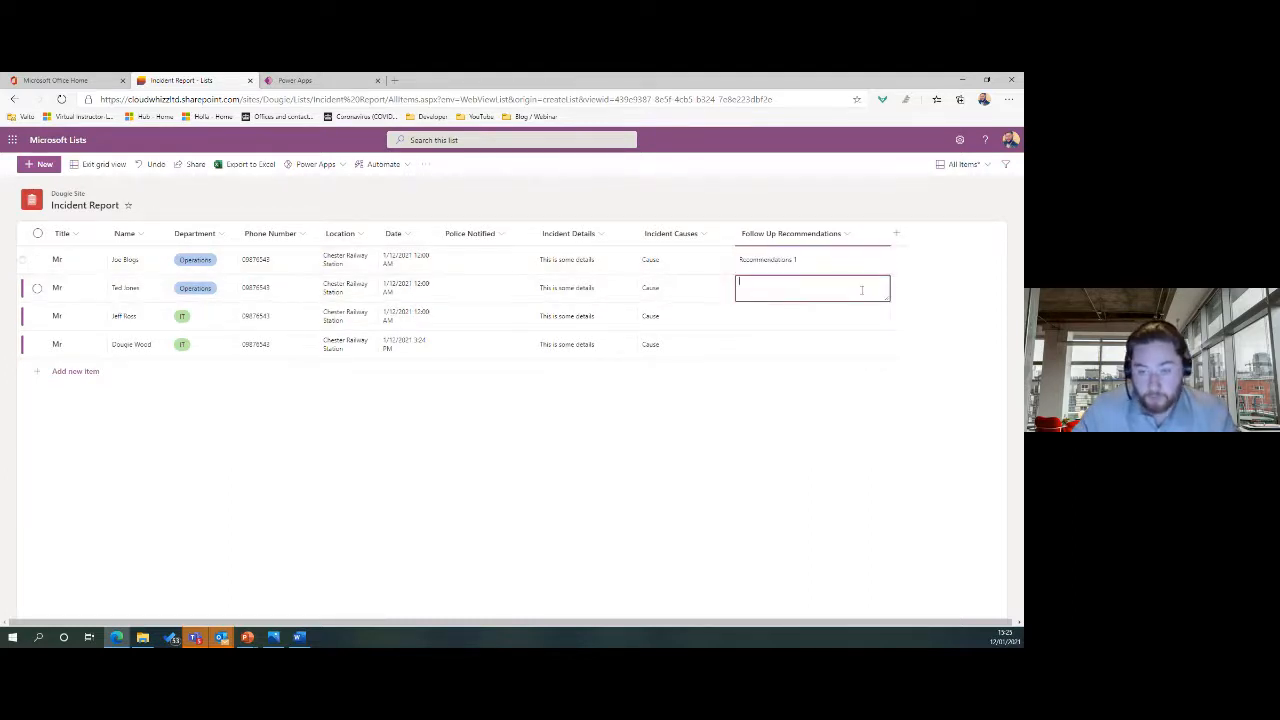
key("ctrl+v")
key("BackSpace")
type("2")
left_click(834, 317)
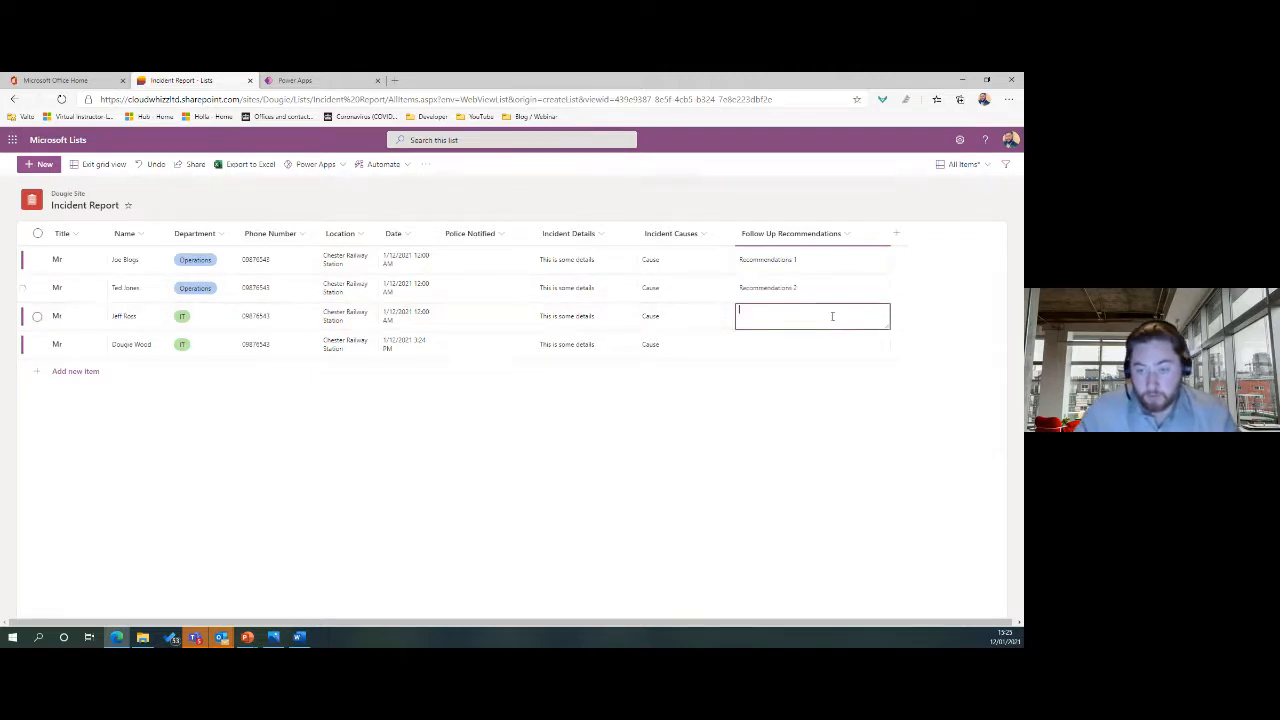
key("ctrl+v")
type("3")
left_click(809, 345)
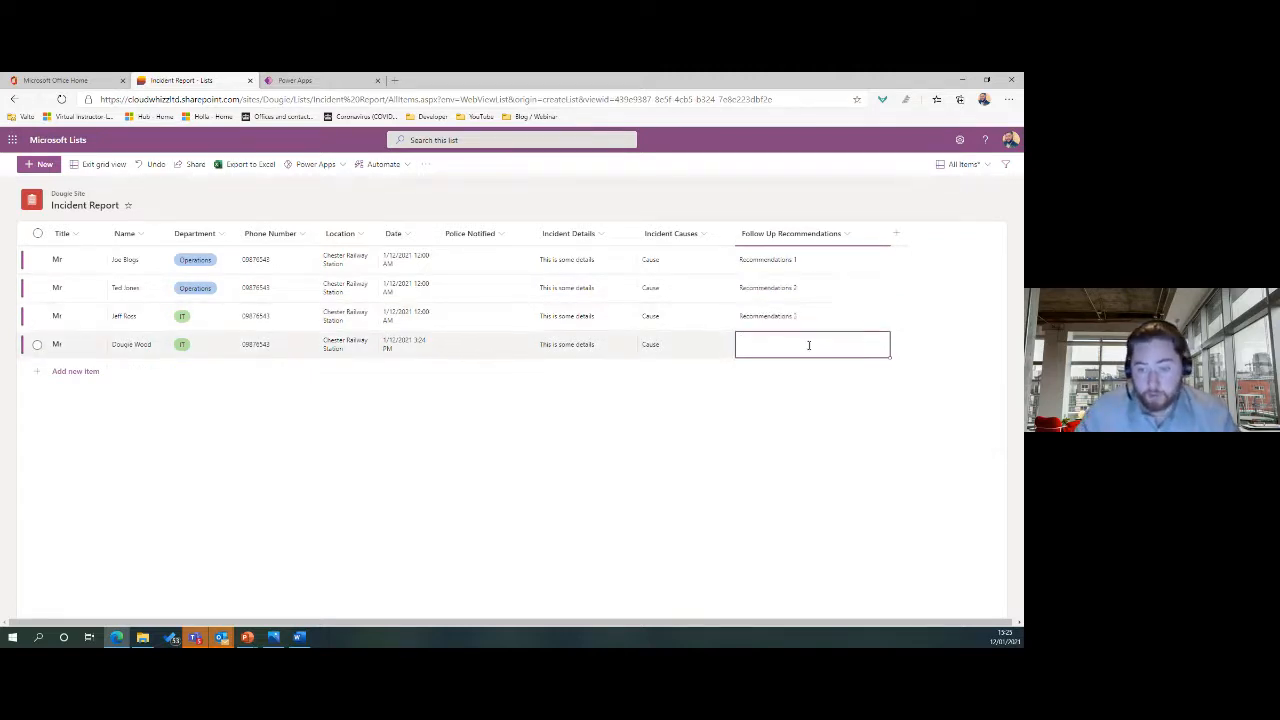
key("ctrl+v")
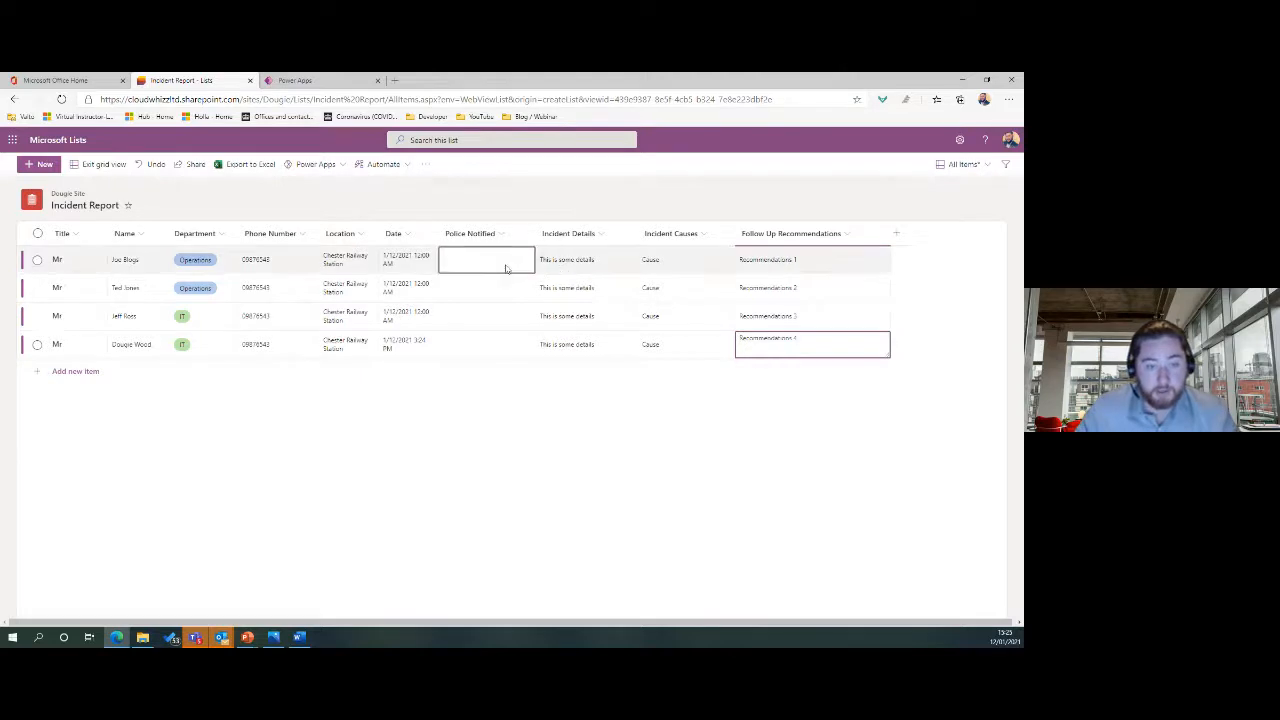
key("BackSpace")
type("4")
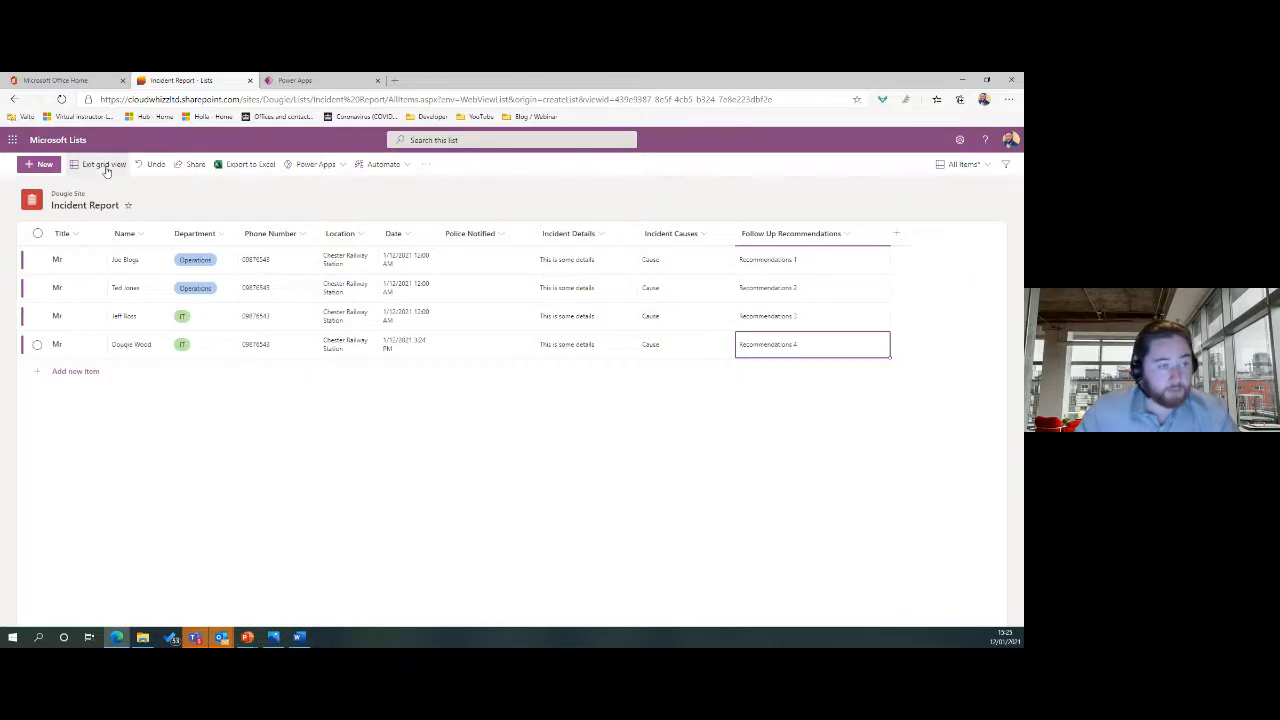
left_click(348, 316)
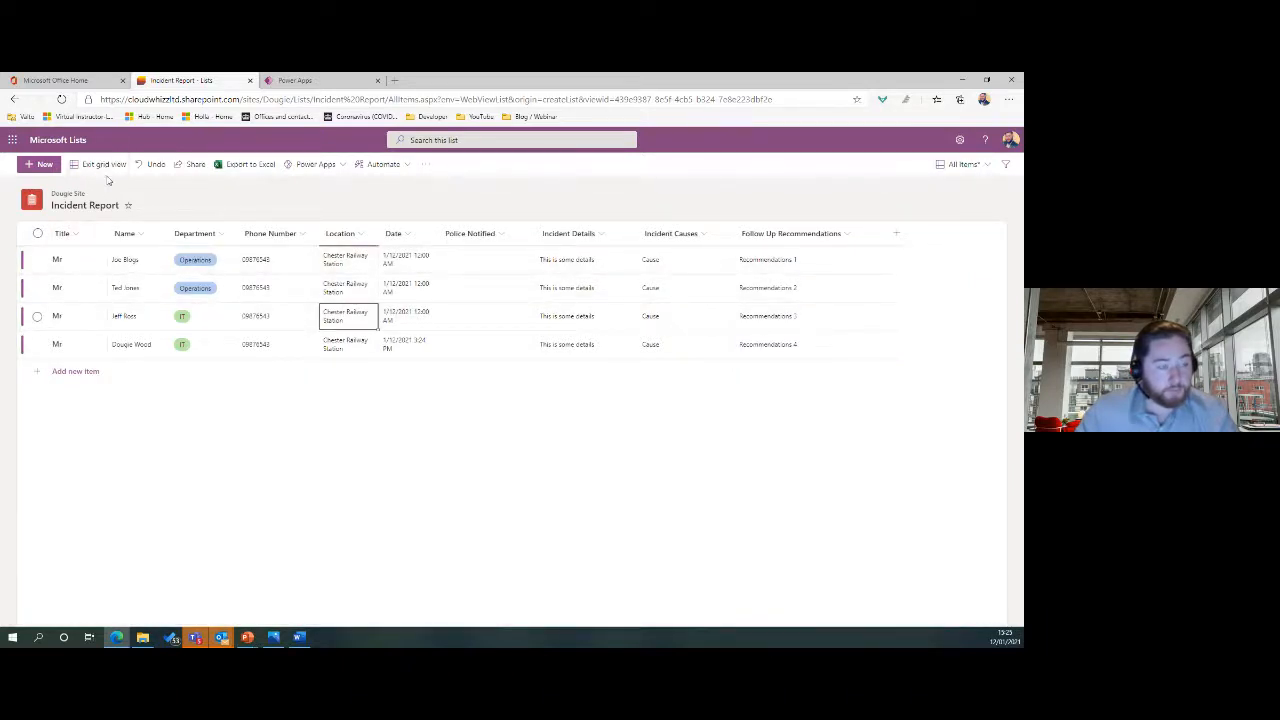
Exit grid view and open the Power Apps menu showing Create an app.
left_click(61, 99)
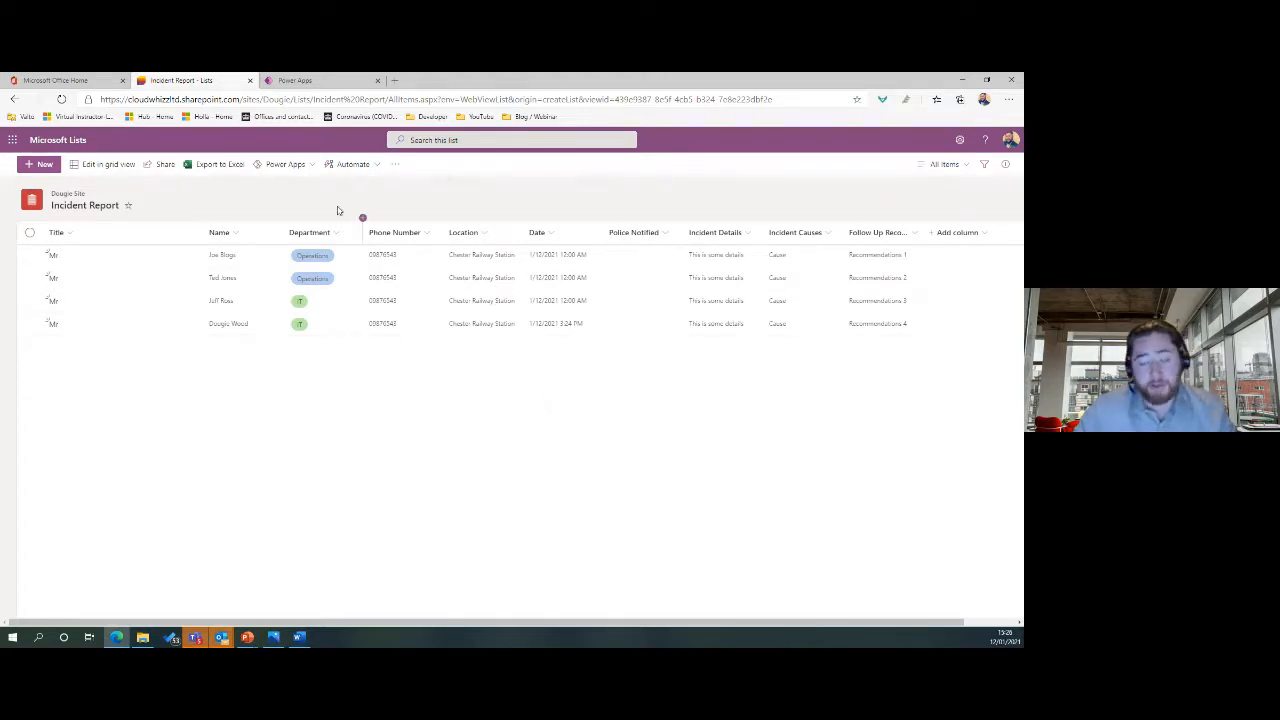
left_click(305, 166)
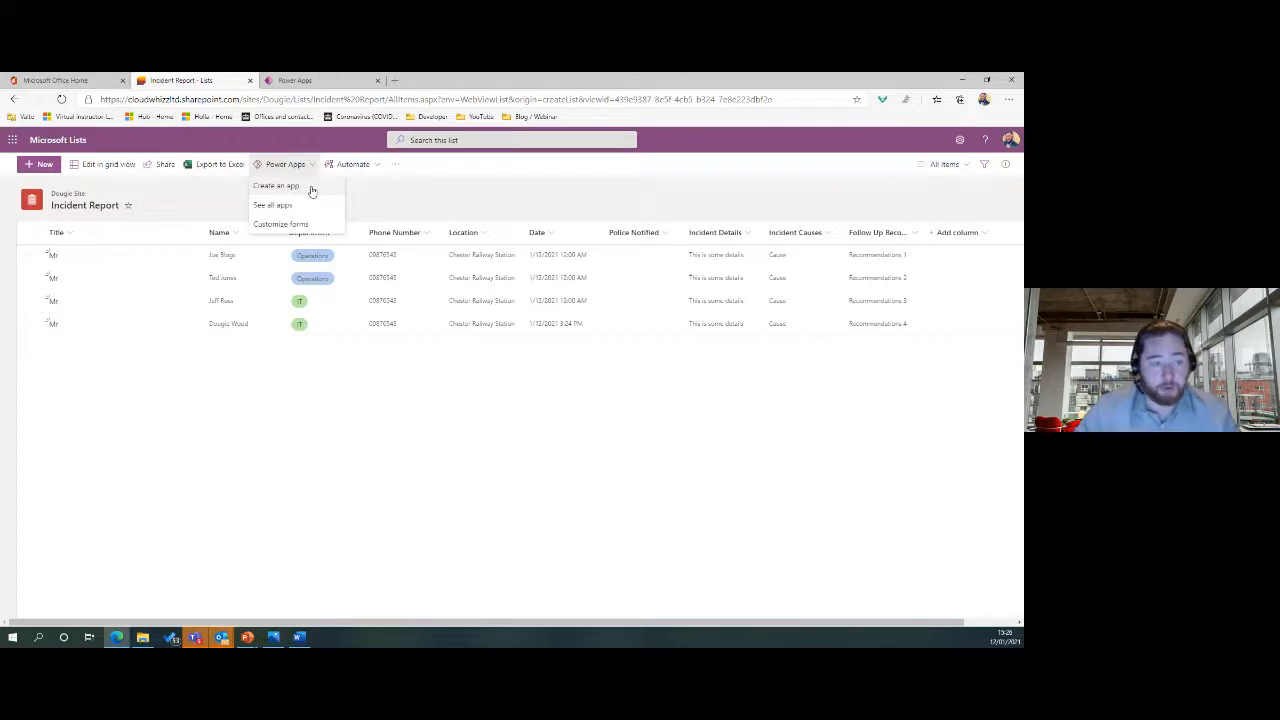
Create a Power Apps app named 'Incident Reporting' from the list.
left_click(302, 188)
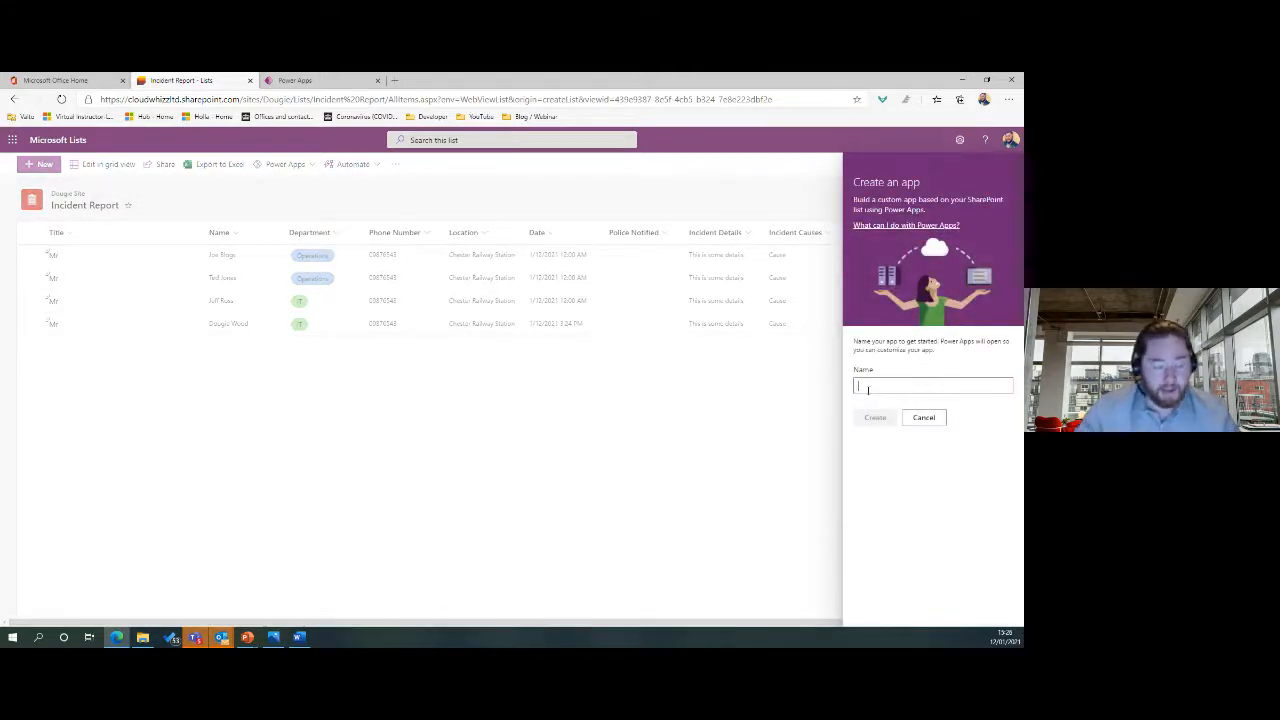
type("In")
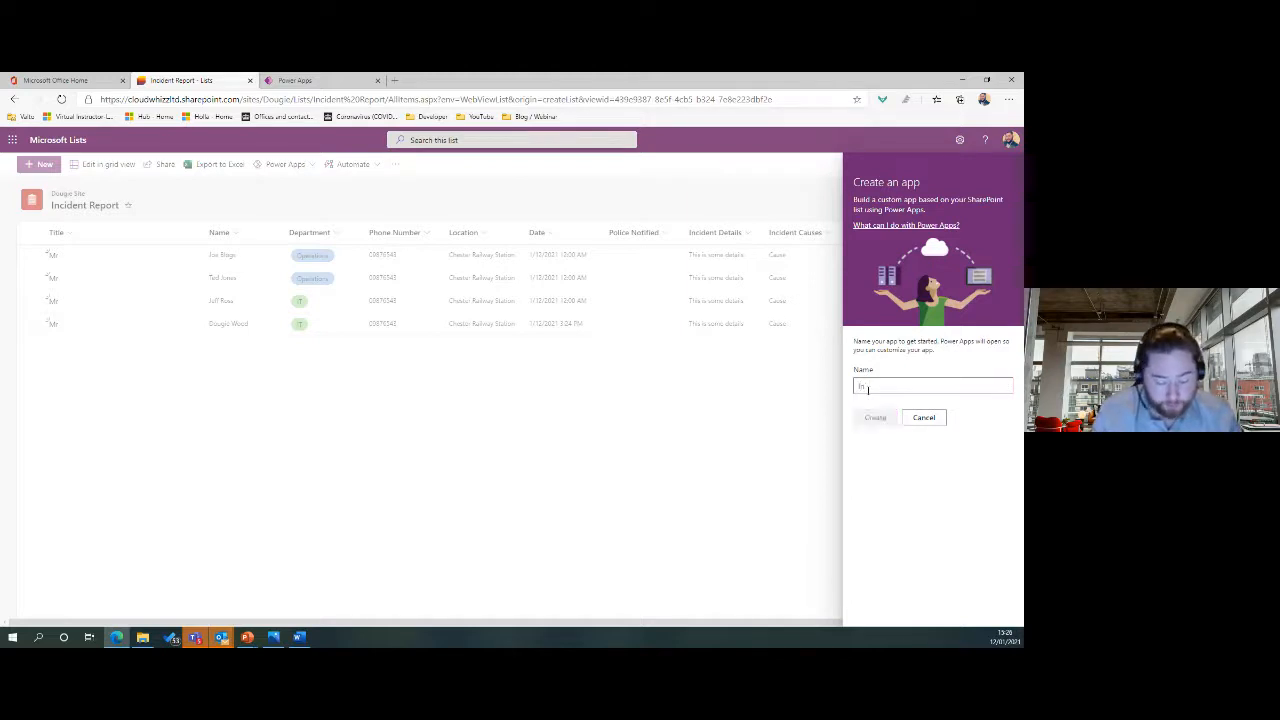
type("cident R")
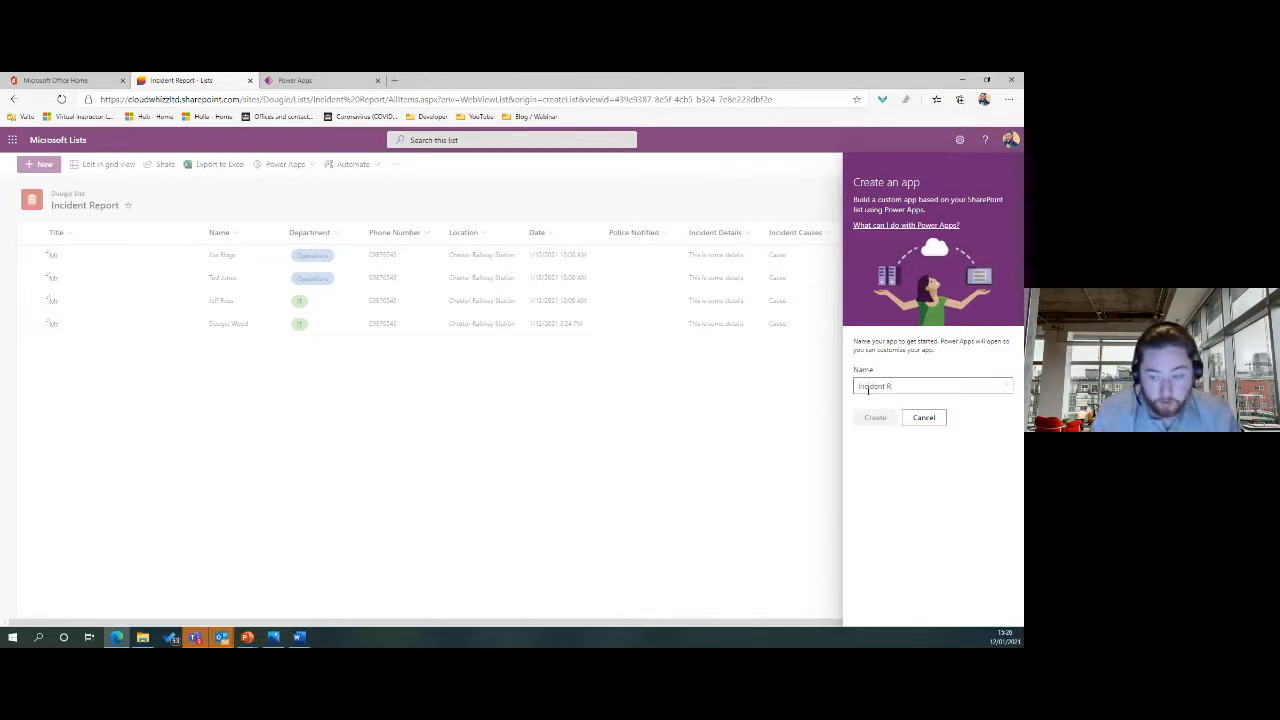
type("eporting")
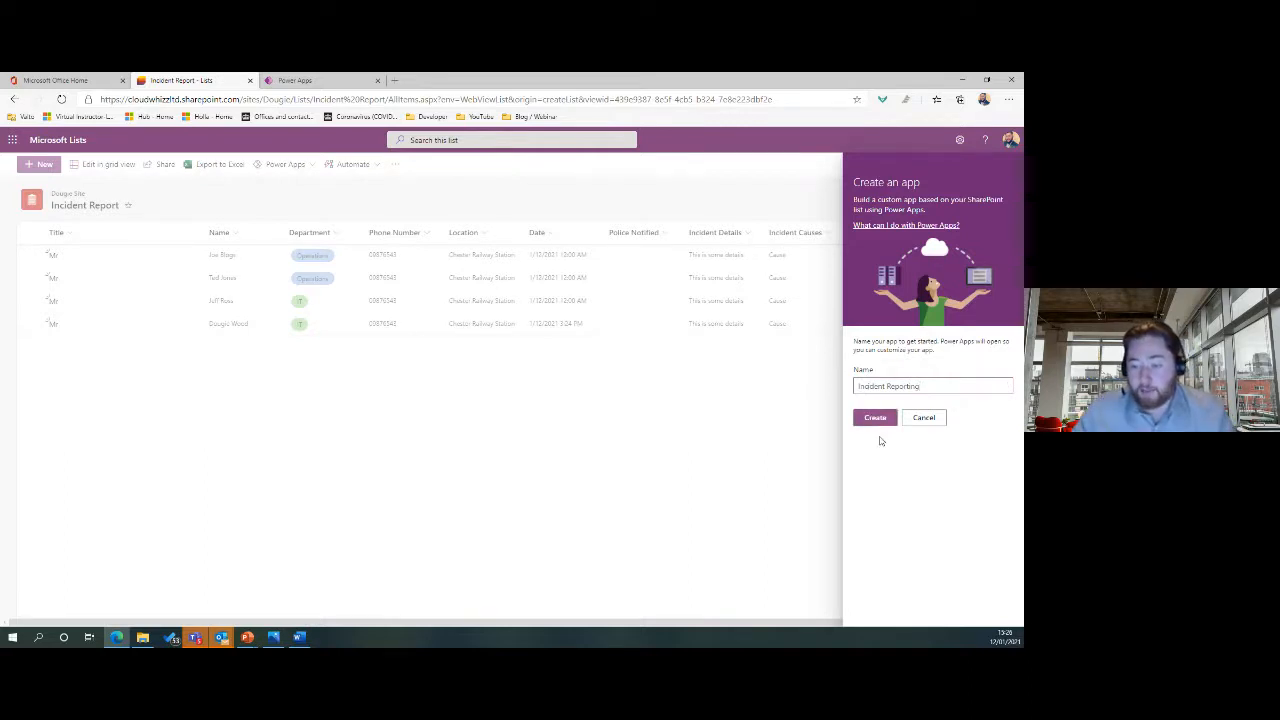
left_click(883, 422)
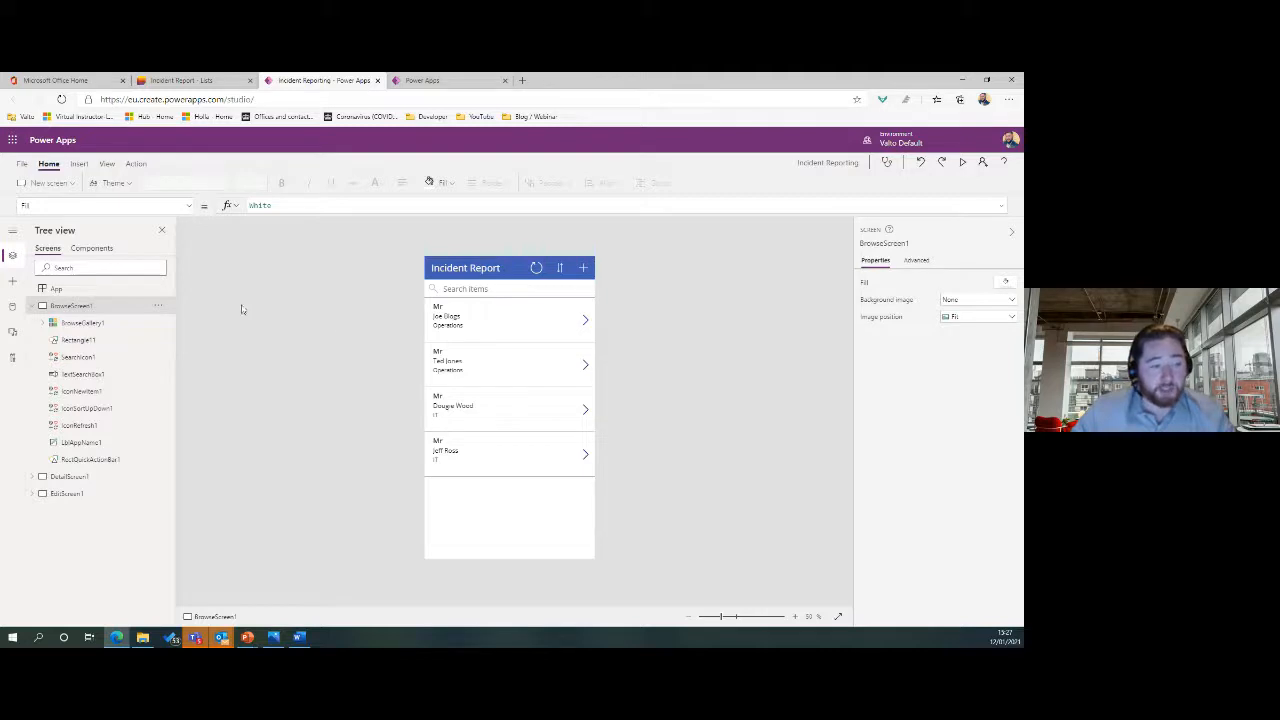
Inspect DetailScreen1, EditScreen1 and BrowseScreen1 in Tree view, then preview the app.
left_click(33, 305)
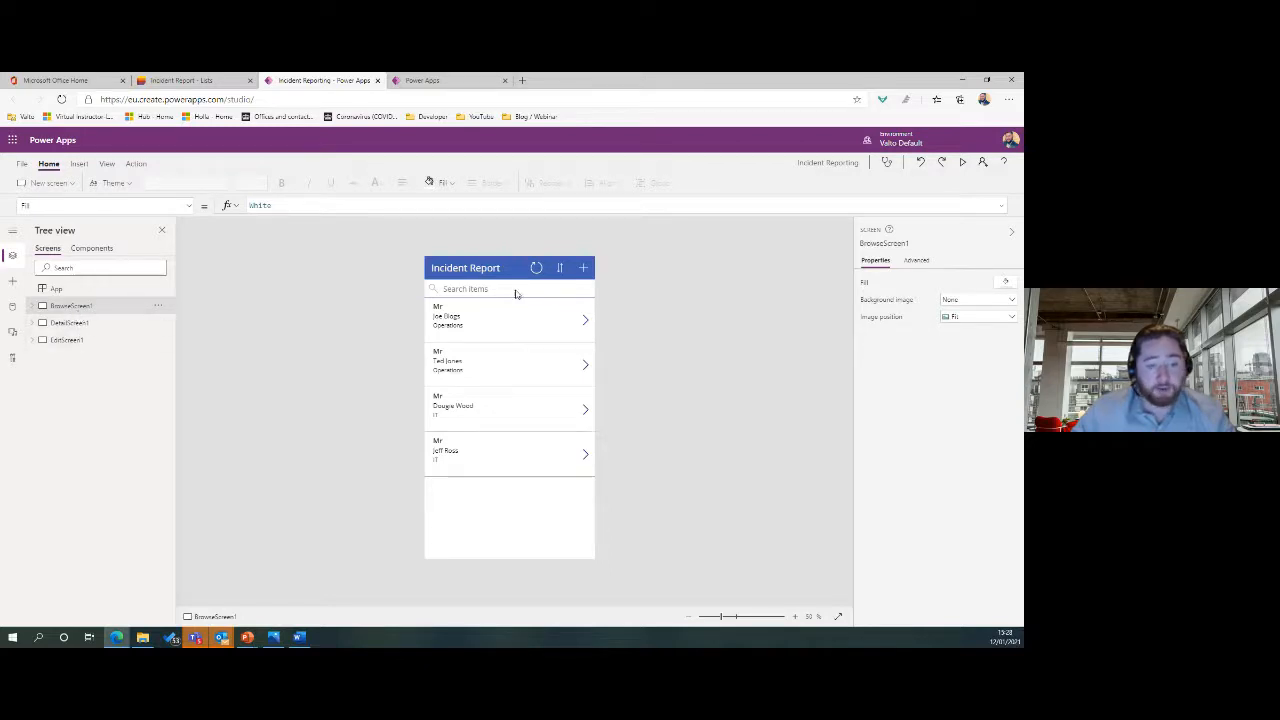
left_click(109, 326)
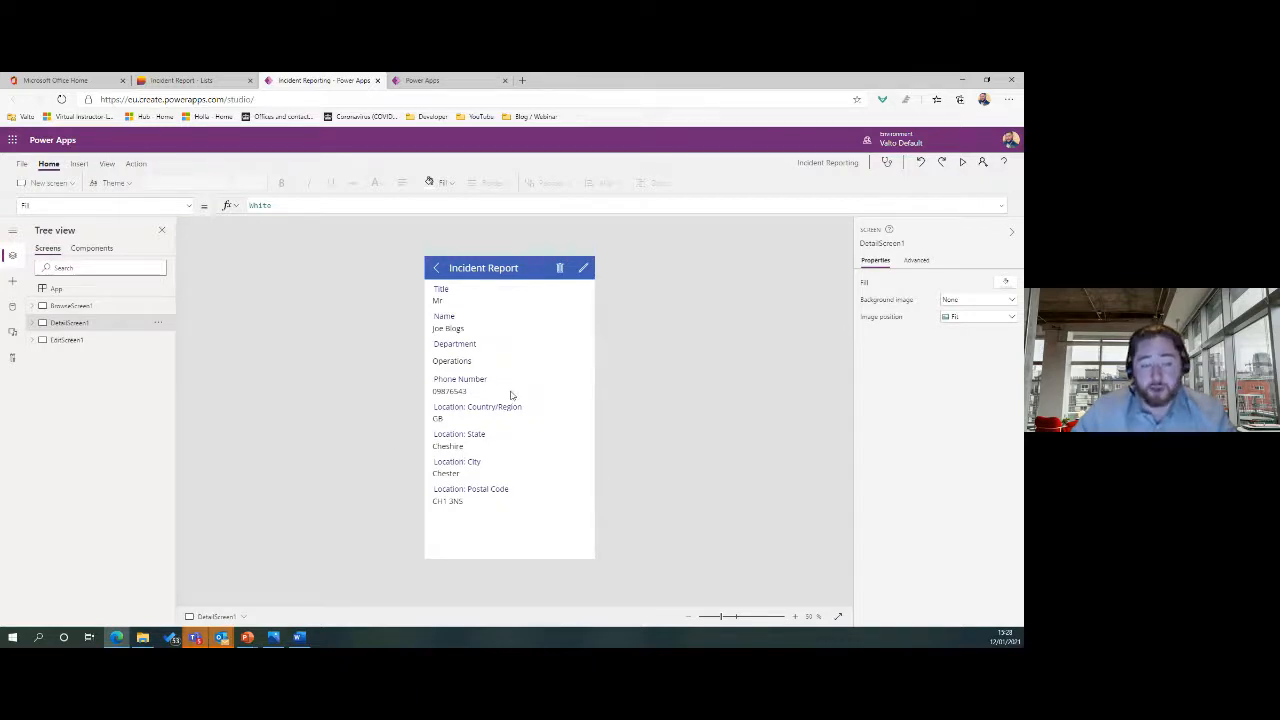
left_click(108, 344)
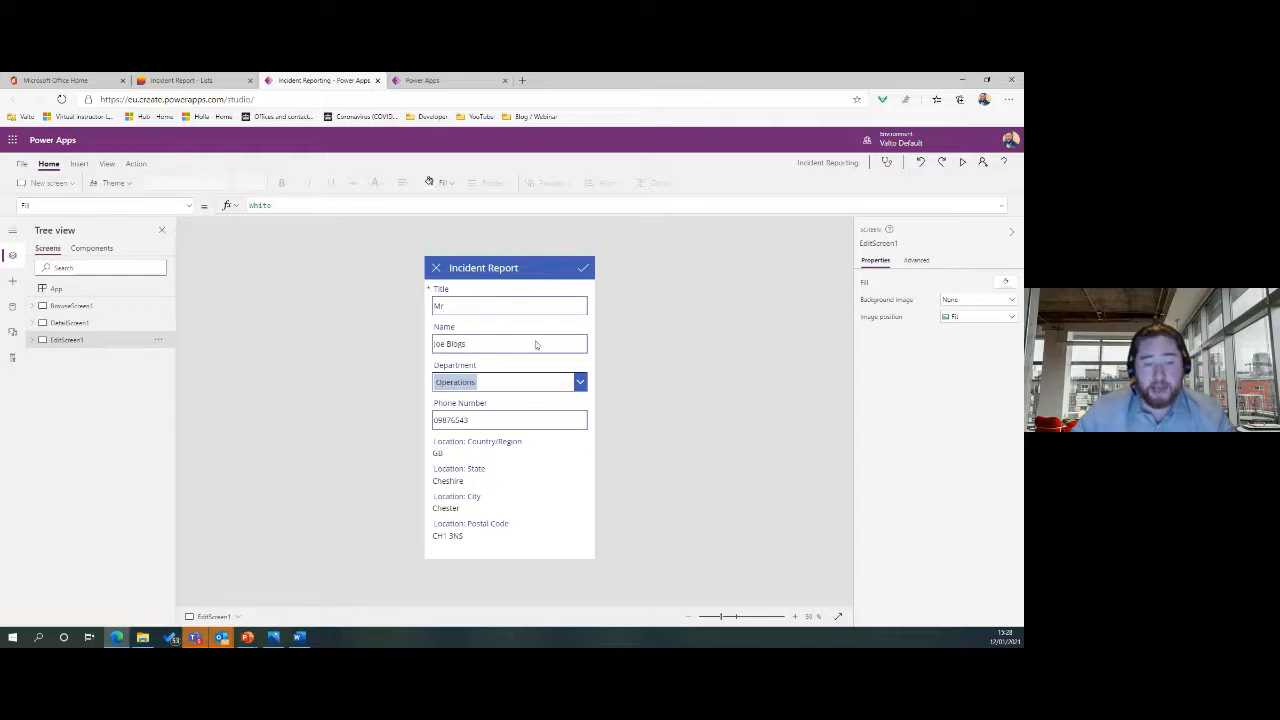
left_click(86, 308)
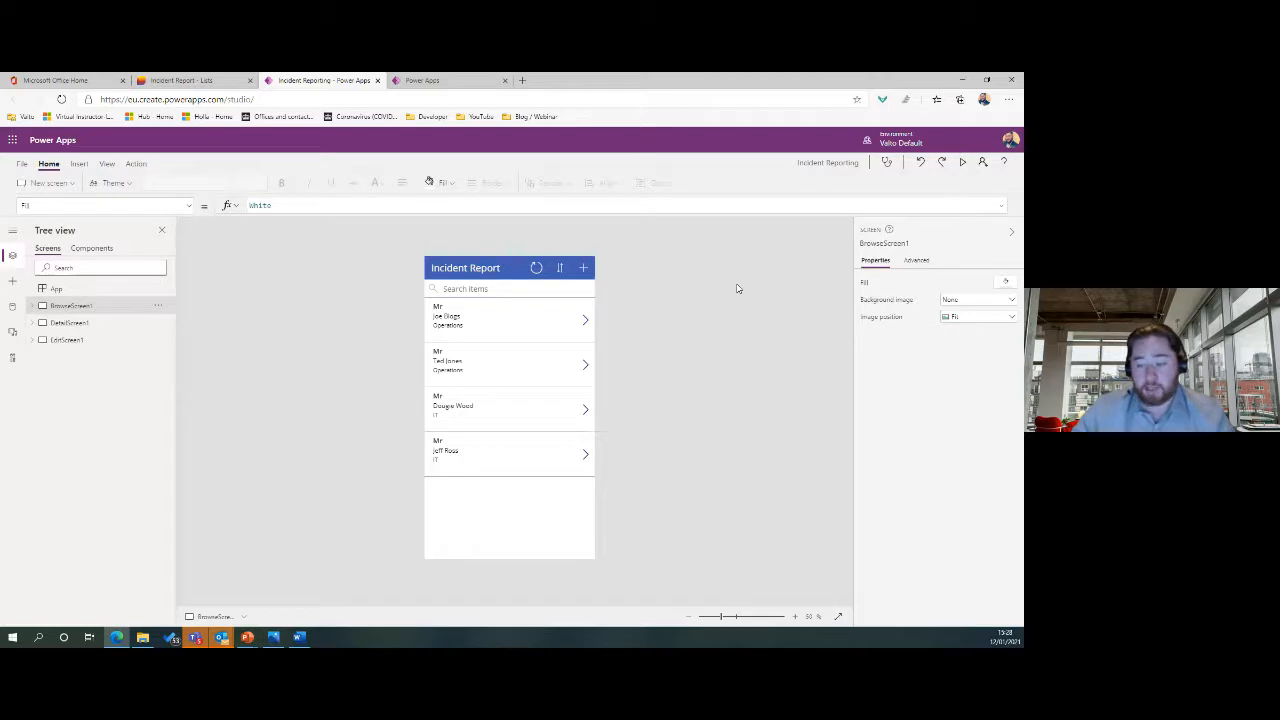
left_click(961, 163)
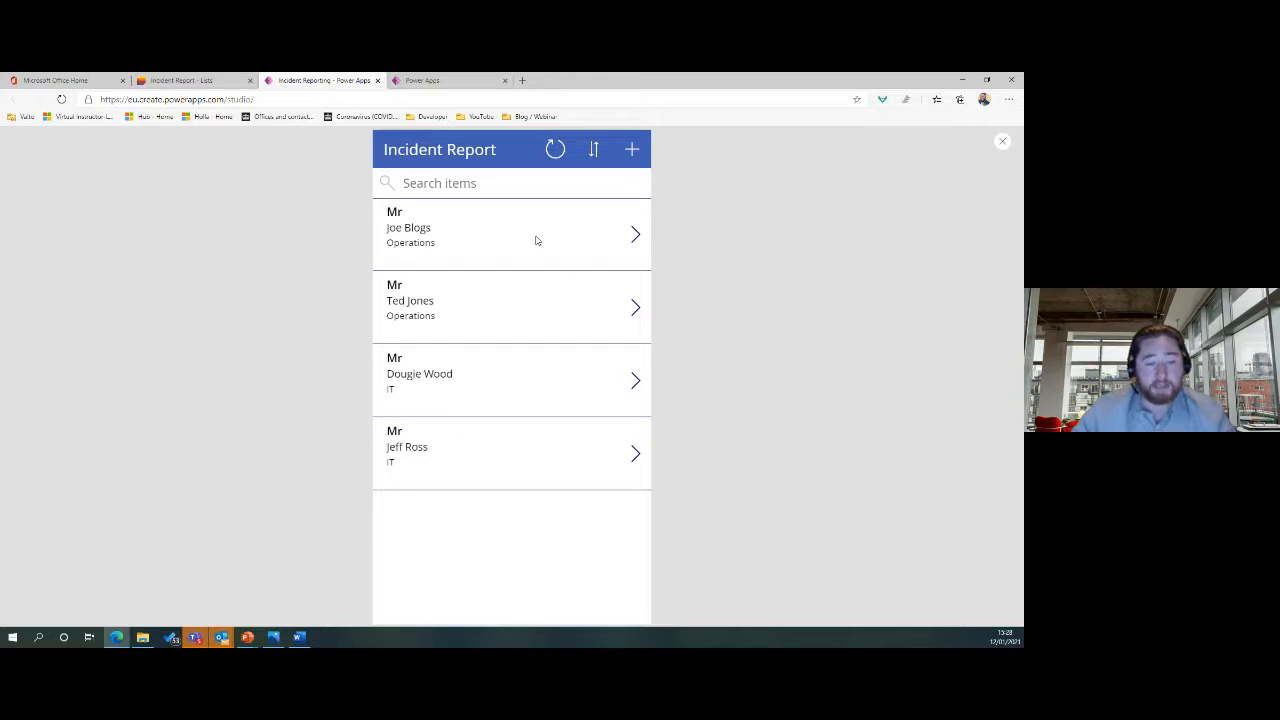
Submit a new incident with title Mr, the reporter's name, department IT and a phone number.
left_click(633, 151)
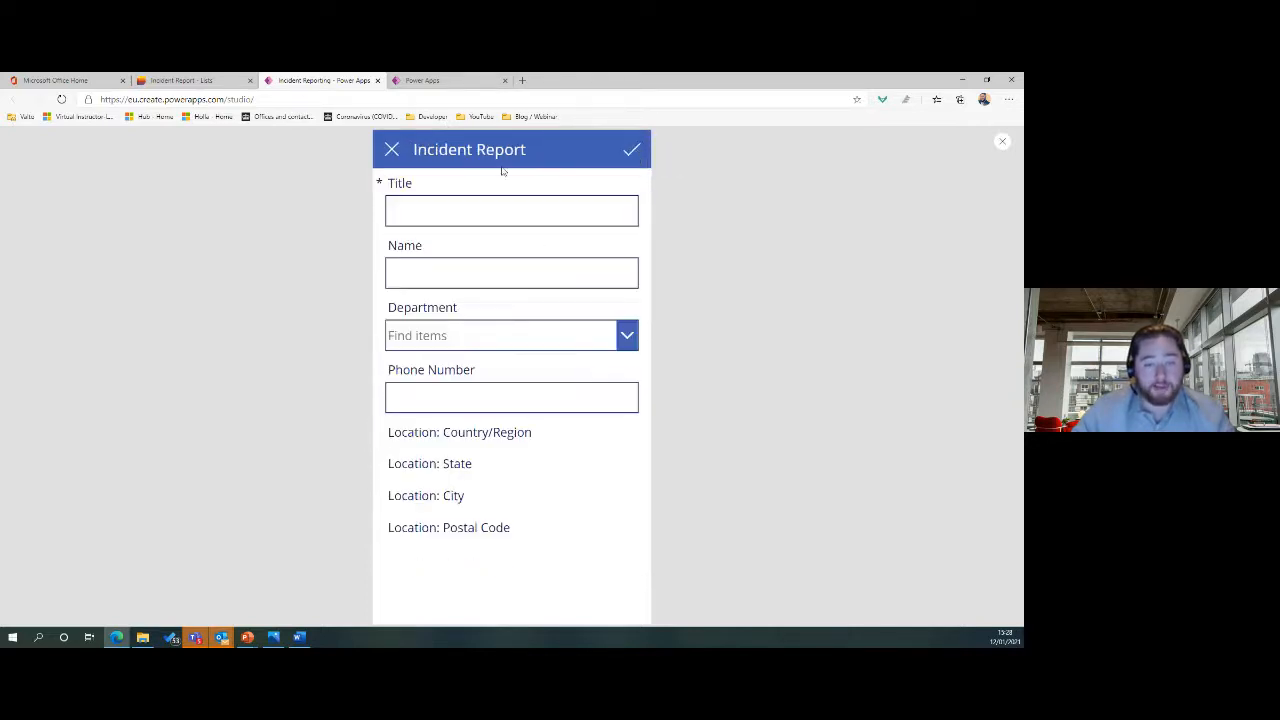
left_click(545, 213)
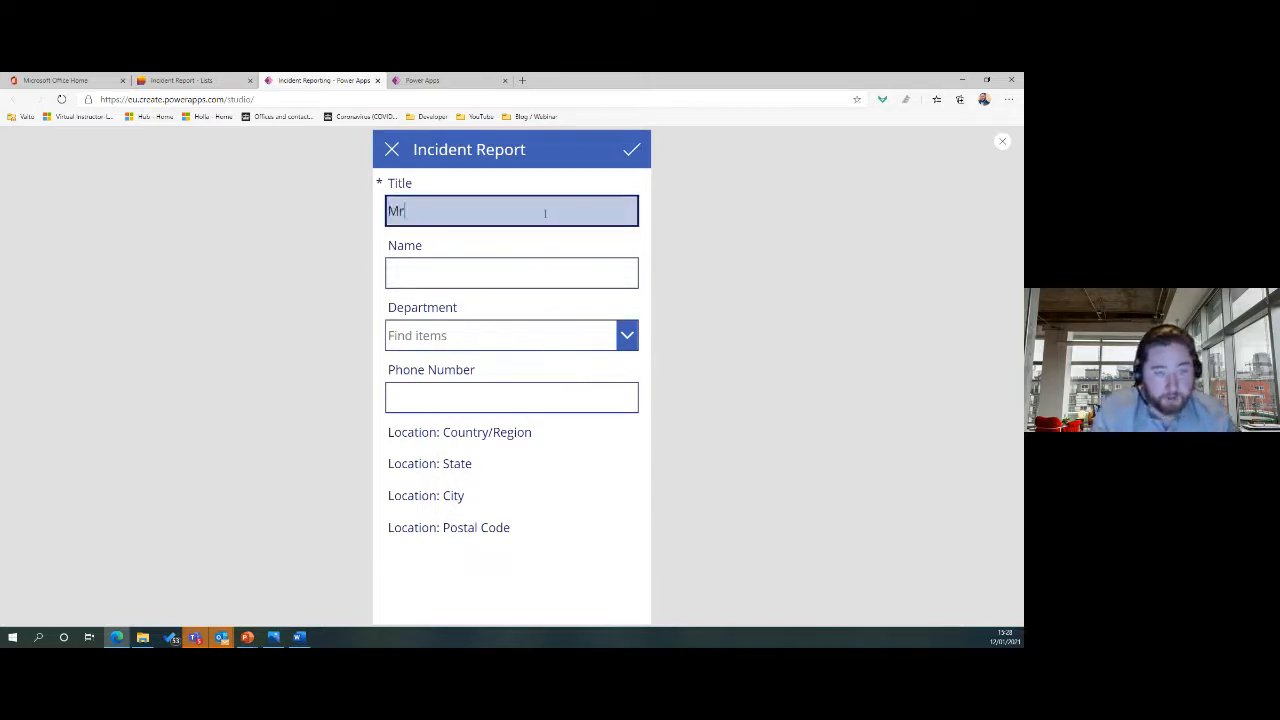
key("Tab")
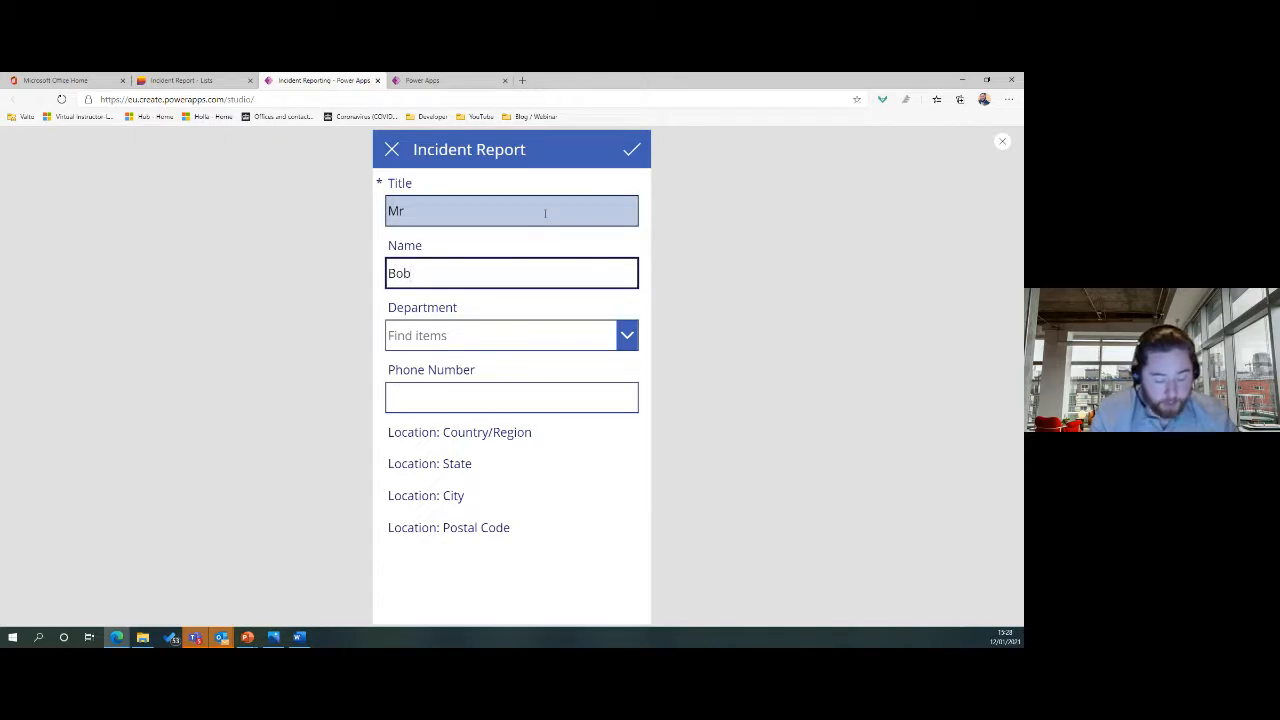
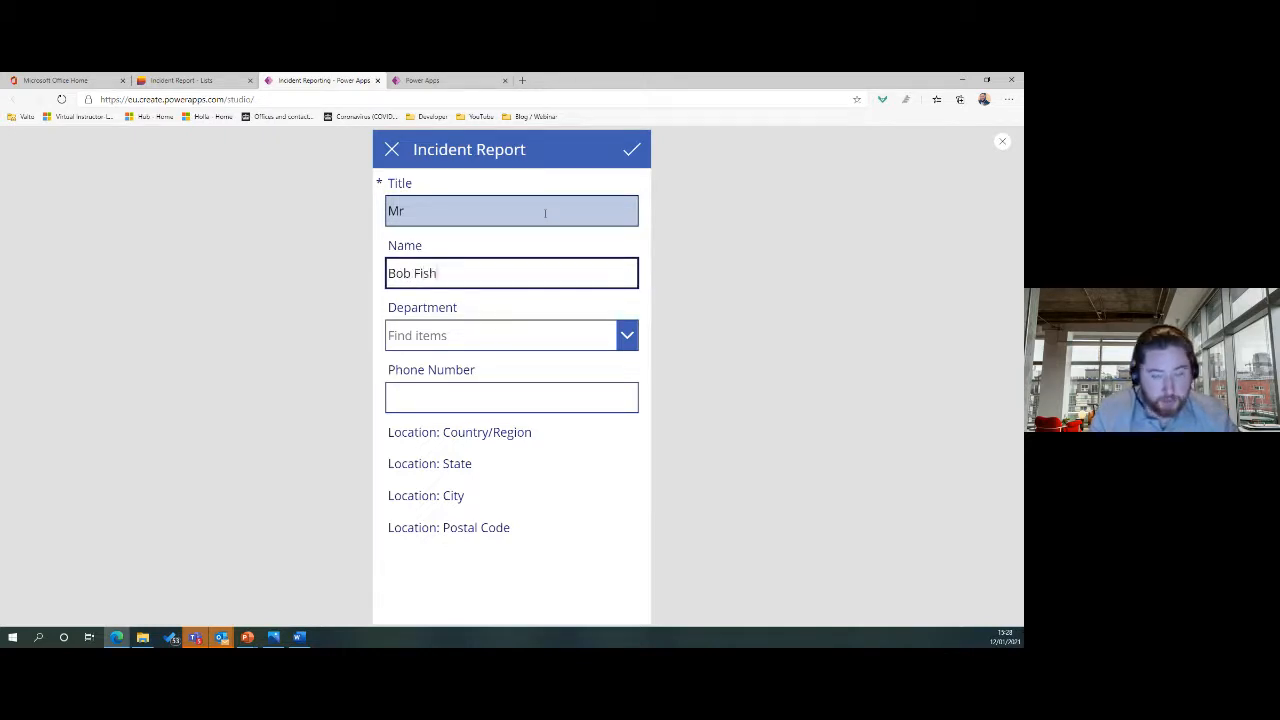
left_click(583, 336)
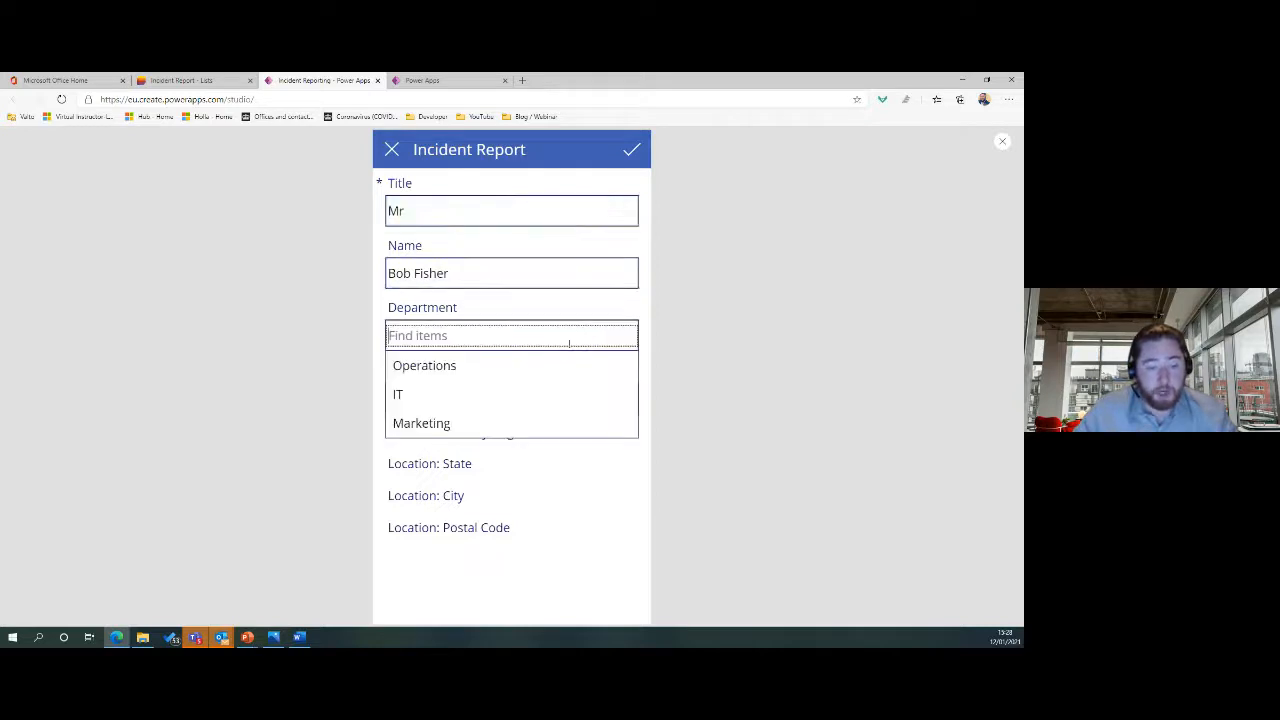
left_click(509, 392)
left_click(498, 398)
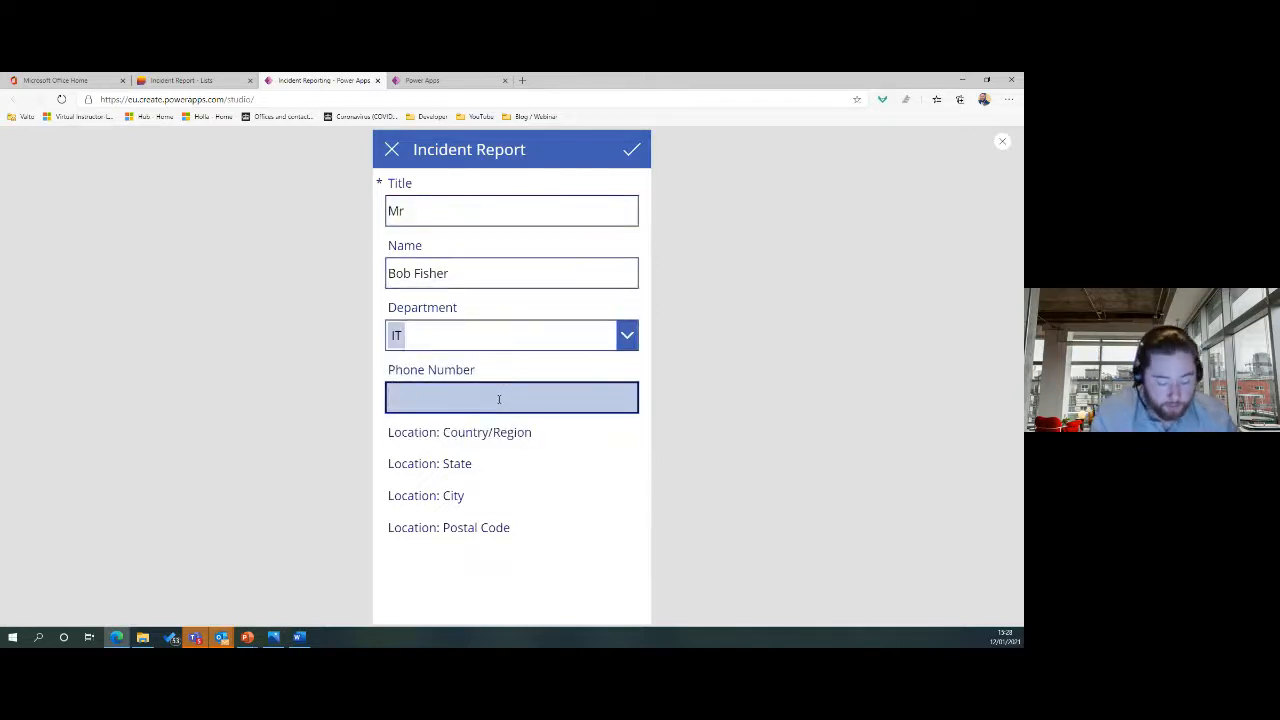
type("072345678")
left_click(514, 500)
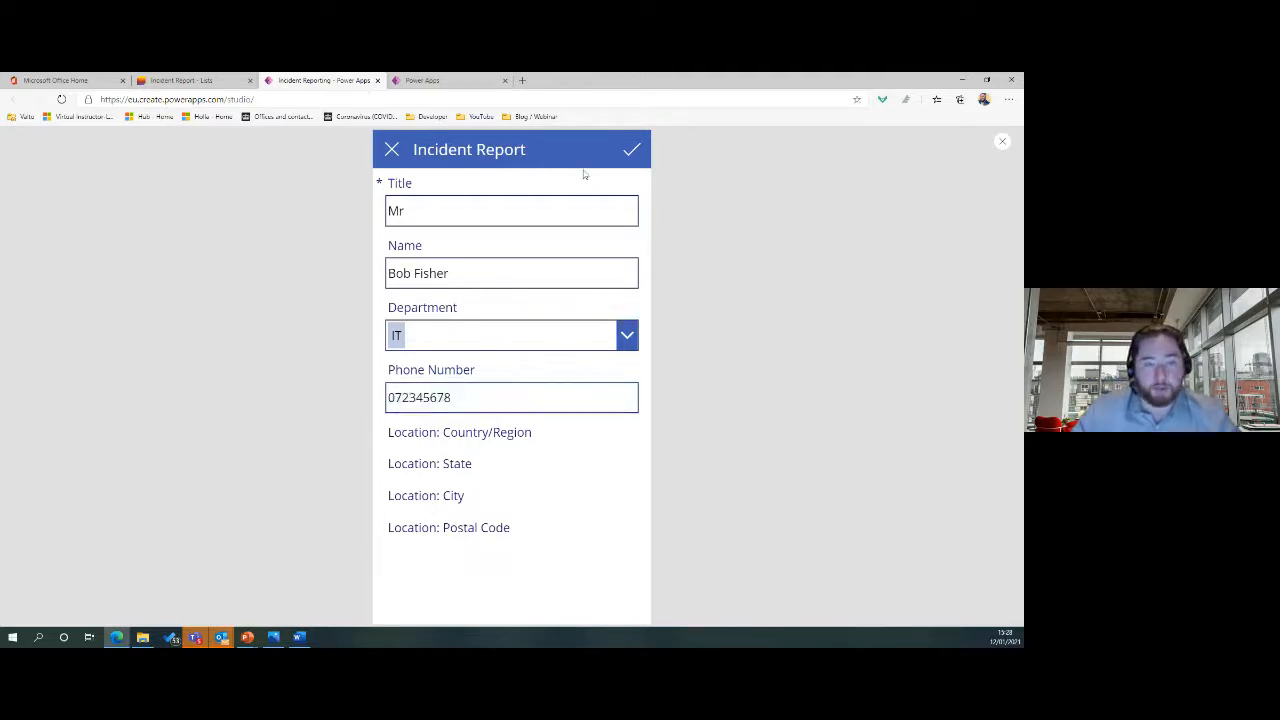
left_click(634, 151)
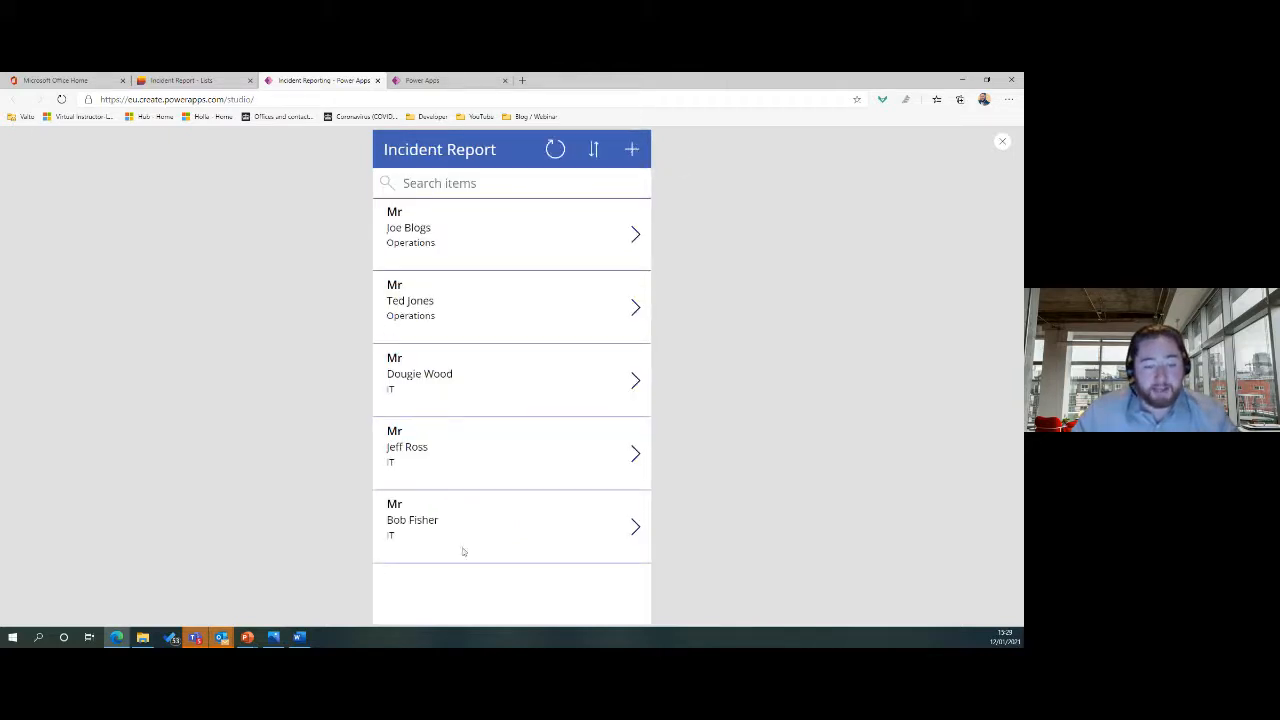
Refresh the Incident Report list to confirm the new IT entry, then close the app preview.
left_click(190, 81)
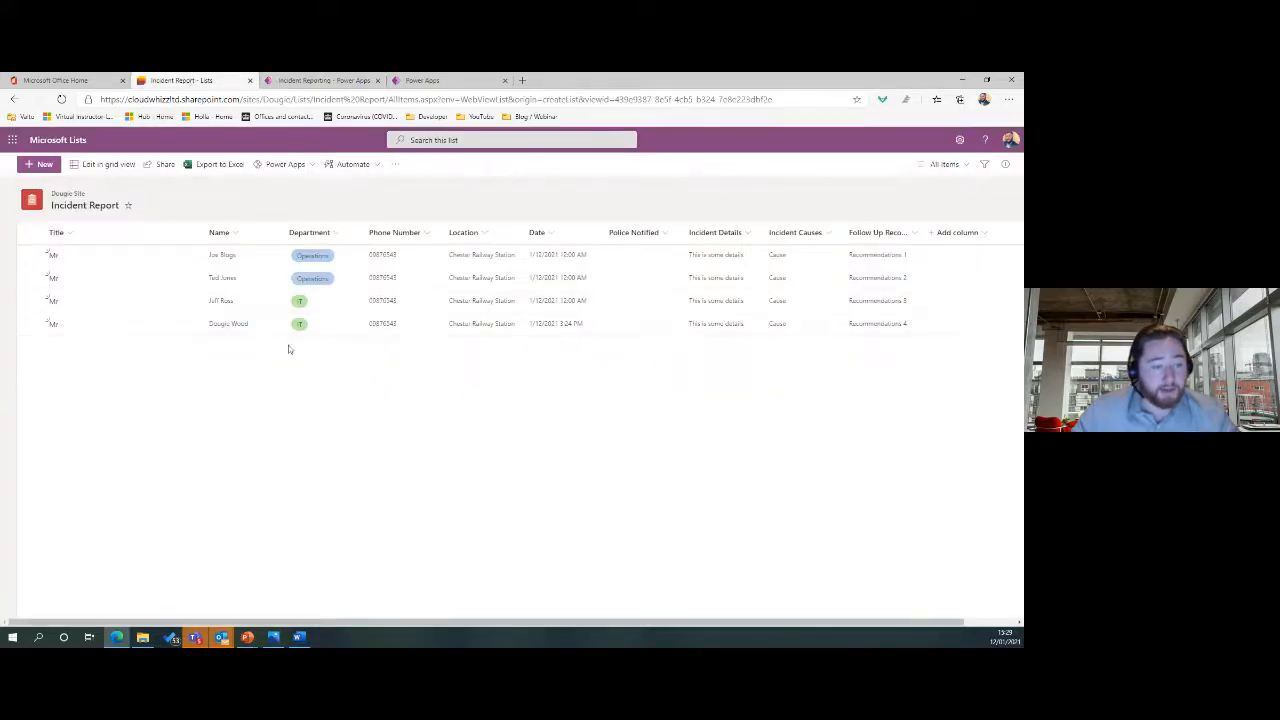
left_click(60, 100)
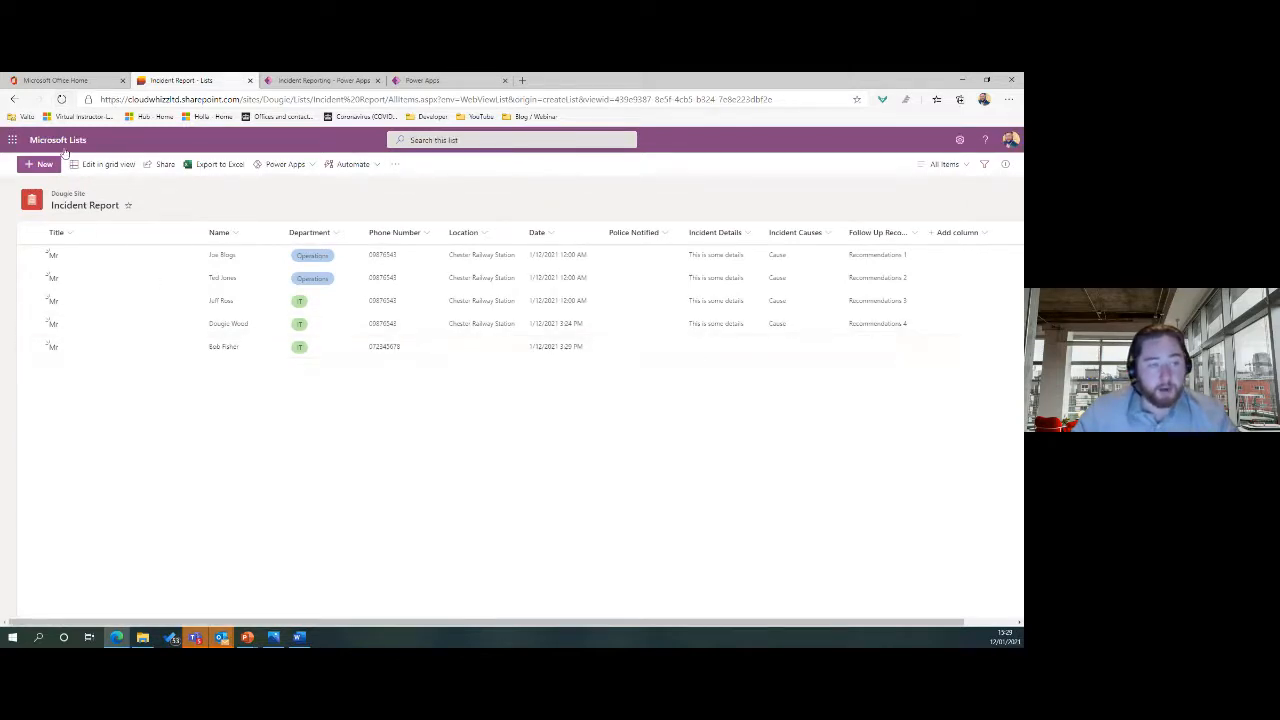
left_click(335, 79)
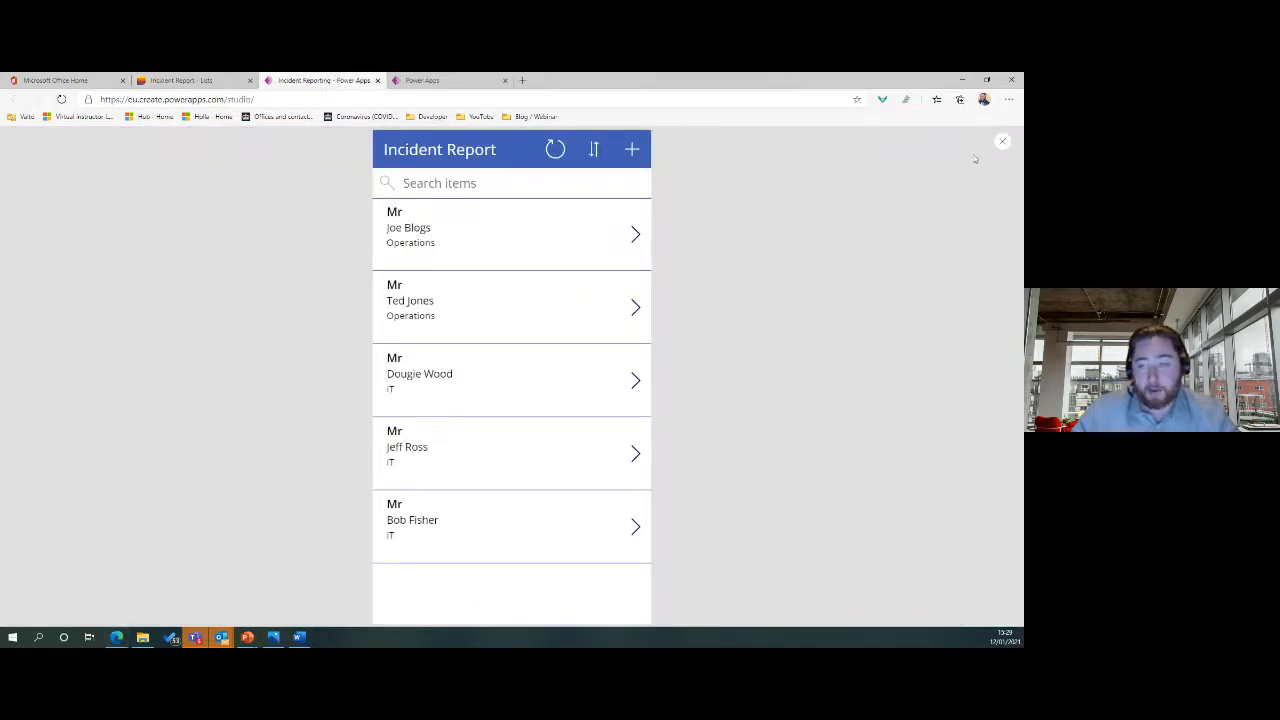
left_click(1002, 141)
Dismiss the tip and apply the Office Blue theme to the app.
left_click(606, 420)
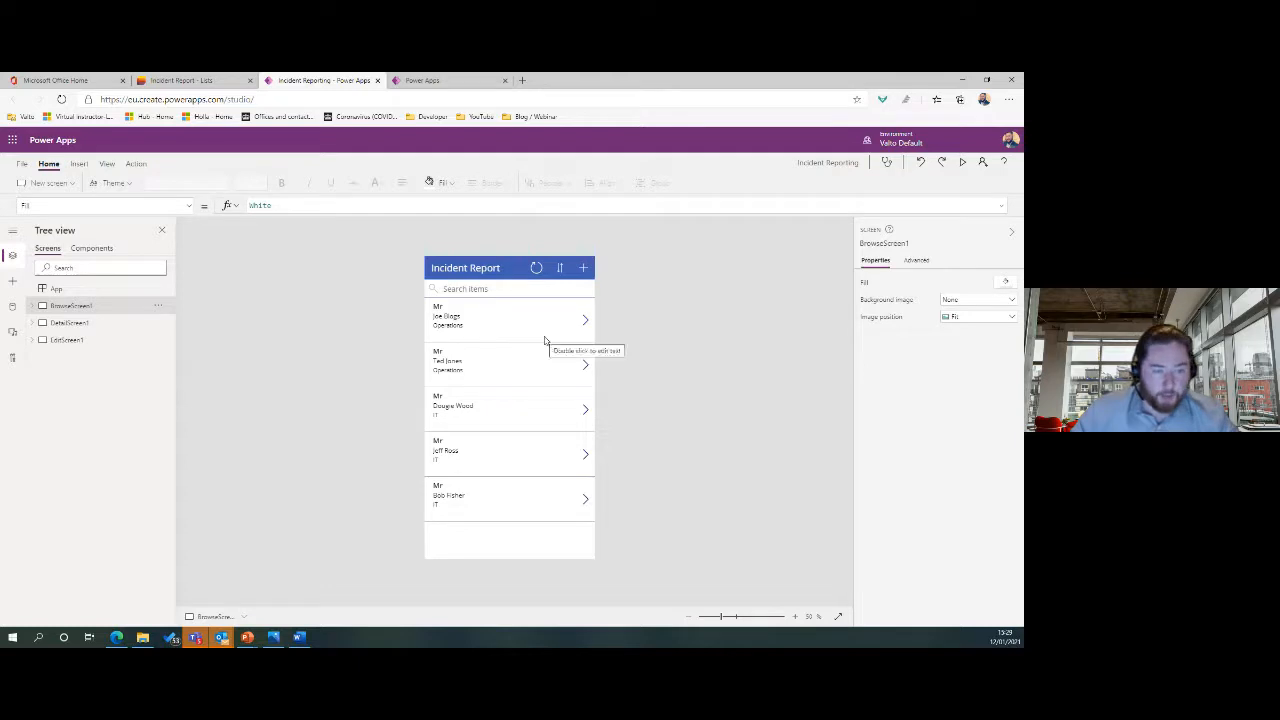
left_click(113, 183)
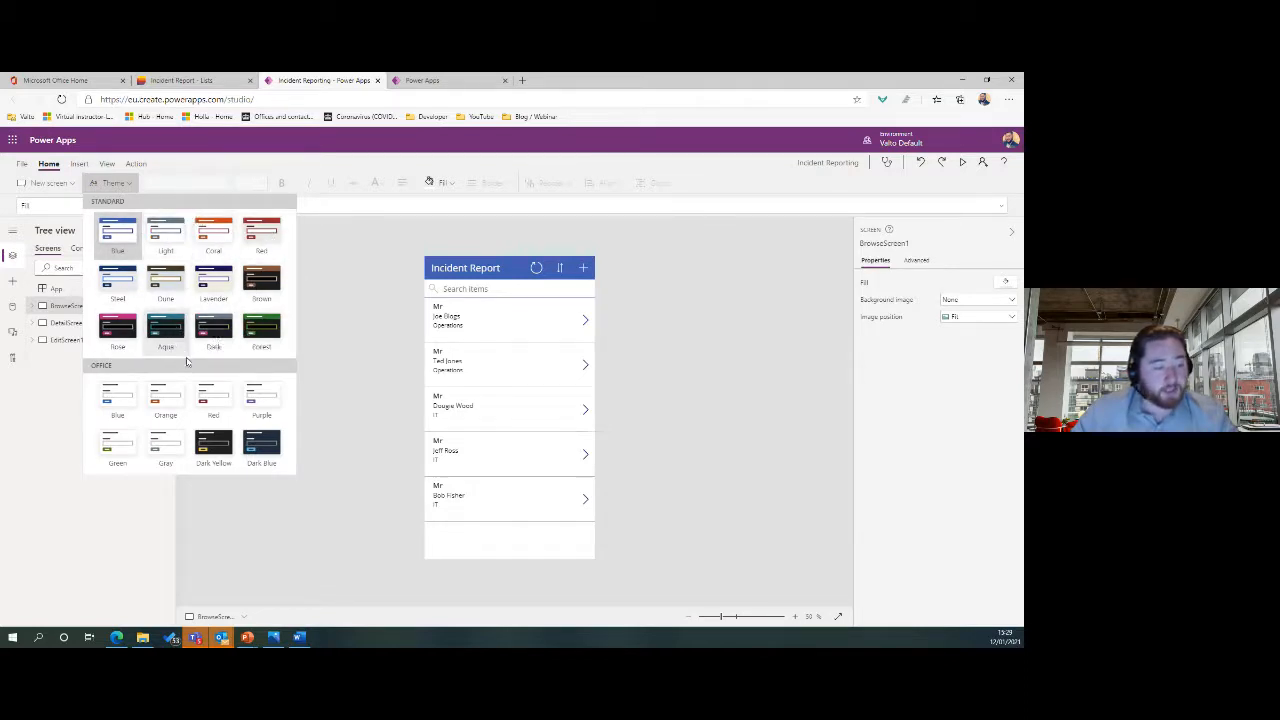
left_click(117, 418)
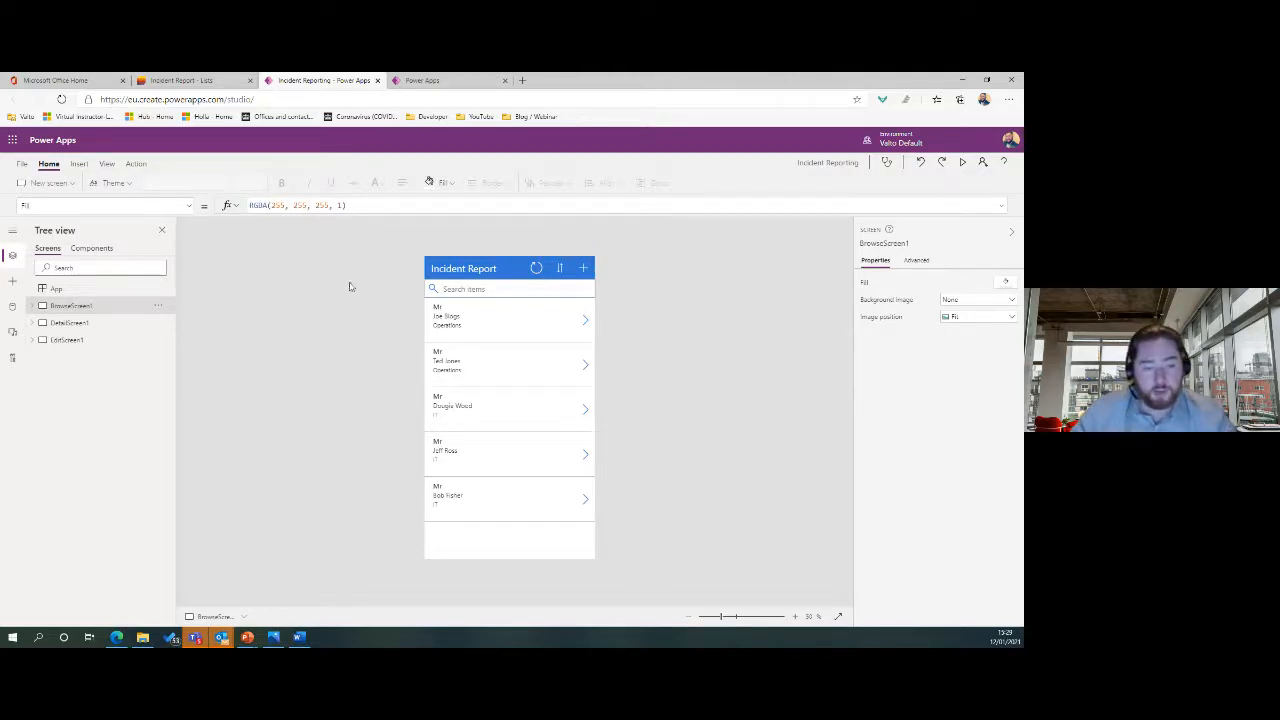
Change the gallery title label's formula from the Title field to ThisItem.Name.
left_click(438, 311)
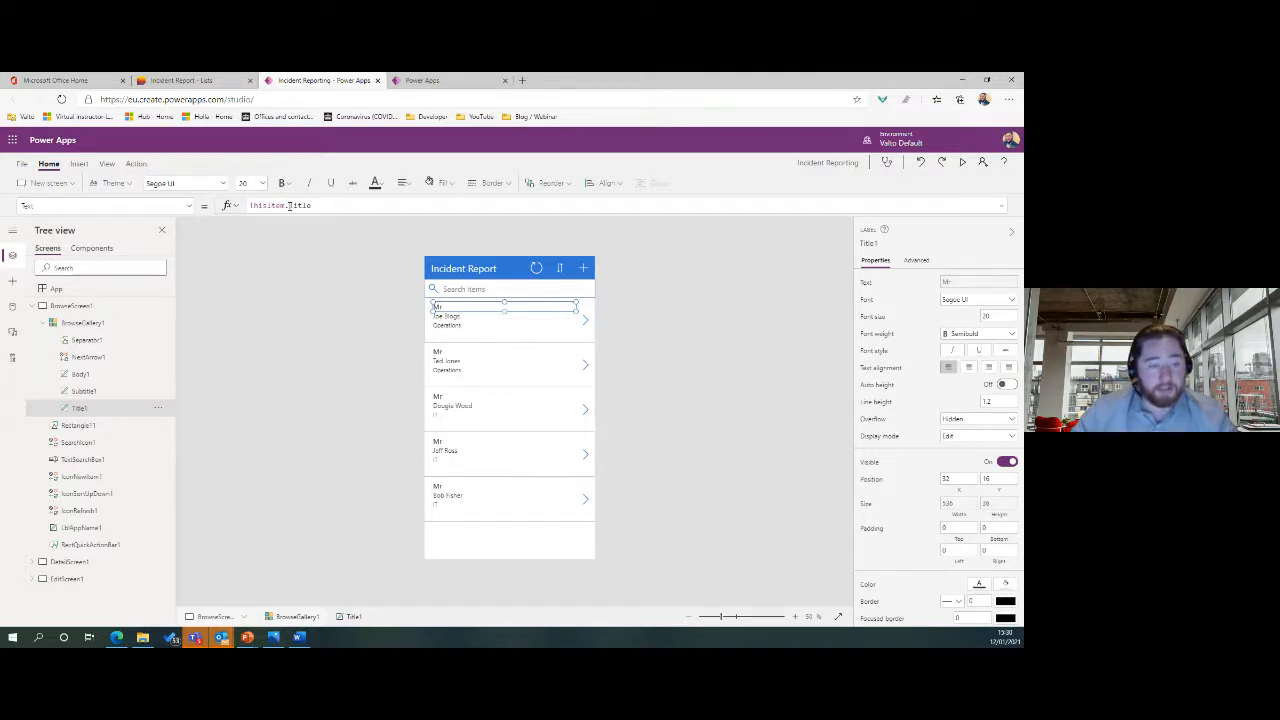
left_click(198, 80)
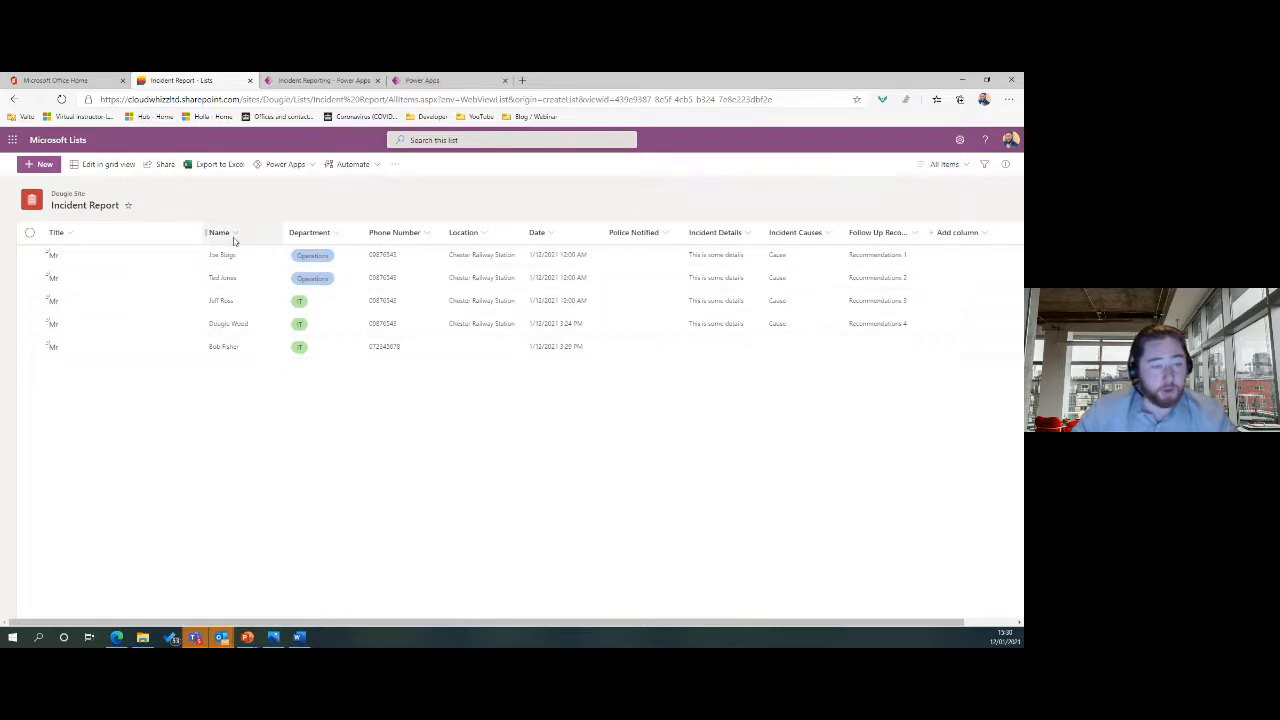
left_click(316, 80)
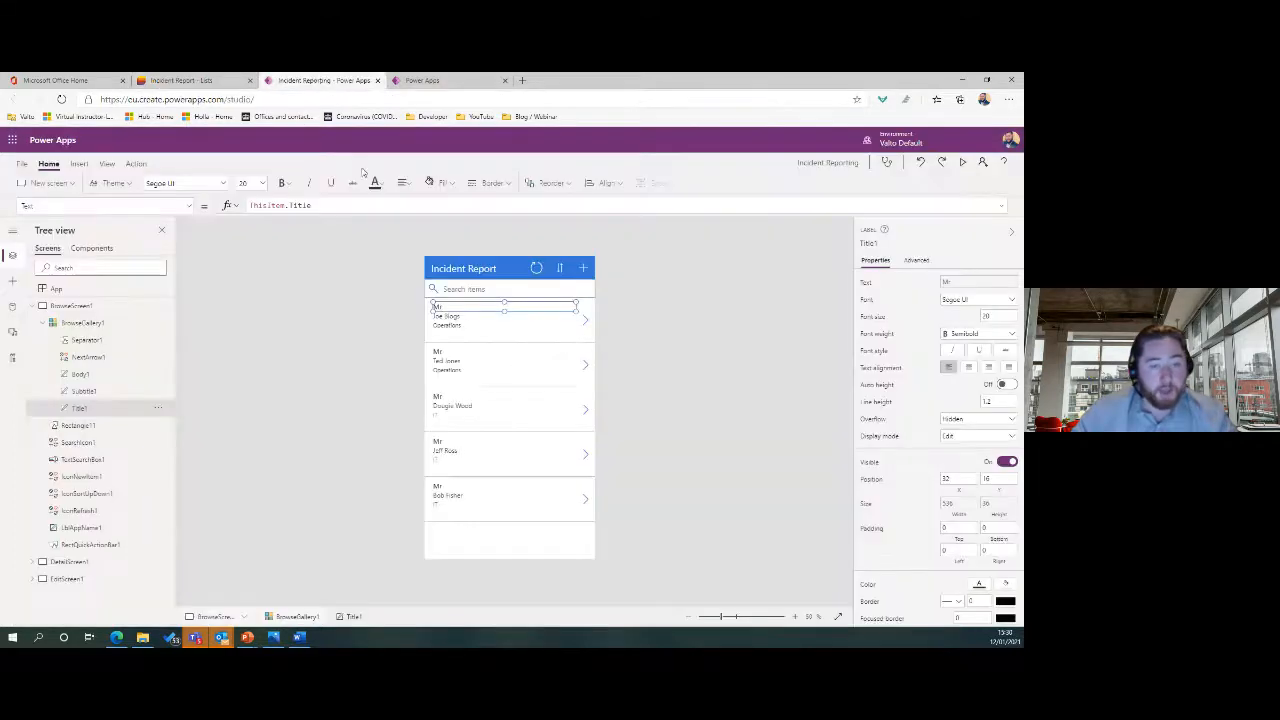
double_click(297, 204)
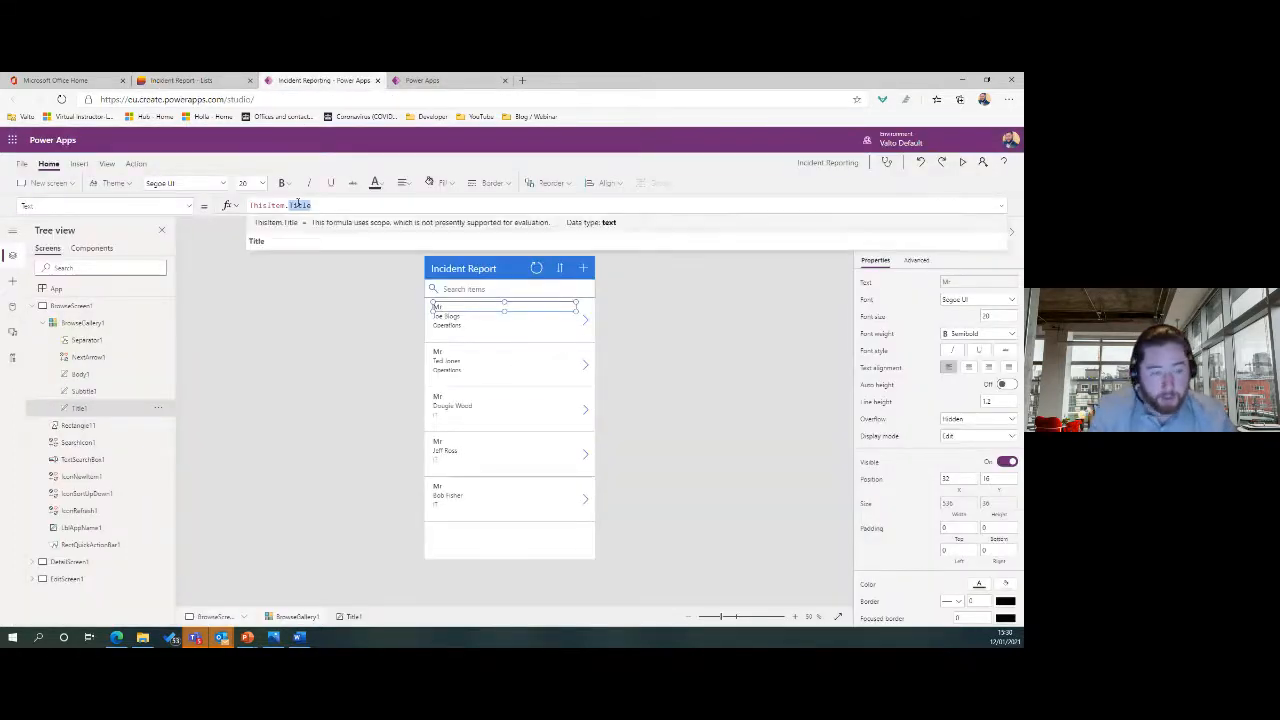
key("BackSpace")
type("nam")
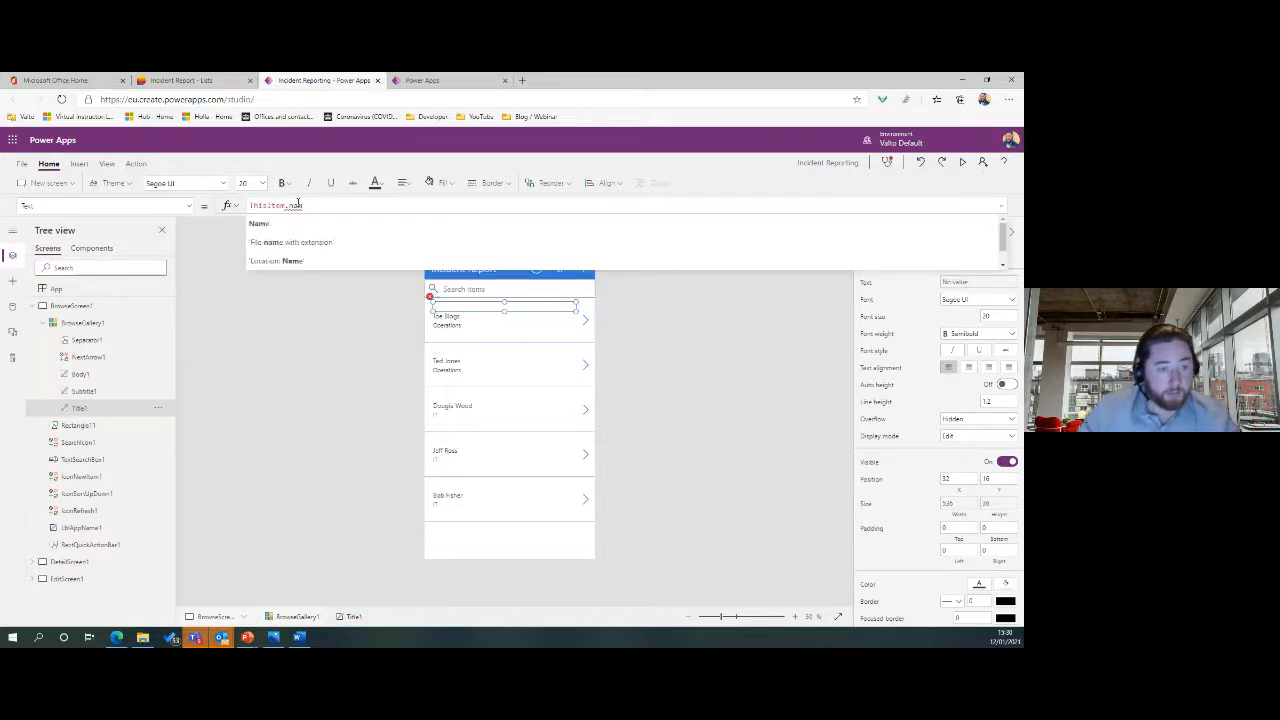
key("Tab")
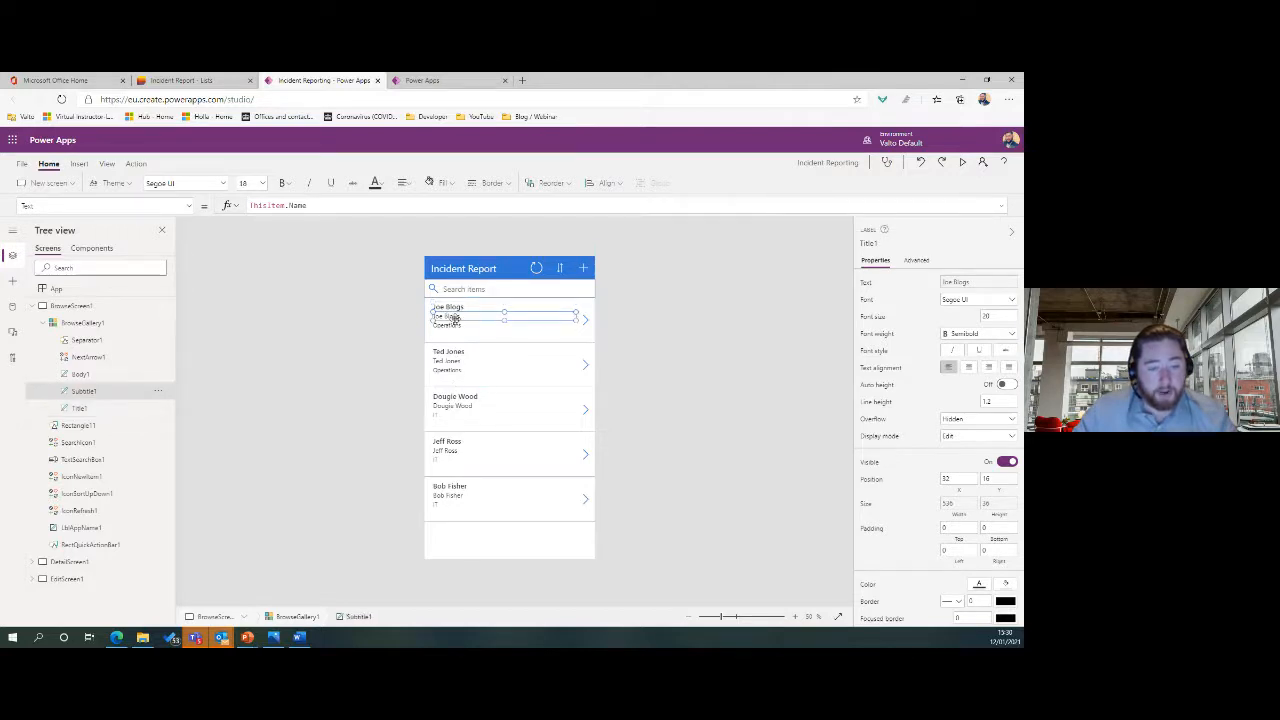
Set the subtitle's Text formula to ThisItem.Department.Value.
left_click(193, 79)
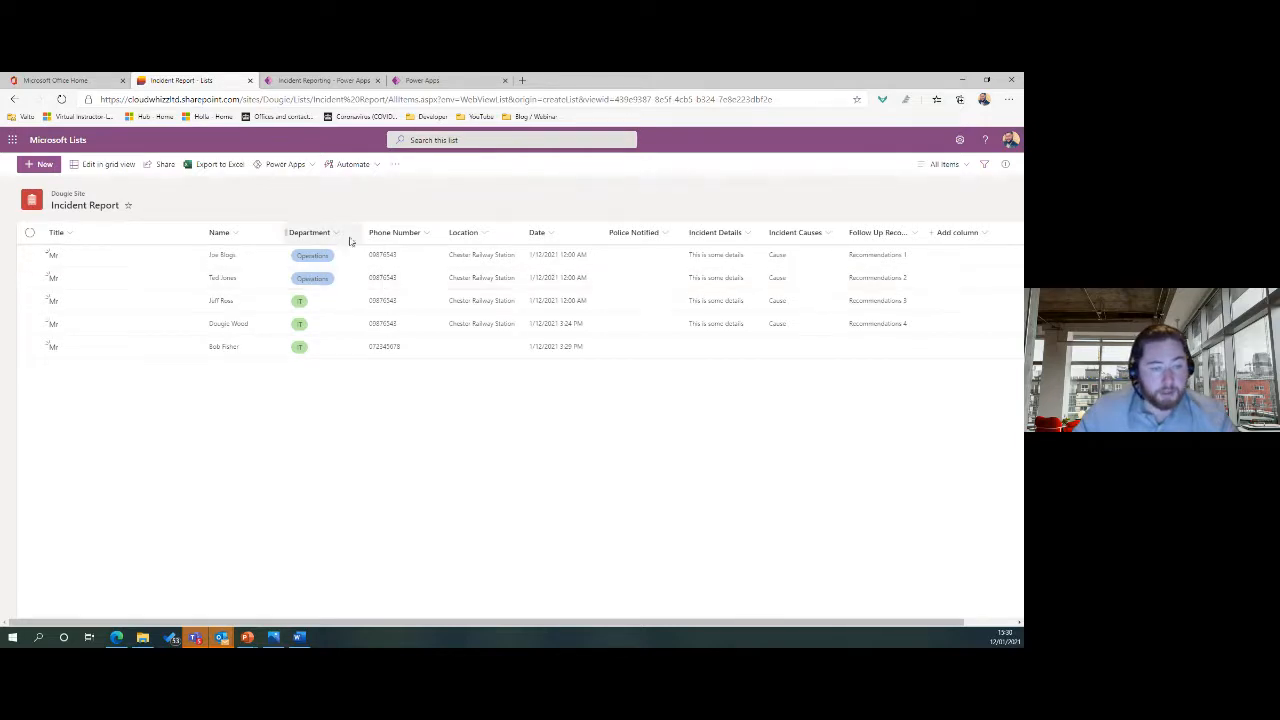
left_click(322, 80)
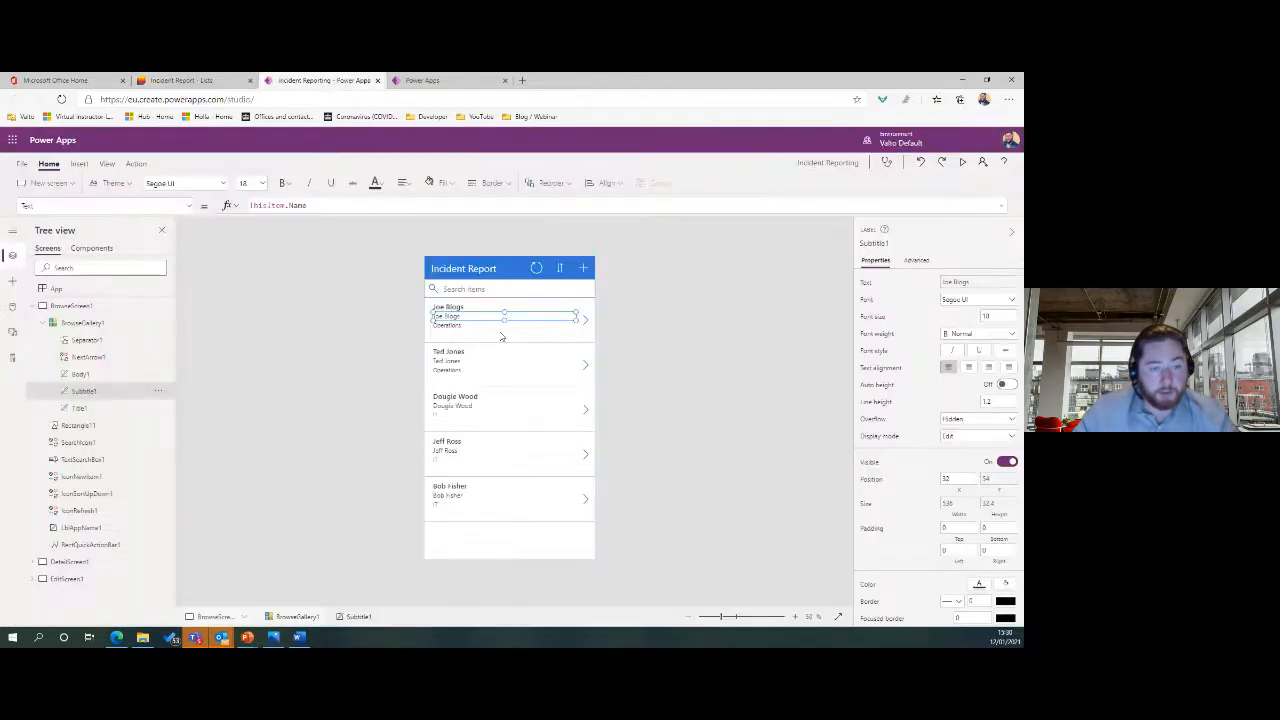
double_click(300, 206)
type("dep")
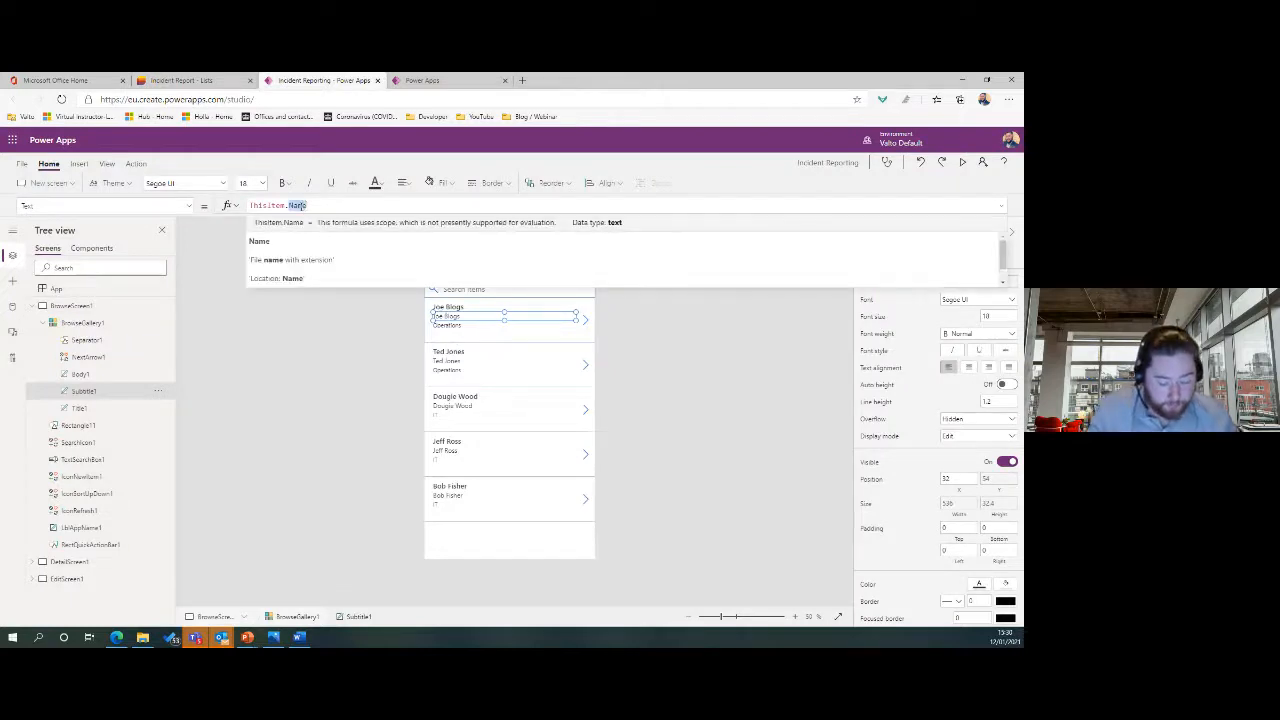
type("art")
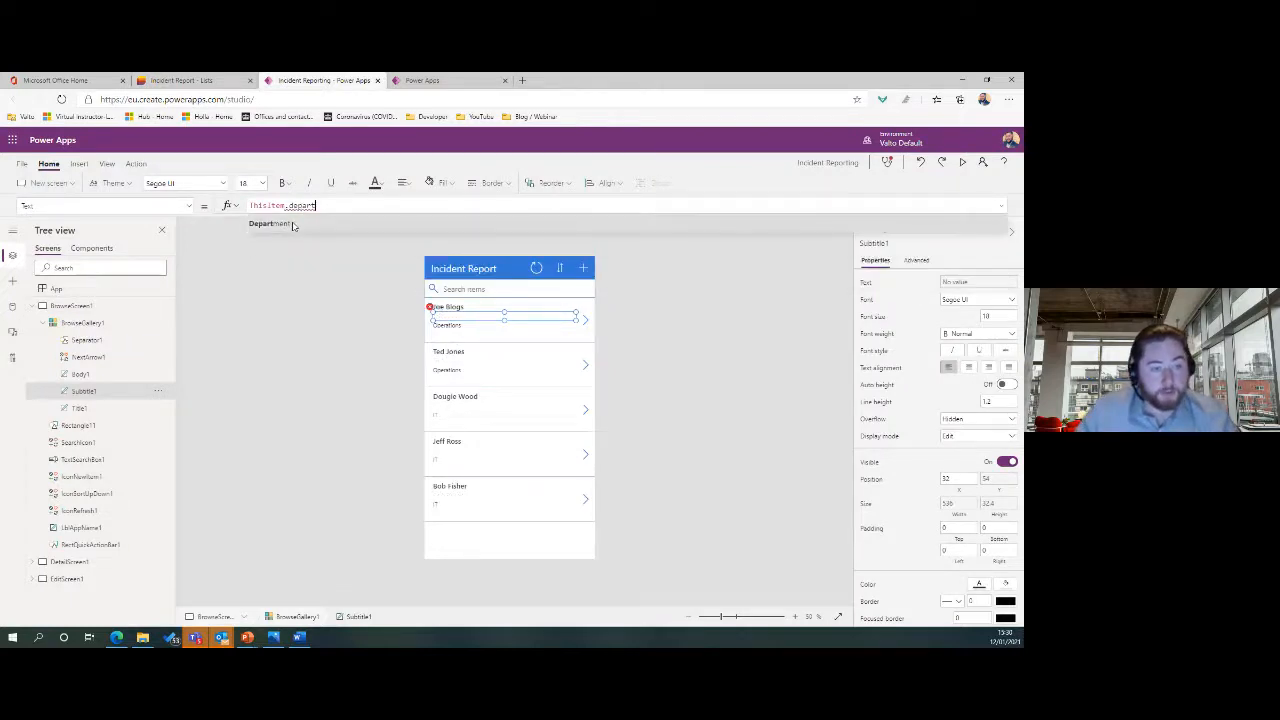
left_click(292, 223)
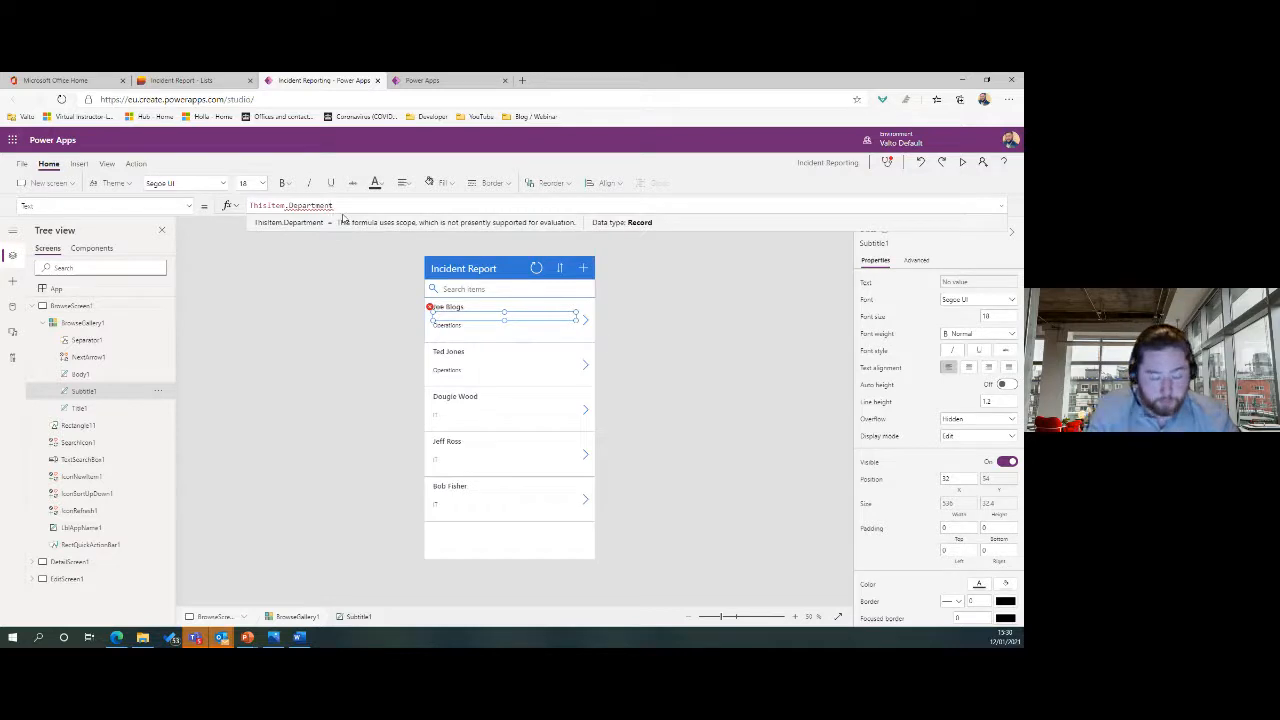
type(".")
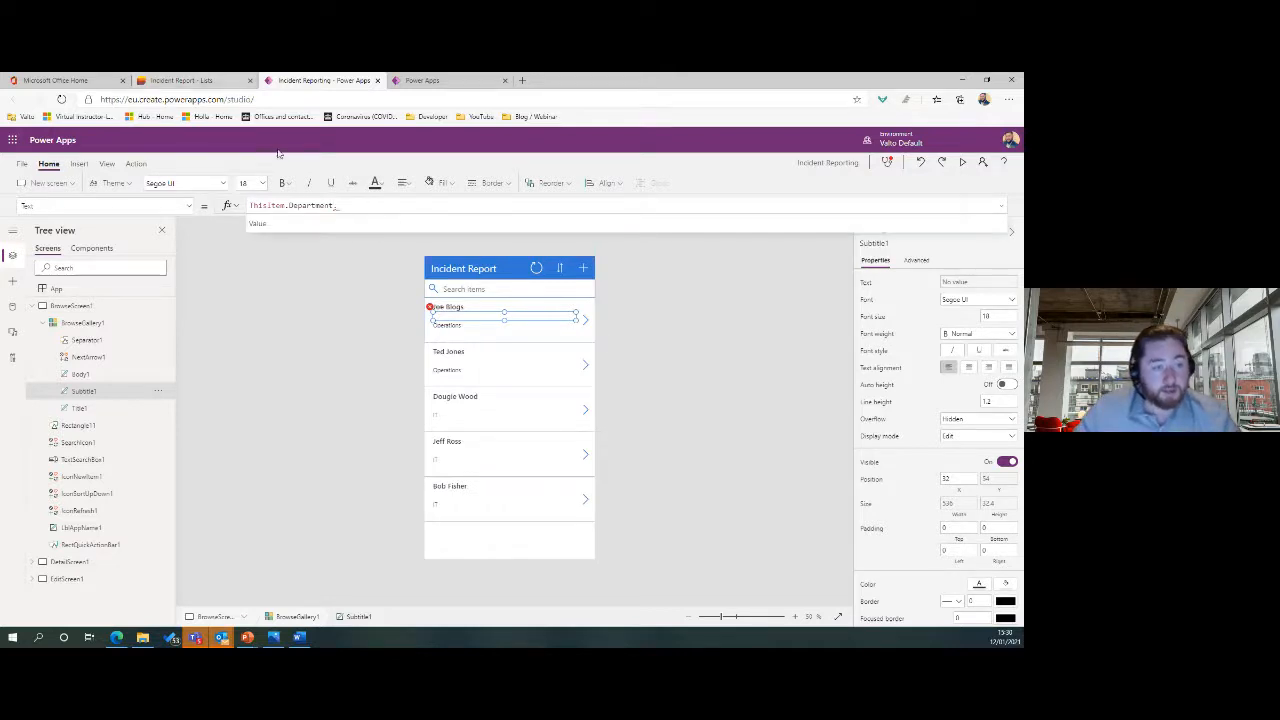
left_click(195, 80)
left_click(320, 80)
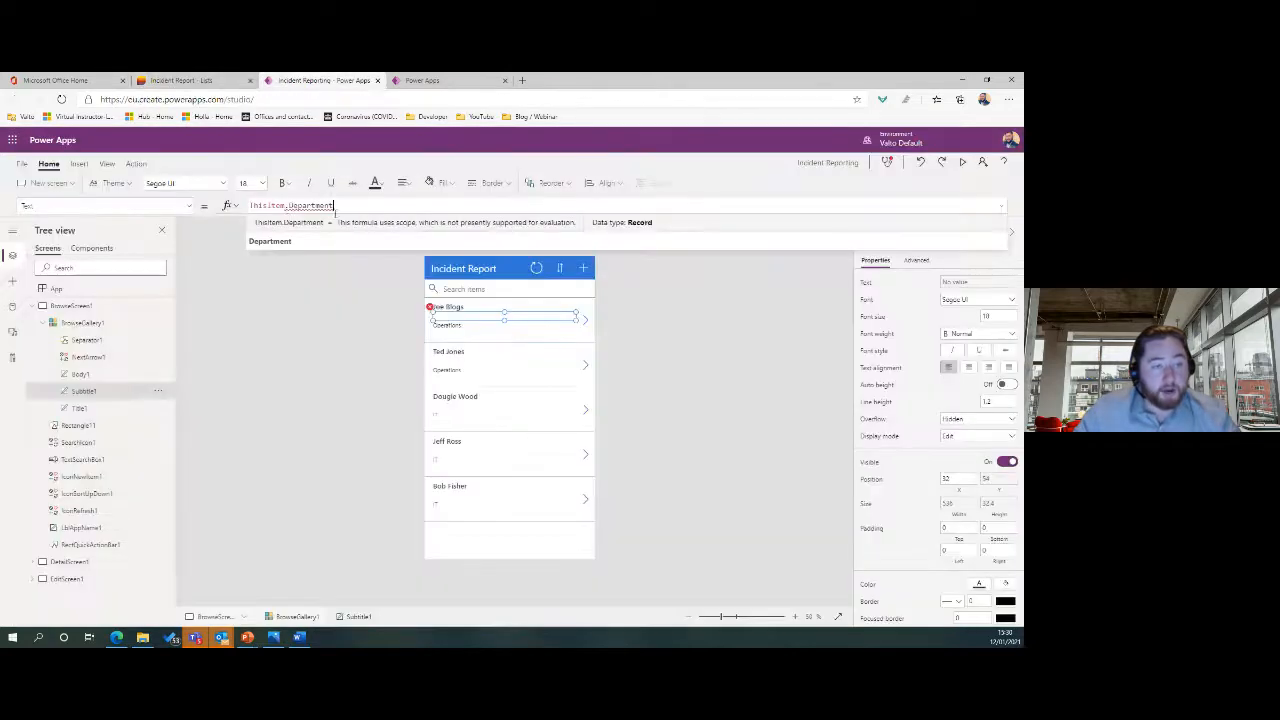
mouse_move(294, 207)
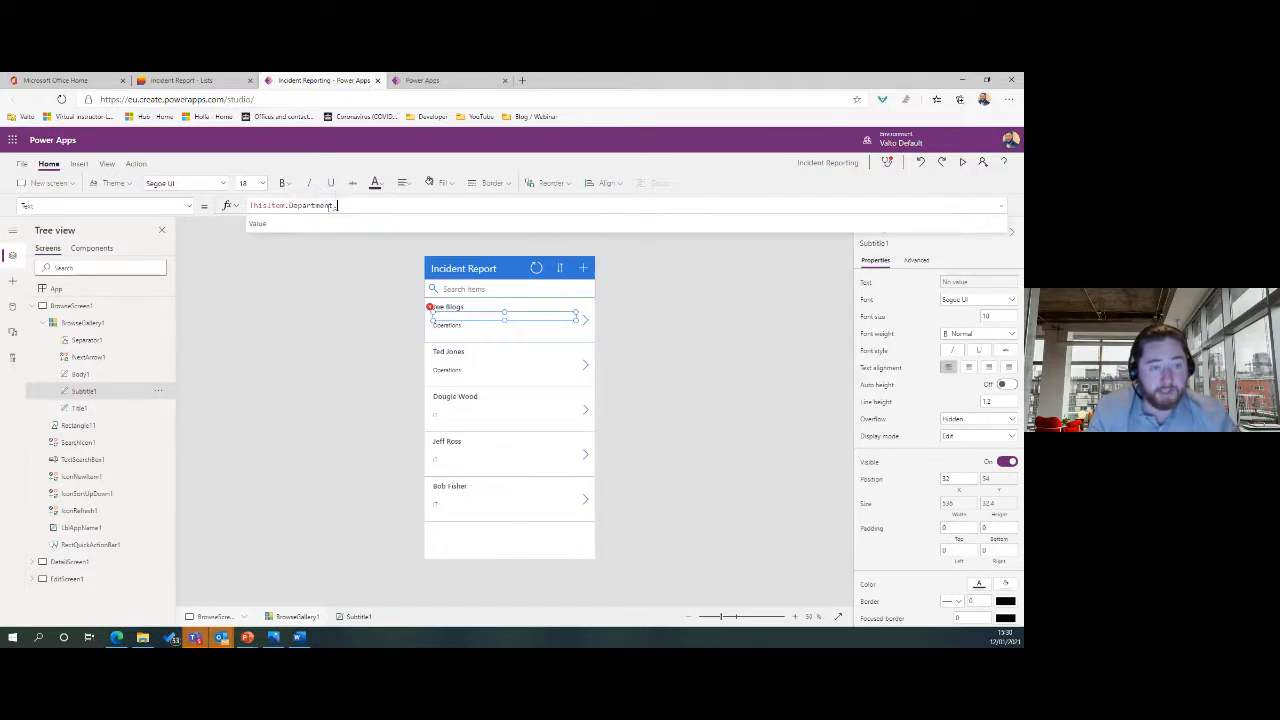
left_click(260, 226)
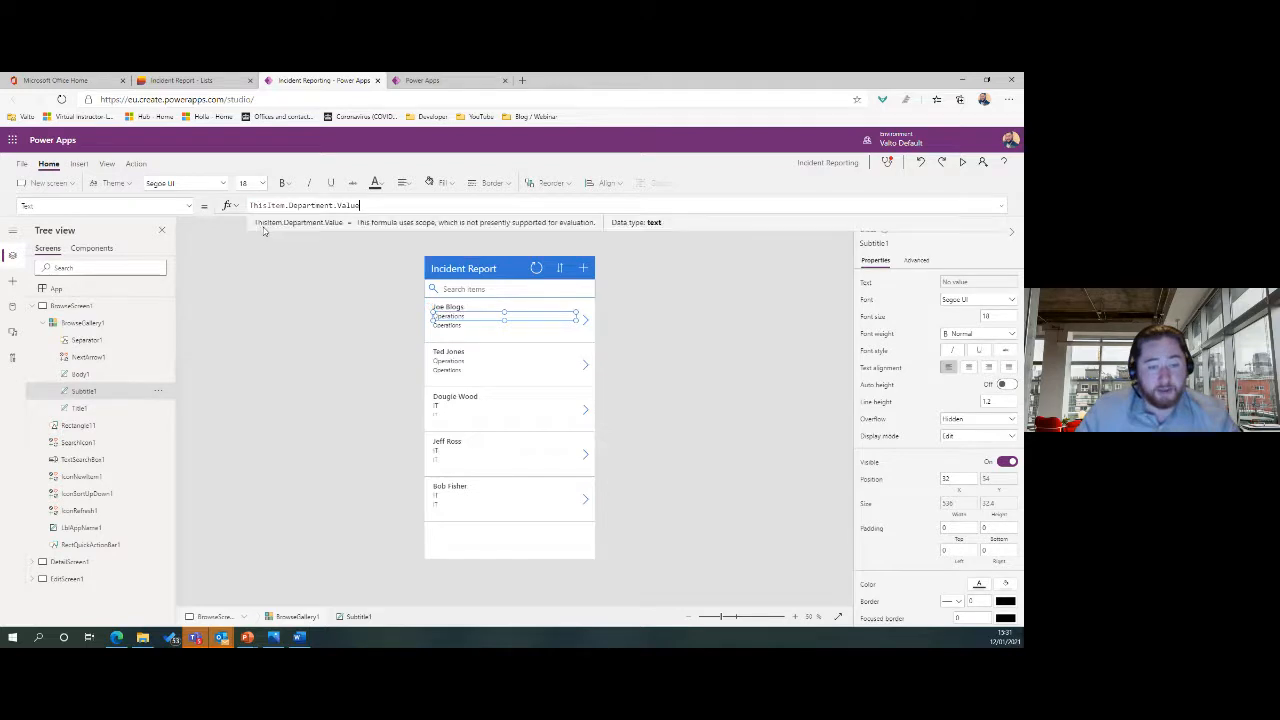
left_click(447, 332)
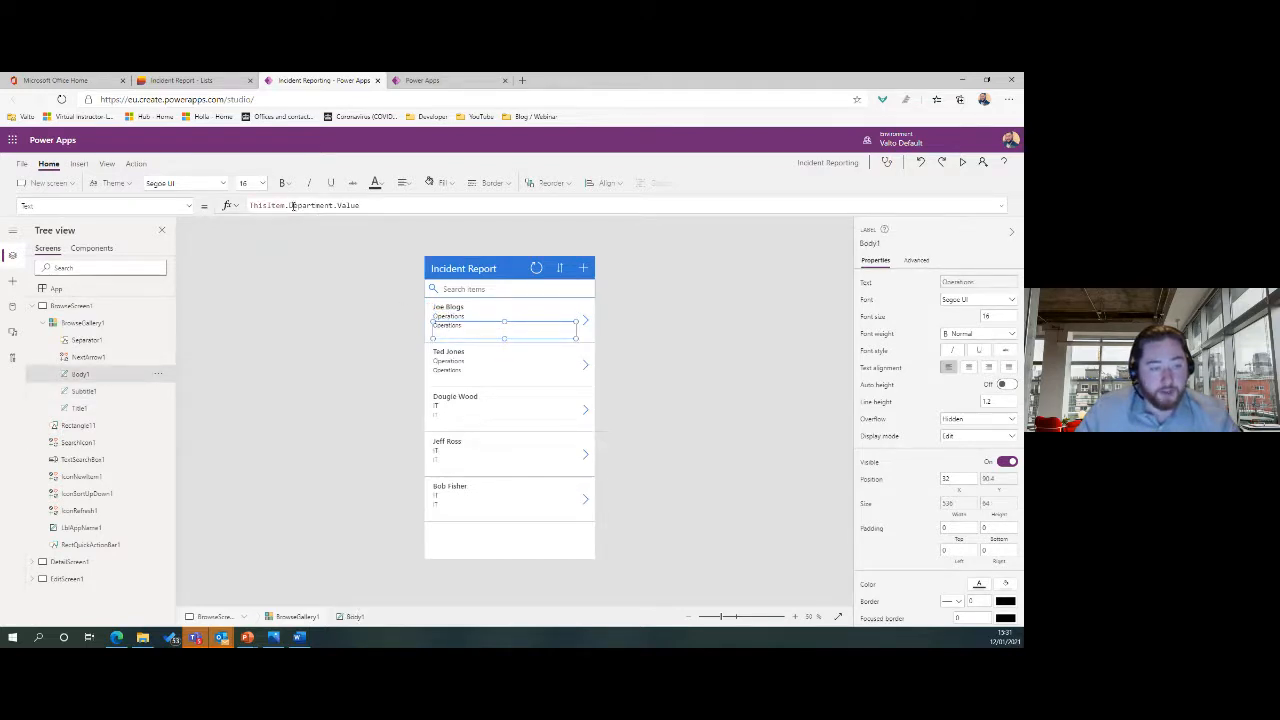
Trim the third line's Text formula back to ThisItem.
left_click(292, 205)
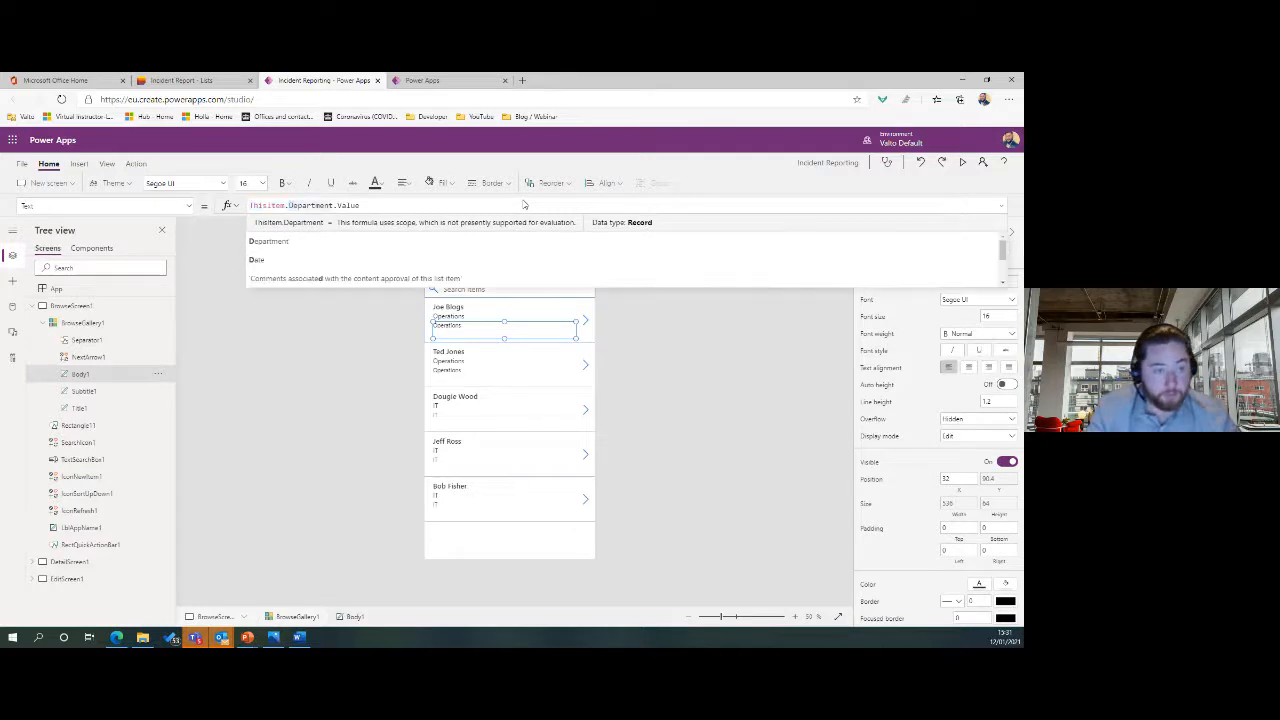
key("Left")
key("Delete")
key("Delete")
key("Delete")
key("Delete")
key("Delete")
key("Delete")
key("Delete")
key("Delete")
key("Delete")
key("Delete")
key("Delete")
key("Delete")
key("Delete")
key("Delete")
key("Delete")
key("Delete")
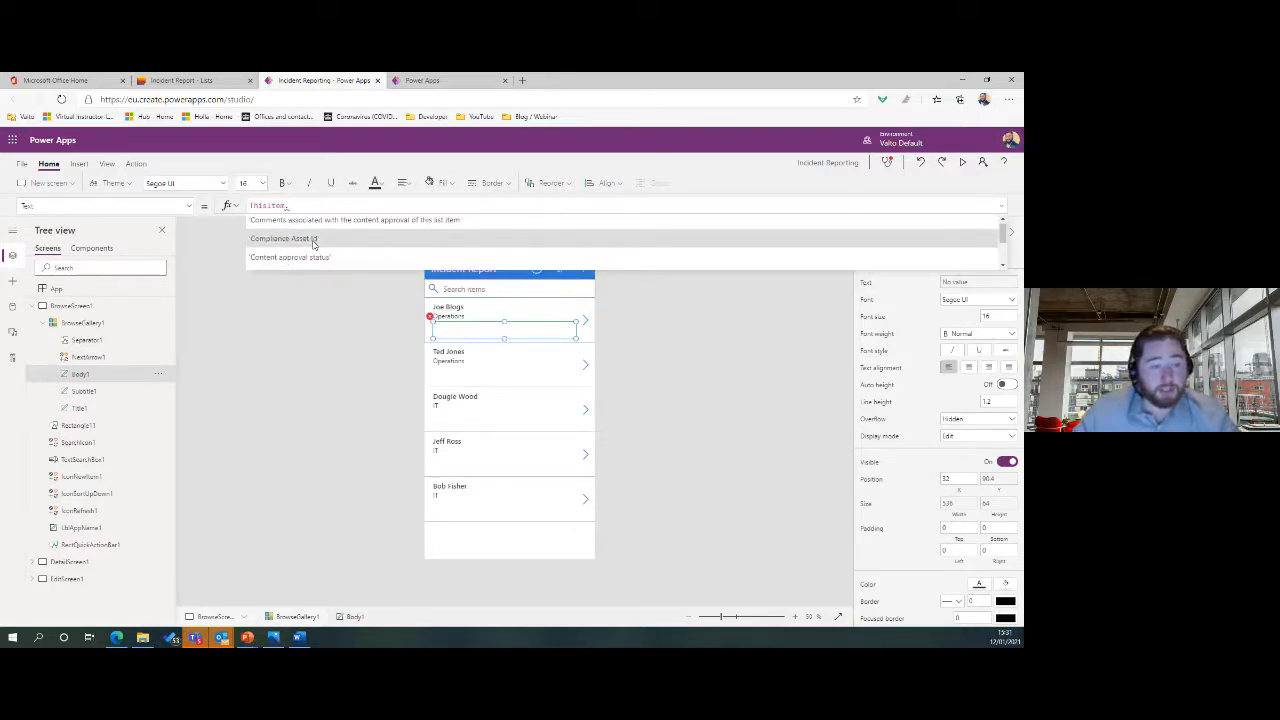
scroll(313, 243, "down", 1)
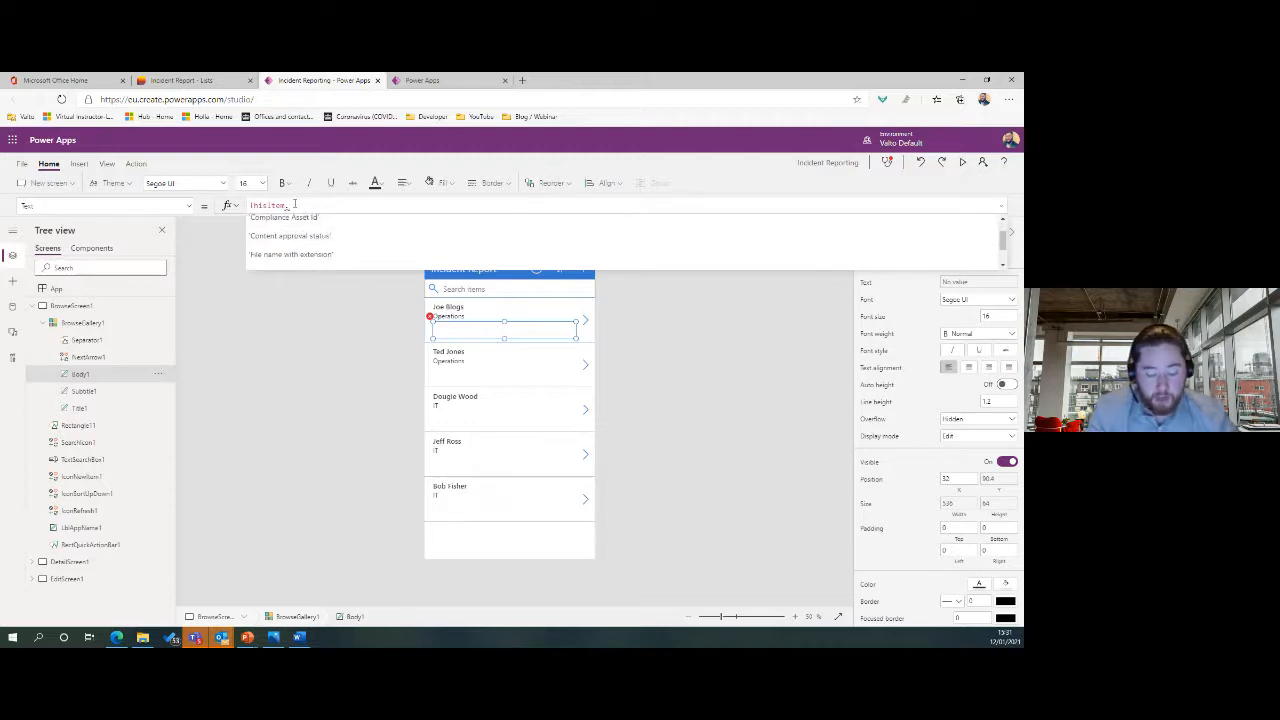
key("BackSpace")
type(".")
Complete the third line's formula with the Phone Number field from IntelliSense.
scroll(313, 238, "down", 3)
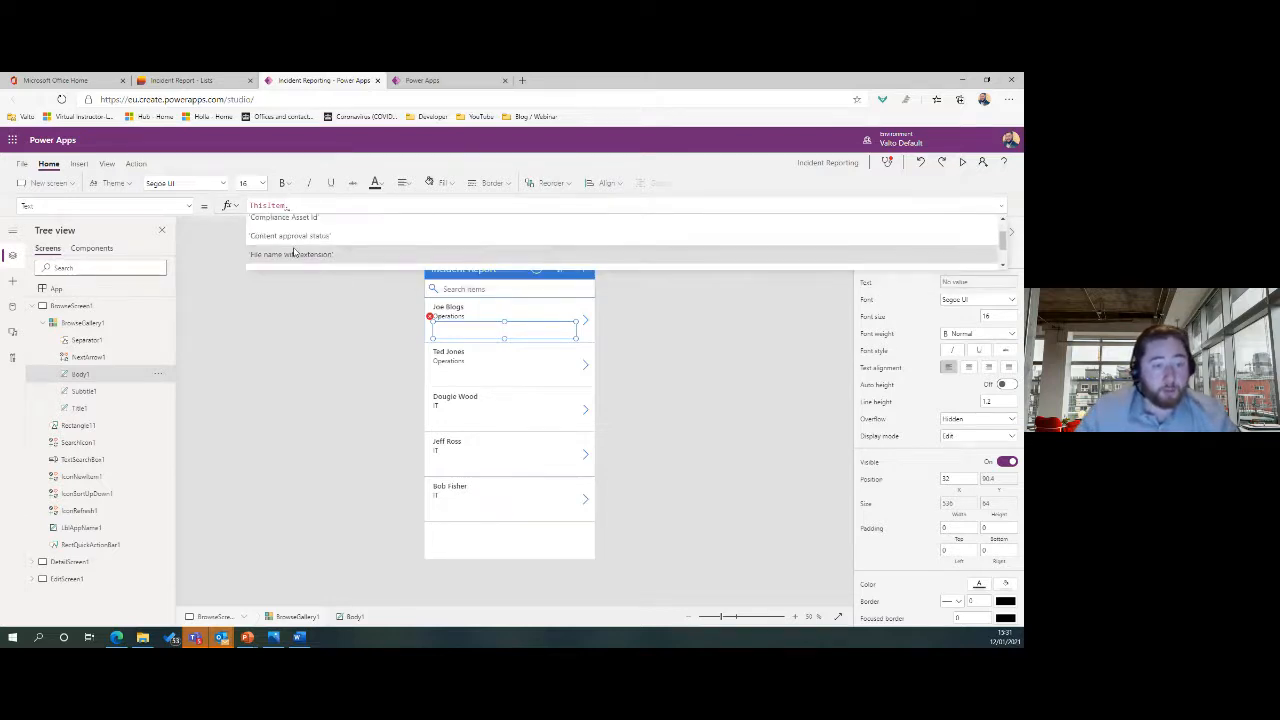
scroll(313, 238, "down", 2)
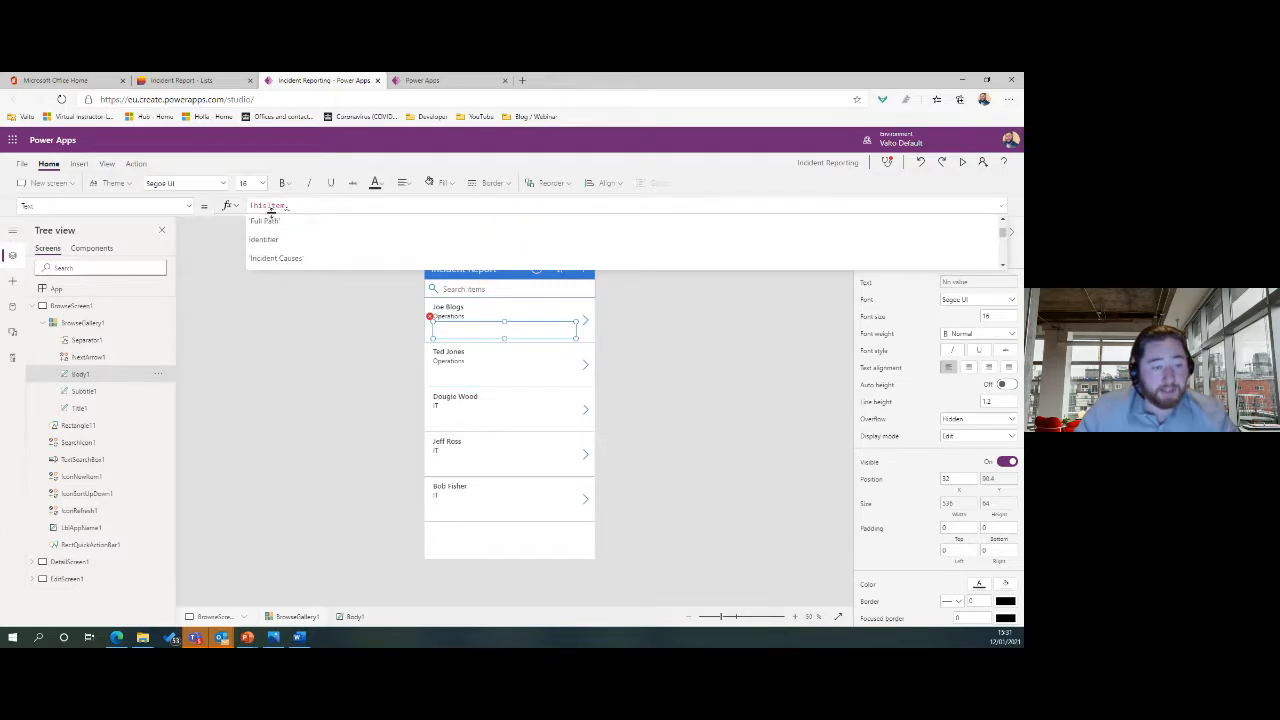
scroll(329, 239, "down", 5)
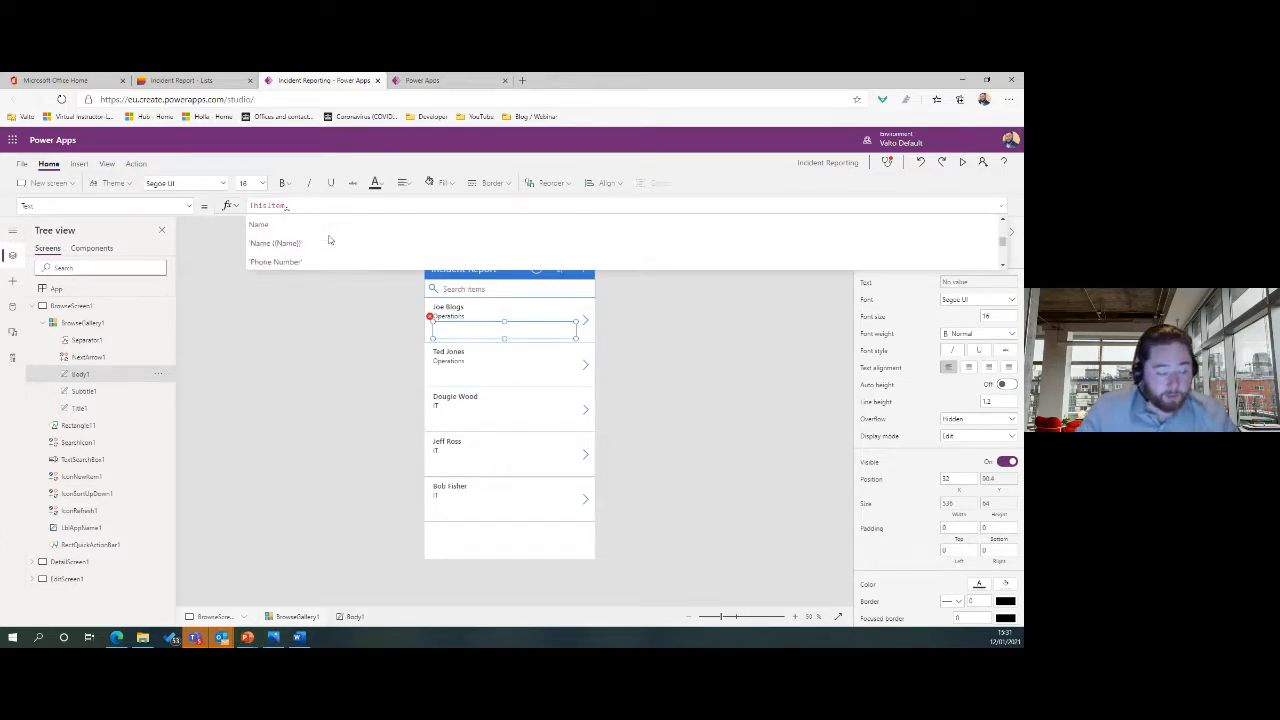
type("co")
key("BackSpace")
key("BackSpace")
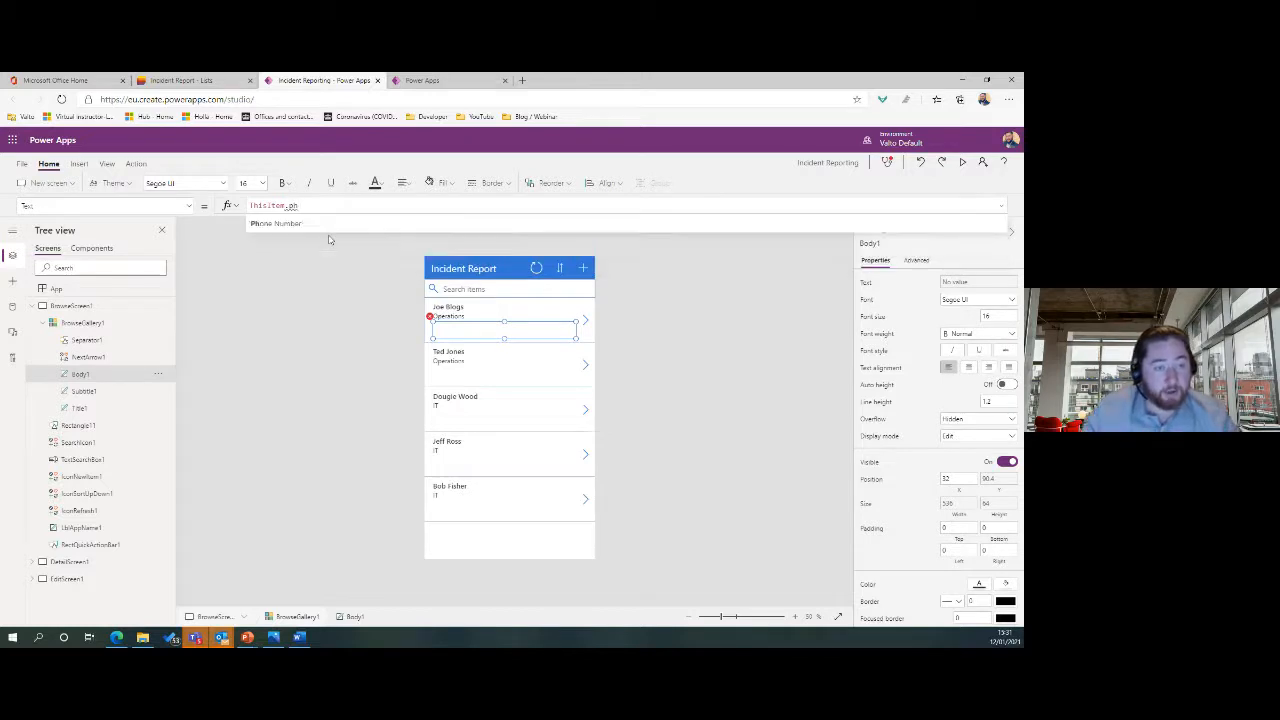
type("ph")
left_click(288, 229)
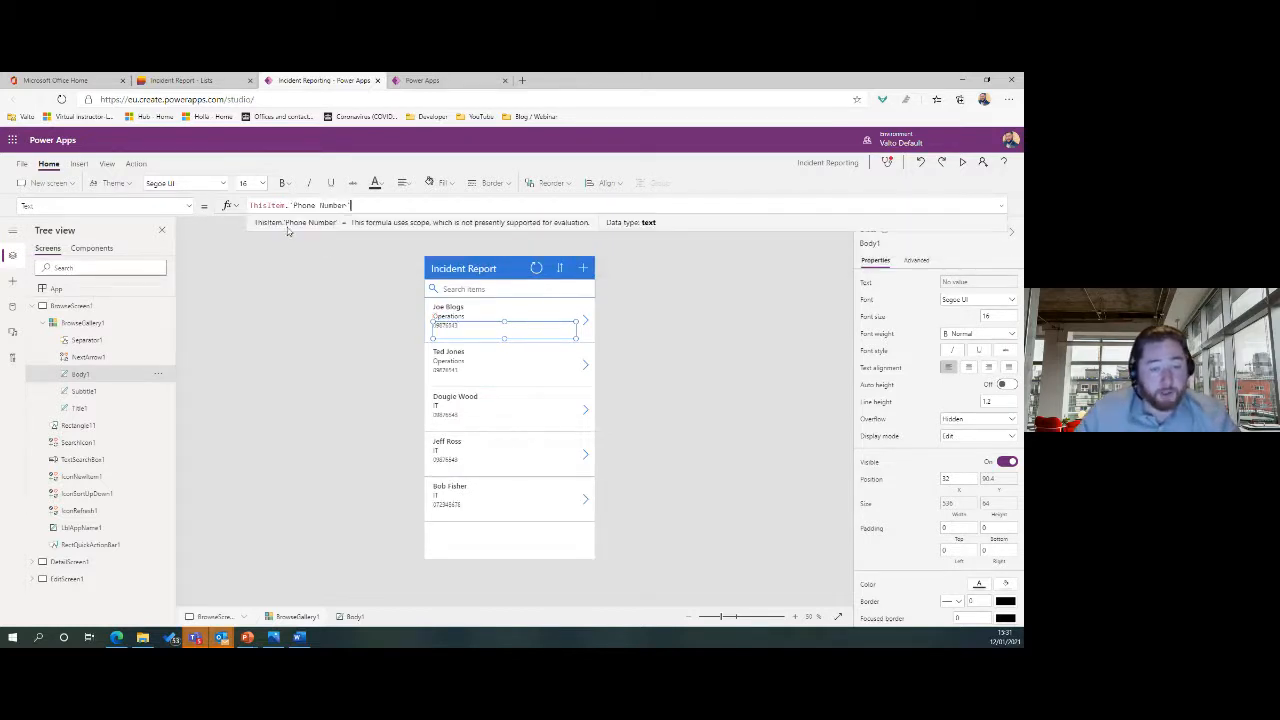
left_click(671, 394)
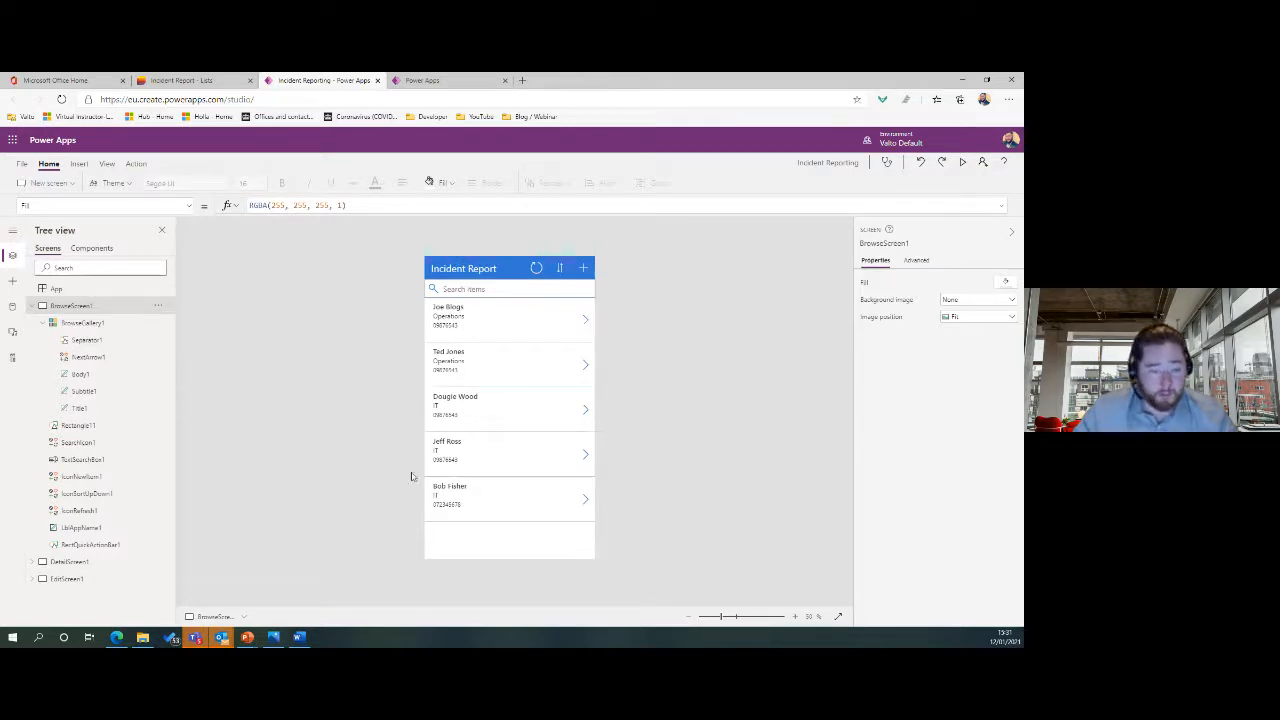
left_click(32, 305)
On DetailScreen1, delete the Location Country/Region, State, City and Postal Code cards.
left_click(75, 325)
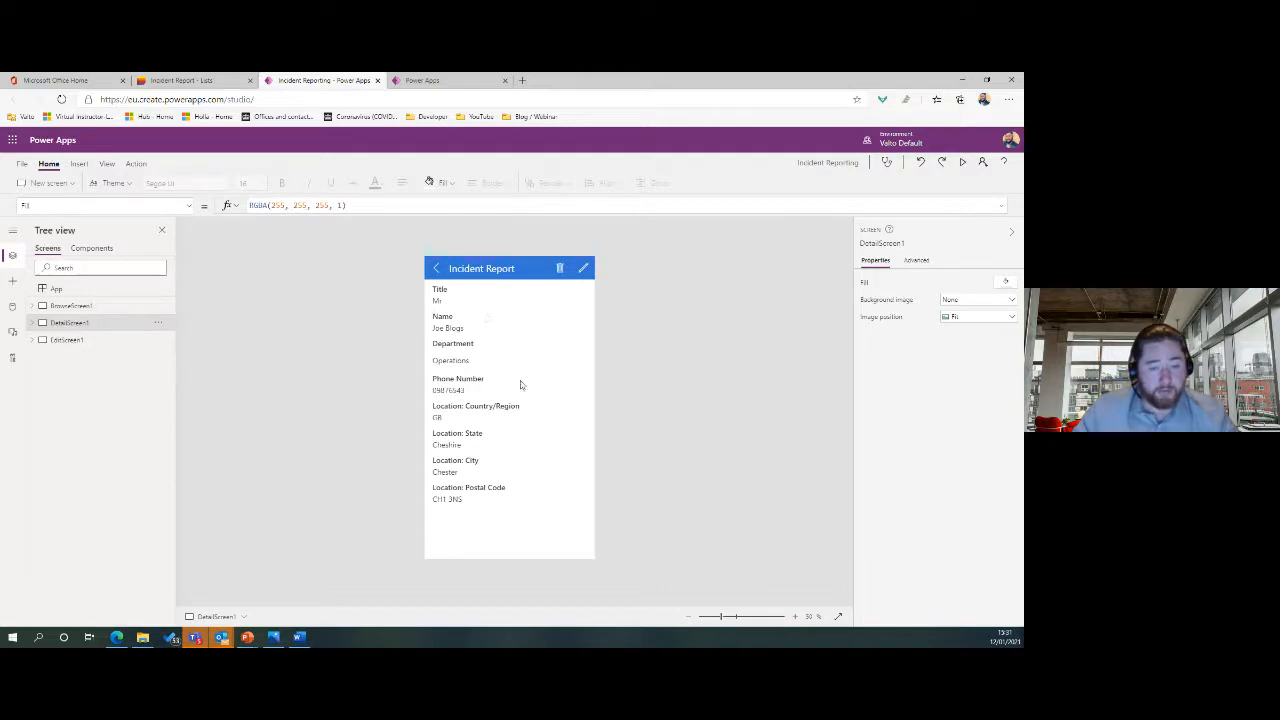
left_click(531, 412)
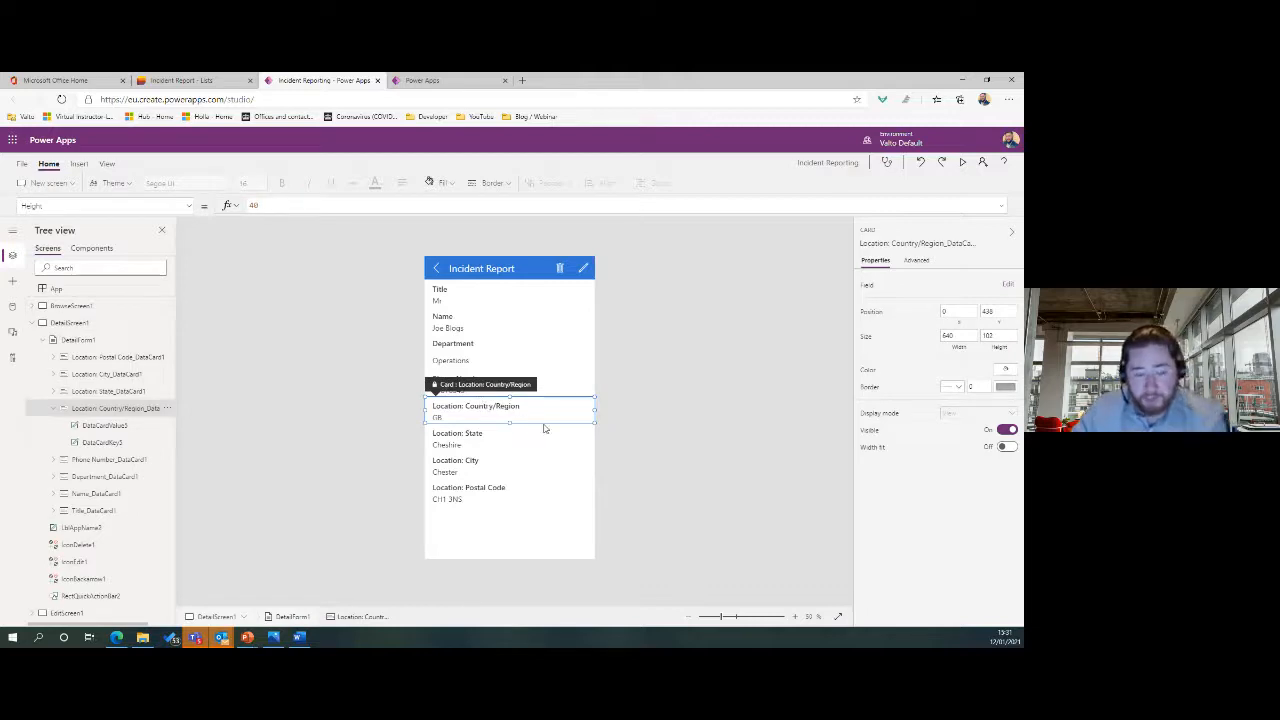
key("Delete")
left_click(499, 418)
key("Delete")
left_click(514, 417)
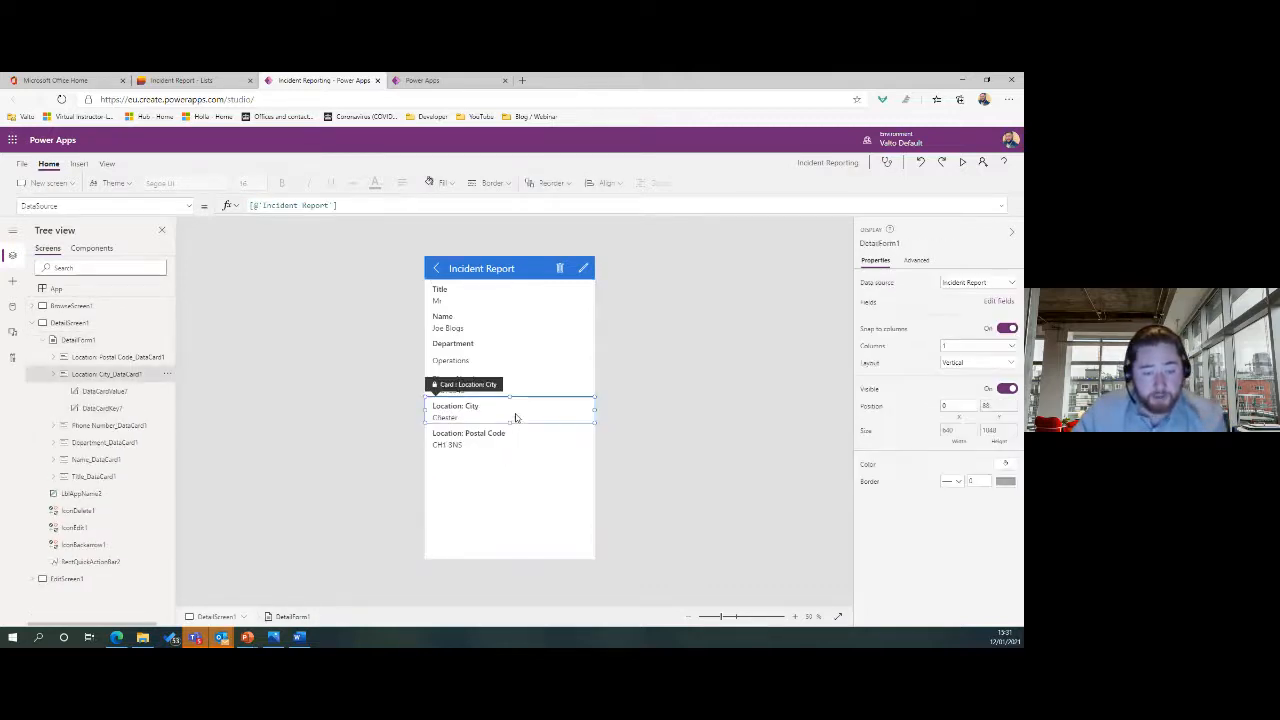
key("Delete")
left_click(516, 417)
key("Delete")
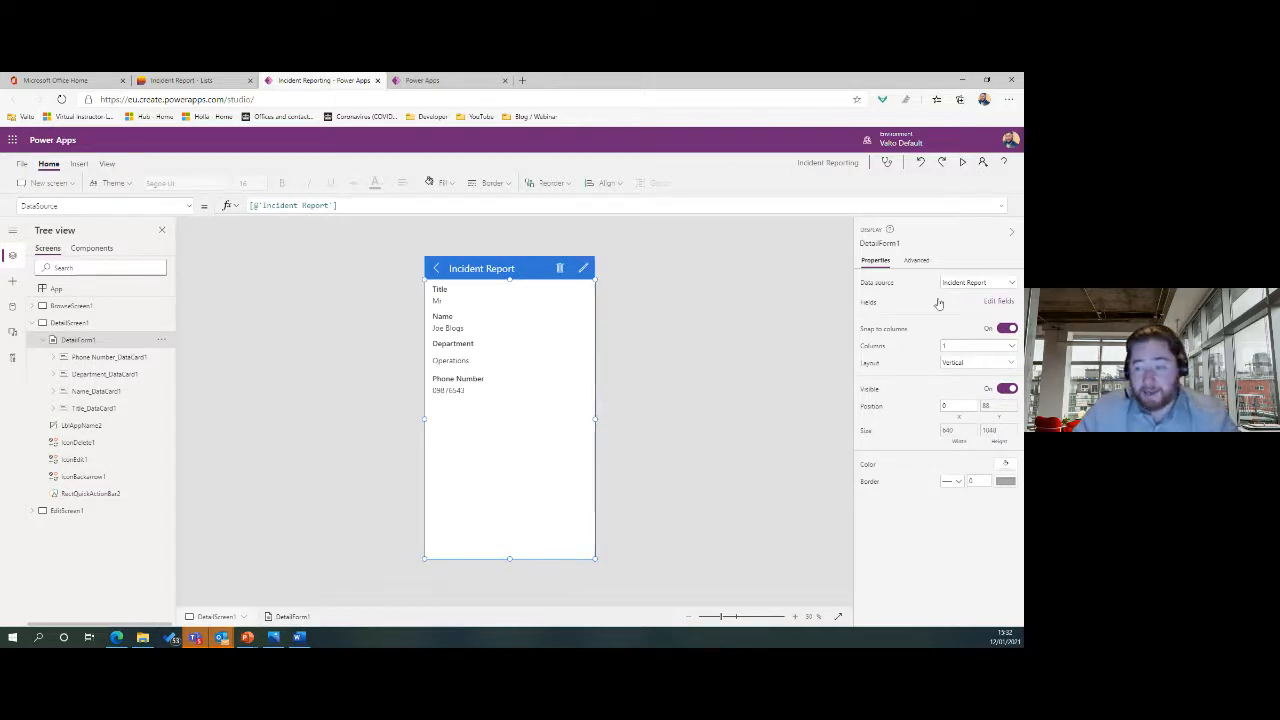
left_click(996, 302)
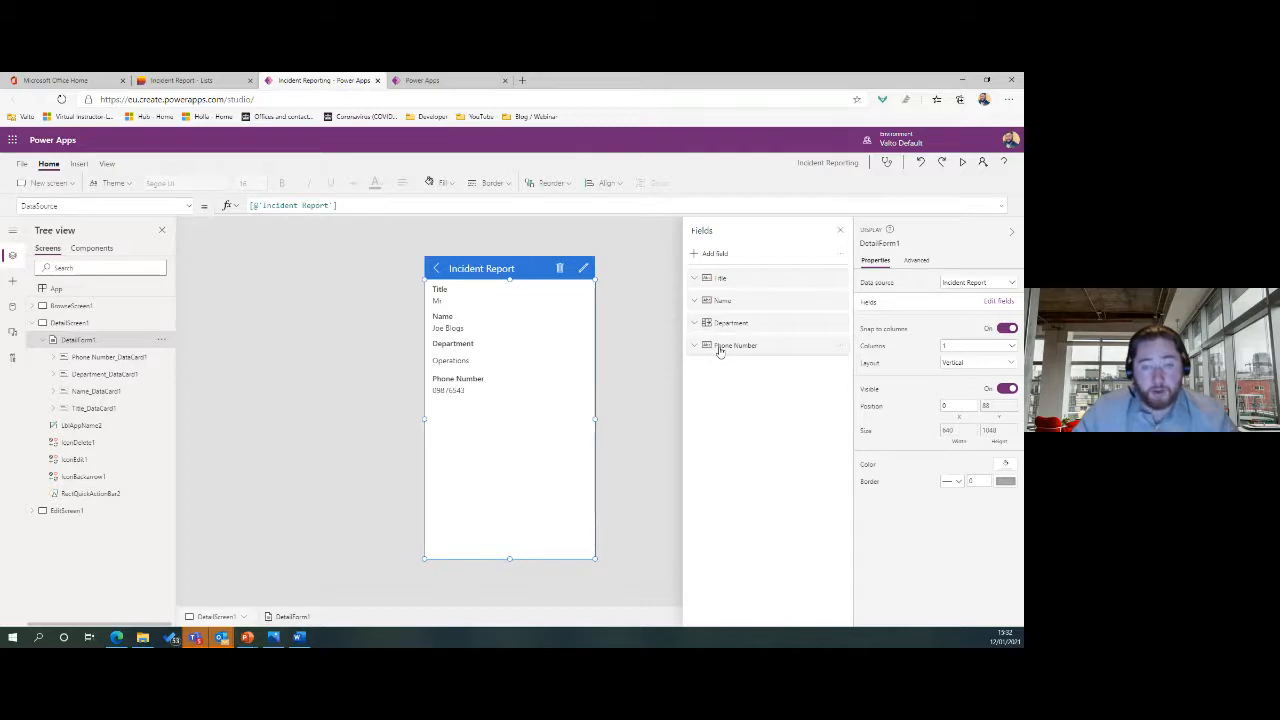
Snap the app editor and the SharePoint list window side by side.
left_click_drag(302, 87, 311, 150)
key("super+Right")
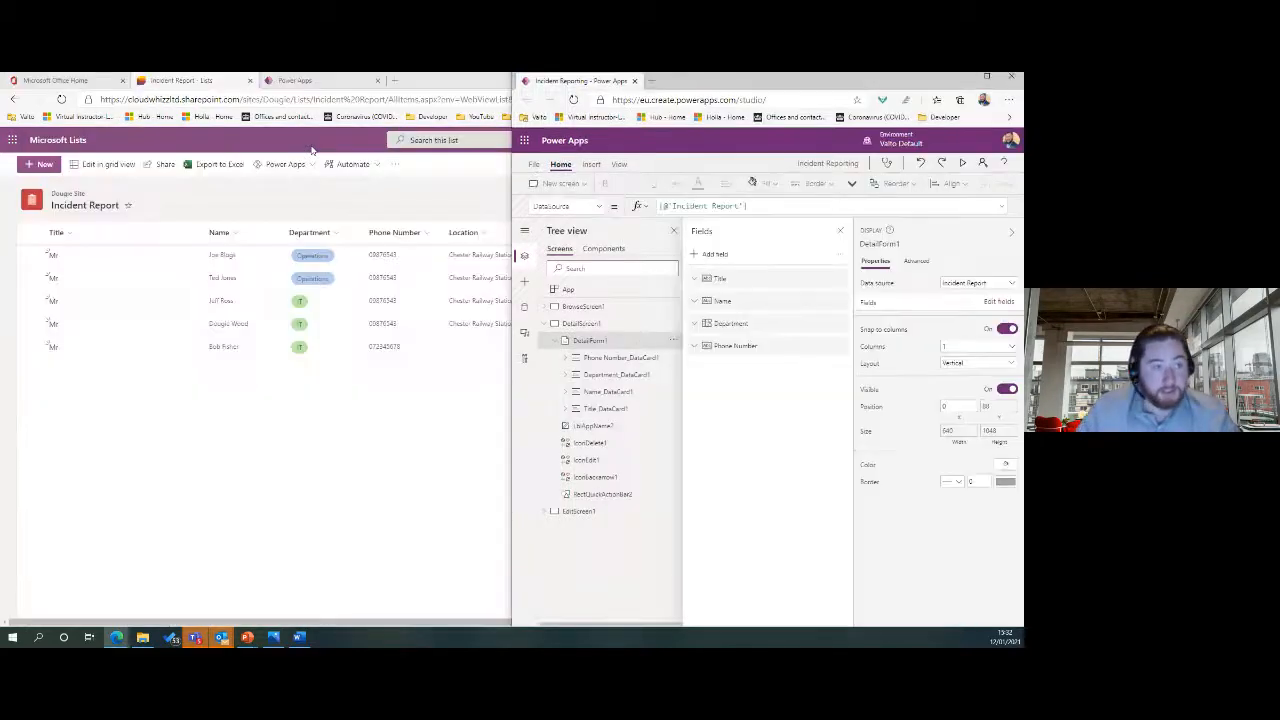
left_click(172, 477)
key("super+Left")
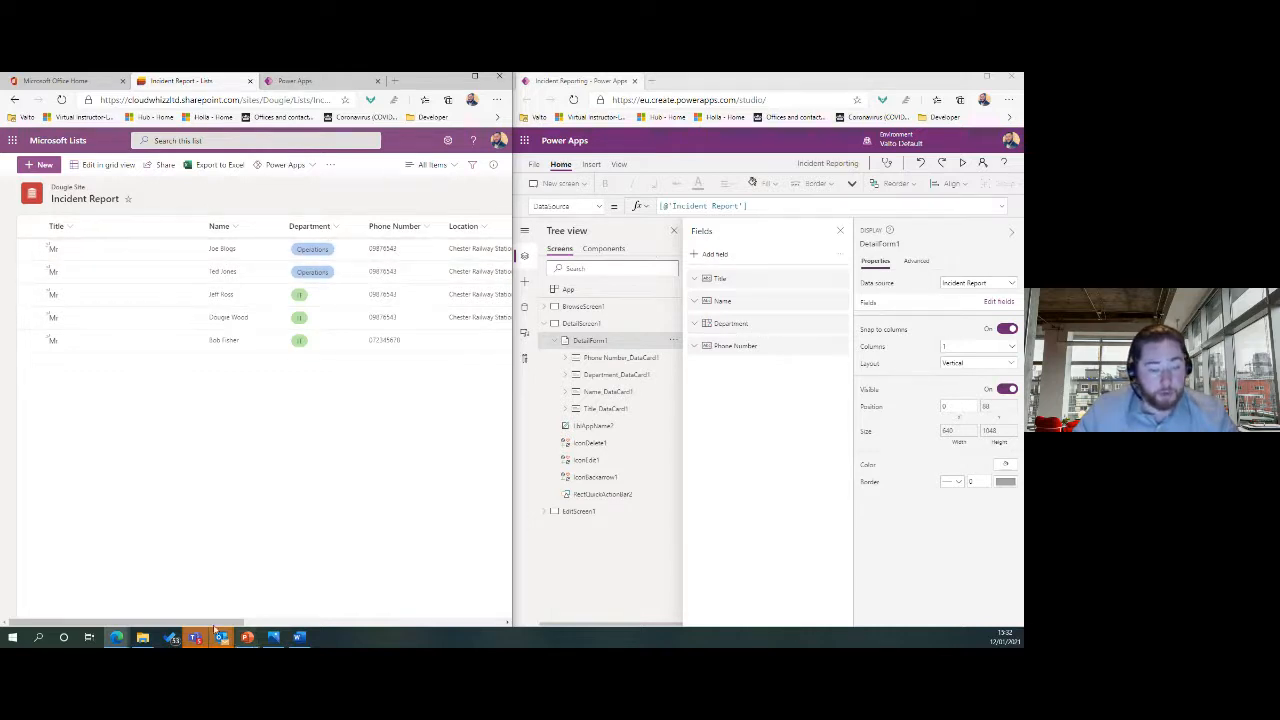
left_click_drag(217, 623, 410, 619)
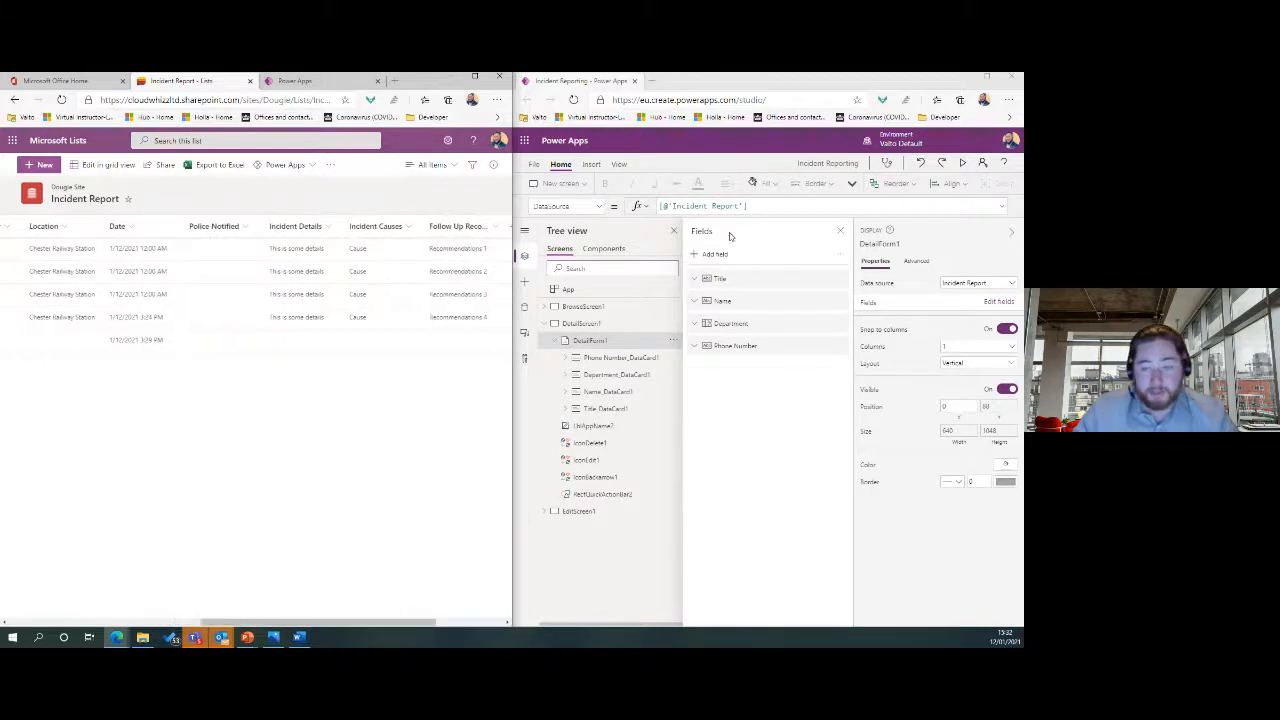
Add the Date field to the detail form.
left_click(718, 256)
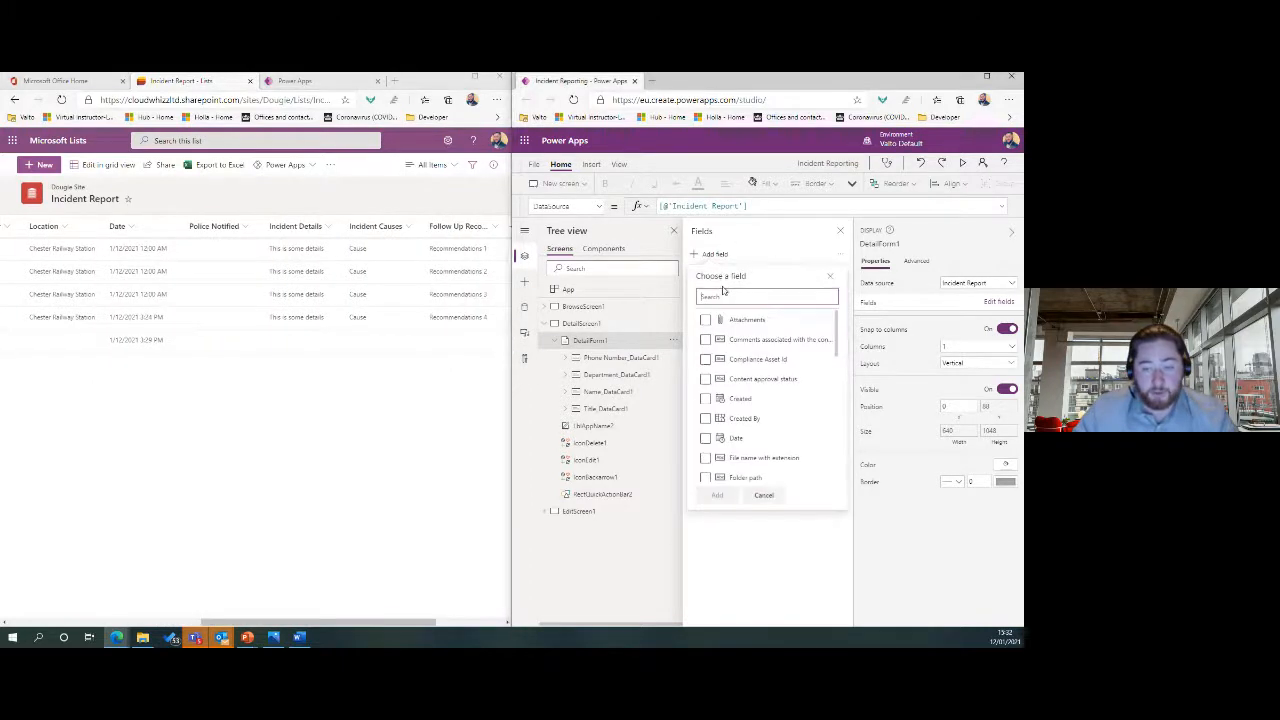
type("date")
left_click(705, 319)
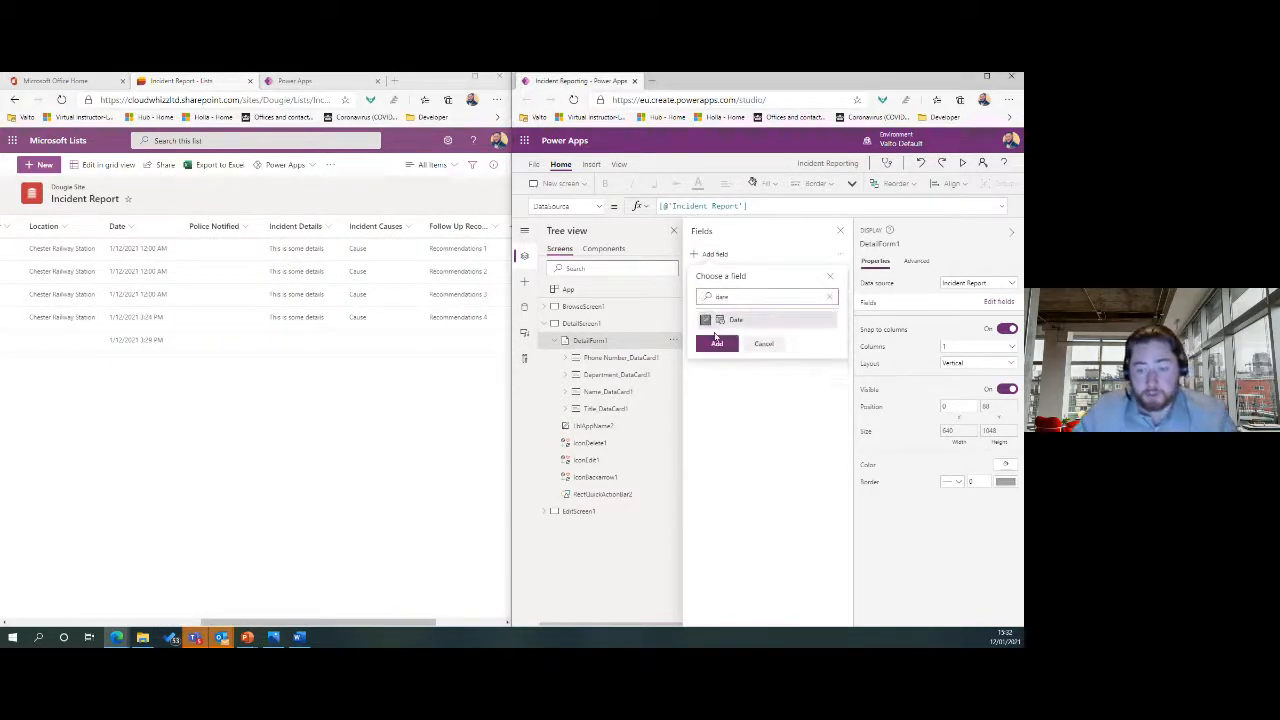
left_click(717, 344)
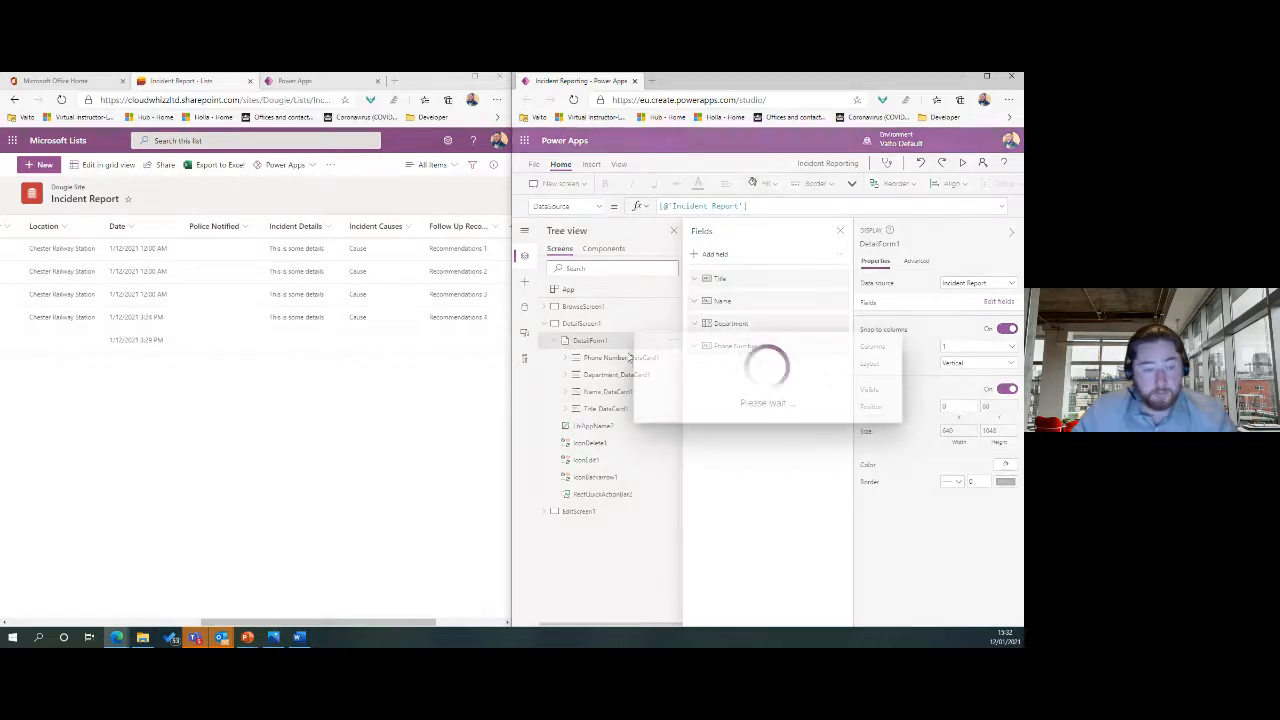
left_click(700, 370)
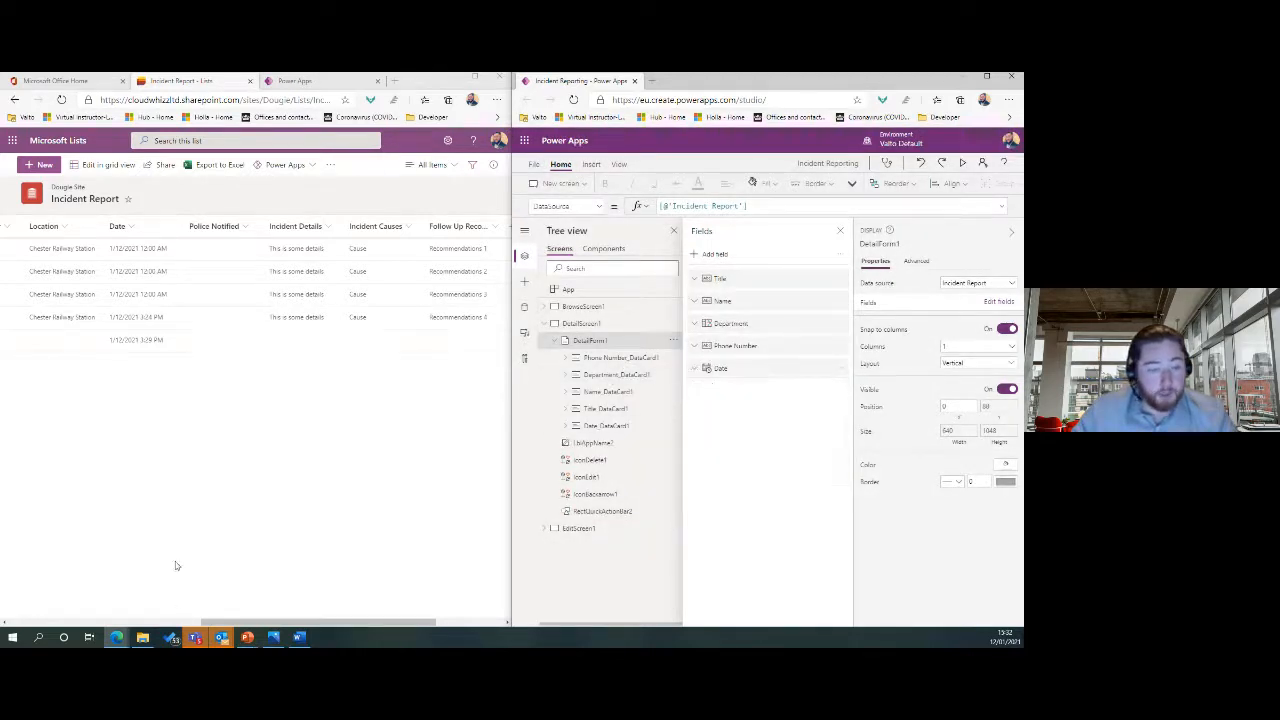
left_click_drag(213, 624, 278, 628)
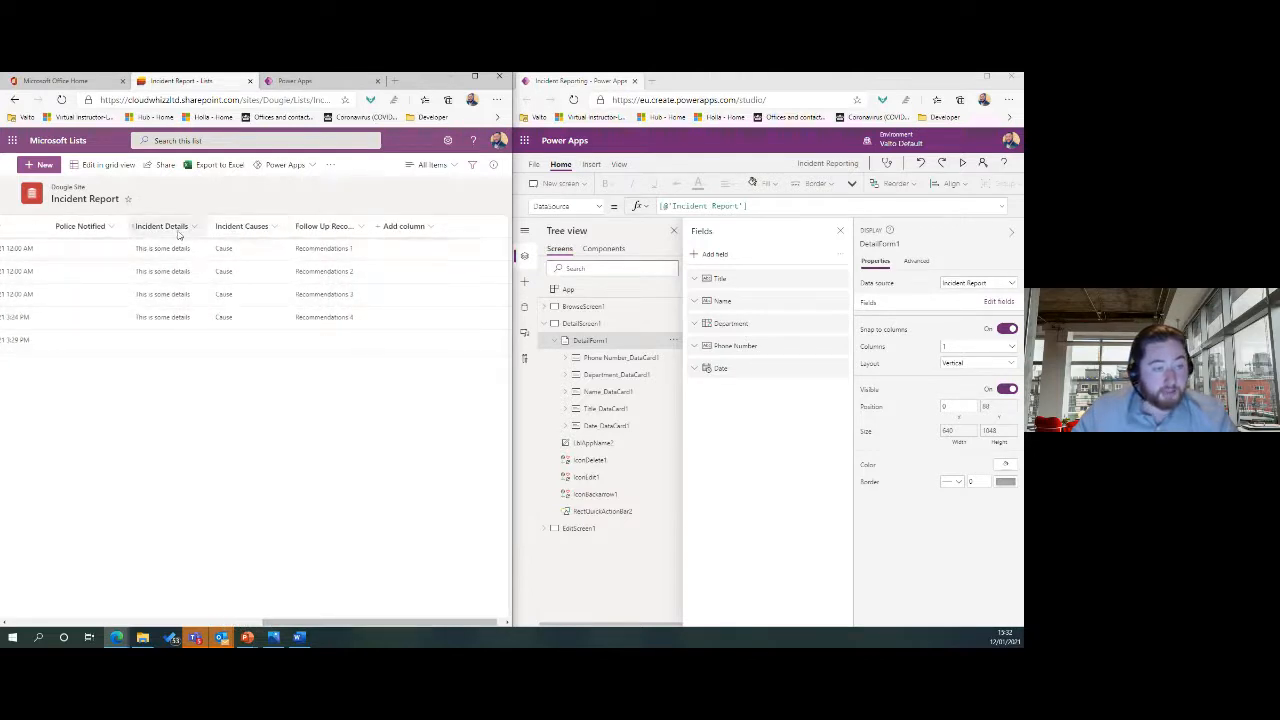
Add Incident Details, Incident Causes and Follow Up Recommendations to the form and close the pane.
left_click(710, 254)
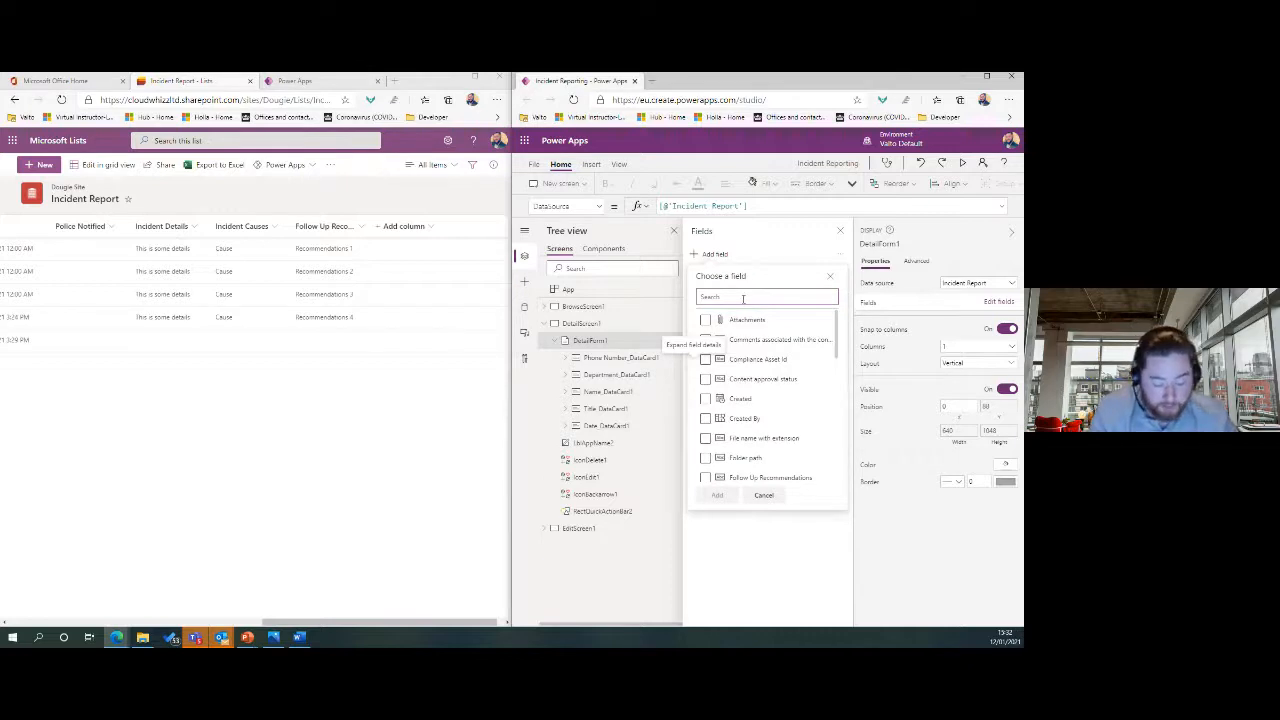
type("inc")
left_click(756, 340)
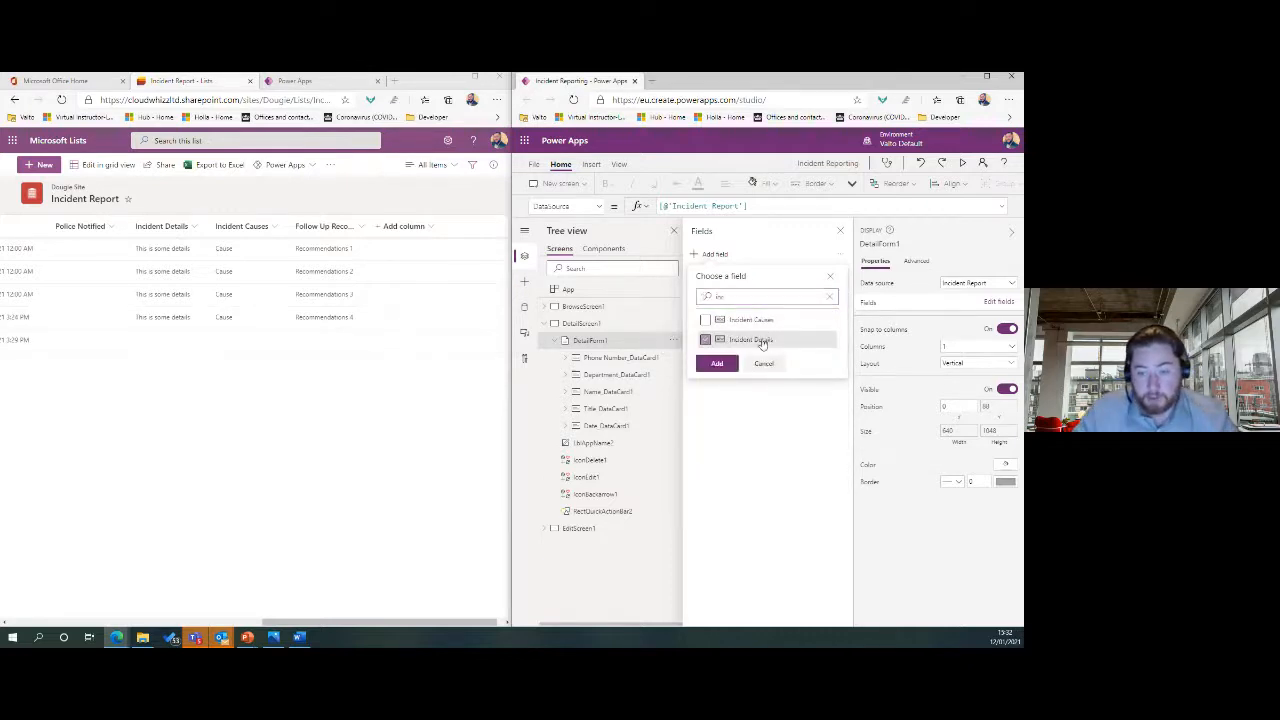
left_click(735, 294)
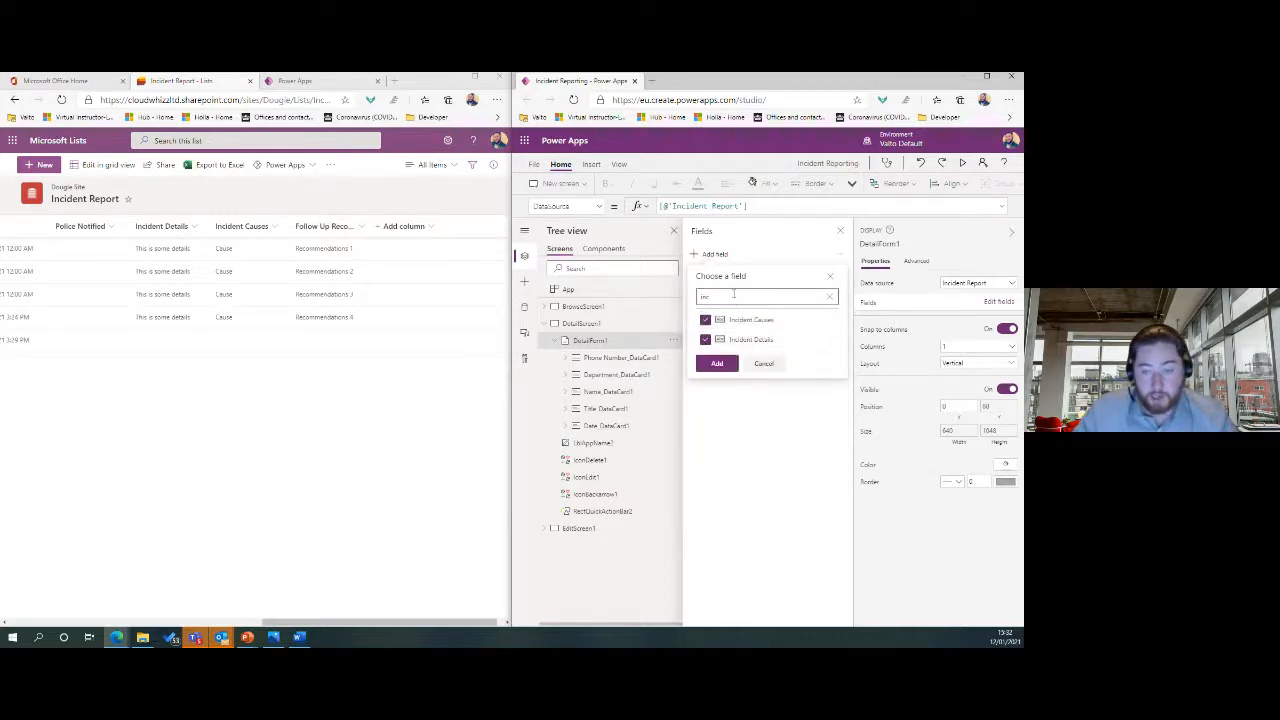
key("BackSpace")
key("BackSpace")
key("BackSpace")
type("follow")
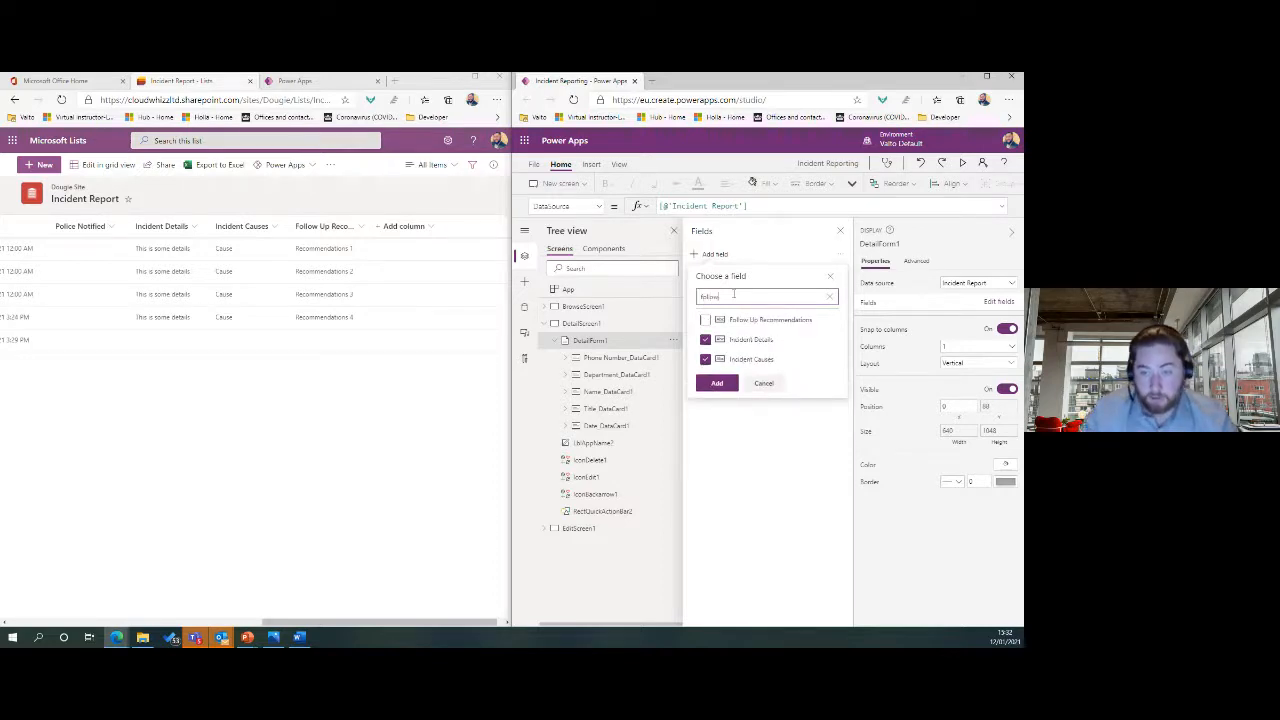
left_click(706, 319)
left_click(717, 383)
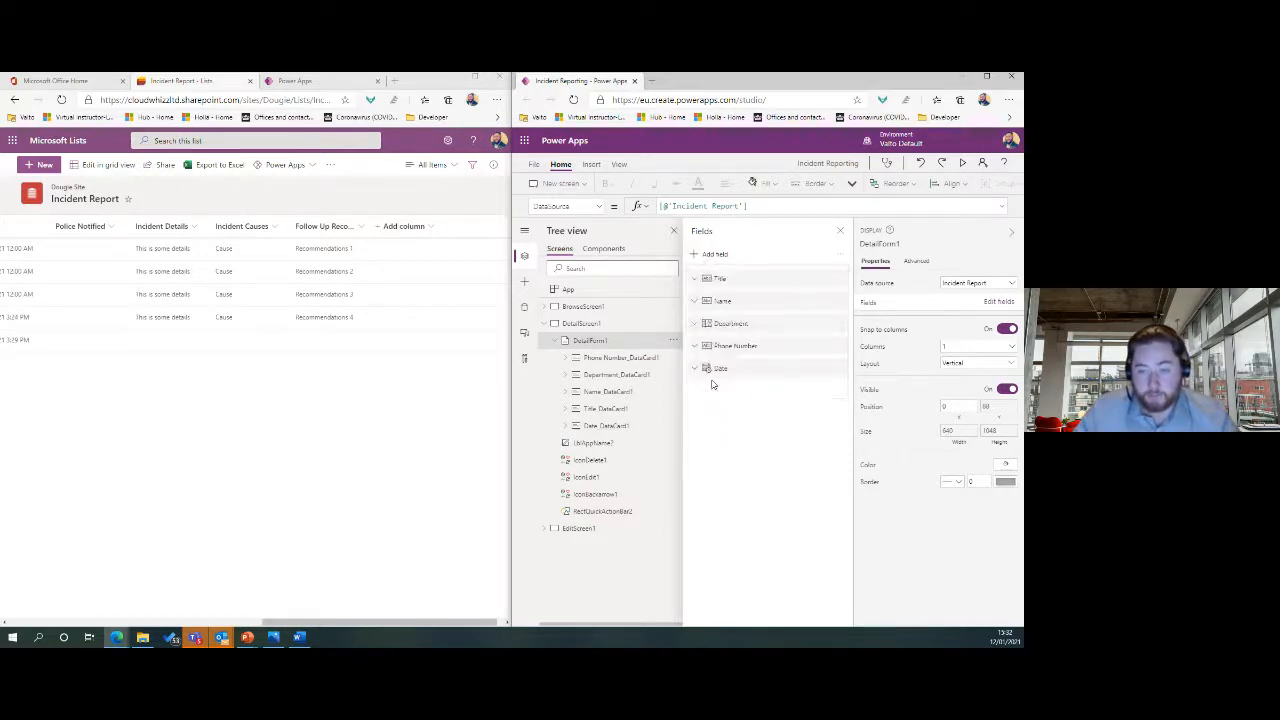
left_click(839, 233)
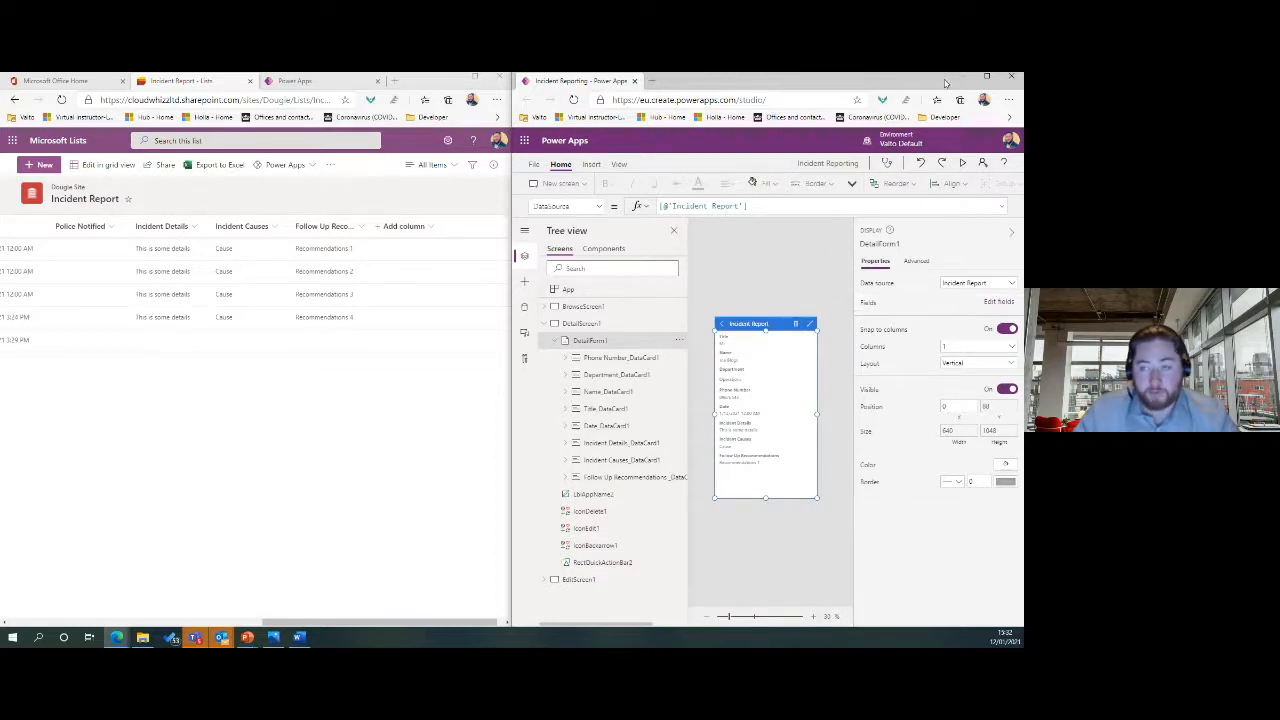
Widen and zoom the canvas, preview from BrowseScreen1 and open the first incident record.
left_click(728, 316)
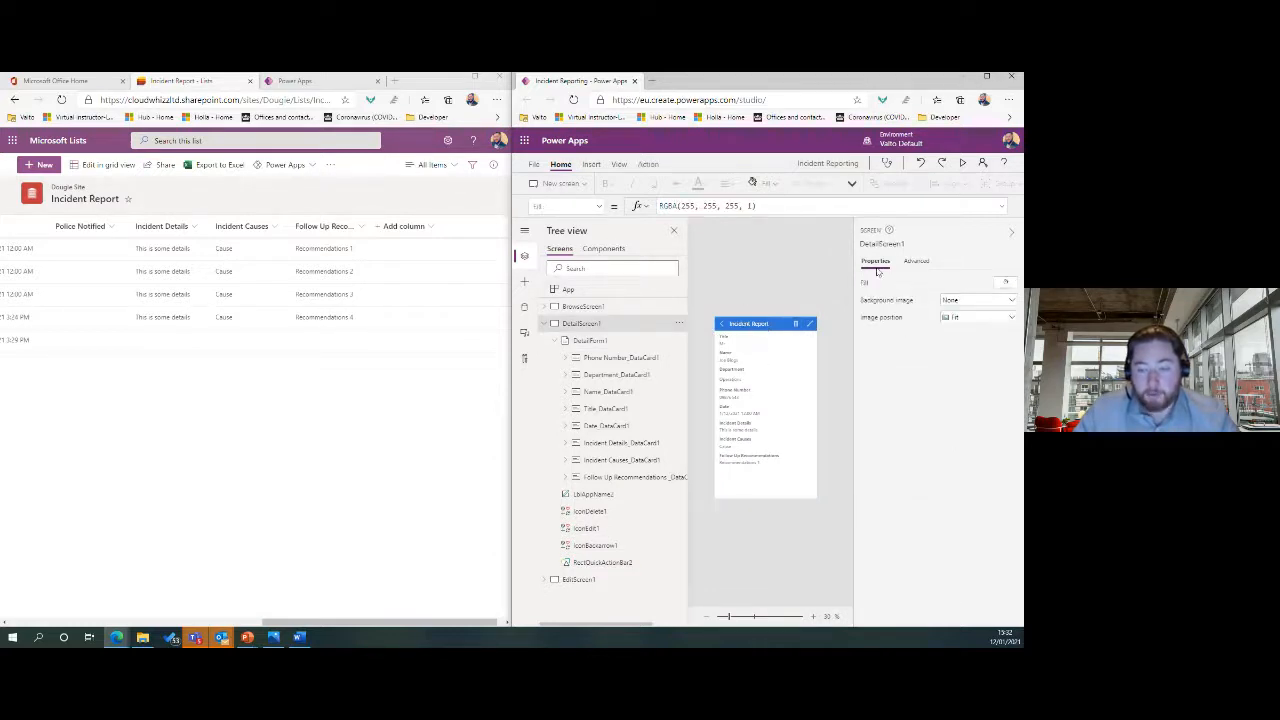
left_click(1010, 235)
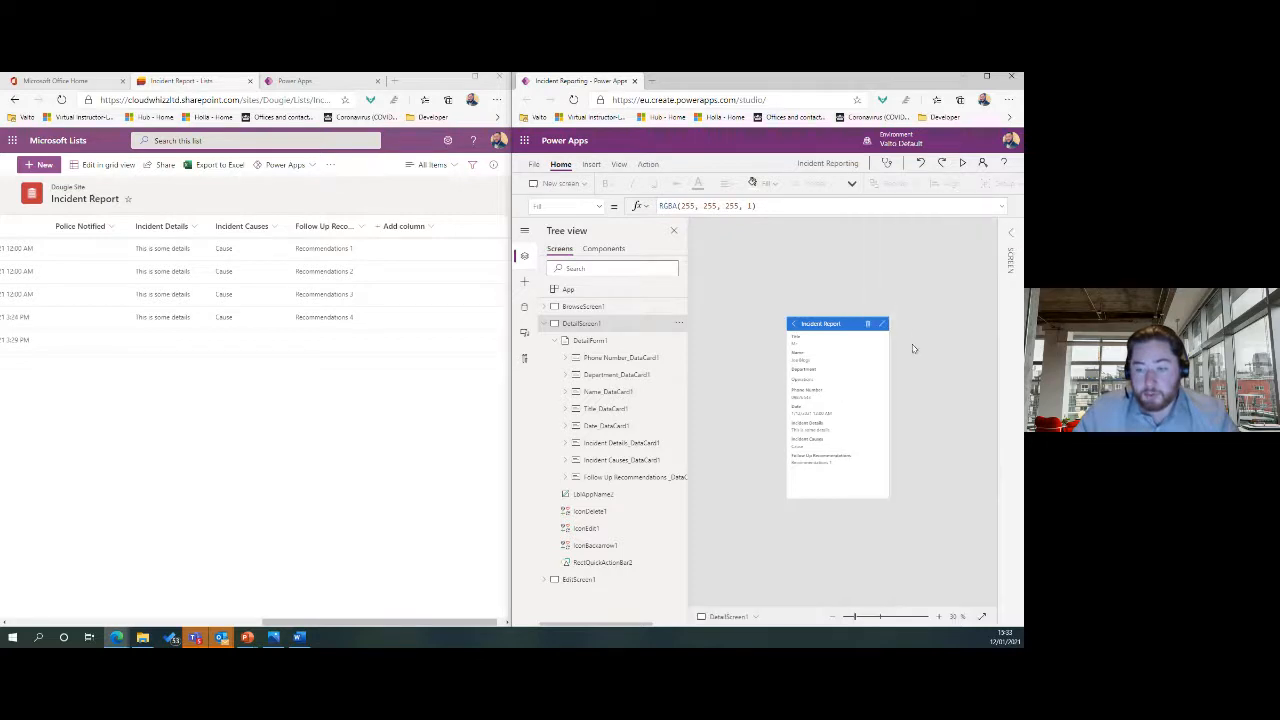
left_click(937, 616)
left_click(937, 616)
left_click(937, 616)
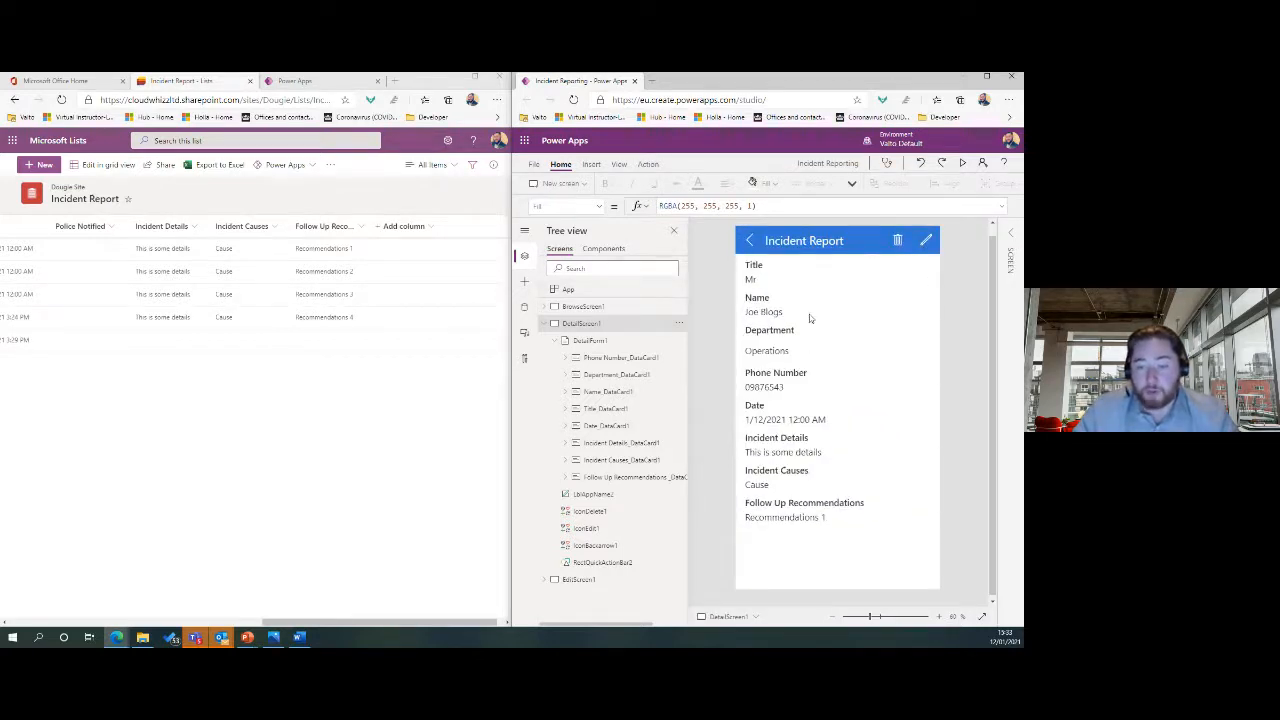
left_click(583, 306)
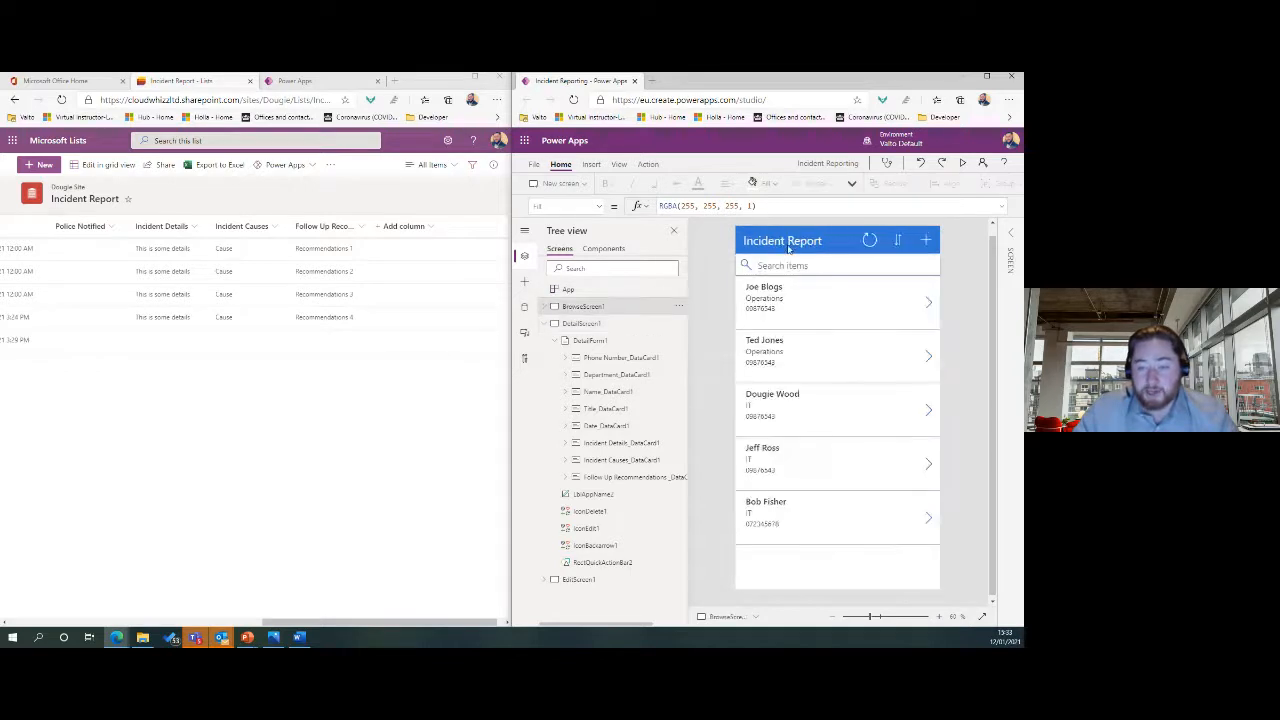
left_click(963, 165)
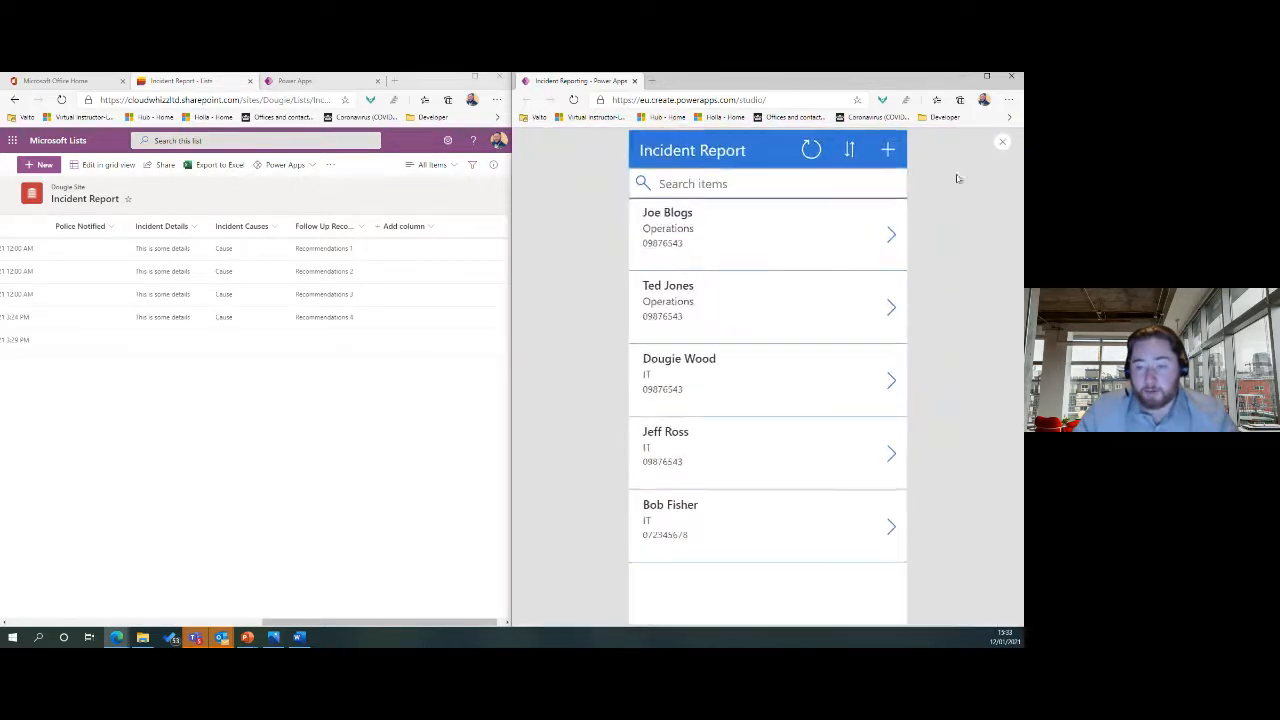
left_click(871, 243)
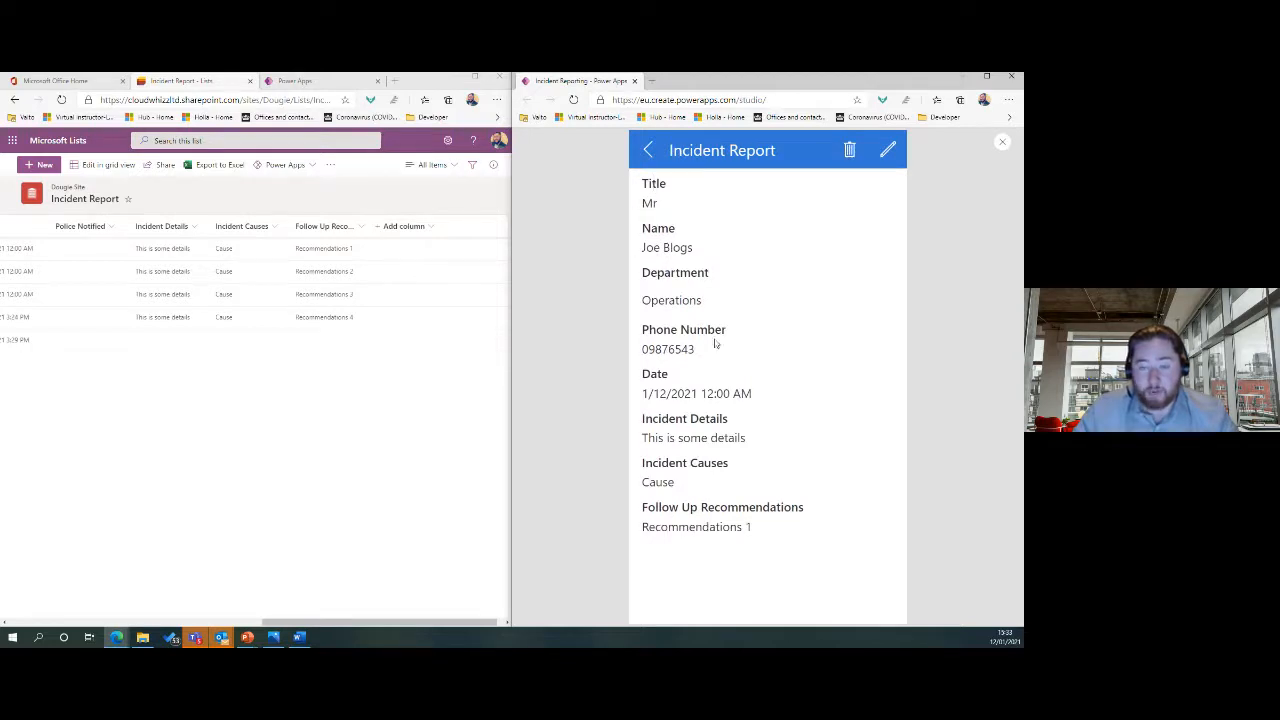
Close the preview, dismiss the tip and open EditScreen1.
left_click(1001, 151)
left_click(849, 417)
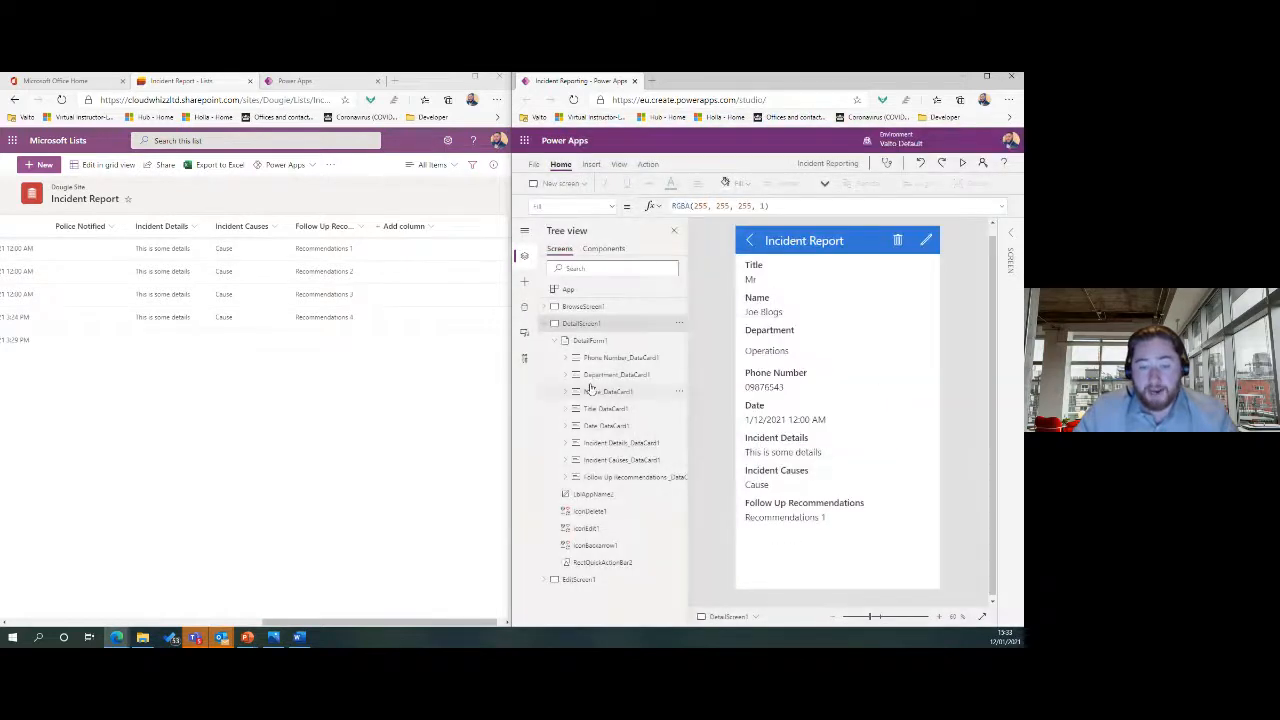
left_click(544, 323)
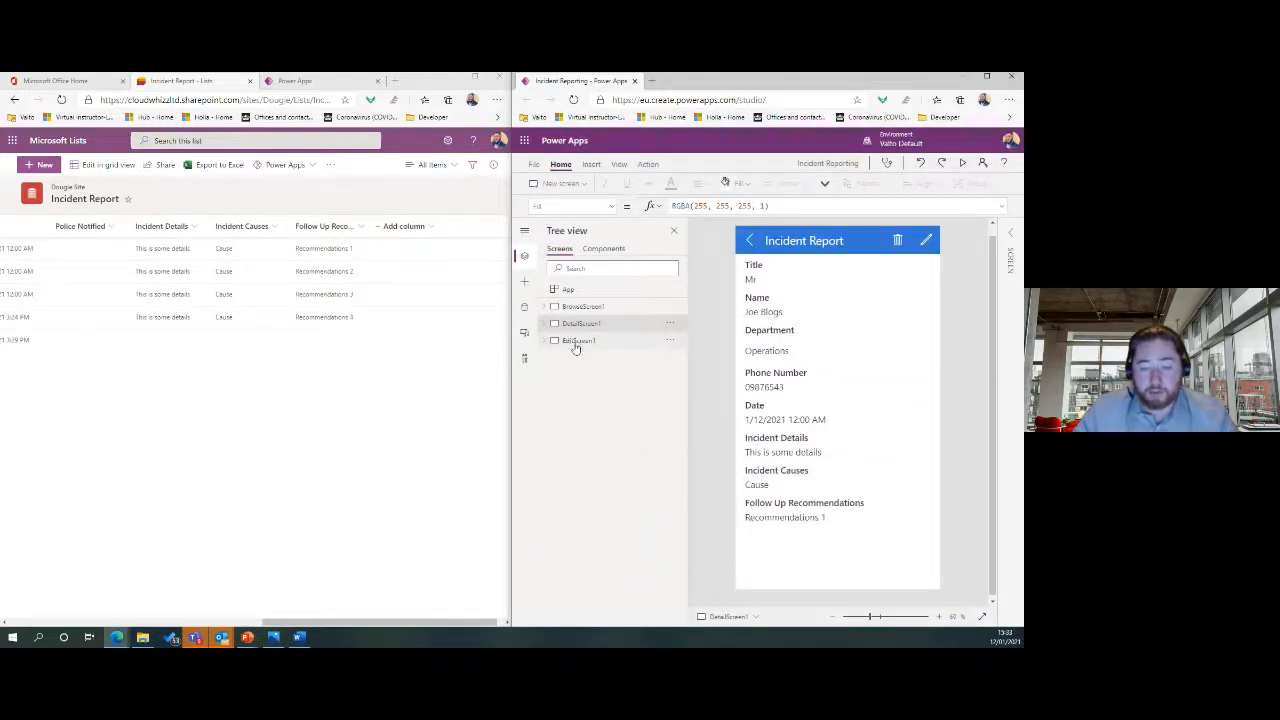
left_click(576, 343)
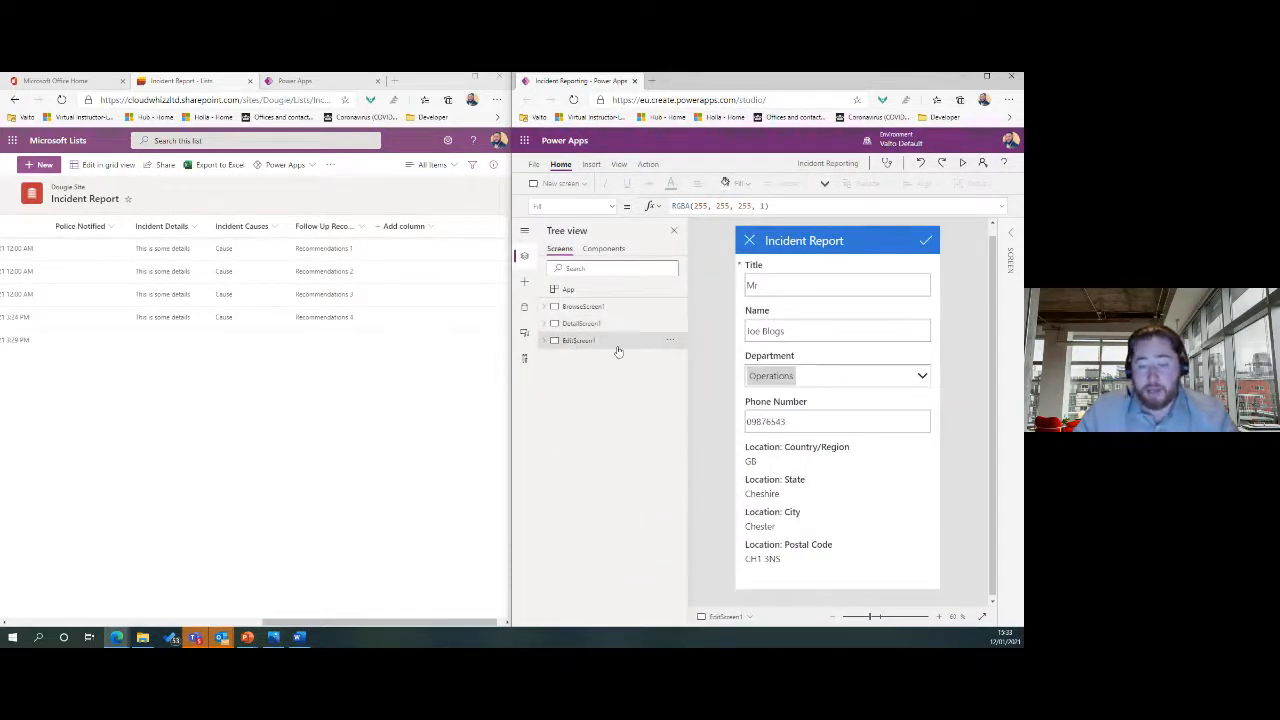
Delete the Location Country/Region, State, City and Postal Code cards from the edit form.
left_click(827, 459)
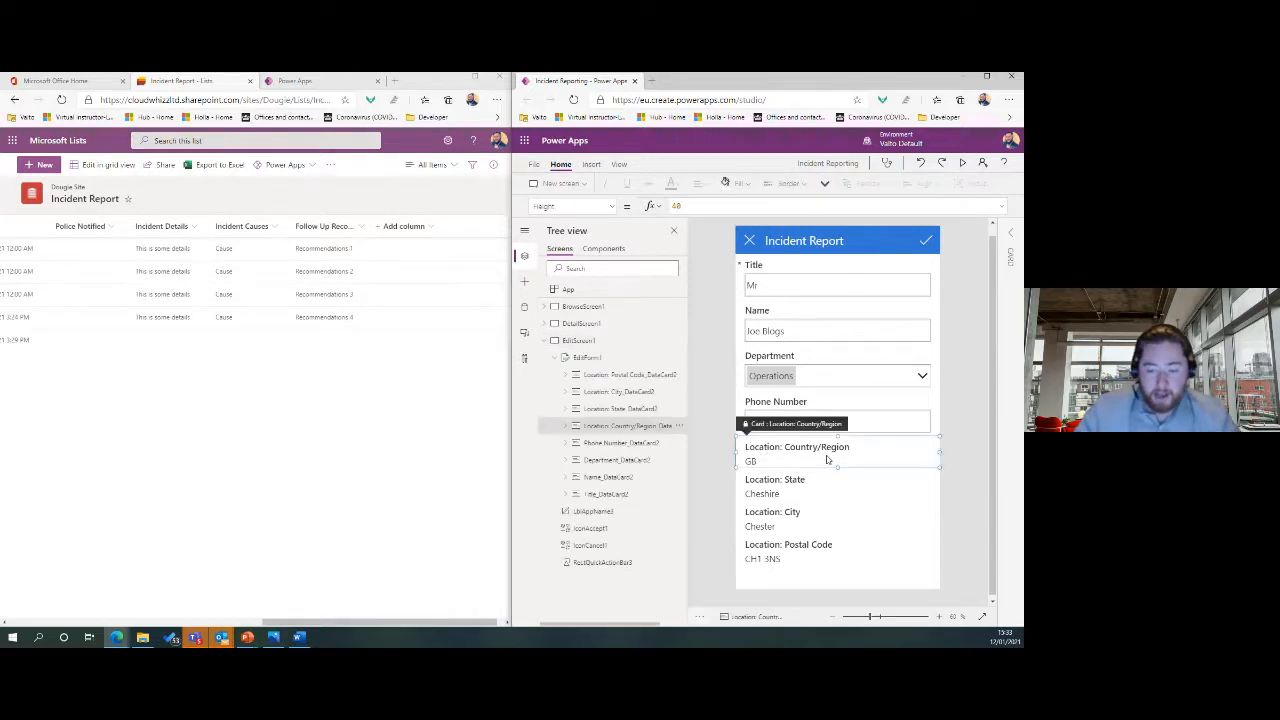
key("Delete")
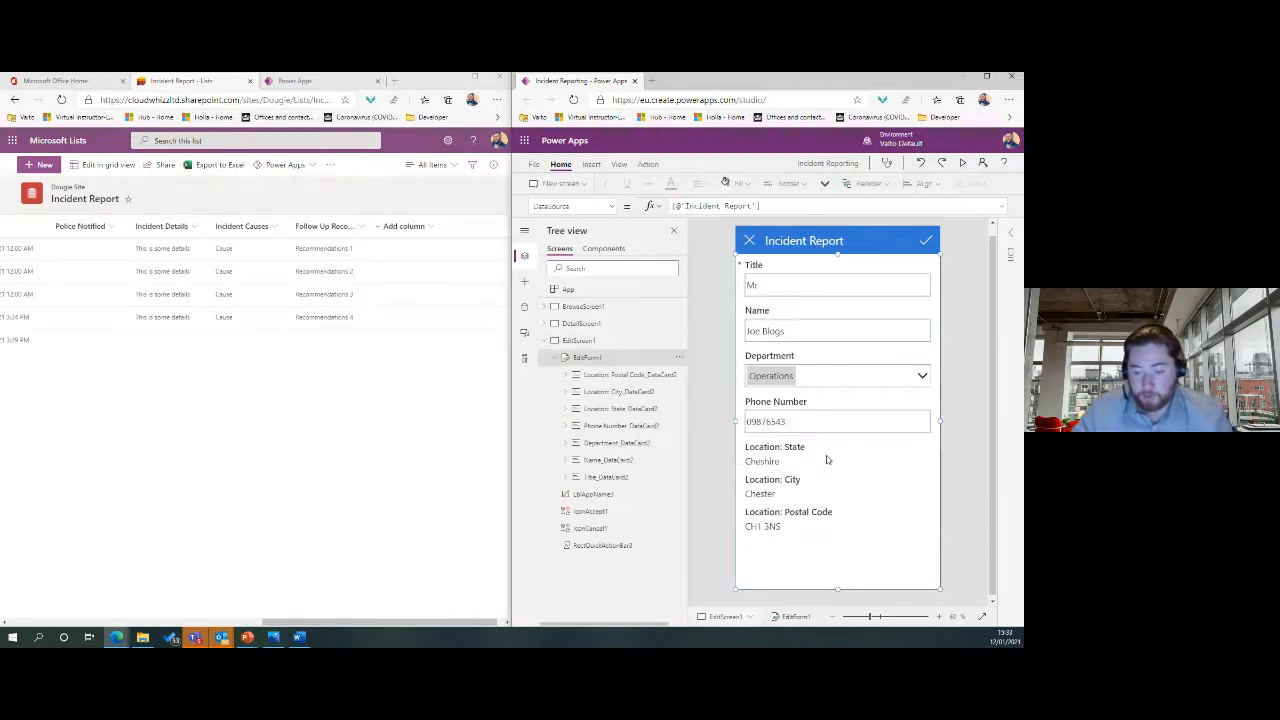
left_click(826, 460)
key("Delete")
left_click(824, 462)
key("Delete")
left_click(808, 458)
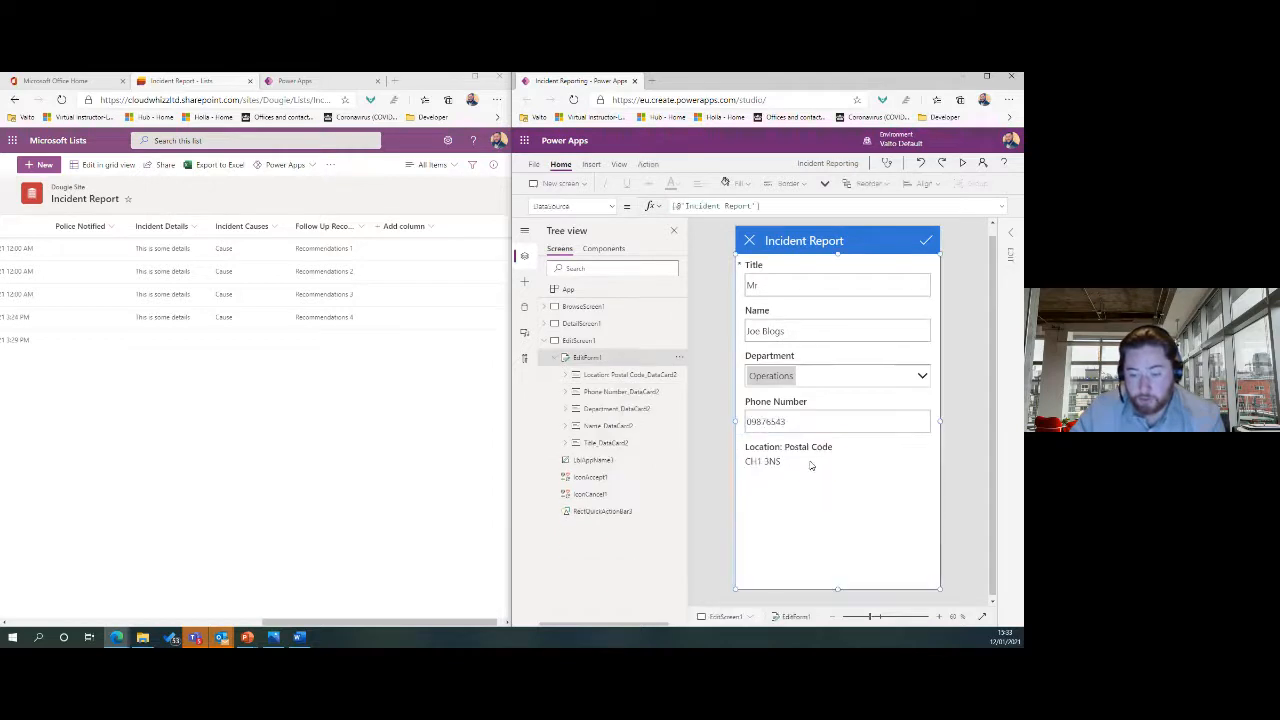
key("Delete")
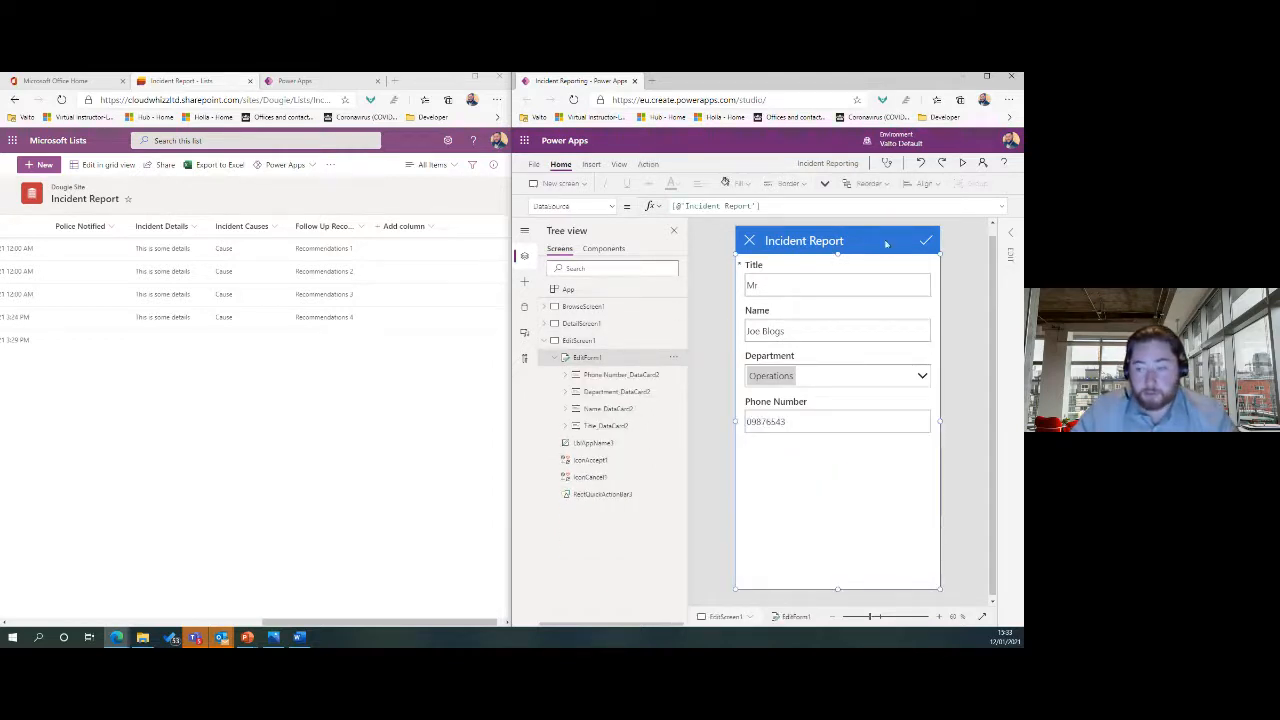
Open the edit form's field chooser and tick Location: Postal Code.
left_click(1008, 233)
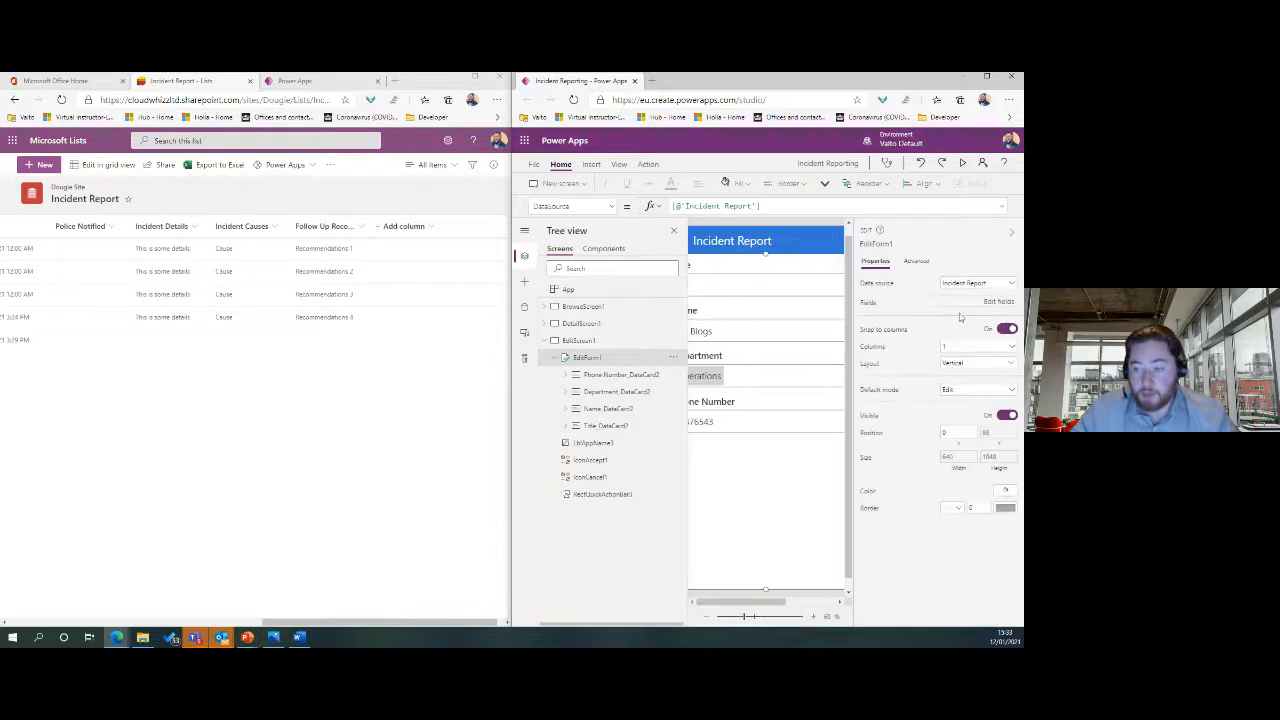
left_click(994, 302)
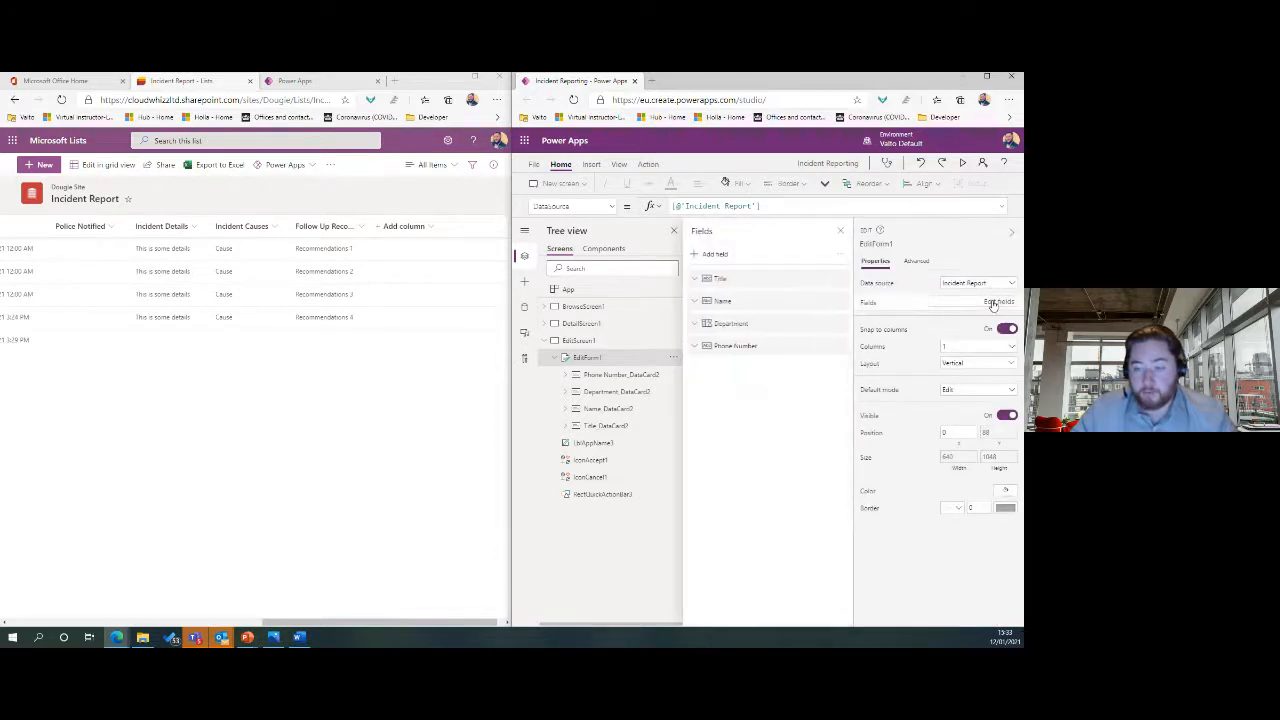
left_click(715, 255)
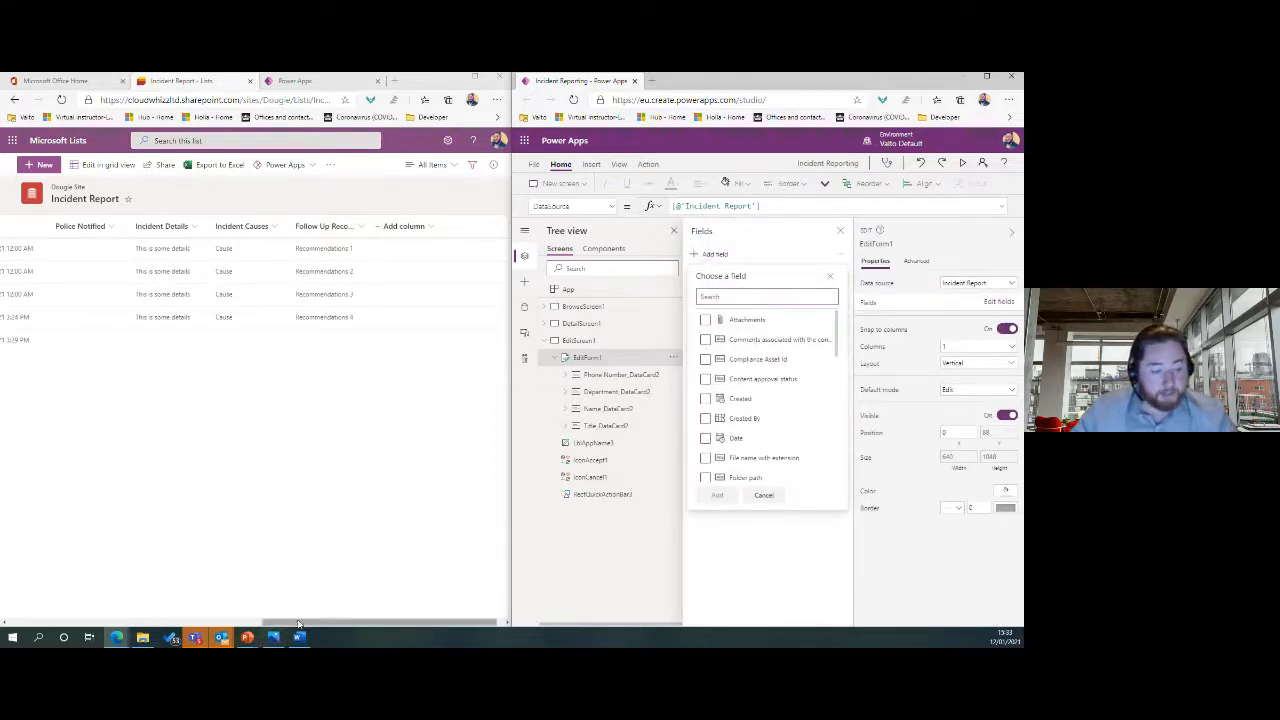
left_click_drag(299, 622, 195, 617)
left_click(726, 545)
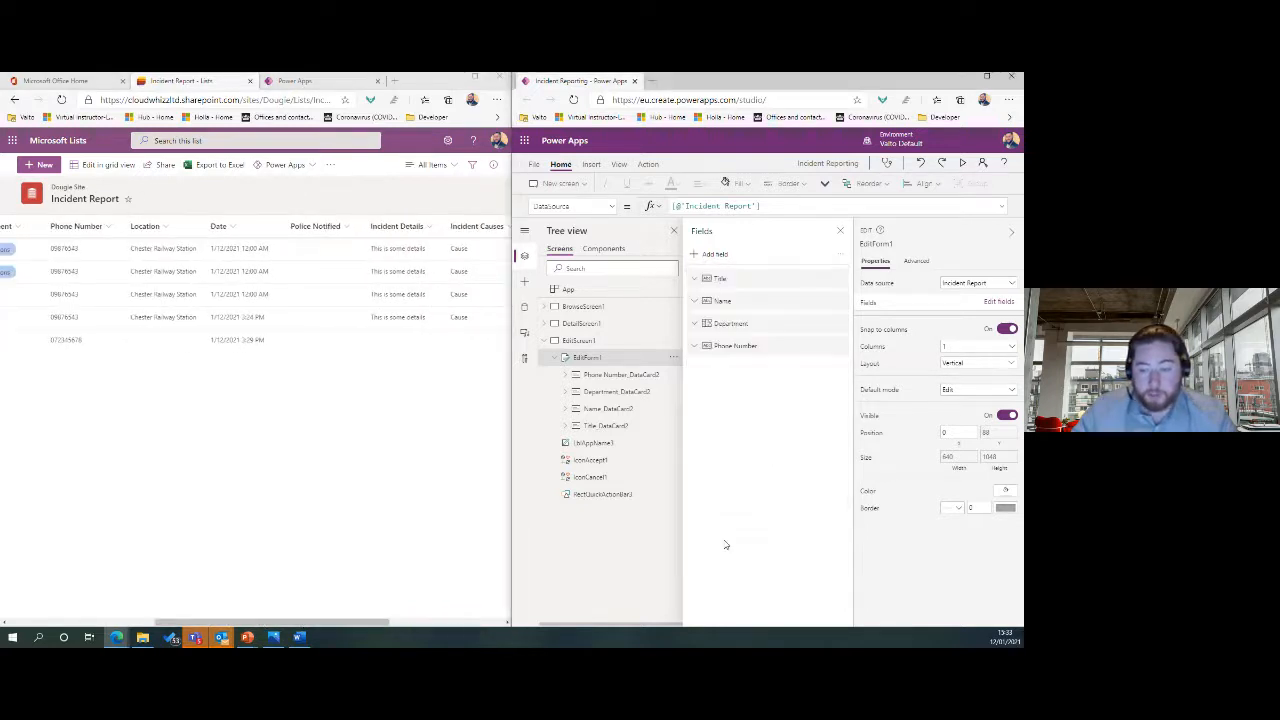
left_click(717, 256)
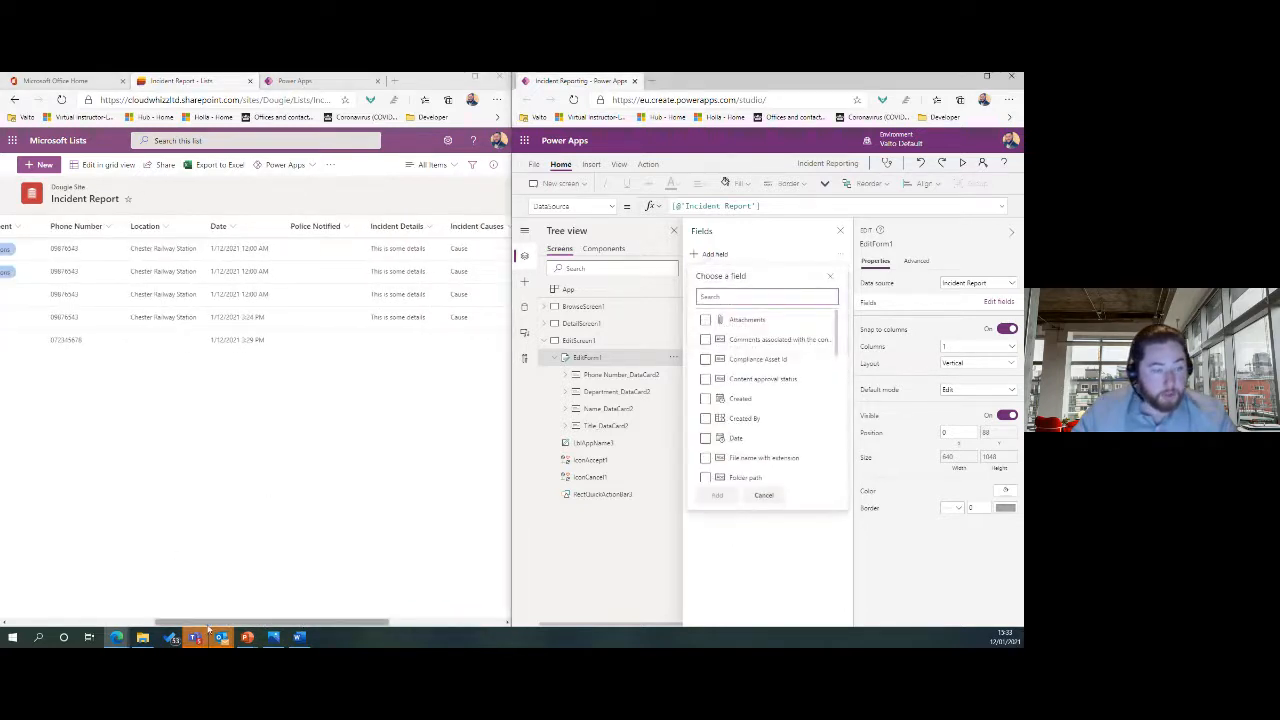
mouse_move(211, 622)
left_mouse_down()
mouse_move(143, 622)
mouse_move(223, 624)
left_mouse_up()
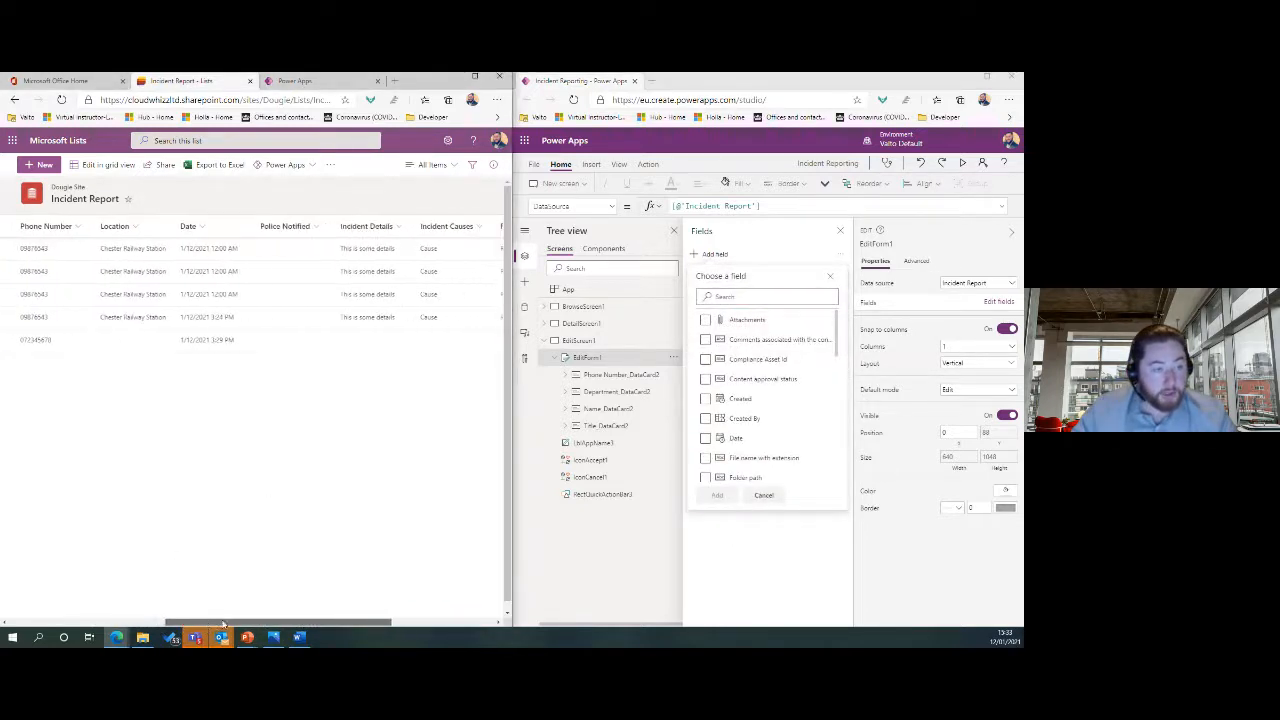
left_click(733, 295)
type("locat")
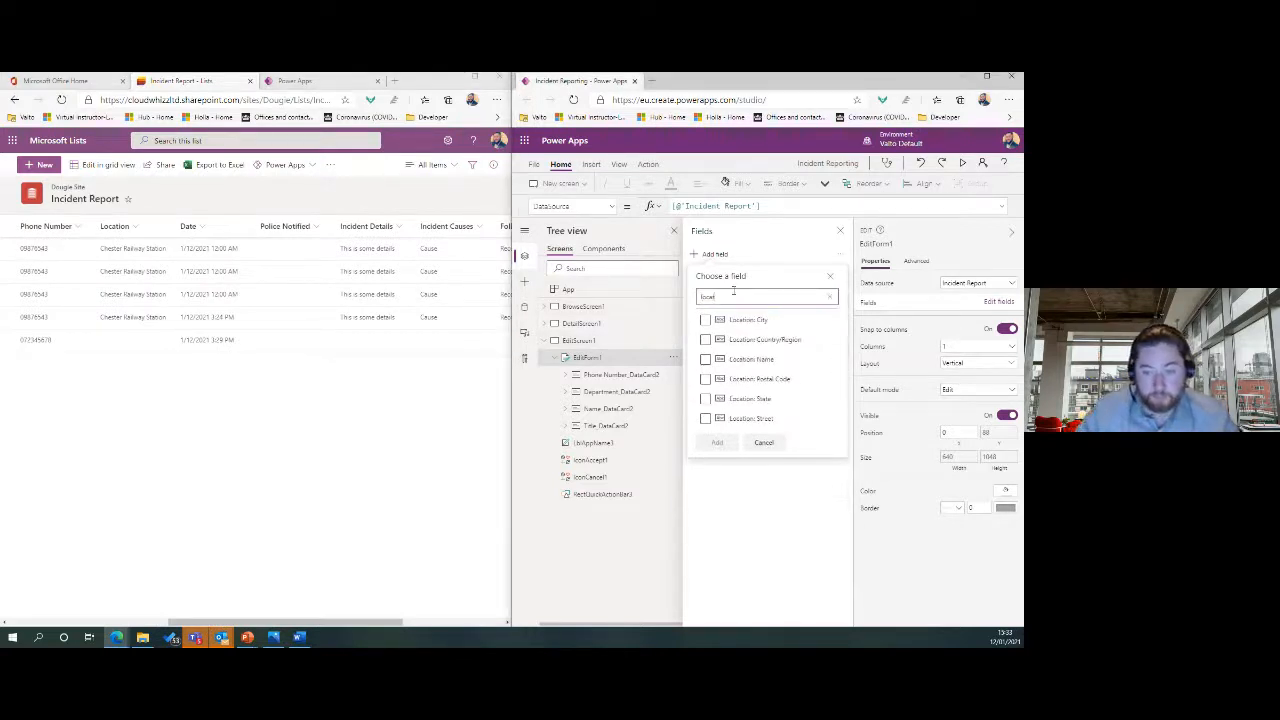
left_click(773, 379)
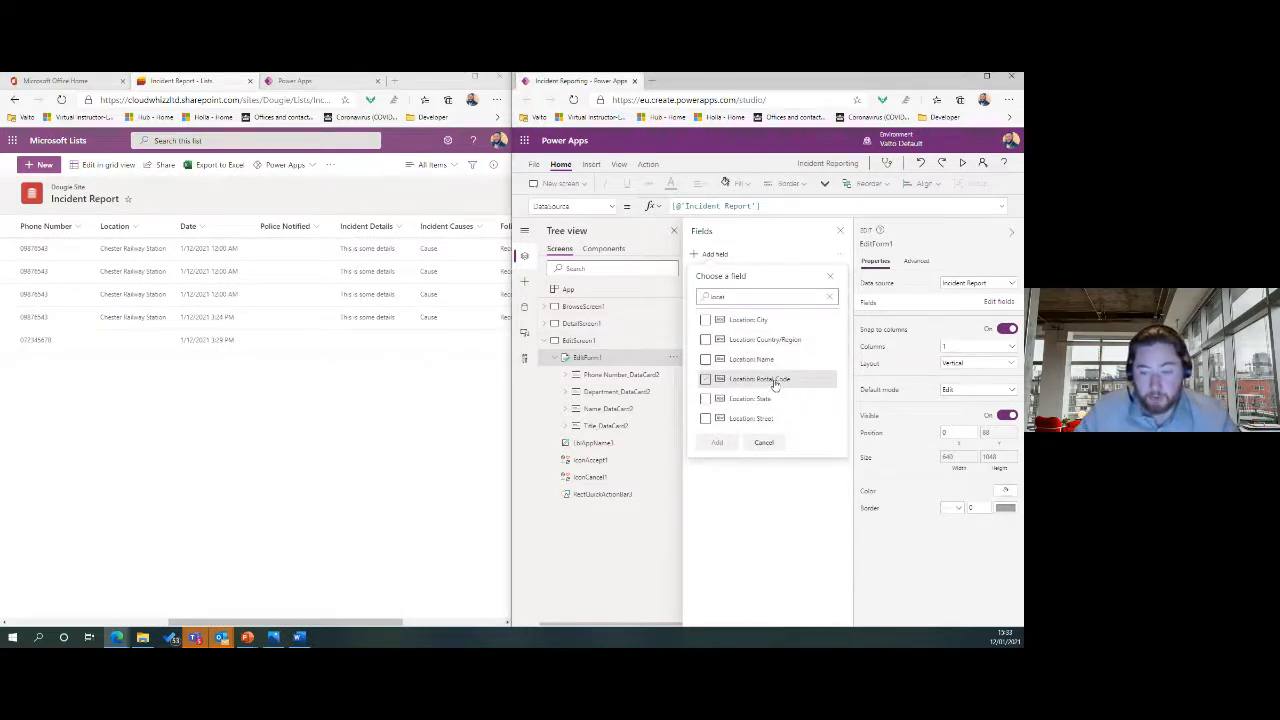
Tick the Date, Police Notified and Incident Details fields.
left_click(740, 296)
key("ctrl+a")
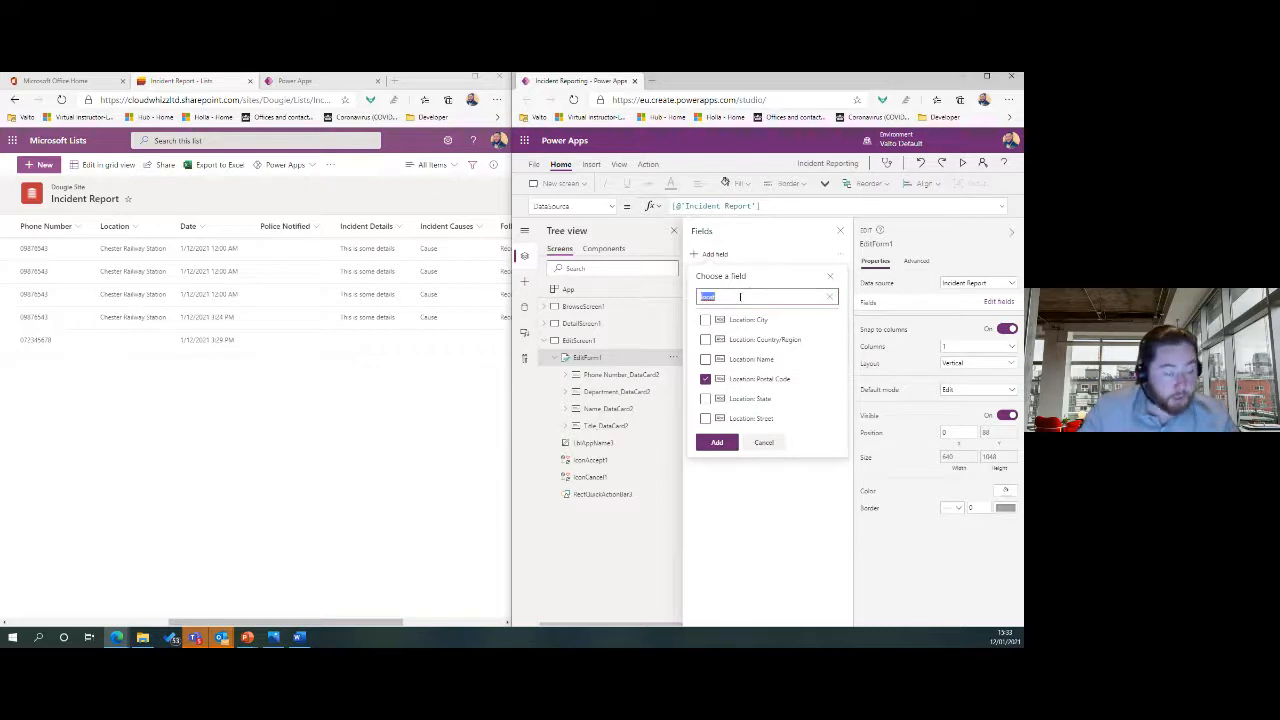
type("date")
left_click(731, 320)
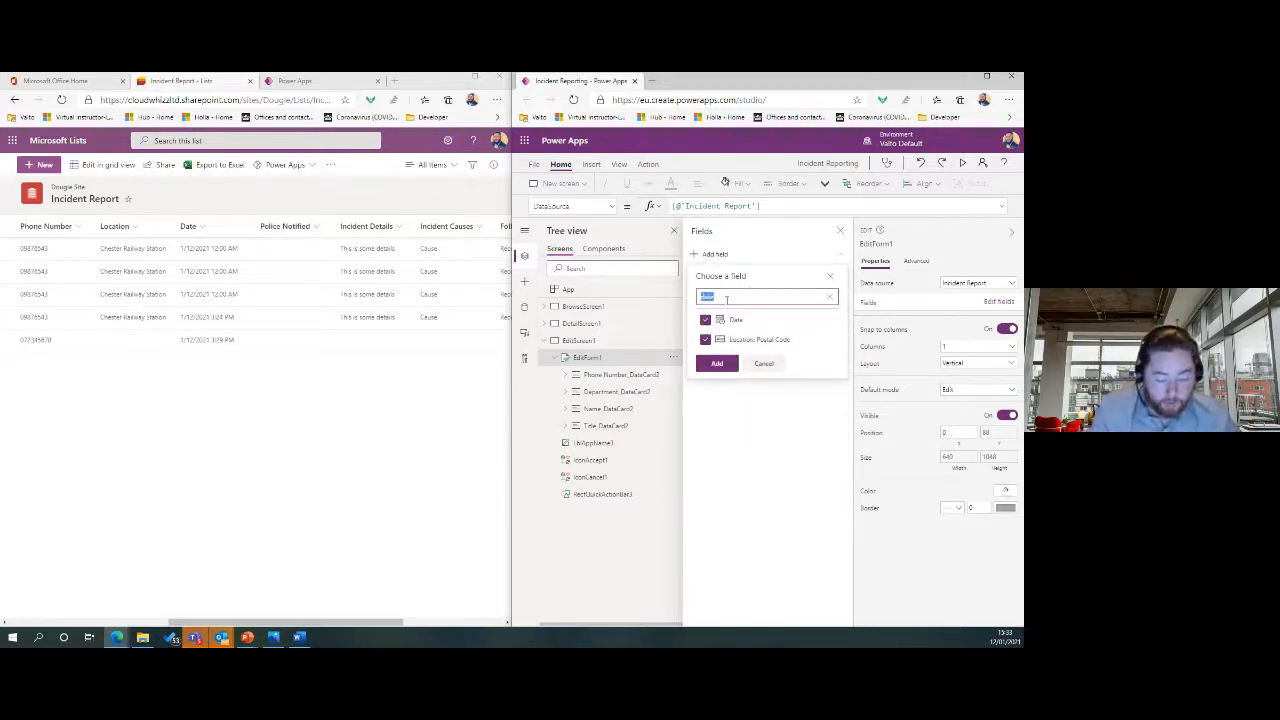
type("pol")
left_click(728, 320)
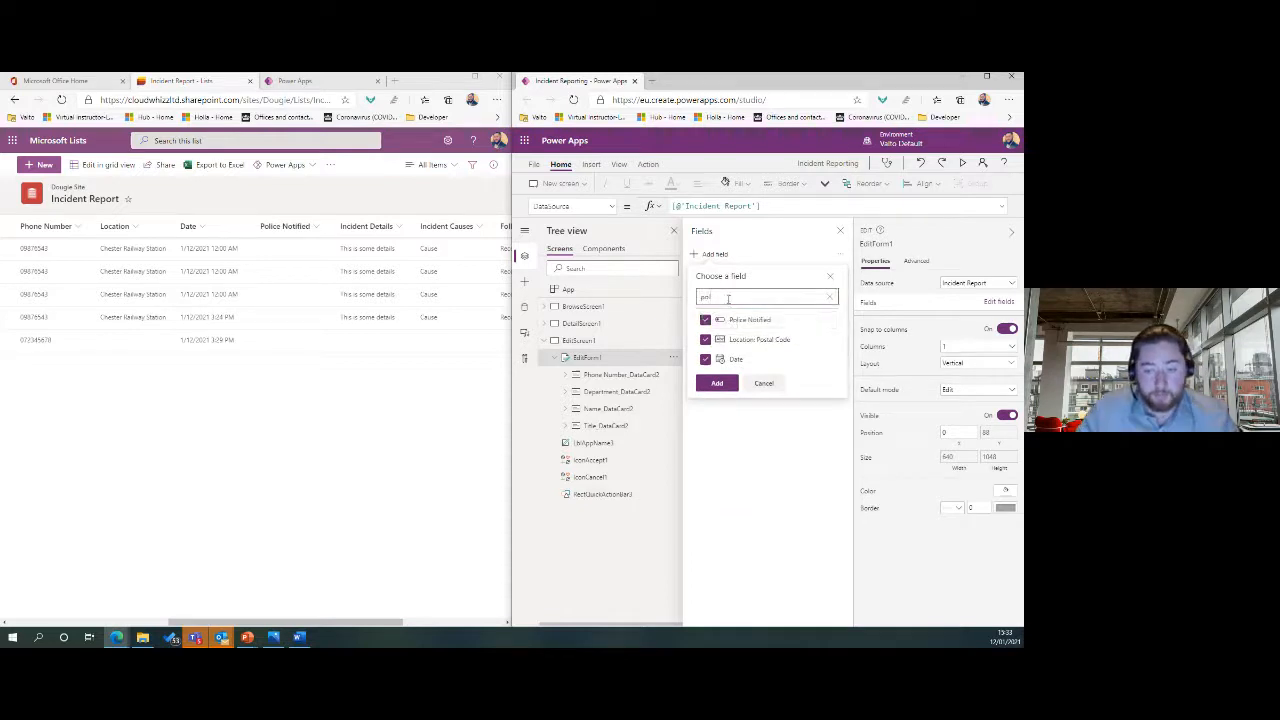
type("inc")
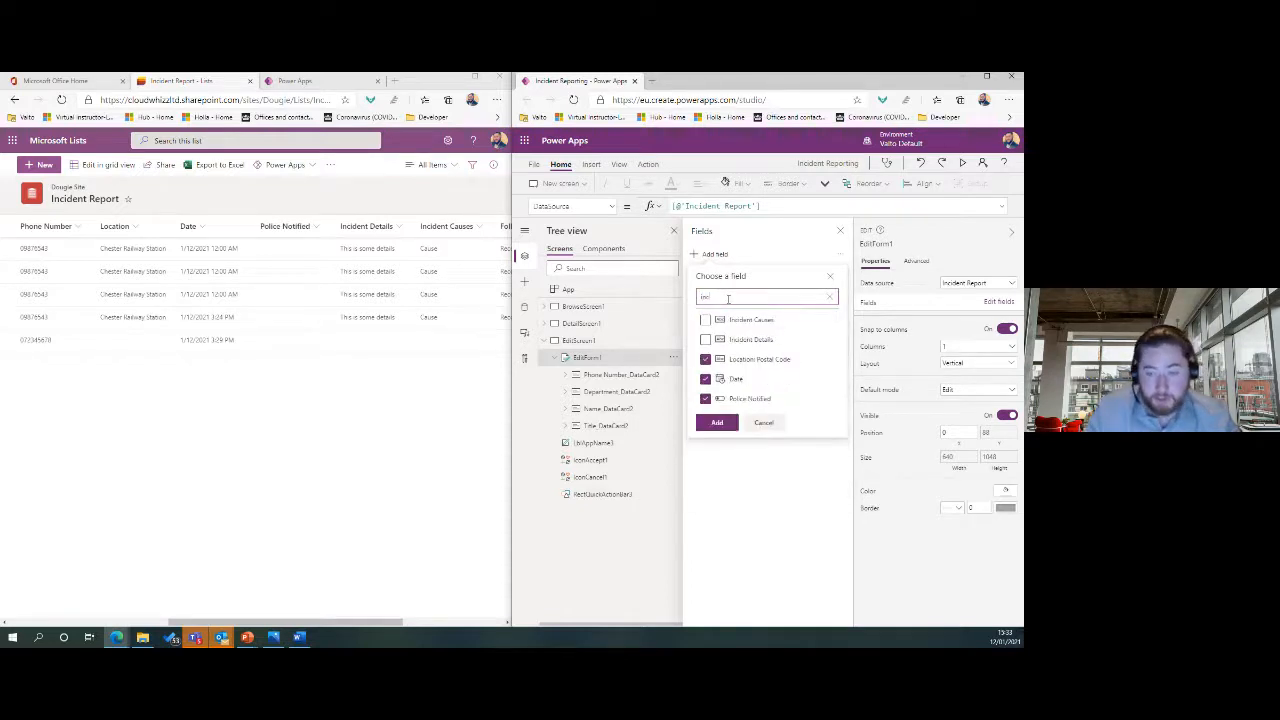
left_click(734, 319)
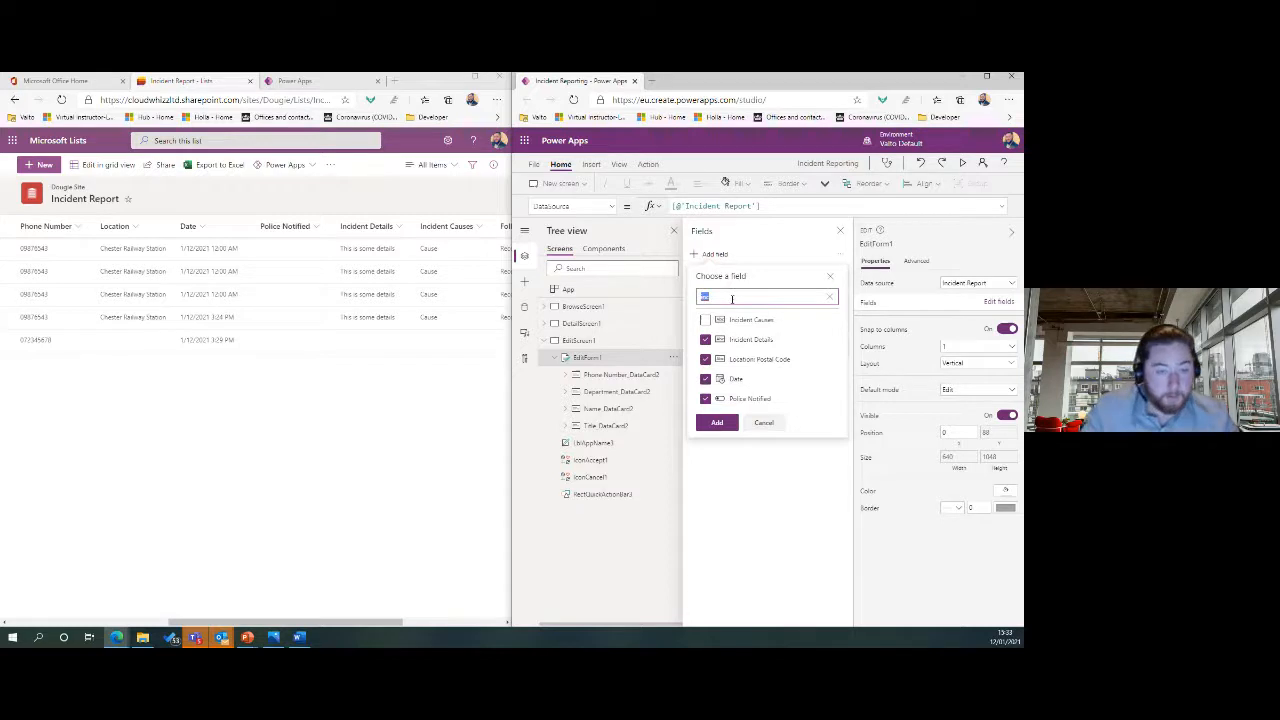
Tick Incident Causes and Follow Up Recommendations, then add all chosen fields to the form.
left_click(732, 298)
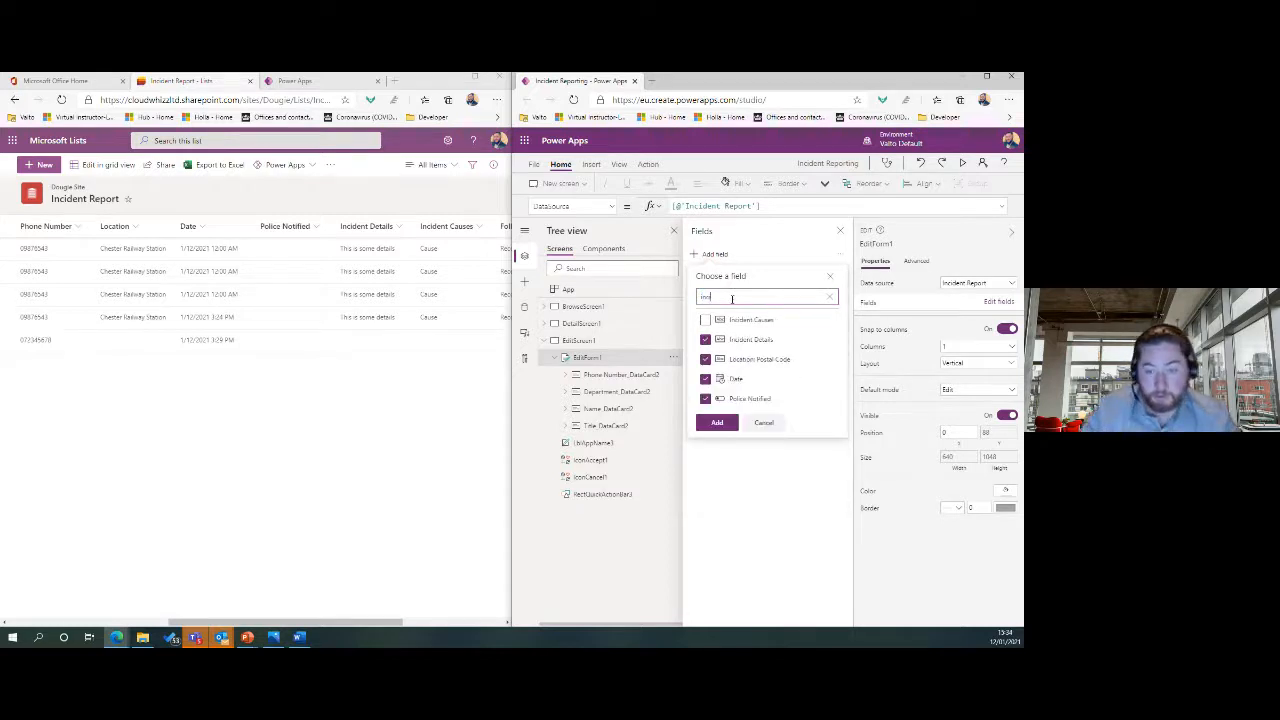
left_click(734, 319)
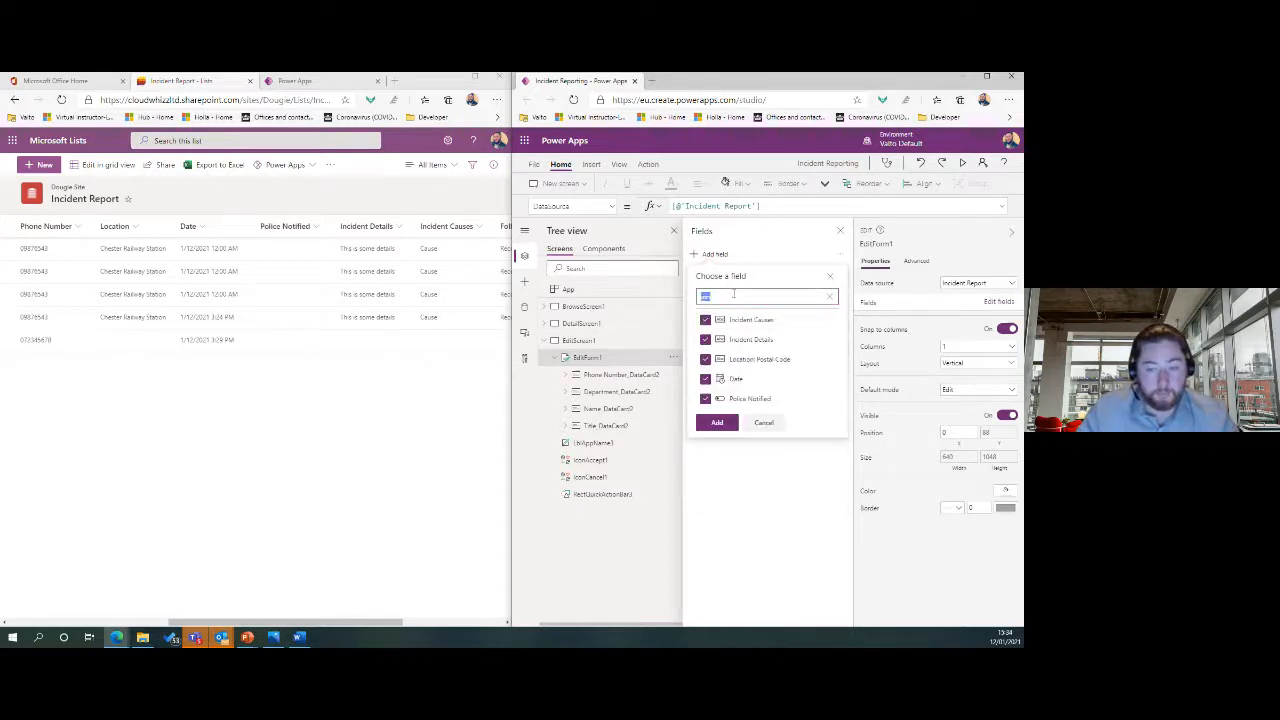
left_click_drag(386, 622, 436, 622)
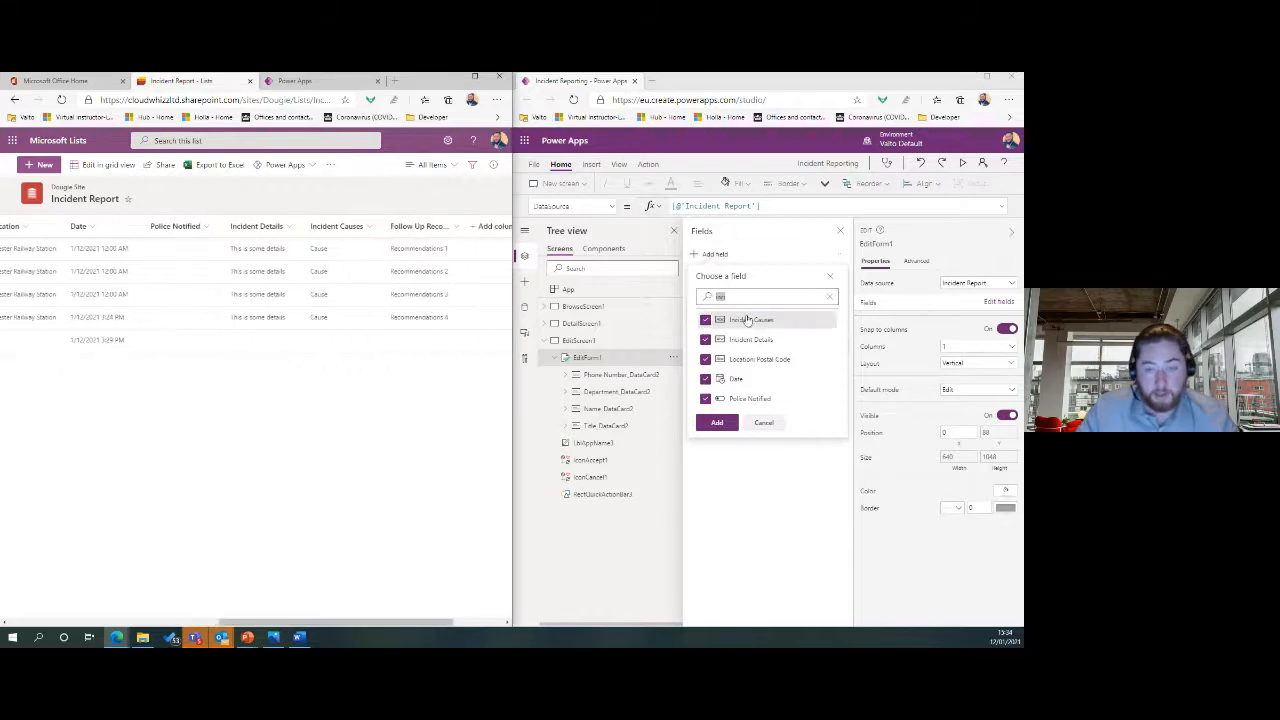
left_click(745, 297)
type("follow")
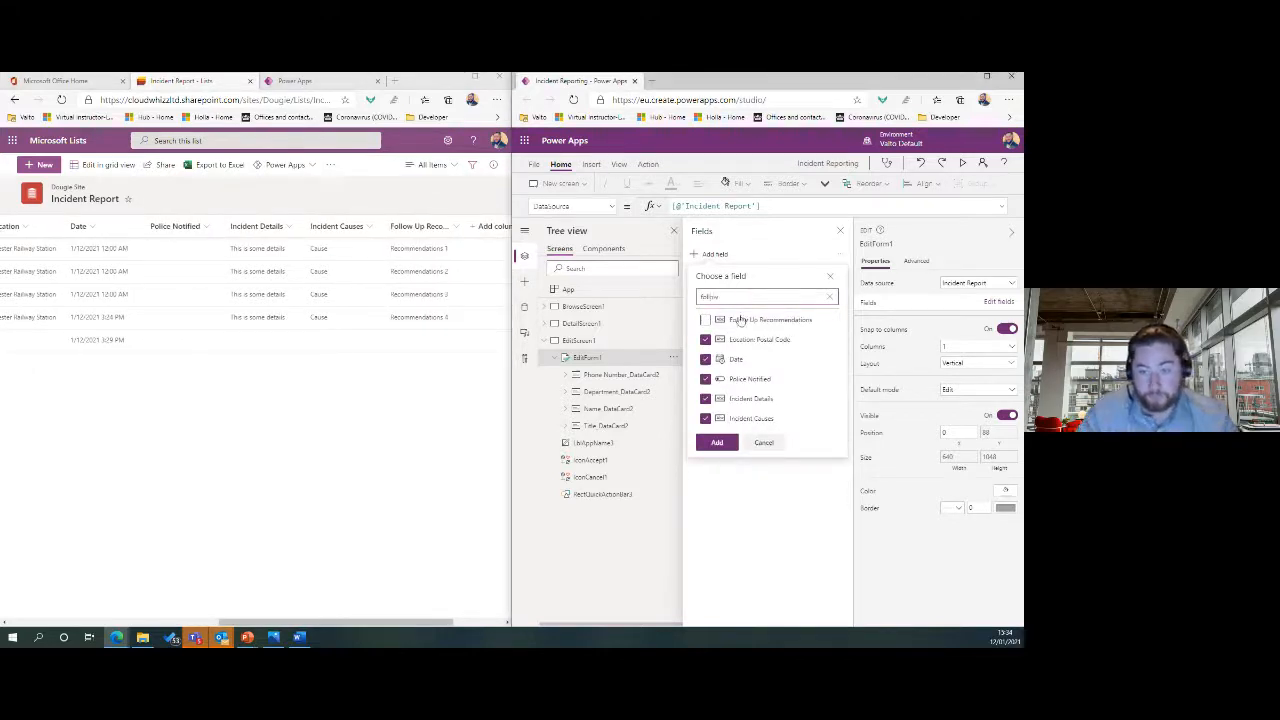
left_click(741, 320)
left_click(717, 442)
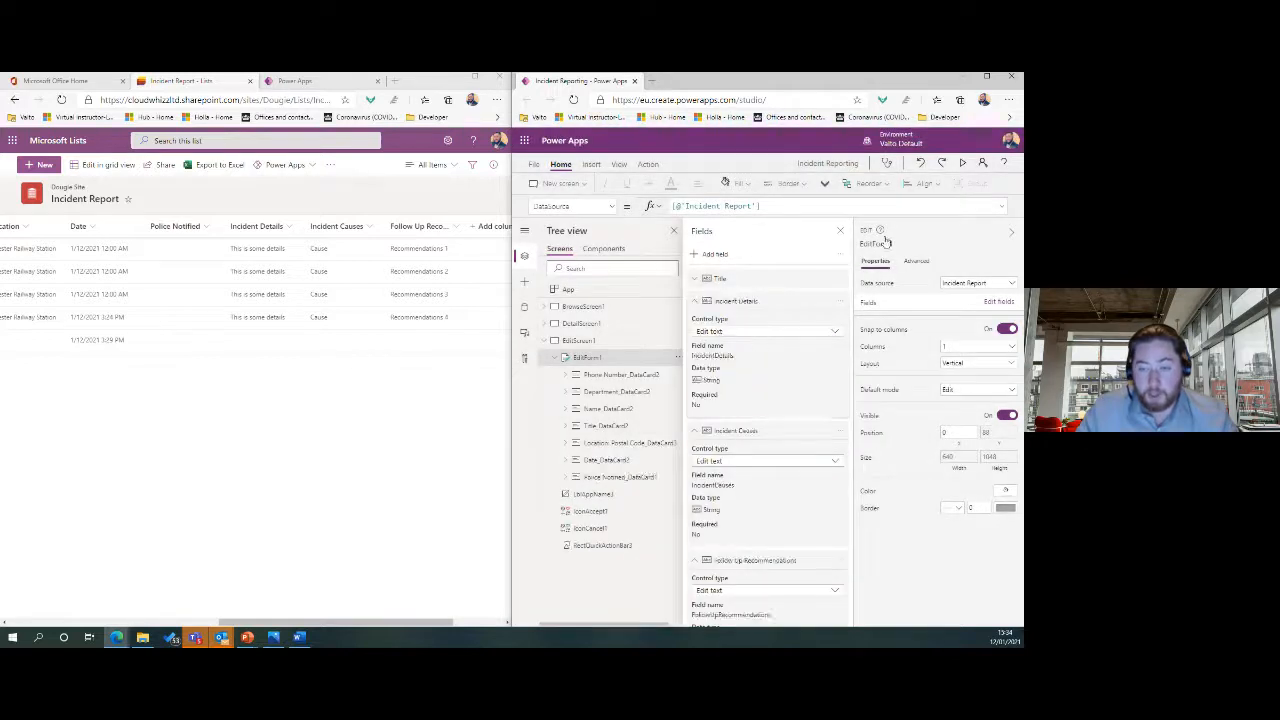
left_click(841, 231)
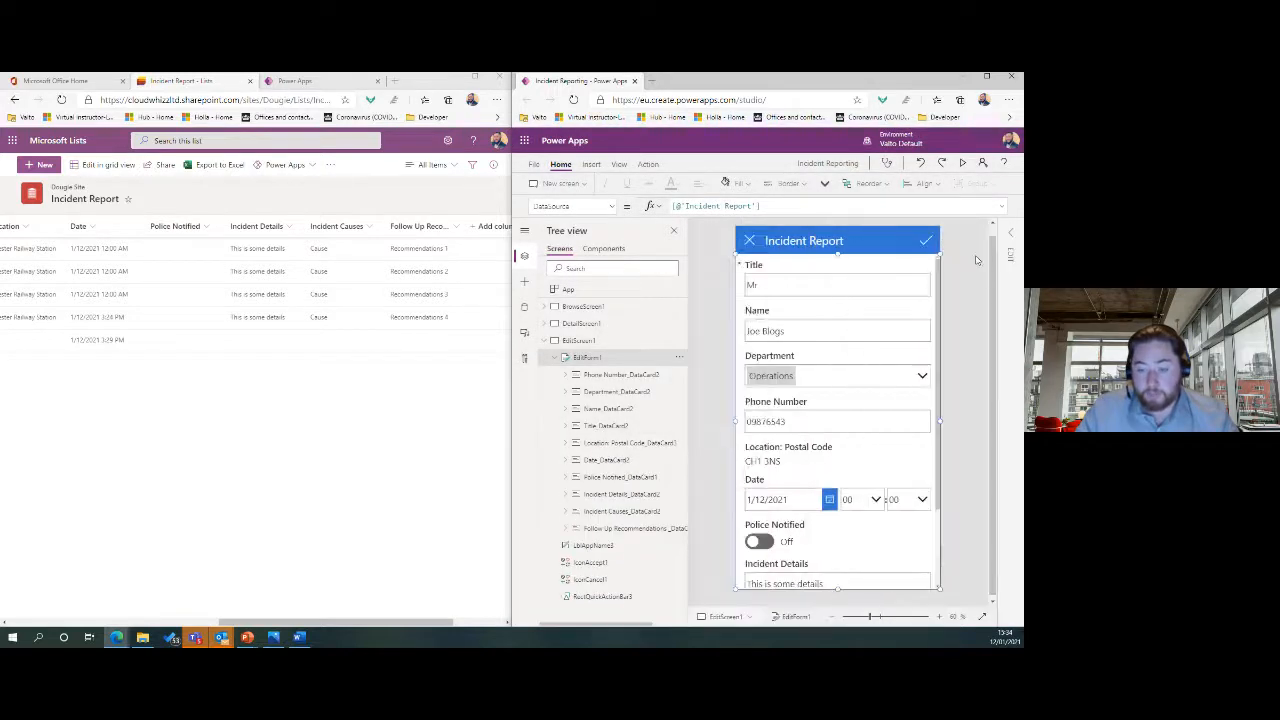
left_click(958, 332)
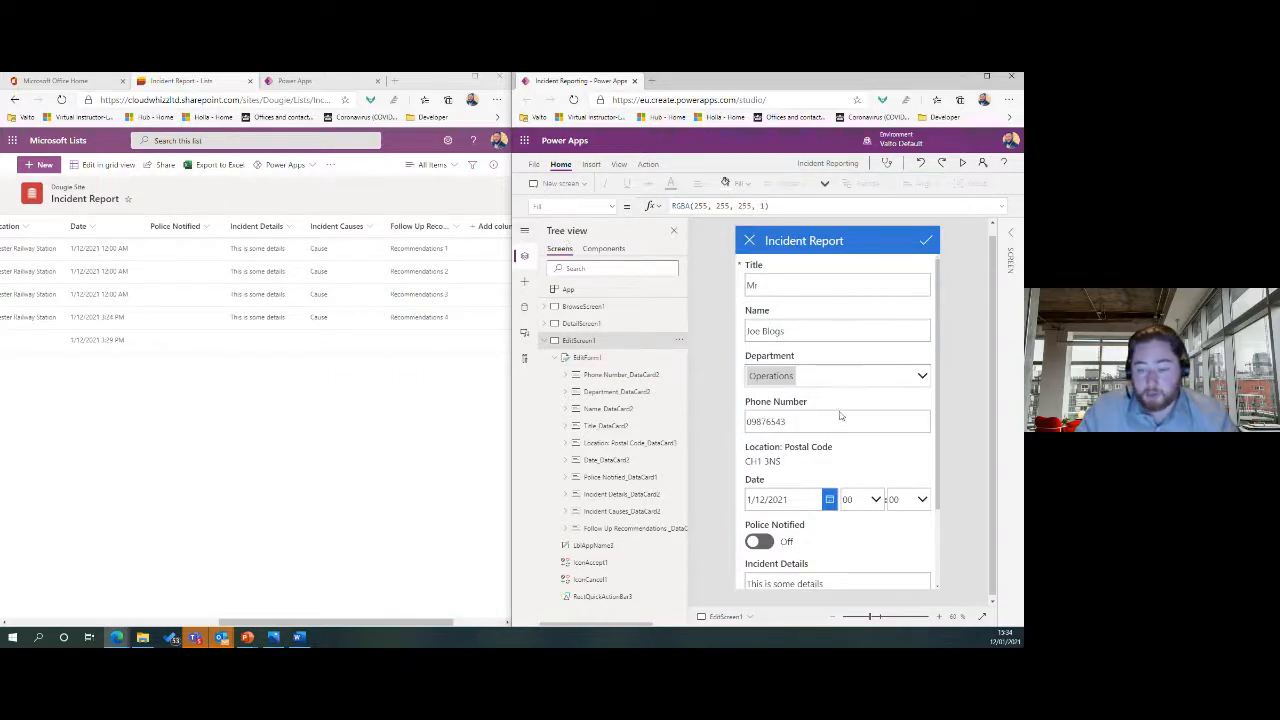
scroll(840, 416, "down", 2)
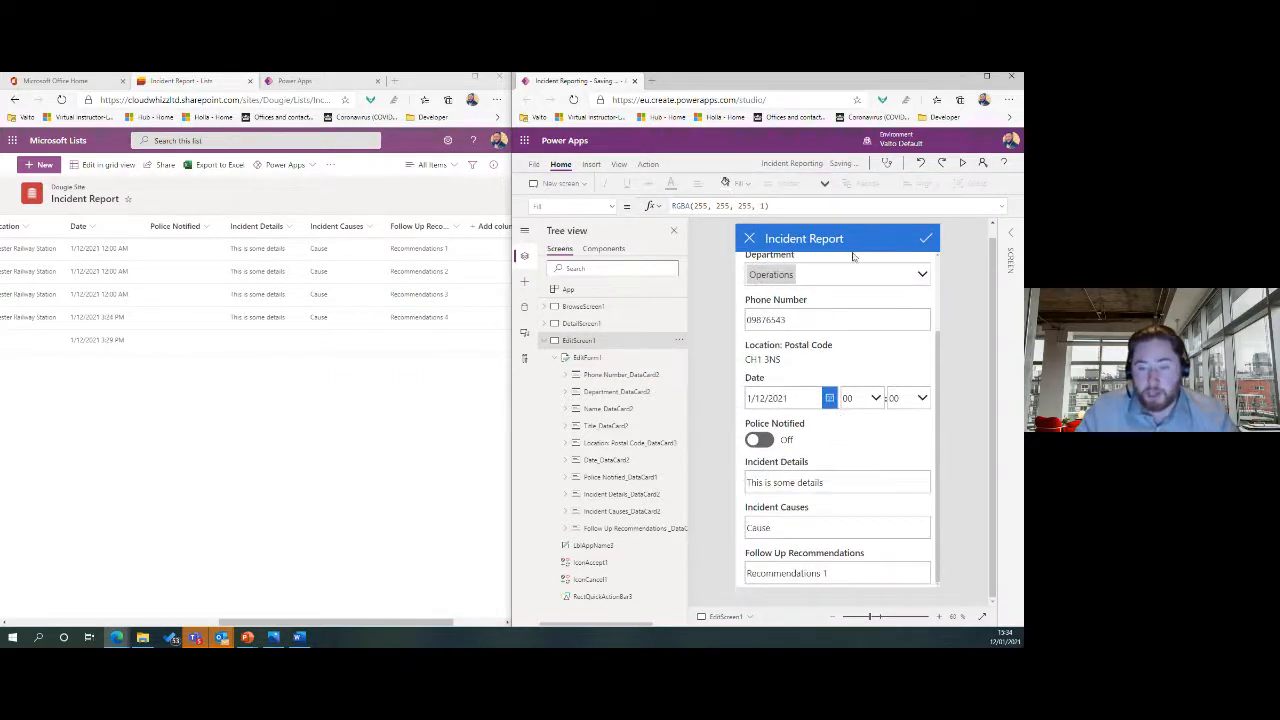
Maximize the studio, then drag the Incident Details card and its text box taller.
left_click(986, 76)
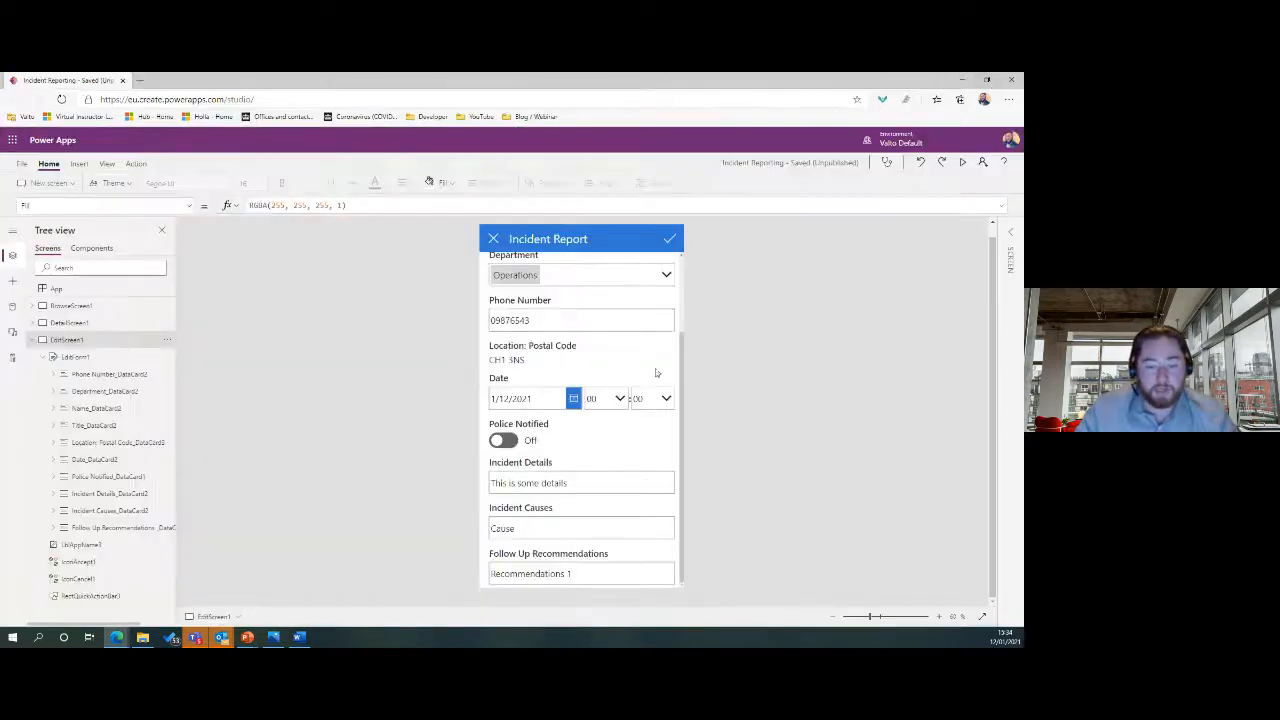
left_click(622, 474)
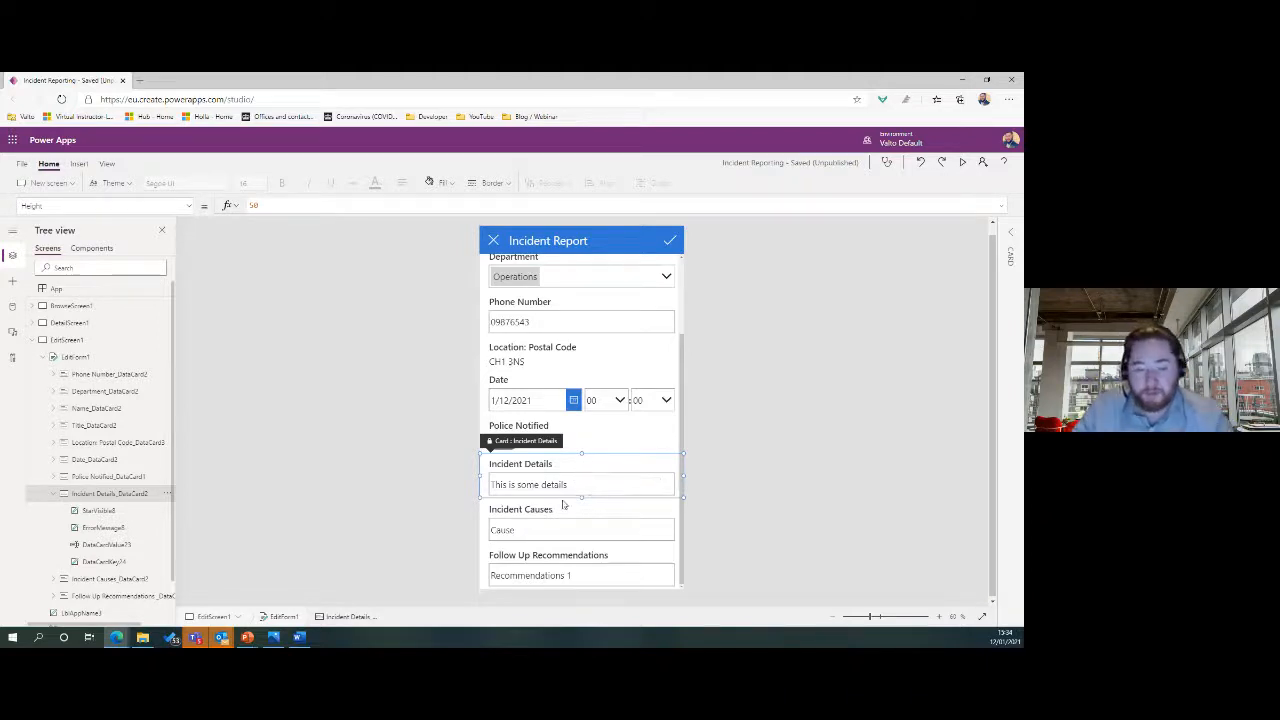
left_click_drag(581, 497, 589, 560)
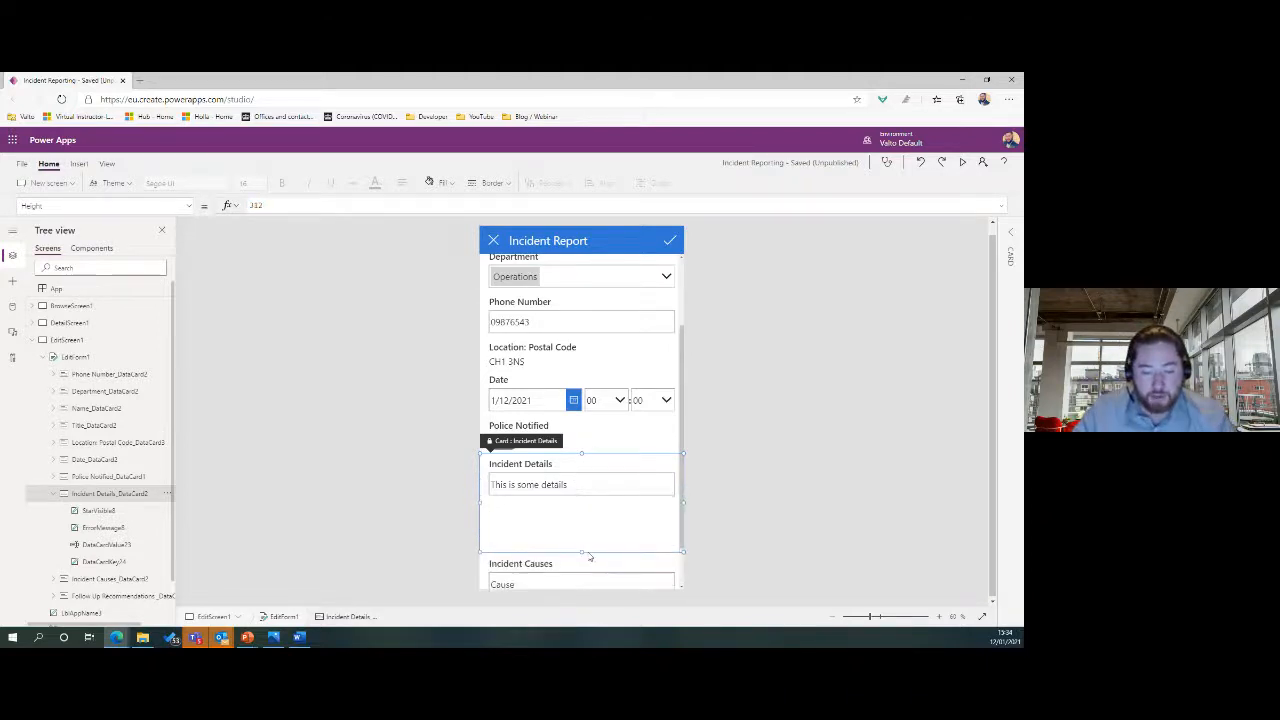
left_click(582, 489)
left_click_drag(581, 496, 576, 535)
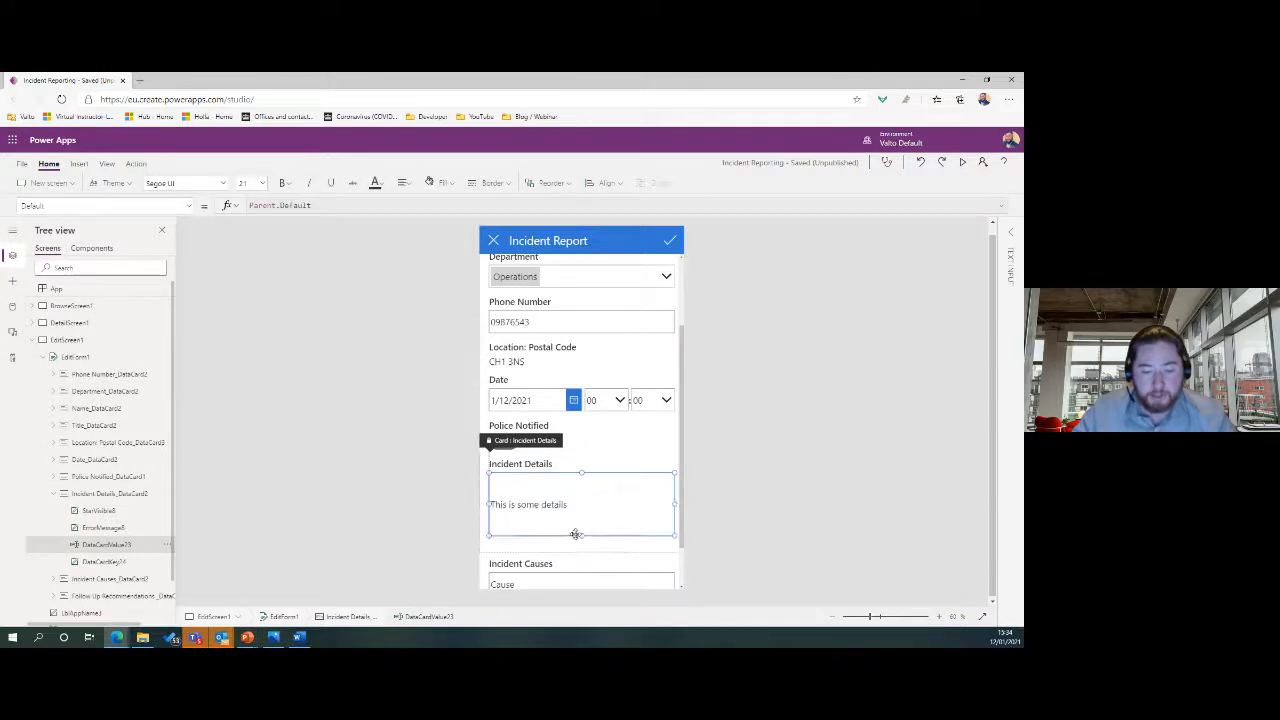
left_click(740, 429)
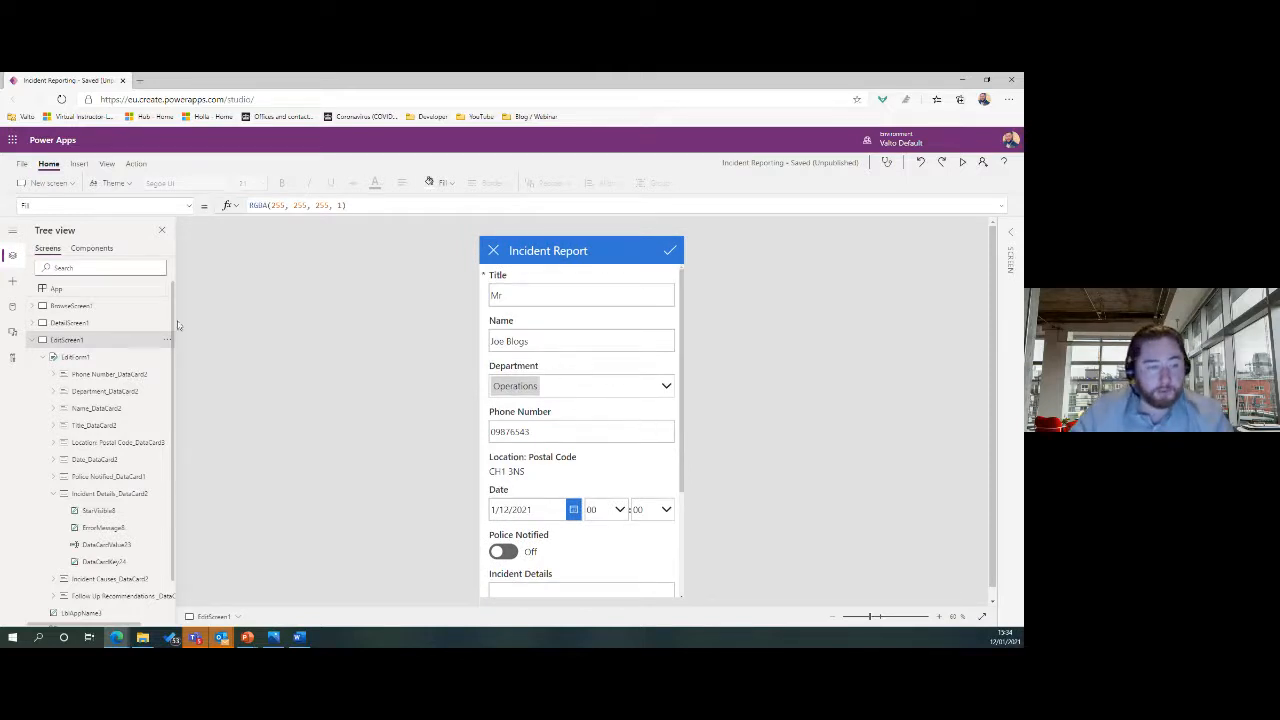
Preview the app, start a new incident report, and enter title 'Mr' and the reporter's name.
left_click(80, 306)
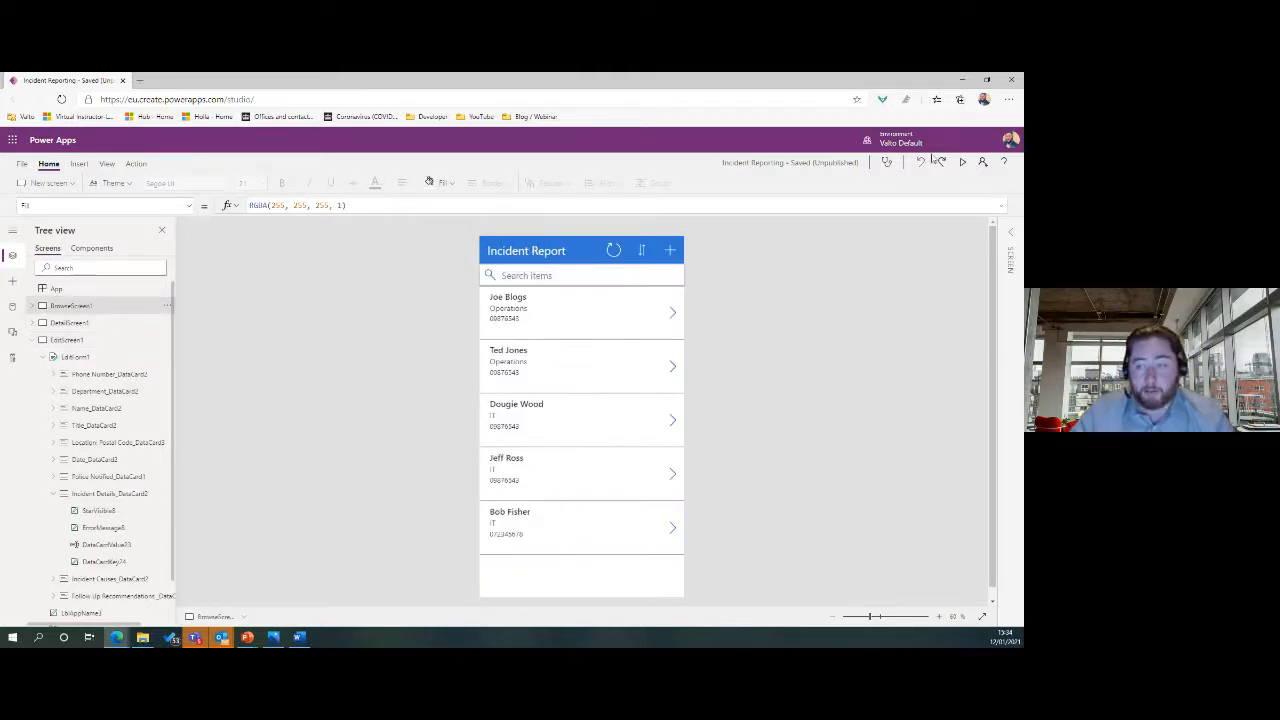
left_click(962, 163)
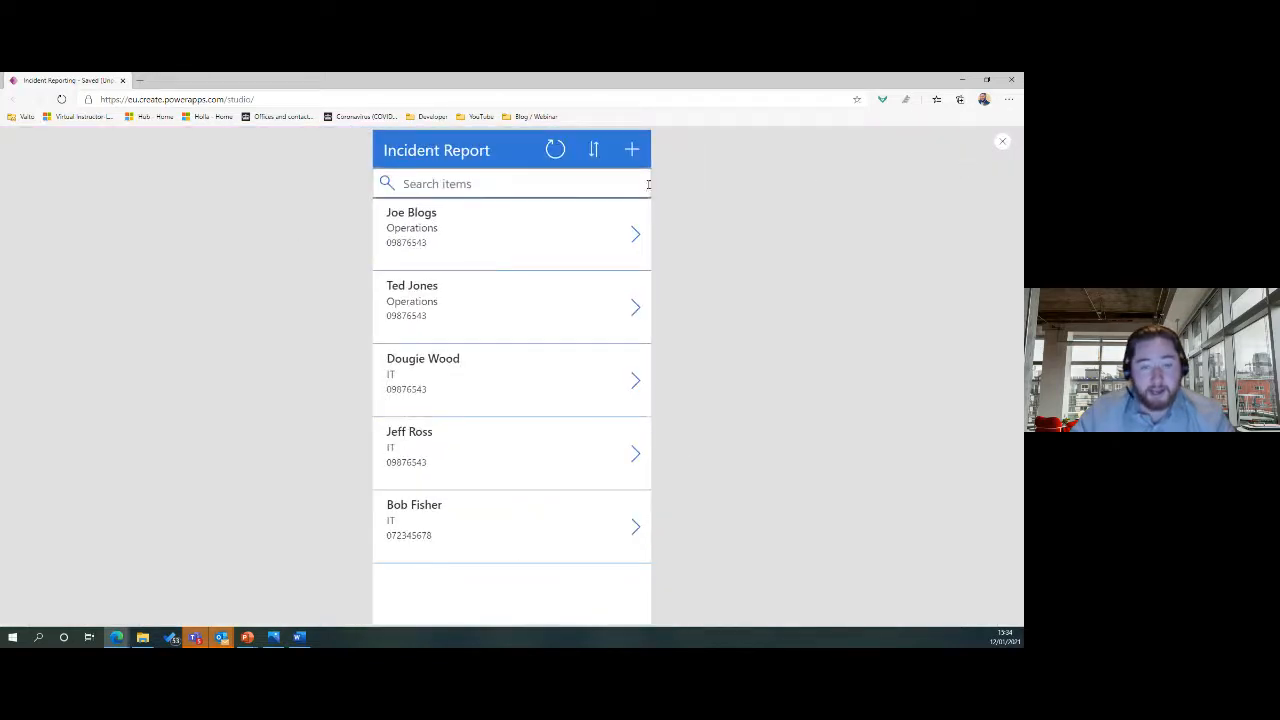
left_click(633, 151)
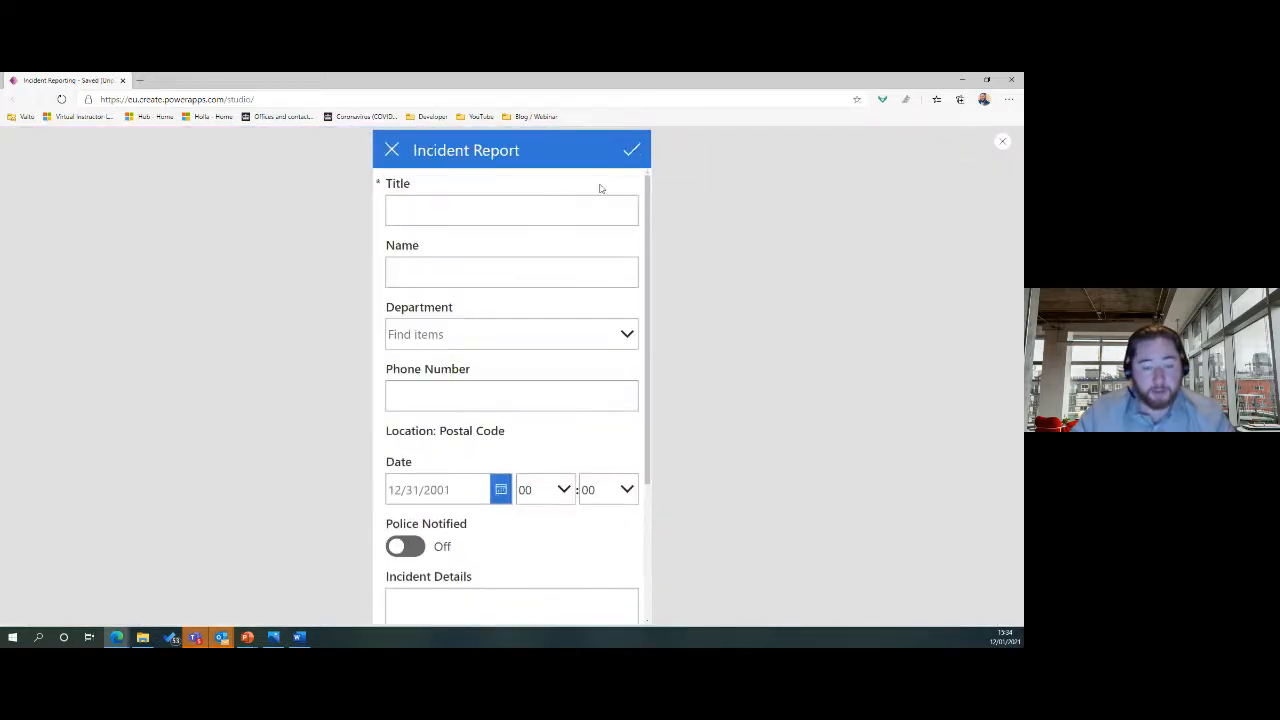
left_click(440, 213)
type("Mr")
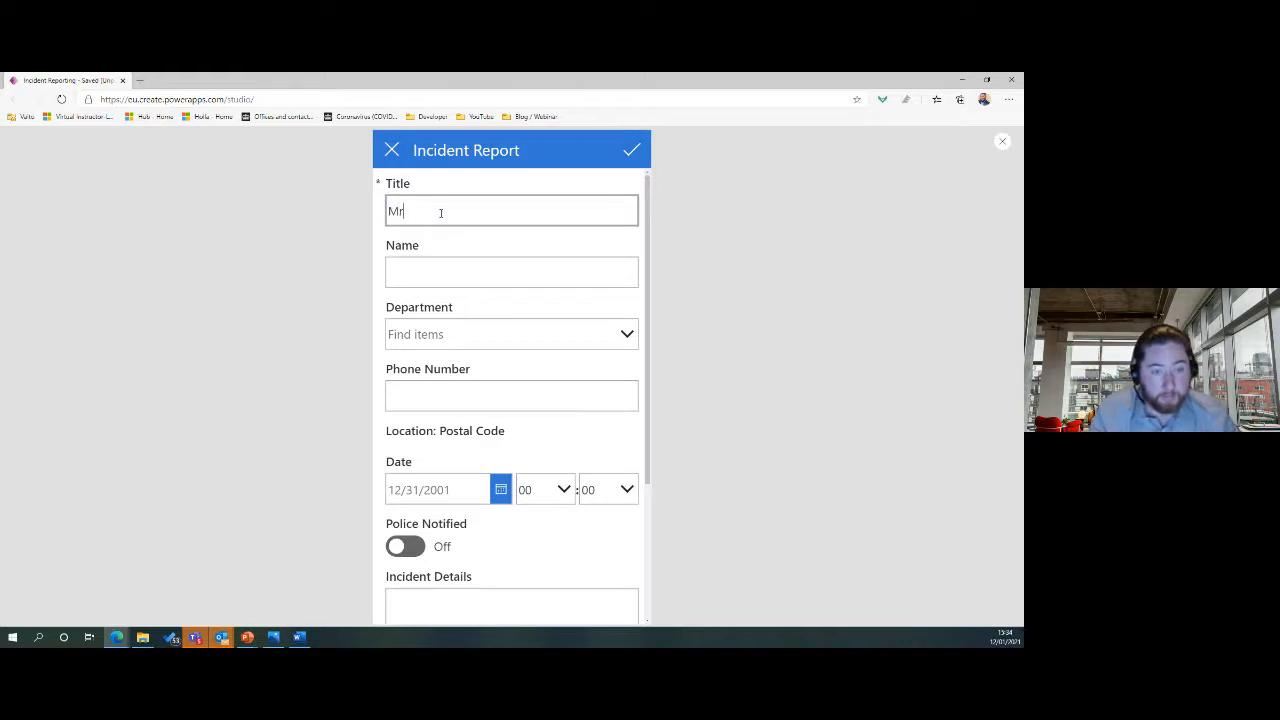
key("Tab")
type("Do")
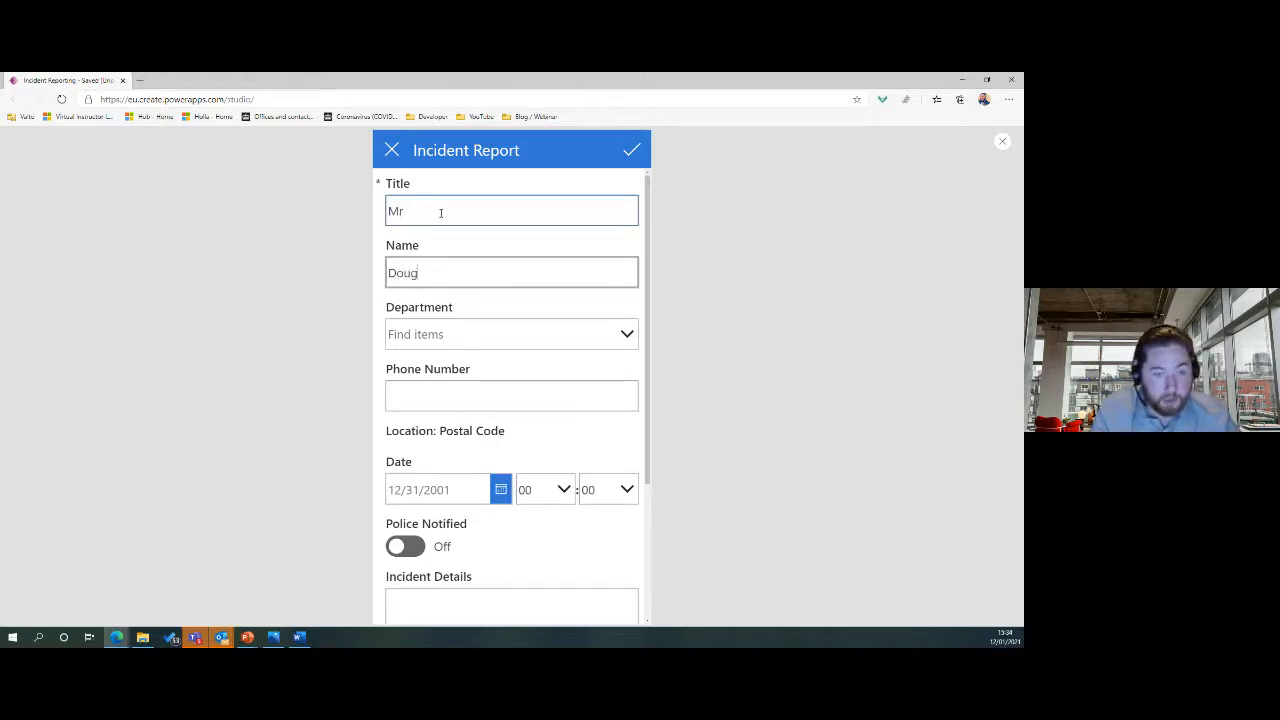
key("BackSpace")
key("BackSpace")
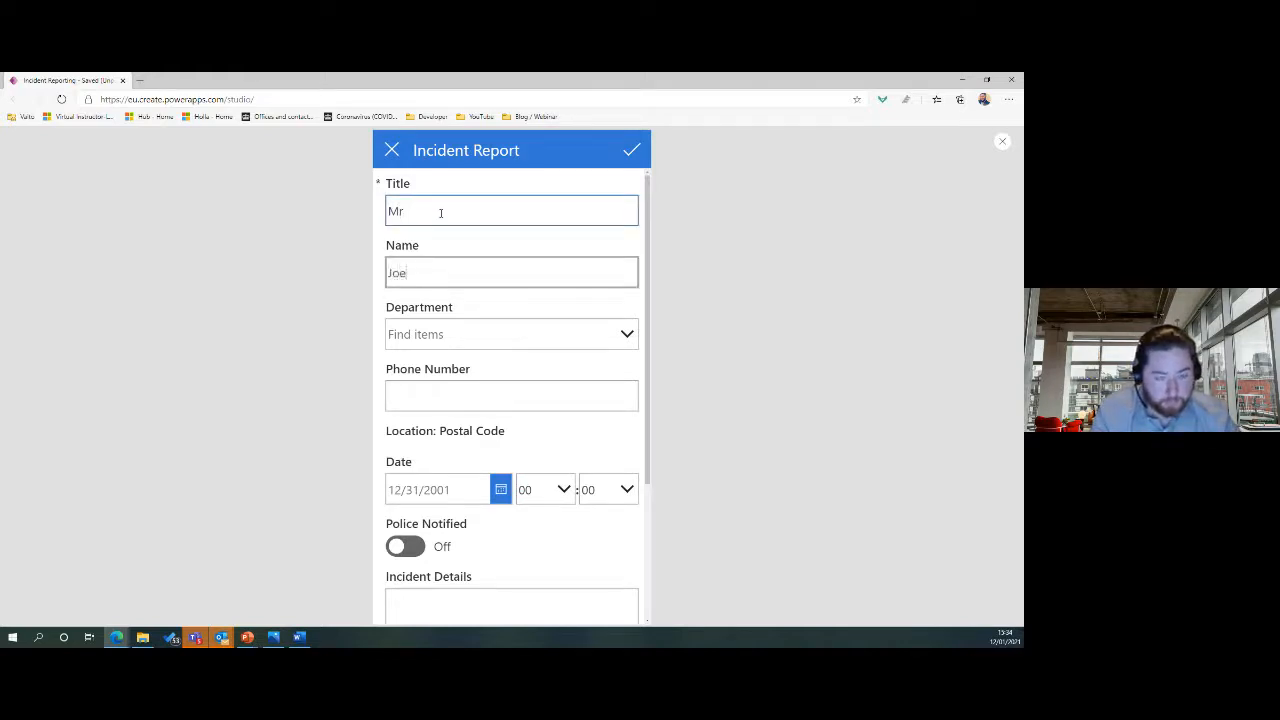
type("e Blogs")
Choose Operations as the department and enter the reporter's phone number.
left_click(449, 341)
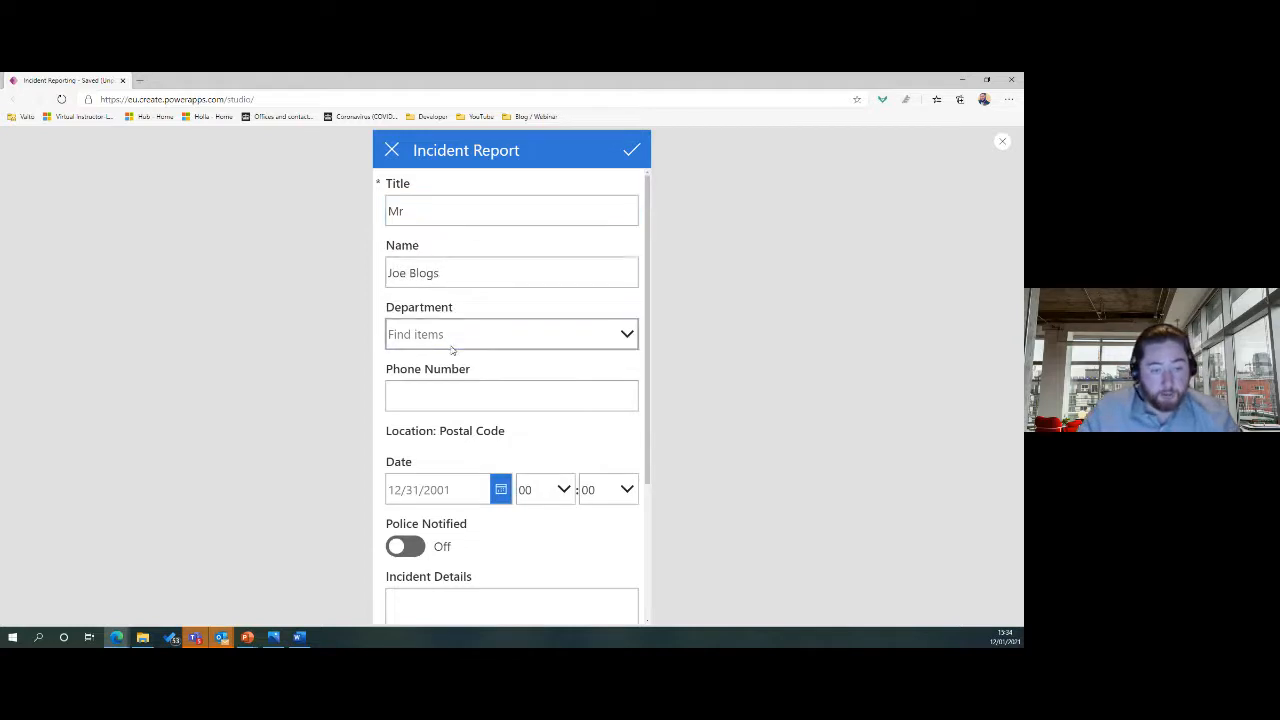
left_click(449, 364)
left_click(452, 390)
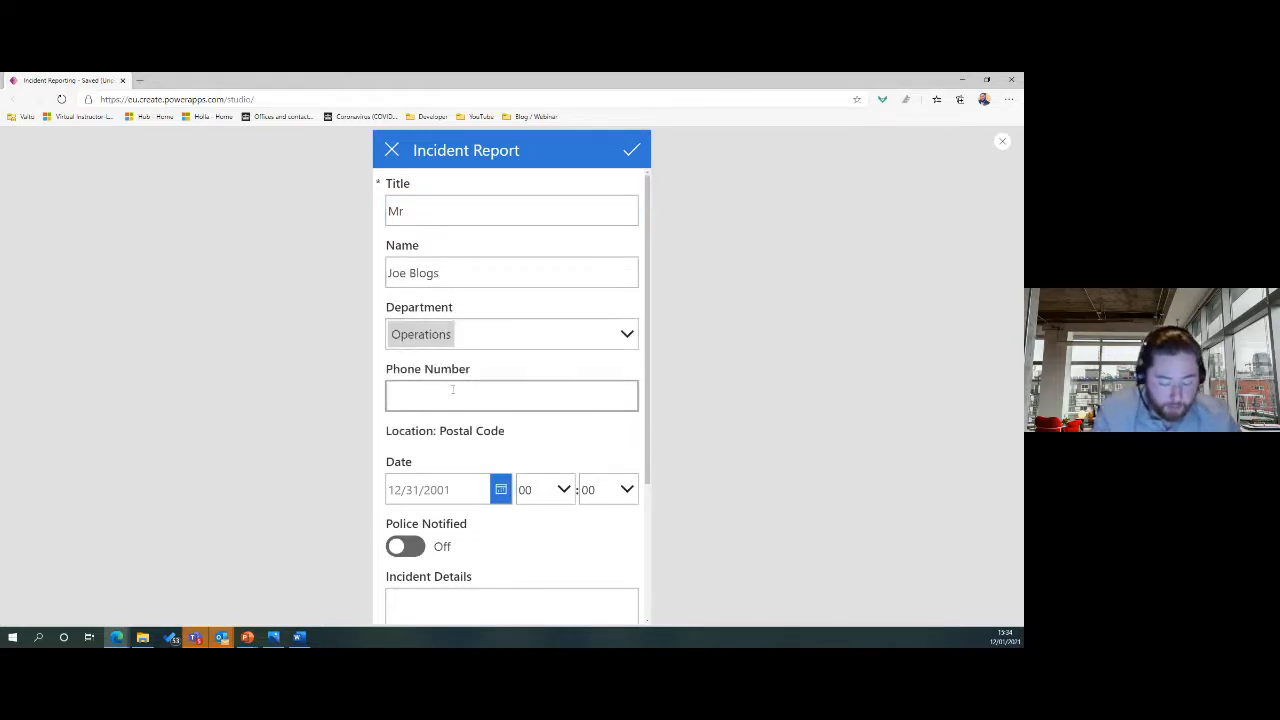
type("0712345678")
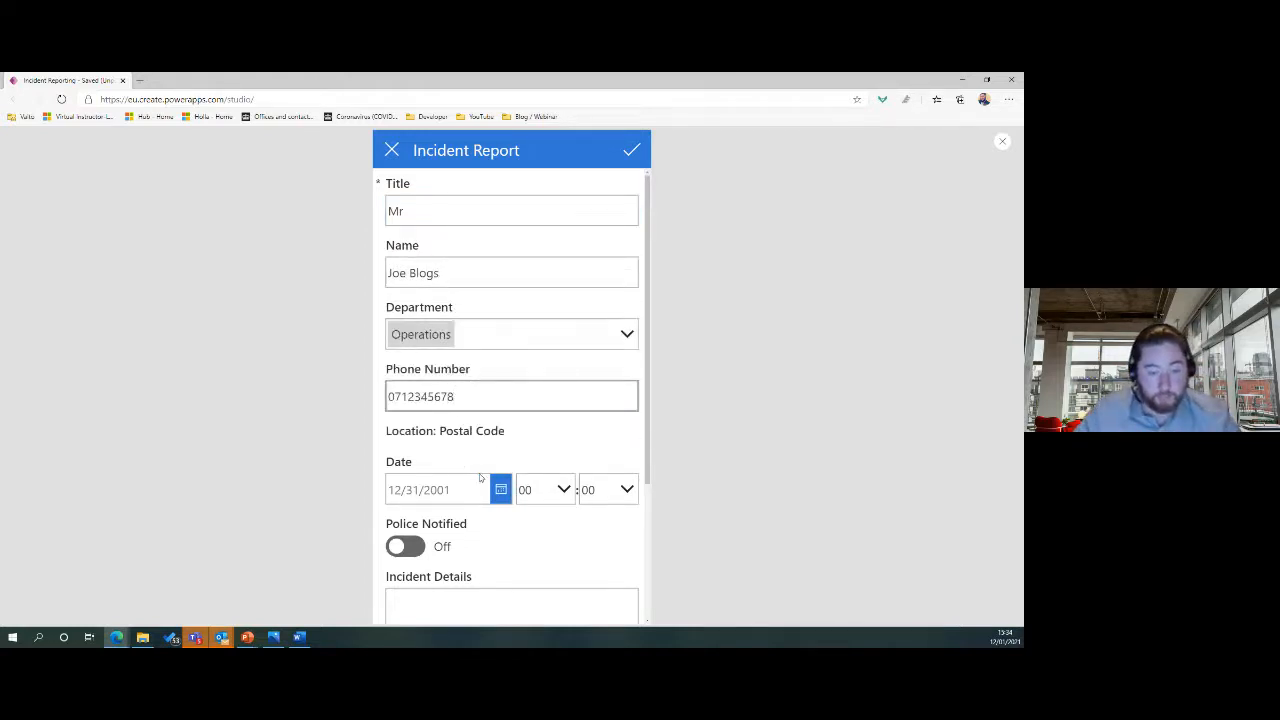
Set the incident date to 11 January and the hour to 09.
scroll(480, 478, "down", 1)
left_click(500, 428)
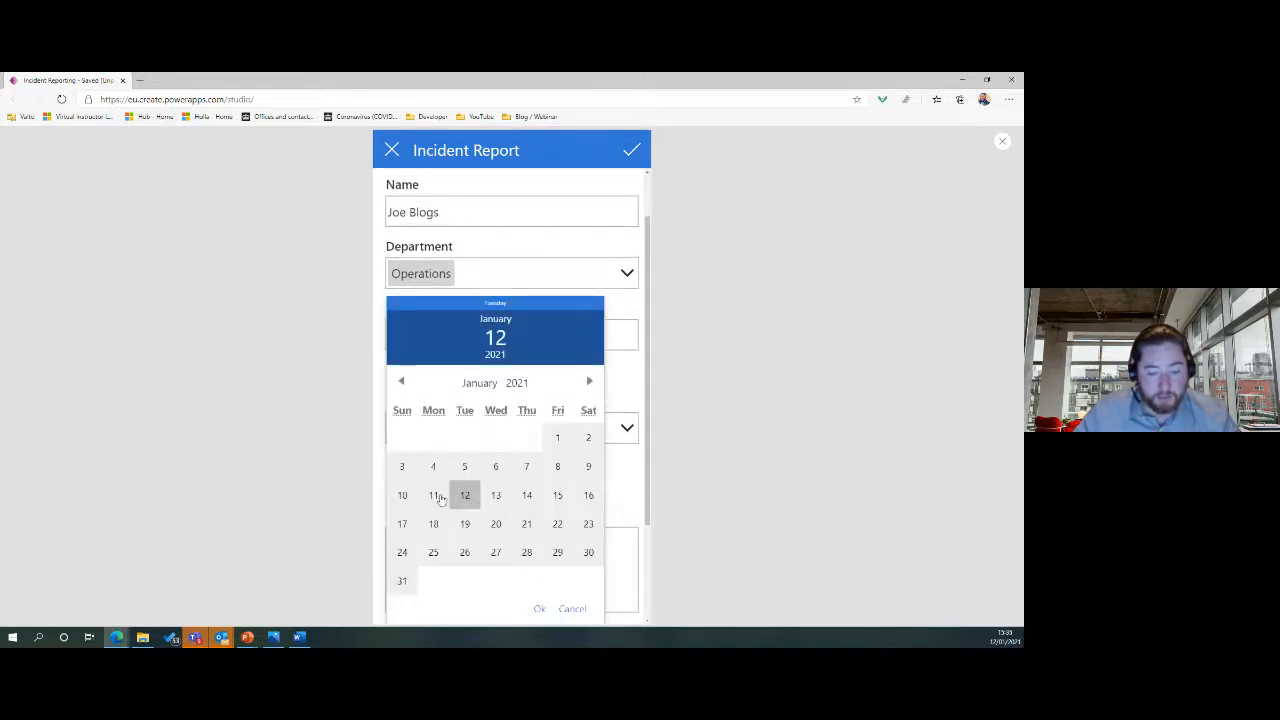
left_click(434, 495)
left_click(539, 608)
left_click(545, 428)
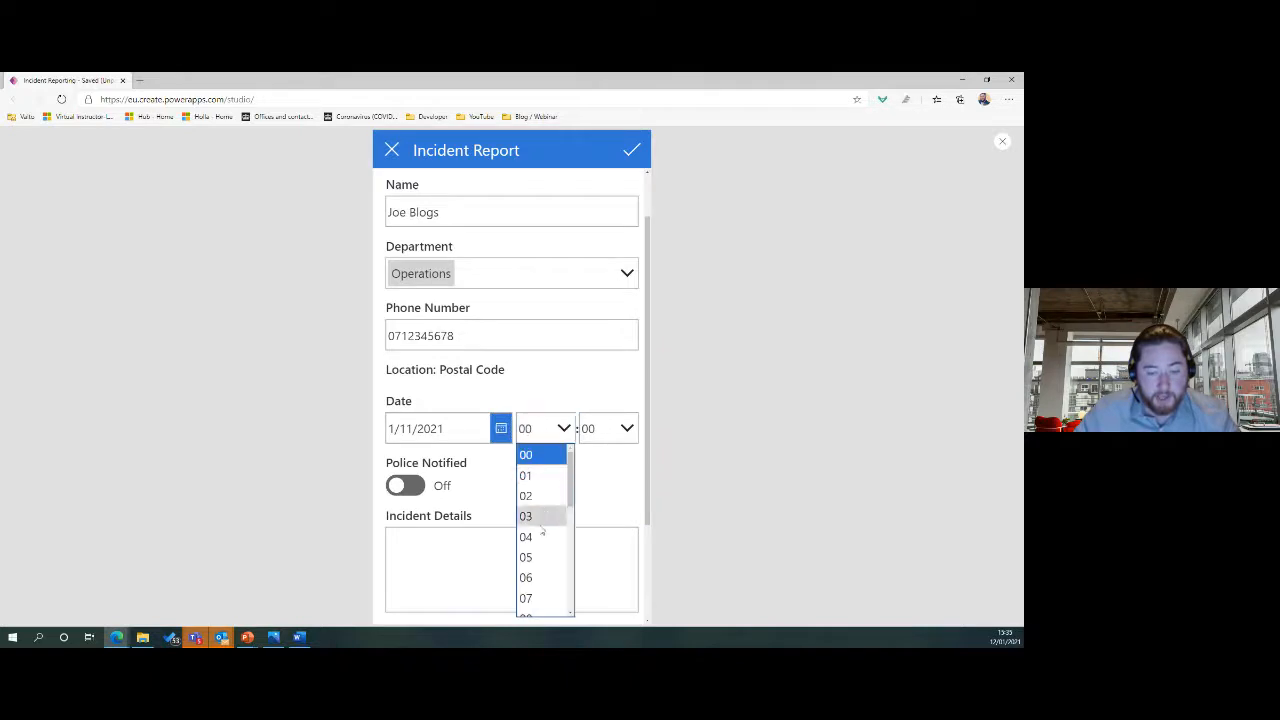
scroll(531, 590, "down", 2)
left_click(539, 562)
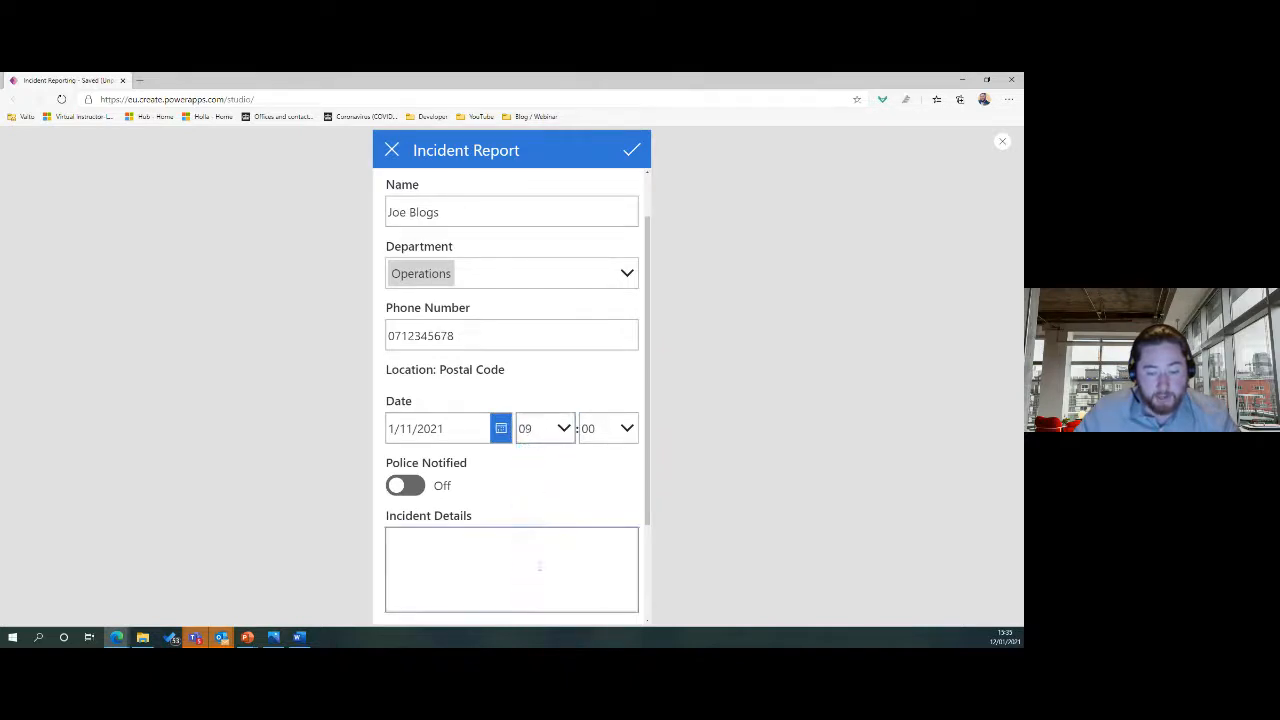
Mark police notified, enter details 'Fell down stairs', cause 'tripped over a box', follow-up 'move the box!', and submit.
scroll(540, 460, "down", 2)
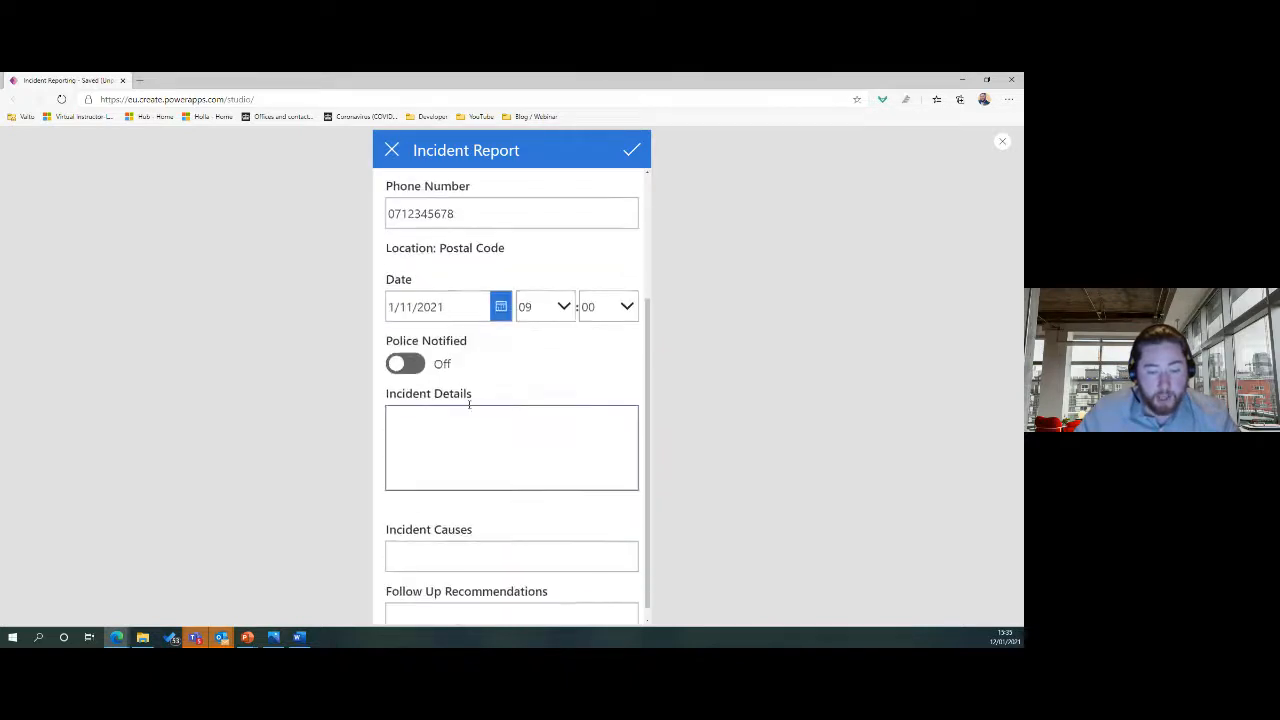
left_click(400, 364)
left_click(467, 422)
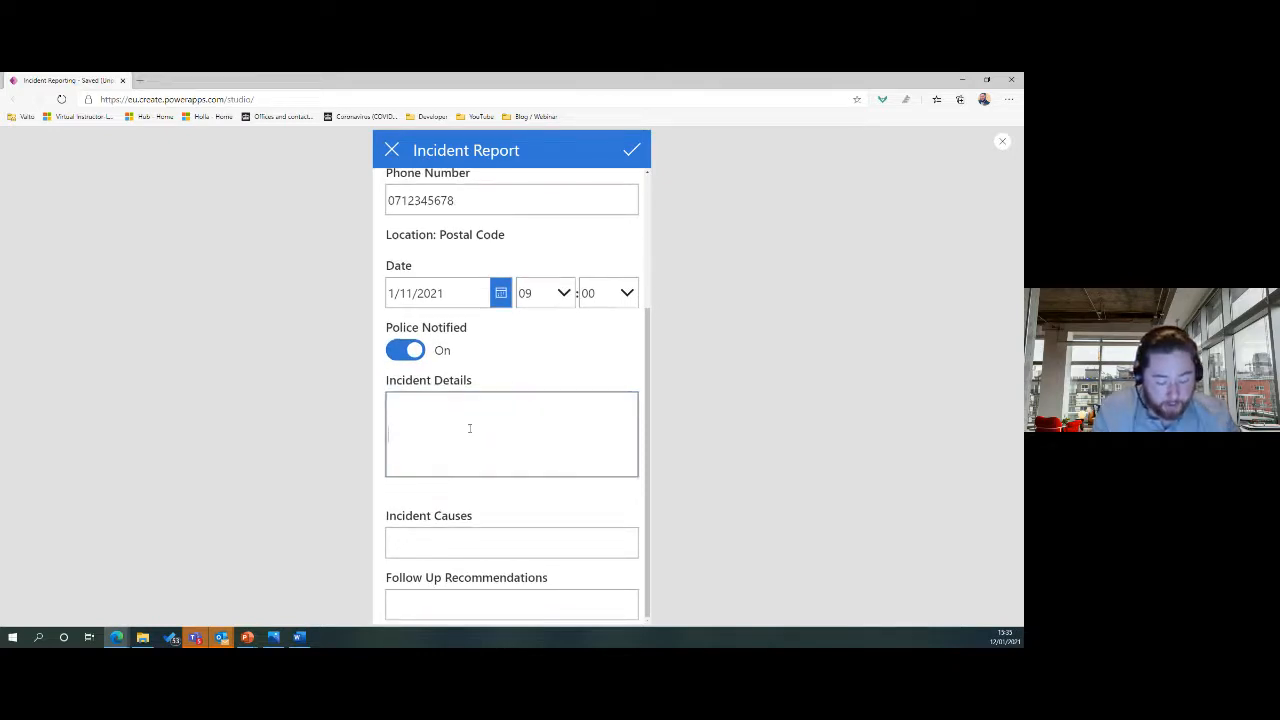
type("Fell down stairs")
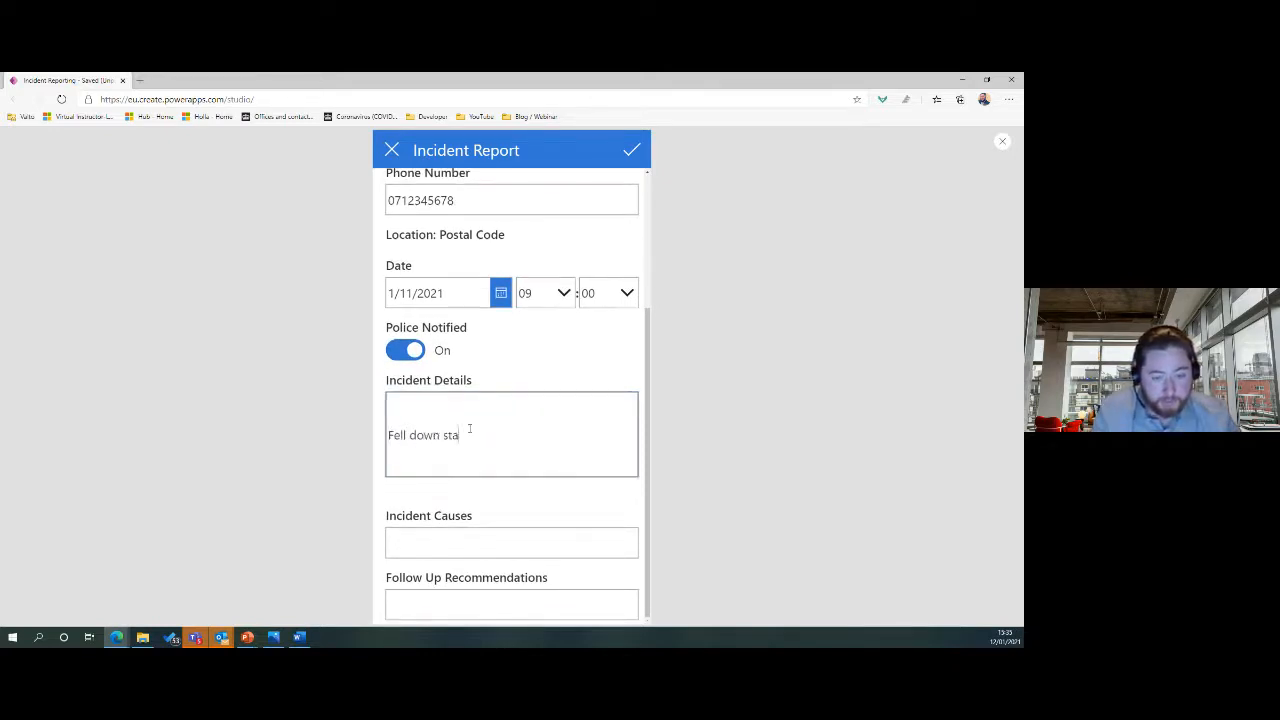
left_click(470, 542)
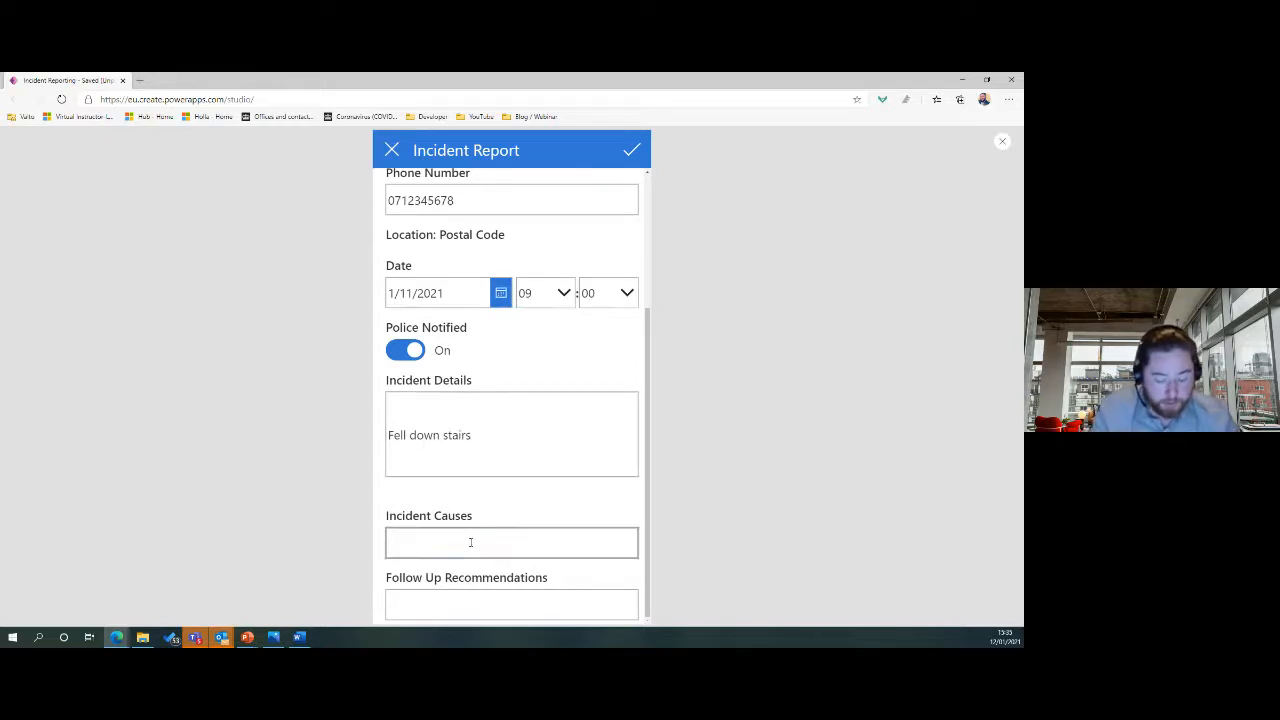
type("tripped over a box")
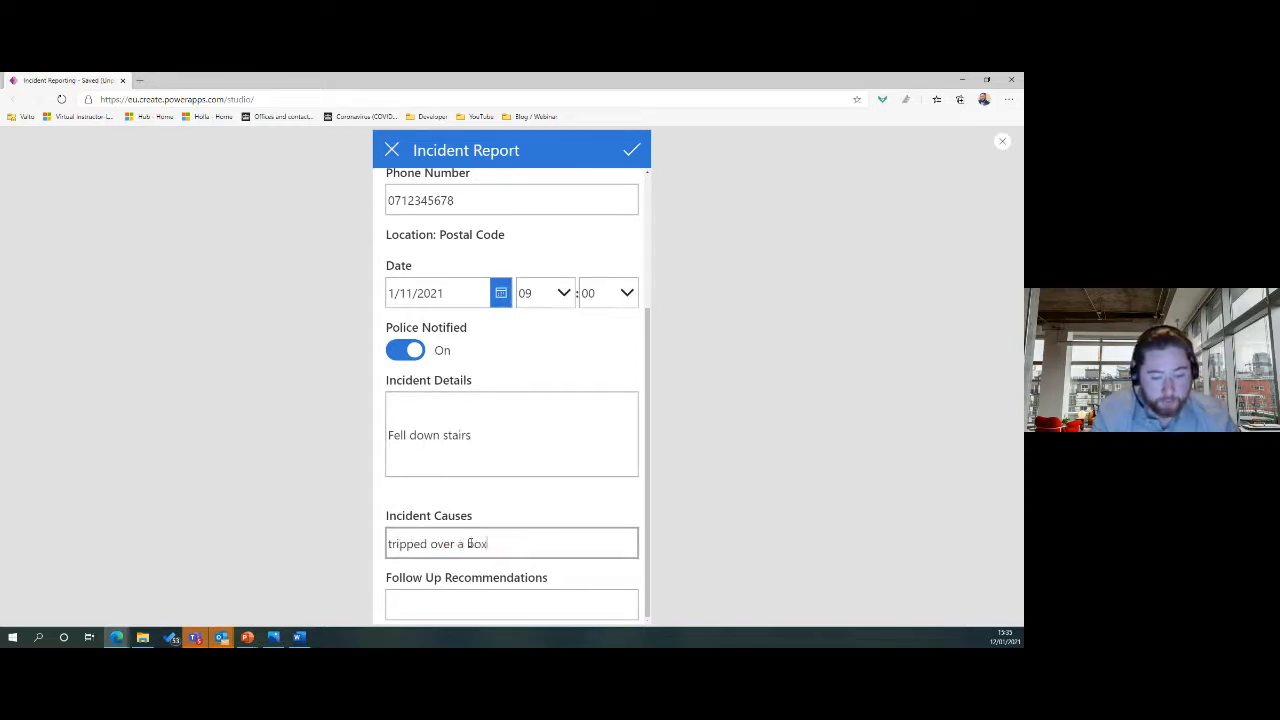
key("Tab")
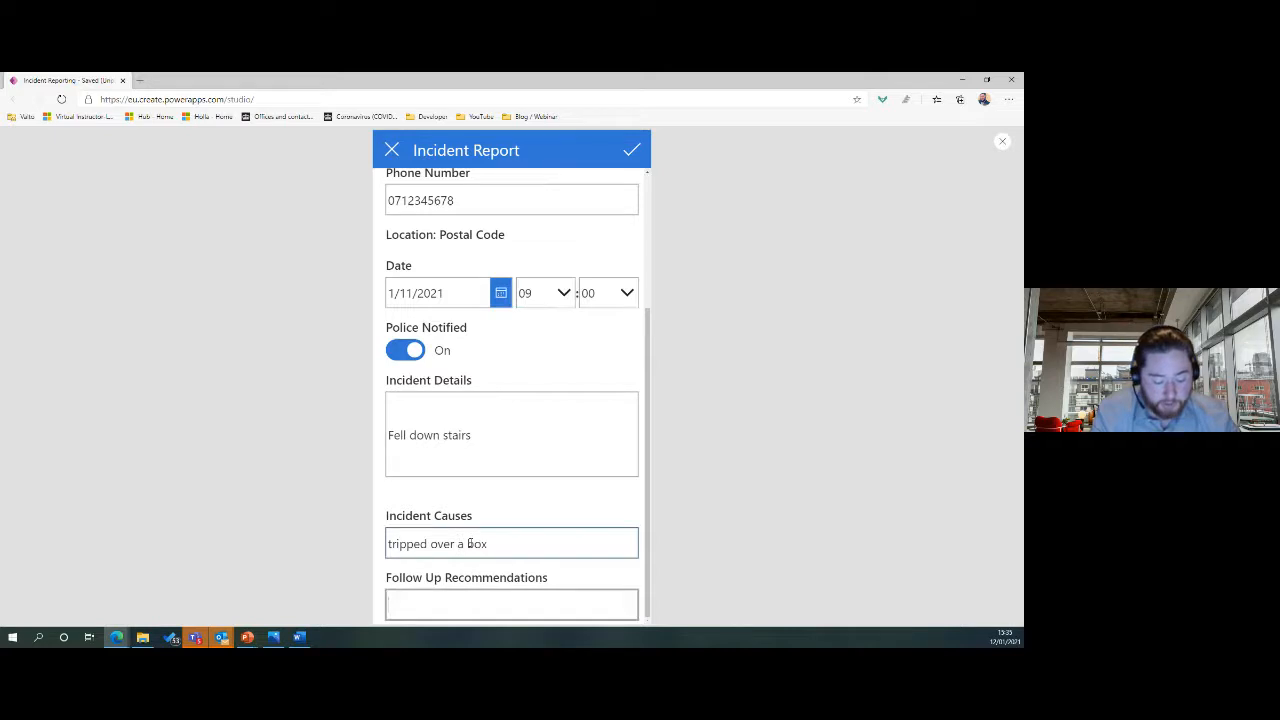
type("move the box!")
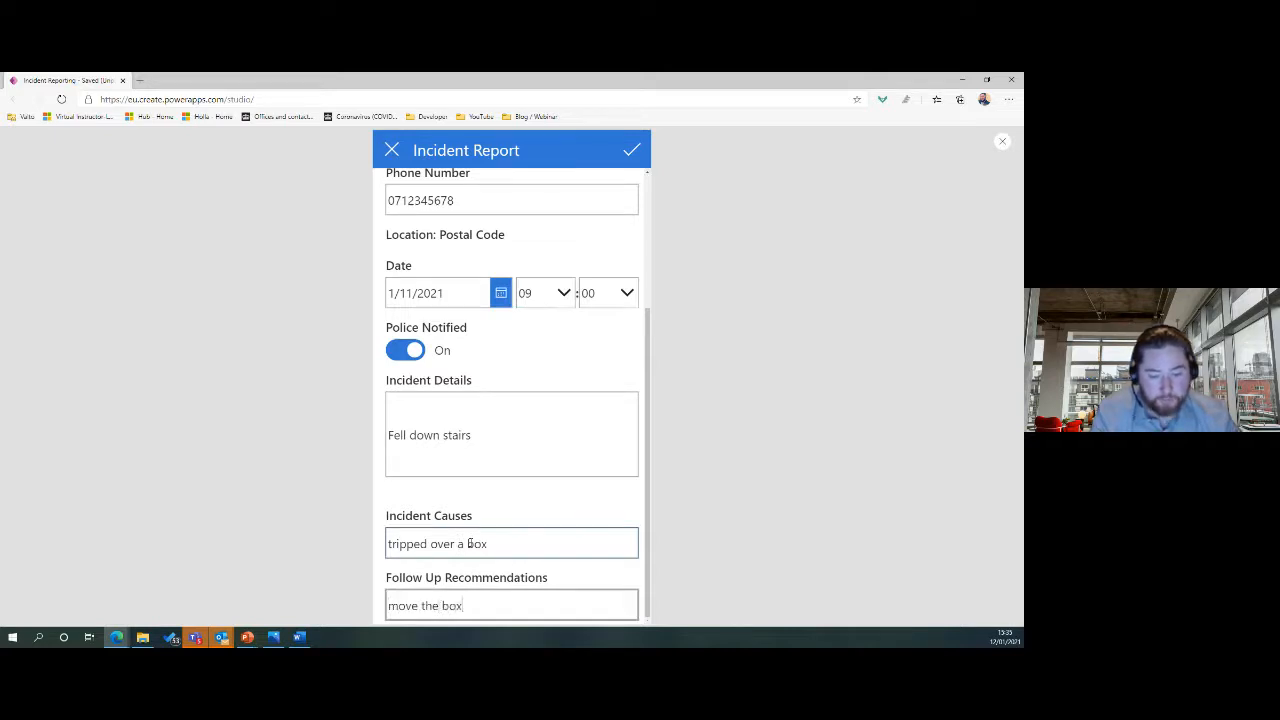
left_click(637, 152)
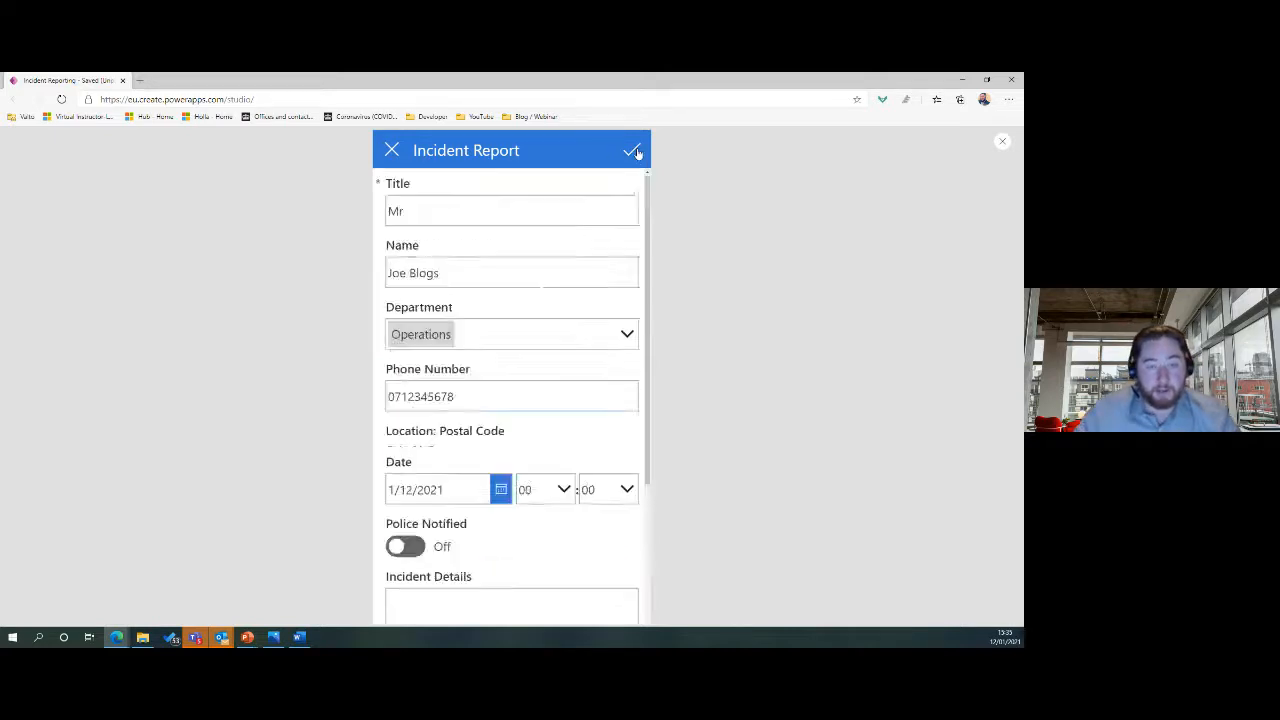
scroll(551, 384, "down", 1)
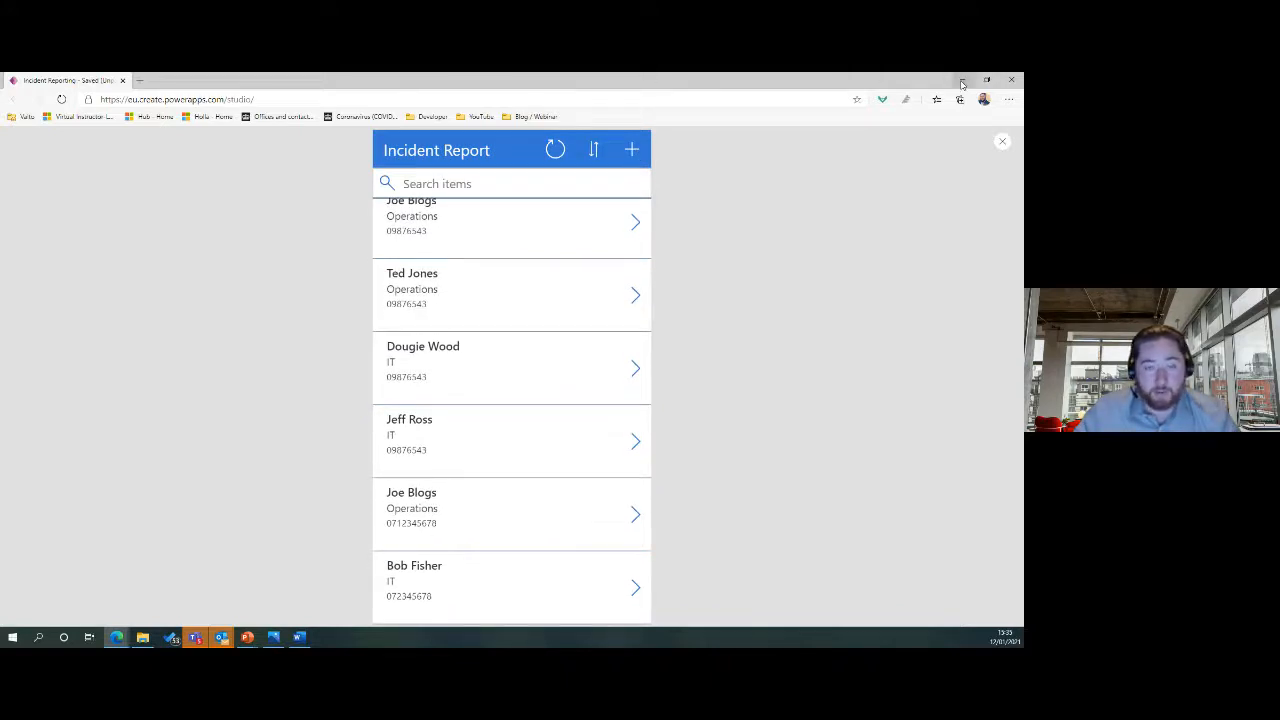
Close the preview, check the new row in the Incident Report list side by side, then restore the full-screen editor.
left_click(1001, 142)
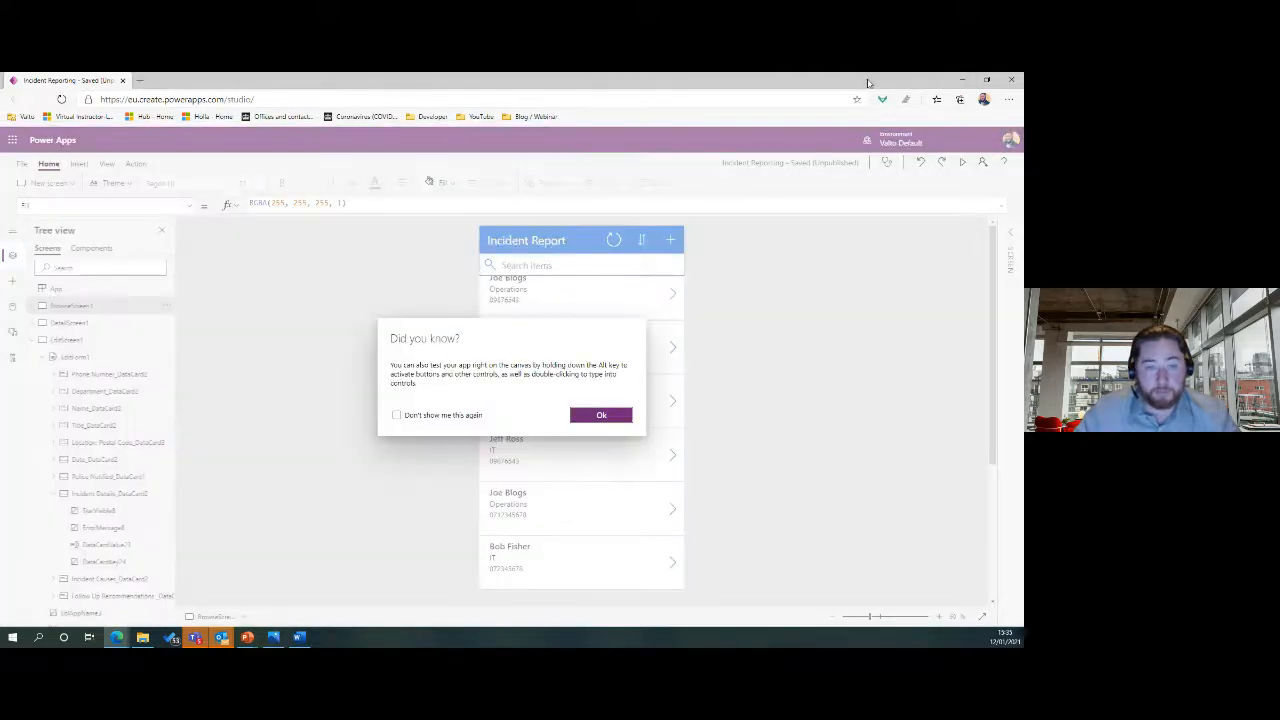
left_click_drag(868, 83, 818, 198)
key("super+Right")
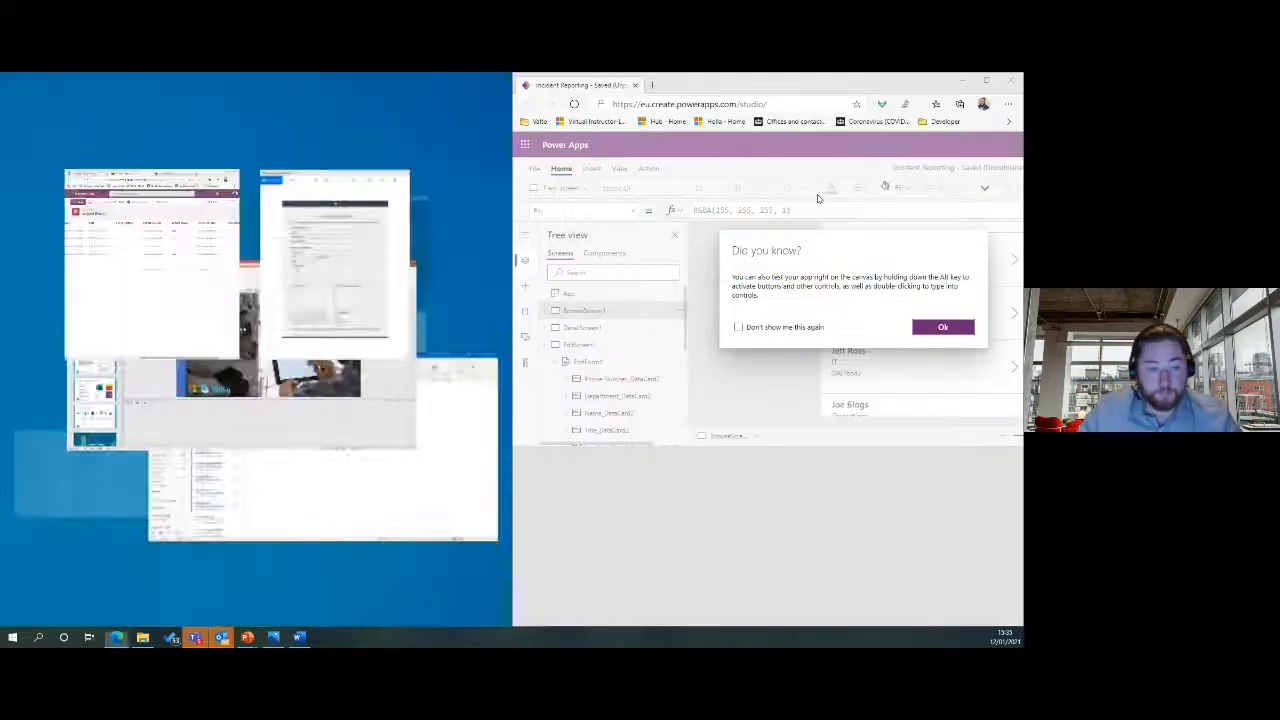
left_click(123, 229)
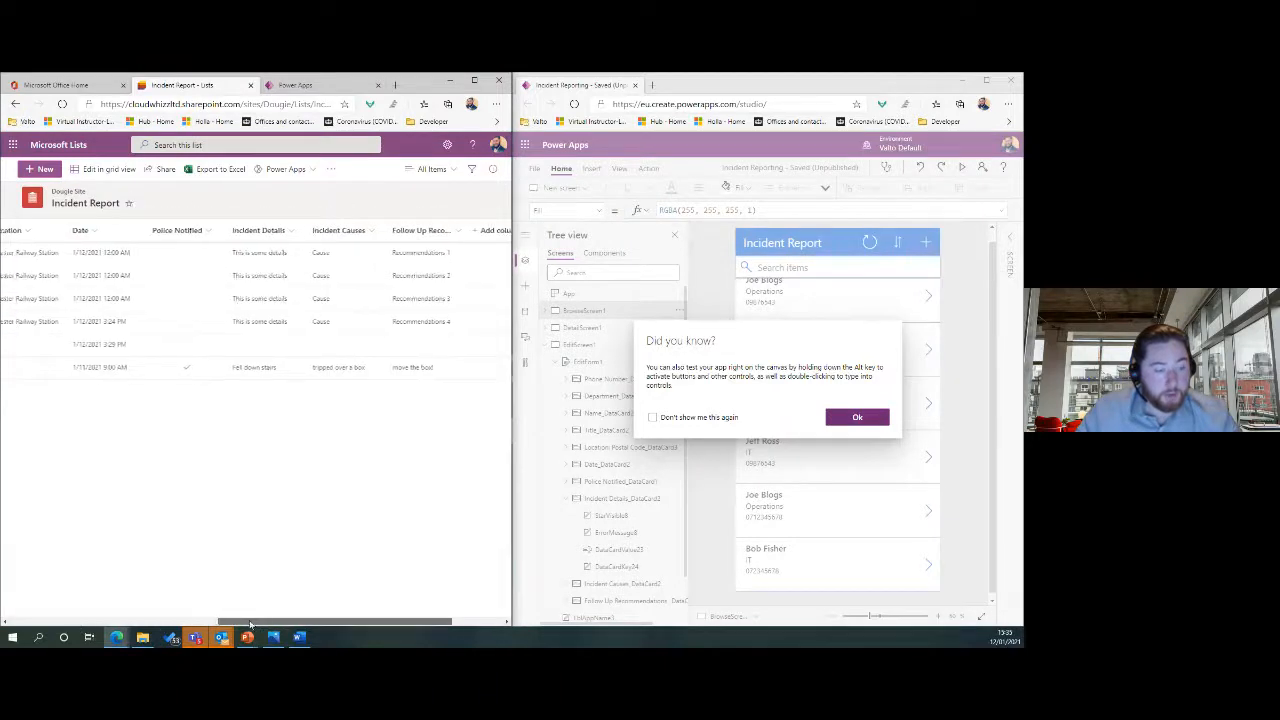
left_click_drag(250, 625, 40, 625)
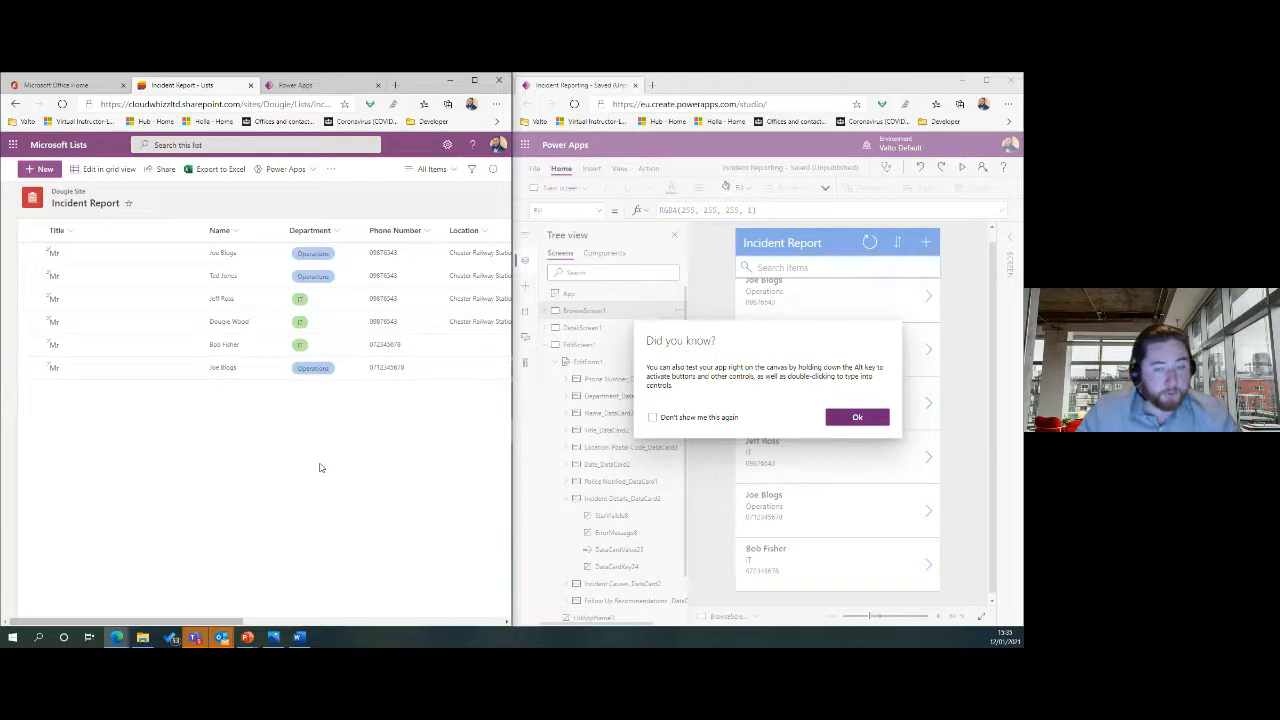
left_click(857, 417)
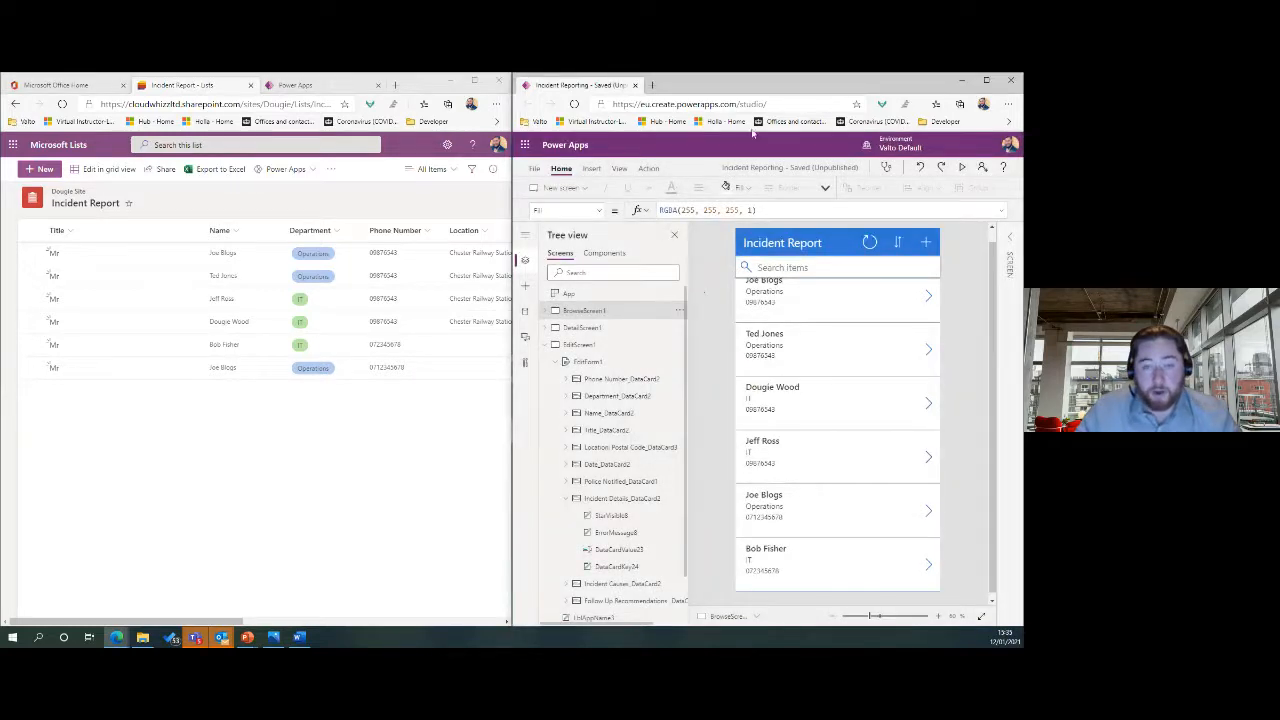
left_click(986, 80)
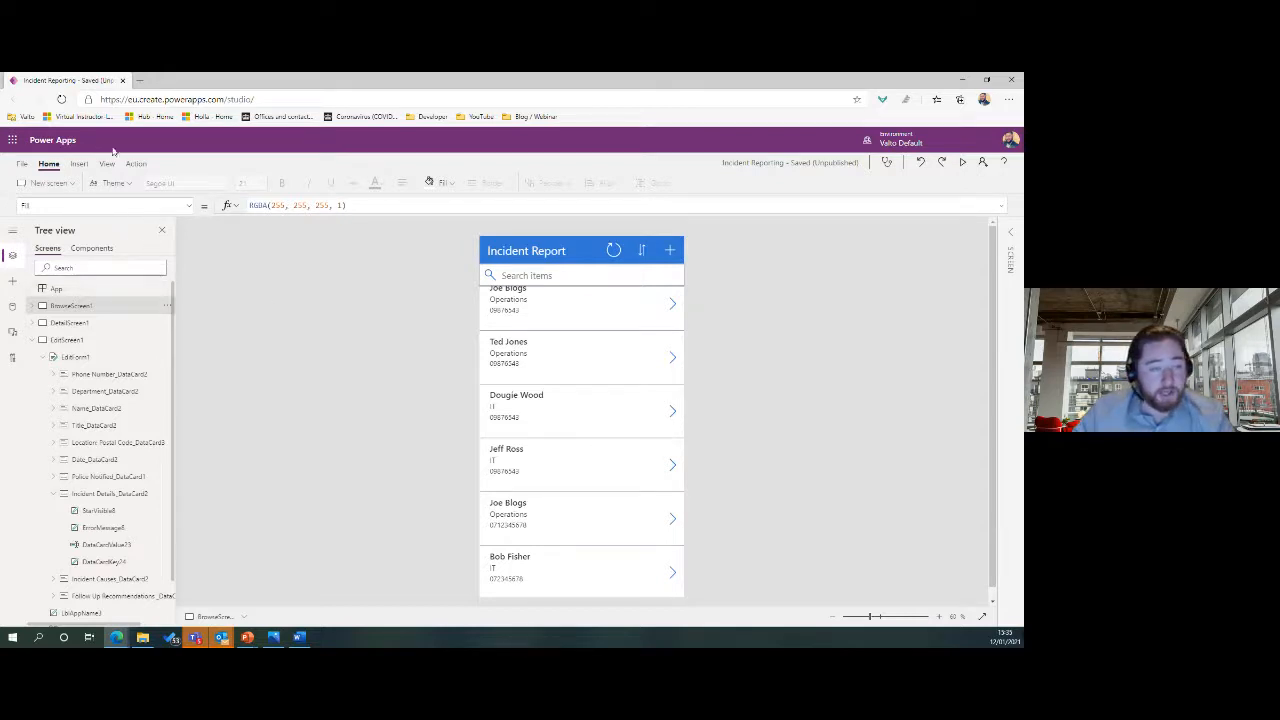
Save the Incident Reporting app from the File menu and publish this version.
left_click(21, 163)
left_click(120, 320)
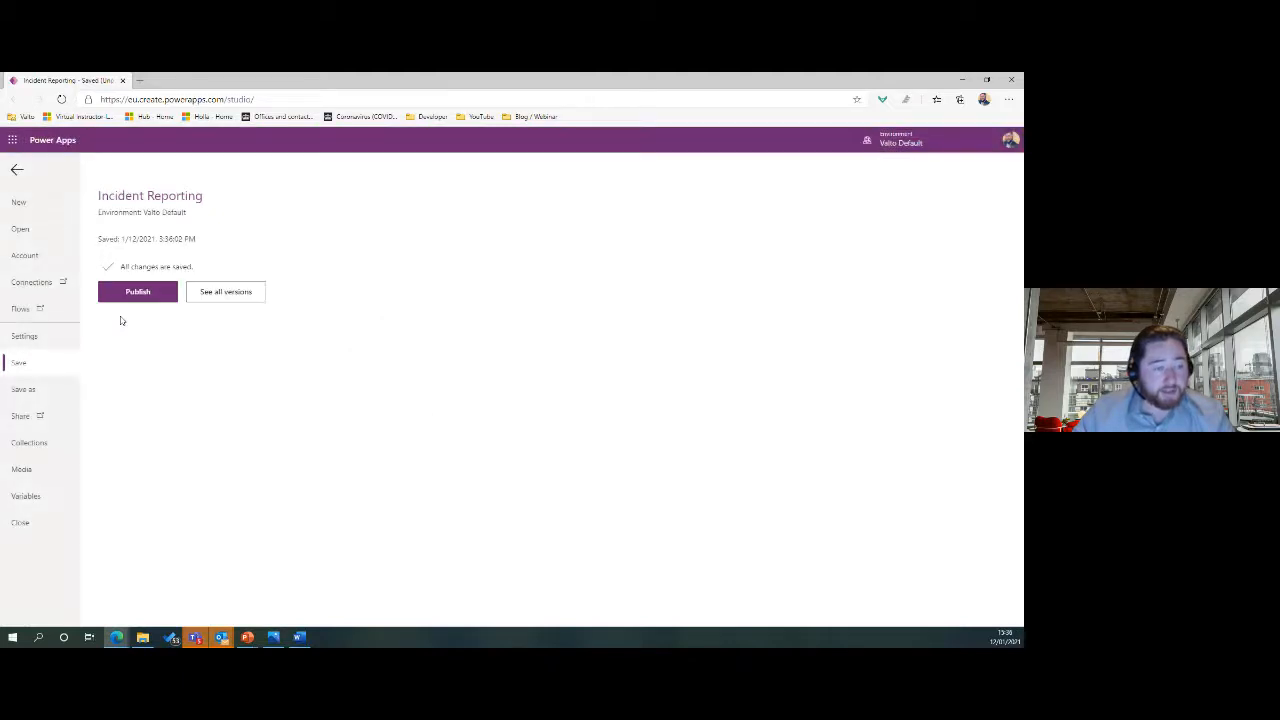
left_click(143, 292)
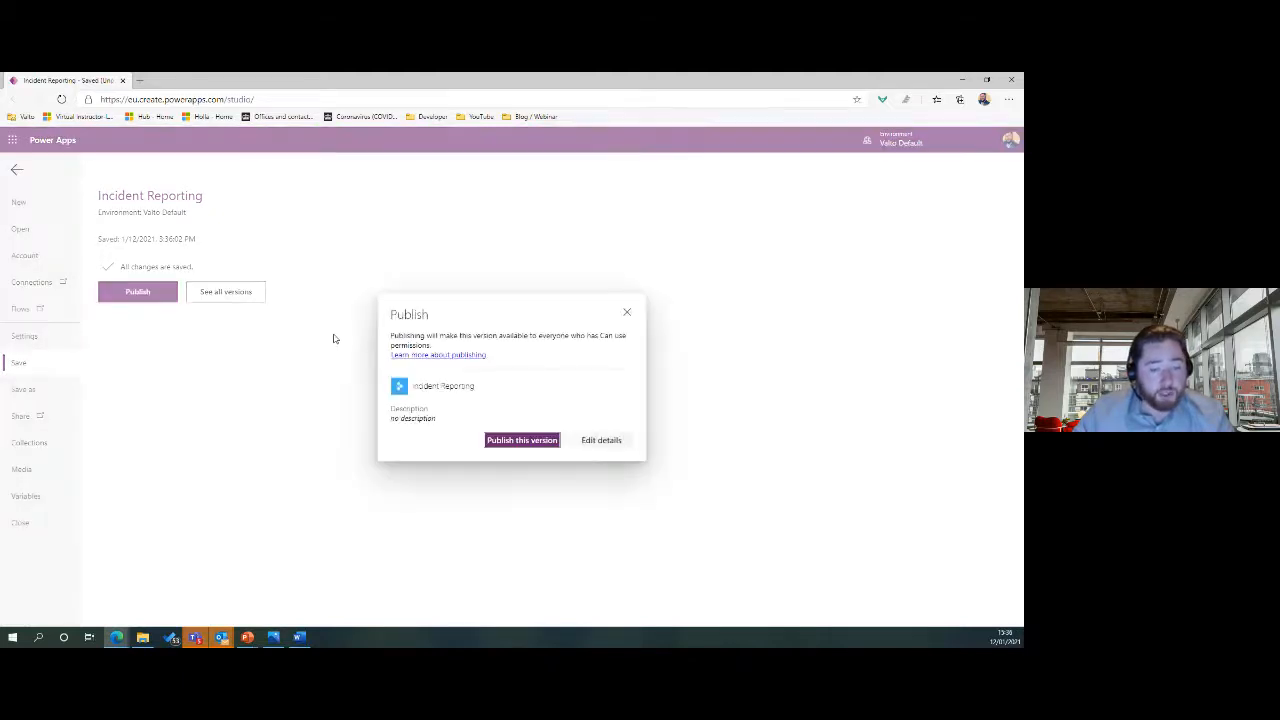
left_click(540, 442)
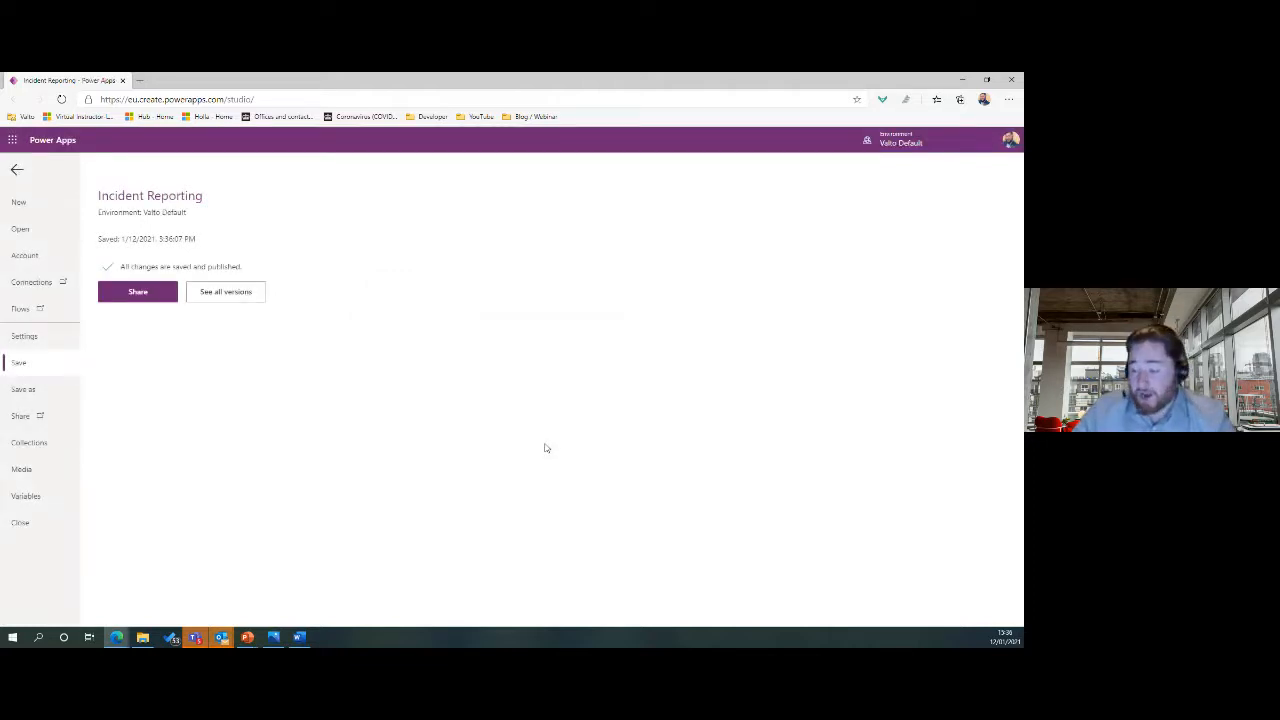
left_click(150, 293)
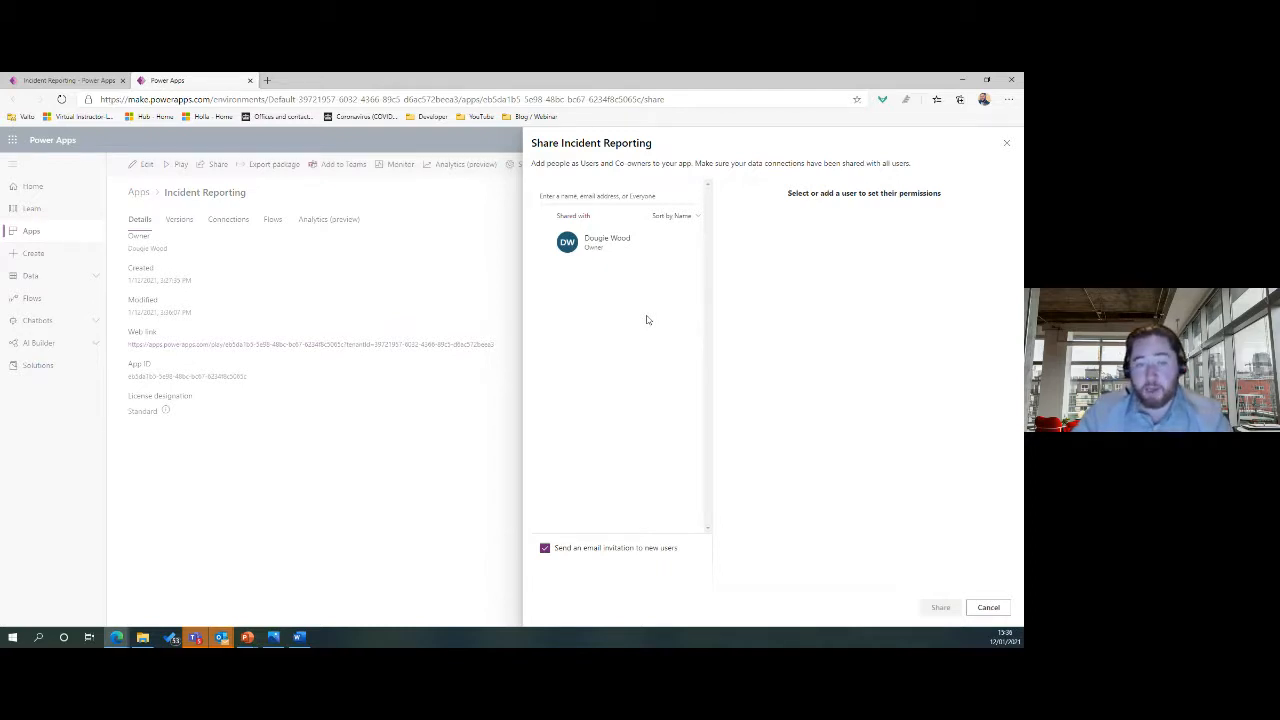
Search for a colleague by name and add the first suggestion as an app user.
left_click(613, 192)
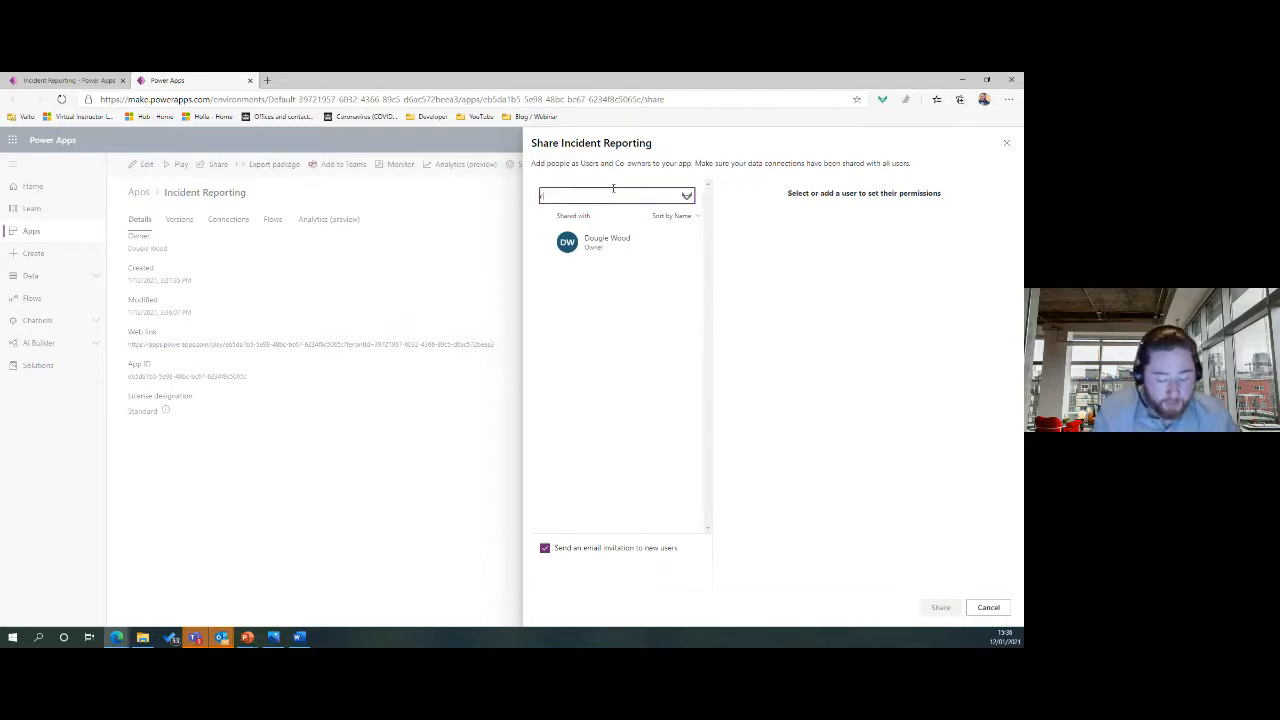
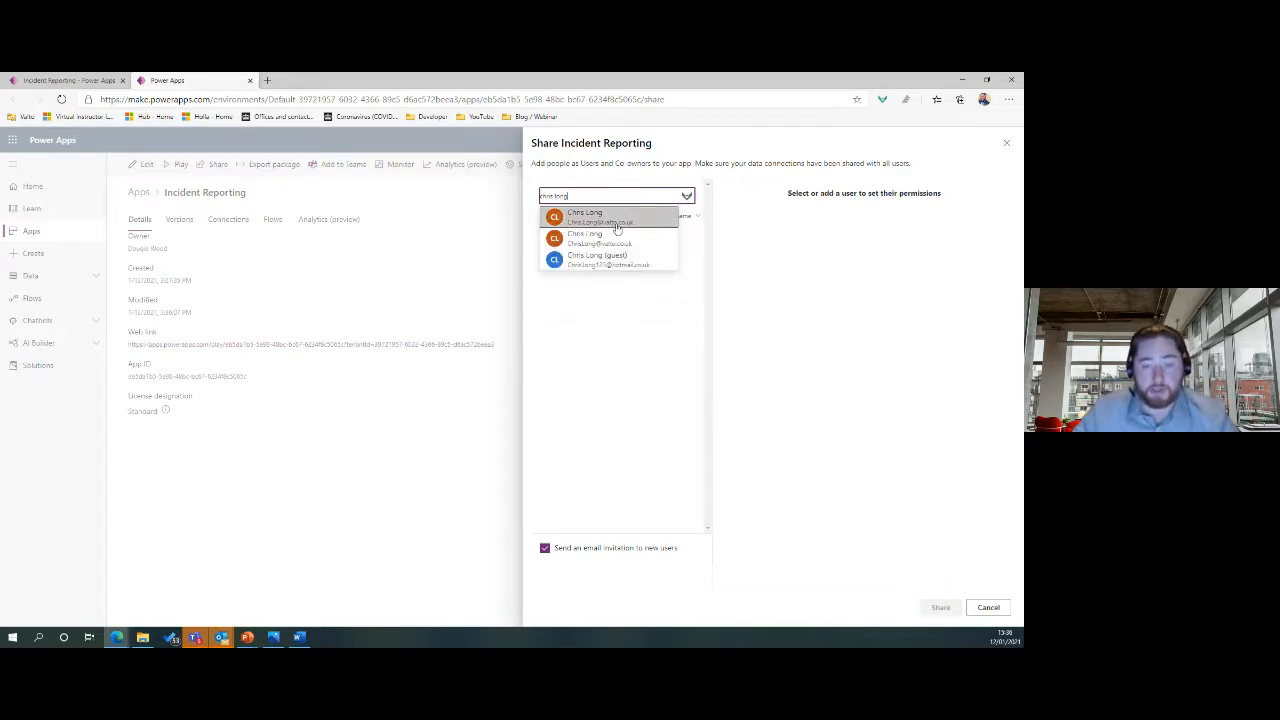
left_click(641, 220)
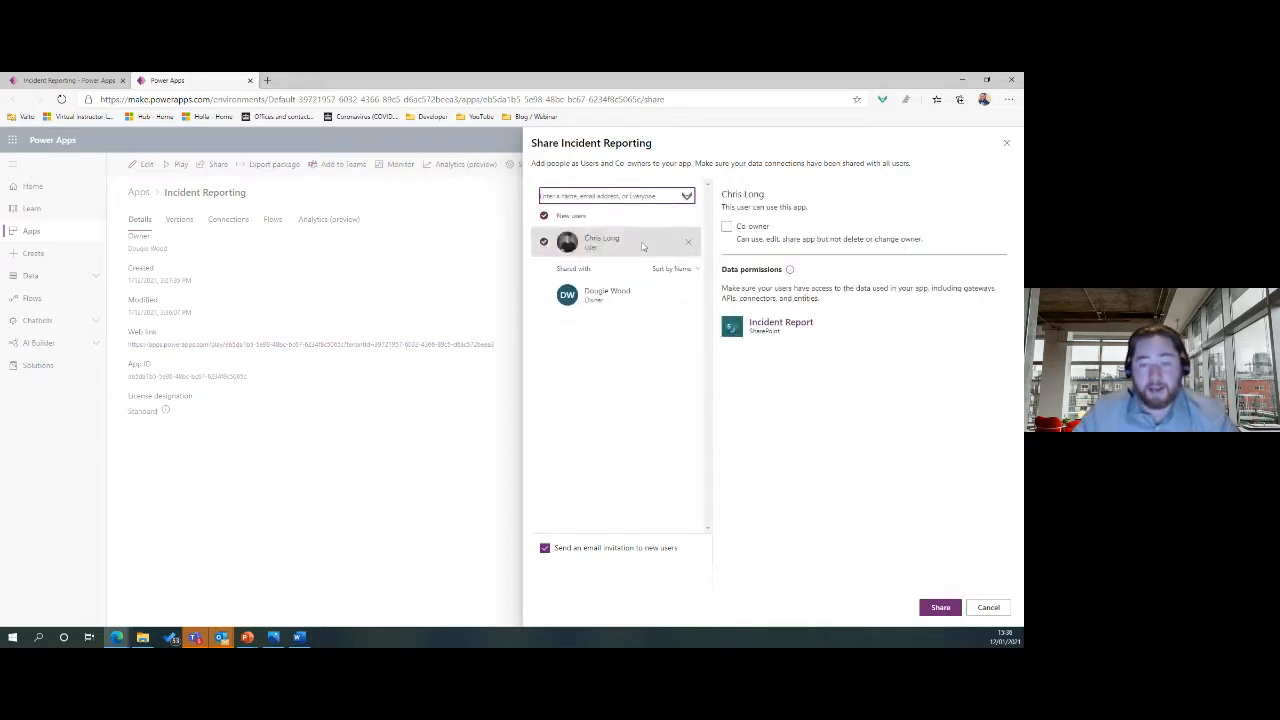
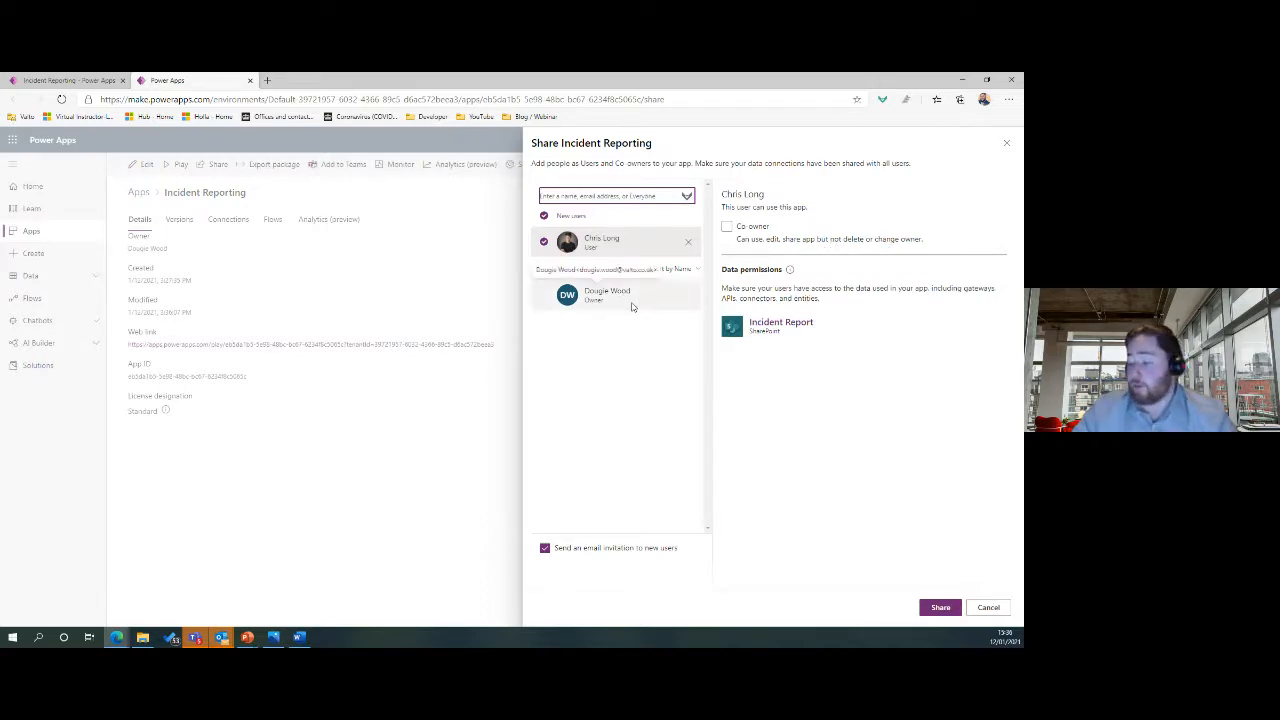
Share the app with the colleague as Co-owner, then pick Operations Group via 'opera' and cancel.
left_click(729, 228)
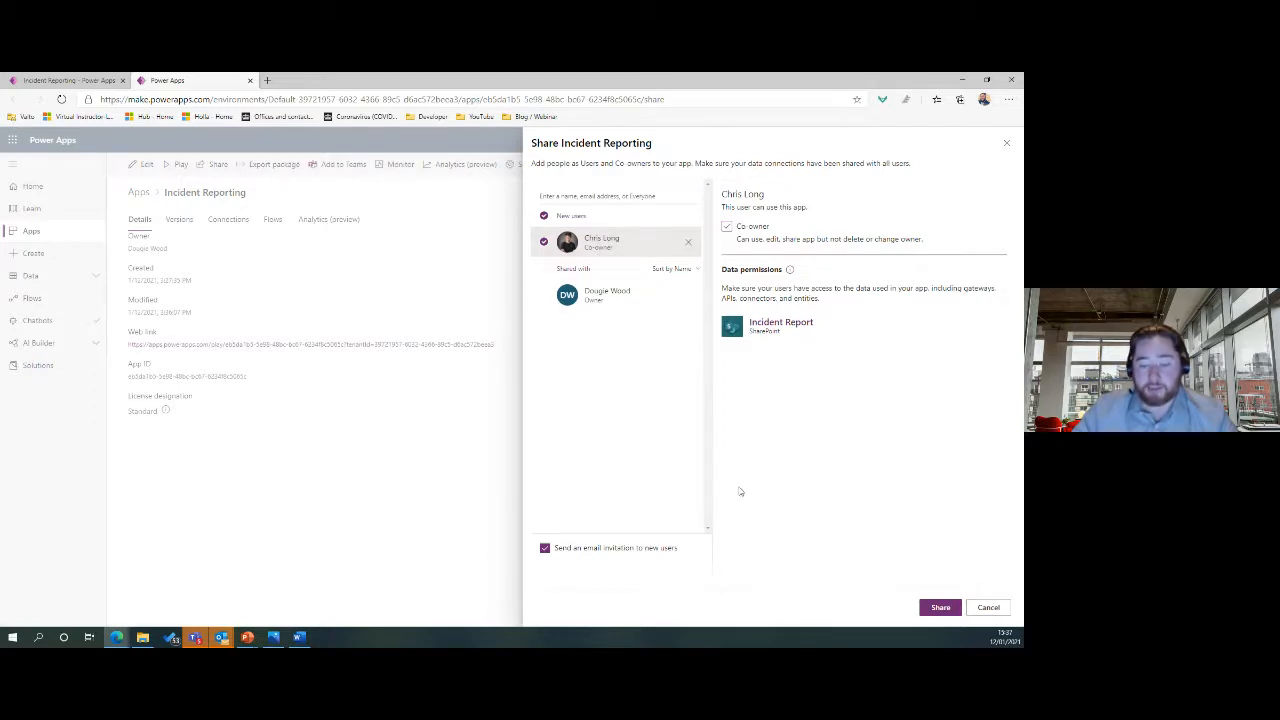
left_click(940, 607)
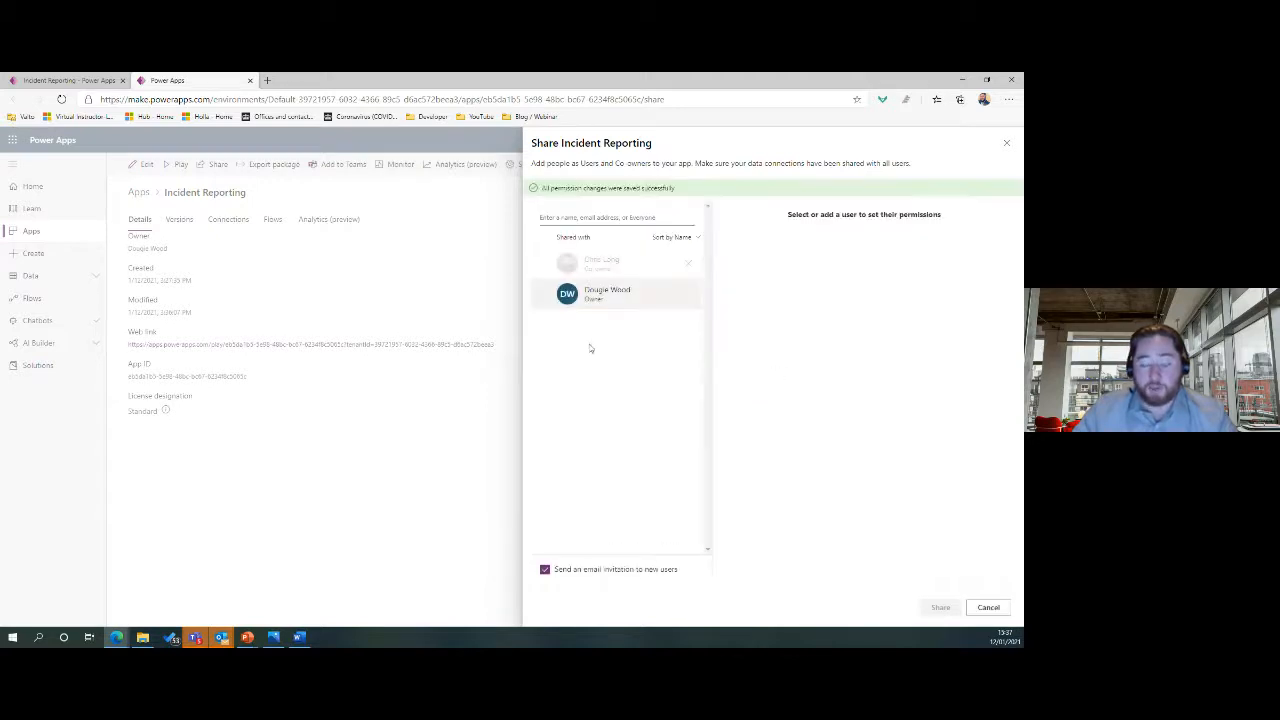
left_click(629, 217)
type("opera")
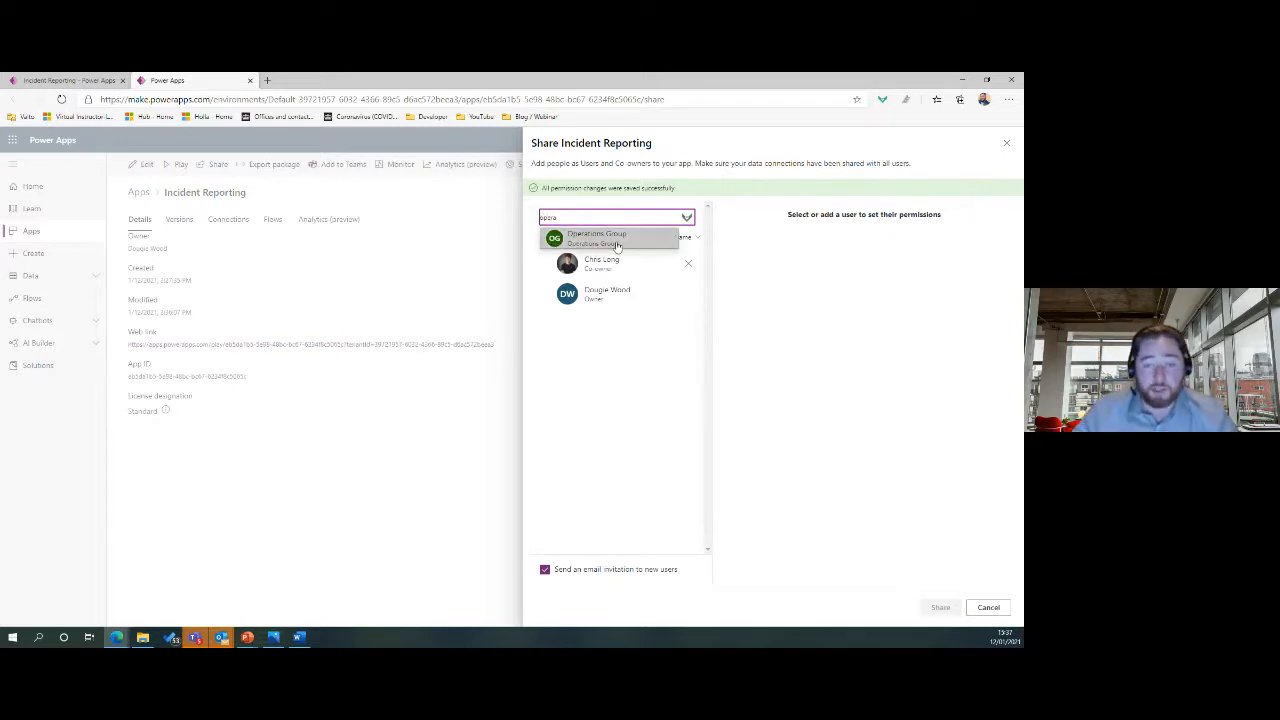
left_click(617, 246)
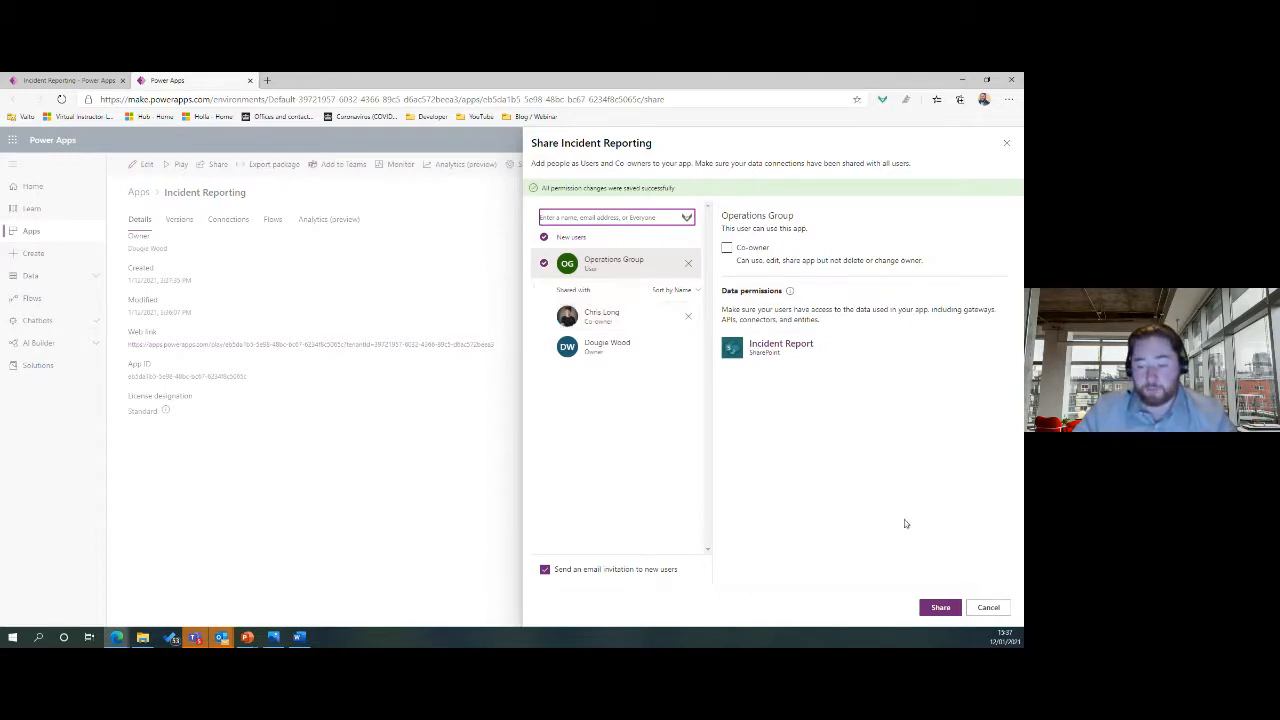
left_click(985, 609)
Discard the unsaved sharing change and bring the Incident Report list window to full screen.
left_click(510, 396)
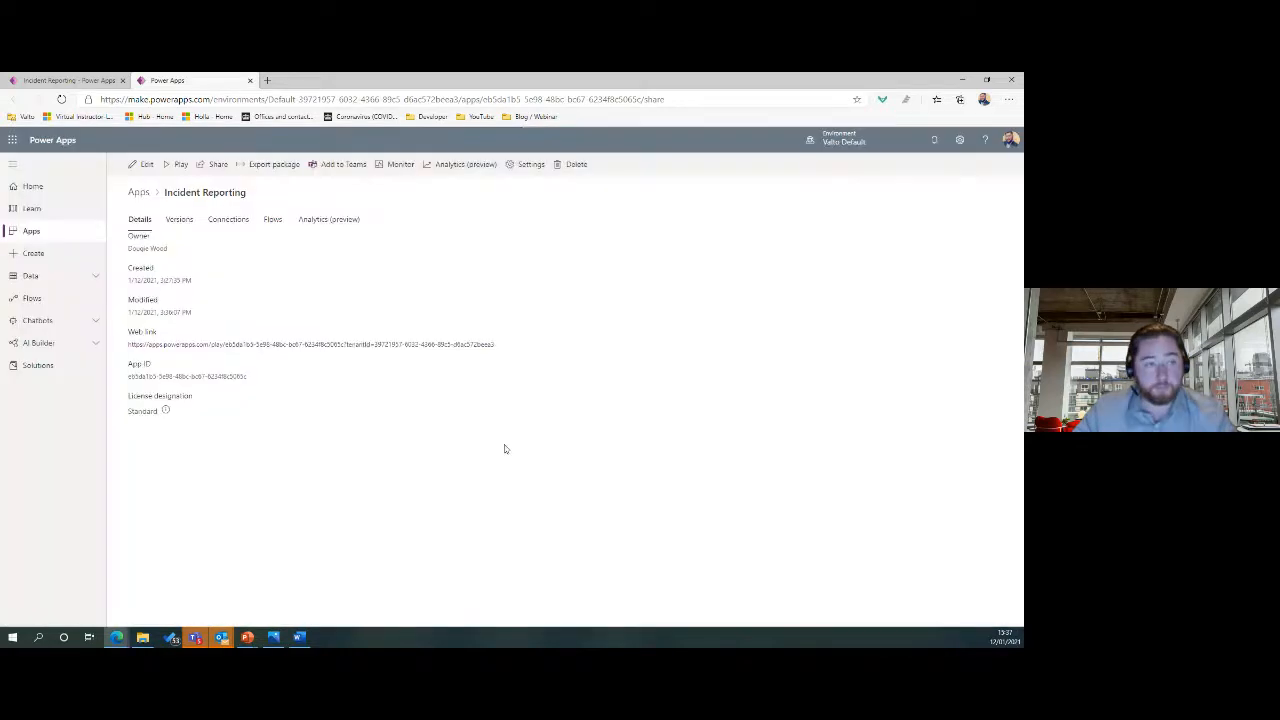
left_click(963, 80)
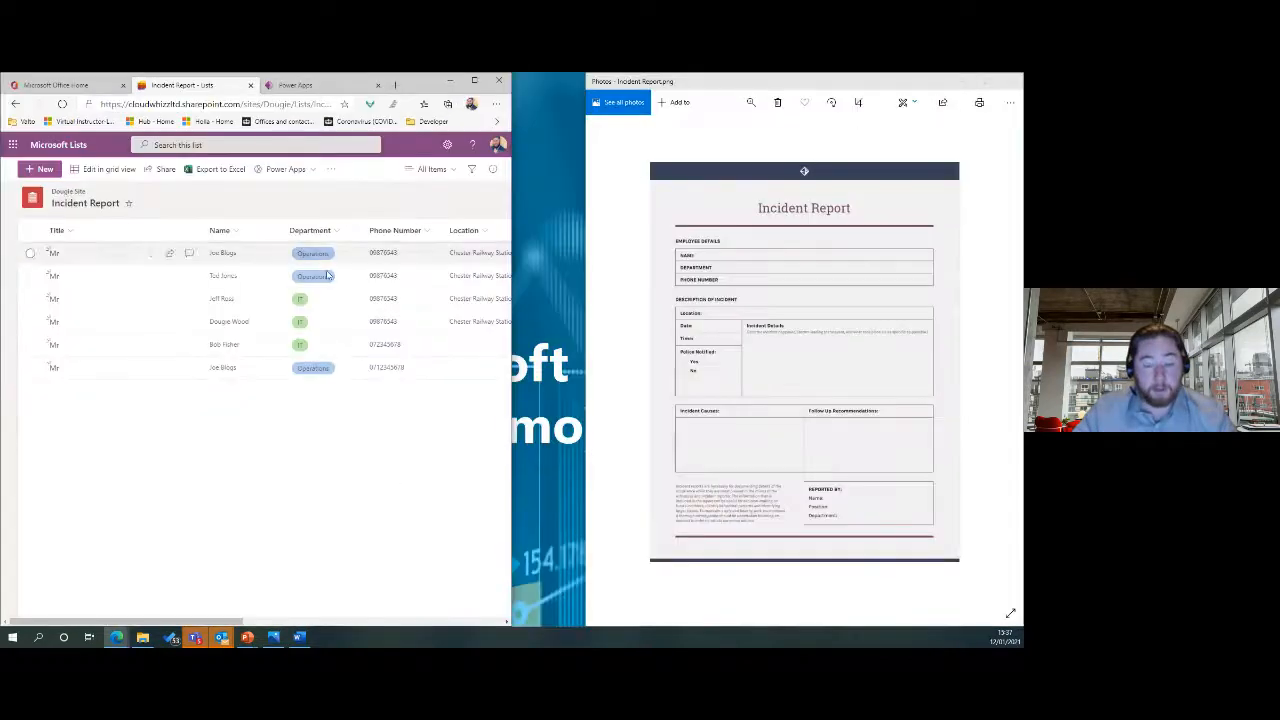
left_click(962, 81)
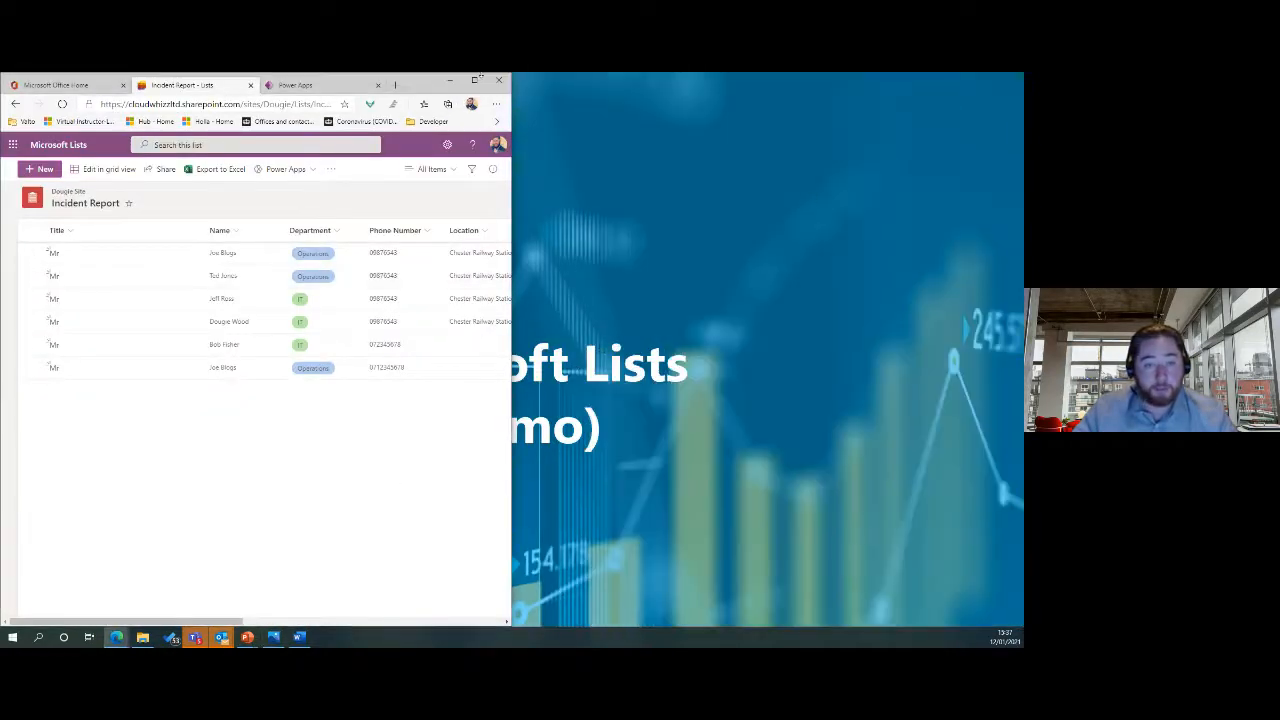
left_click(476, 79)
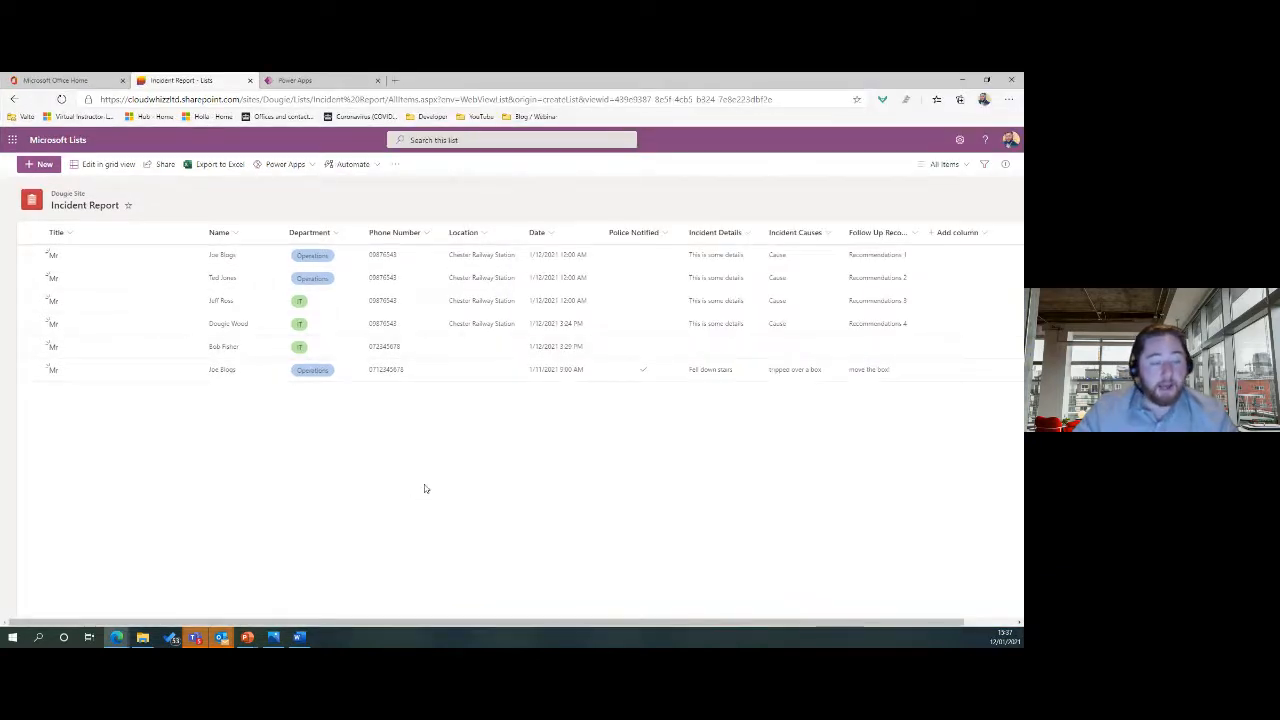
Grant the colleague edit access with the message 'This is the database for our app'.
left_click(159, 168)
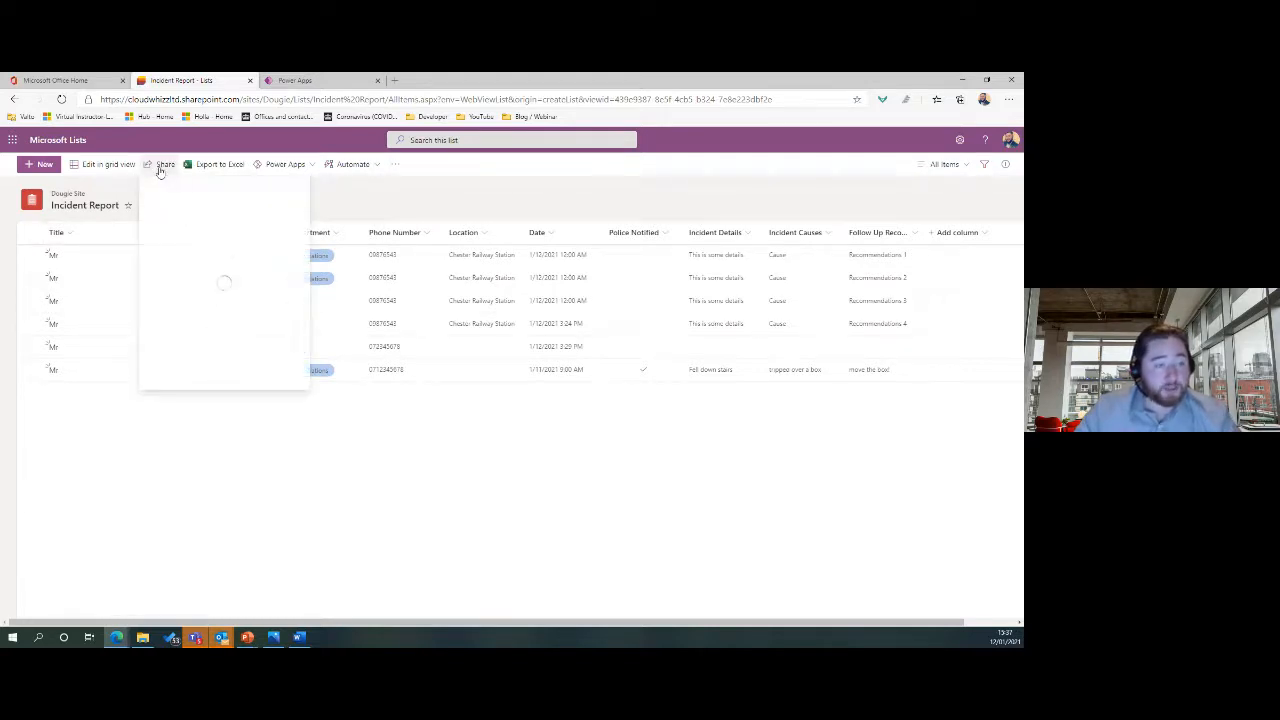
left_click(183, 228)
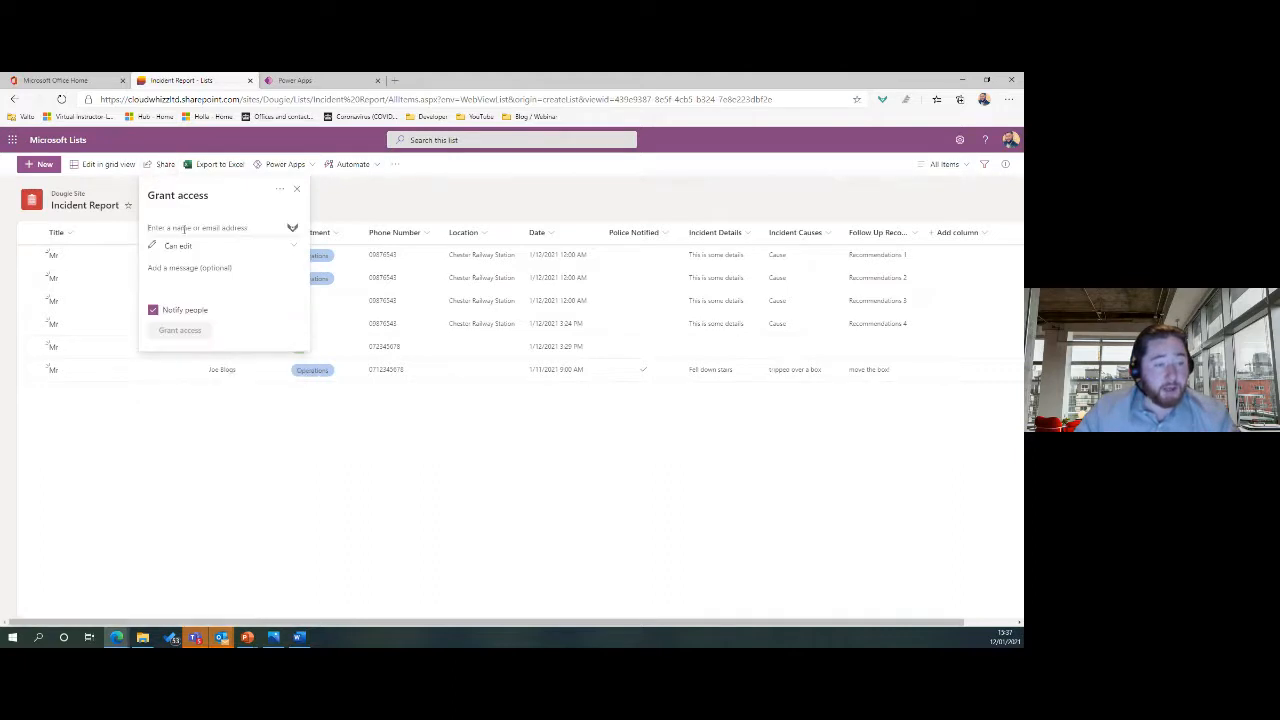
type("chris")
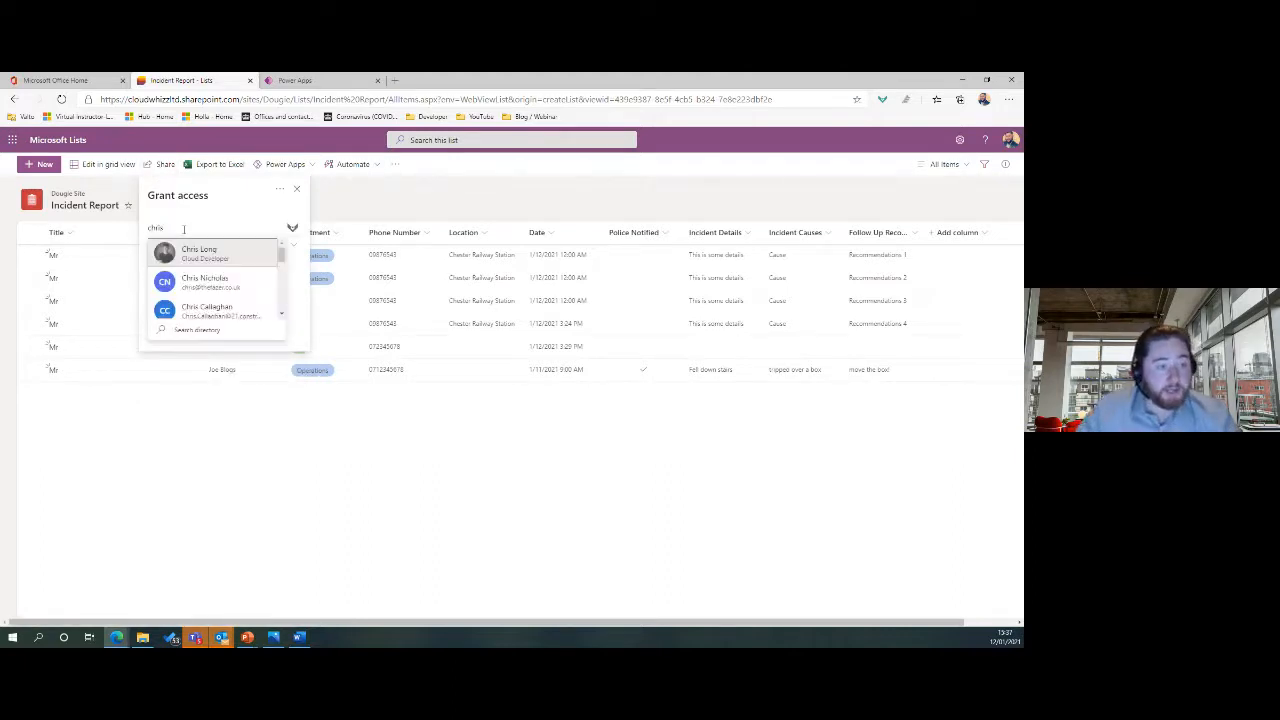
left_click(190, 250)
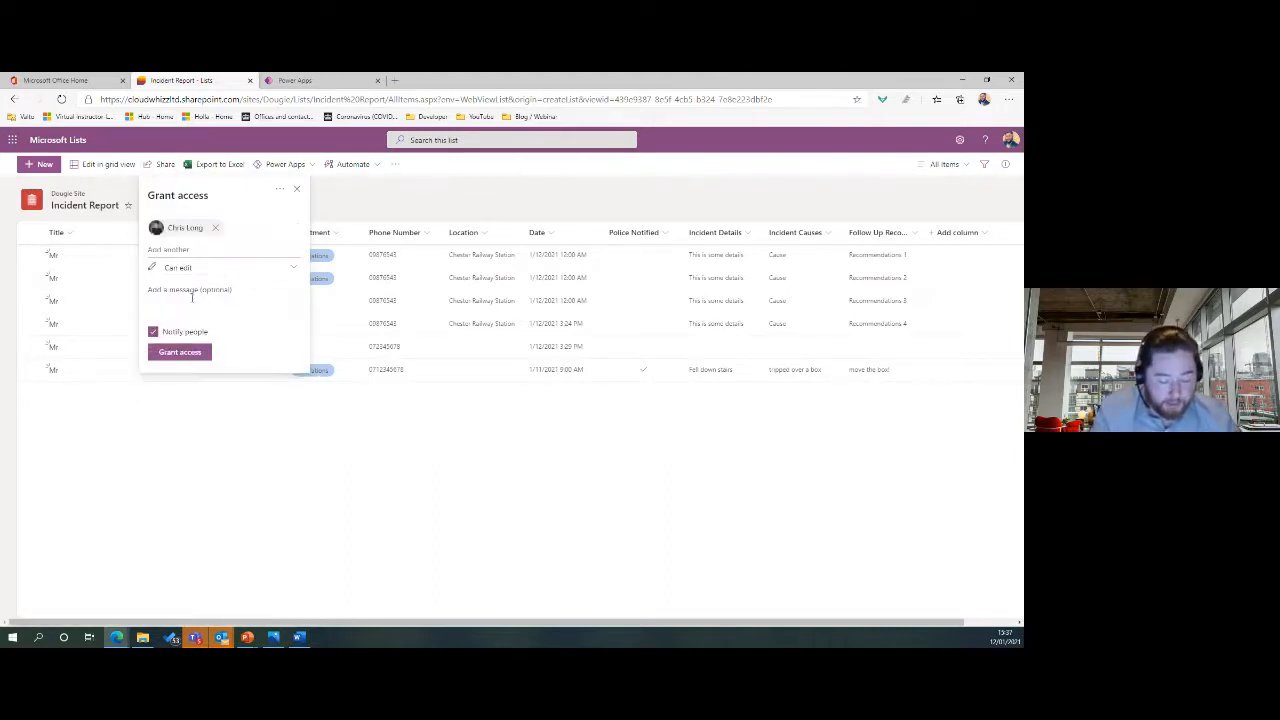
left_click(191, 292)
type("This is the da")
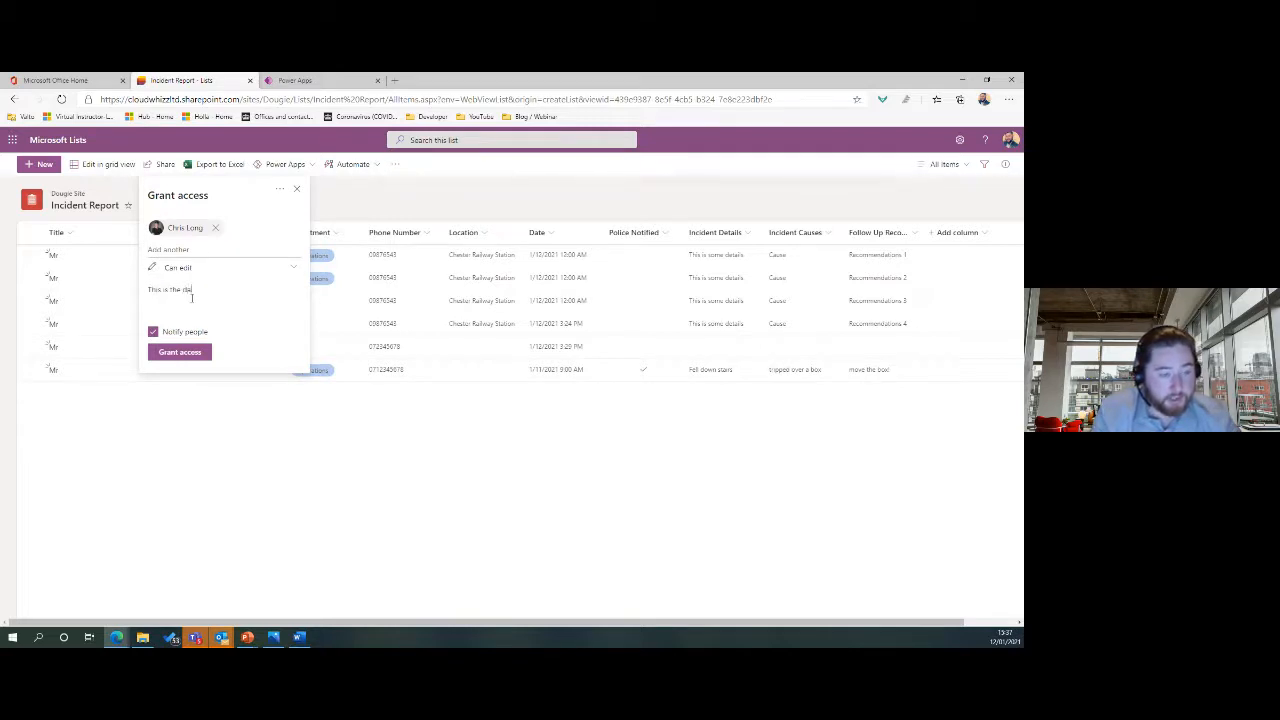
type("tabase for our ap")
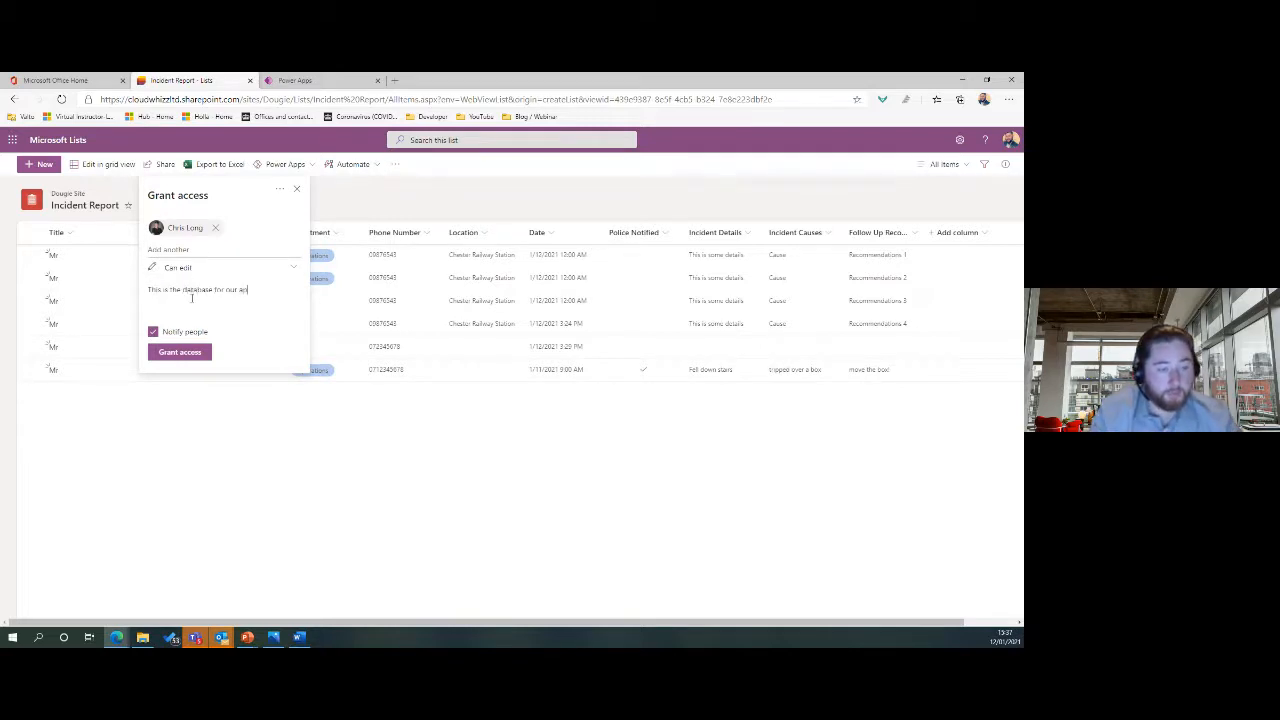
type("p")
left_click(180, 353)
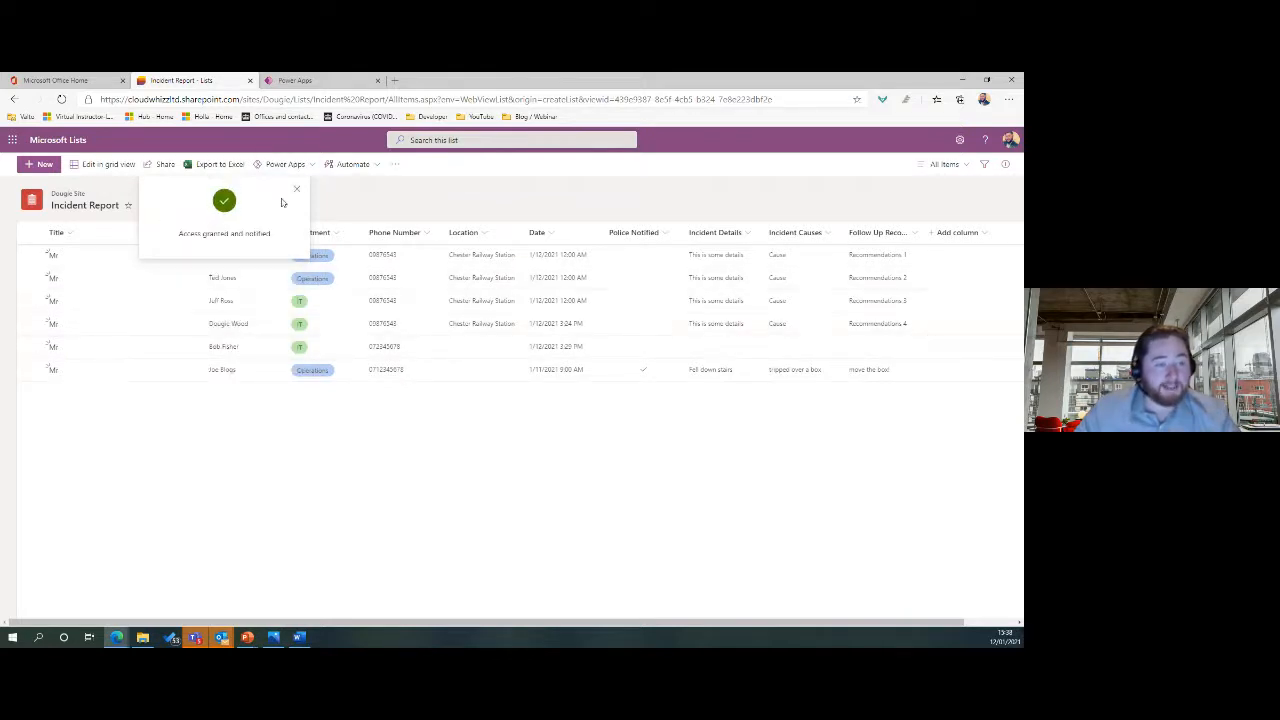
Dismiss the 'Access granted and notified' panel to show the six incident entries.
left_click(296, 192)
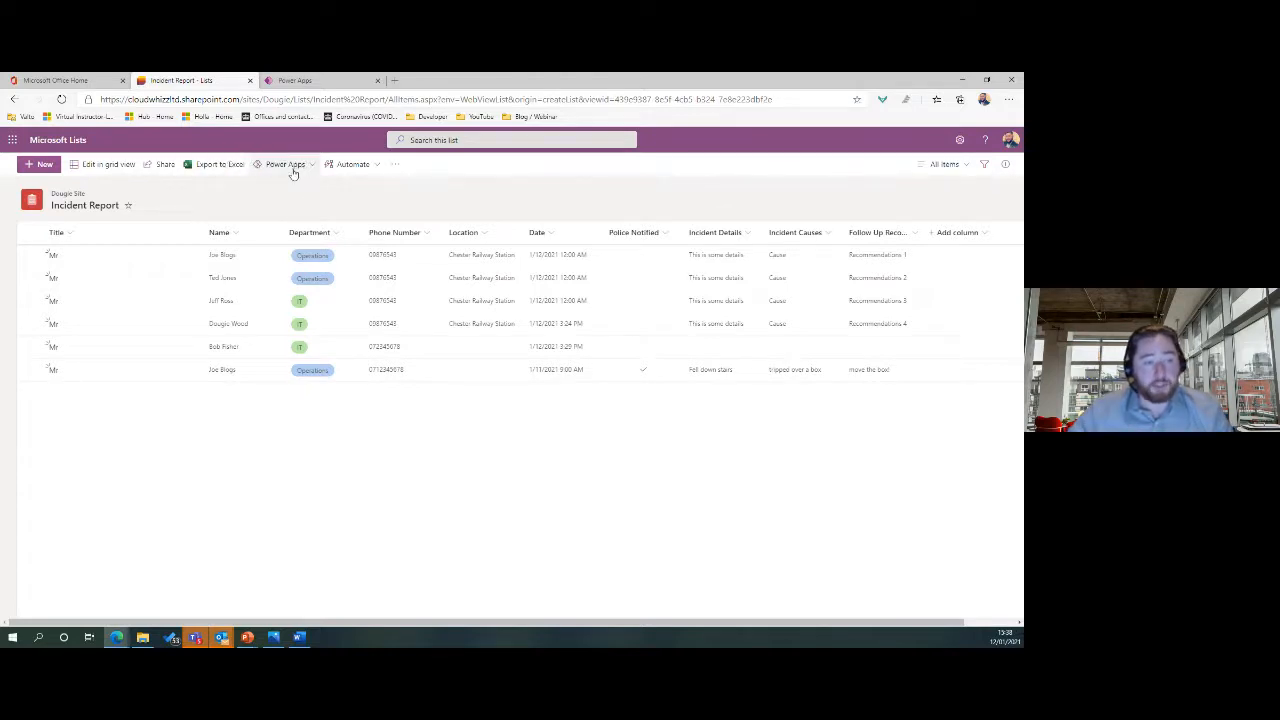
Open the Power Automate 'Create a flow' templates from the list's Automate menu.
left_click(372, 164)
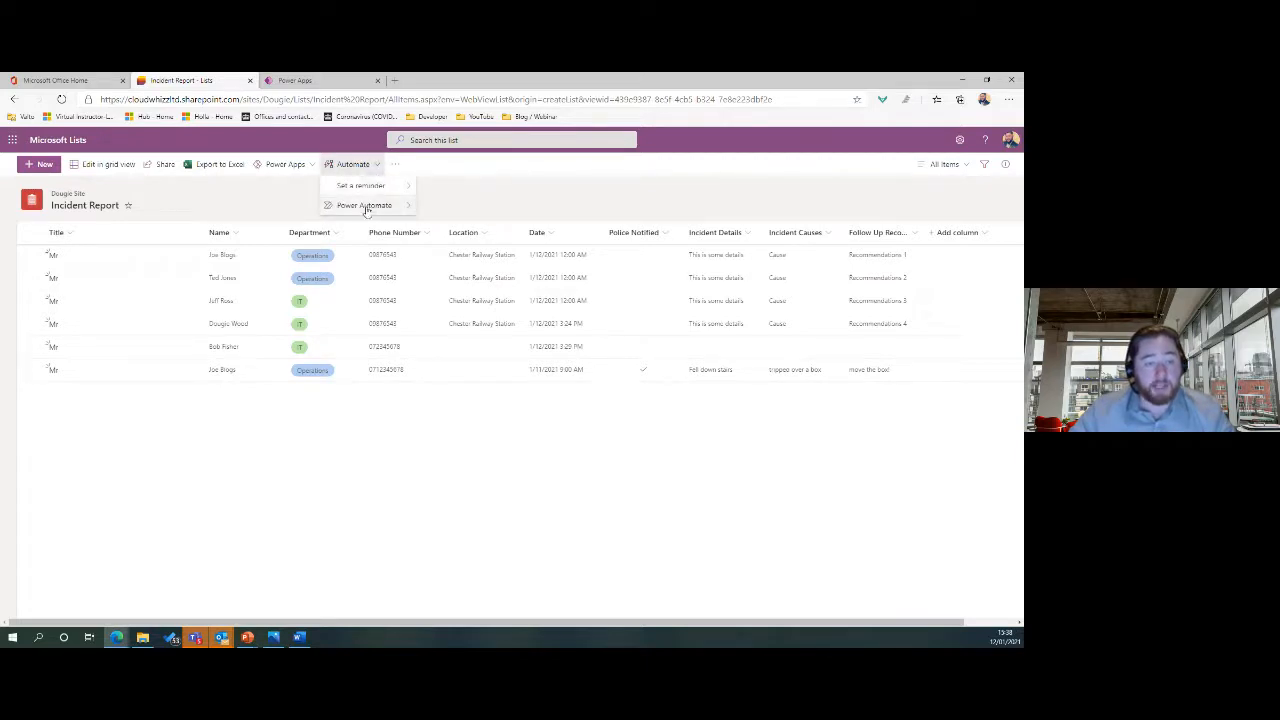
mouse_move(368, 208)
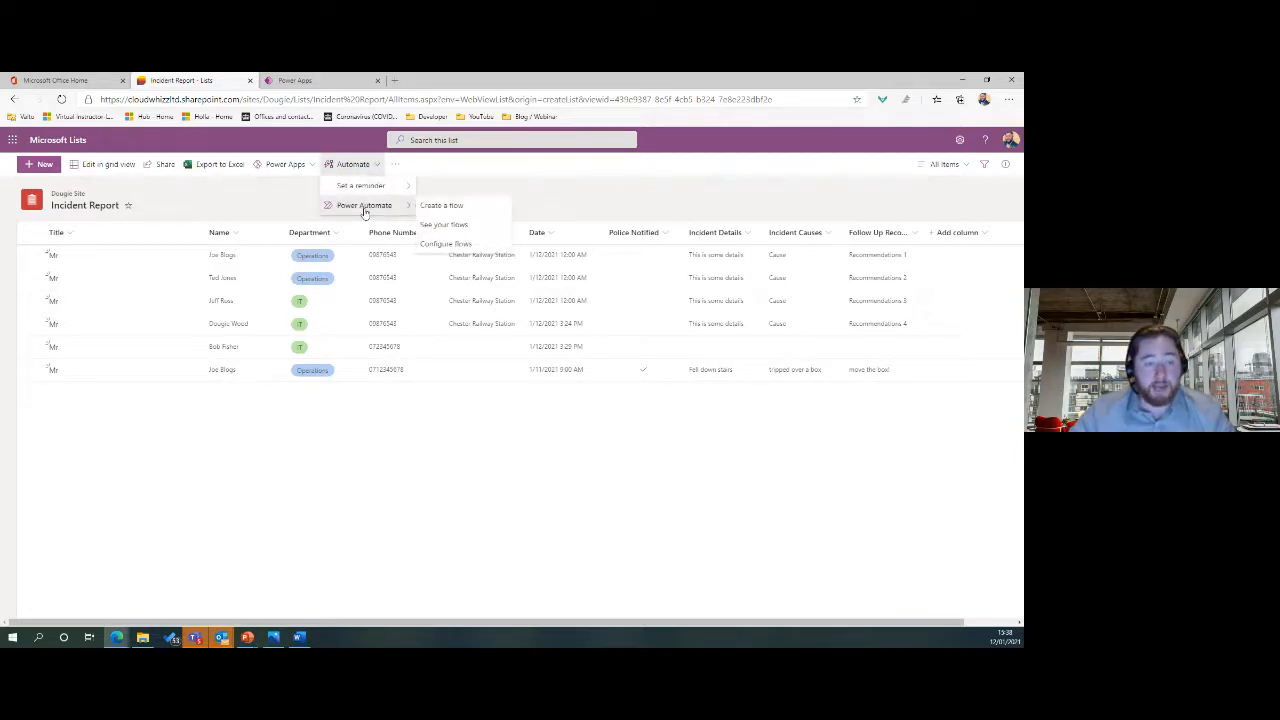
left_click(470, 206)
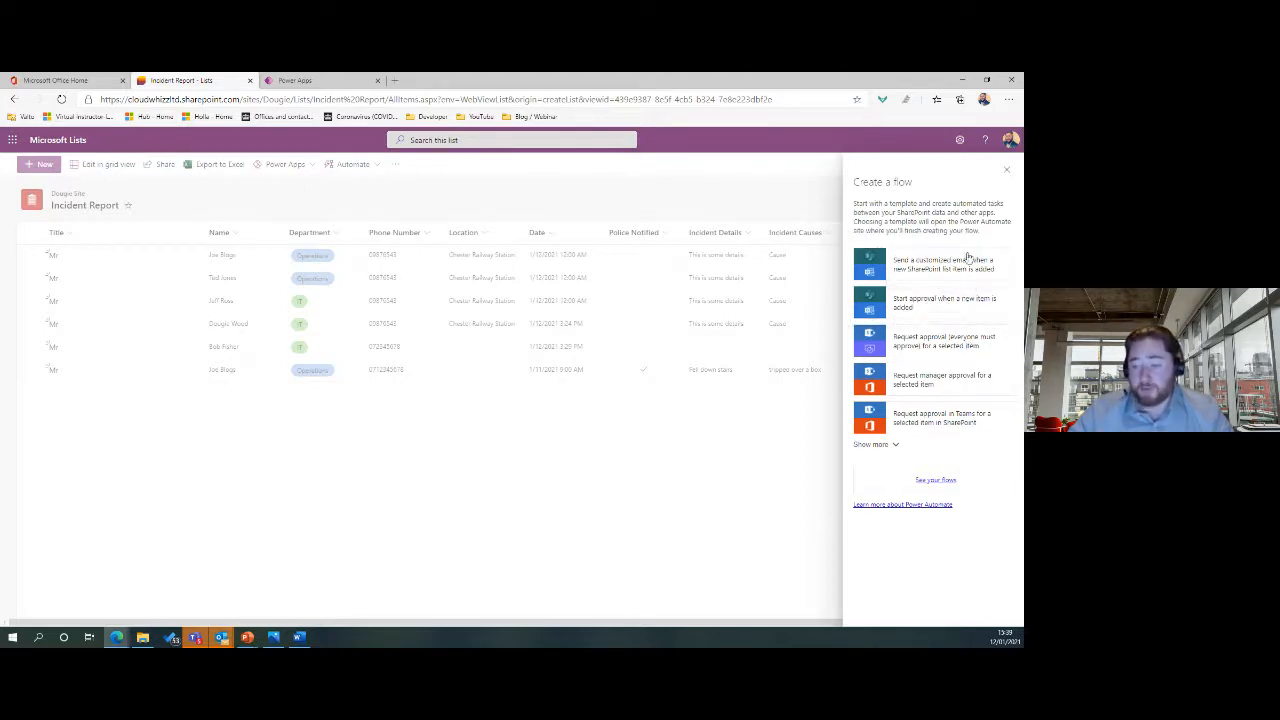
Create a flow from the 'Send a customized email when a new SharePoint list item is added' template.
left_click(900, 270)
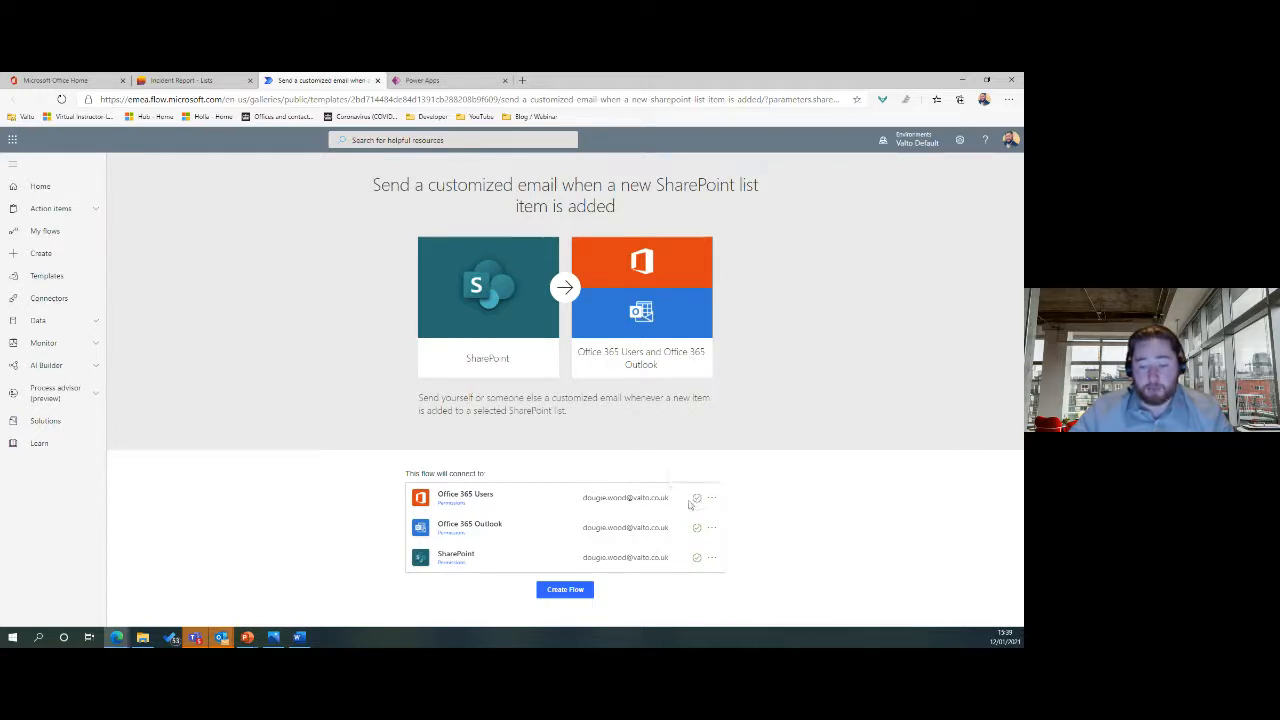
left_click(713, 499)
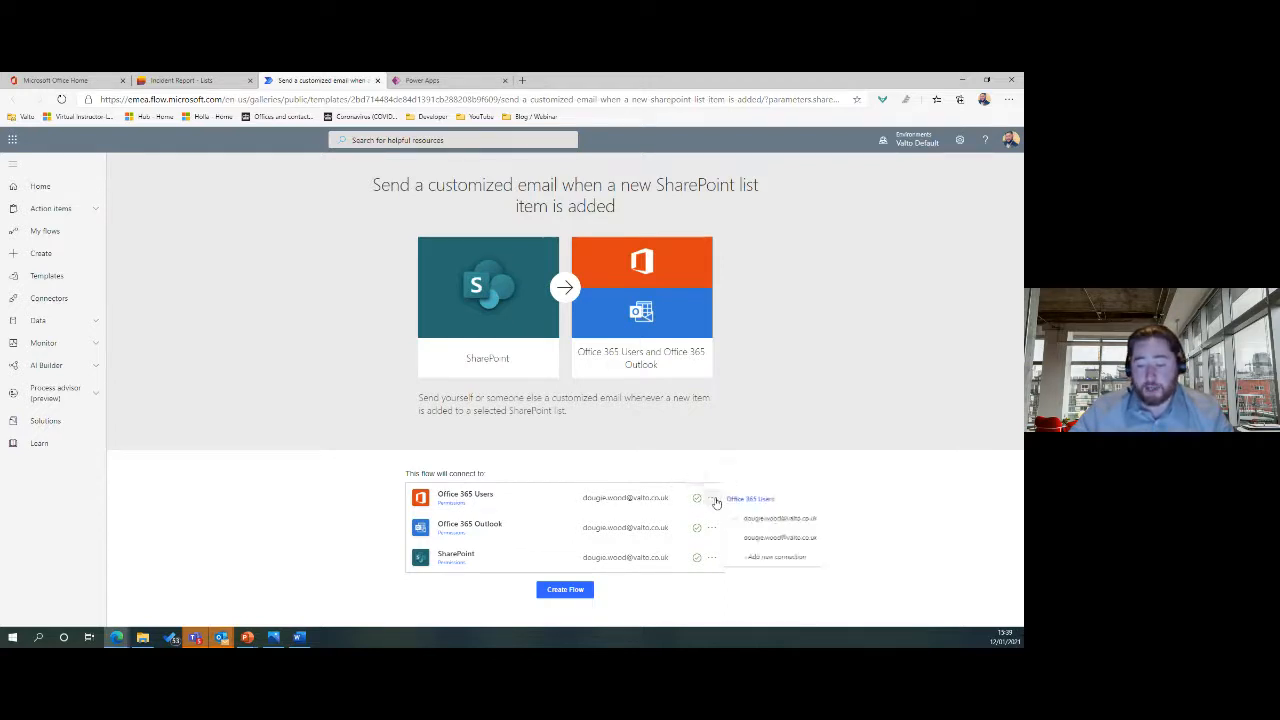
left_click(778, 516)
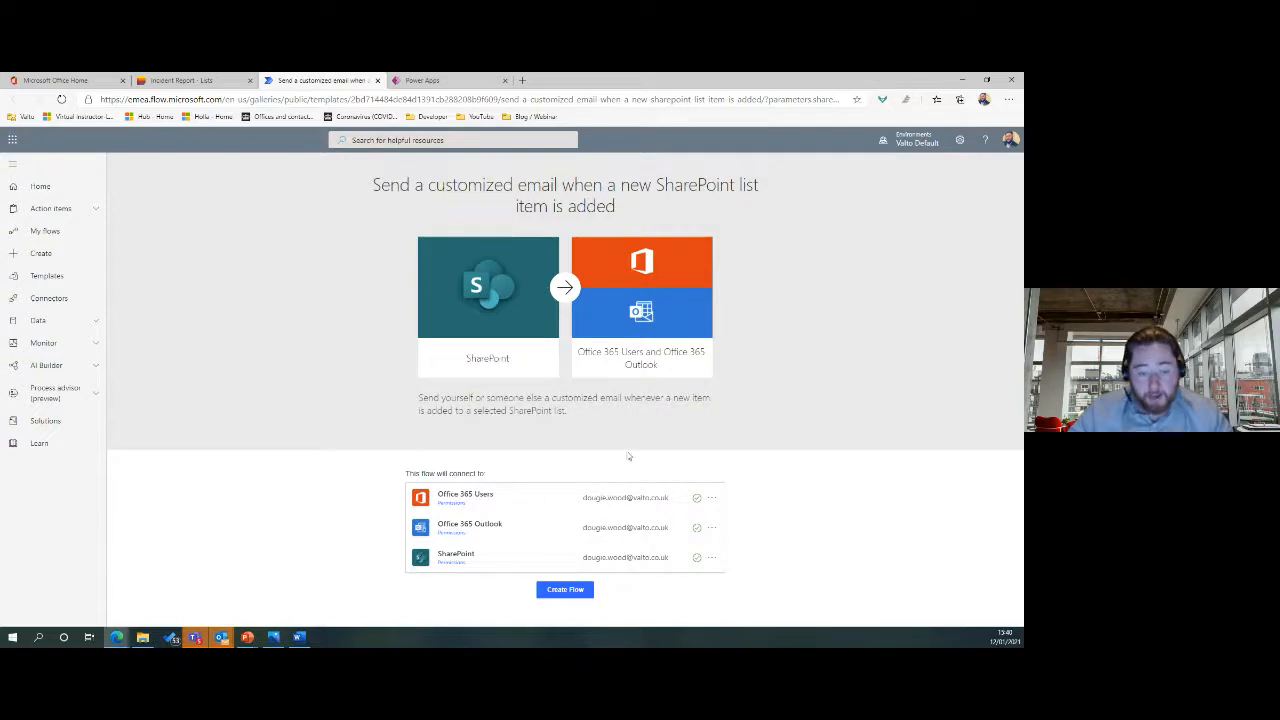
left_click(586, 592)
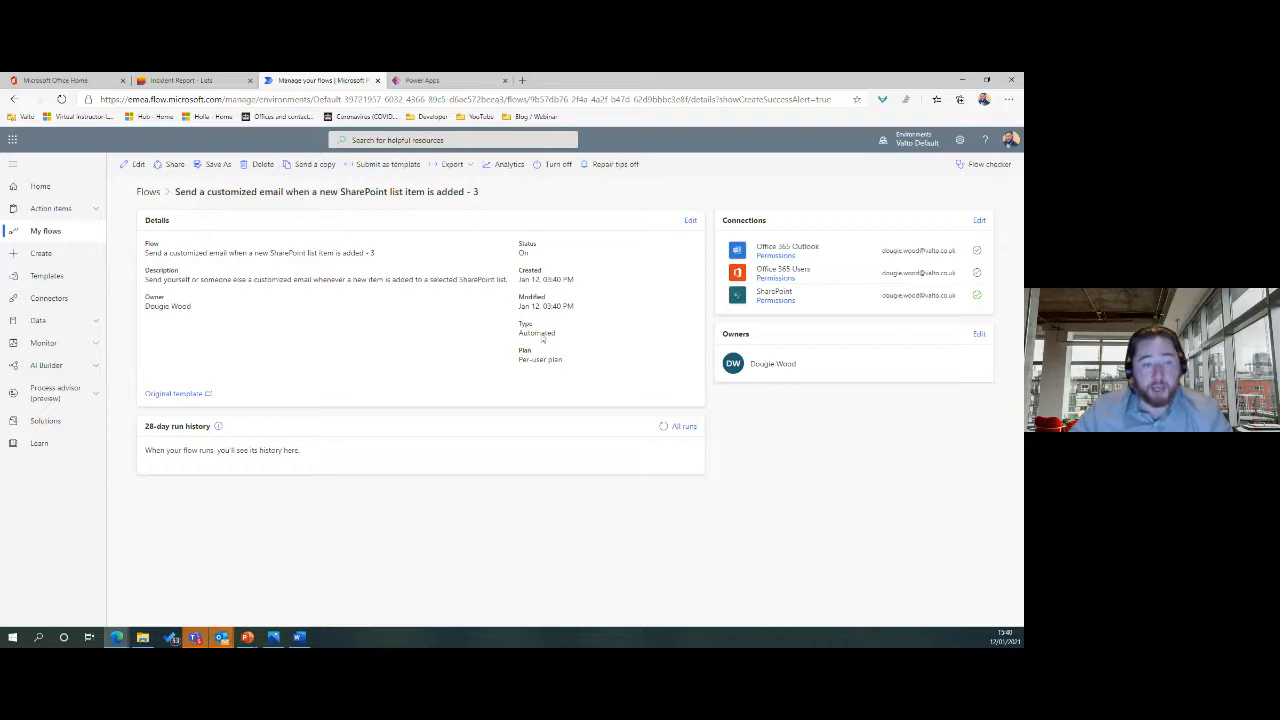
Open the customized-email flow in the designer to show its three steps.
left_click(136, 165)
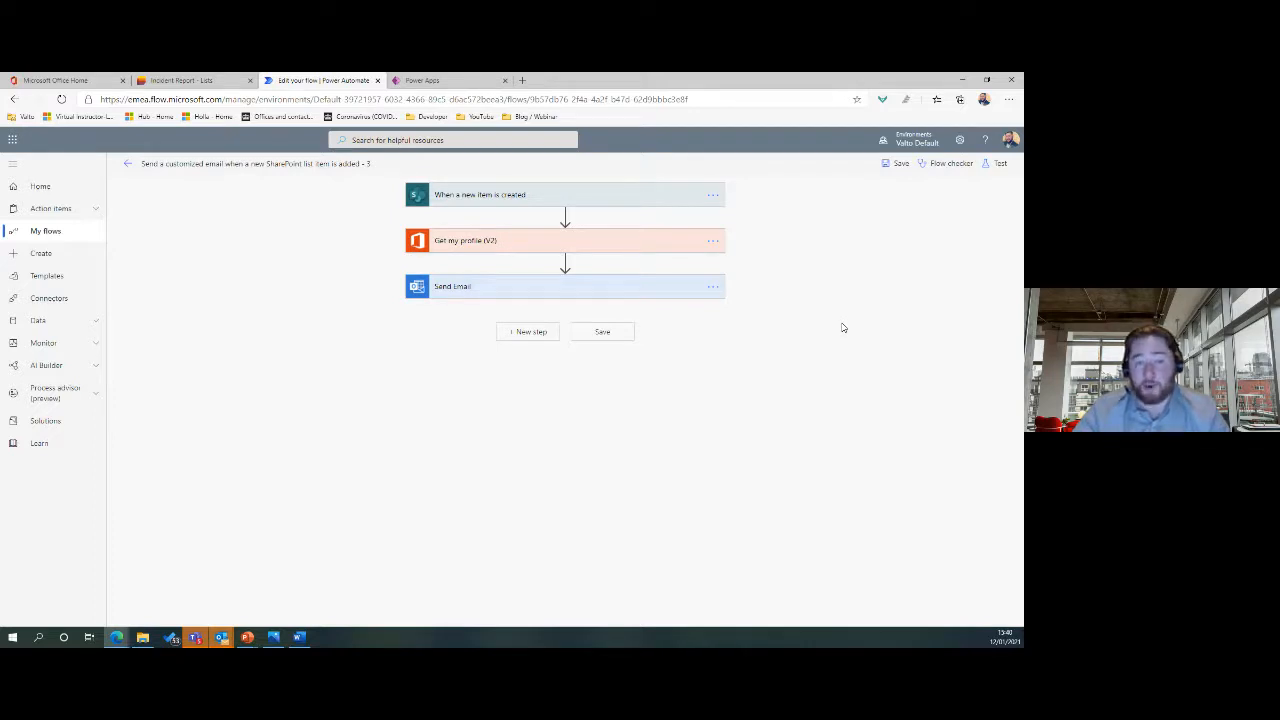
Expand the trigger and compare its site and list against the Incident Report list.
left_click(570, 200)
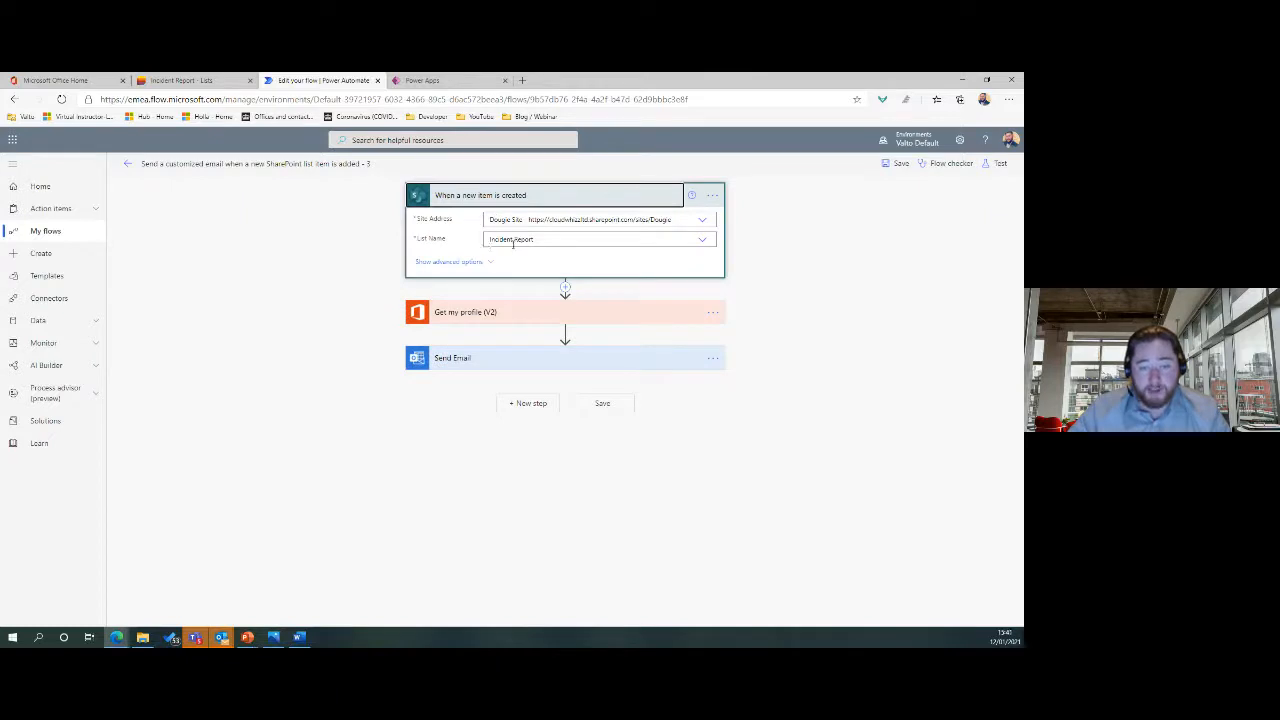
left_click(195, 80)
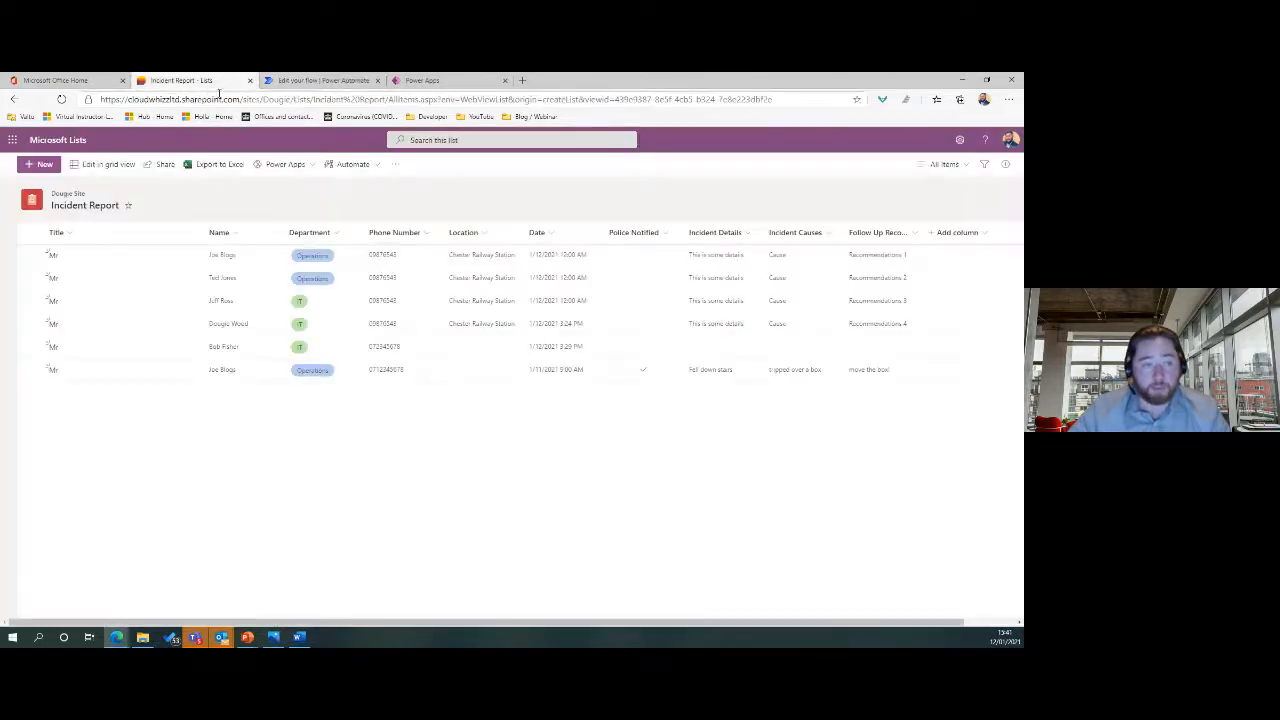
left_click(320, 80)
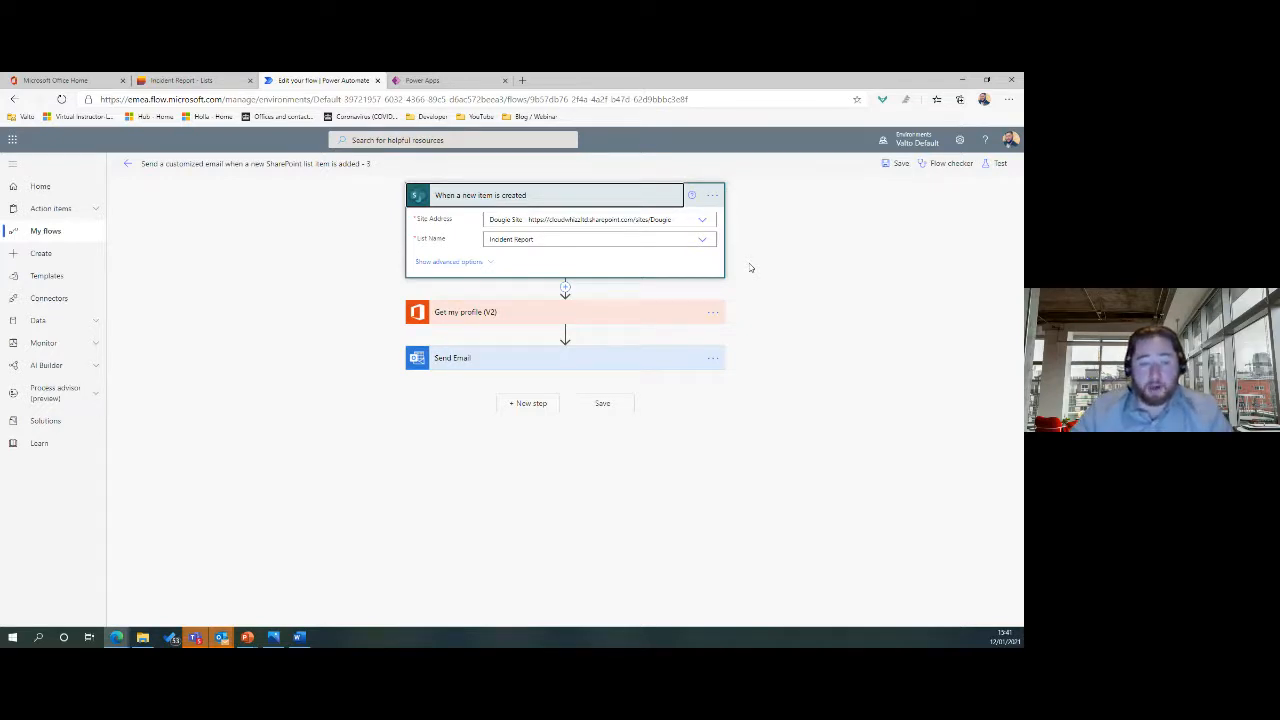
left_click(180, 80)
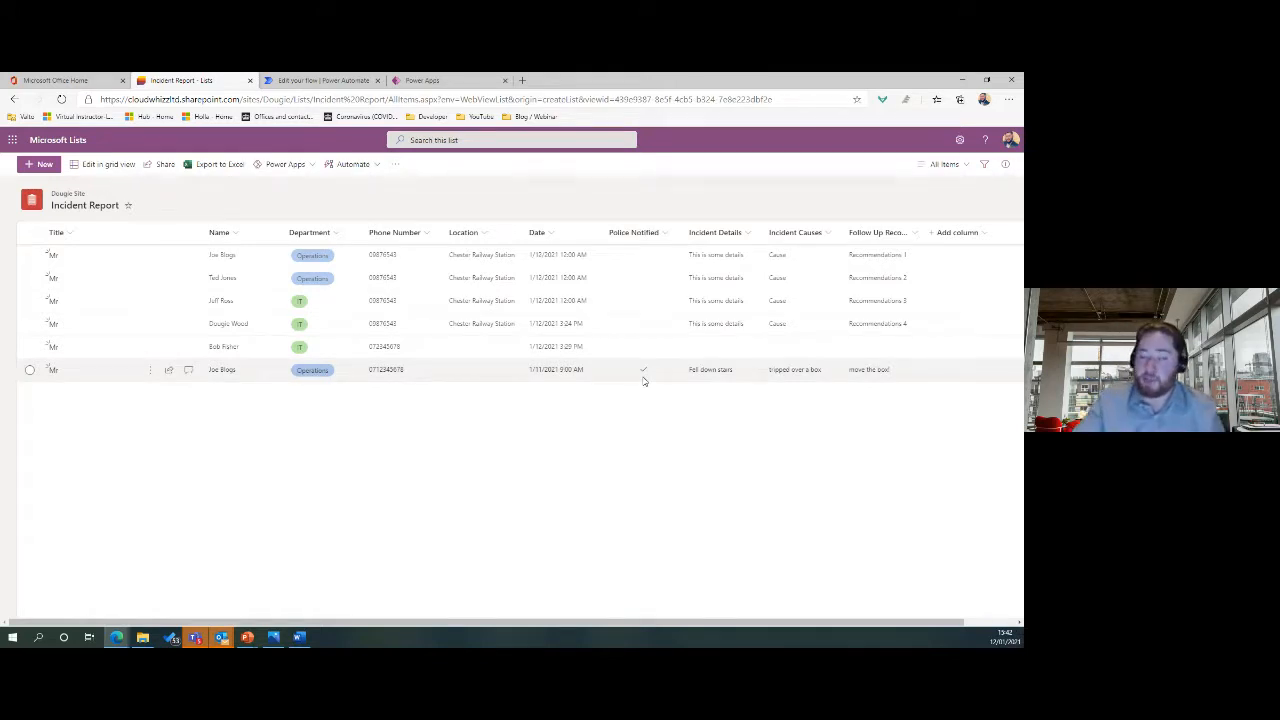
left_click(335, 80)
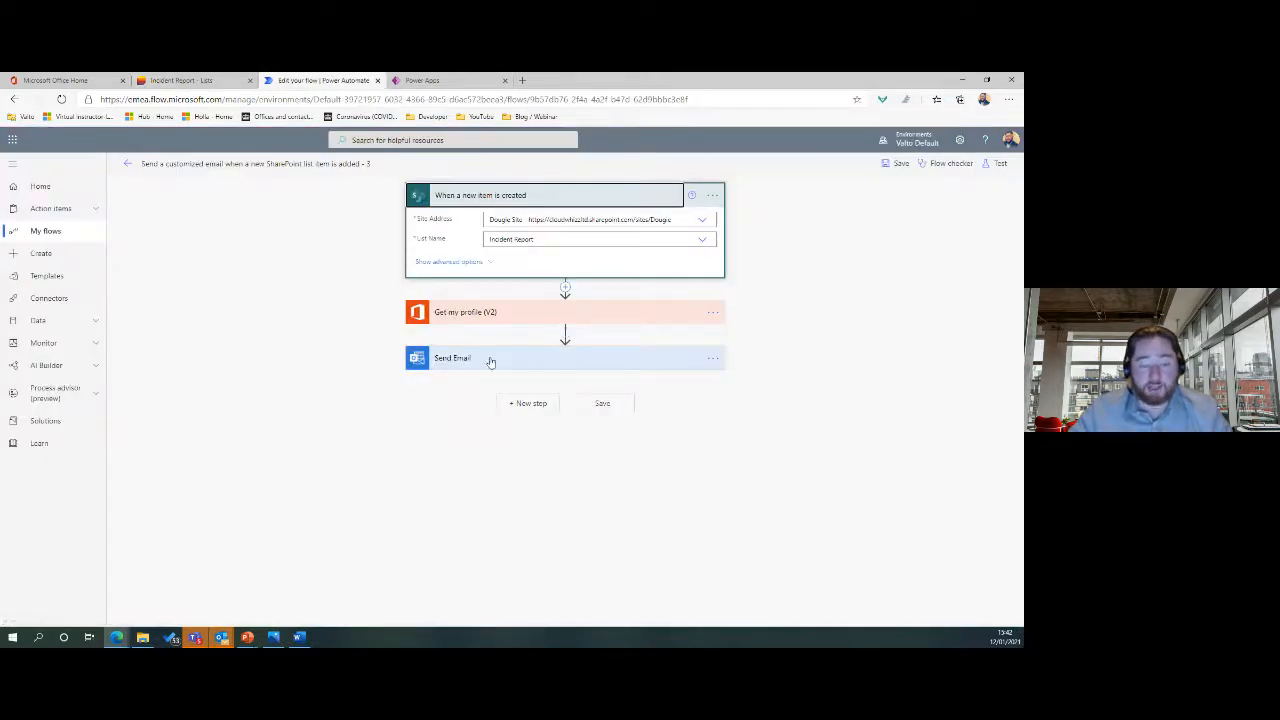
Briefly expand and collapse the Get my profile (V2) and Send Email steps.
left_click(498, 314)
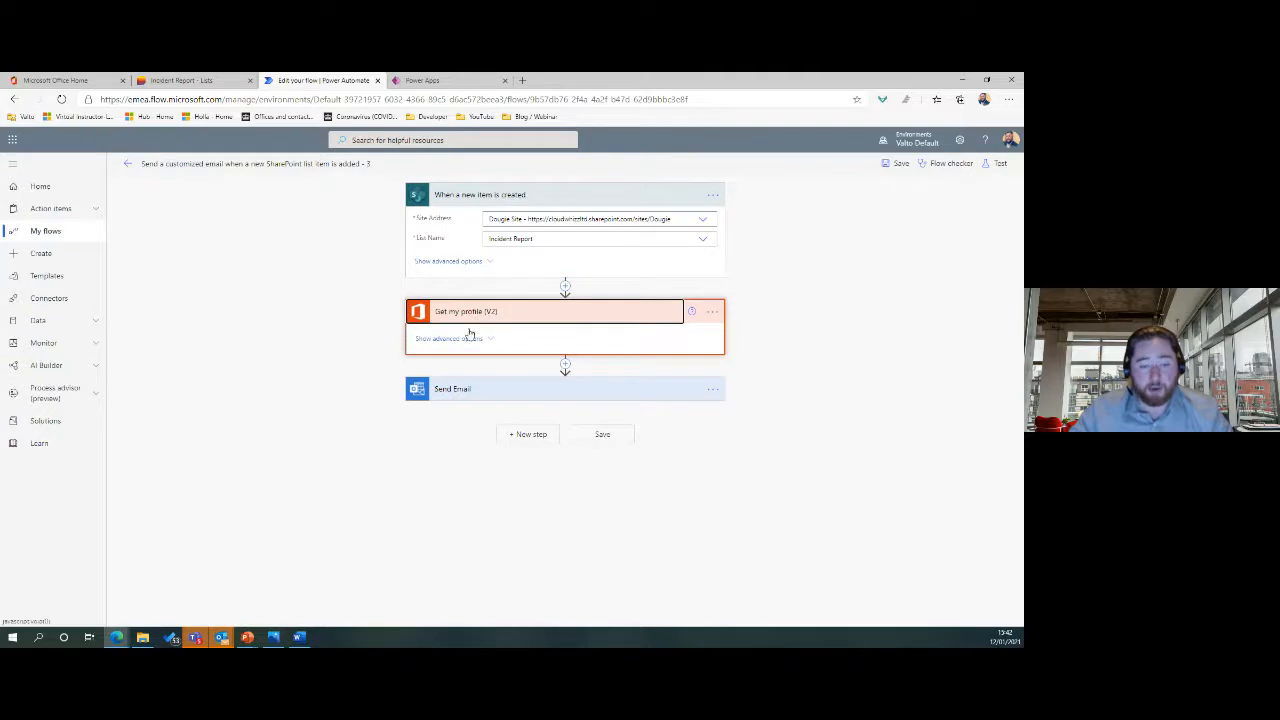
left_click(503, 316)
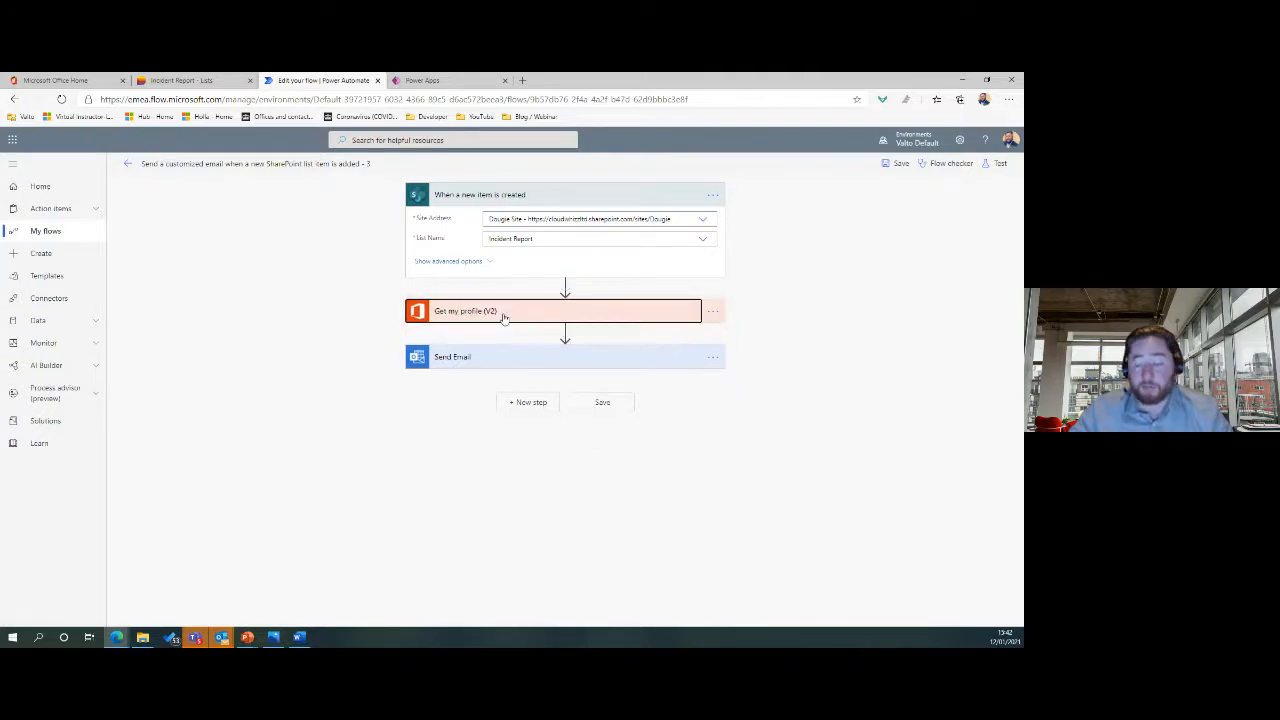
left_click(508, 360)
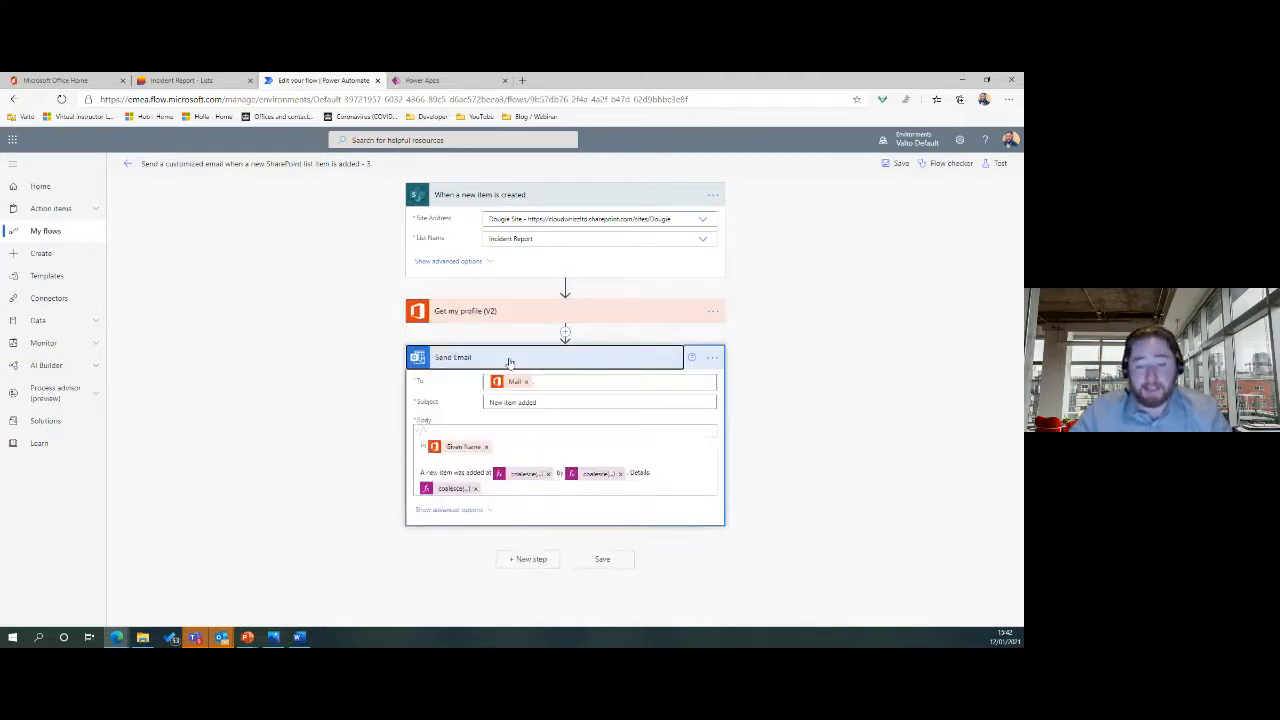
left_click(508, 360)
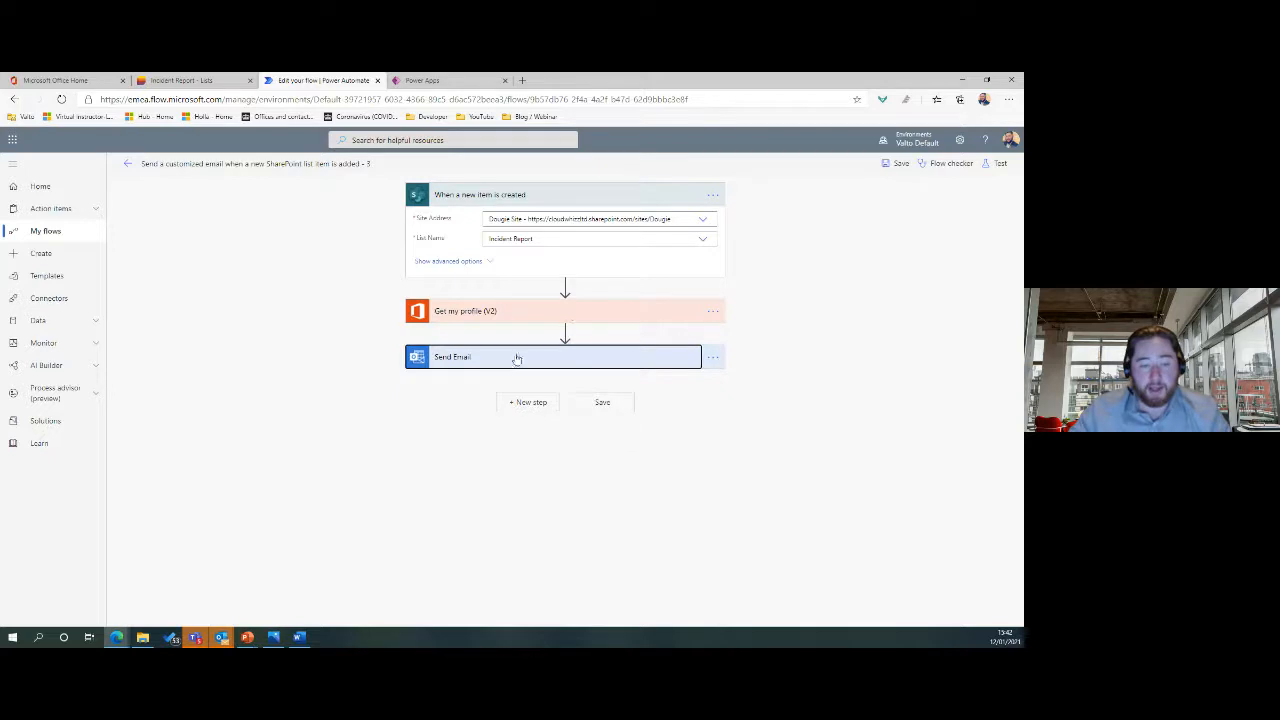
Add an action after the trigger and browse the Microsoft Teams triggers and actions.
left_click(565, 288)
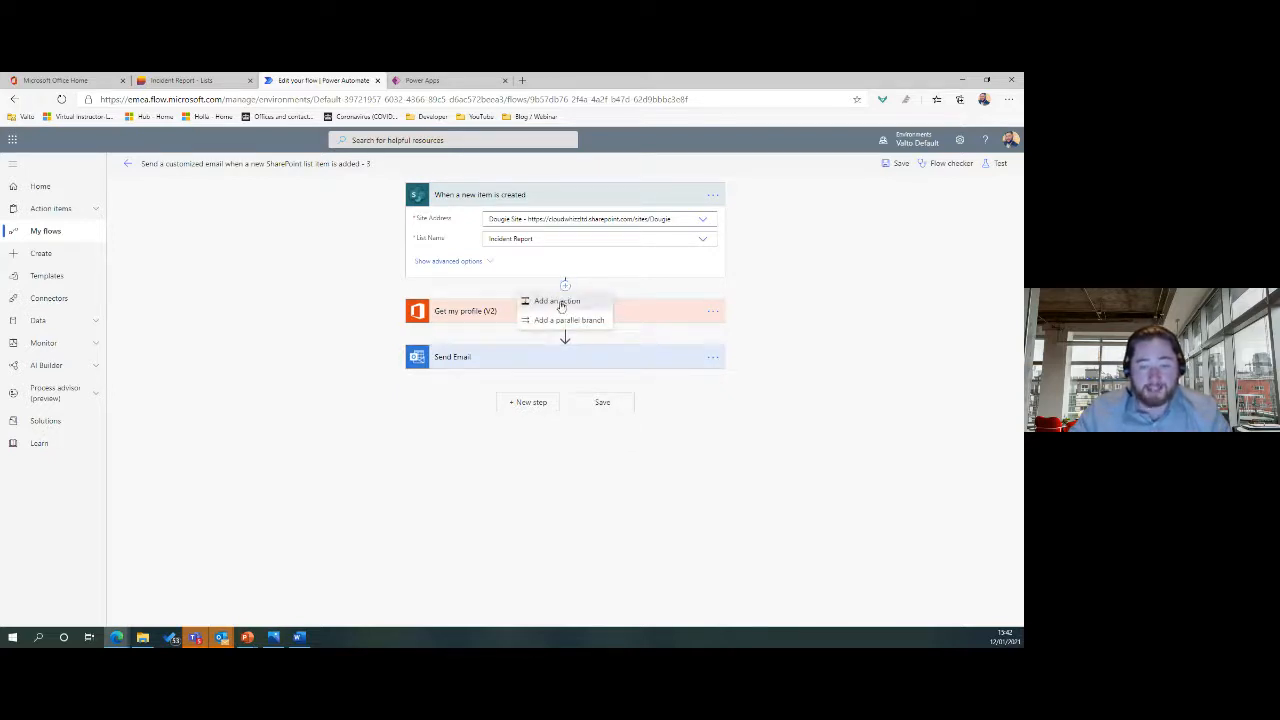
left_click(561, 302)
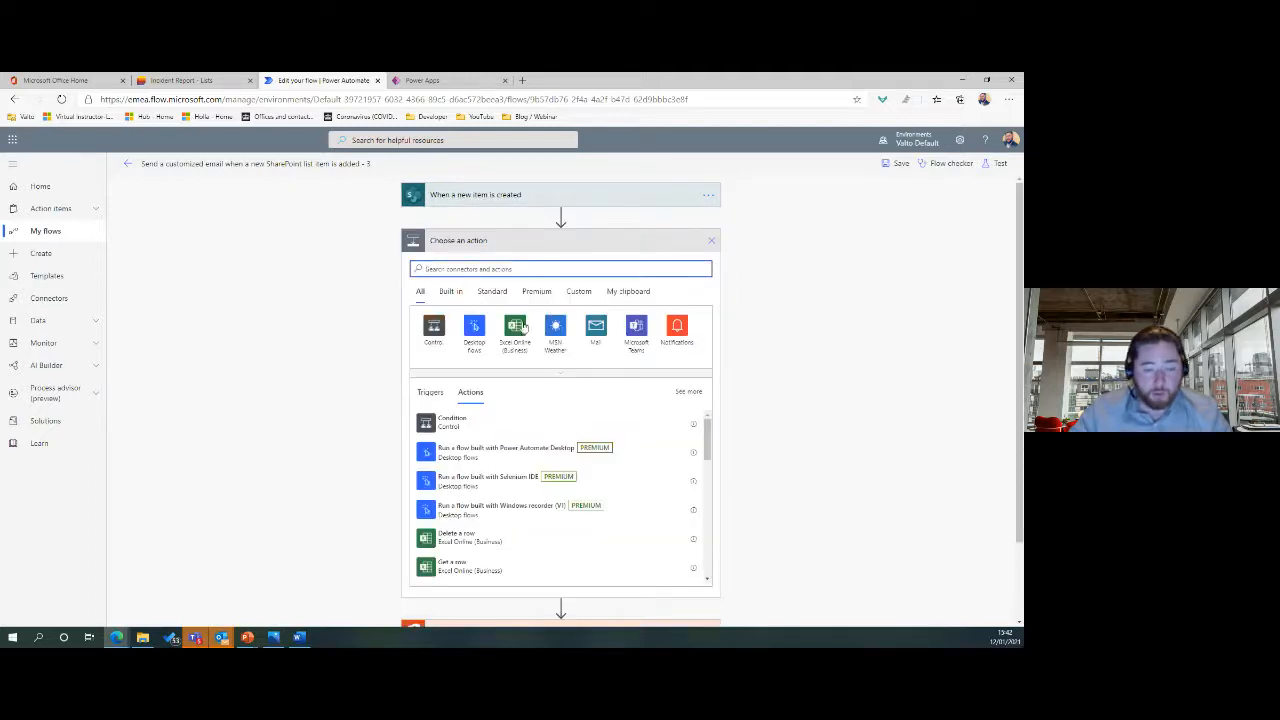
left_click(557, 377)
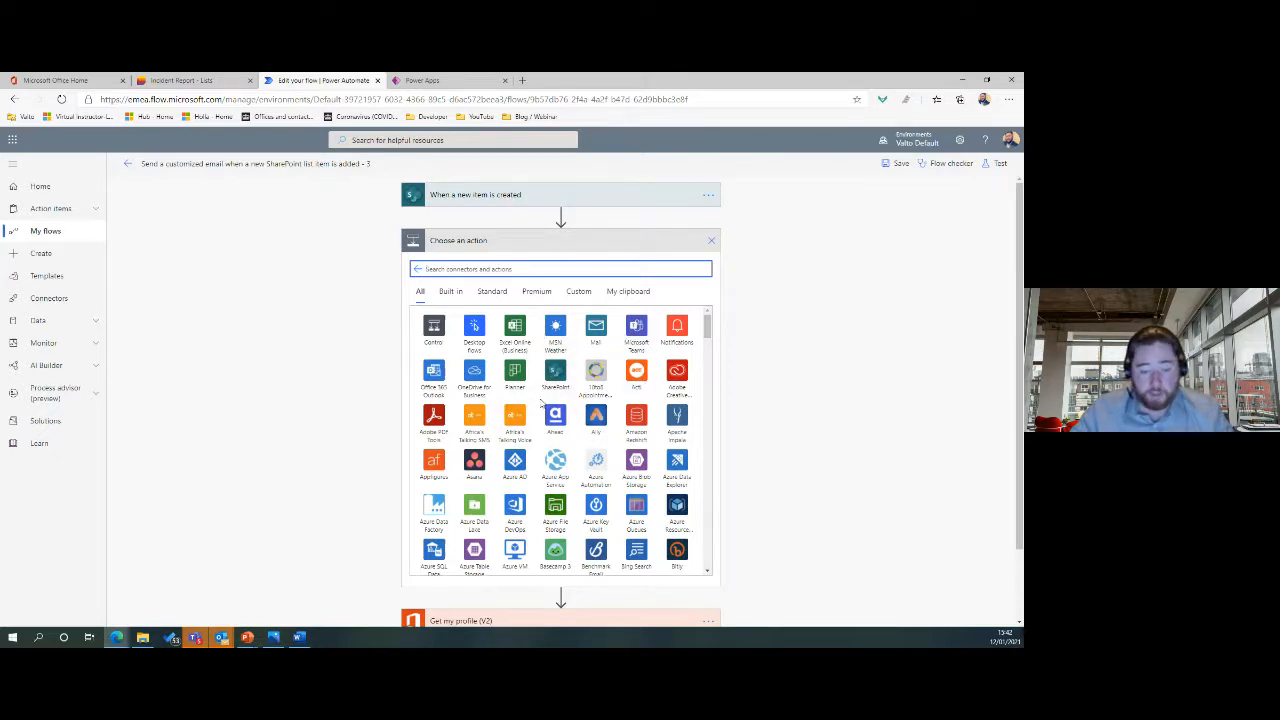
left_click(637, 345)
left_click(432, 294)
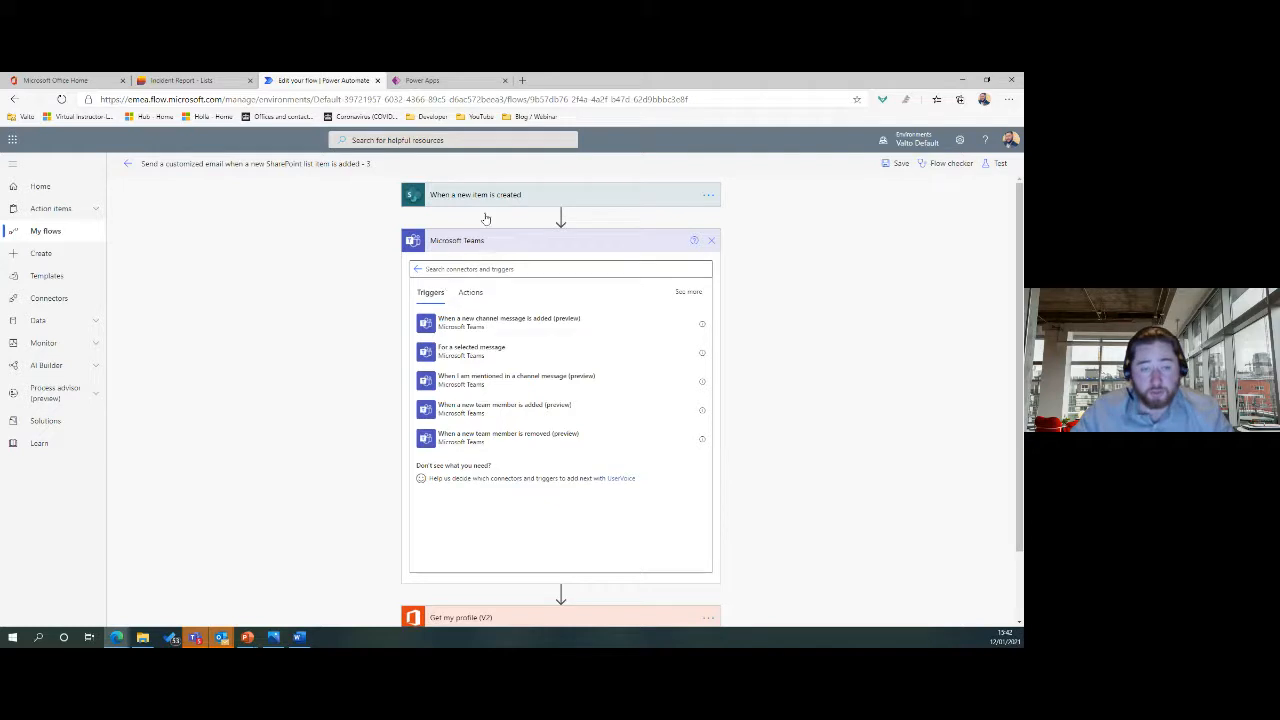
left_click(470, 294)
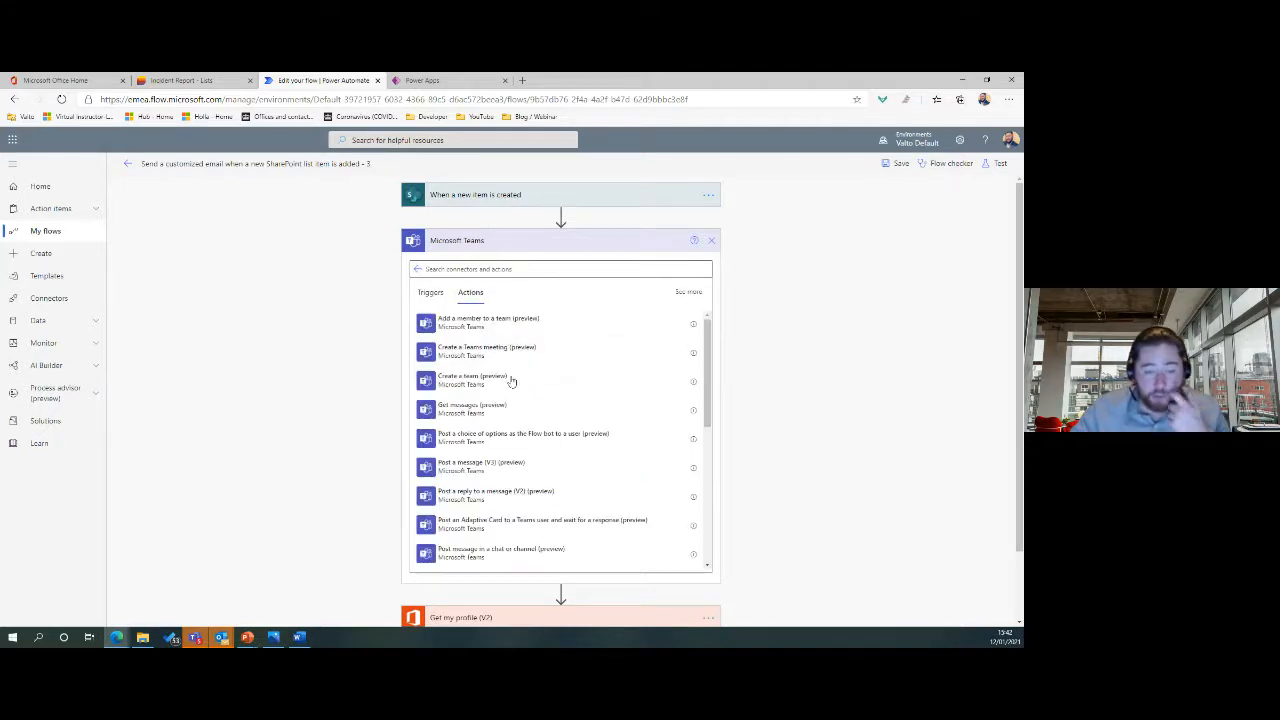
scroll(529, 432, "down", 3)
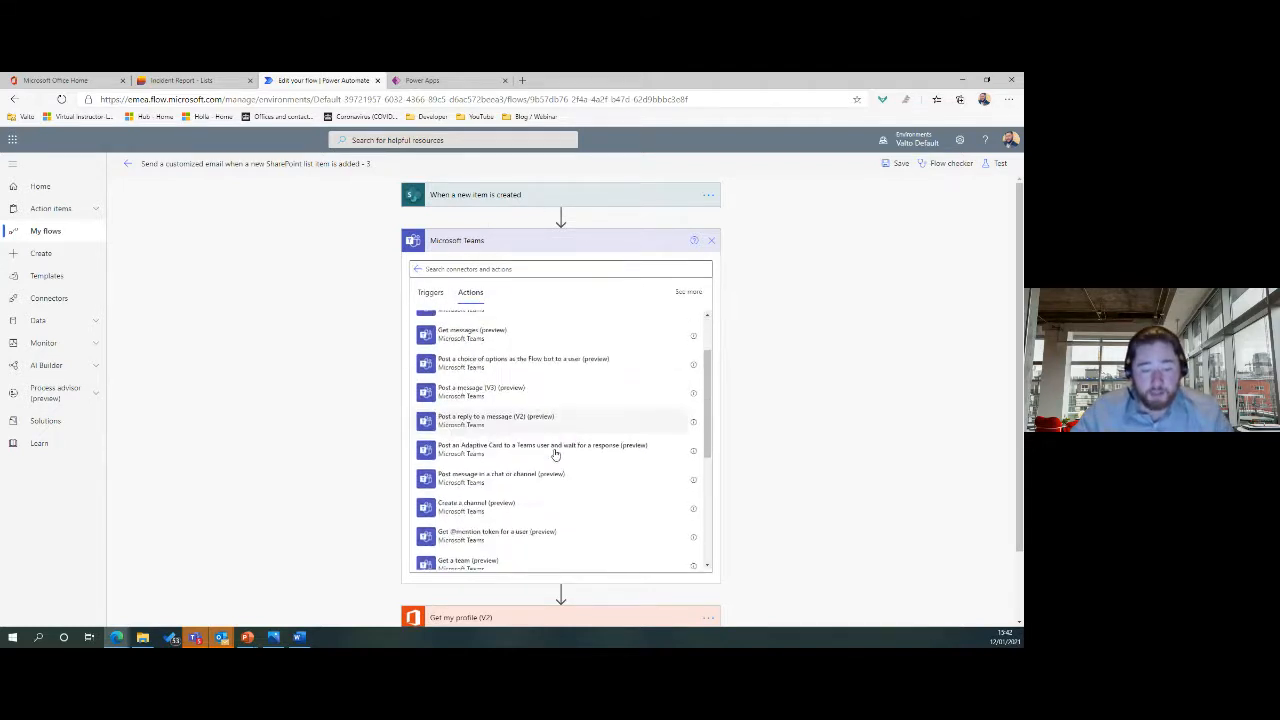
scroll(530, 420, "down", 3)
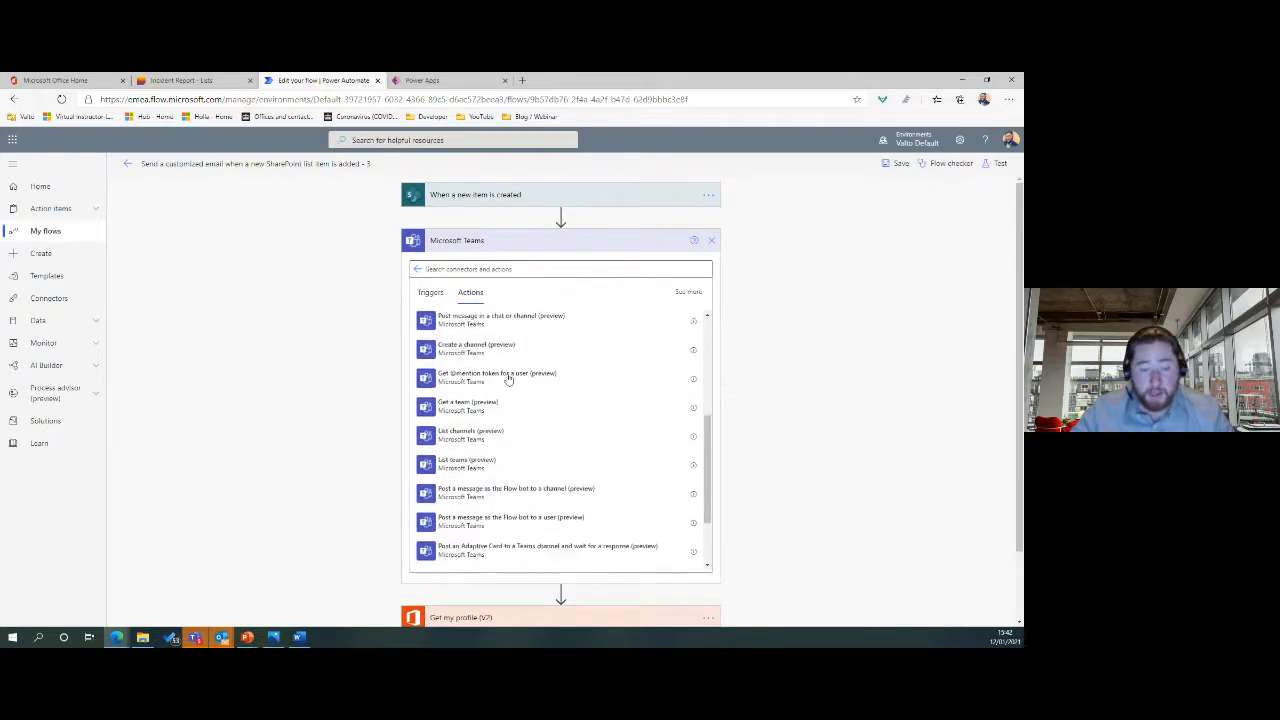
left_click(418, 269)
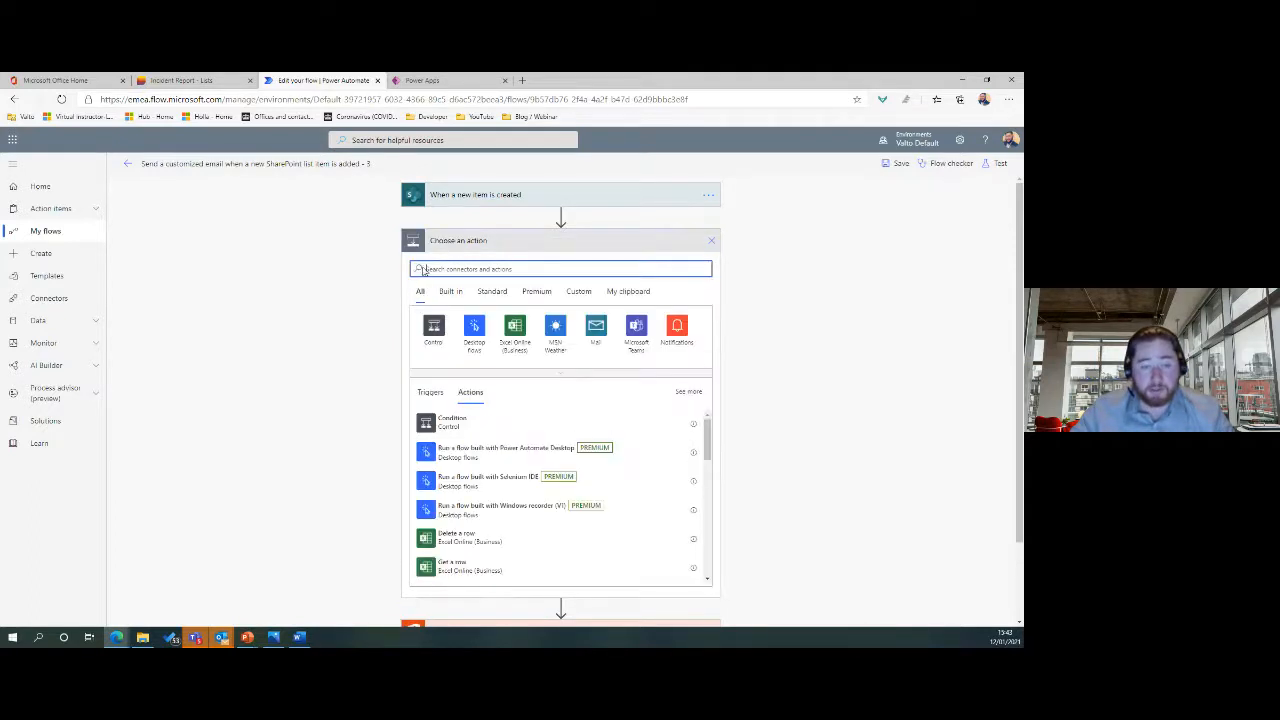
left_click(543, 373)
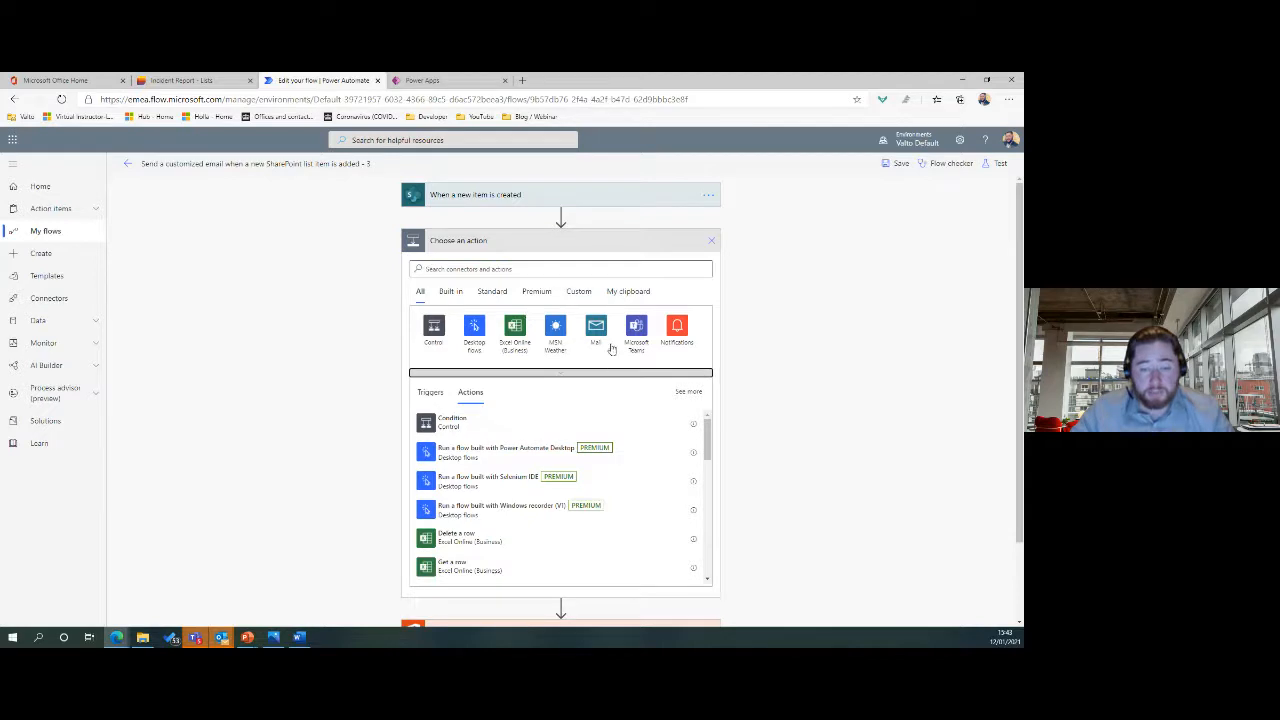
scroll(585, 415, "down", 1)
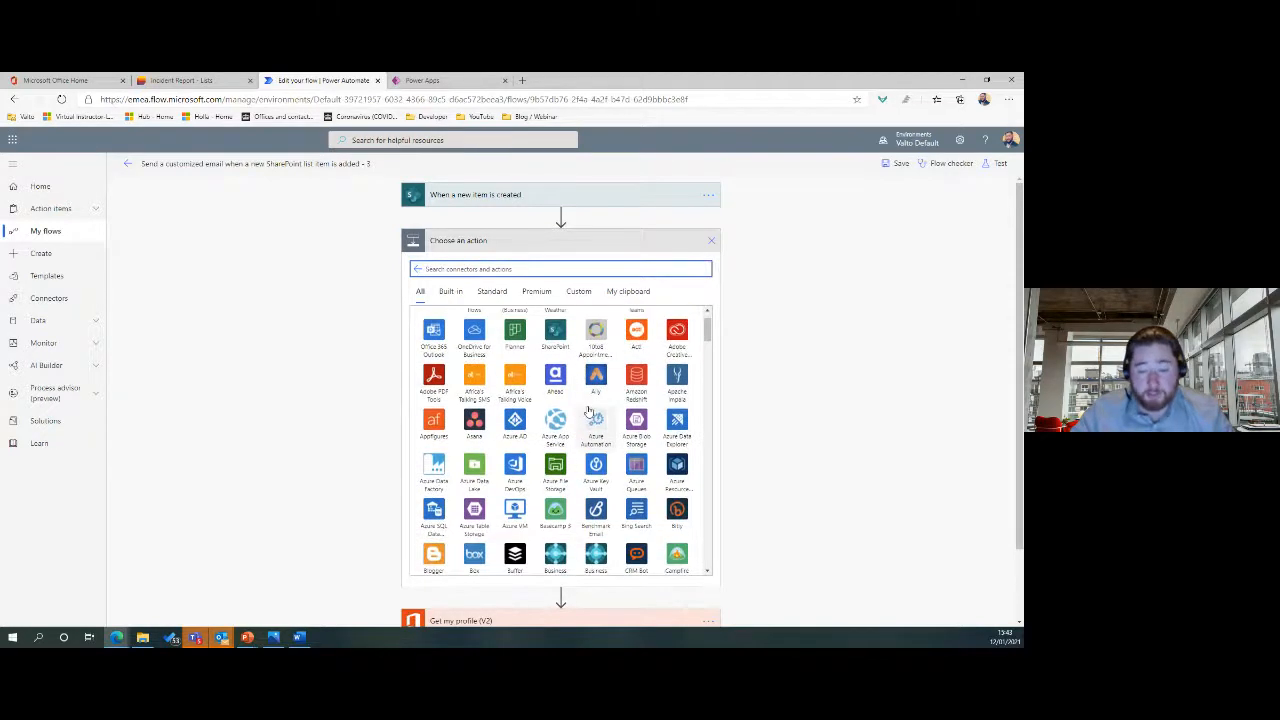
scroll(575, 430, "down", 2)
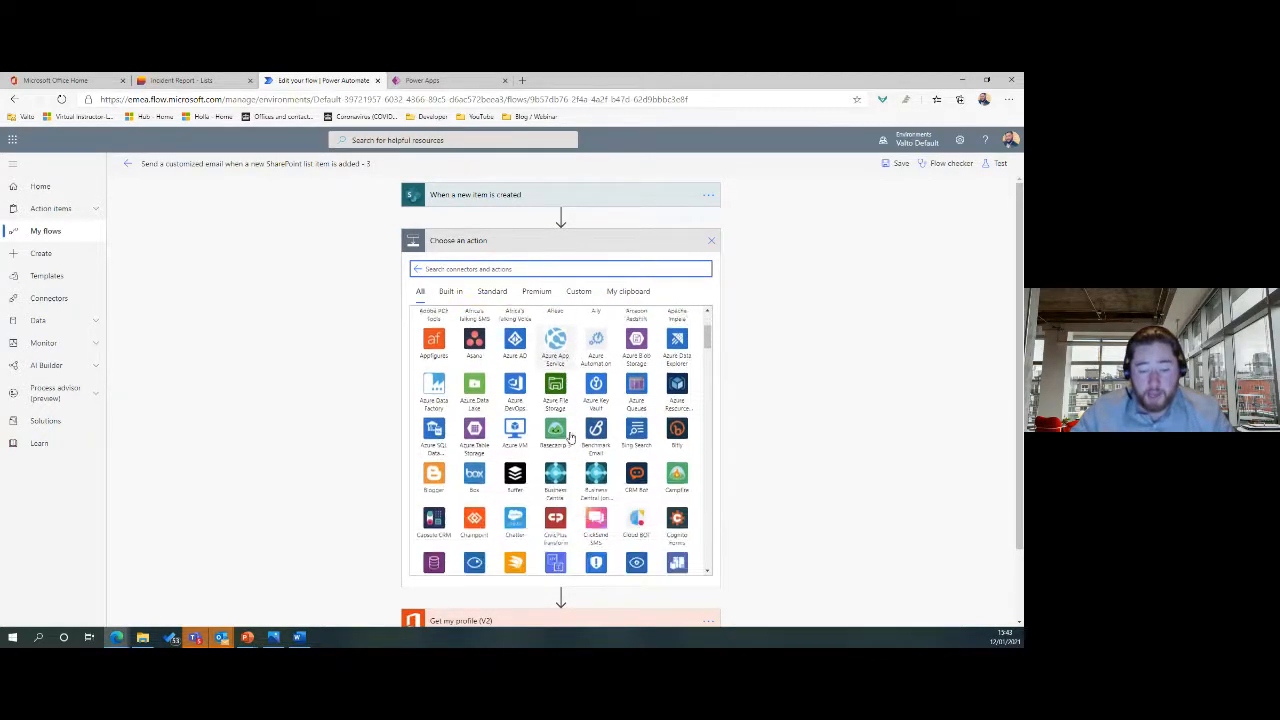
left_click(490, 269)
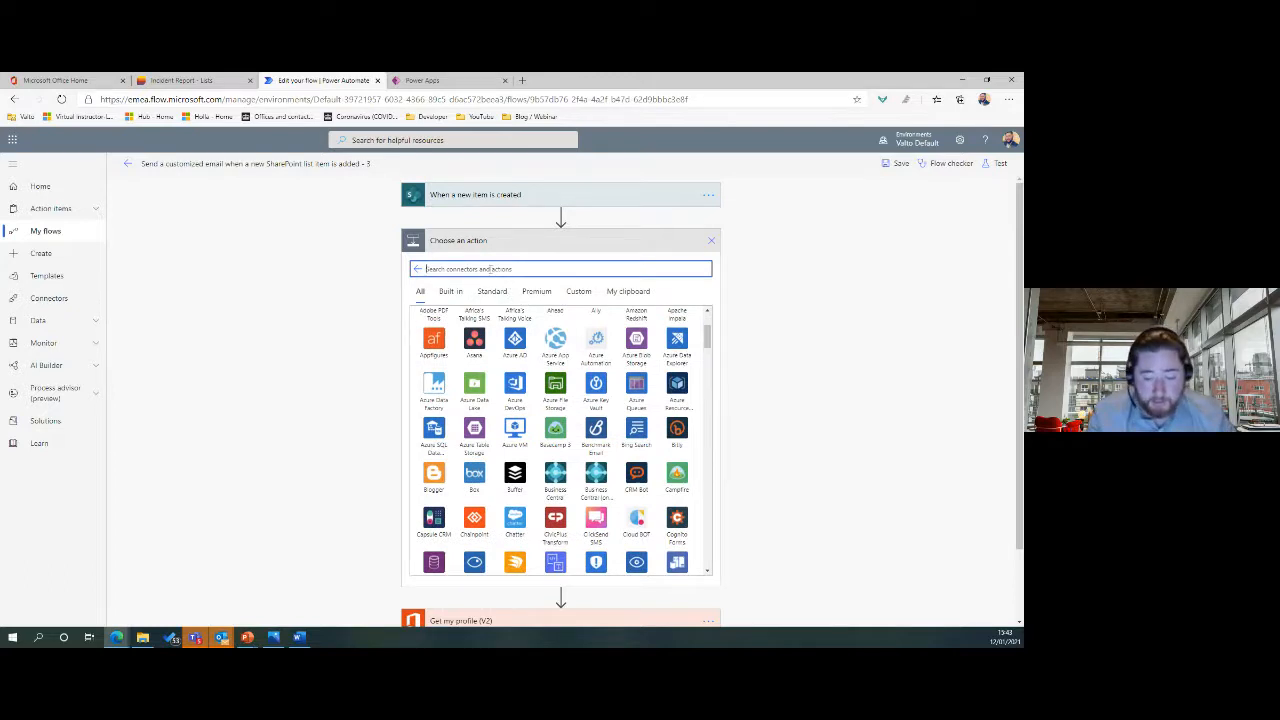
type("sales")
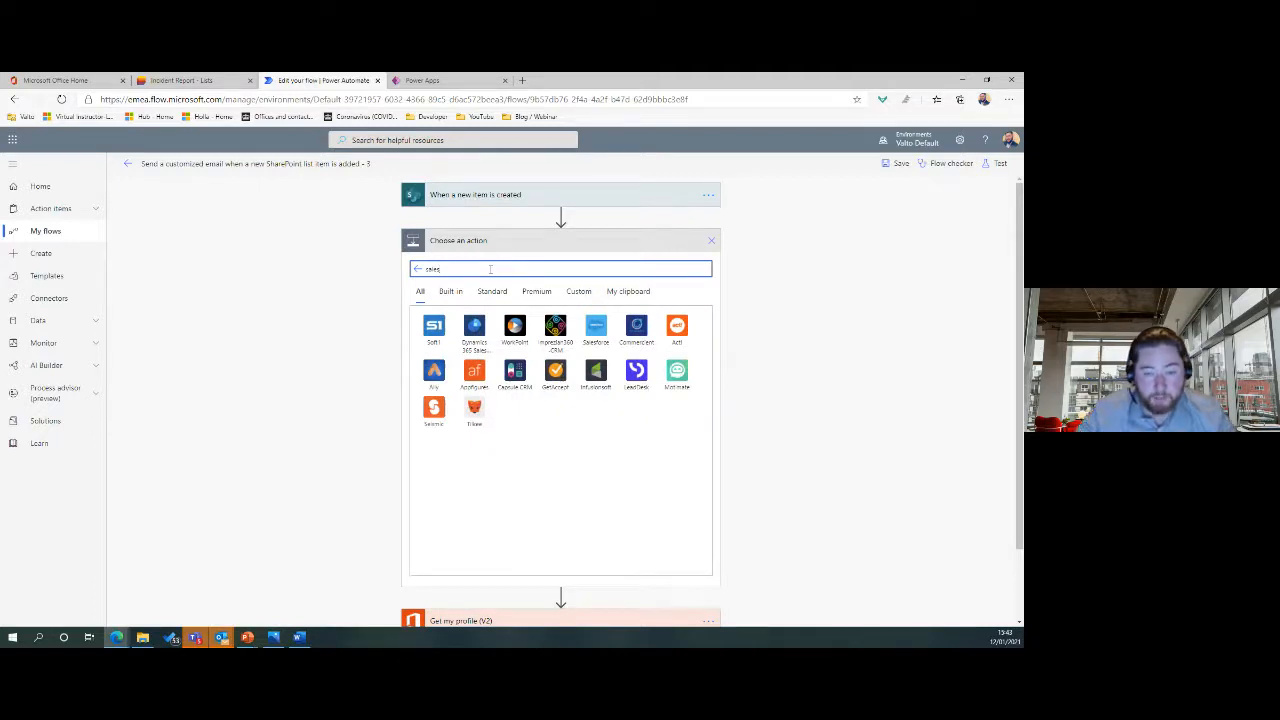
left_click(595, 330)
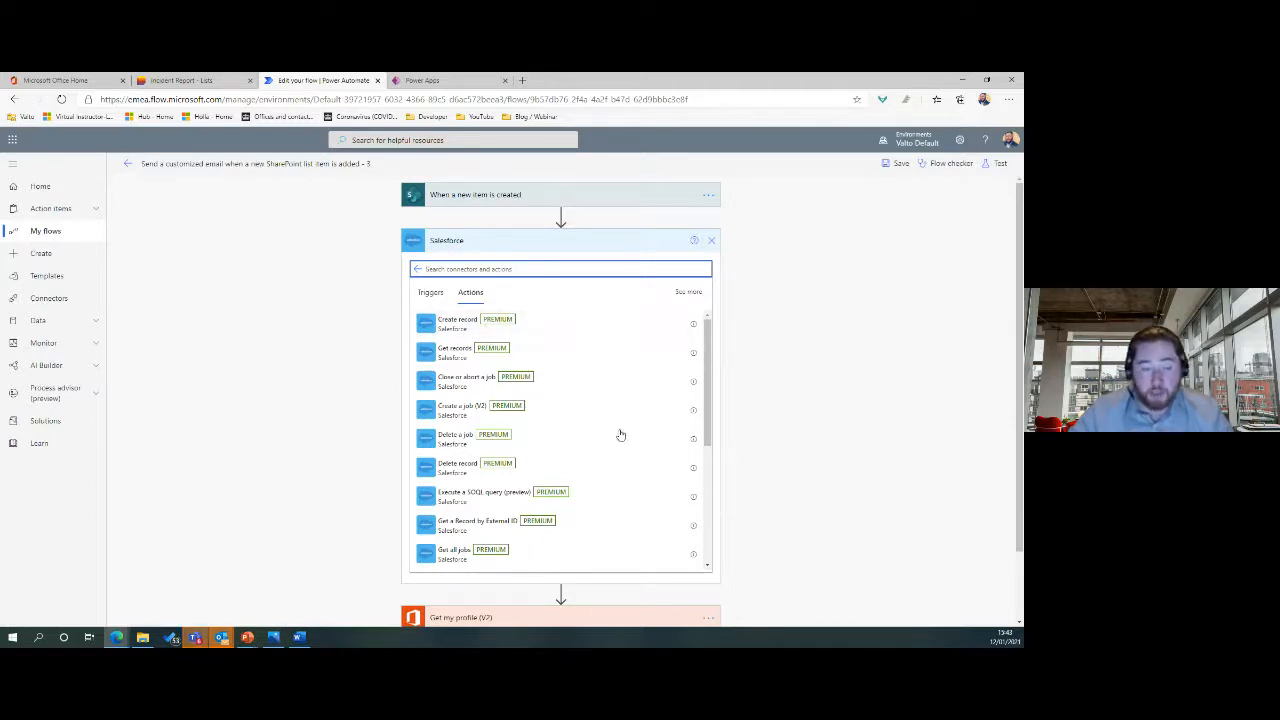
scroll(557, 472, "down", 1)
scroll(557, 472, "down", 1)
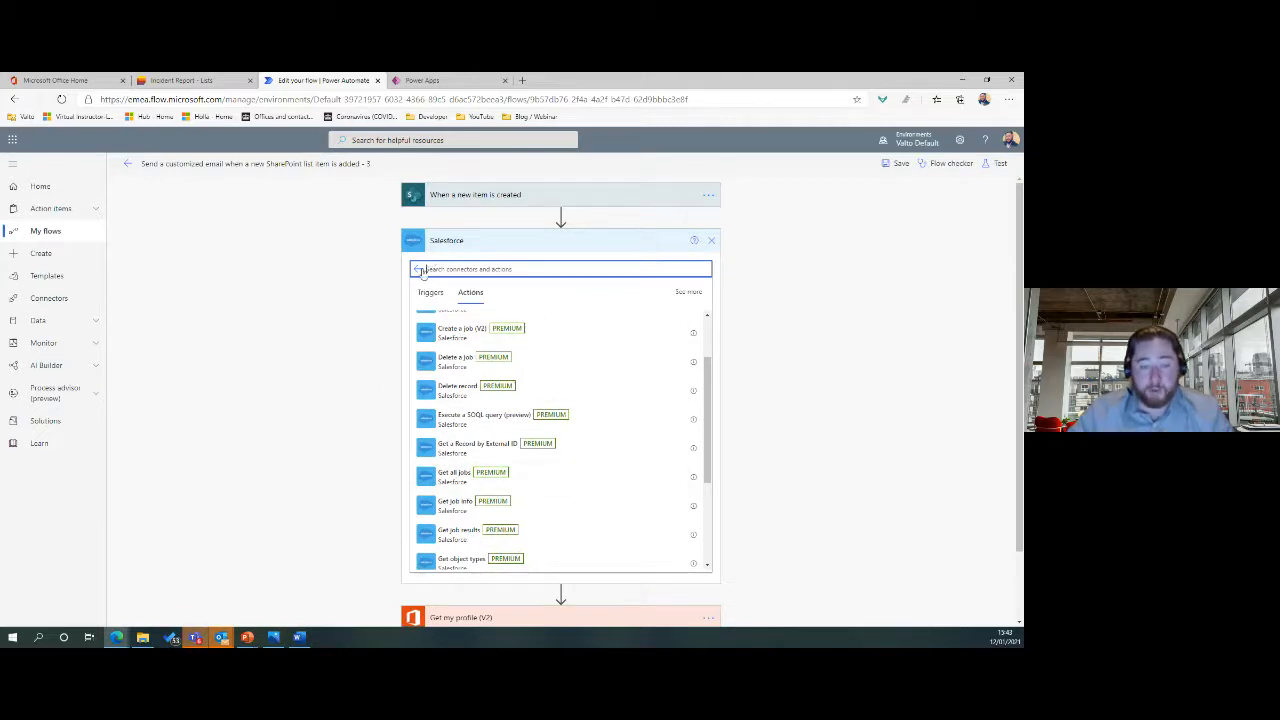
scroll(563, 539, "down", 3)
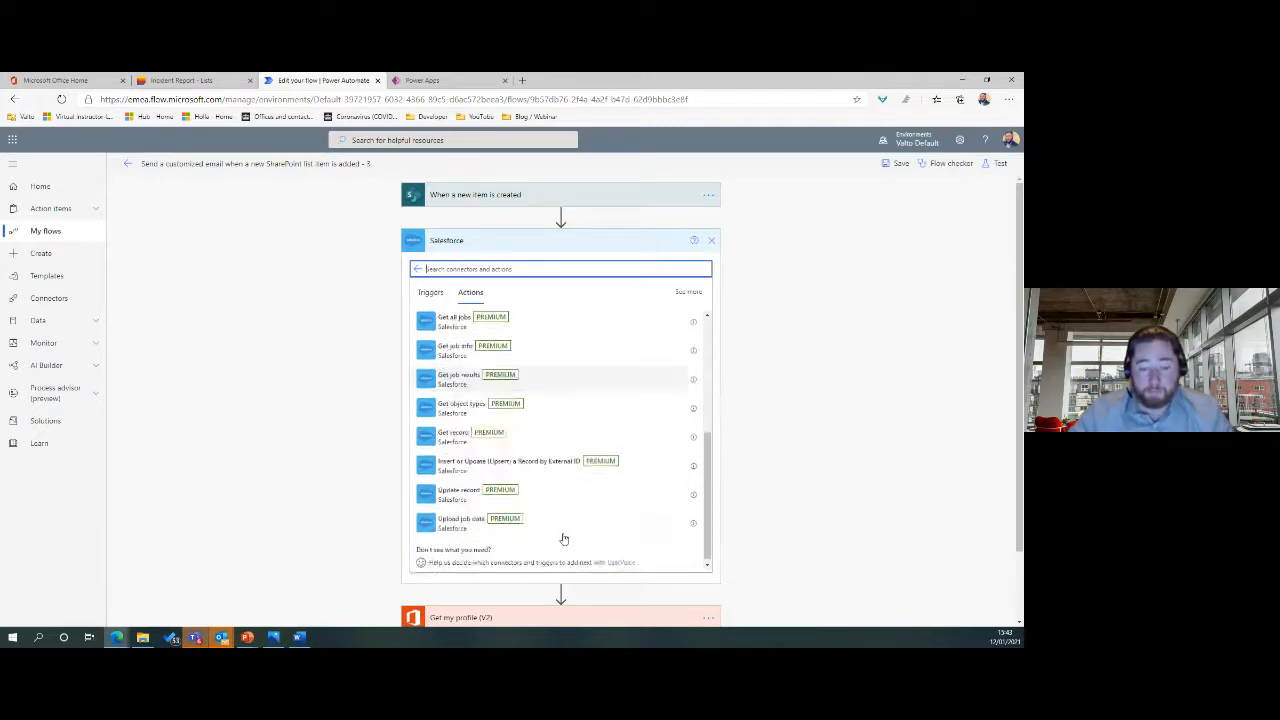
scroll(529, 477, "up", 5)
left_click(418, 270)
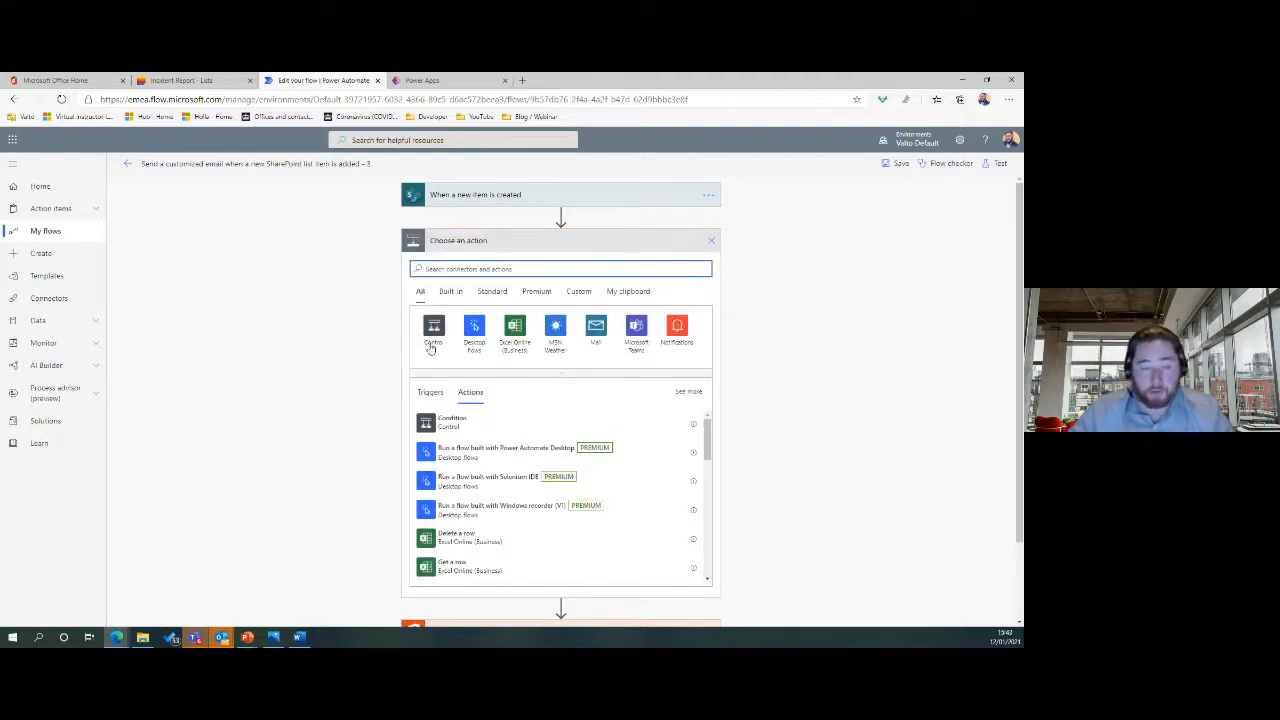
Add a Condition step after the trigger, then delete it and confirm.
left_click(464, 428)
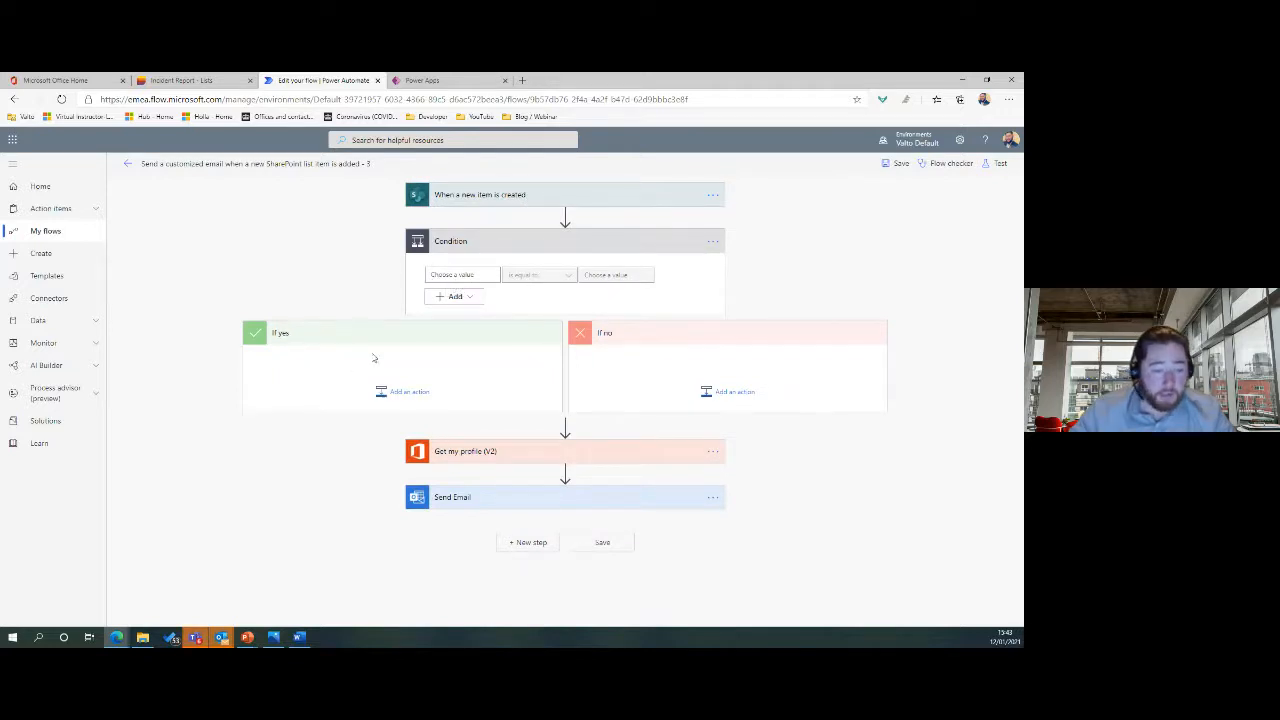
left_click(716, 242)
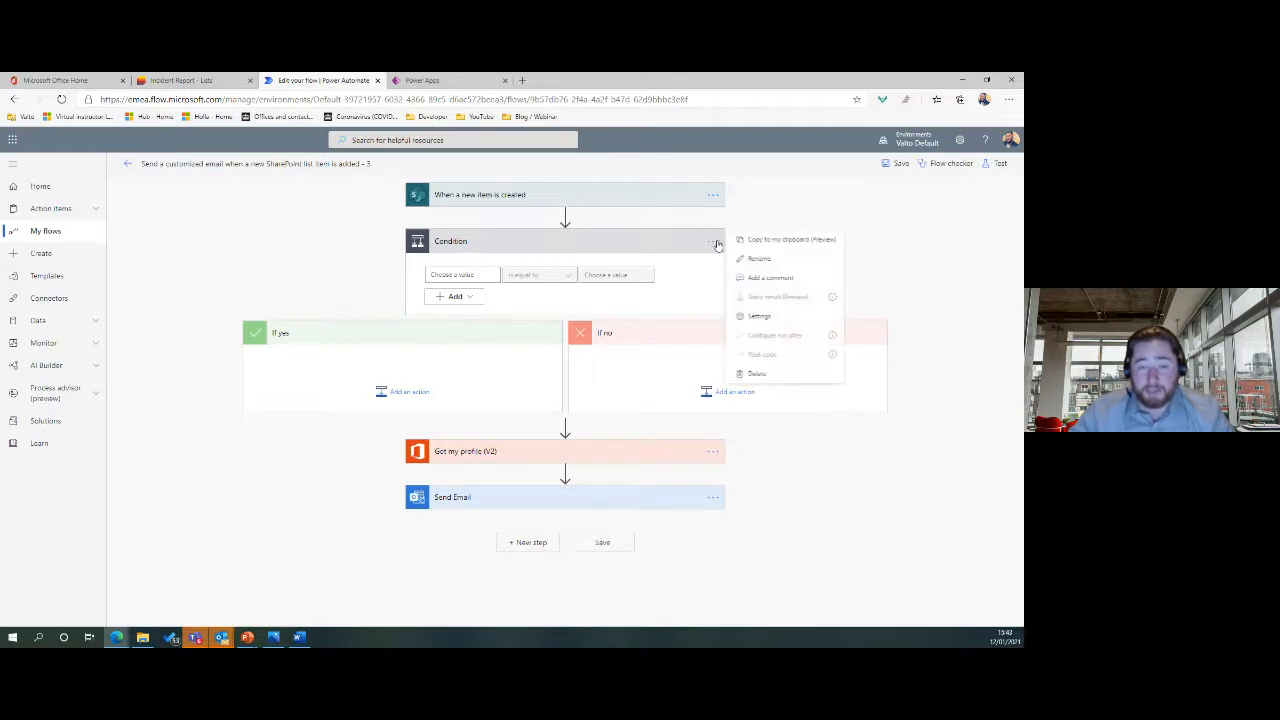
left_click(748, 376)
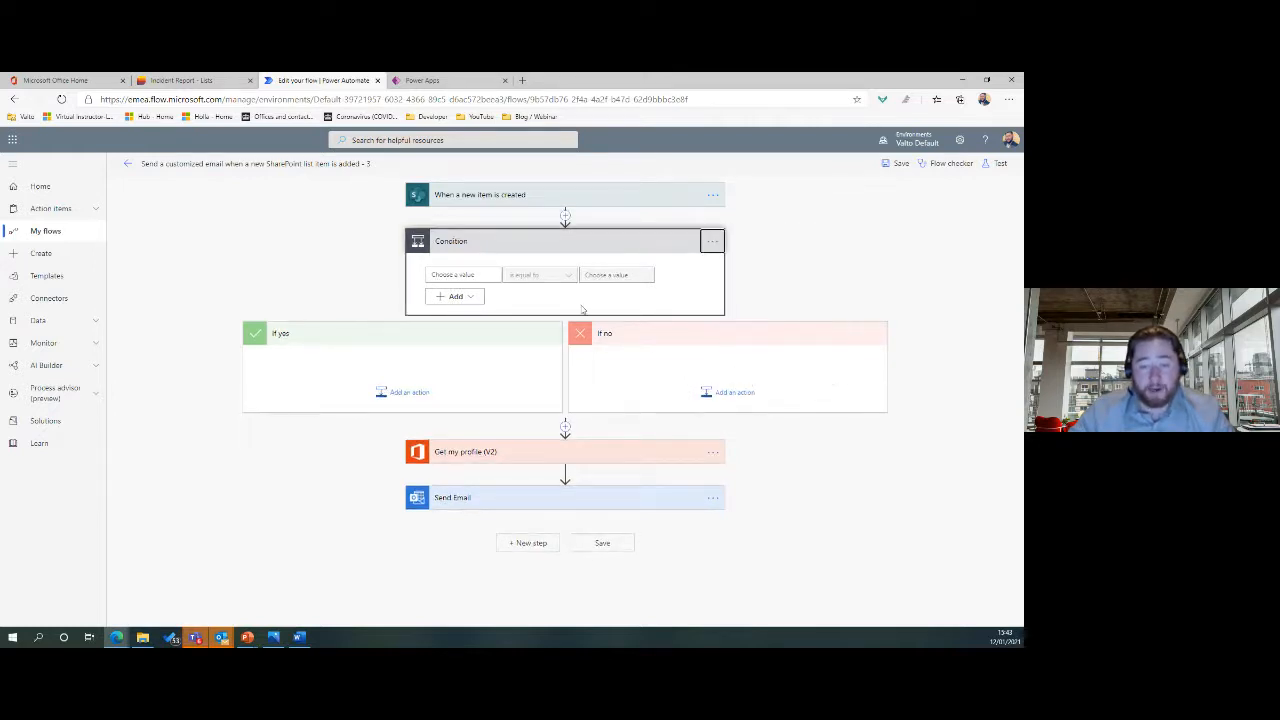
left_click(518, 399)
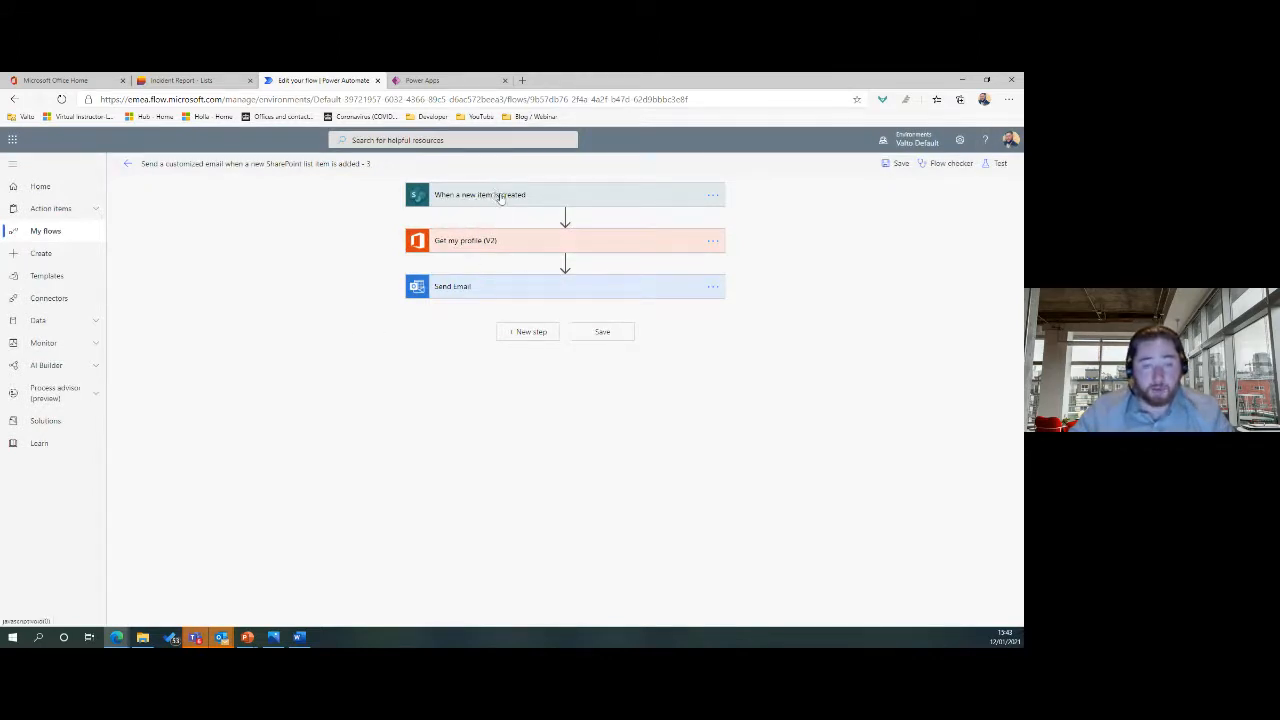
Add a new line 'This is some text' to the Send Email body.
left_click(487, 245)
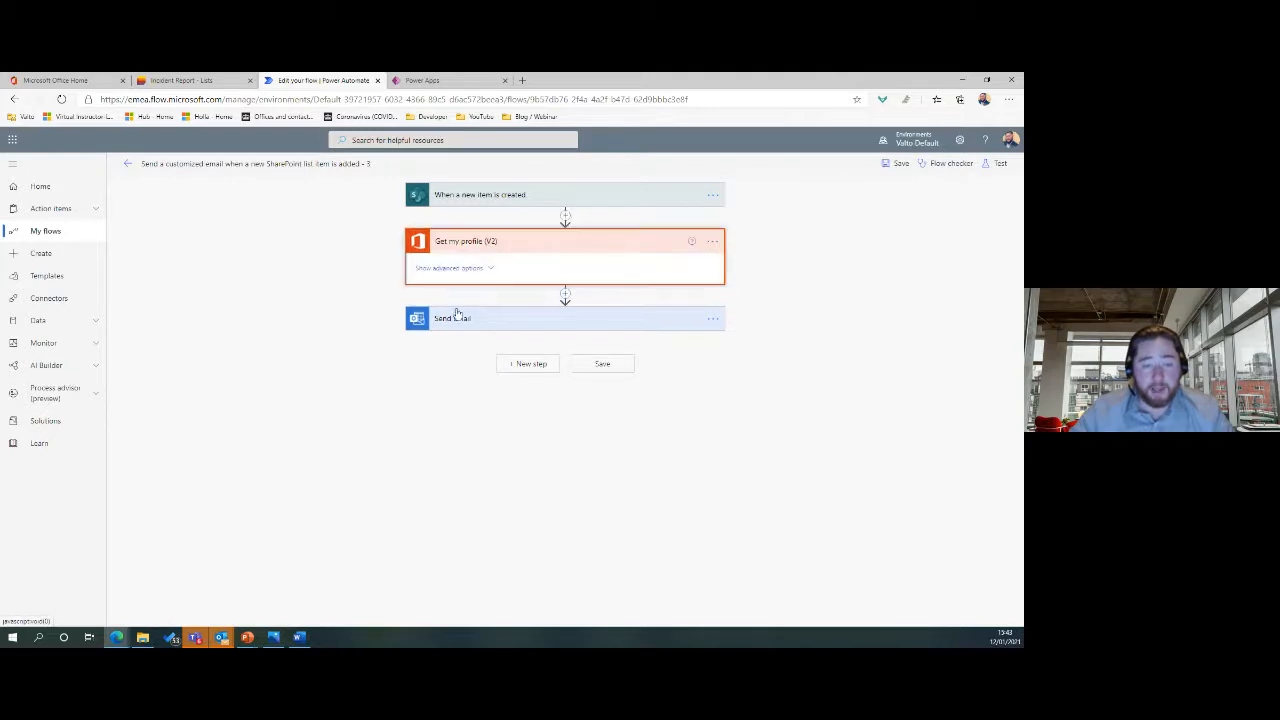
left_click(458, 319)
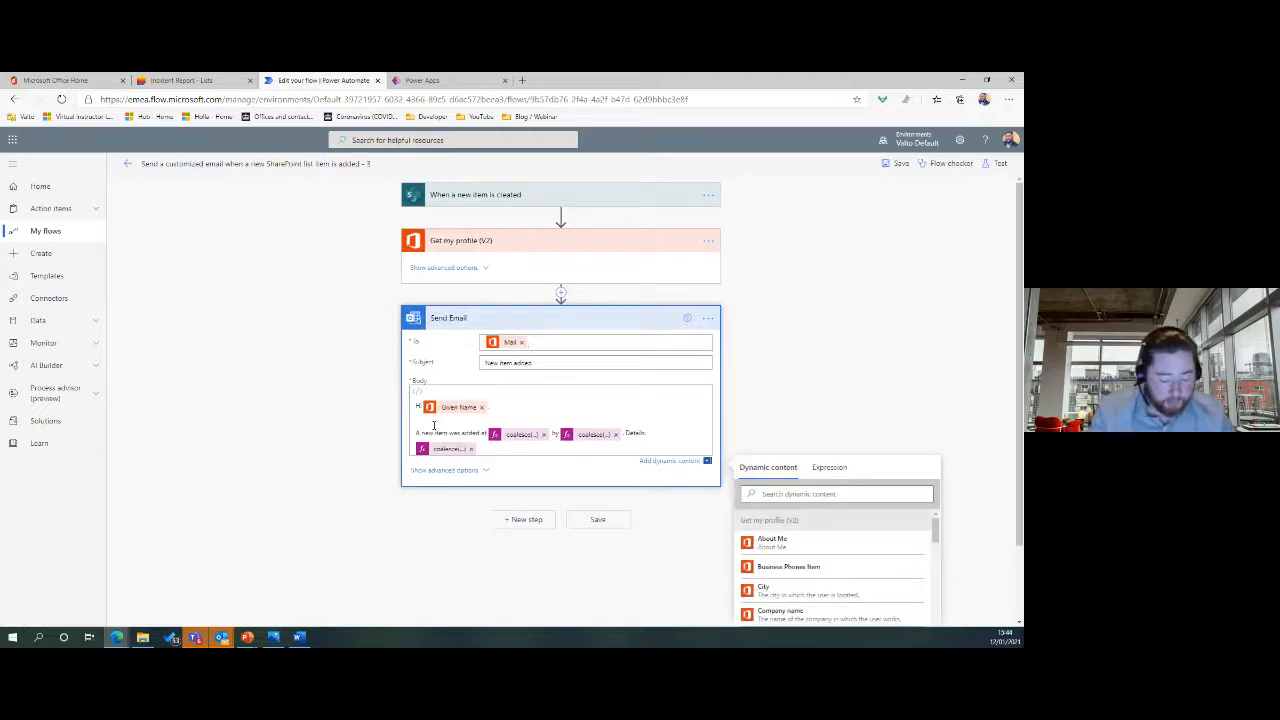
key("Return")
type("Th")
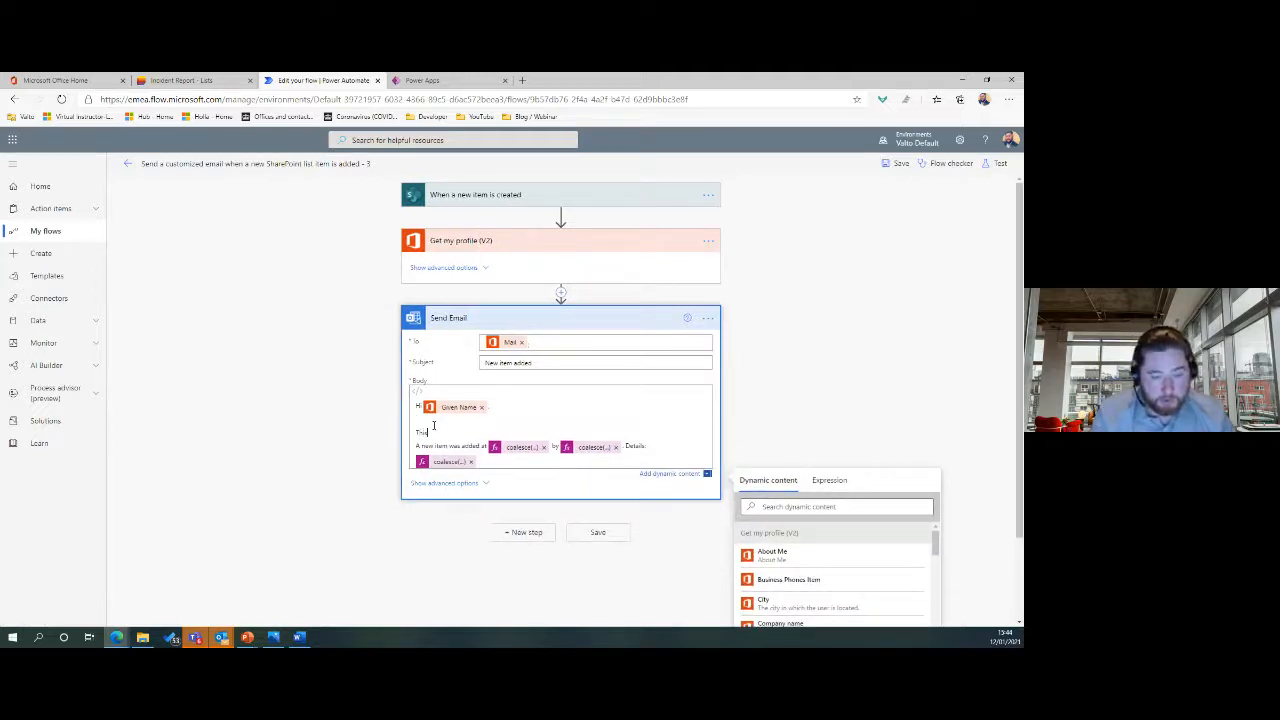
type("is is some text")
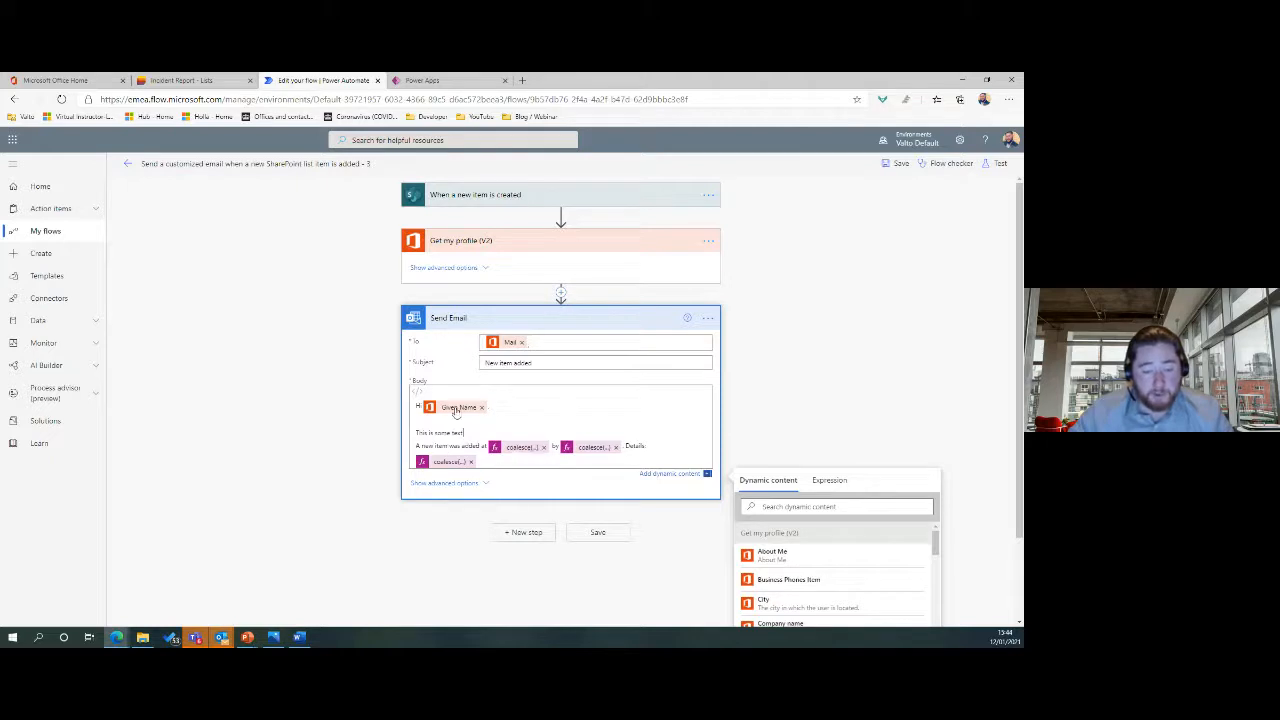
Review the finished email body, close the dynamic content pane and collapse Send Email.
scroll(808, 374, "down", 1)
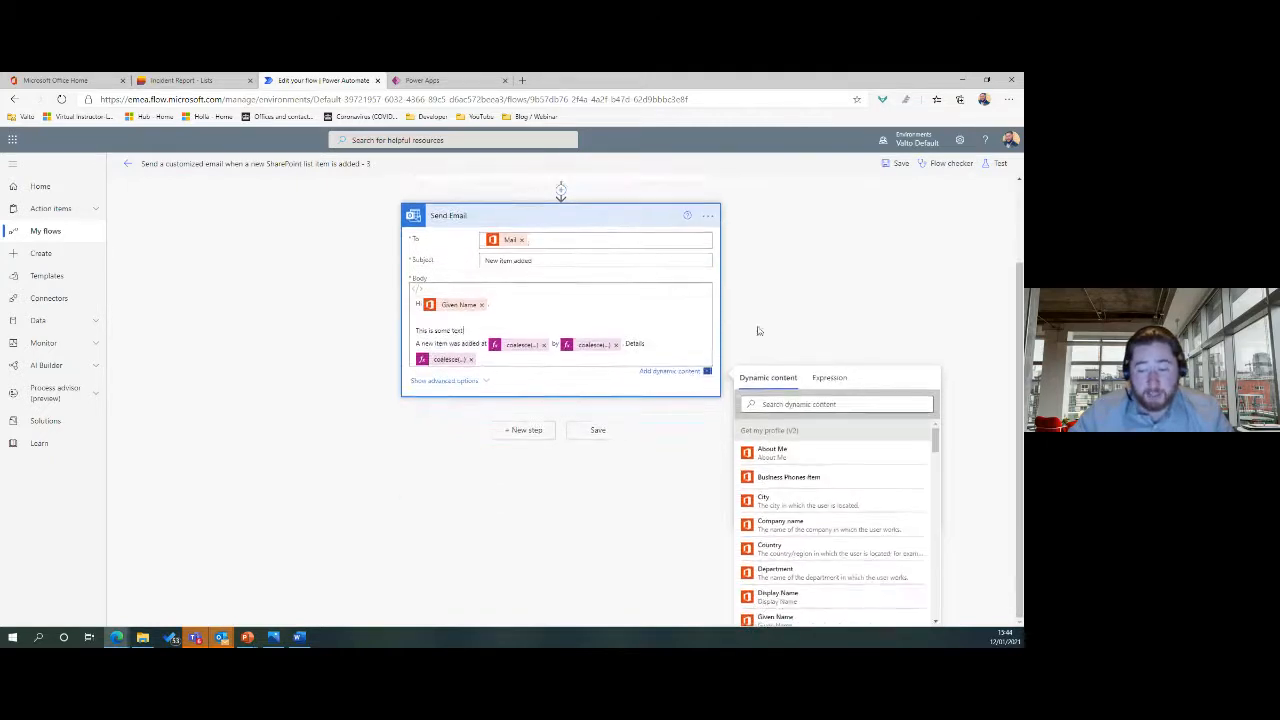
scroll(797, 286, "up", 1)
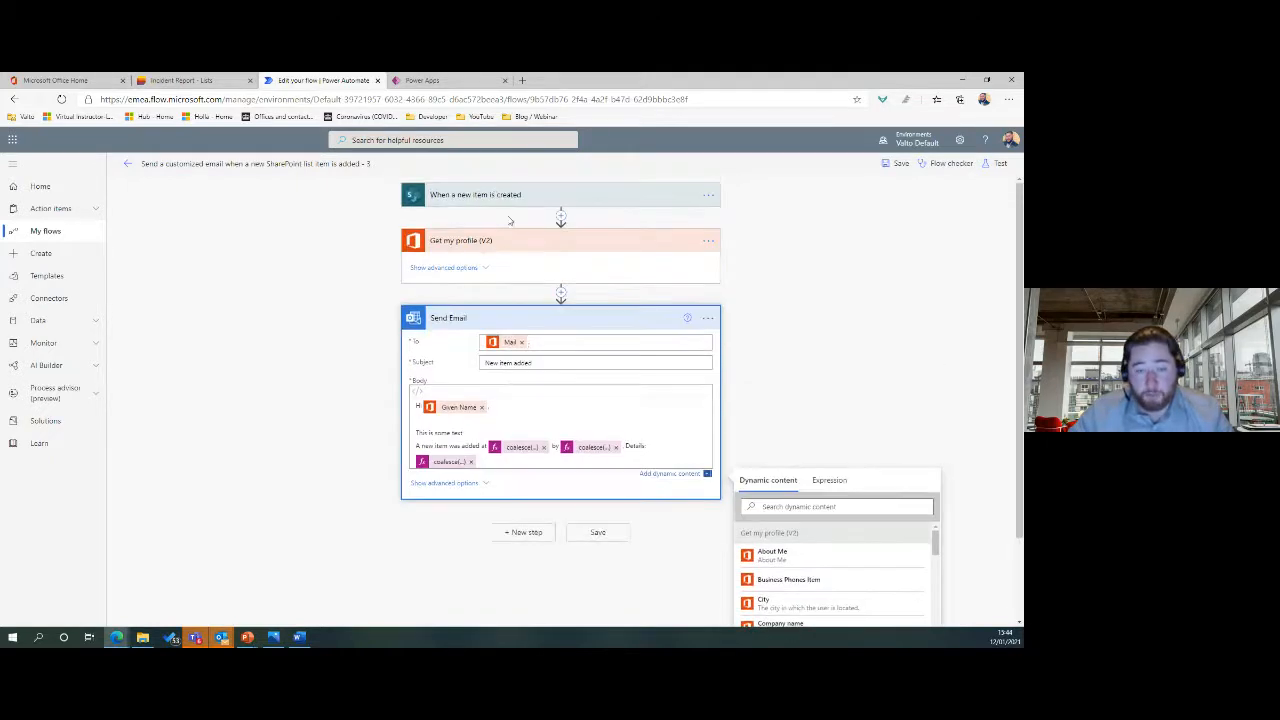
scroll(750, 313, "down", 1)
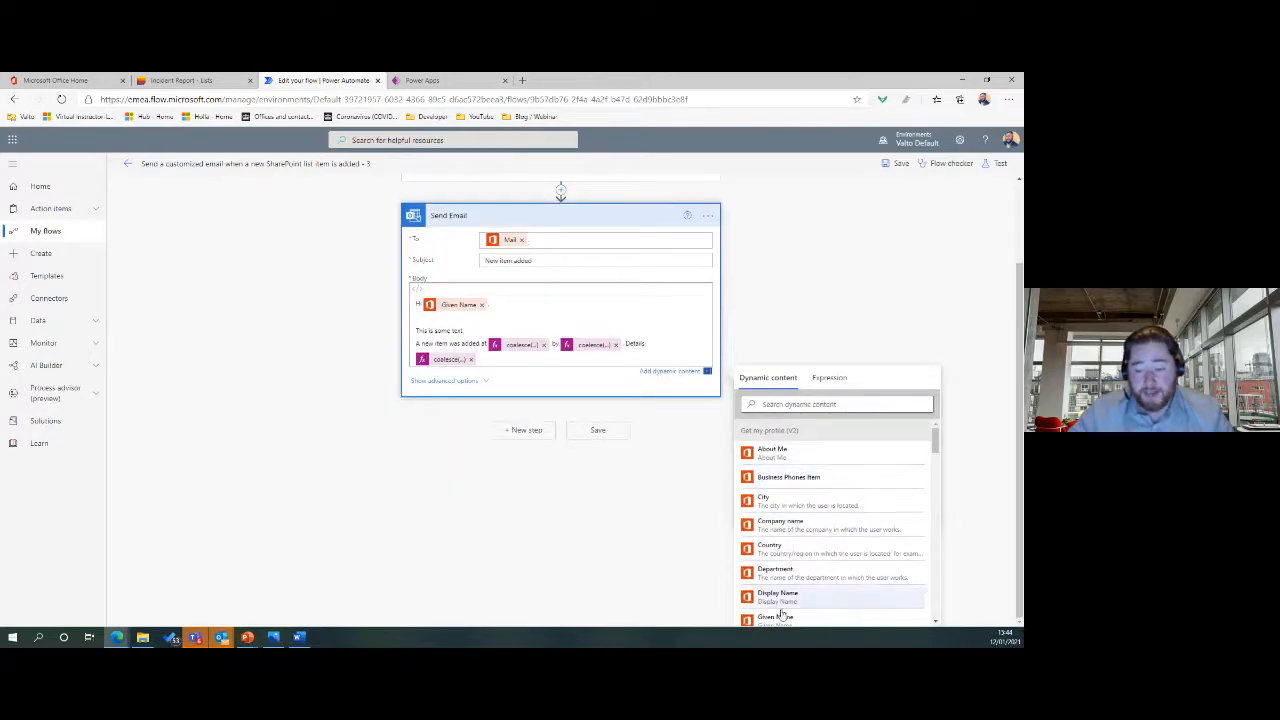
scroll(513, 300, "up", 1)
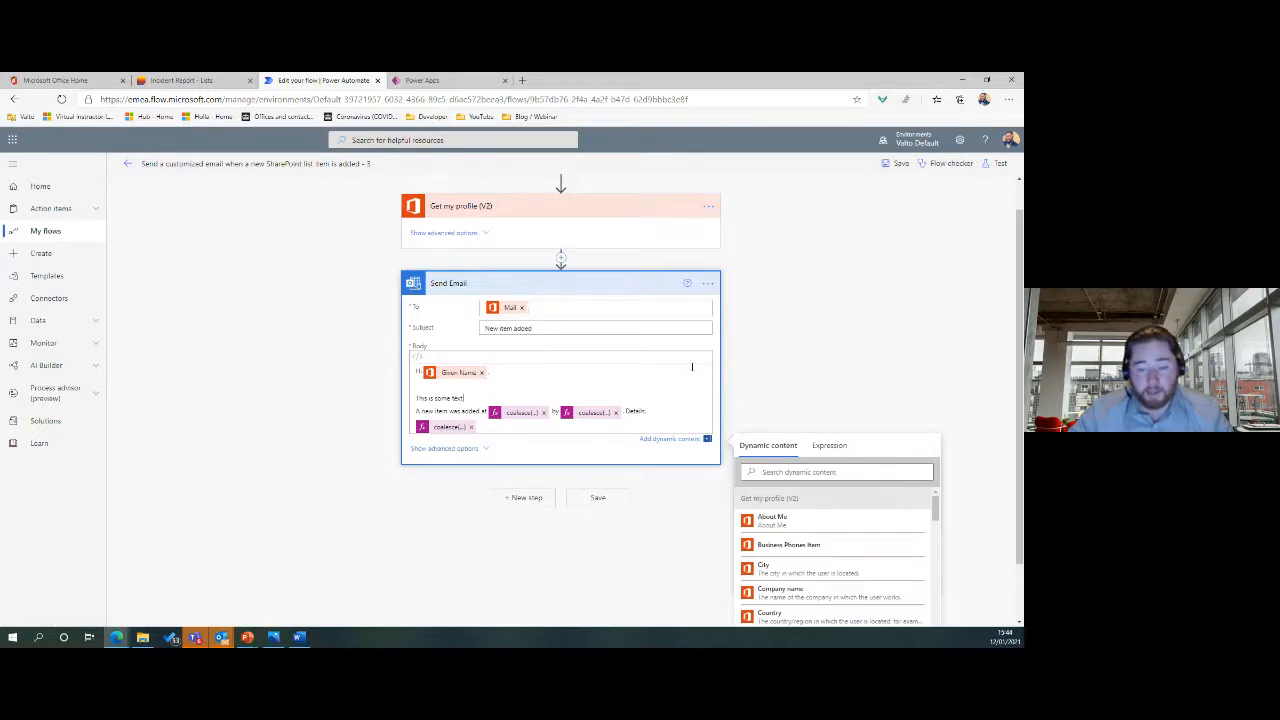
scroll(691, 367, "down", 1)
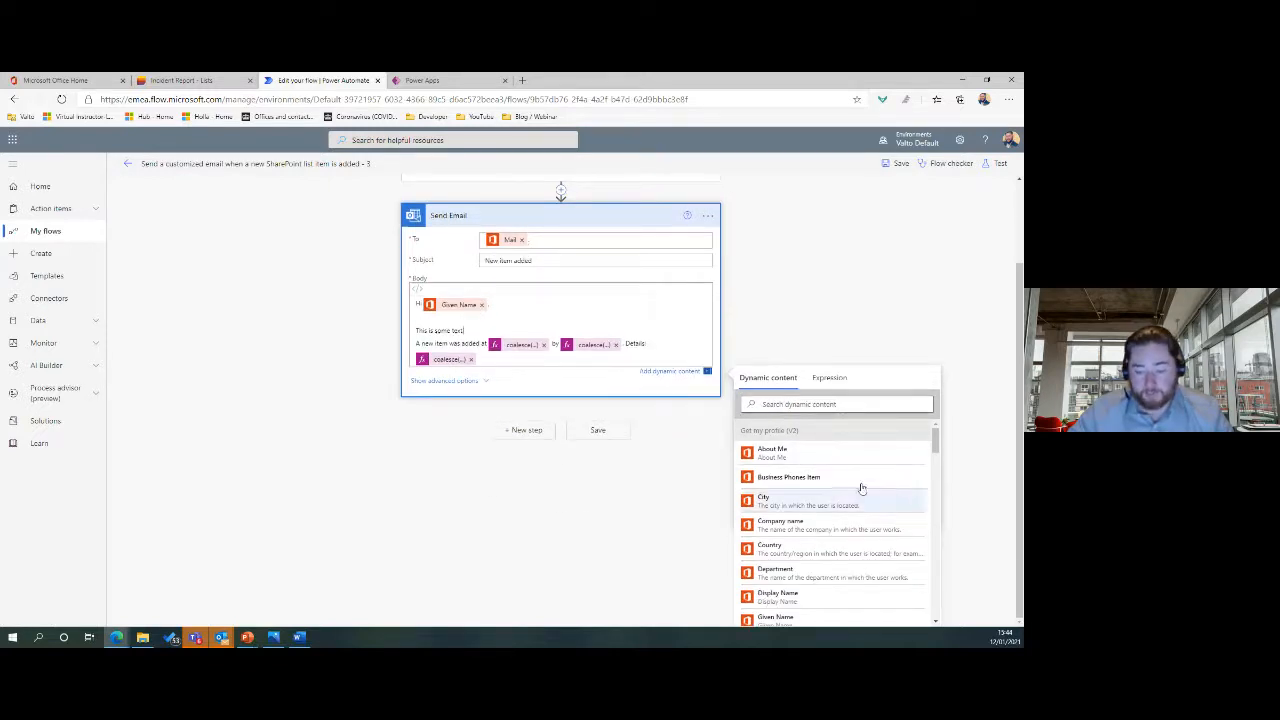
scroll(862, 488, "down", 3)
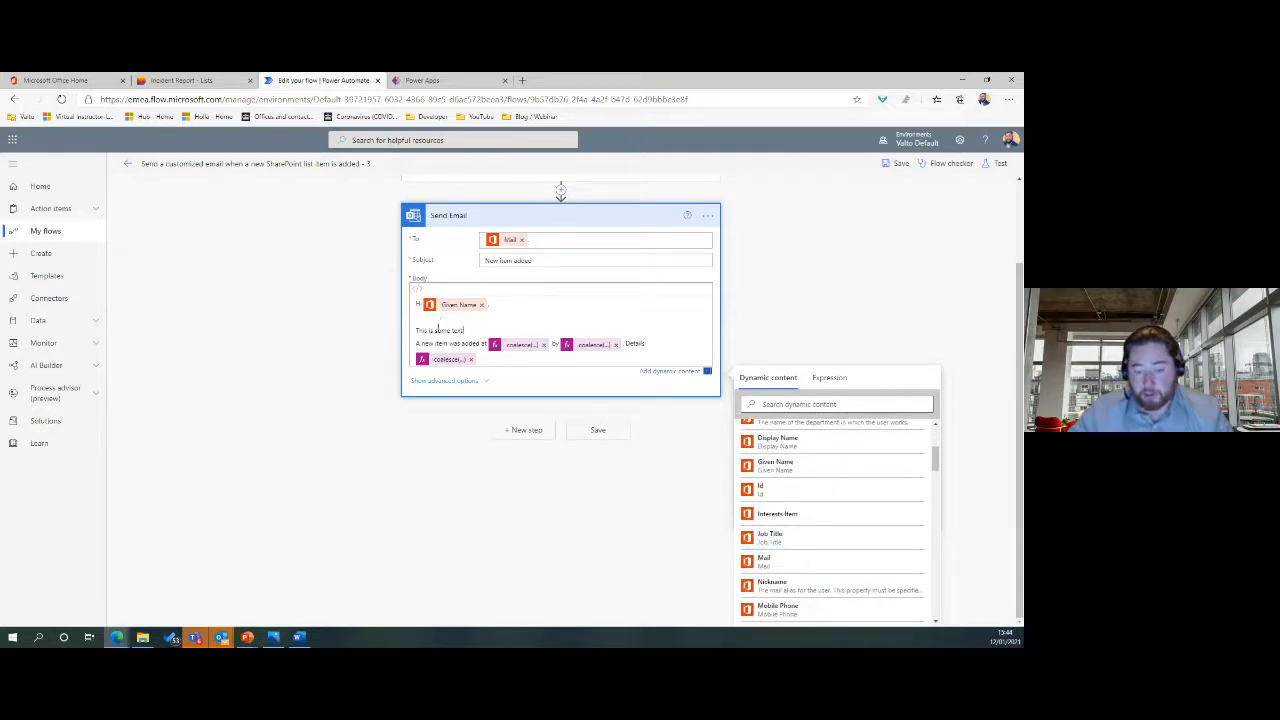
scroll(850, 370, "up", 1)
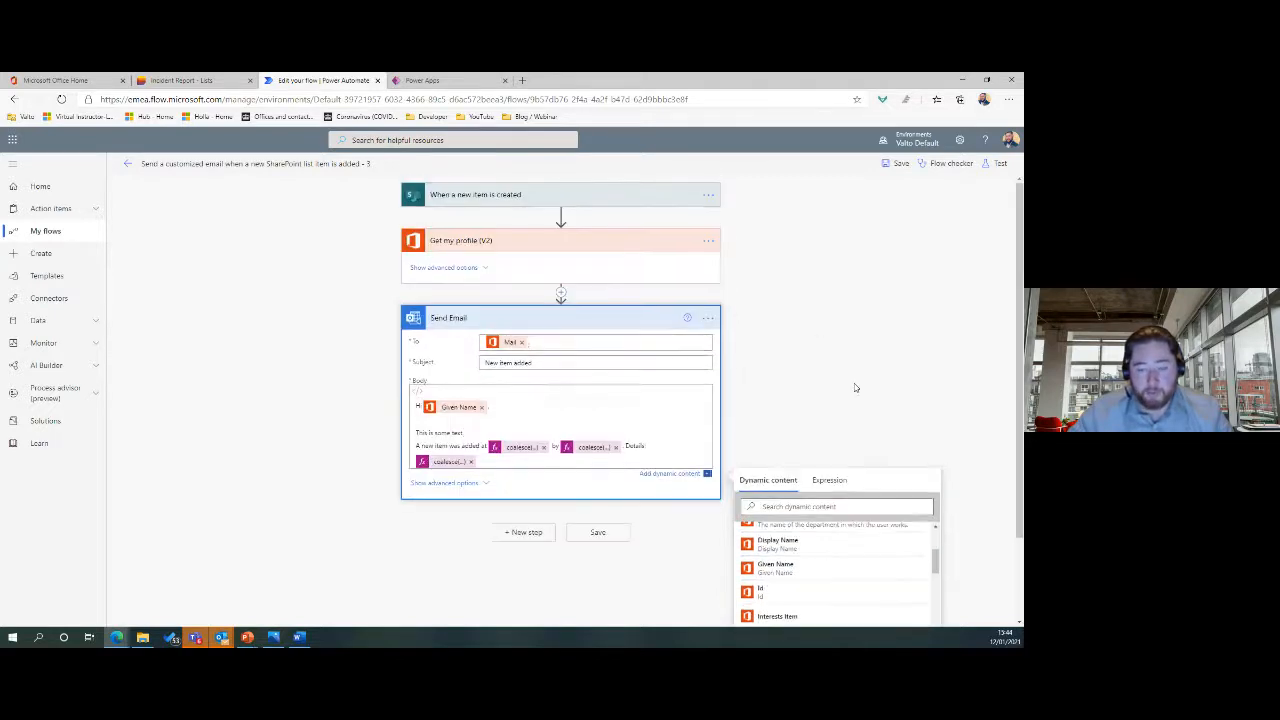
left_click(803, 327)
left_click(541, 327)
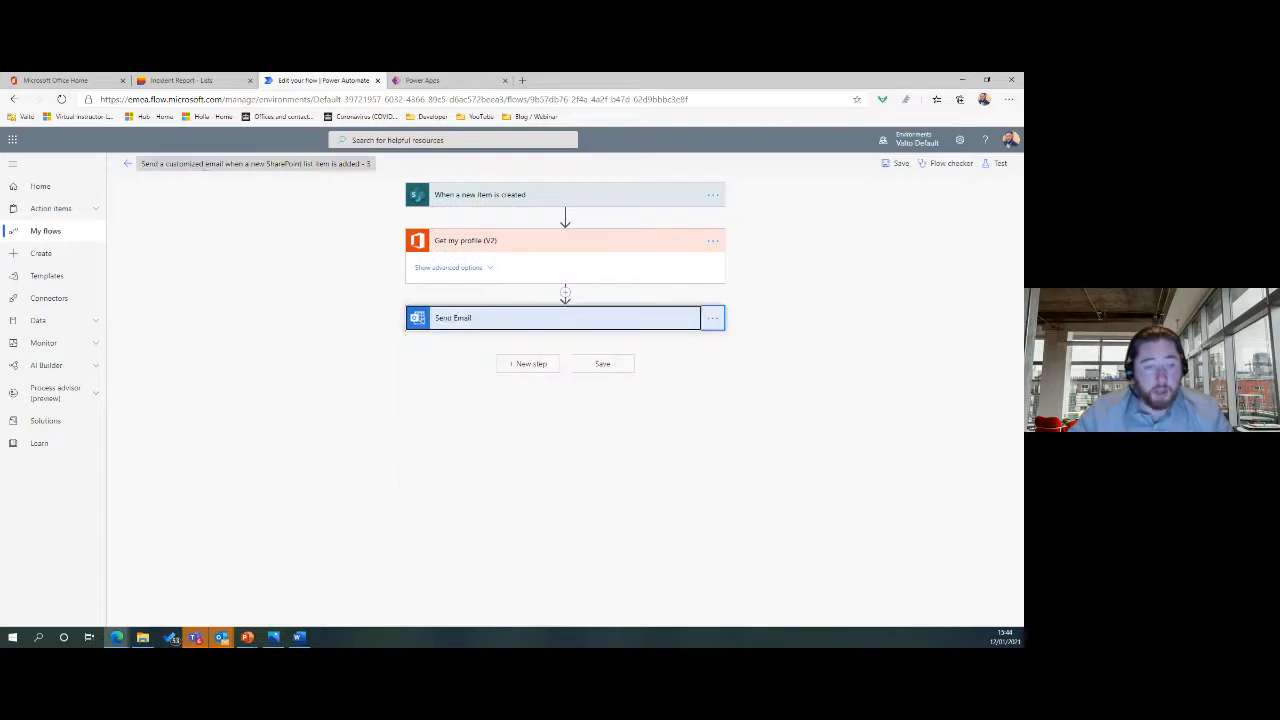
Change the flow title to 'Incident Reporting Email' and save the flow.
left_click(200, 163)
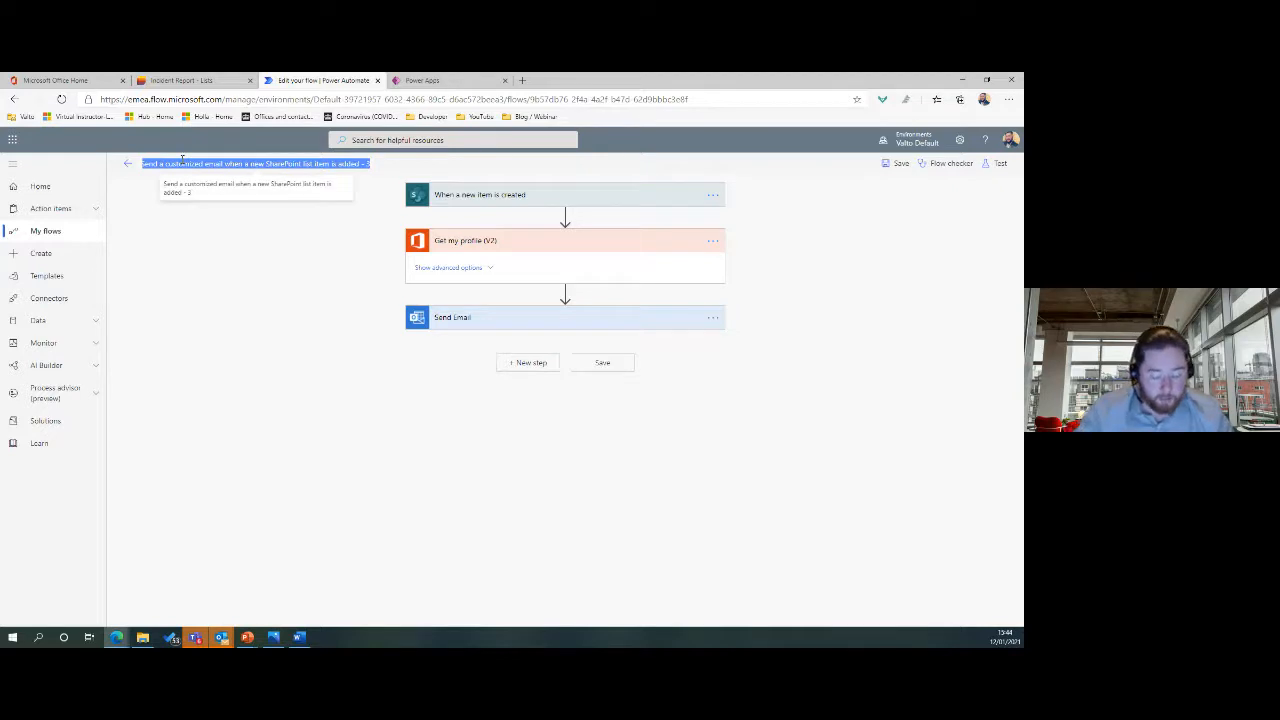
key("BackSpace")
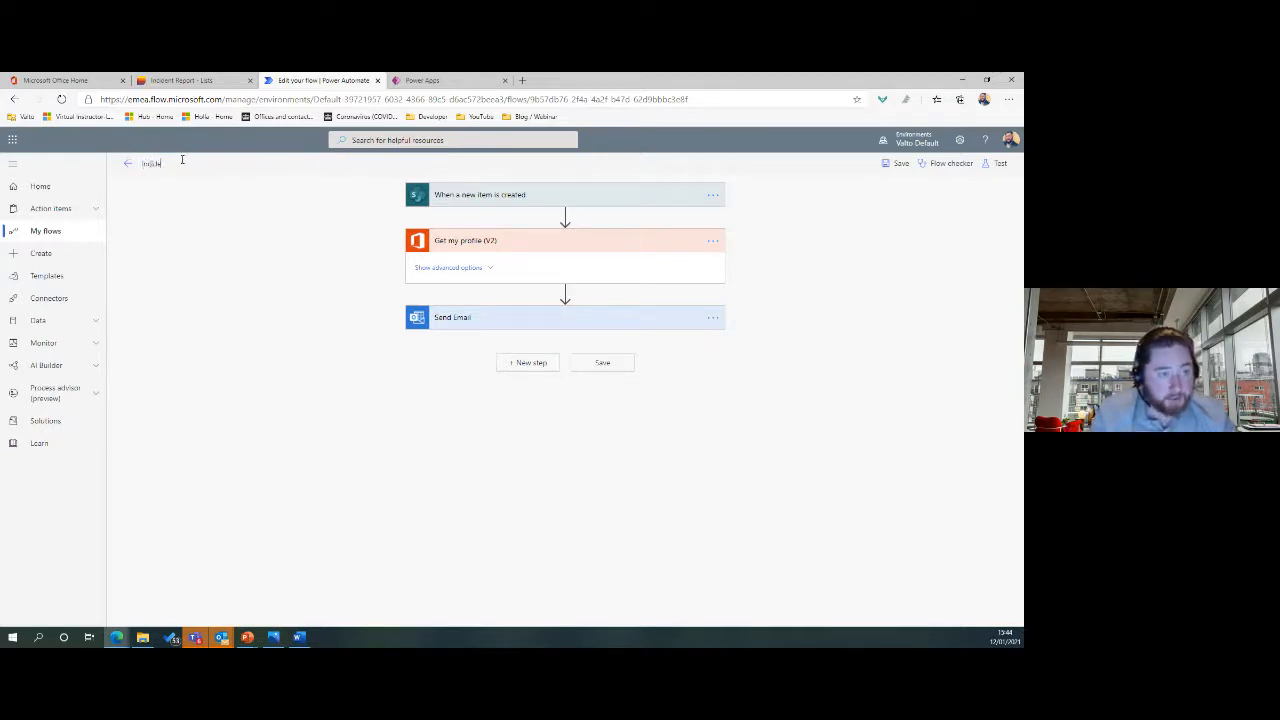
type("Incident Reporting Not")
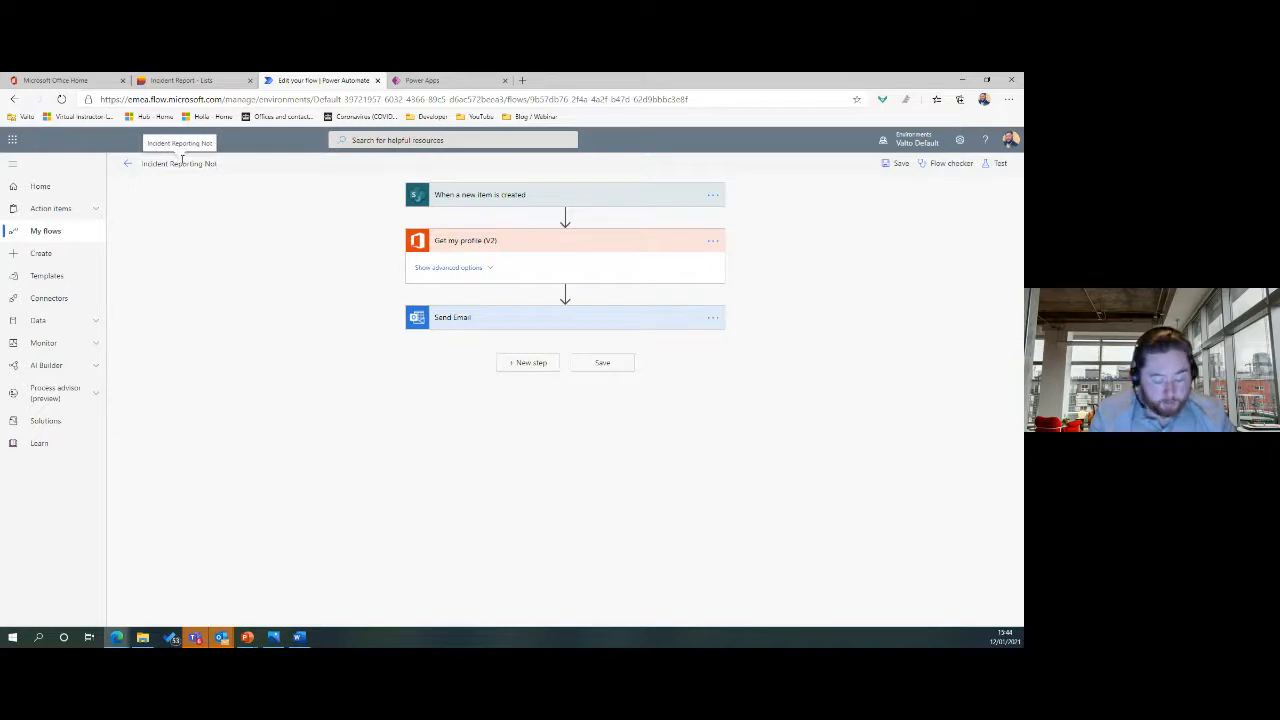
type("ification")
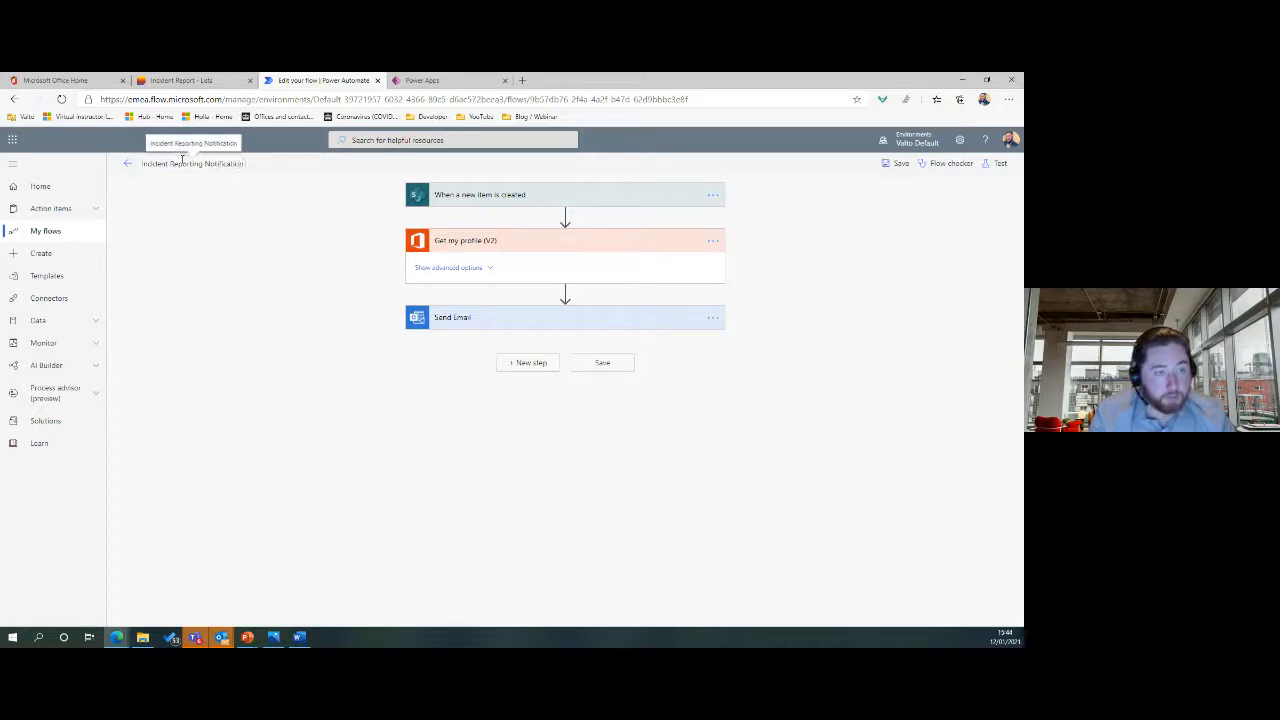
key("BackSpace")
key("BackSpace")
key("BackSpace")
key("BackSpace")
key("BackSpace")
key("BackSpace")
key("BackSpace")
key("BackSpace")
key("BackSpace")
key("BackSpace")
key("BackSpace")
key("BackSpace")
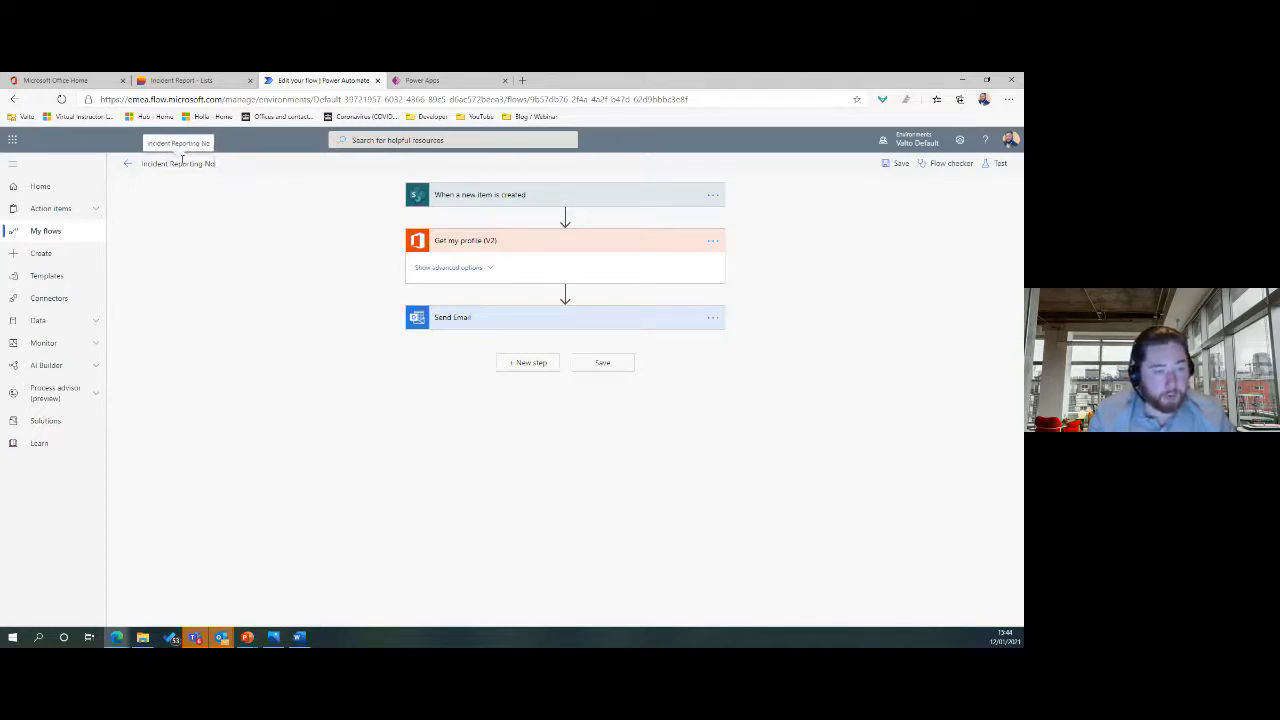
type("Email")
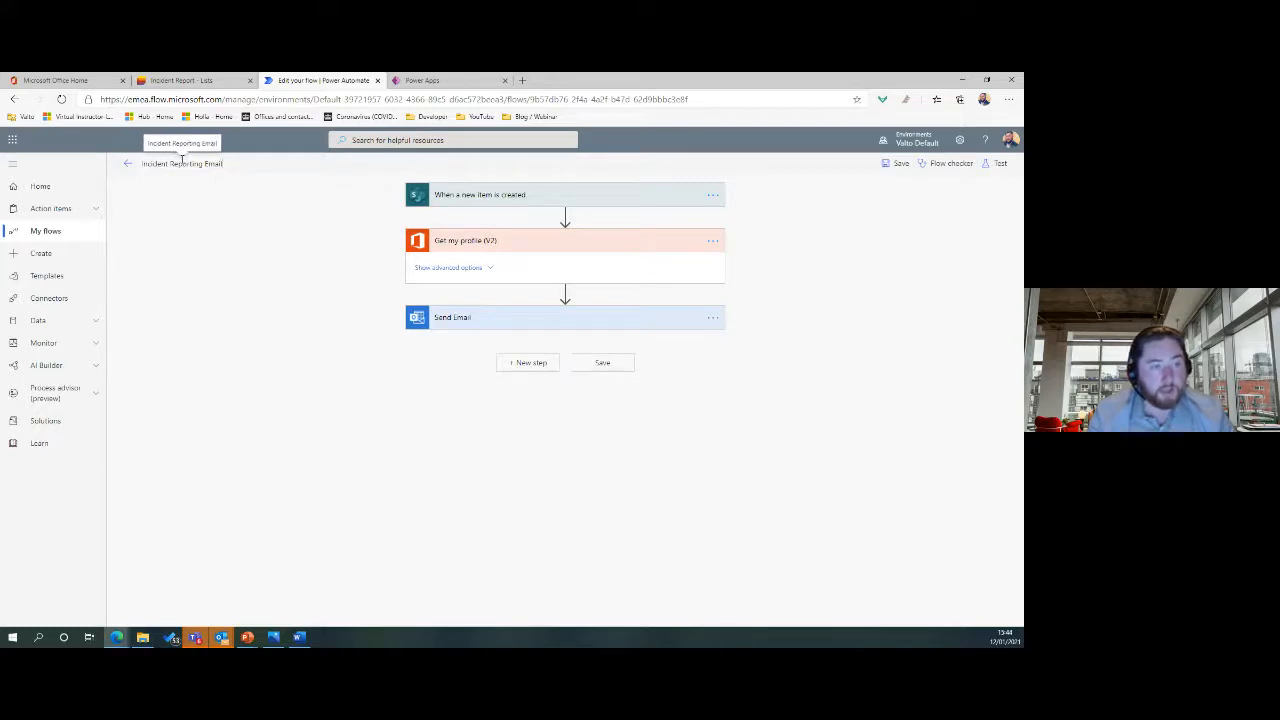
left_click(198, 217)
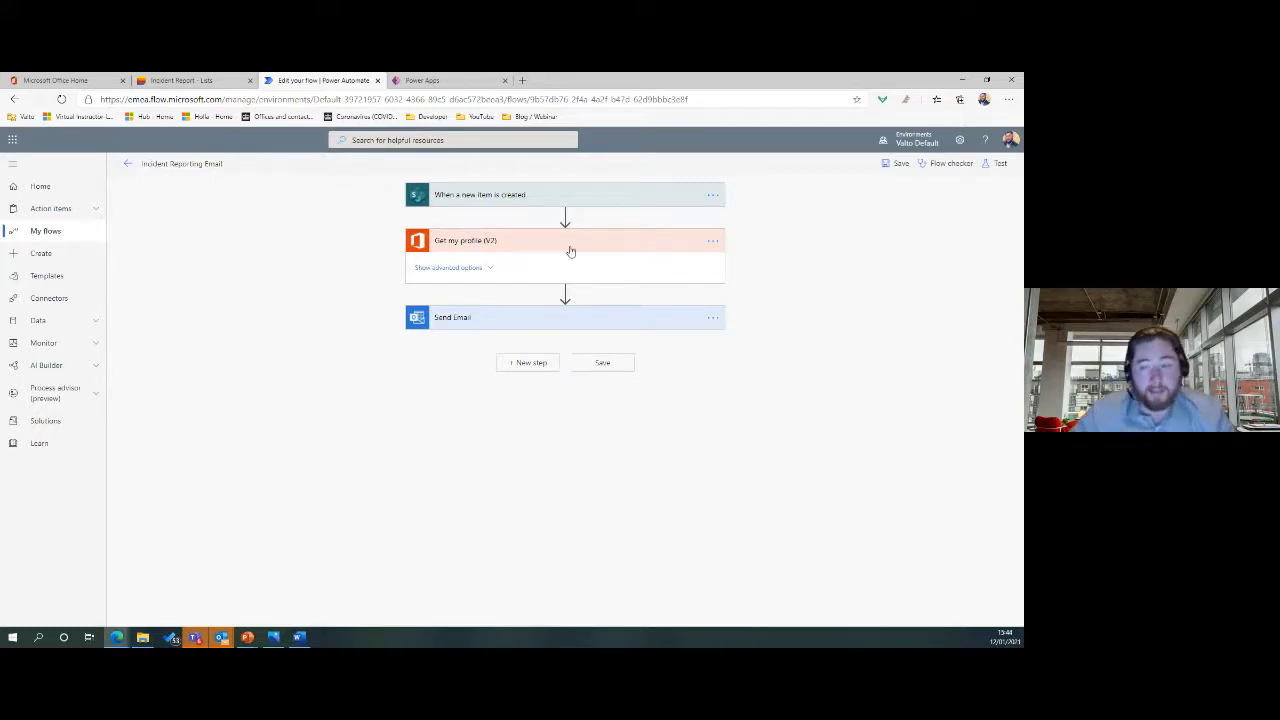
left_click(898, 165)
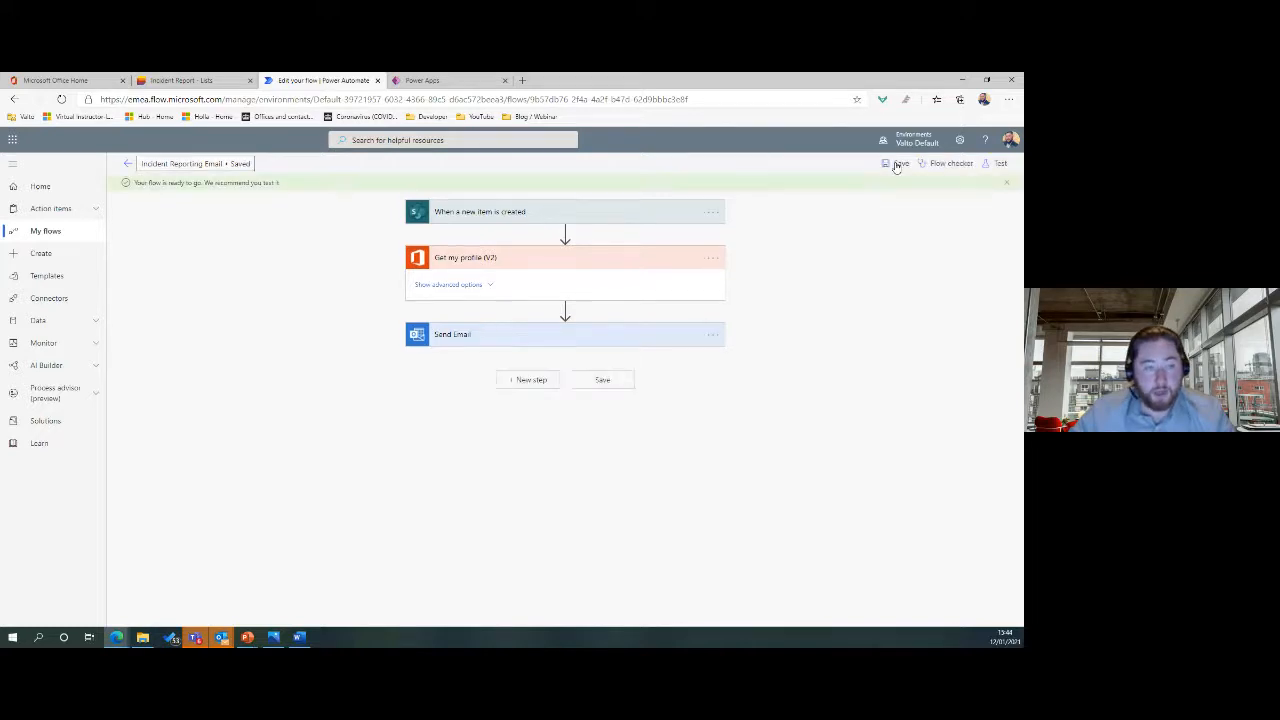
Return from the editor to the Incident Reporting Email details page, then switch to Power Apps.
left_click(127, 164)
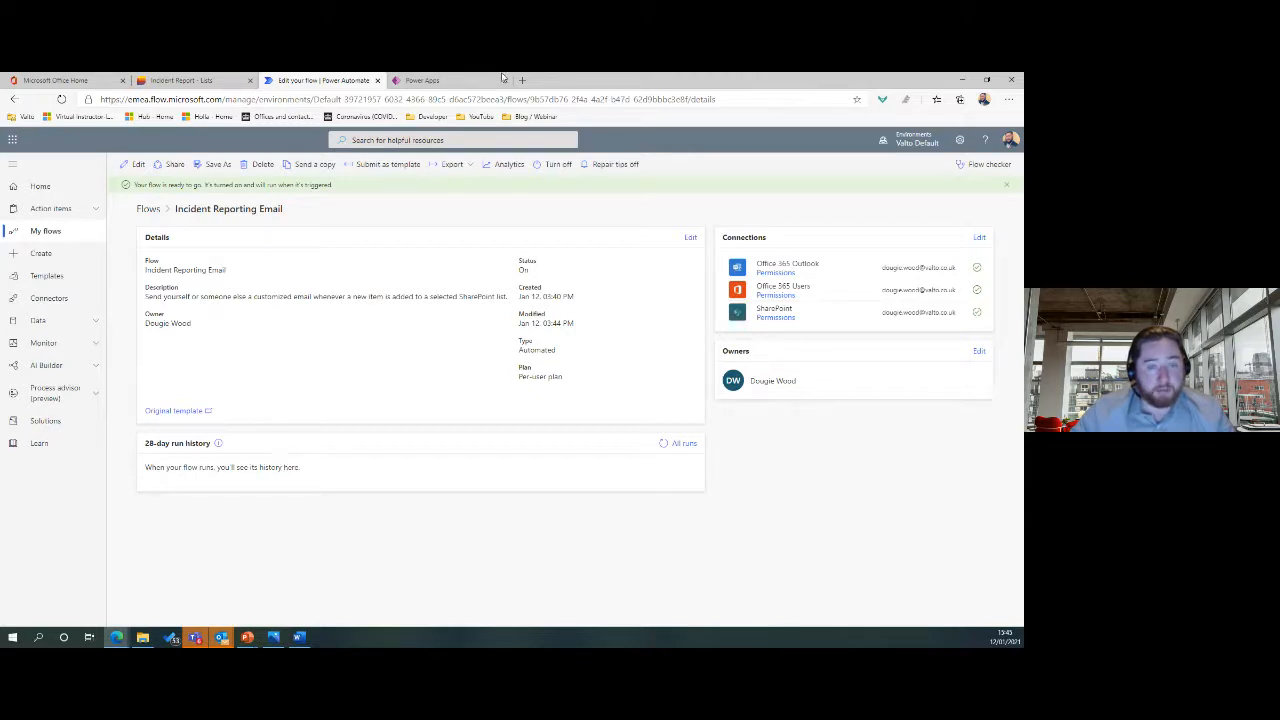
left_click(417, 82)
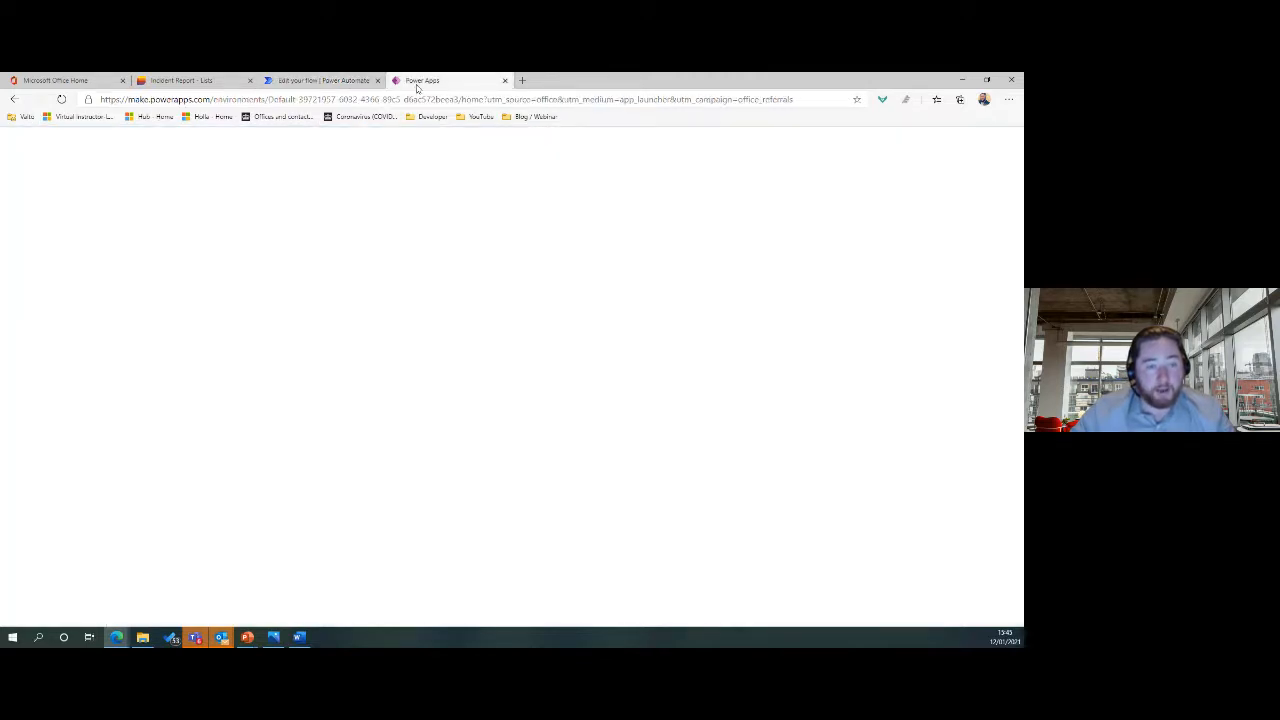
Bring up the Power Apps studio and run the Incident Report app in preview.
left_click(322, 80)
mouse_move(118, 638)
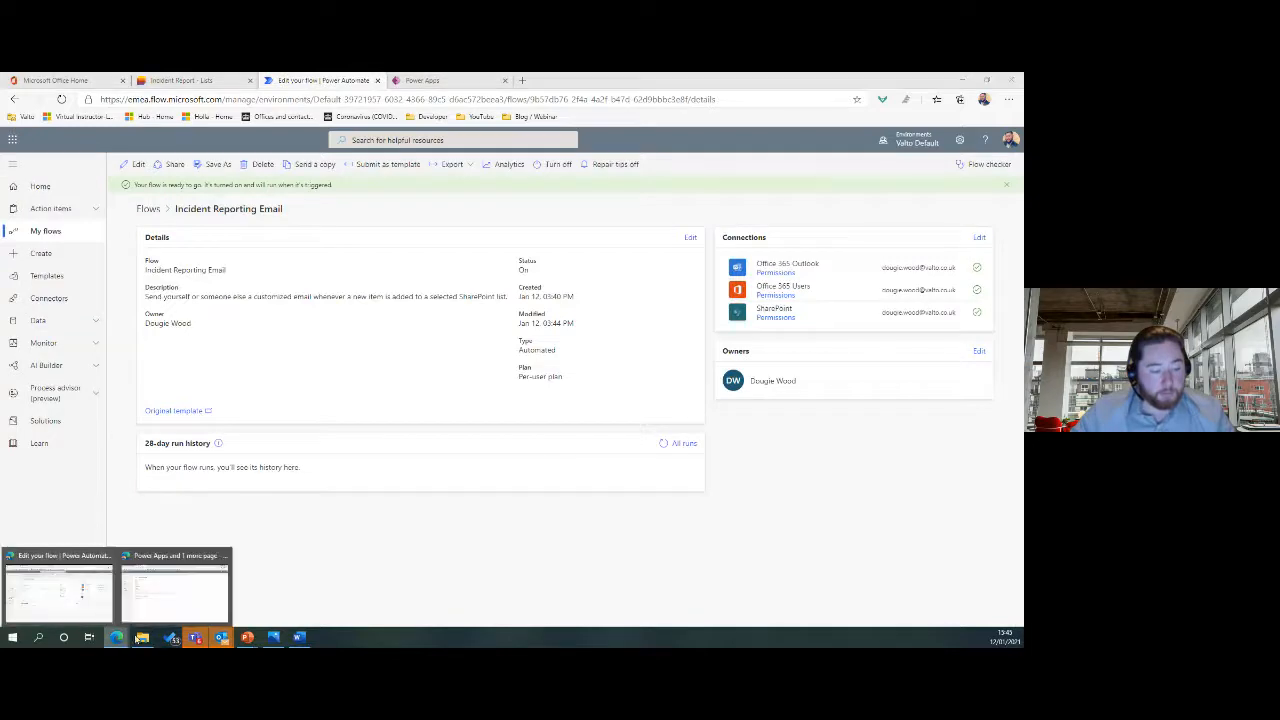
left_click(147, 597)
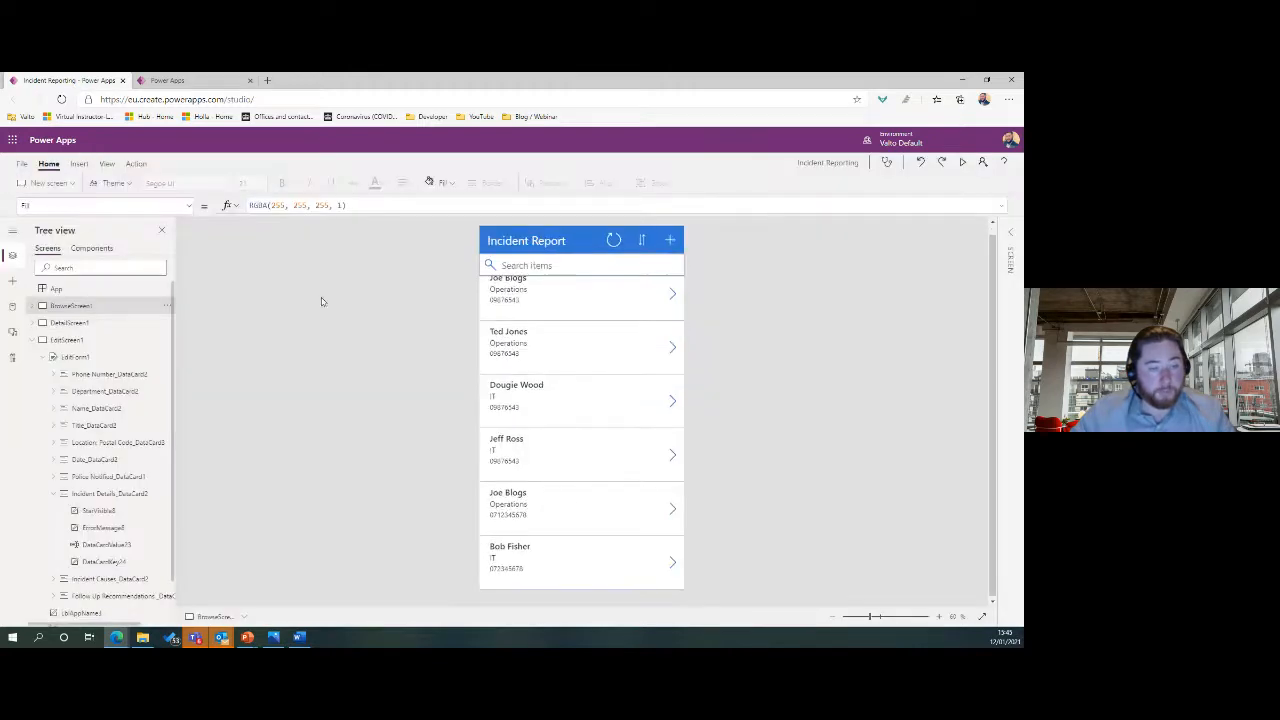
left_click(963, 163)
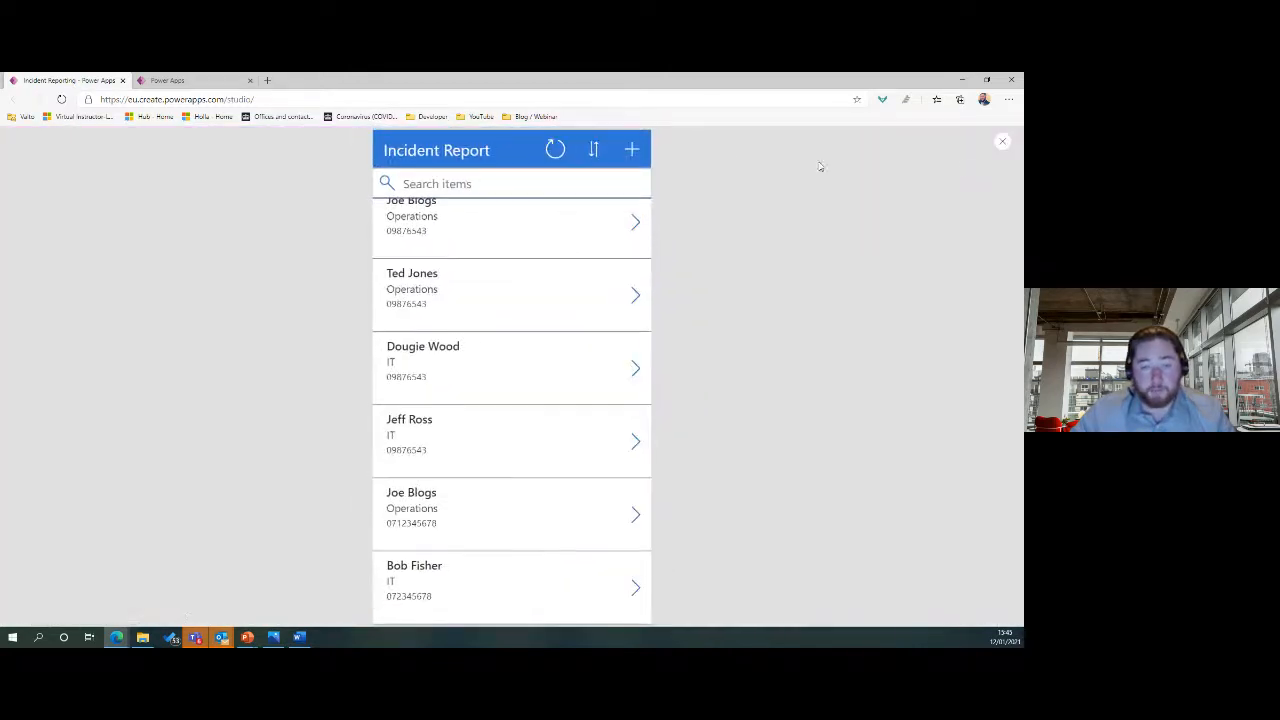
Submit a new report with title Mr, the reporter's name, department IT and a phone number.
left_click(631, 152)
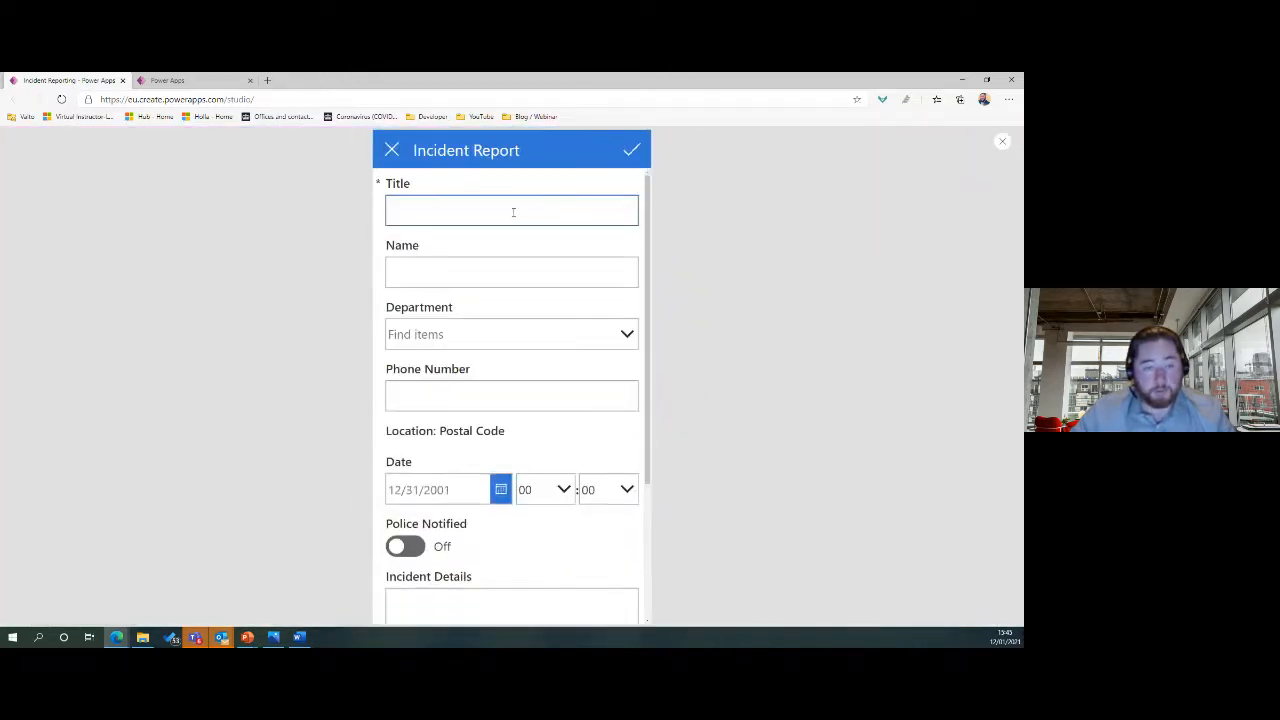
left_click(513, 210)
type("Mr")
key("Tab")
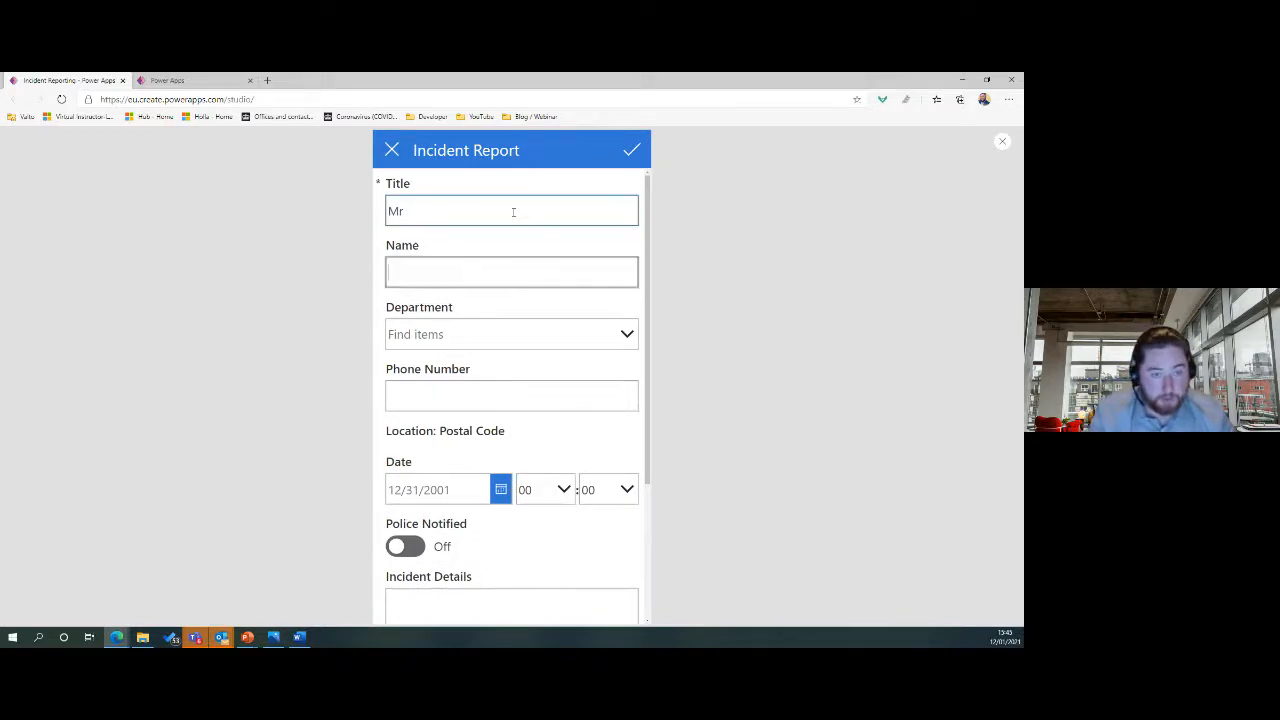
type("Joe Blogs")
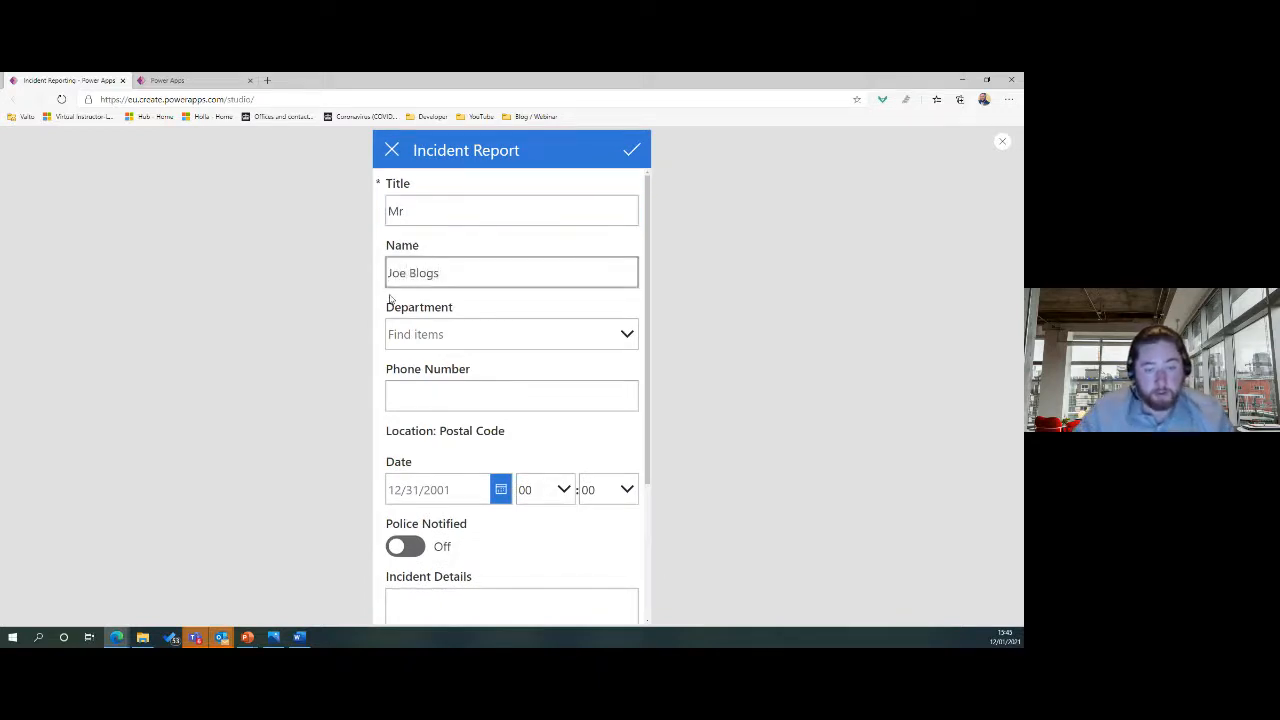
left_click(446, 337)
left_click(446, 391)
left_click(447, 405)
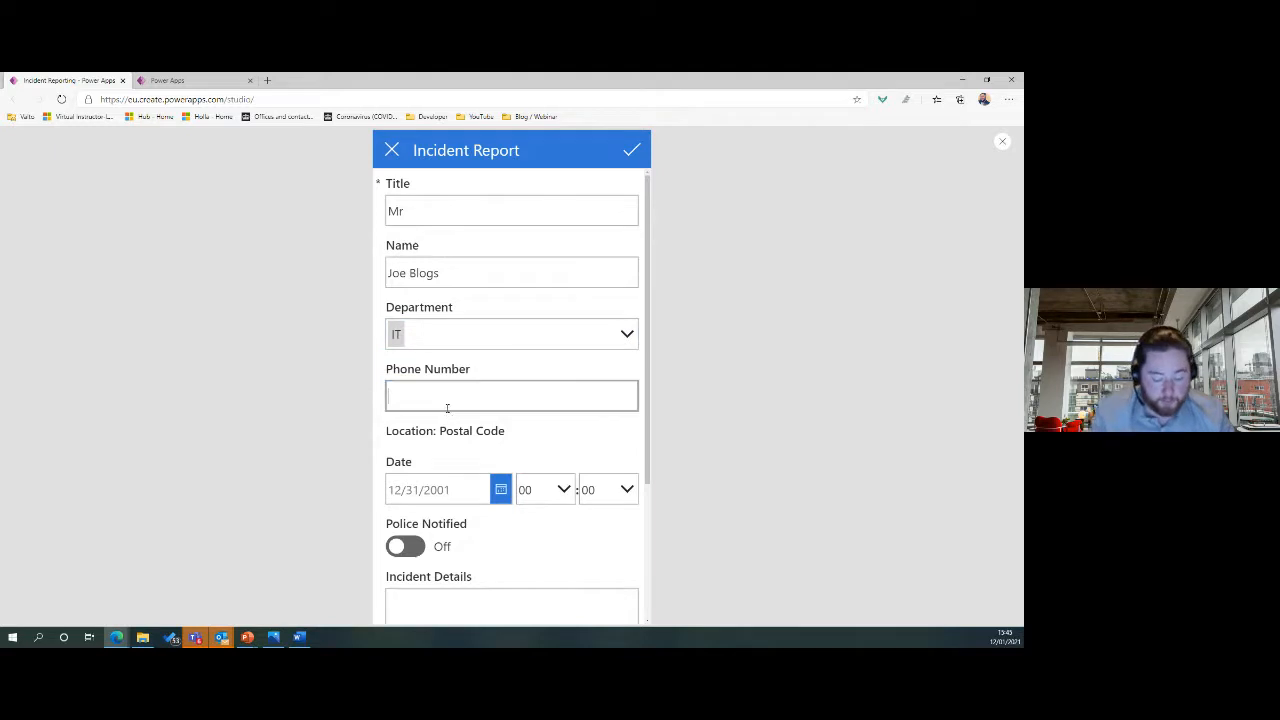
type("072345678")
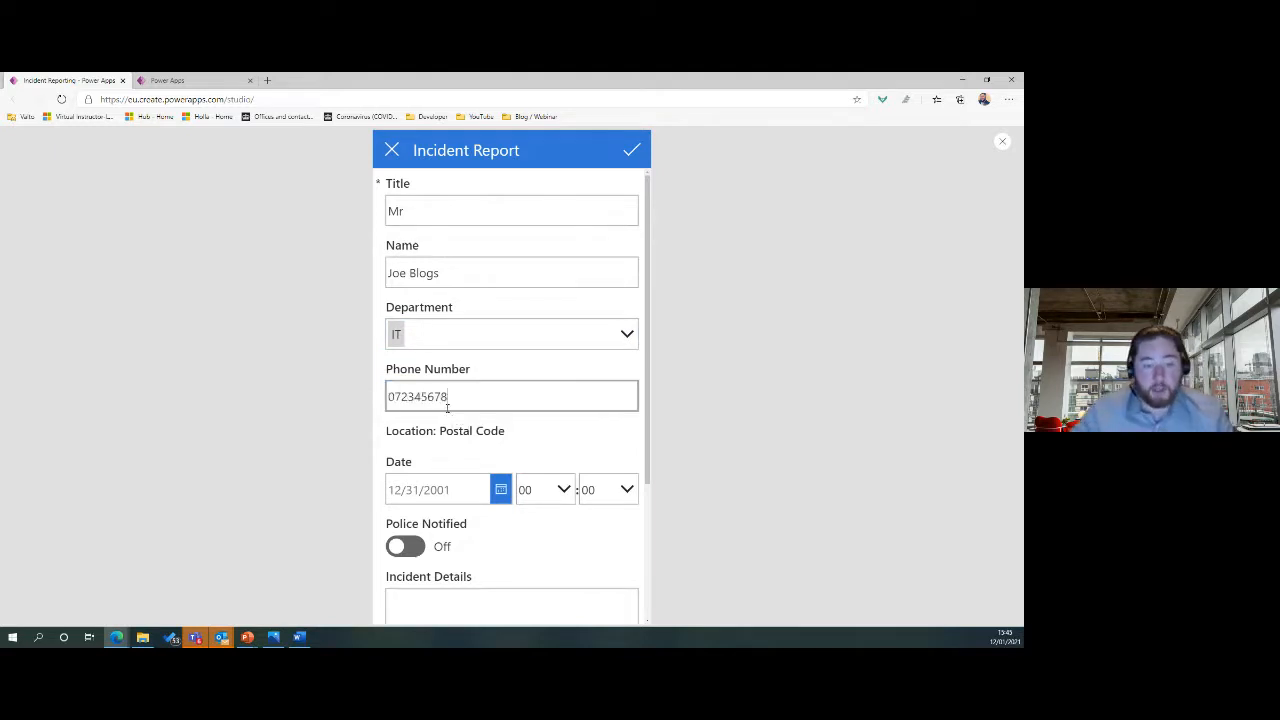
left_click(633, 151)
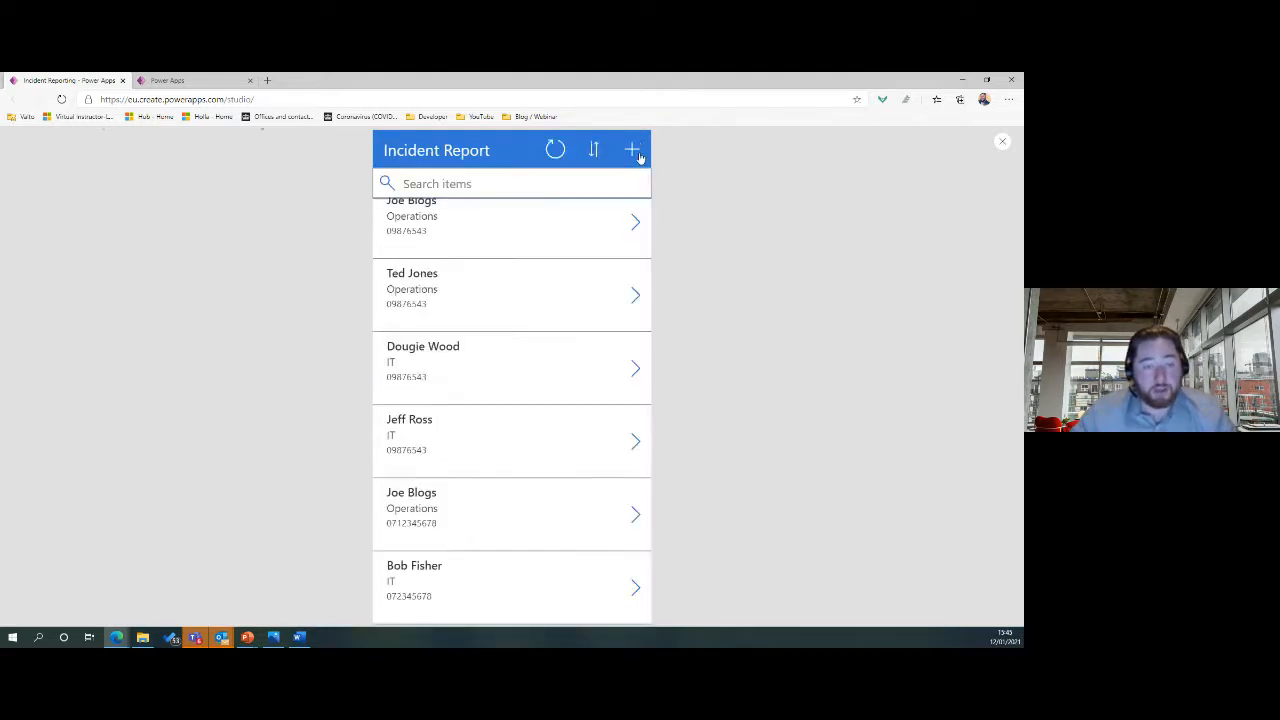
Reload the Incident Report list and refresh the flow's run history to check for the new entry.
left_click(961, 81)
left_click(180, 80)
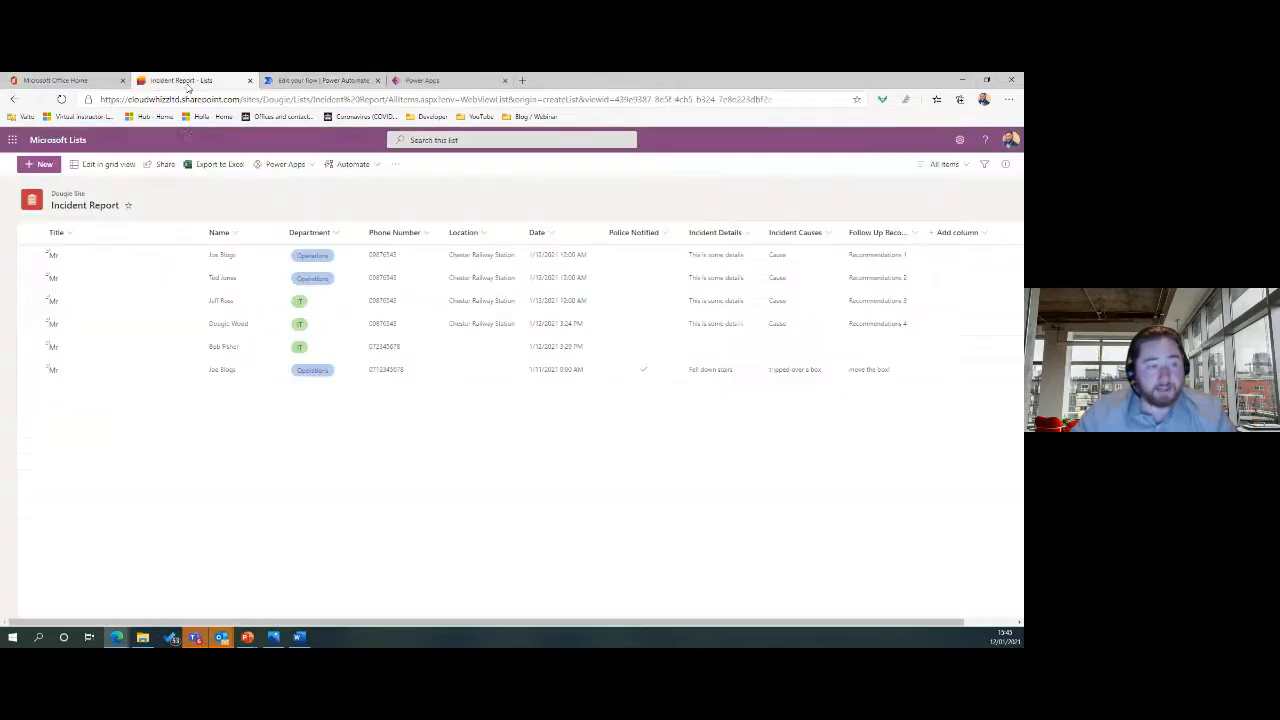
left_click(61, 99)
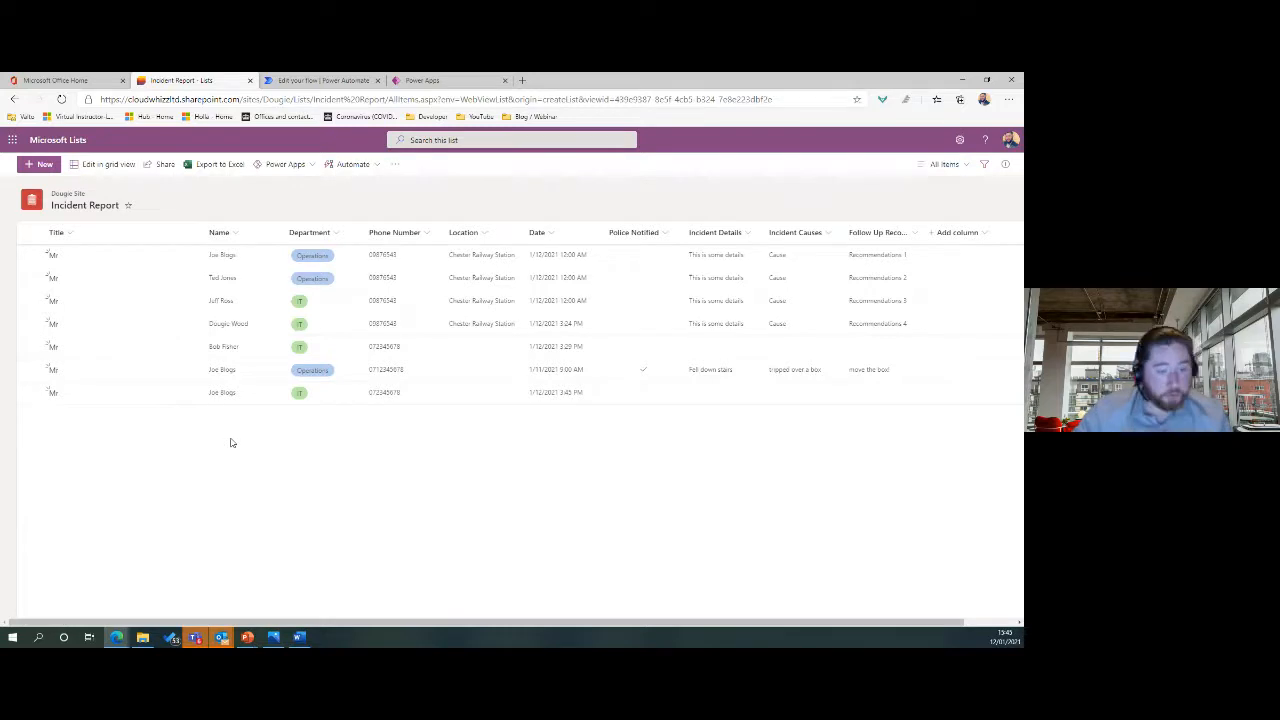
left_click(300, 80)
left_click(663, 443)
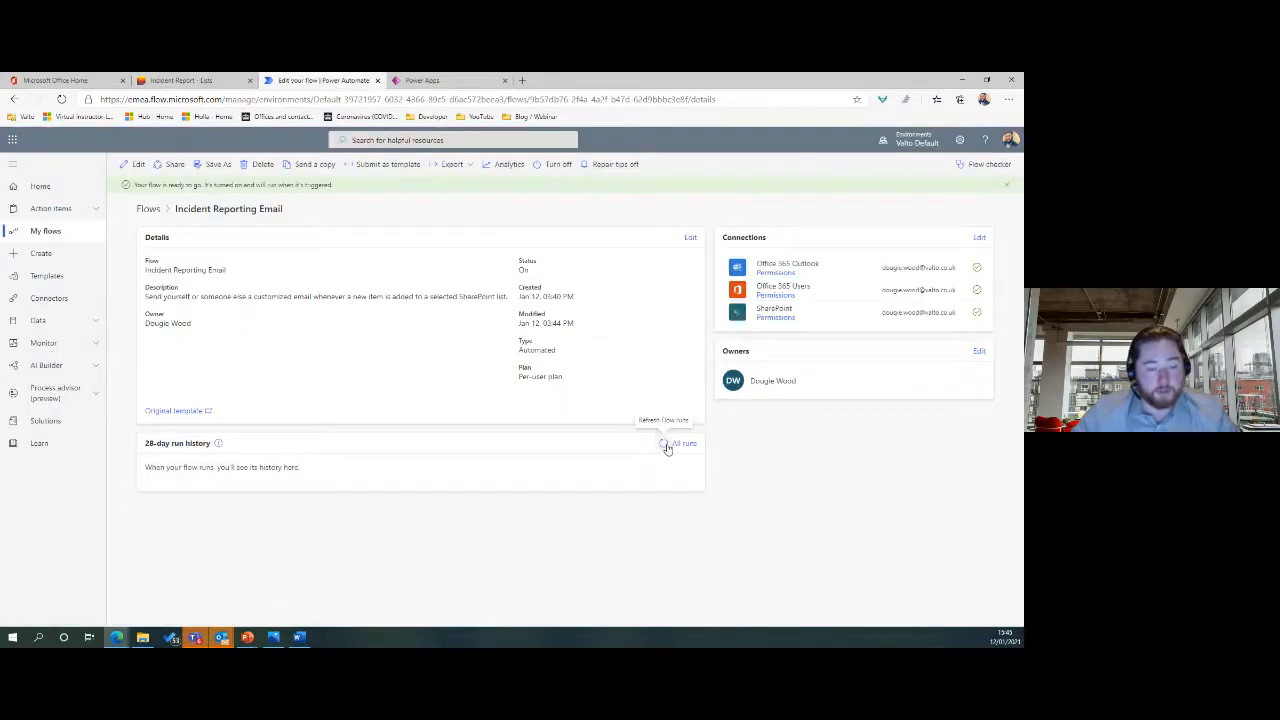
left_click(177, 81)
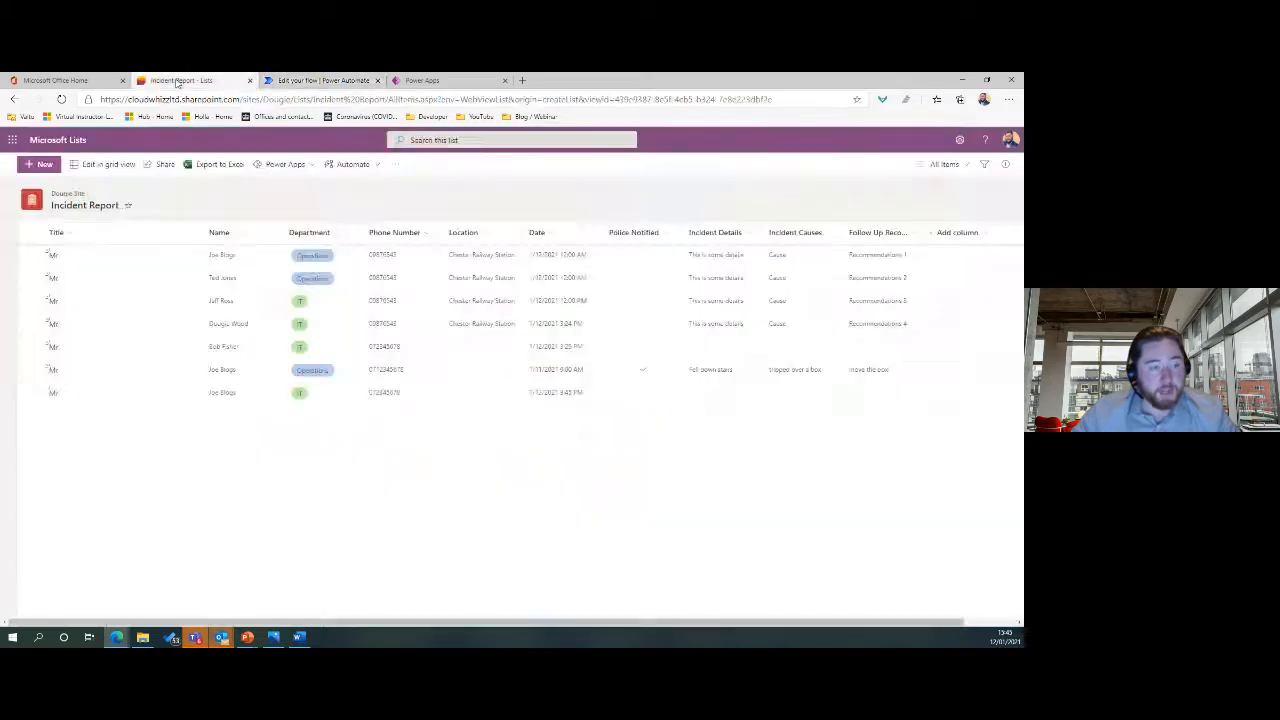
Duplicate the newest list entry into a new row using grid editing.
left_click(104, 164)
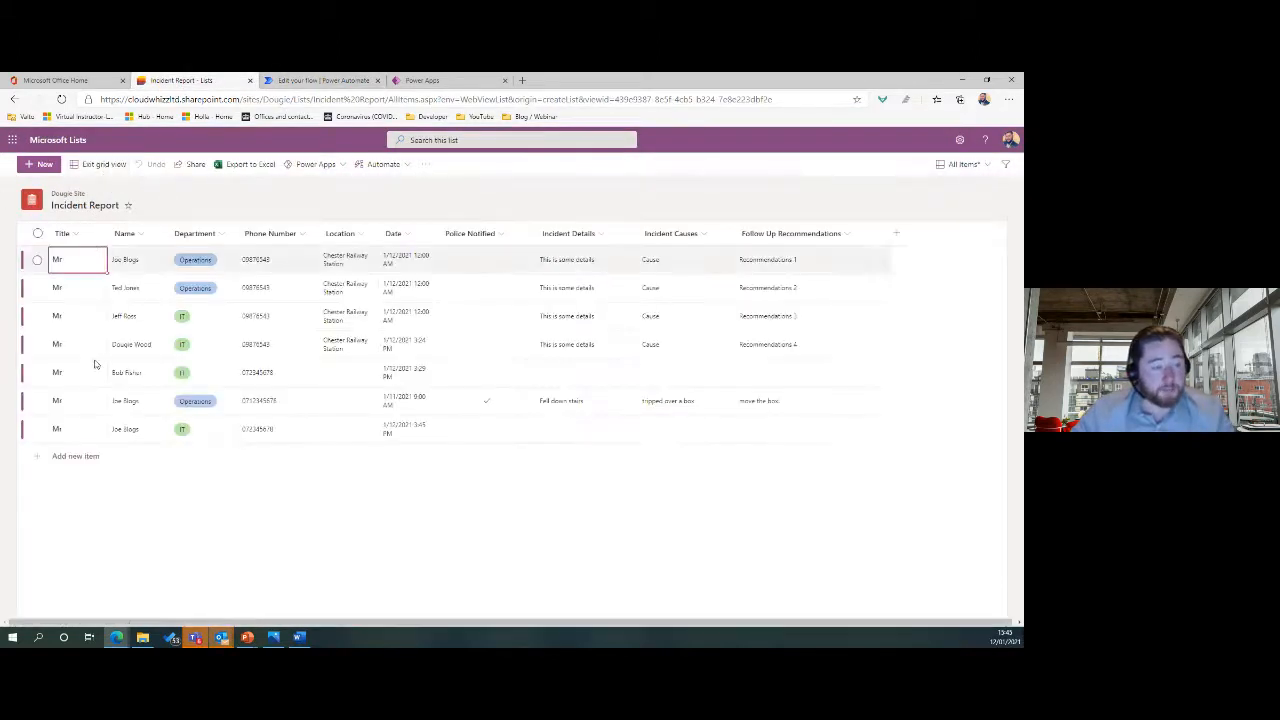
left_click(32, 432)
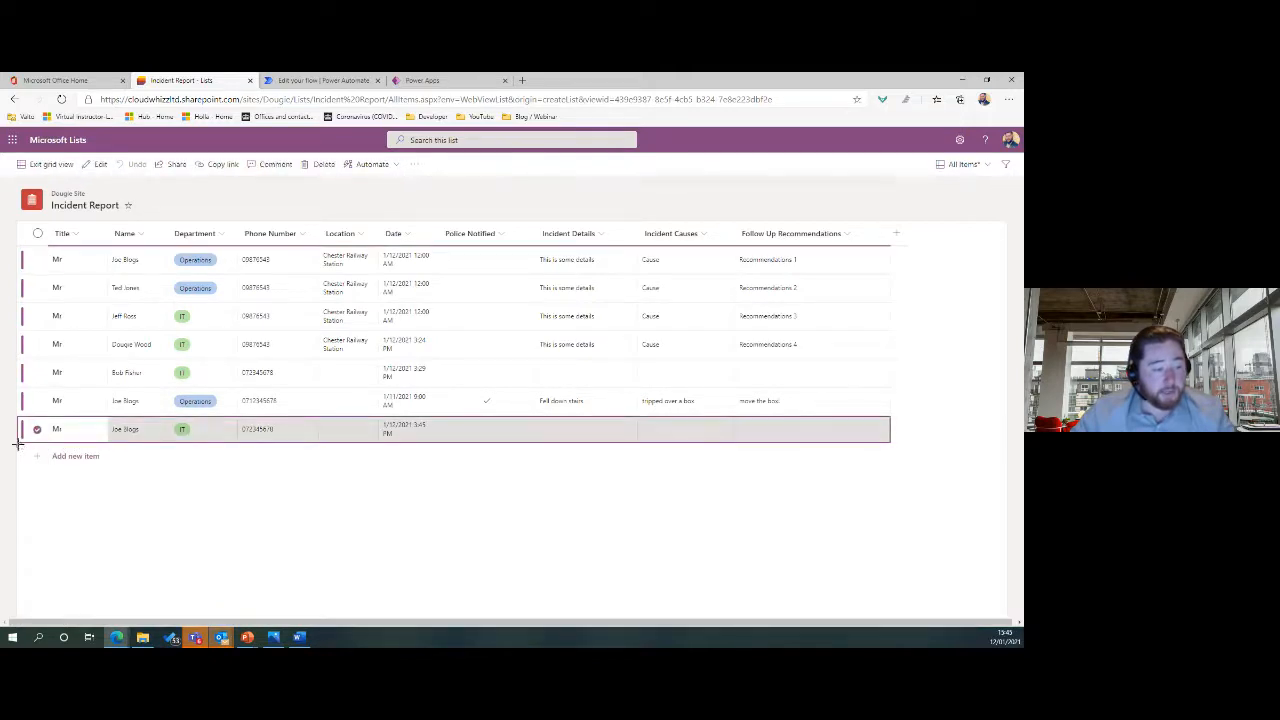
left_click_drag(20, 443, 23, 465)
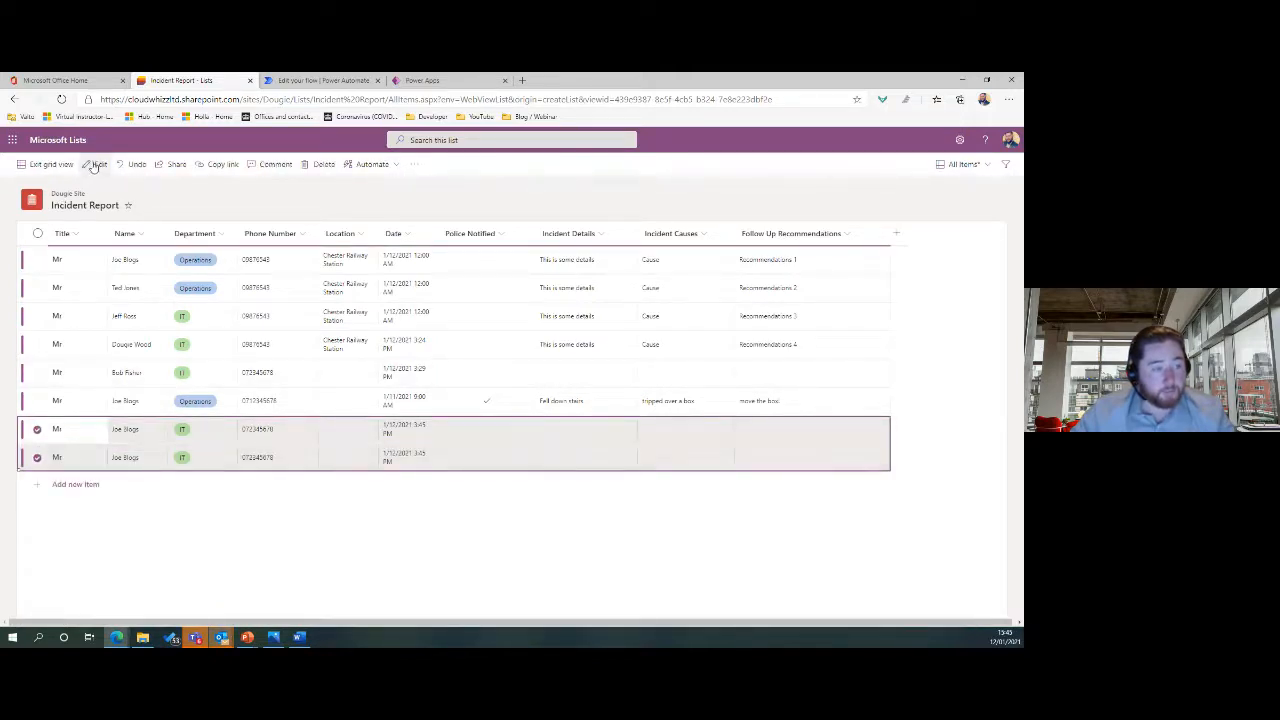
left_click(72, 172)
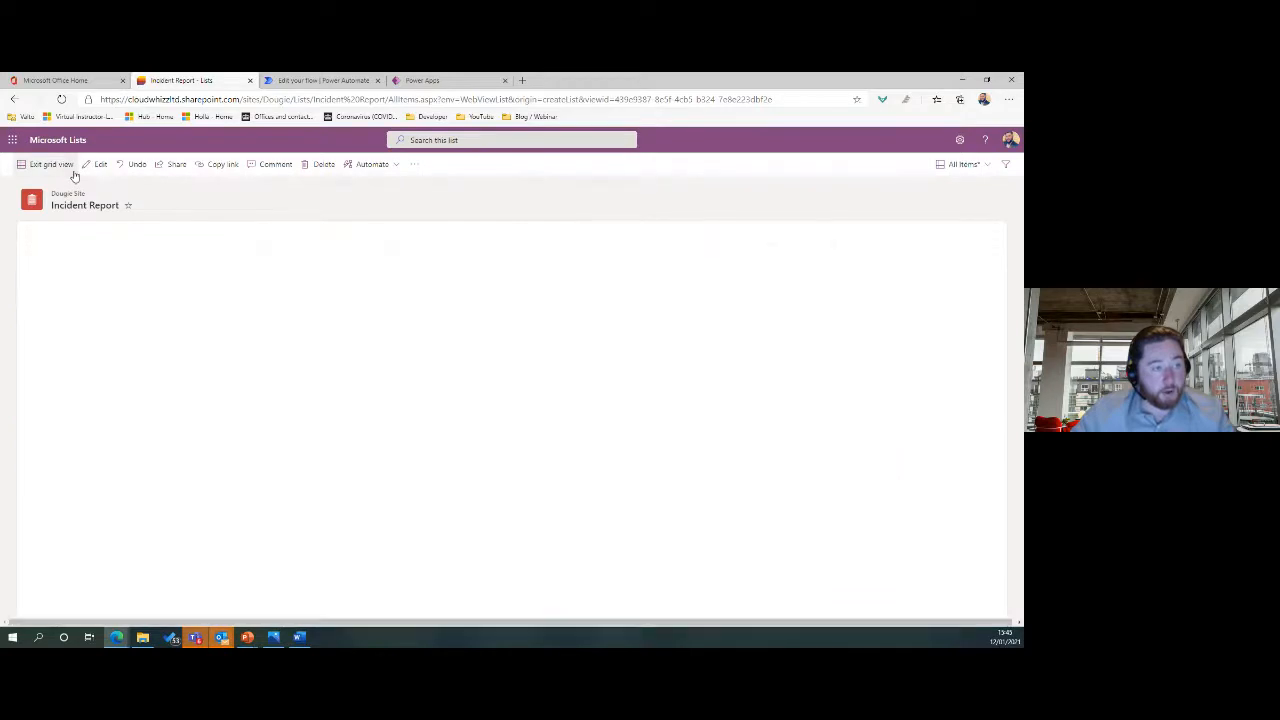
Add and save a list item titled Mr with a partial name, then view the flow's details.
left_click(40, 164)
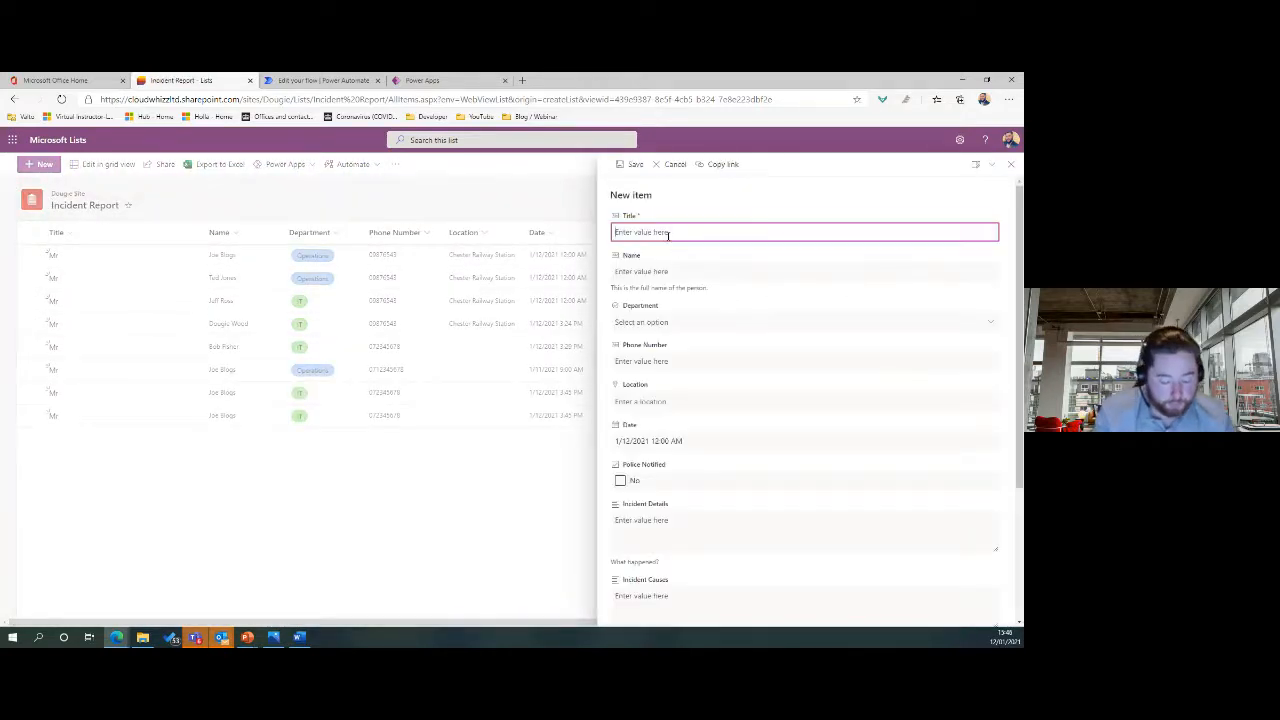
type("Mr")
key("Tab")
type("Ta")
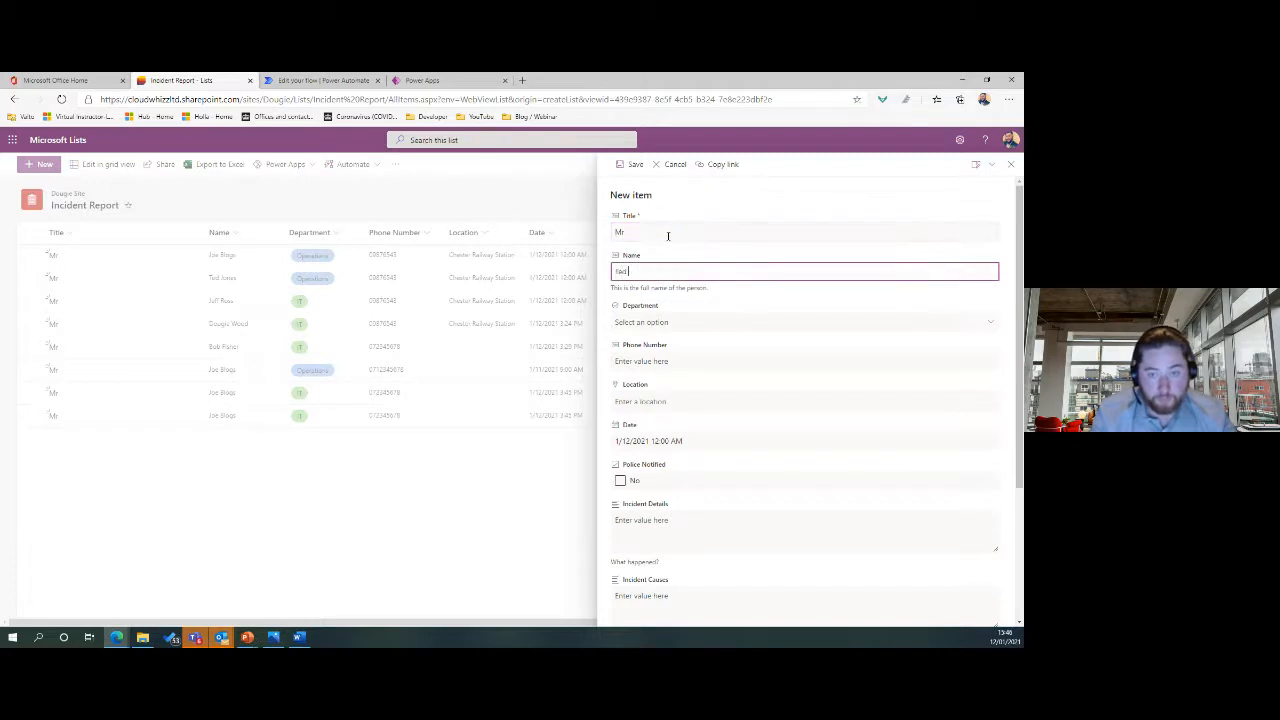
left_click(634, 164)
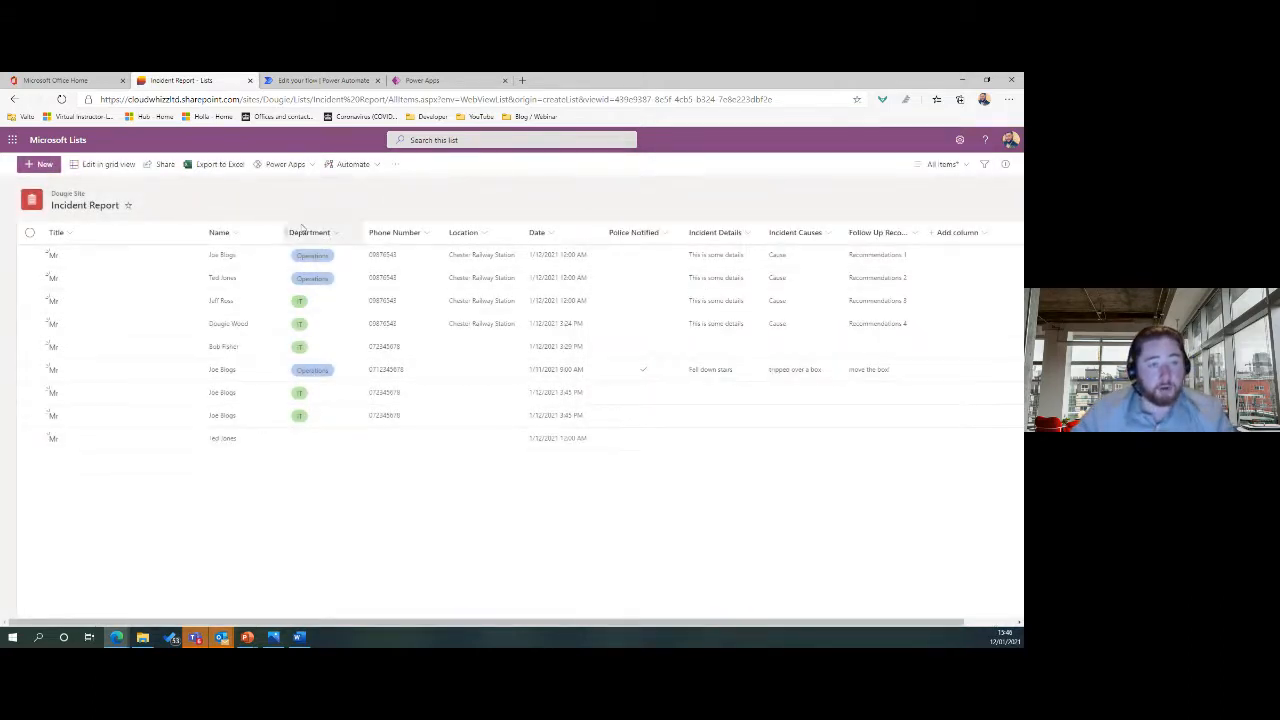
left_click(325, 80)
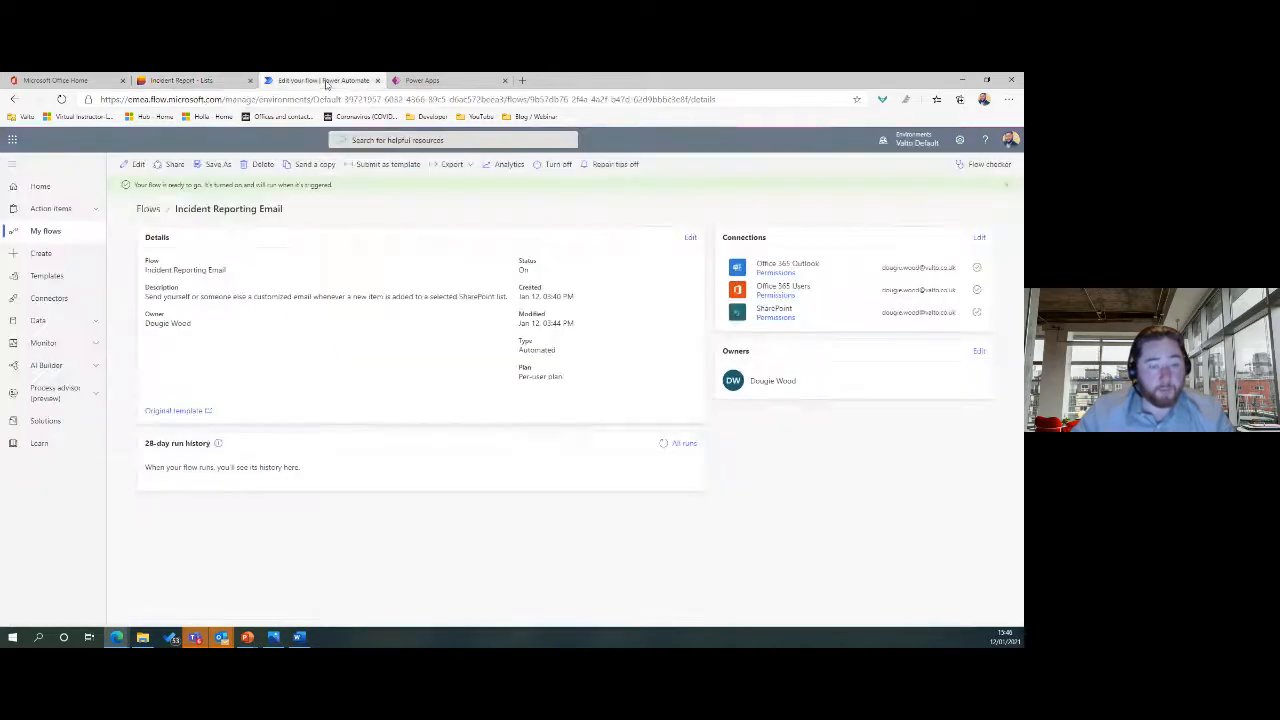
Refresh the run history, read the New item added notification email, then open the latest run.
left_click(664, 444)
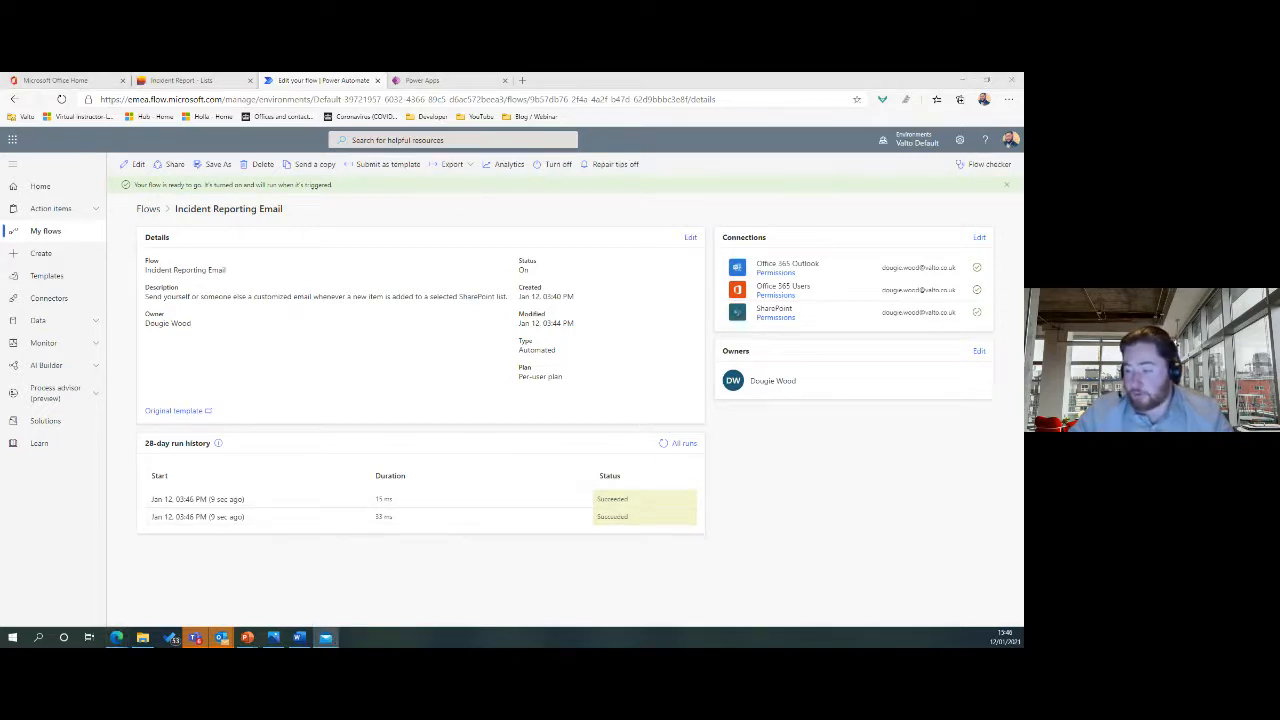
left_click_drag(1023, 237, 677, 174)
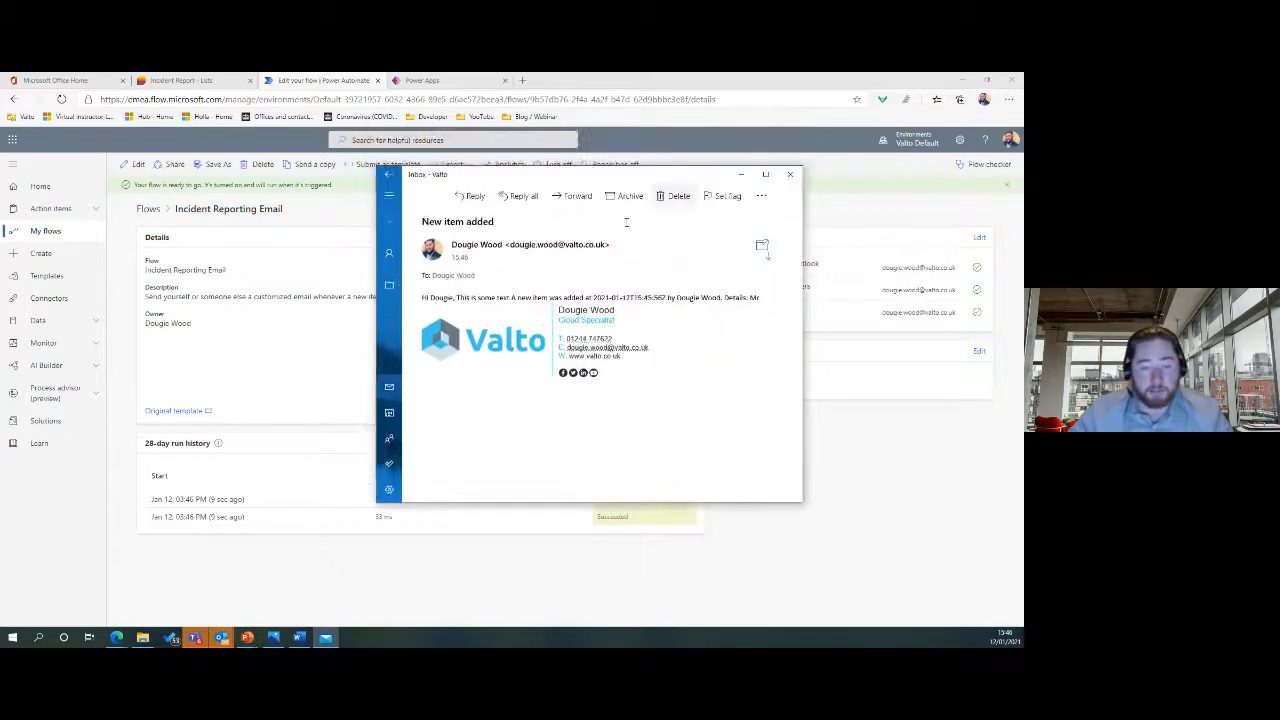
mouse_move(456, 297)
left_mouse_down()
mouse_move(780, 308)
mouse_move(765, 299)
left_mouse_up()
left_click(472, 280)
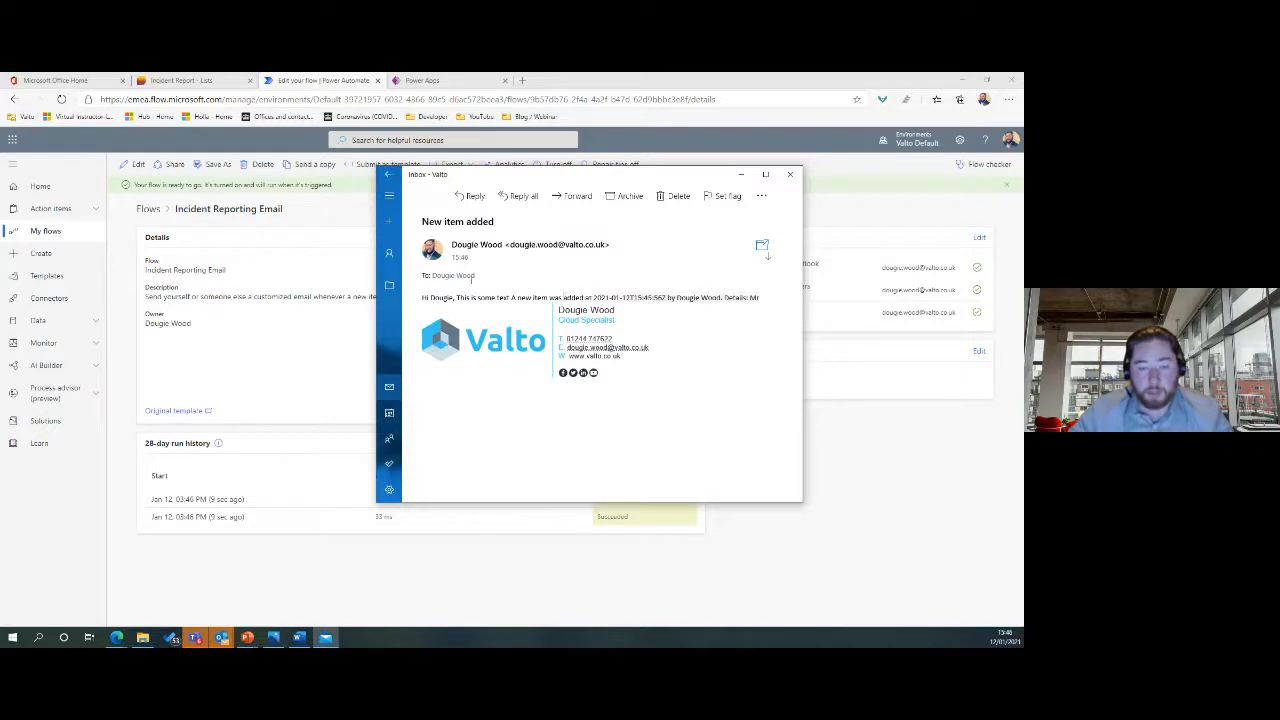
left_click(790, 174)
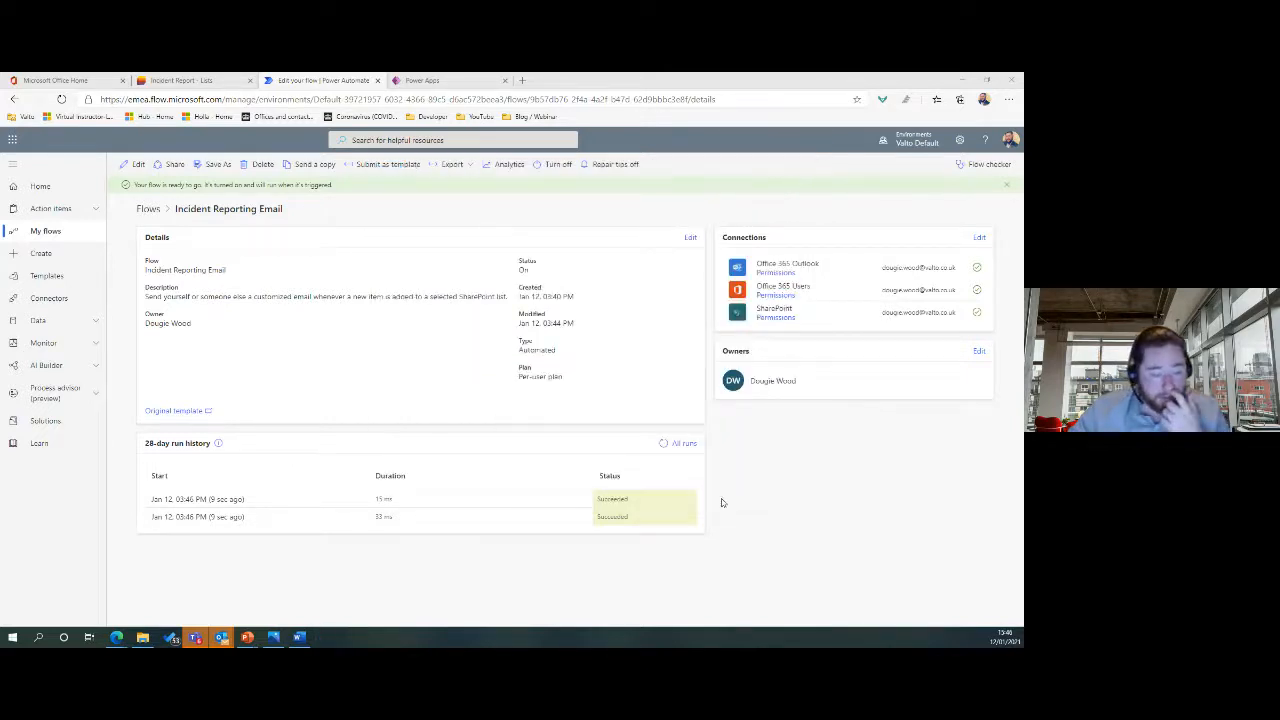
left_click(201, 500)
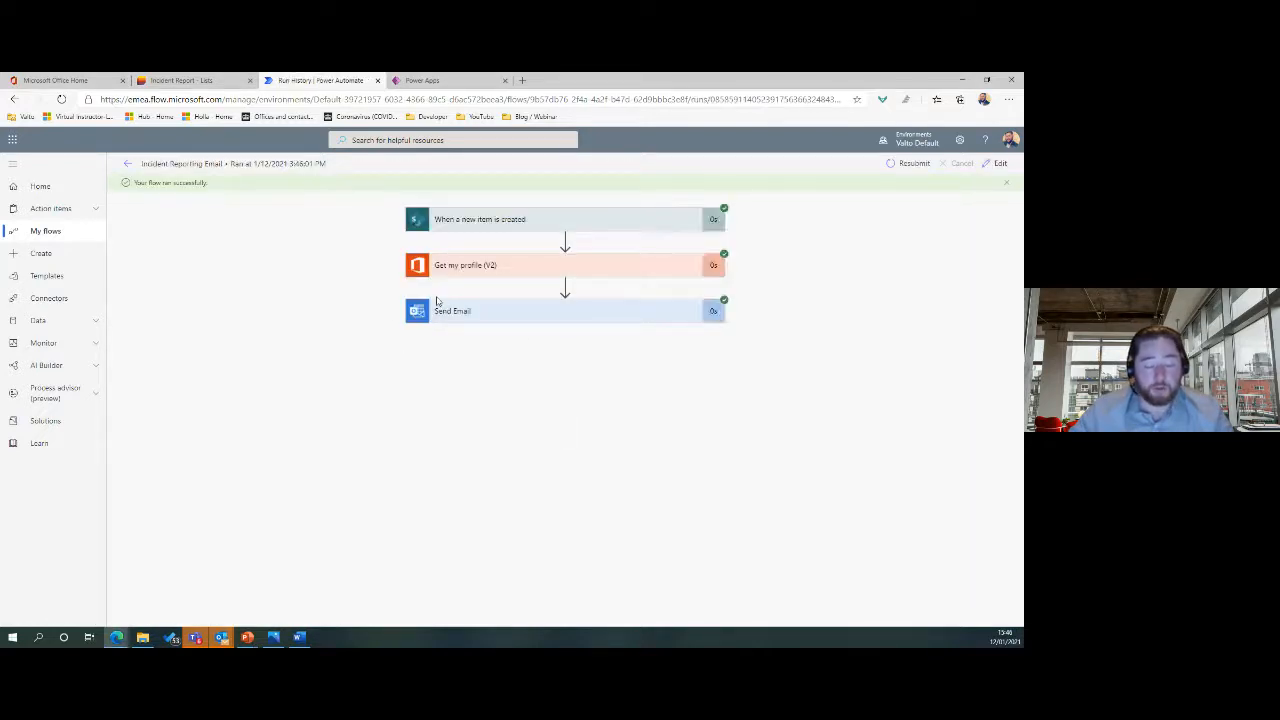
Review the Send Email step's inputs and subject, then return to the flow details page.
left_click(489, 318)
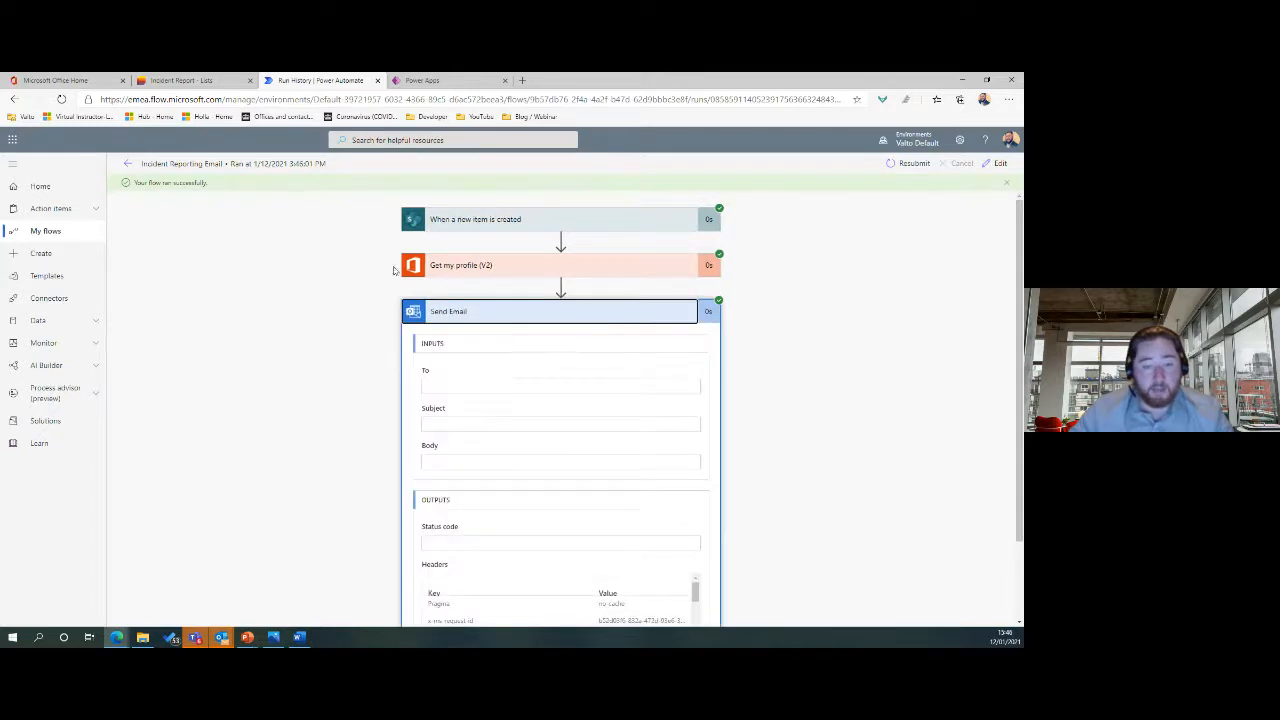
scroll(530, 398, "down", 2)
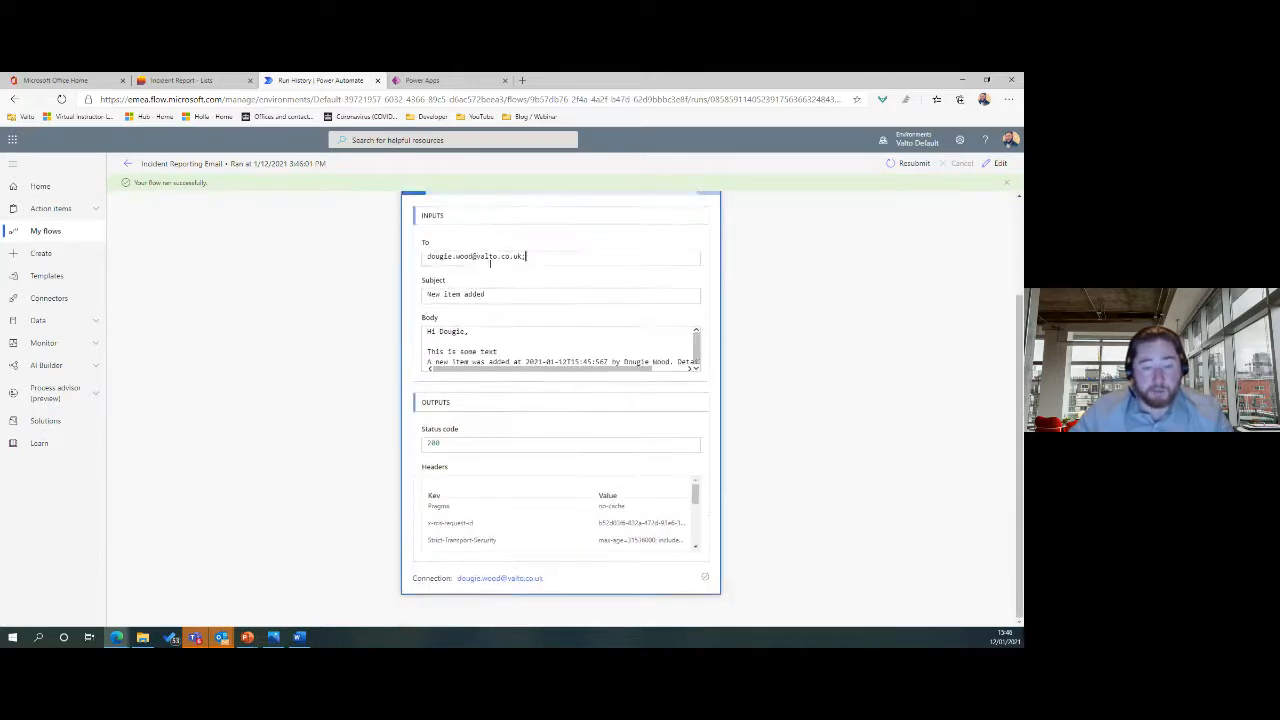
left_click_drag(436, 295, 488, 295)
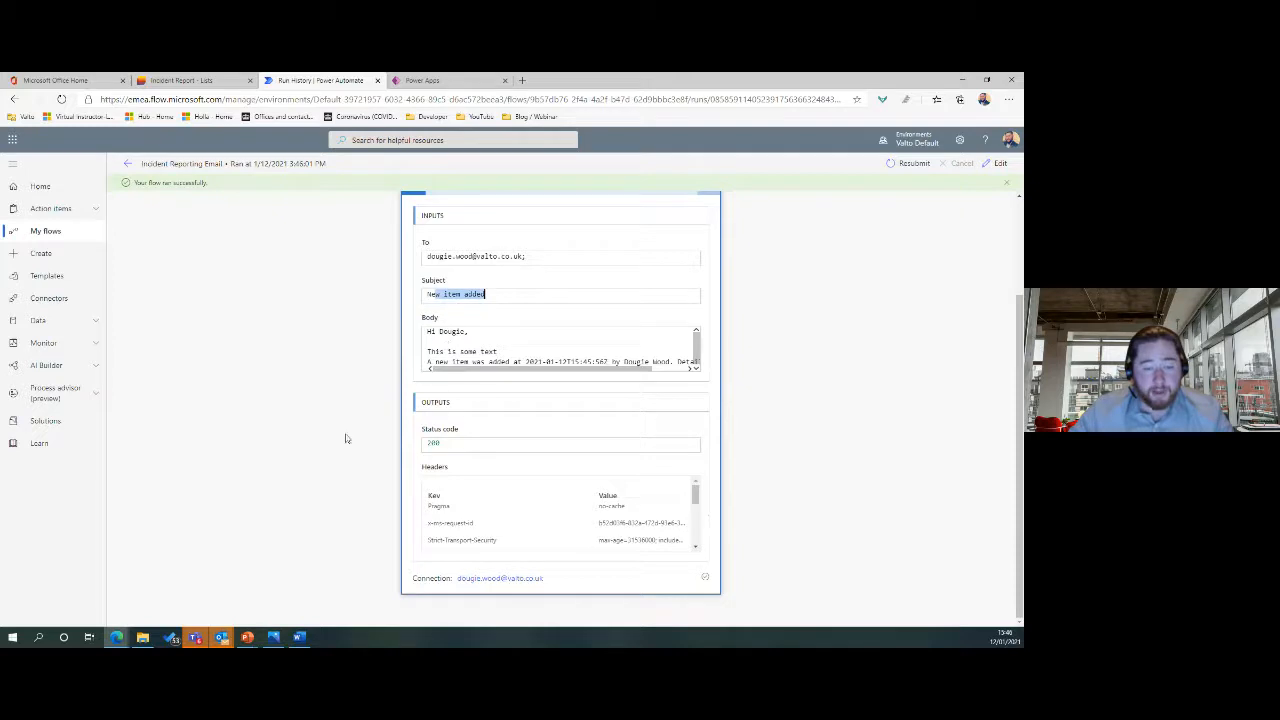
scroll(888, 428, "up", 2)
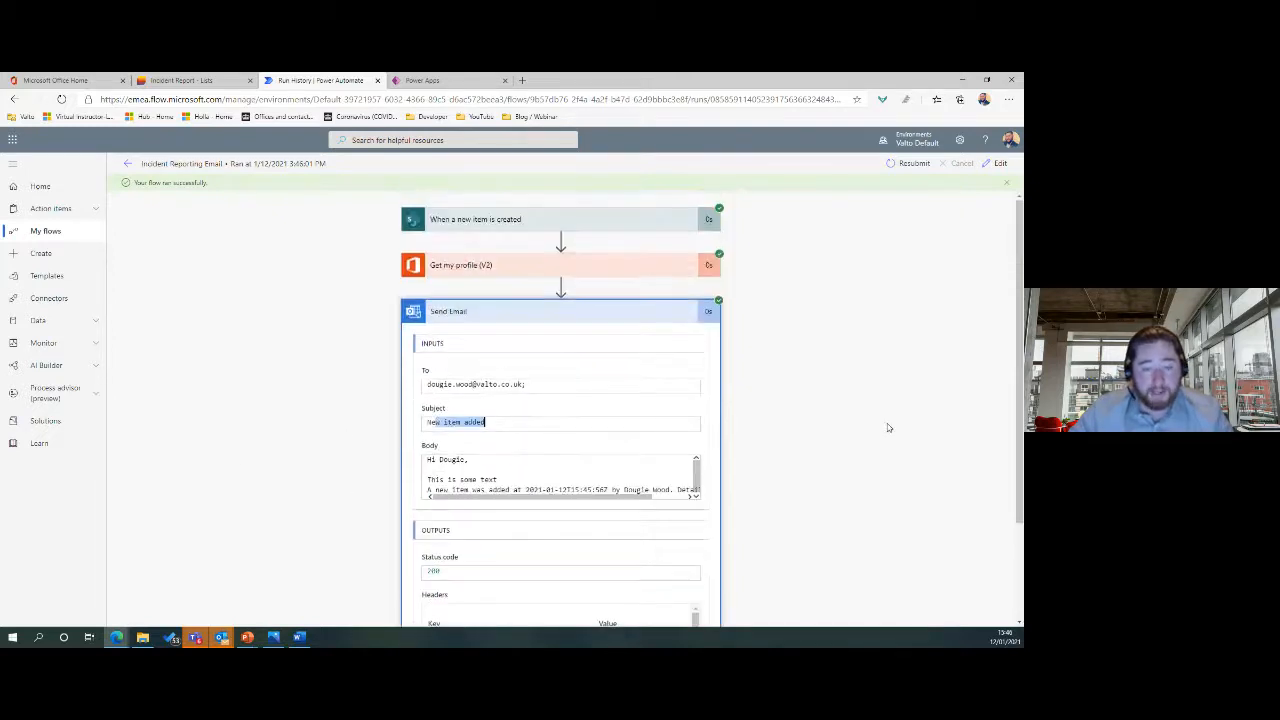
left_click(127, 162)
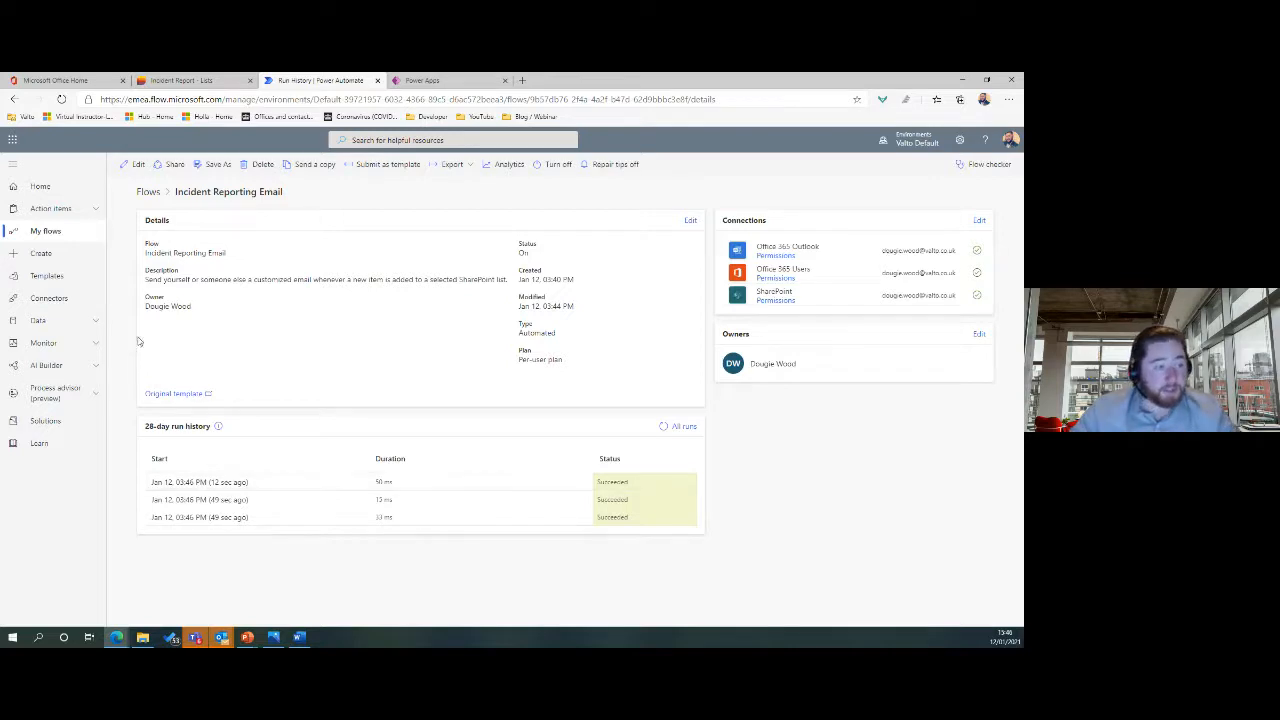
Open Templates from the left navigation pane.
left_click(76, 279)
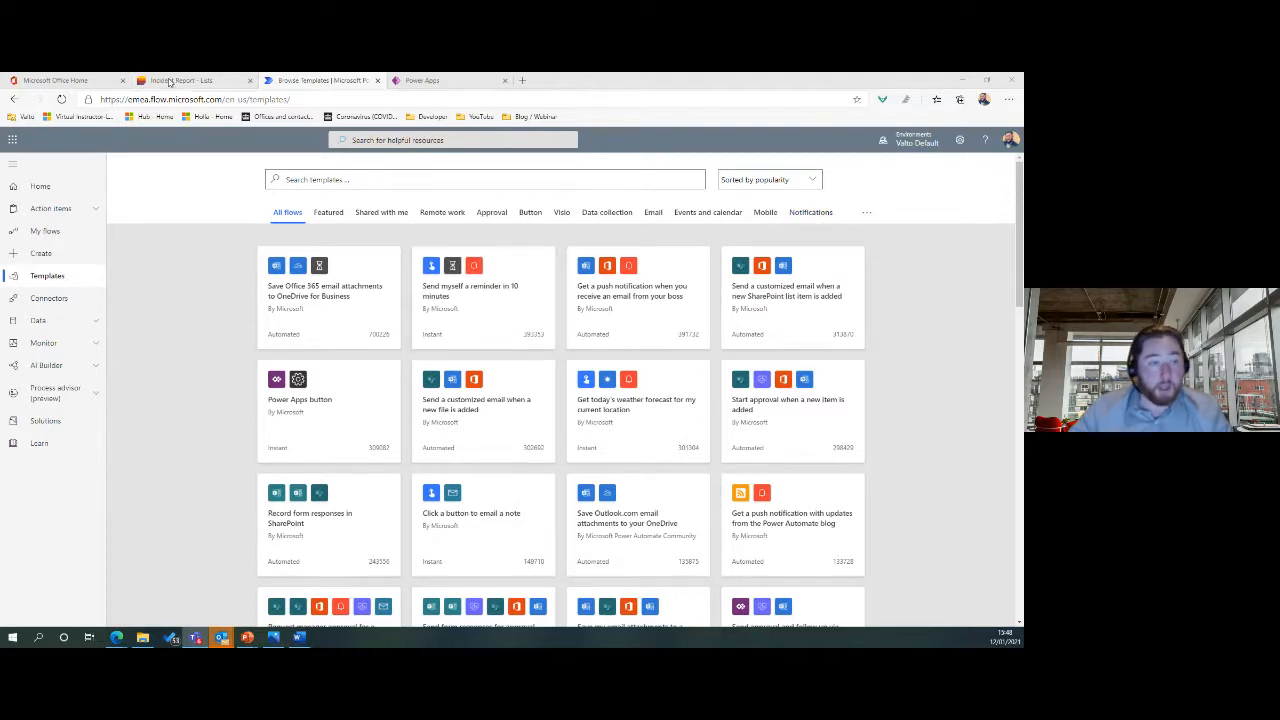
Refresh the Incident Report list, export it to Excel and open the downloaded query (3).iqy file.
left_click(236, 81)
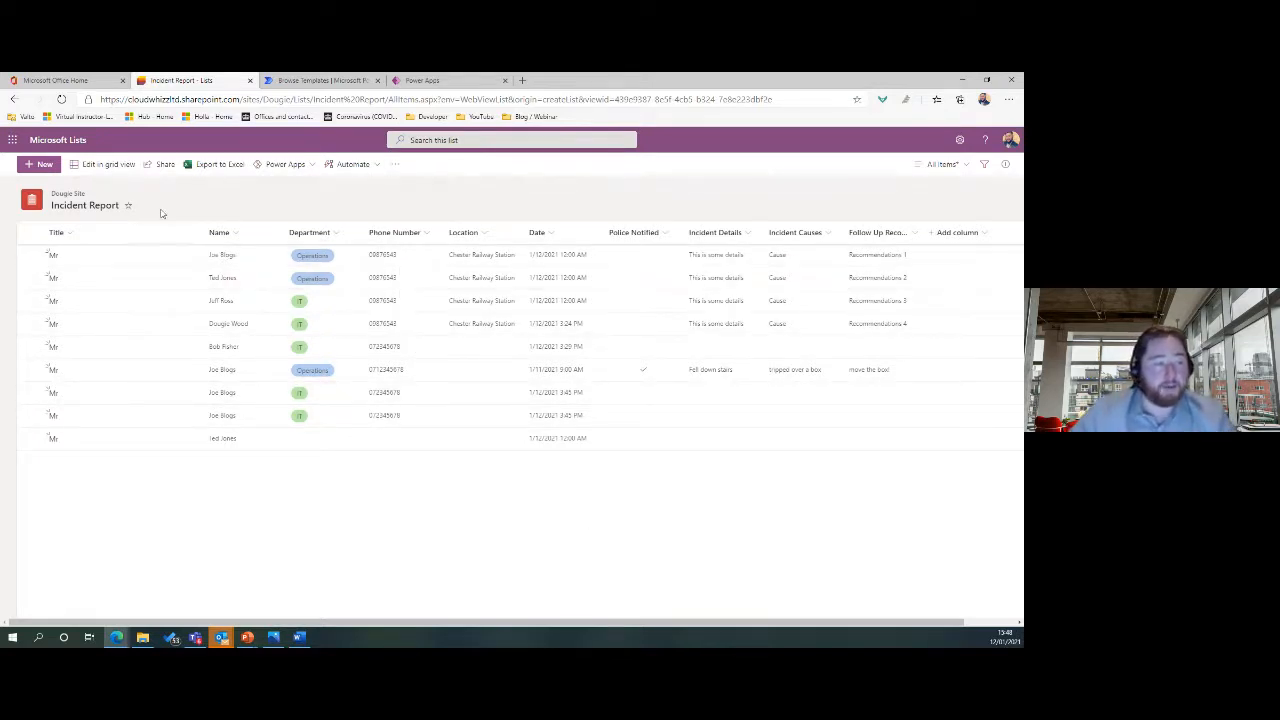
left_click(62, 99)
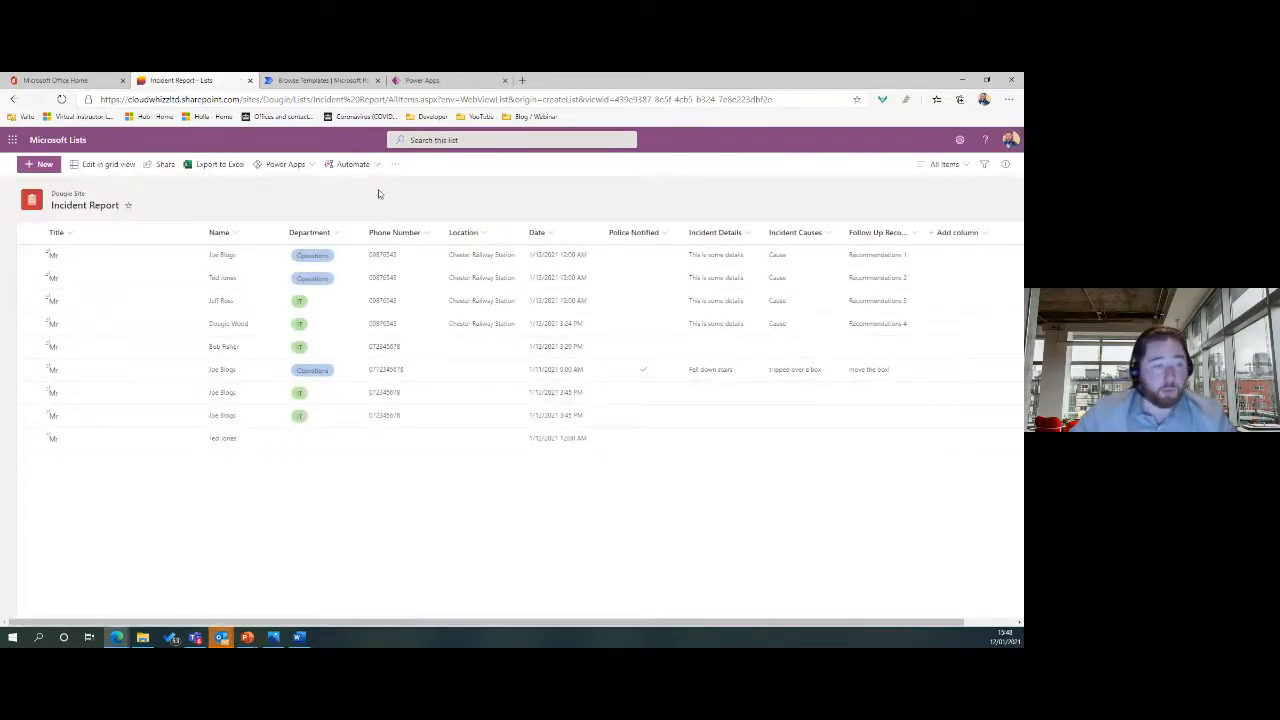
left_click(220, 165)
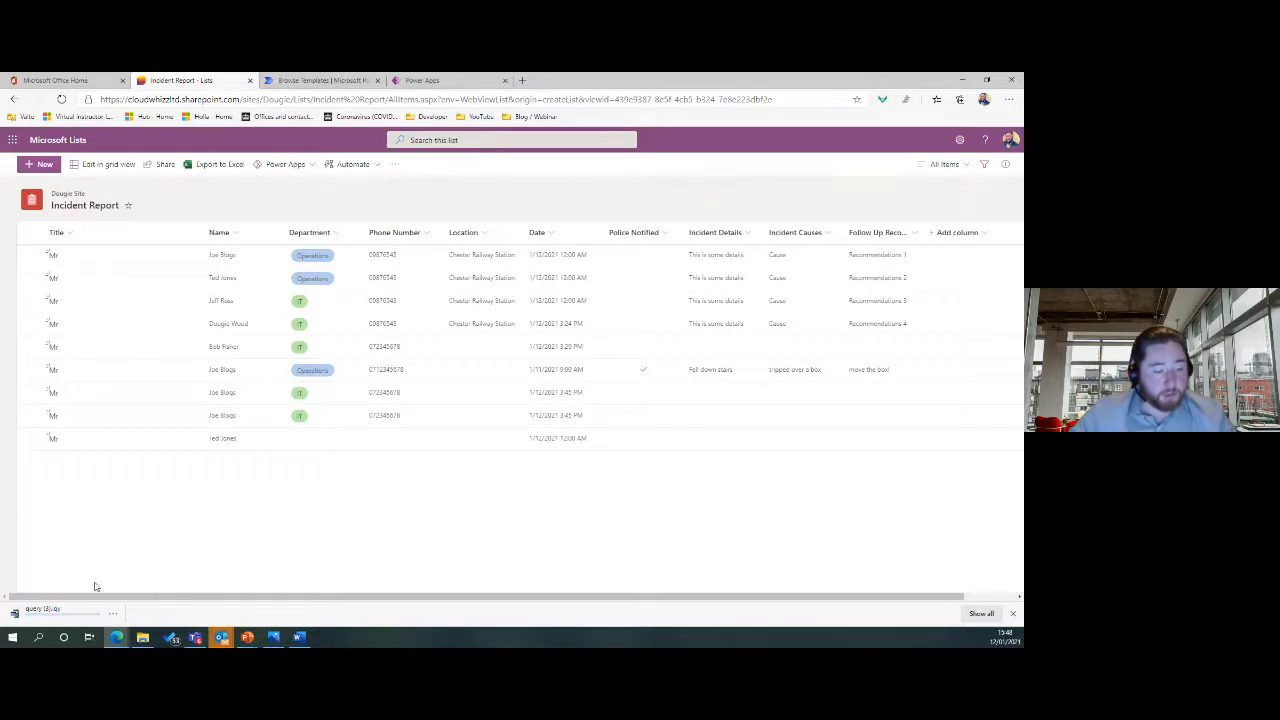
left_click(50, 617)
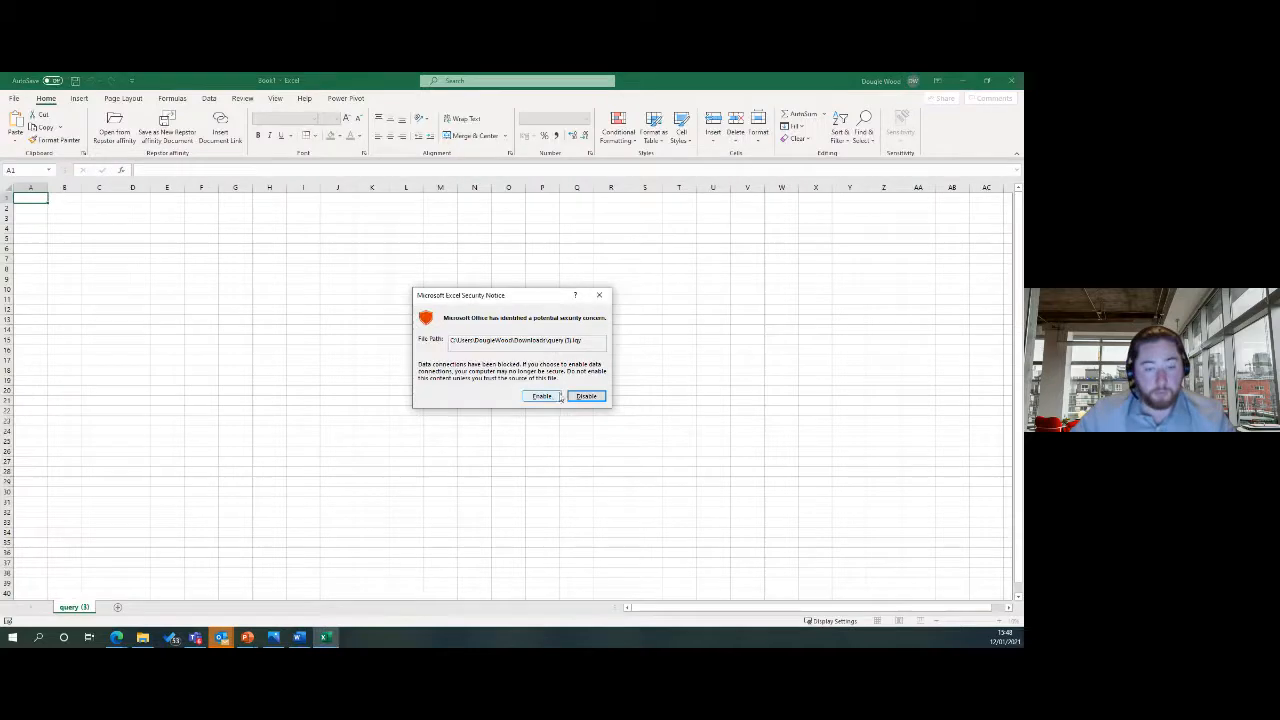
Enable the data connection, dismiss the text-too-long warning, and snap Excel beside the Incident Report list.
left_click(551, 398)
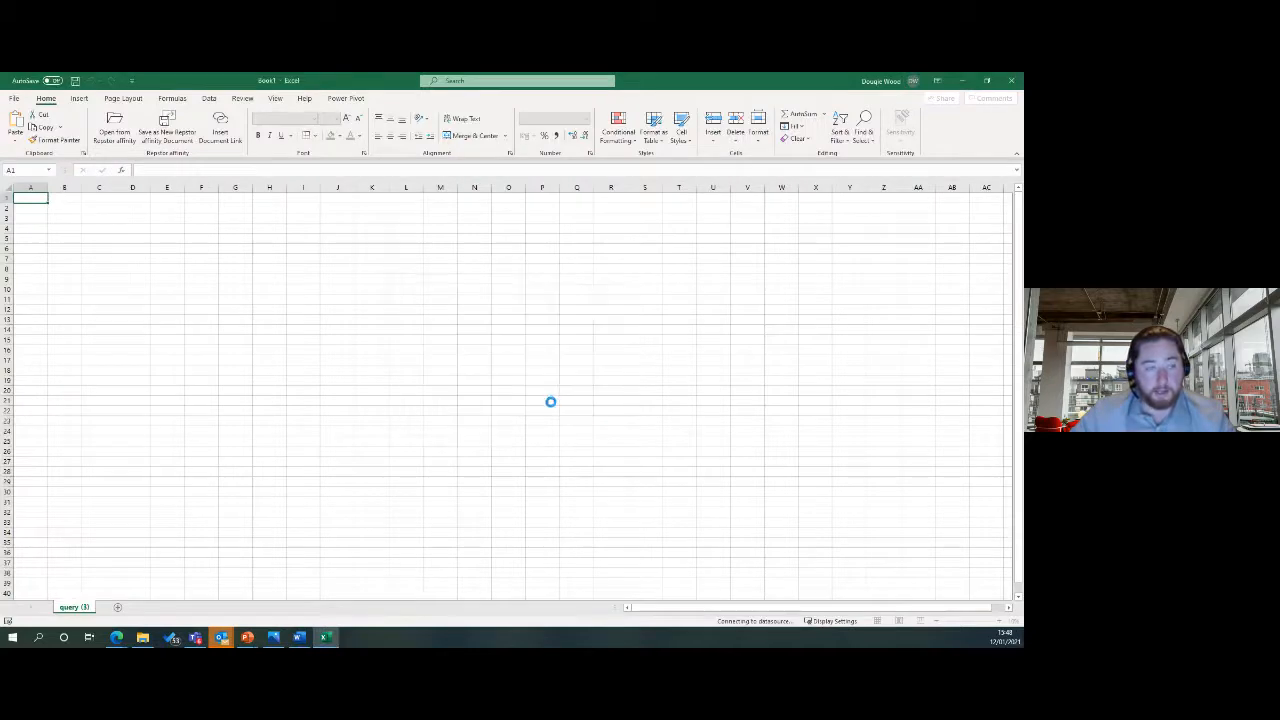
left_click(515, 384)
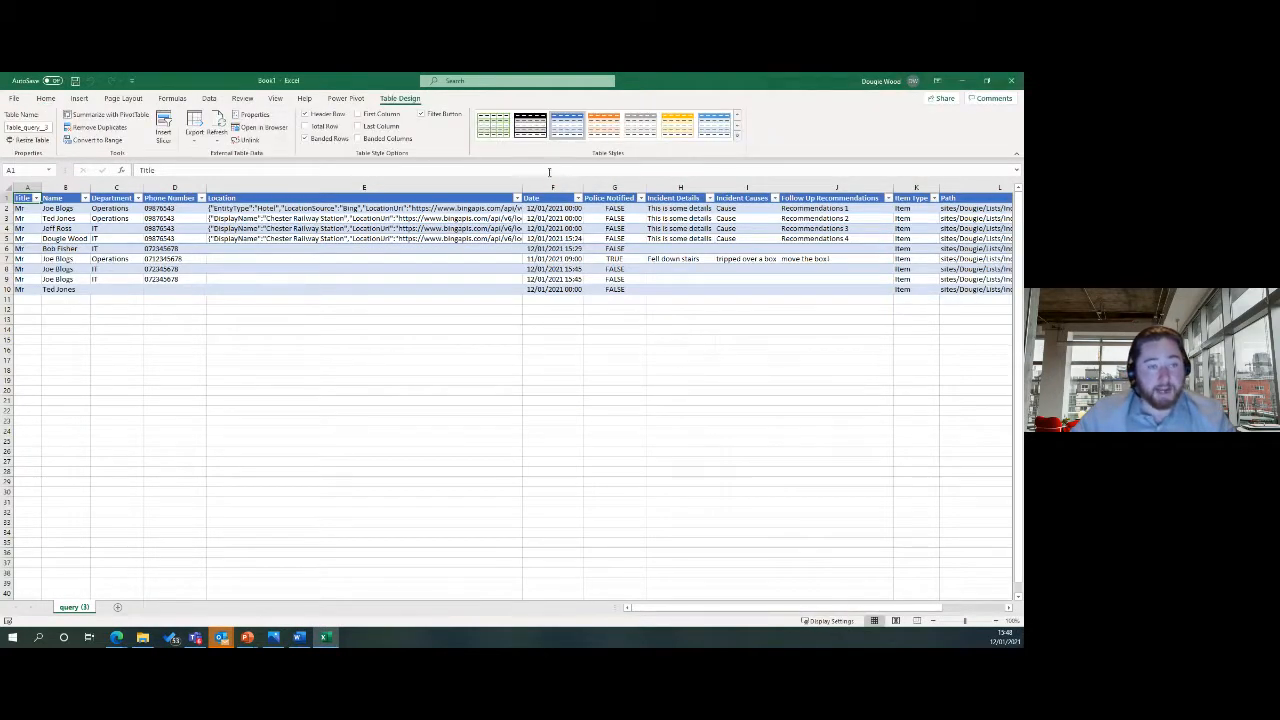
left_click_drag(640, 82, 725, 136)
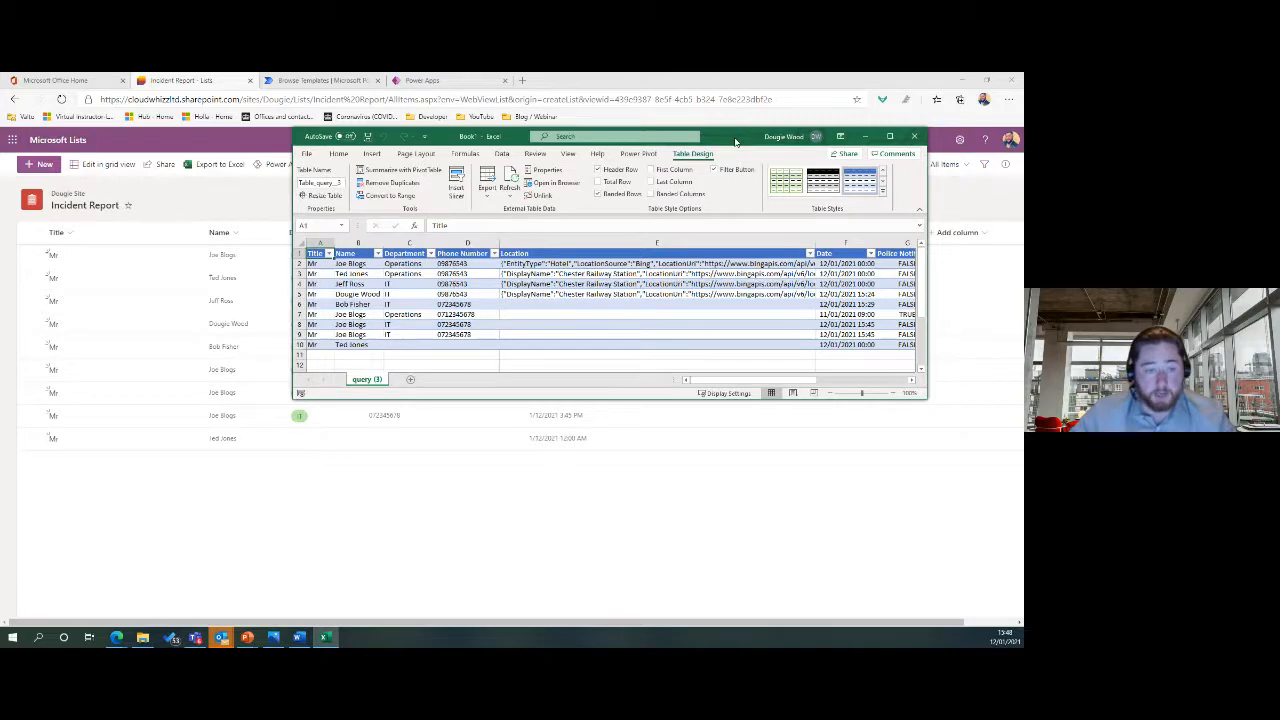
left_click_drag(735, 142, 1020, 180)
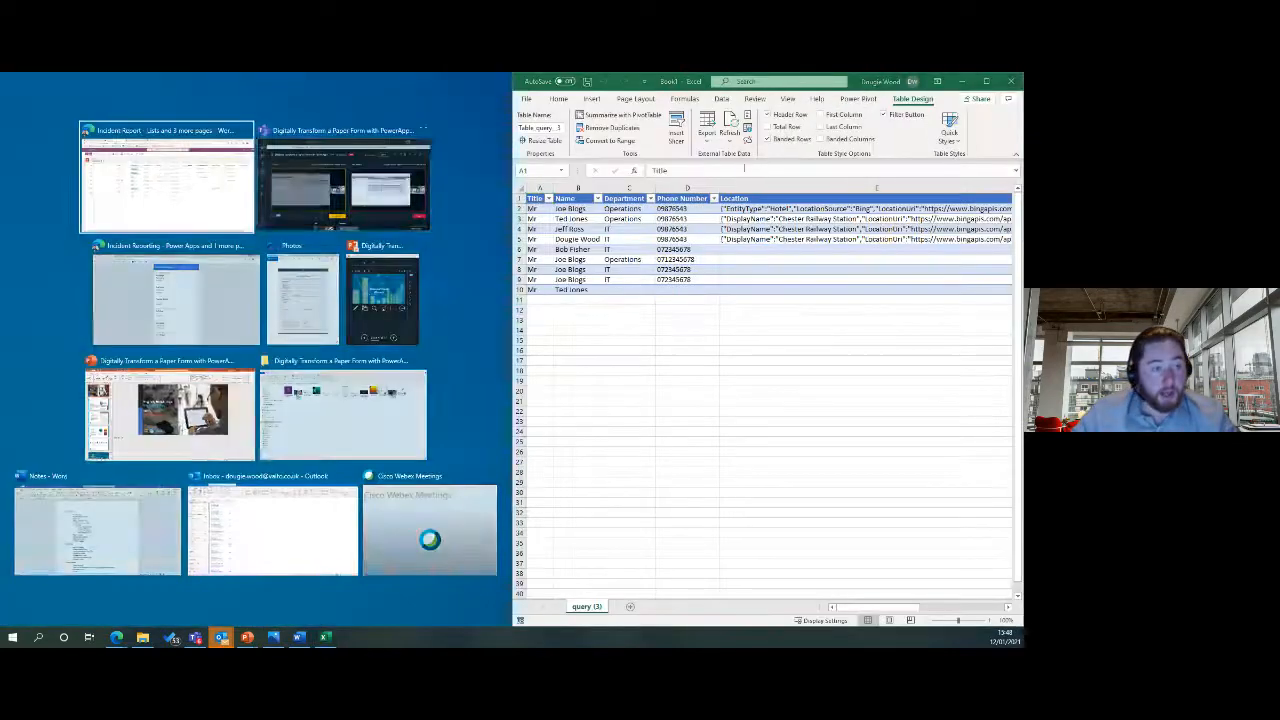
left_click(199, 172)
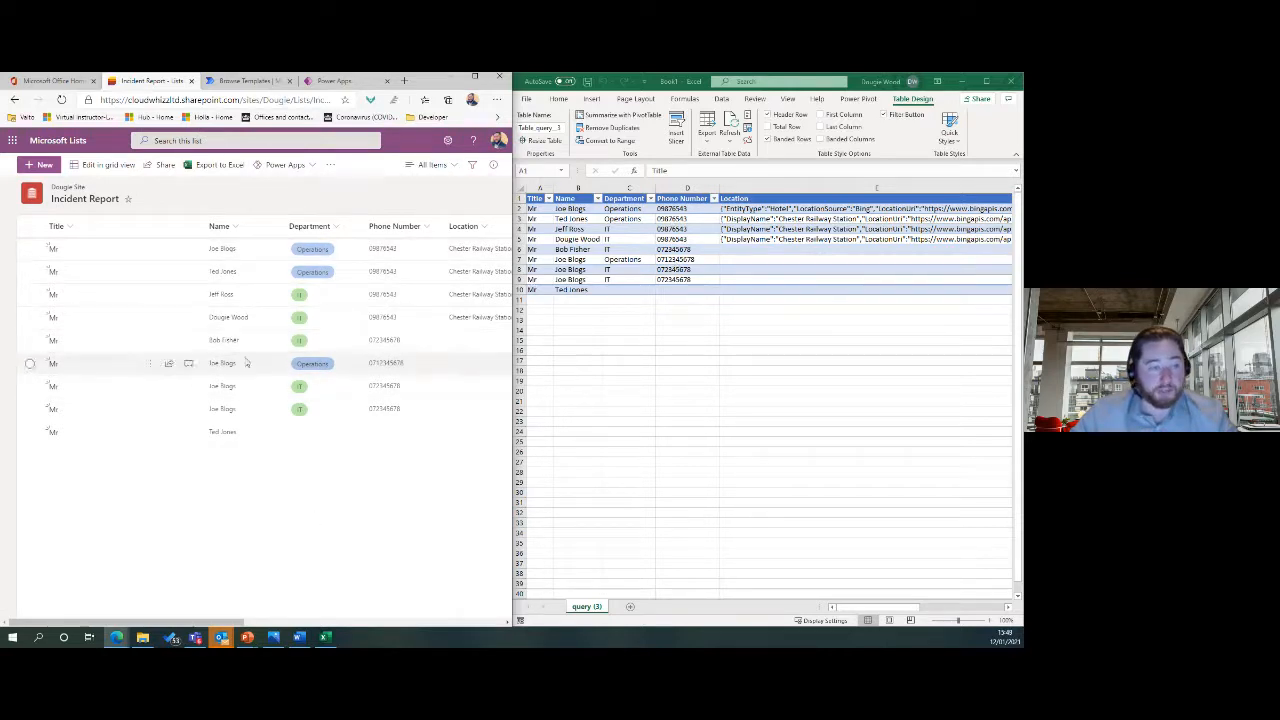
Create a list item with Title 'Mr' and the person's full name in Name, then save it.
left_click(42, 168)
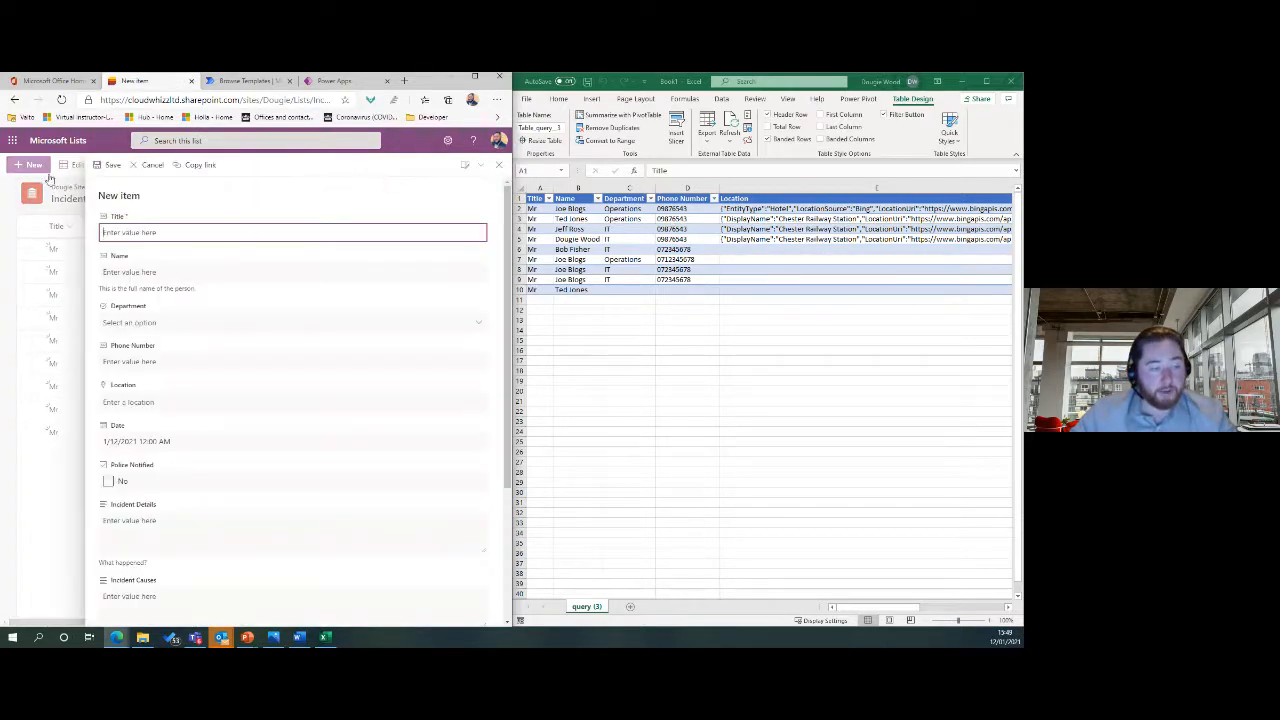
type("Mr")
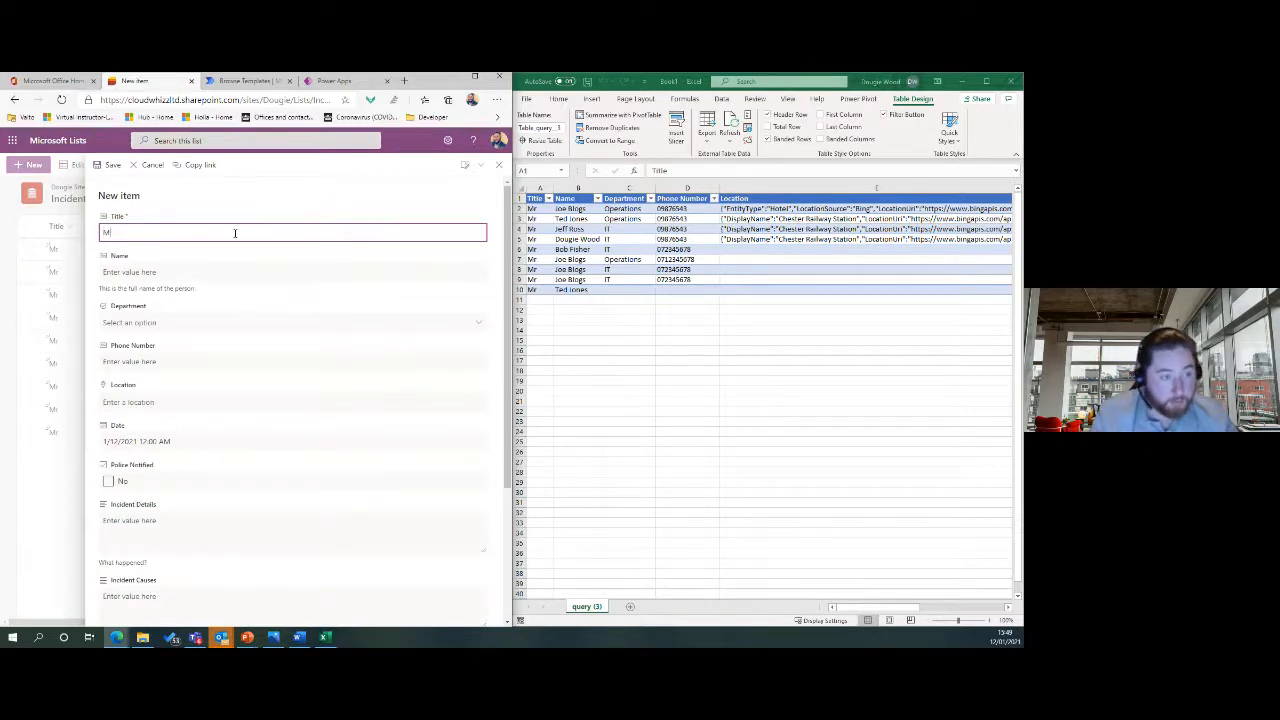
key("Tab")
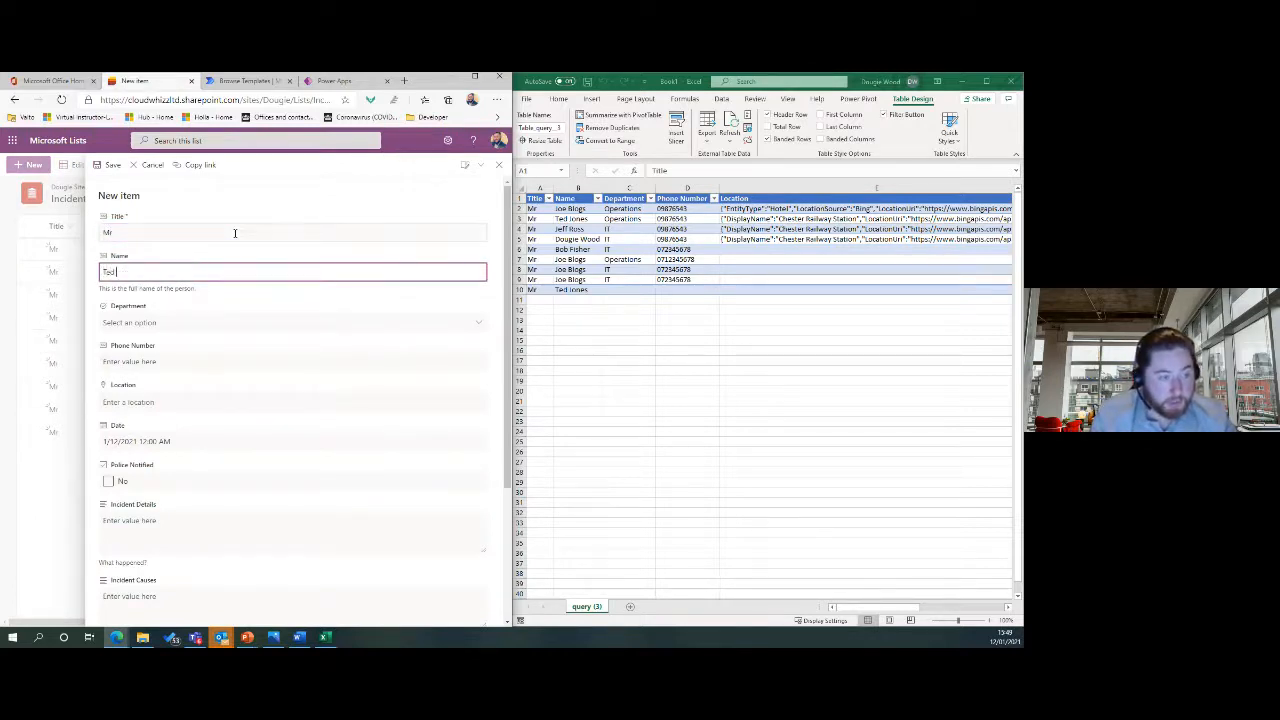
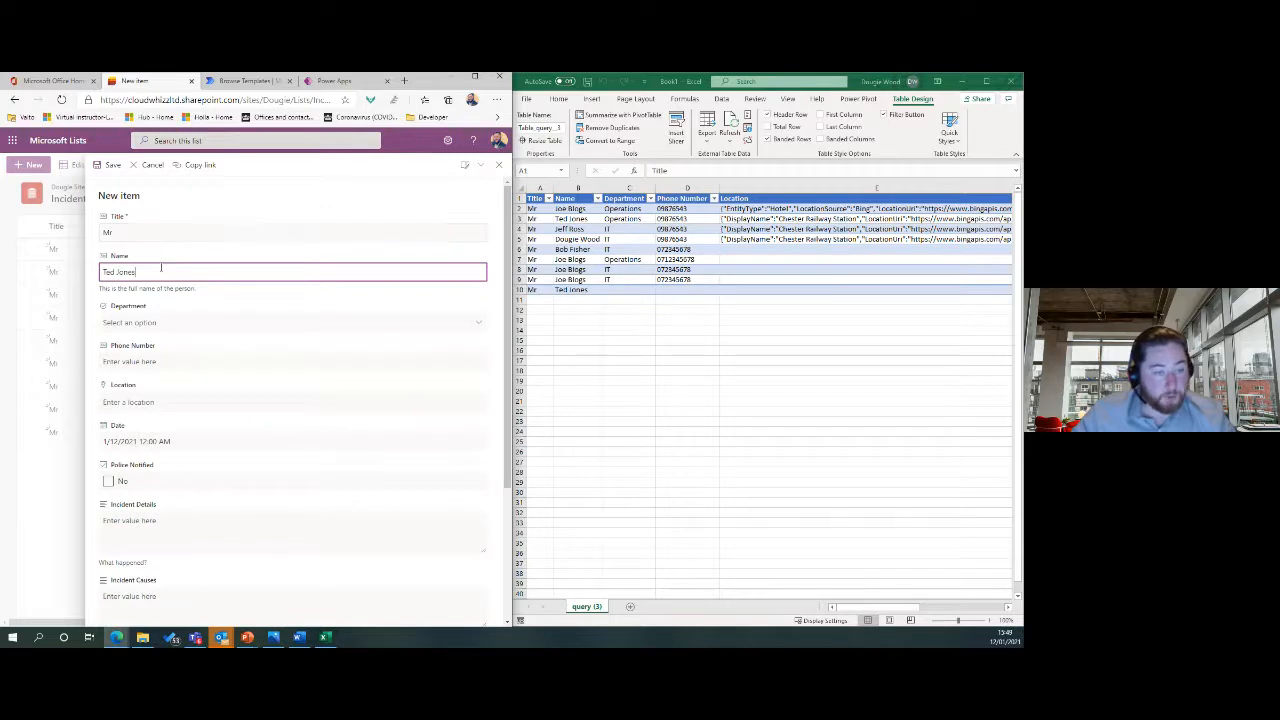
triple_click(154, 275)
type("Bob")
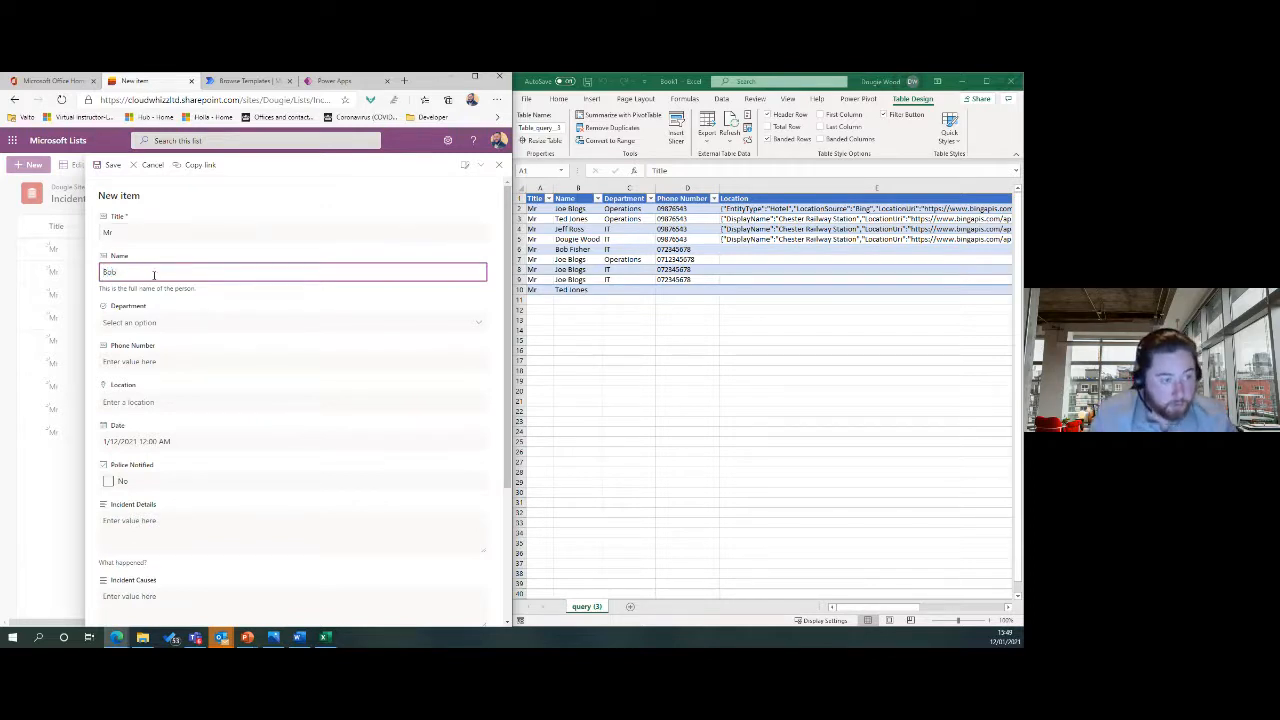
type(" Ross")
left_click(110, 165)
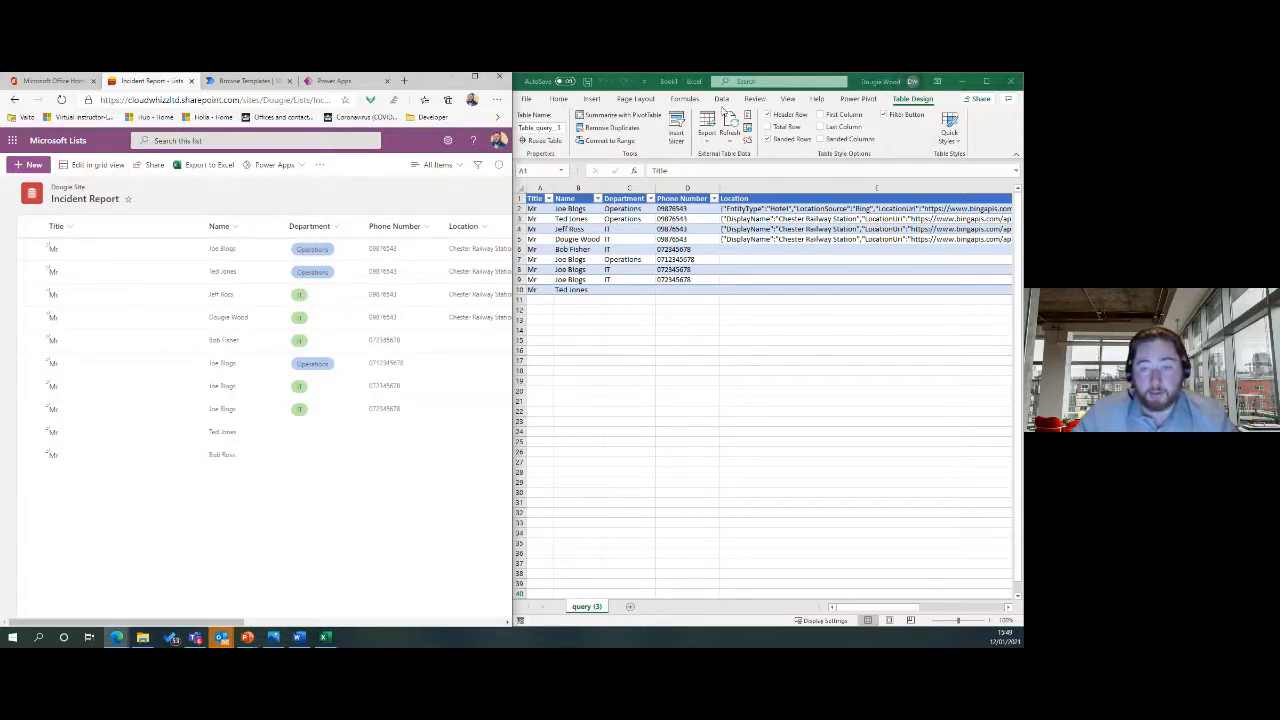
Refresh the query (3) table, dismissing the string-too-long warnings.
left_click(724, 101)
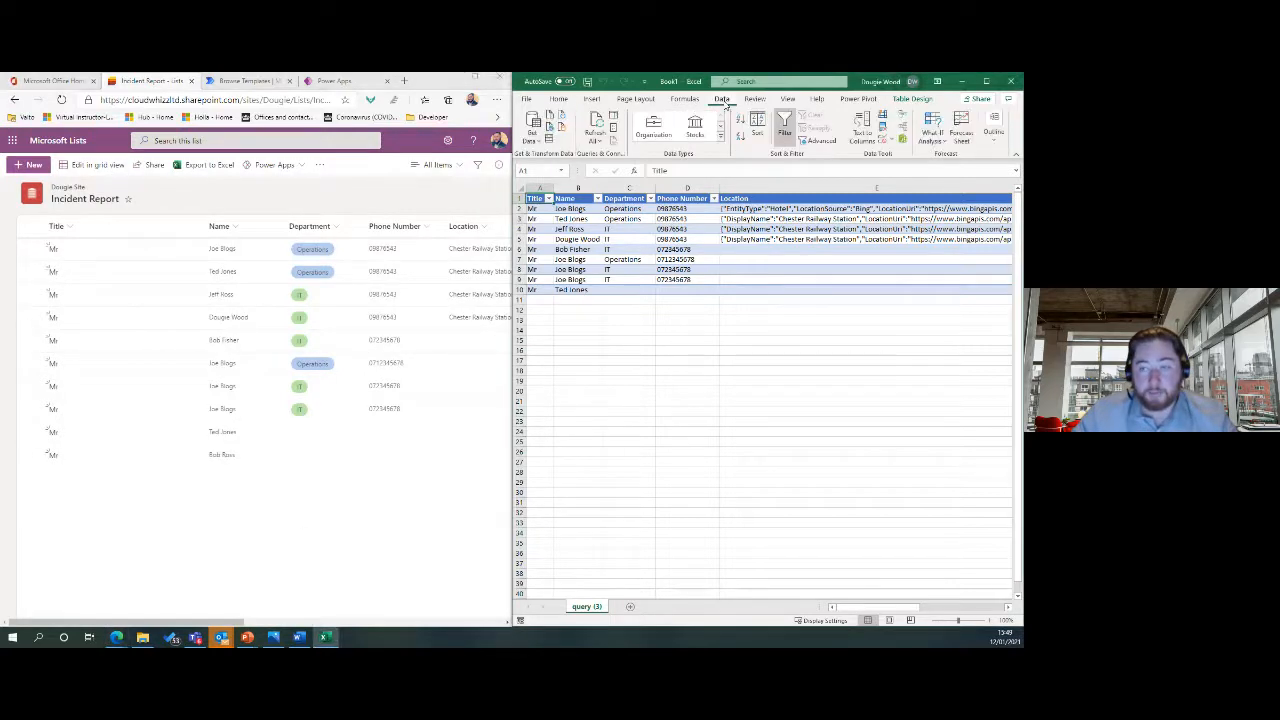
left_click(595, 122)
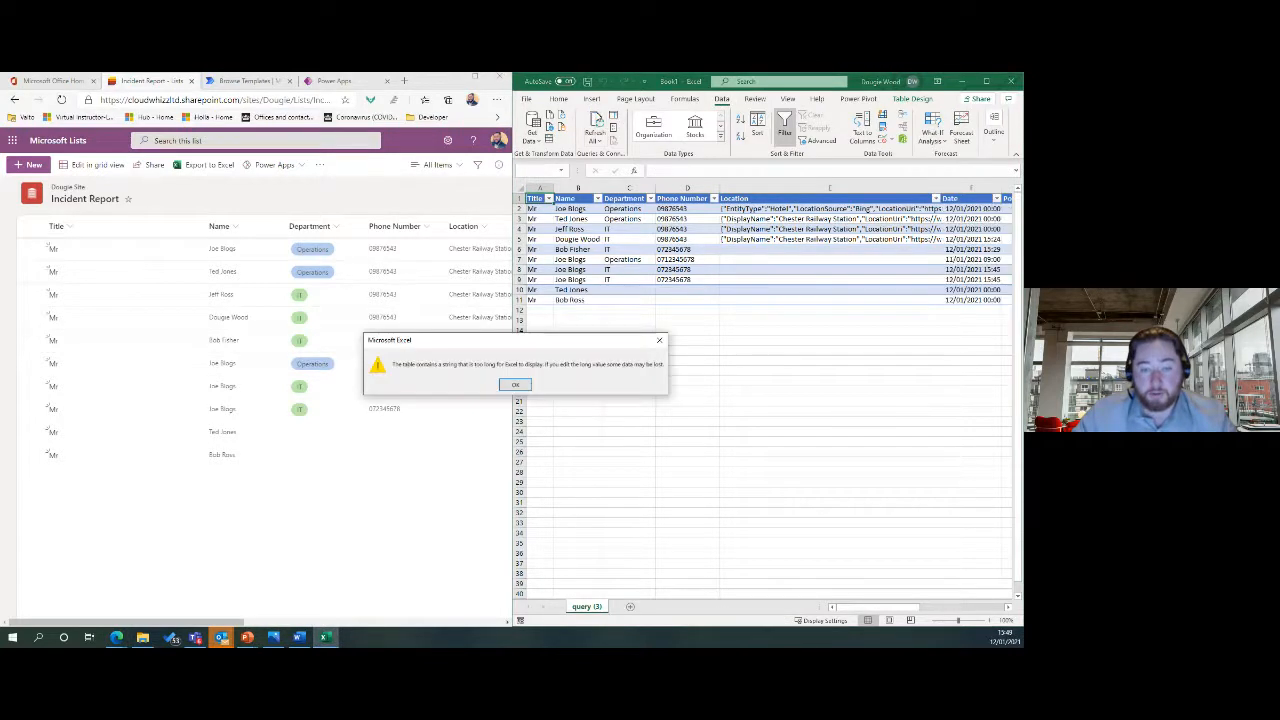
left_click(515, 387)
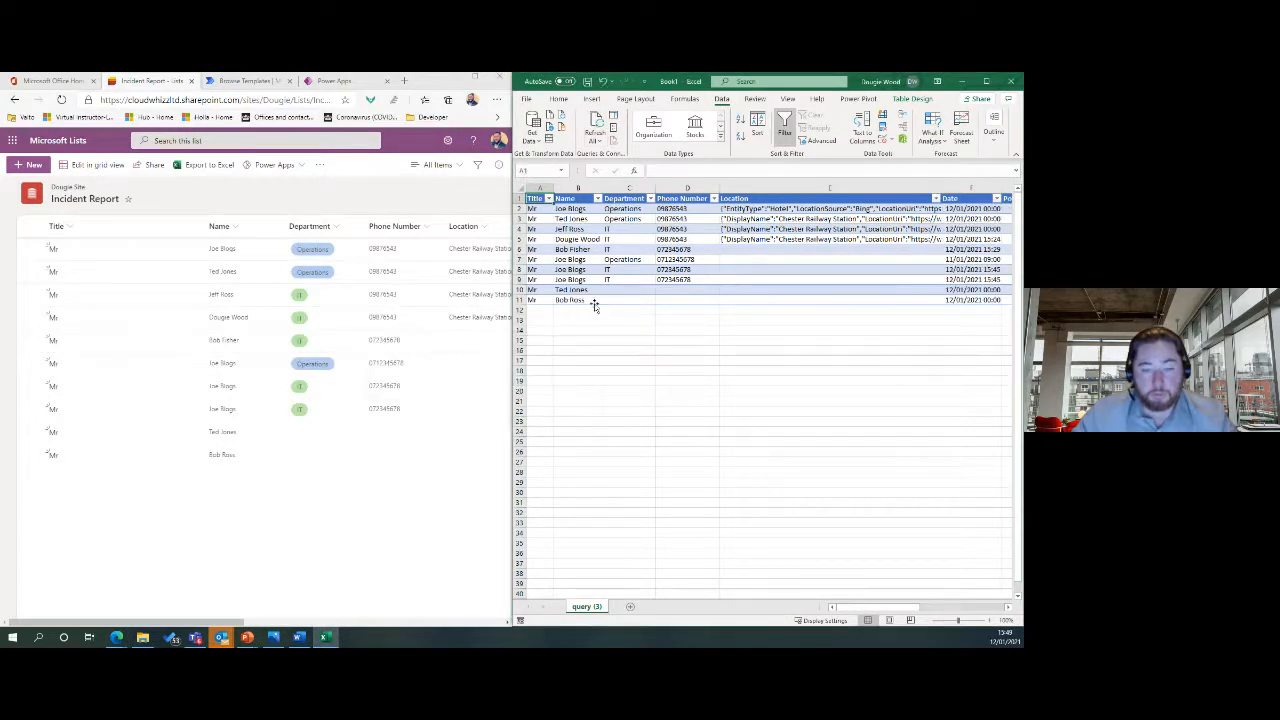
left_click(595, 122)
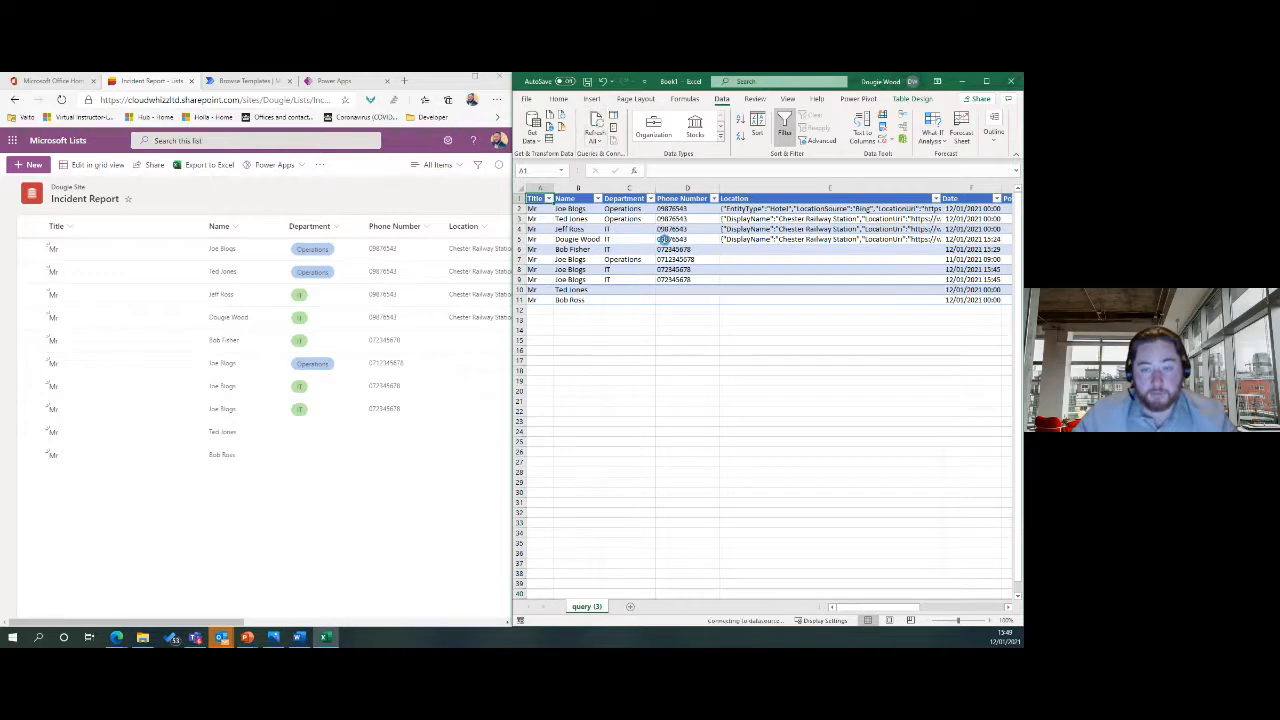
left_click(515, 386)
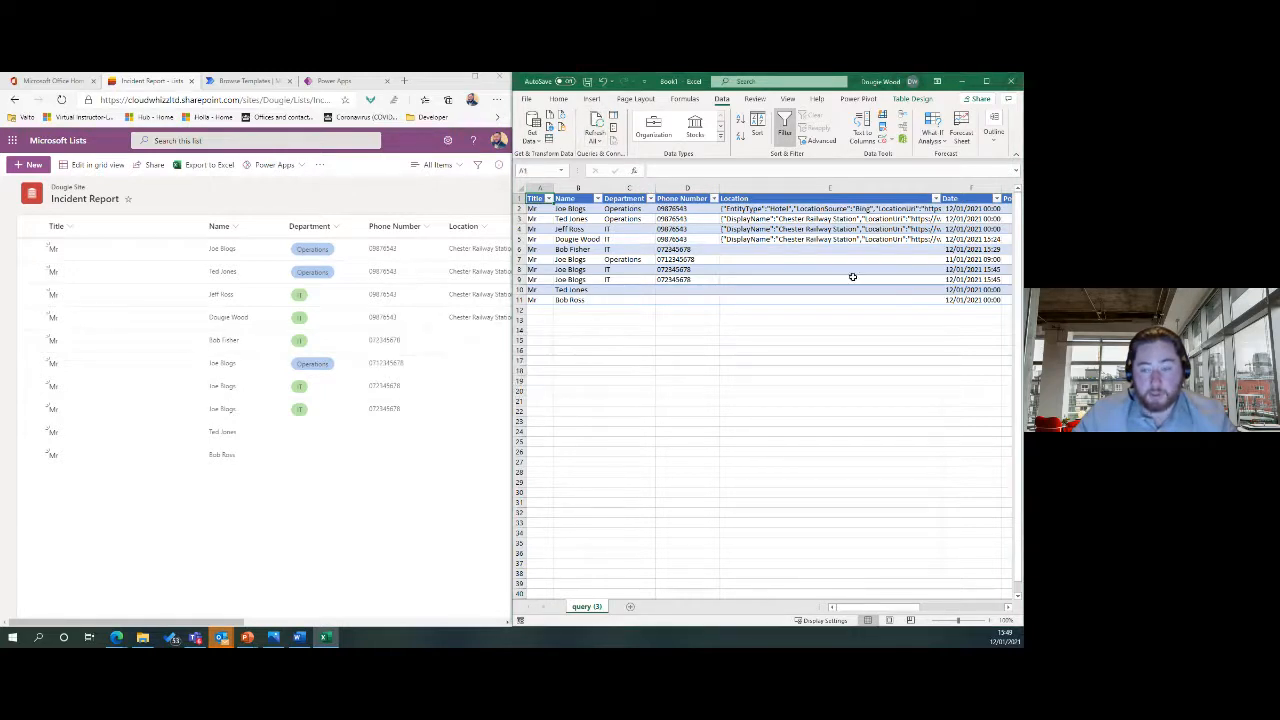
Maximize the Excel window with an empty cell selected and the Home tab showing.
left_click(795, 205)
left_click(790, 344)
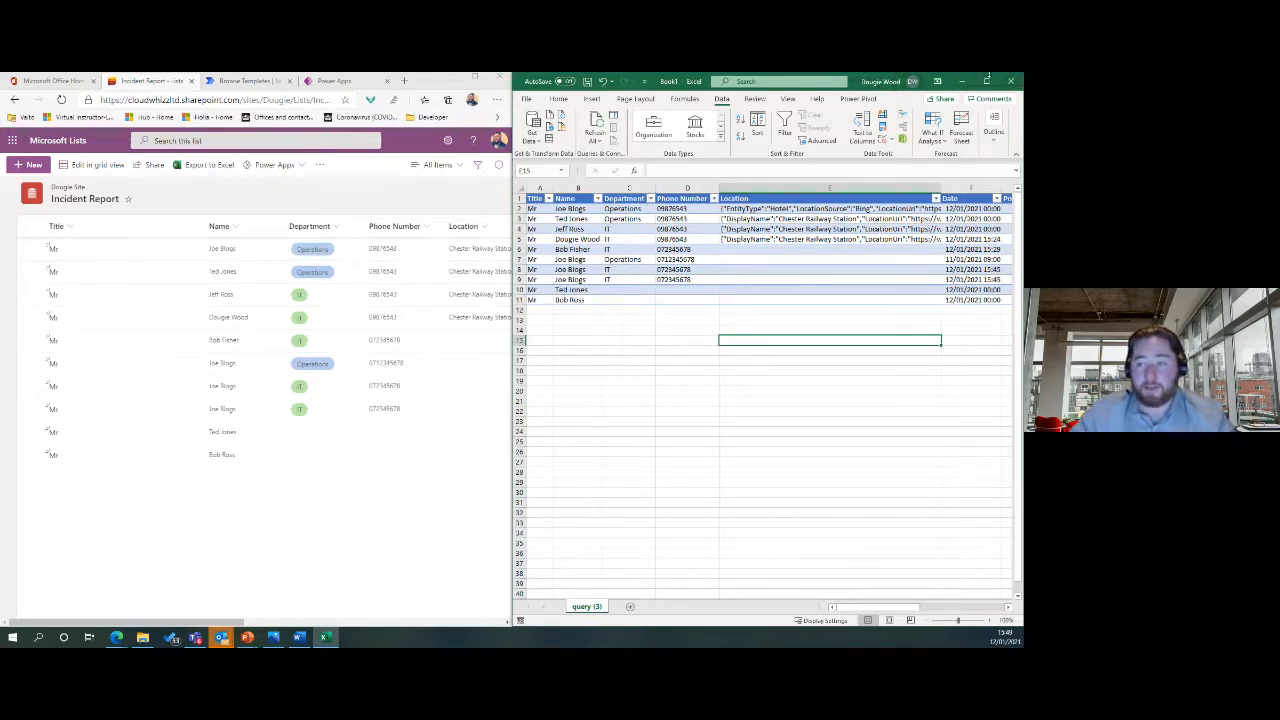
left_click(986, 81)
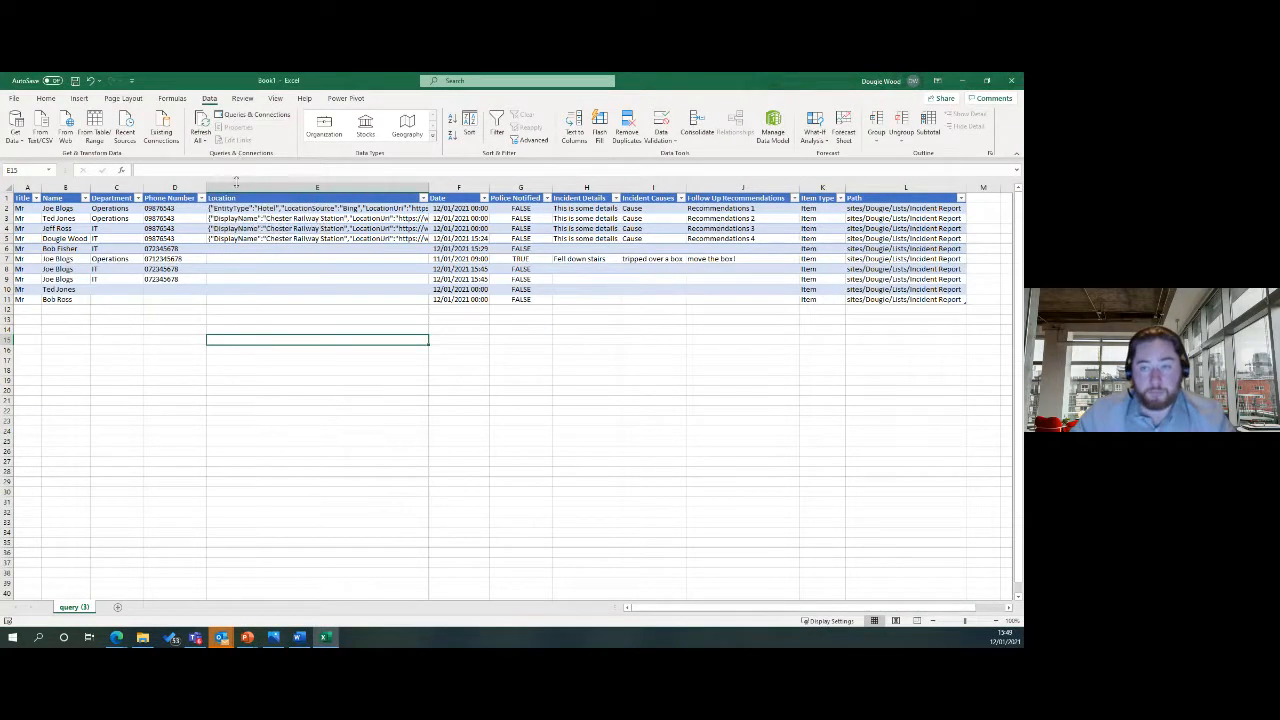
left_click(386, 370)
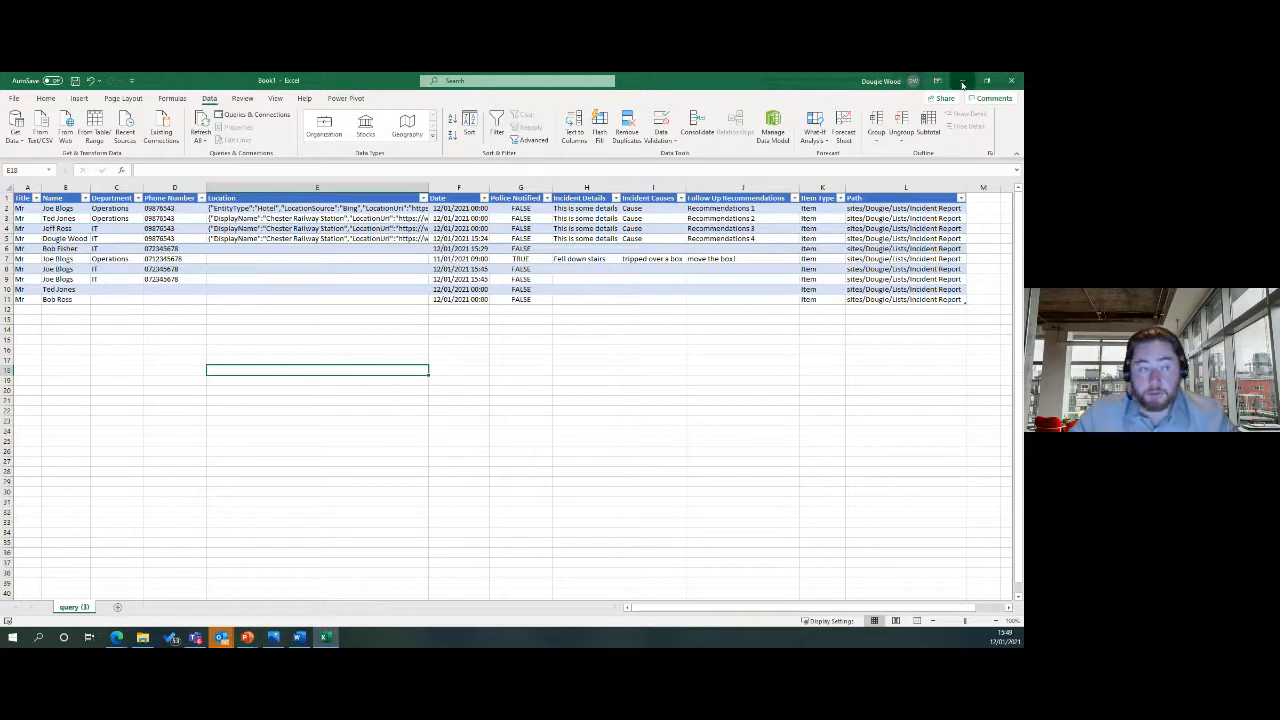
left_click(46, 98)
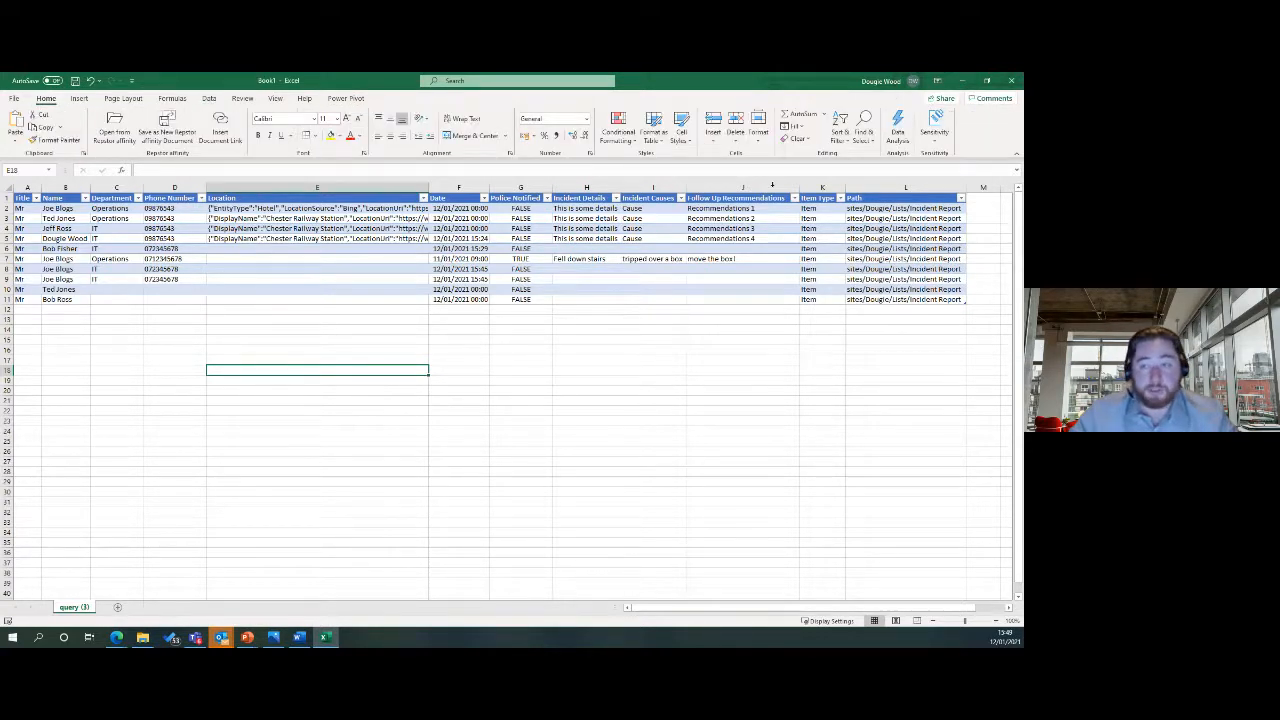
Use Analyze Data to insert the count-per-name bar chart idea as a PivotChart.
left_click(897, 126)
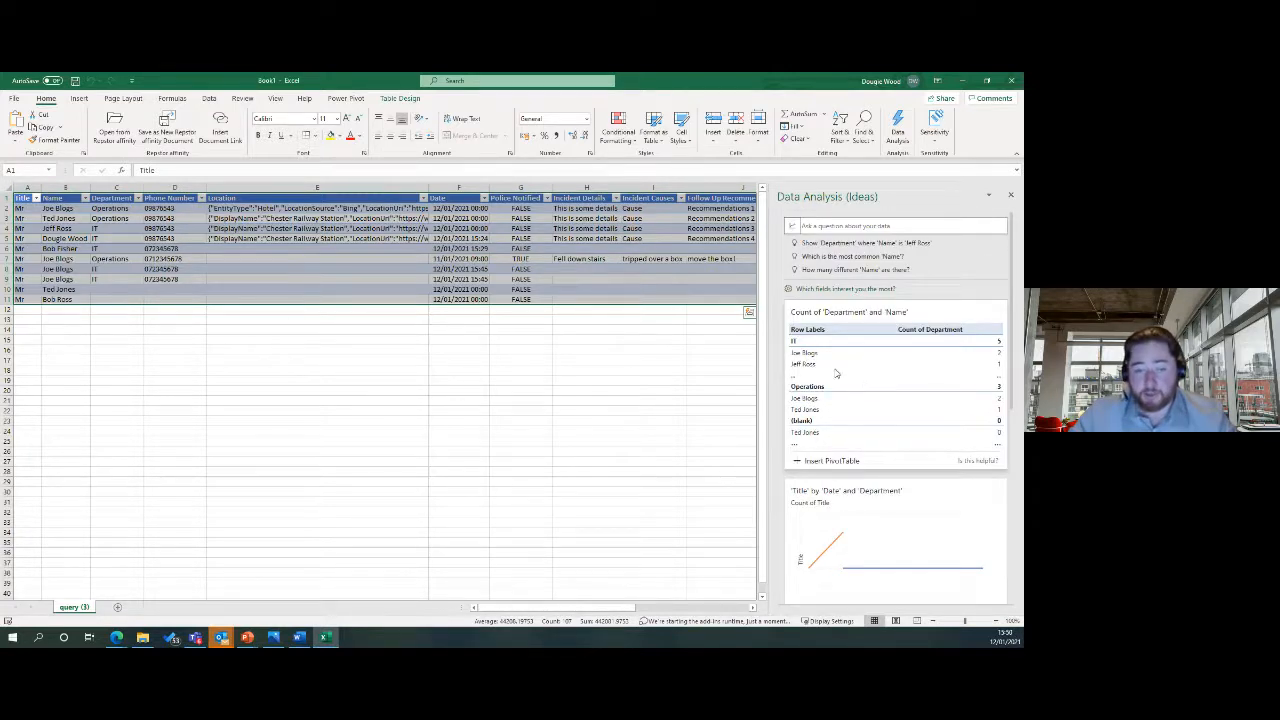
scroll(890, 380, "down", 5)
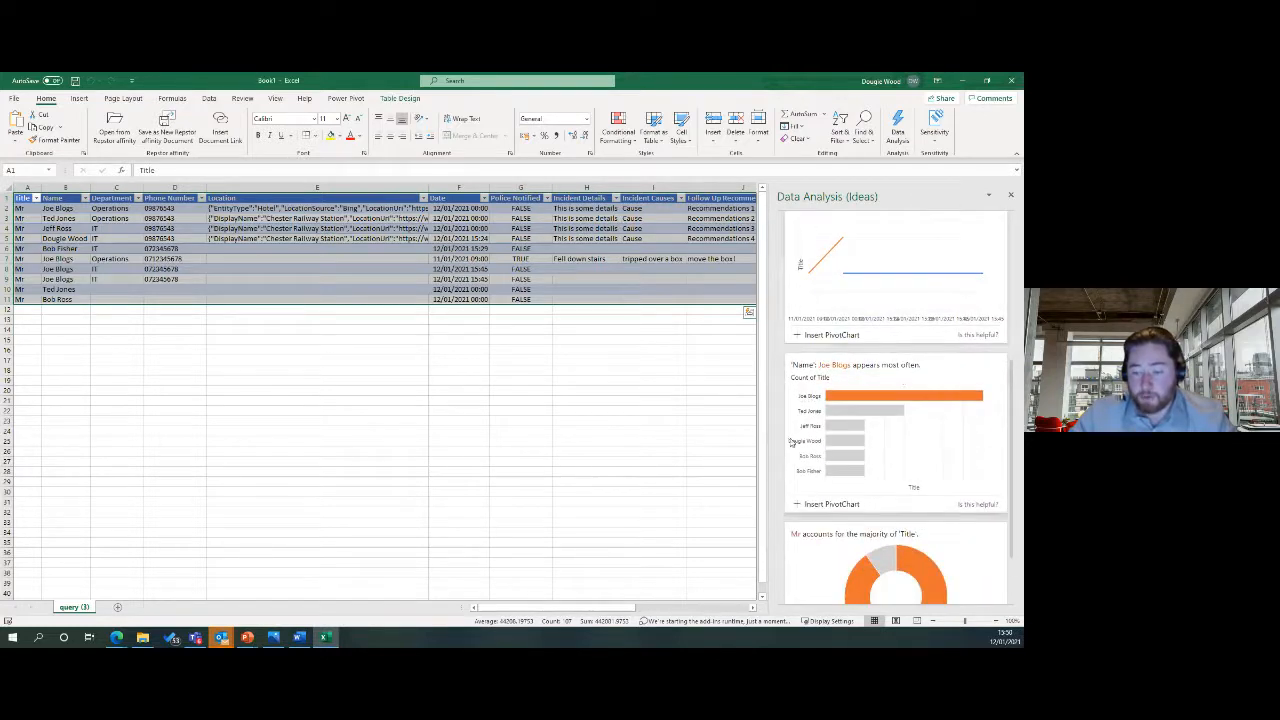
scroll(885, 380, "down", 1)
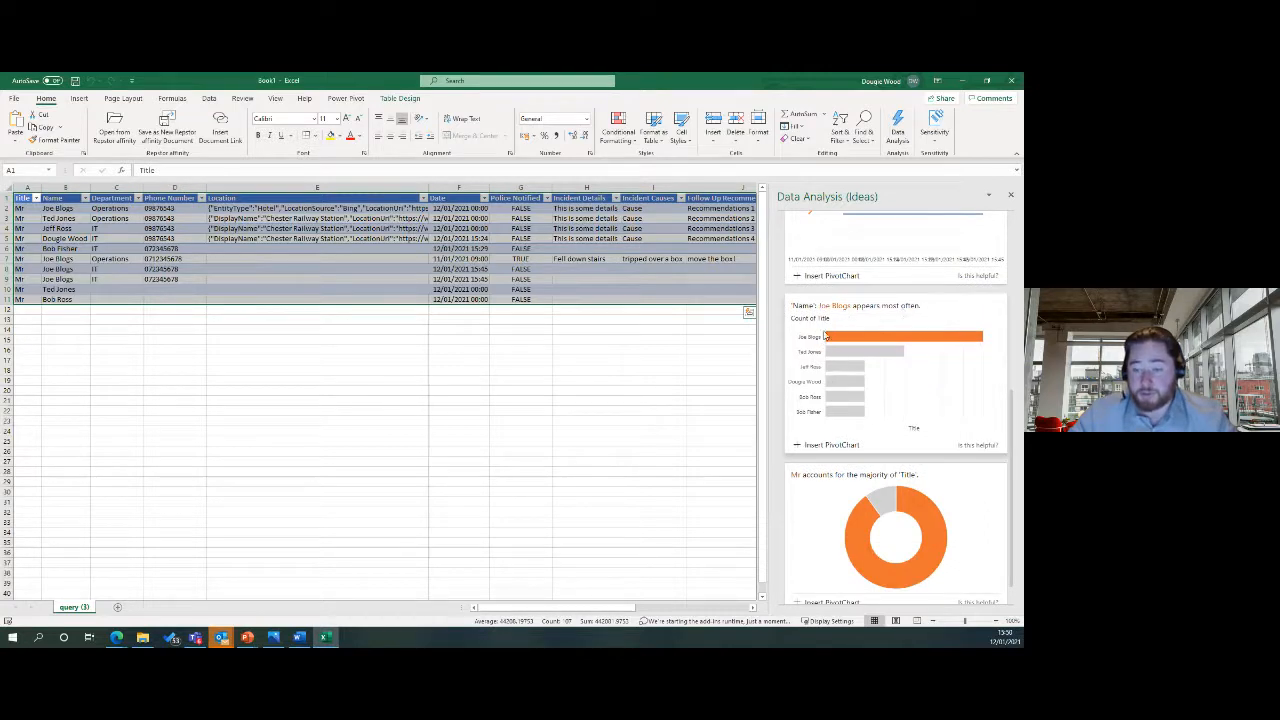
scroll(903, 410, "down", 1)
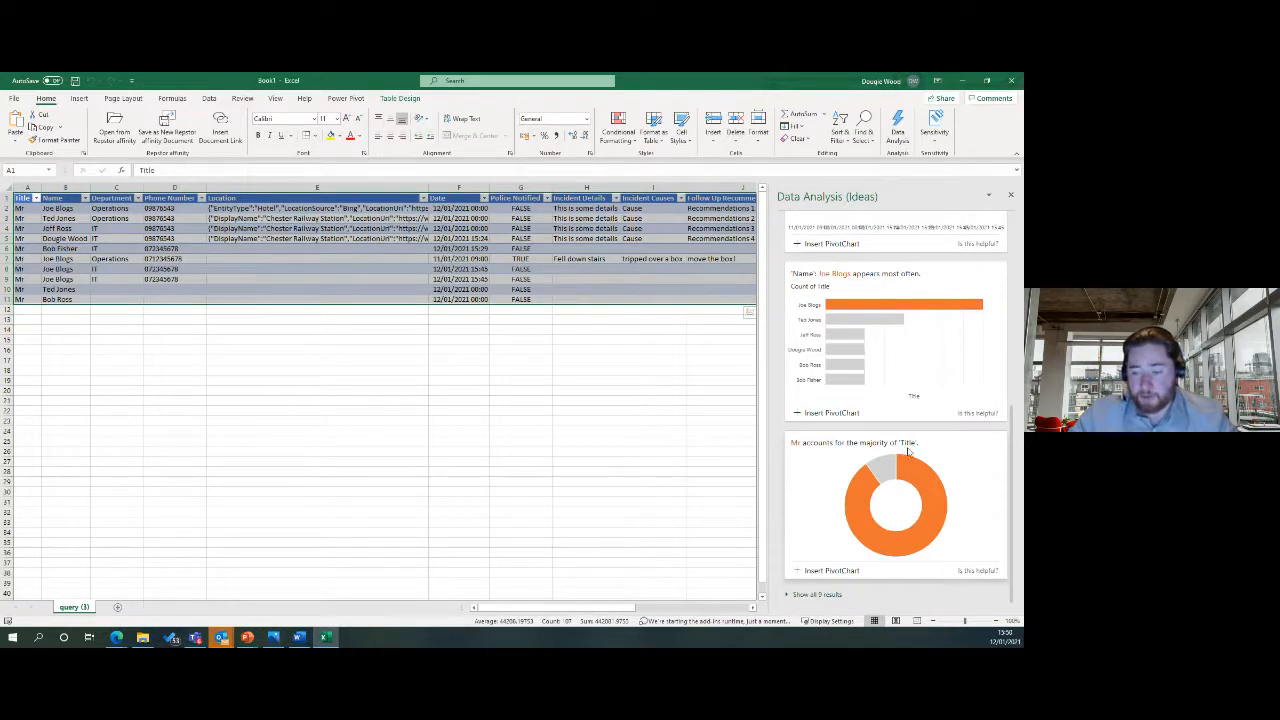
scroll(897, 470, "up", 3)
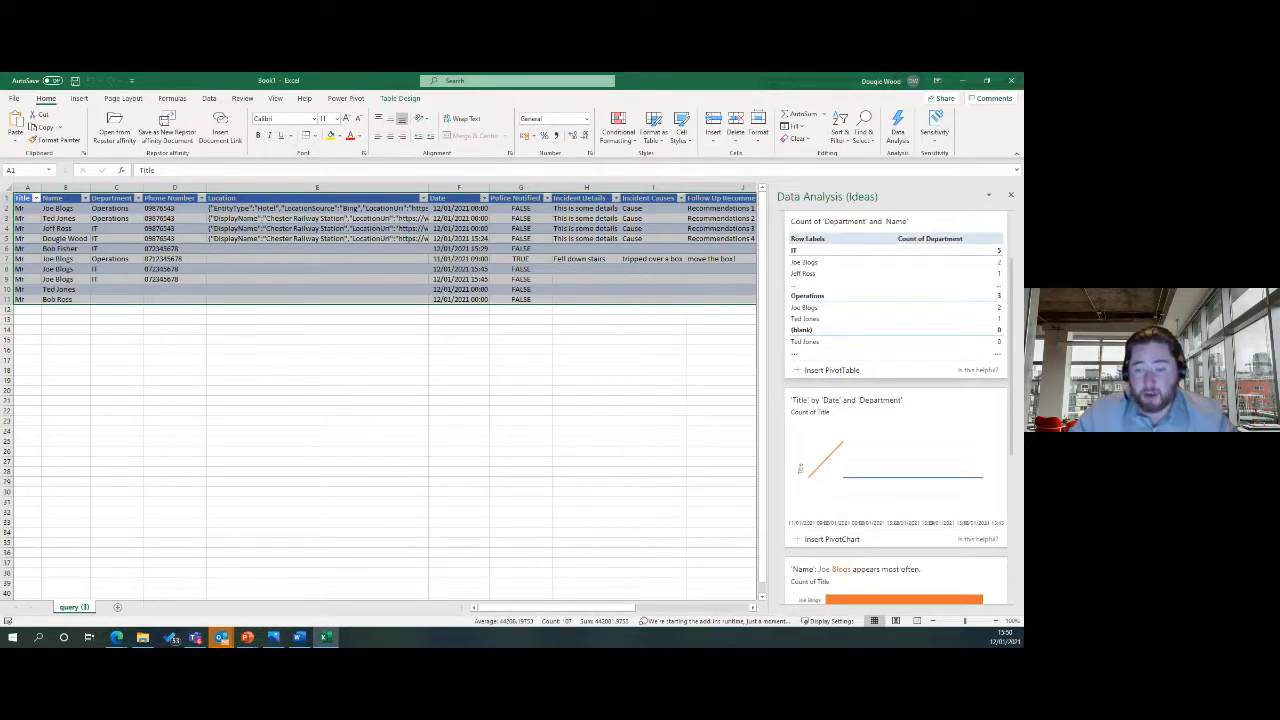
scroll(897, 459, "down", 3)
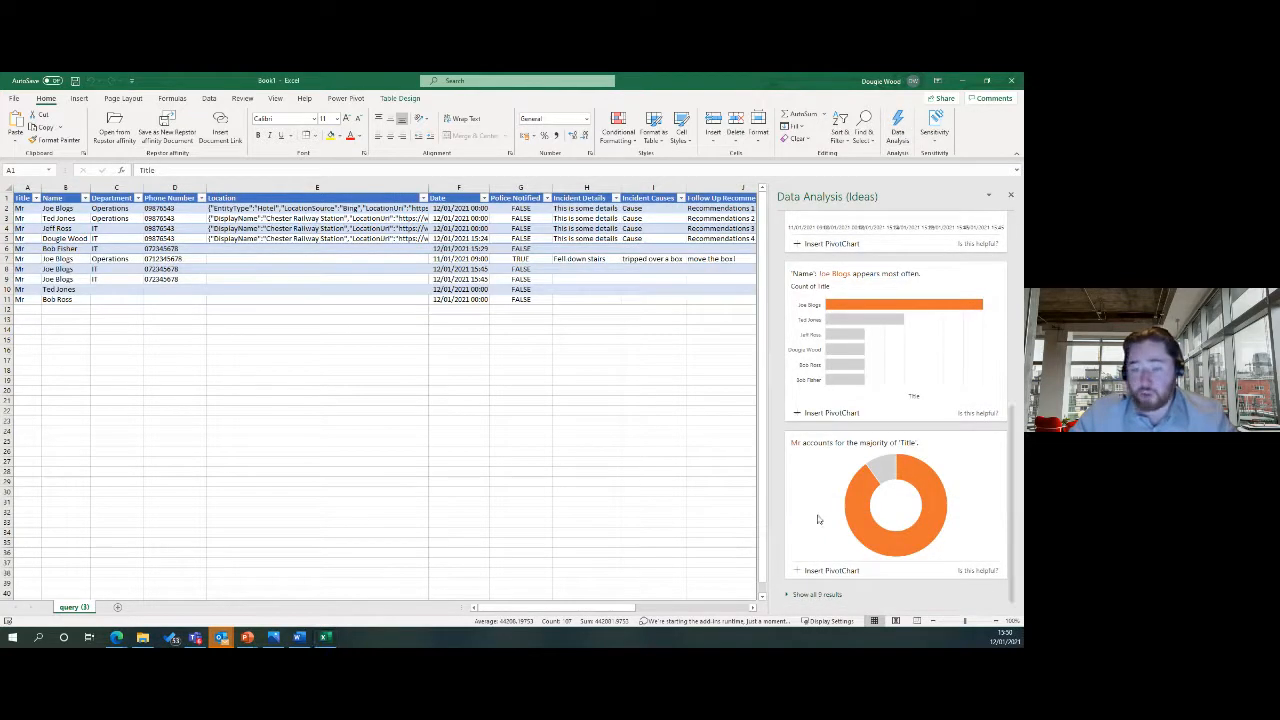
left_click(900, 468)
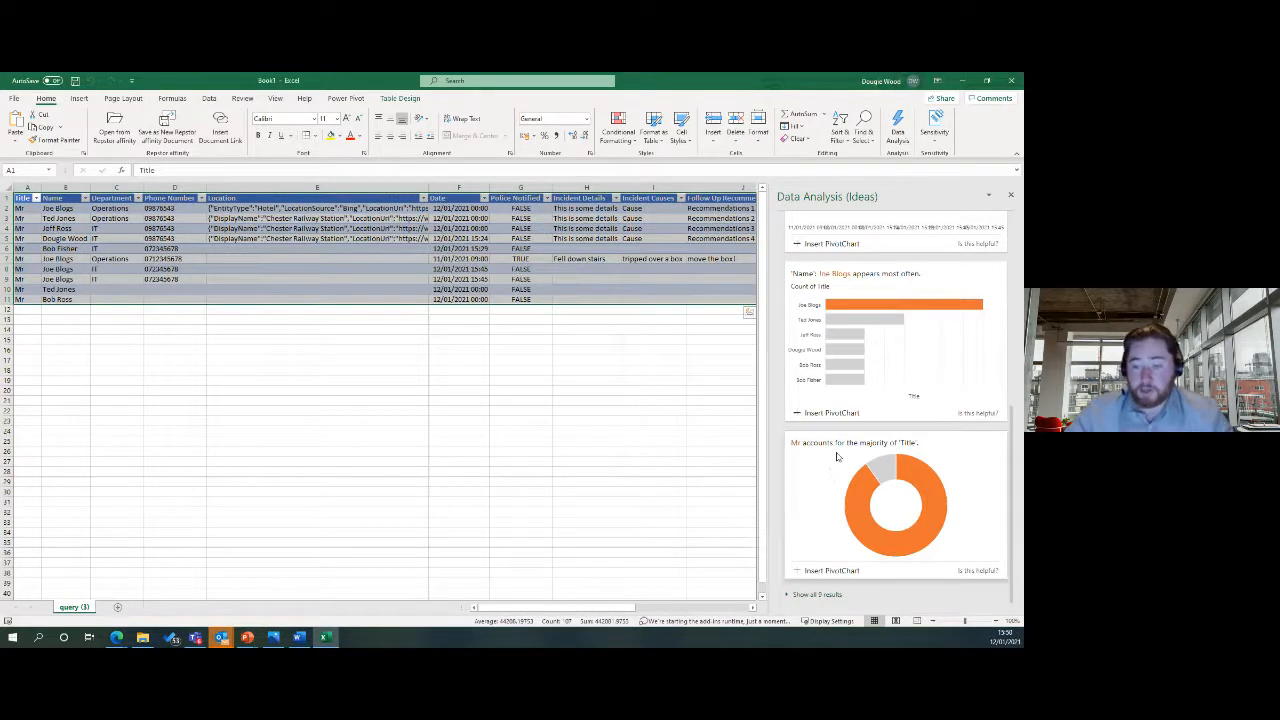
scroll(836, 457, "up", 5)
scroll(836, 457, "down", 5)
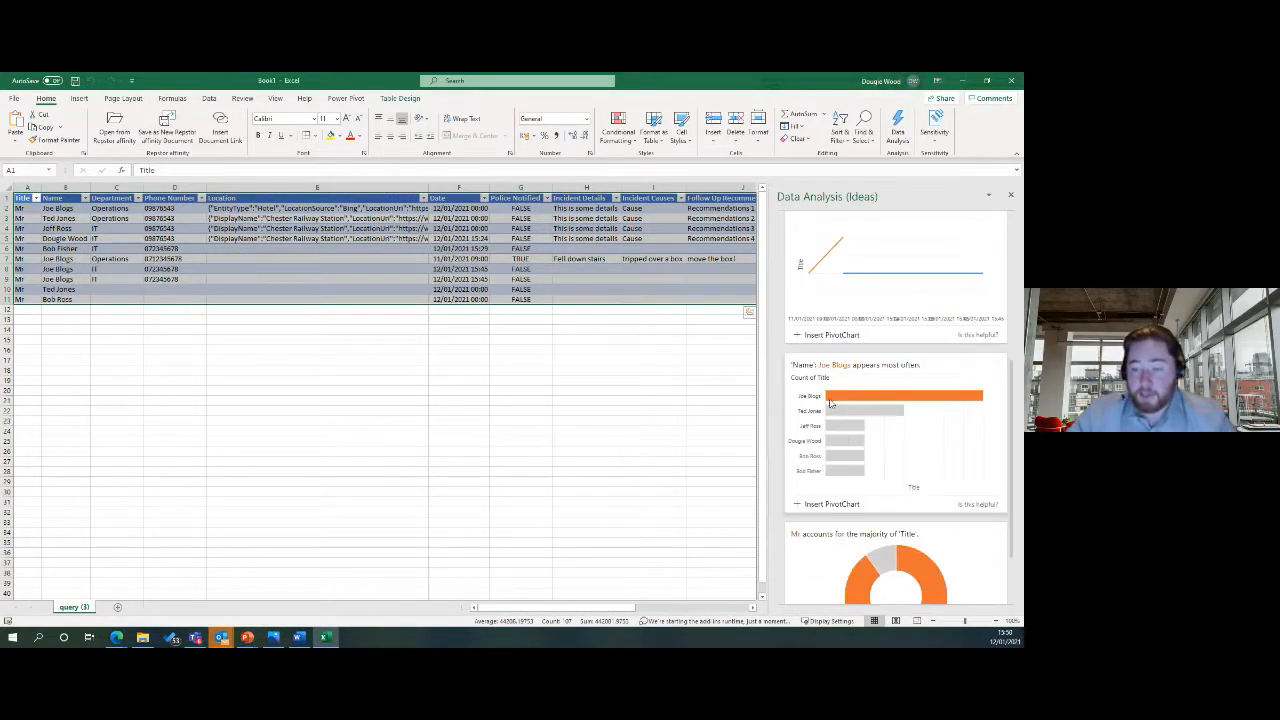
left_click(820, 505)
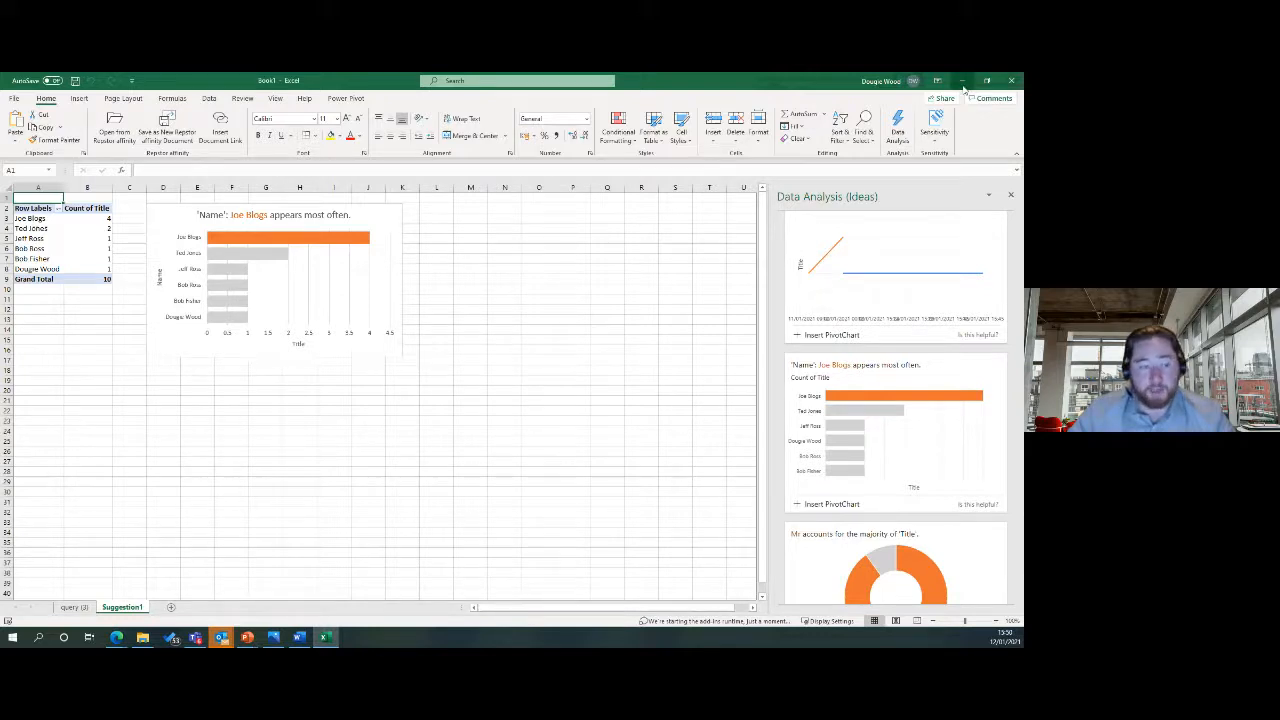
Minimize Excel to bring the Incident Report list back into view.
left_click(962, 81)
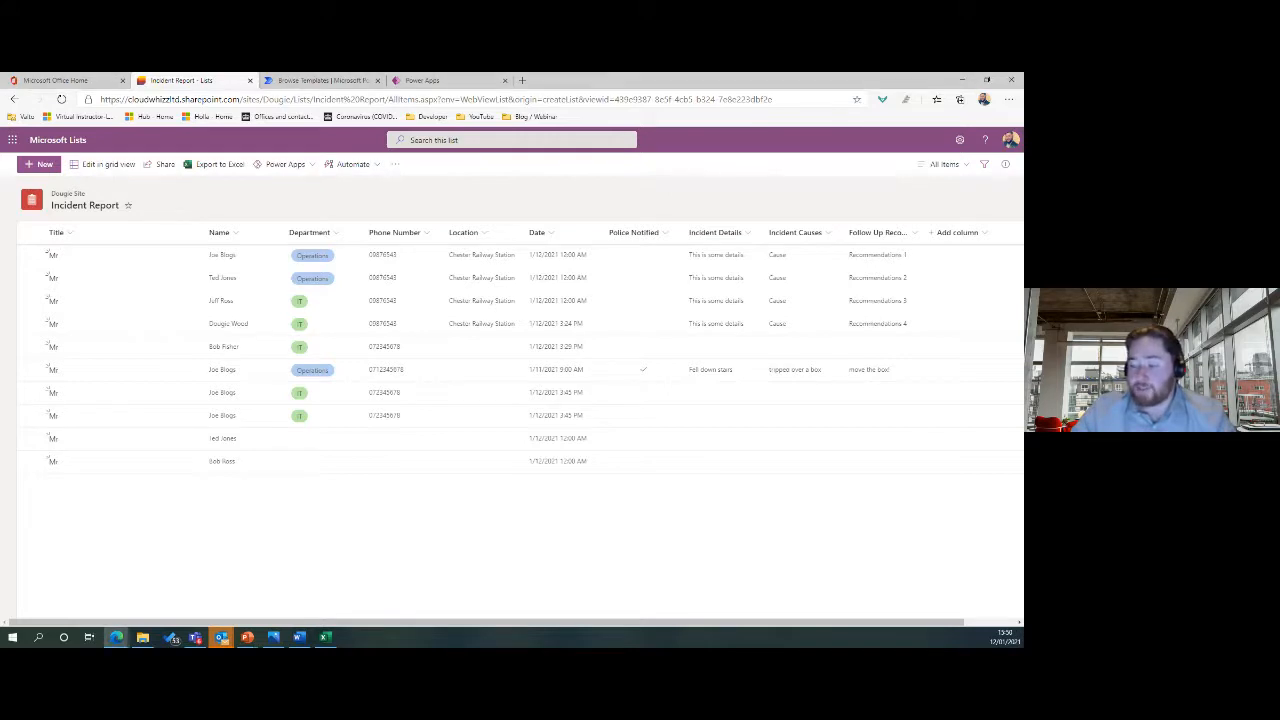
Filter the Department column to Operations, leaving three incidents listed.
left_click(945, 164)
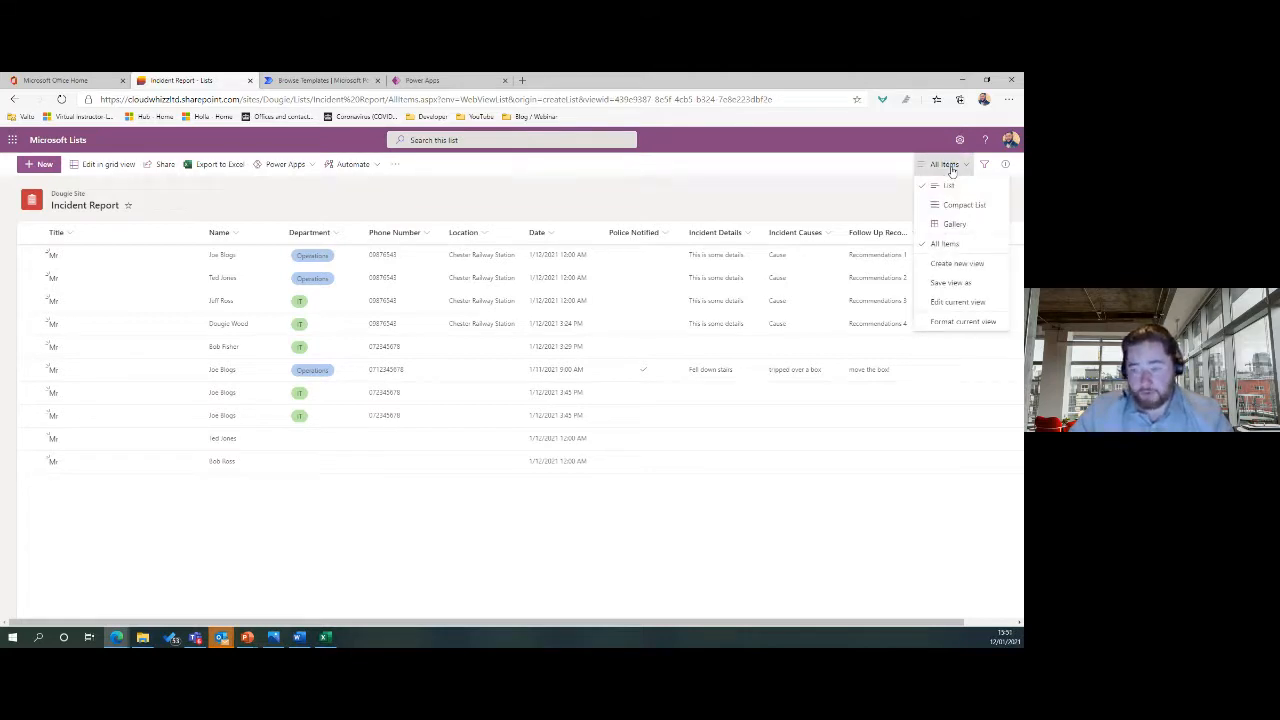
left_click(600, 217)
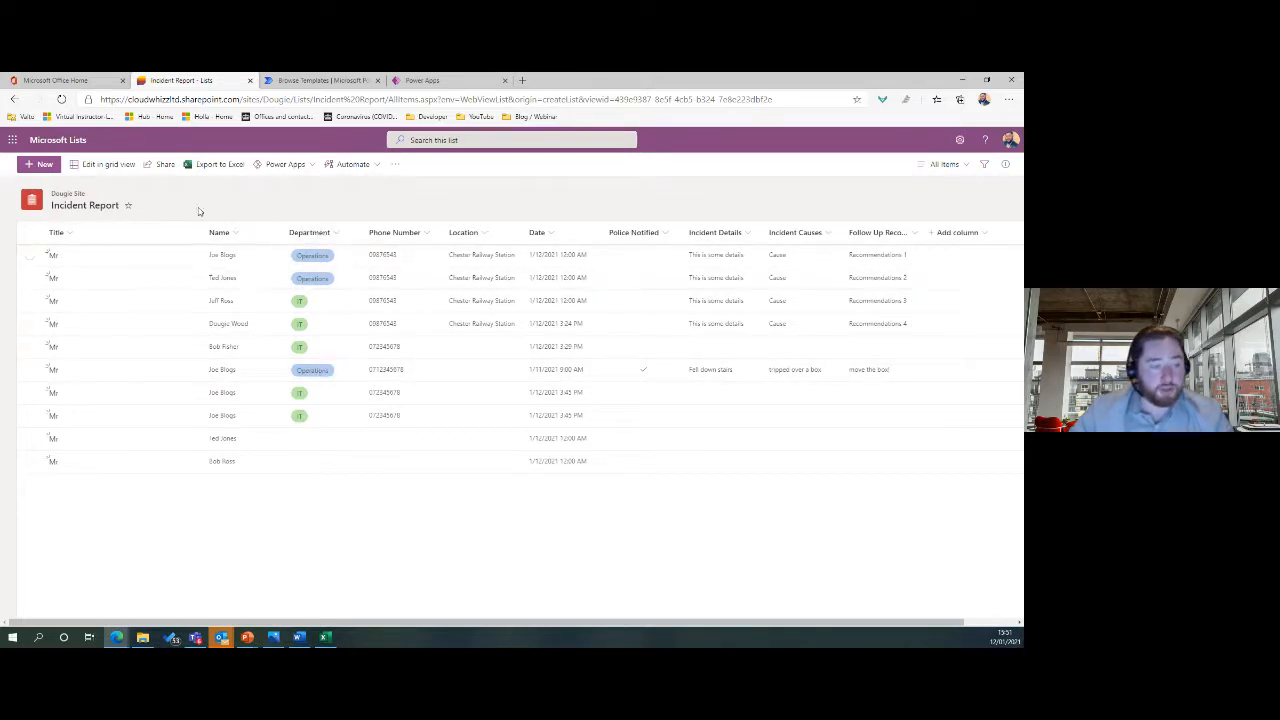
left_click(336, 234)
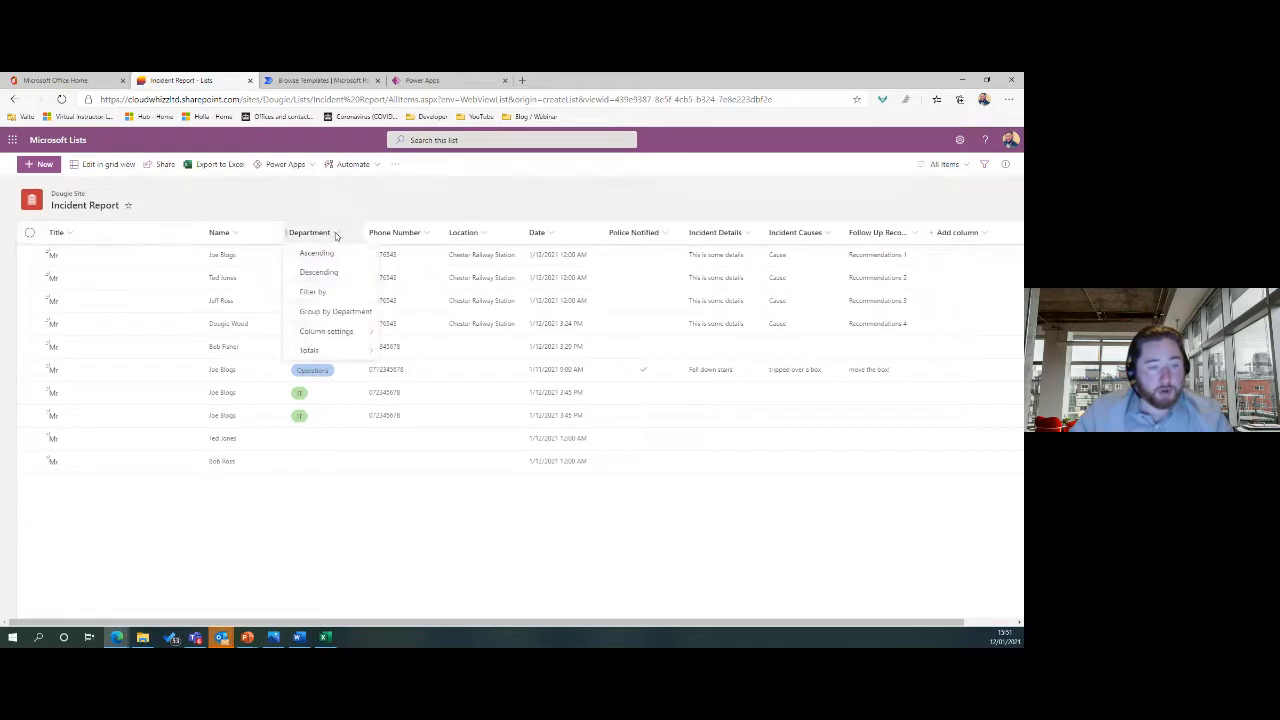
left_click(322, 292)
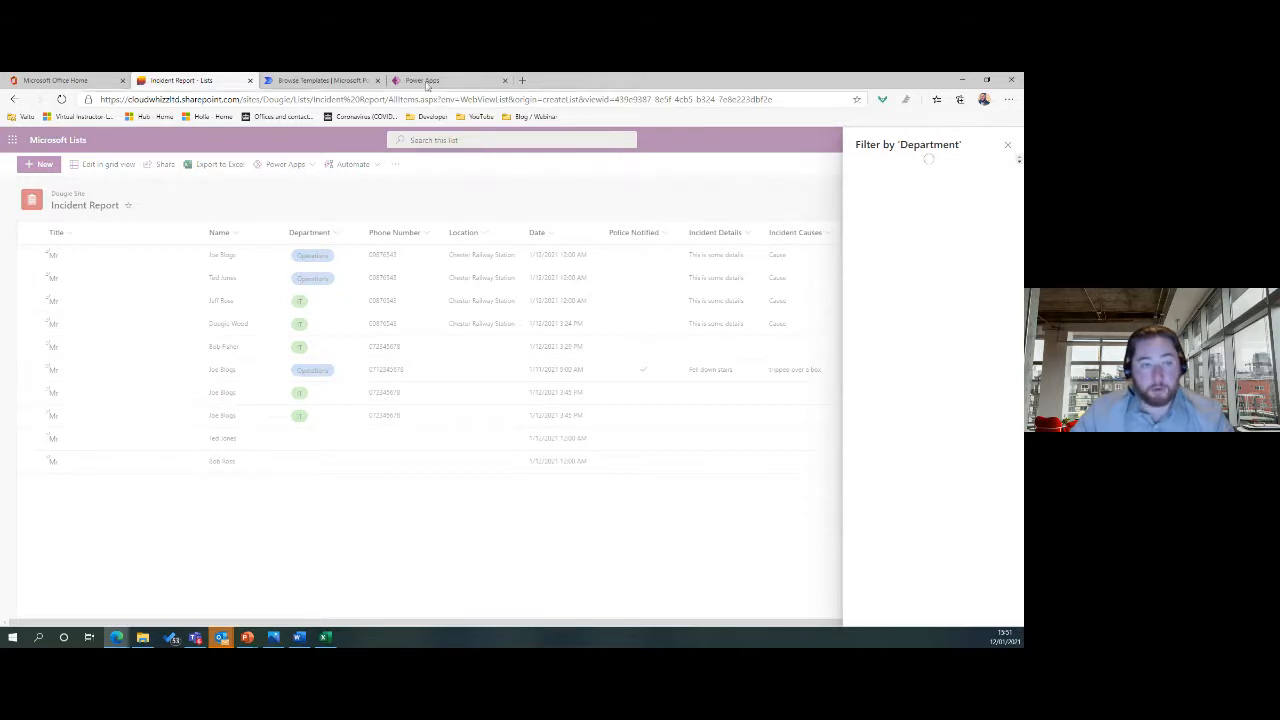
left_click(1005, 148)
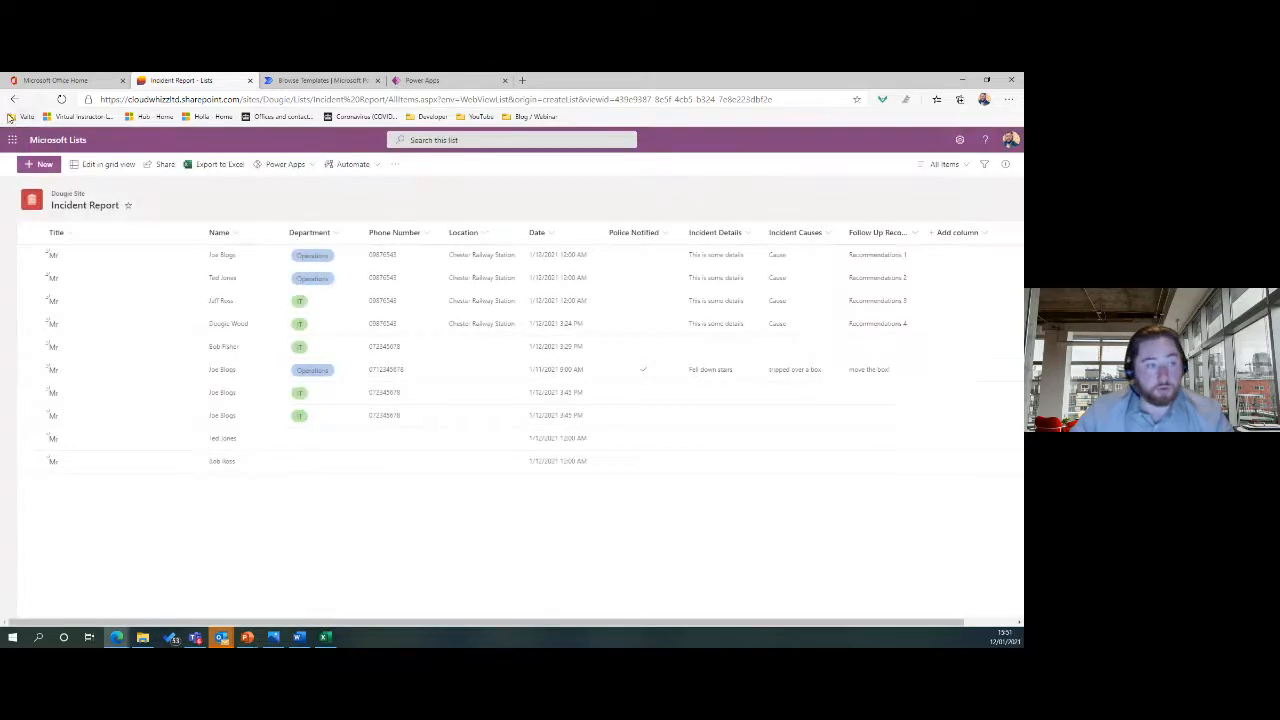
left_click(61, 99)
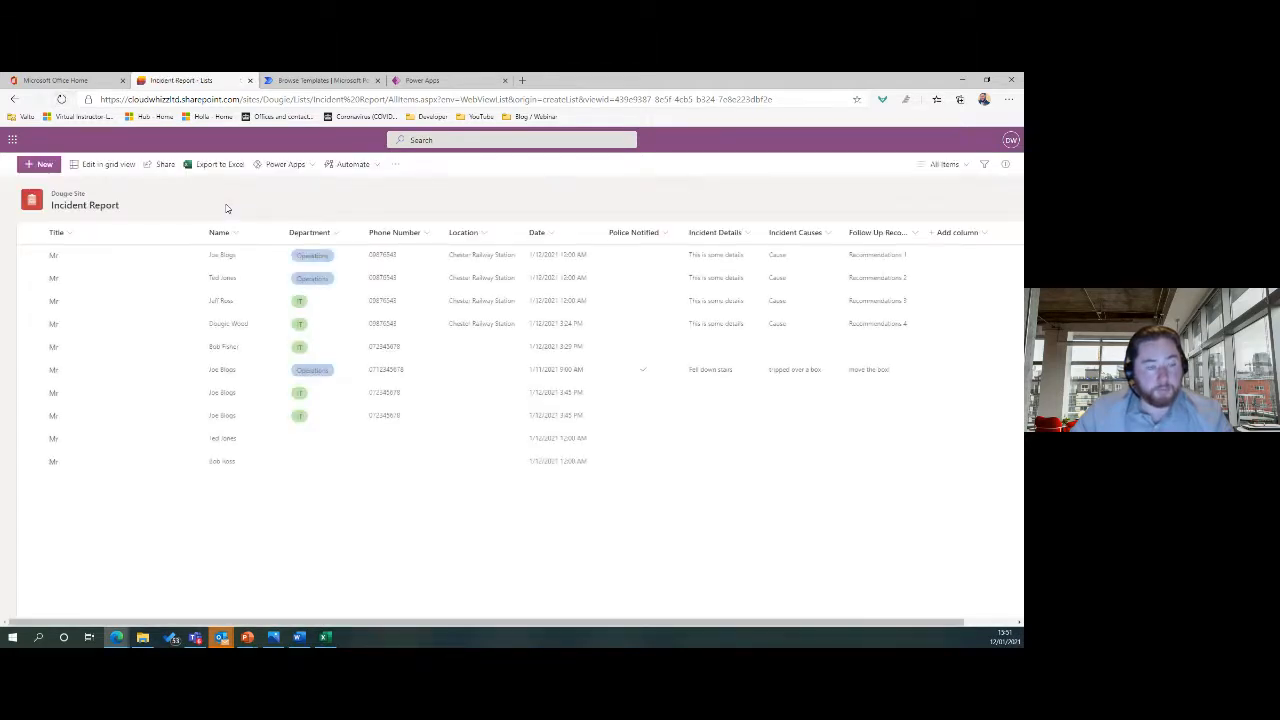
left_click(335, 240)
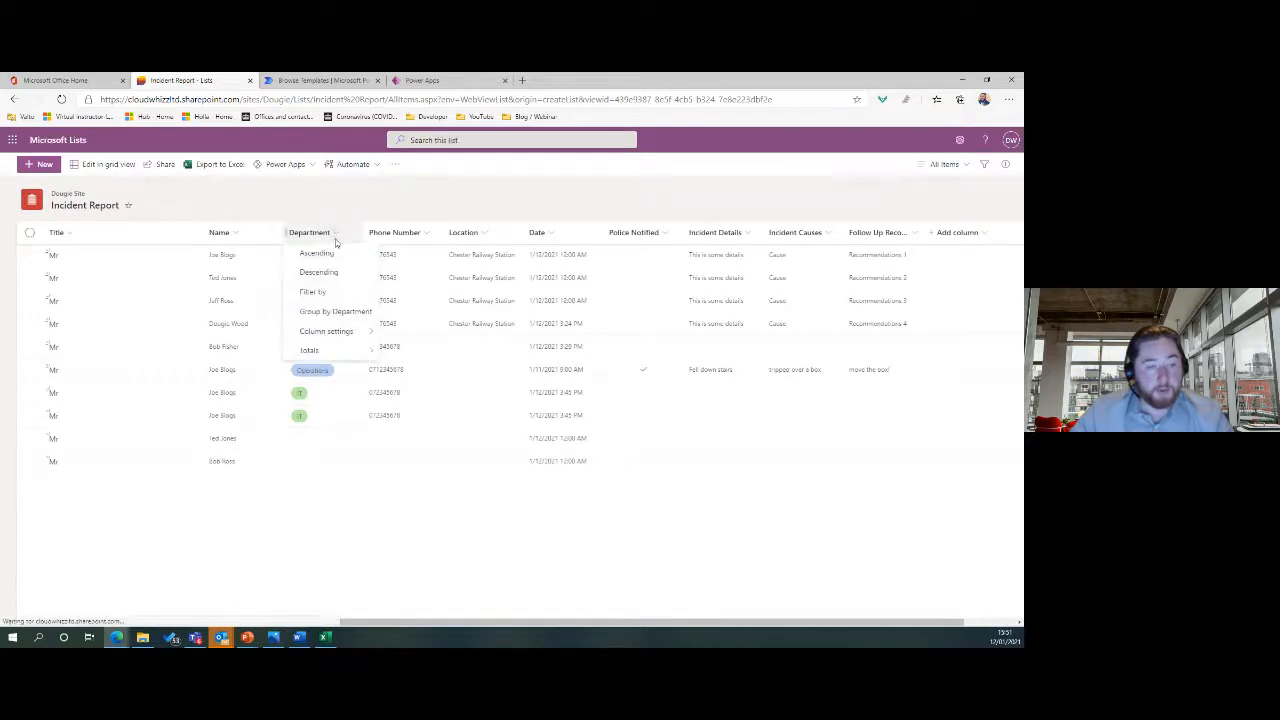
left_click(330, 292)
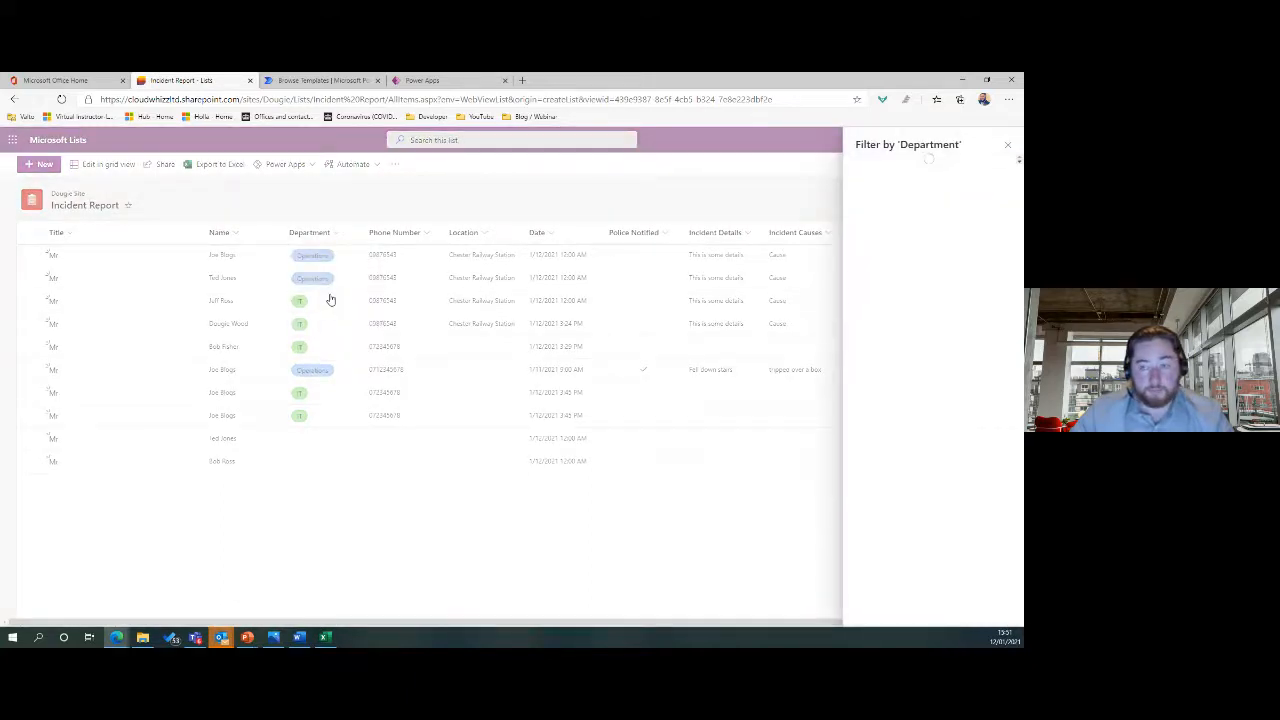
left_click(885, 205)
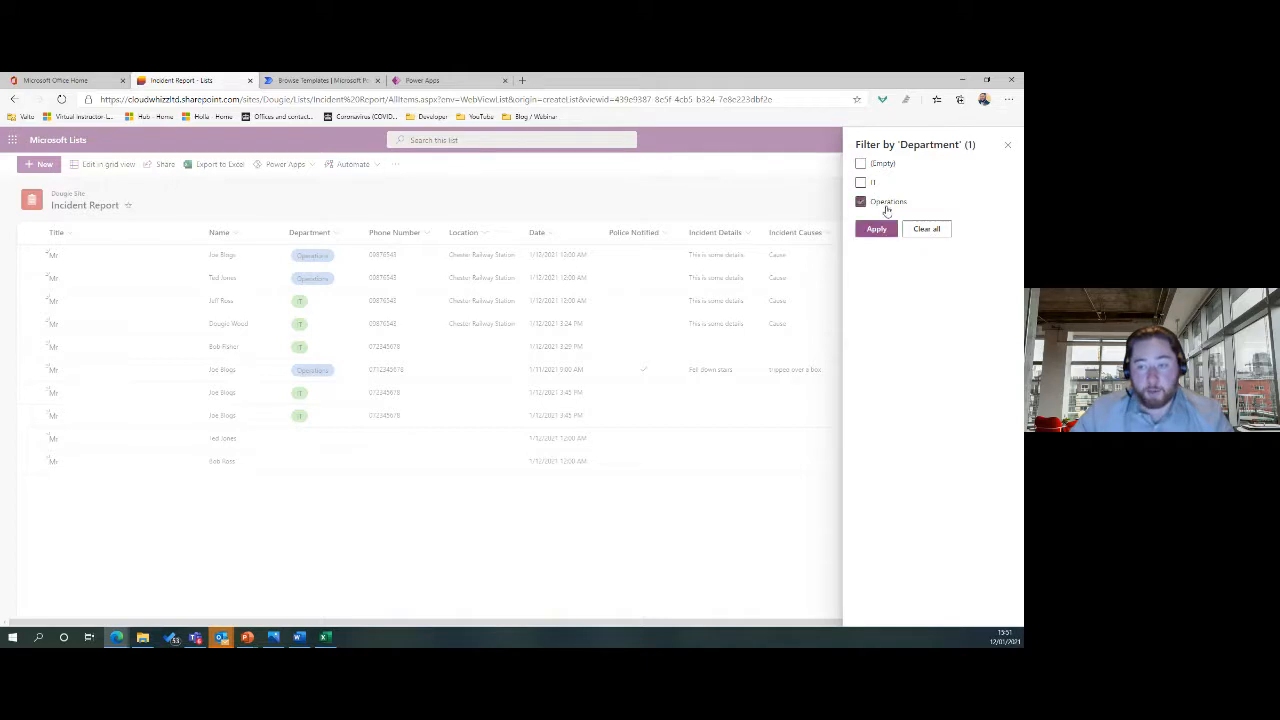
left_click(878, 230)
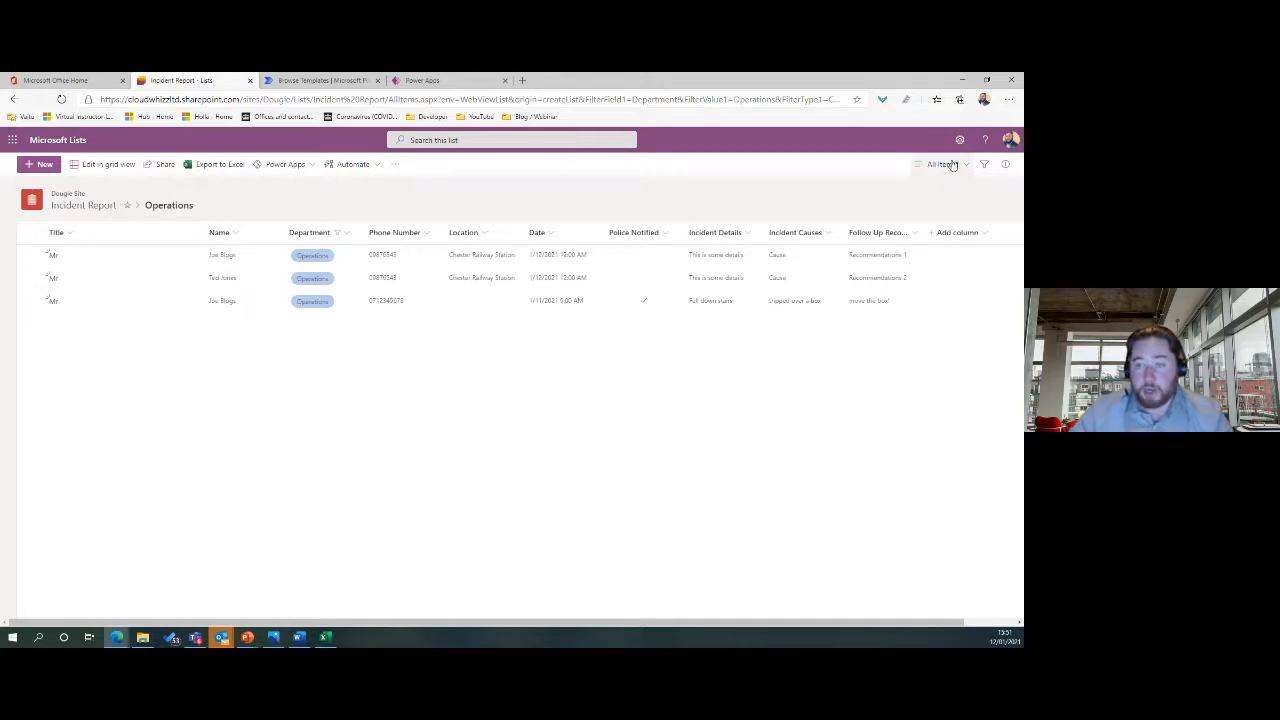
Save the filtered list as a public view named 'Operations'.
left_click(954, 166)
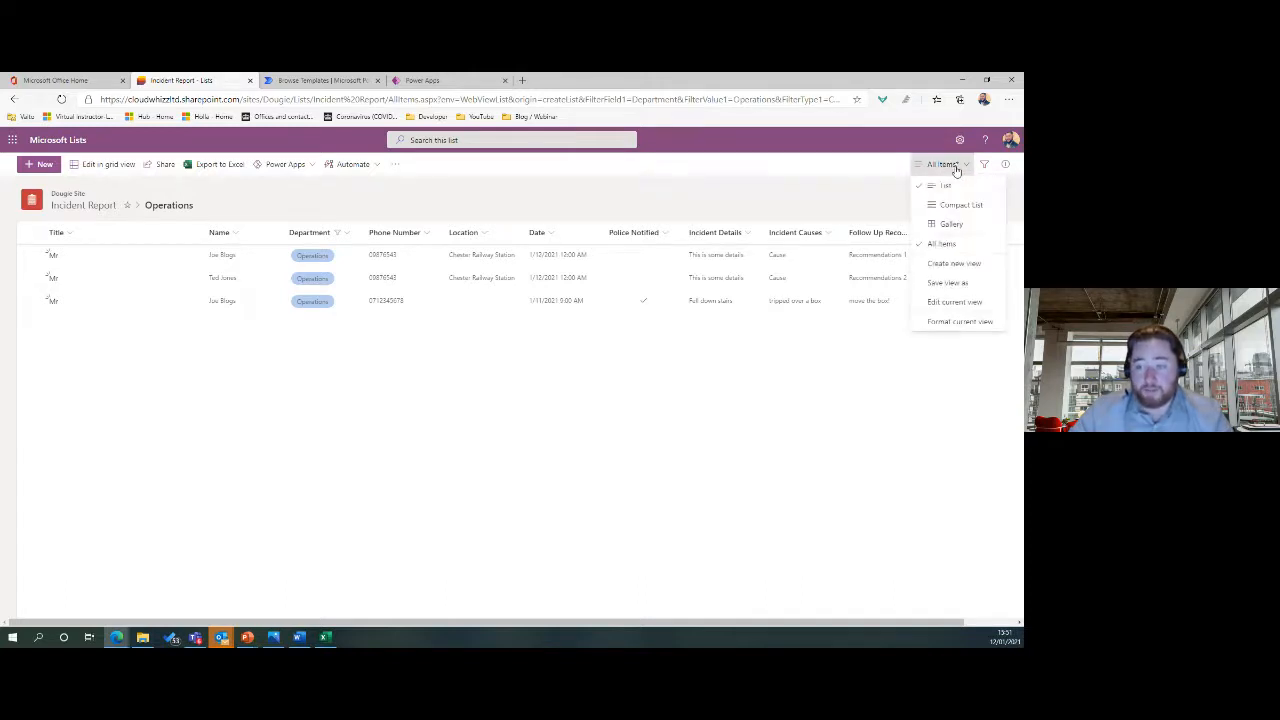
left_click(954, 284)
type("Ope")
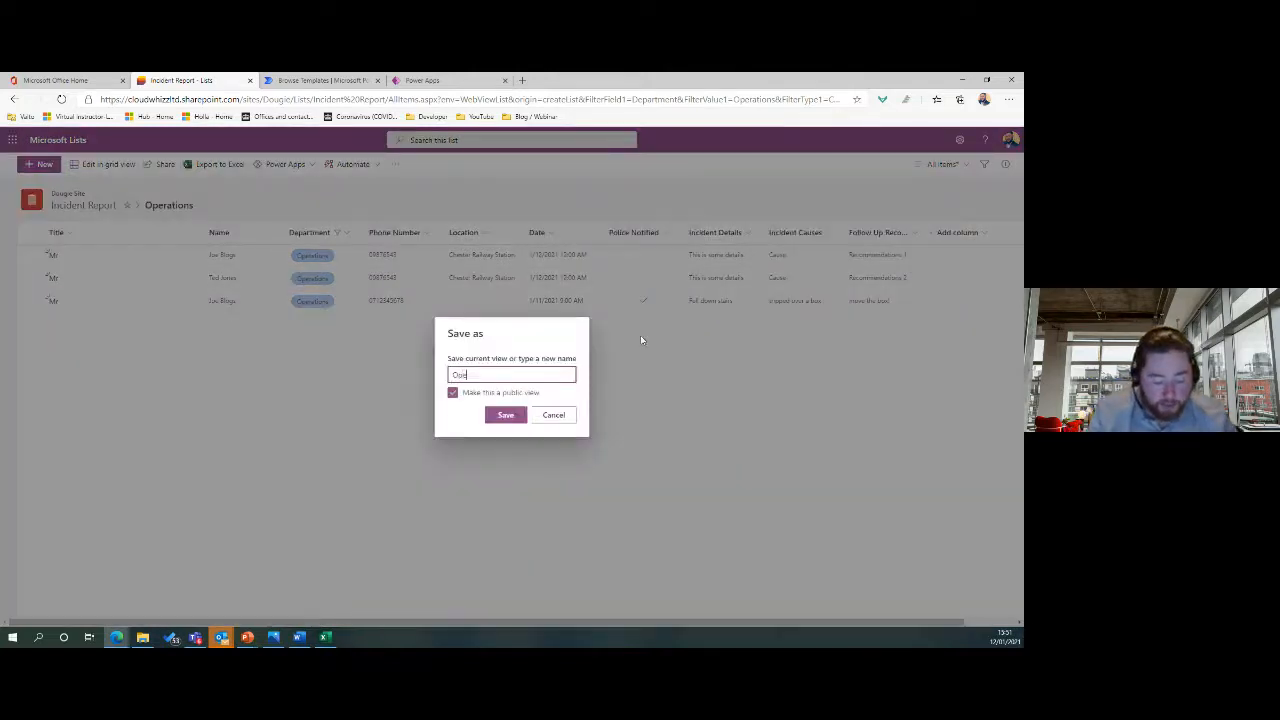
type("rations")
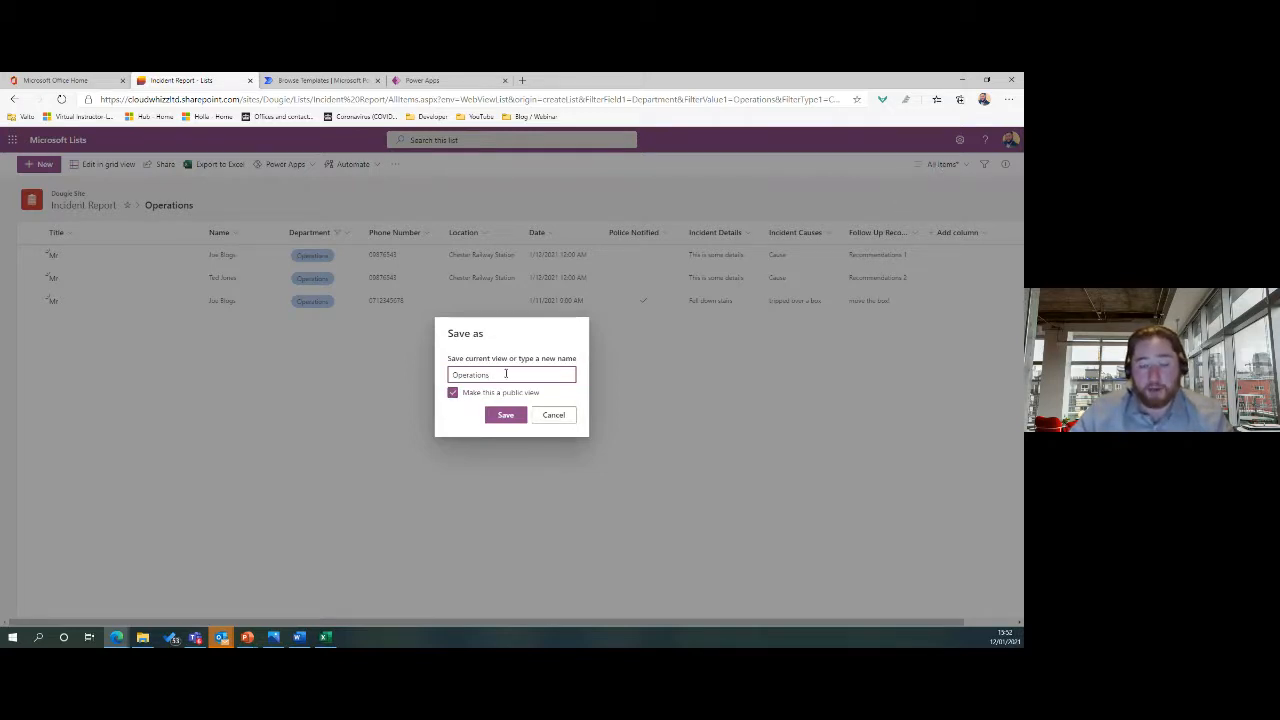
left_click(452, 394)
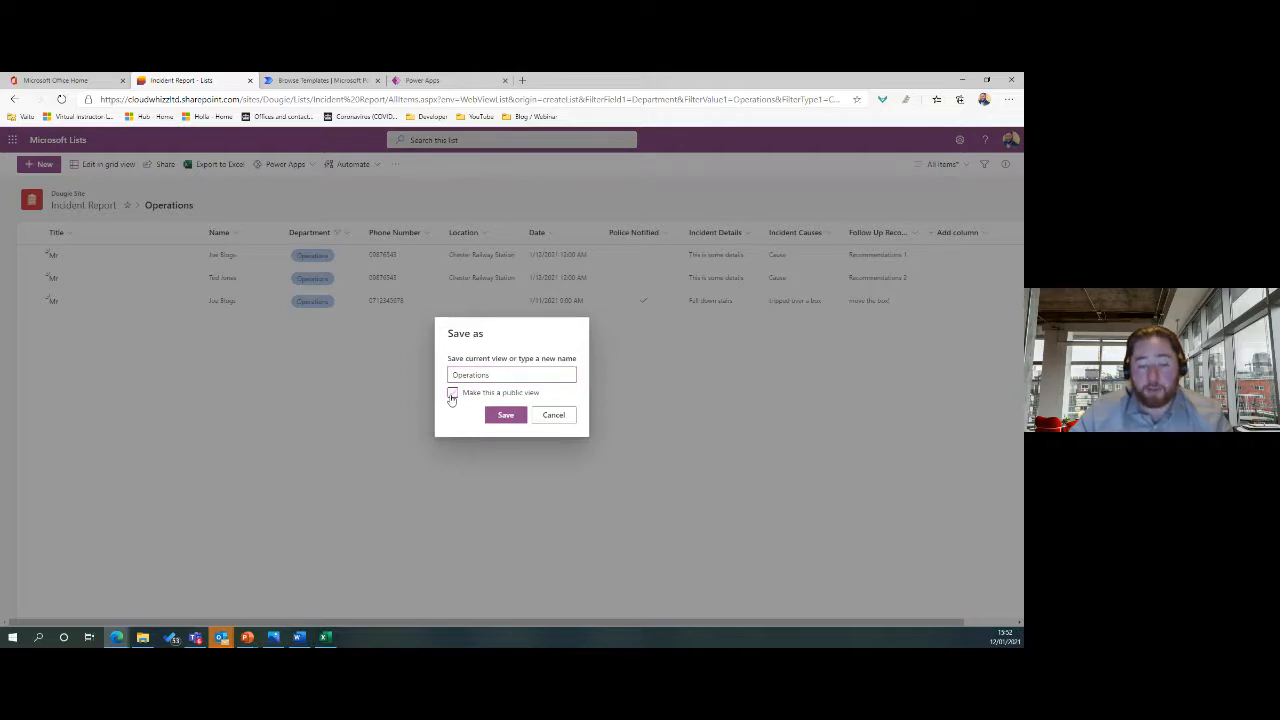
left_click(452, 394)
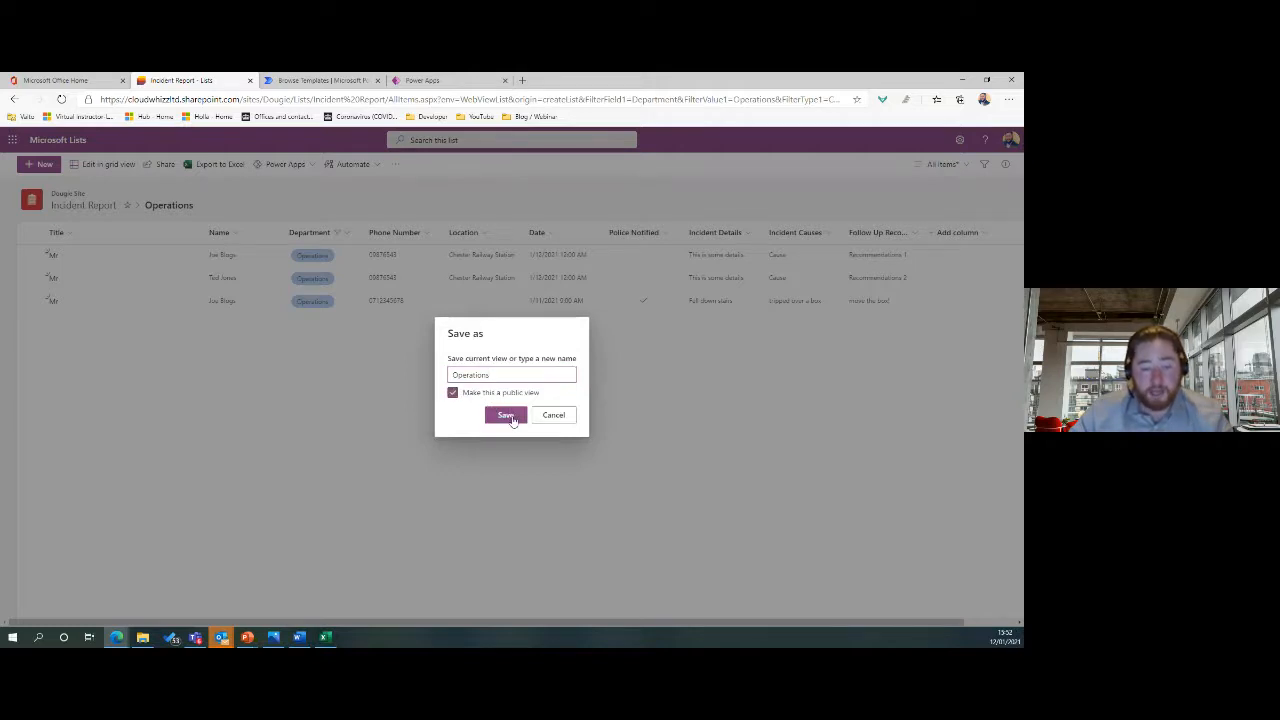
left_click(508, 416)
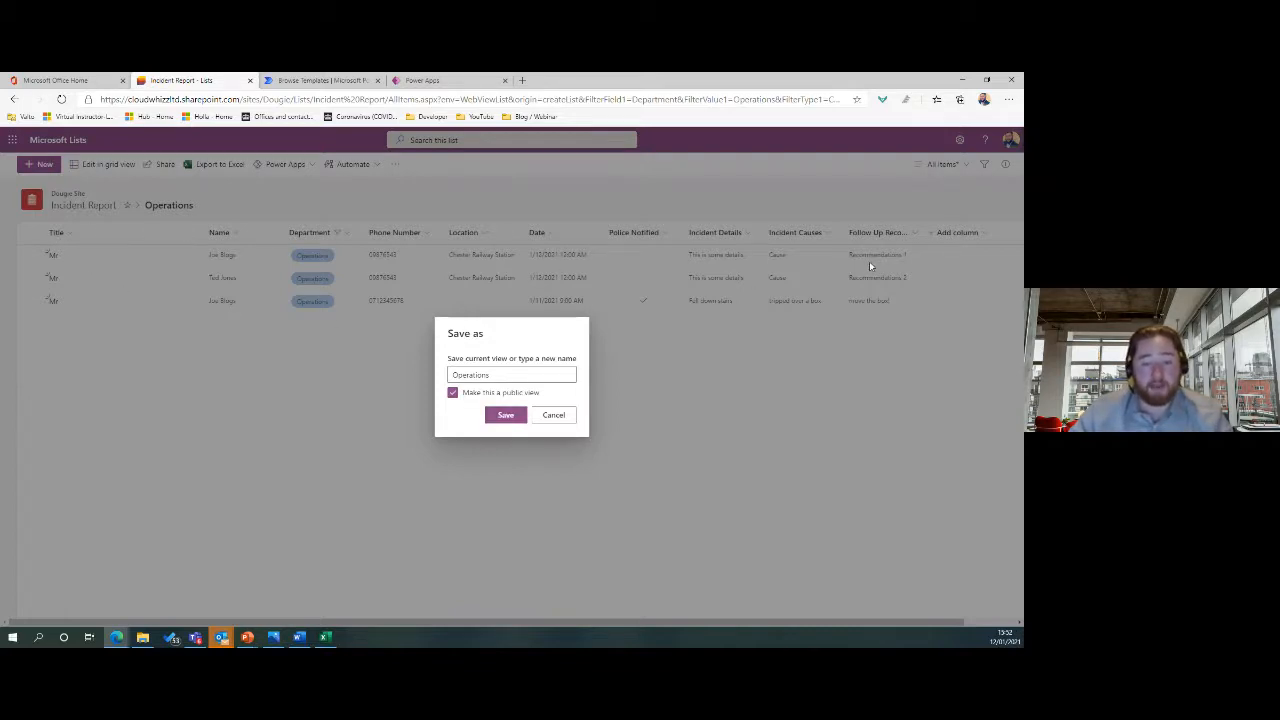
left_click(506, 416)
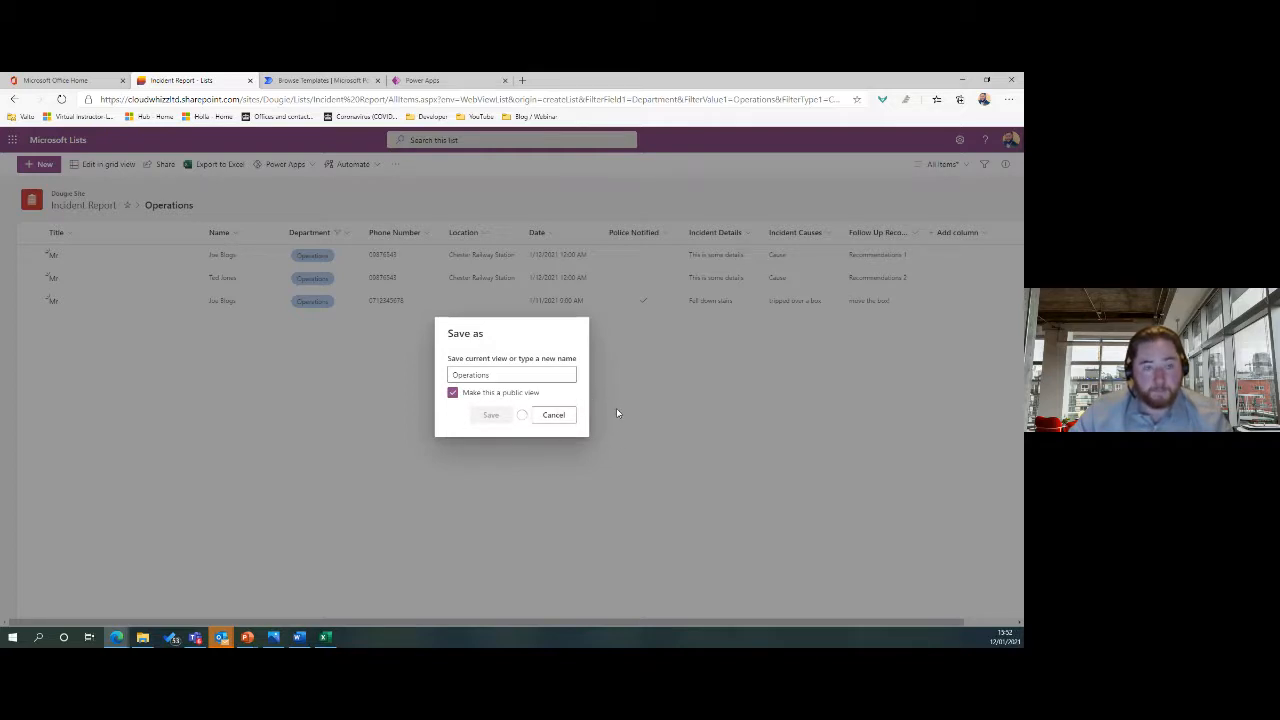
Reload the Incident Report list page showing the filtered Operations entries.
left_click(61, 100)
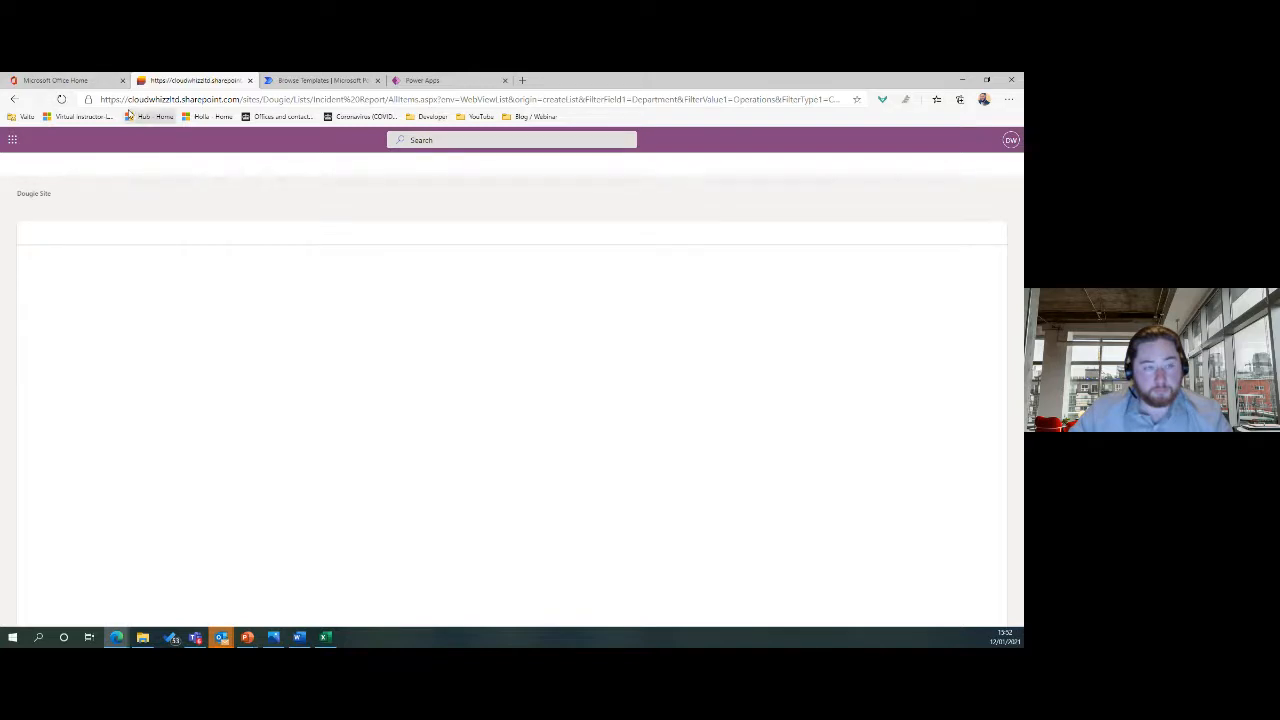
left_click(62, 100)
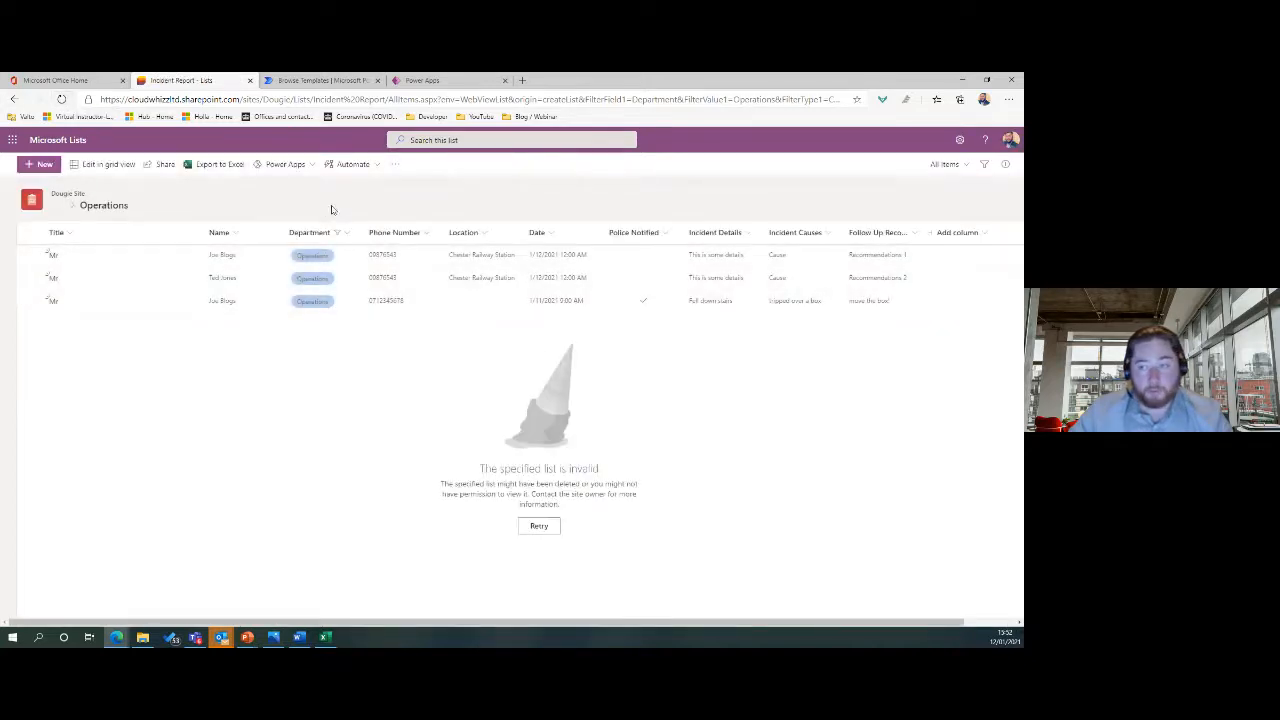
left_click(962, 166)
left_click(846, 190)
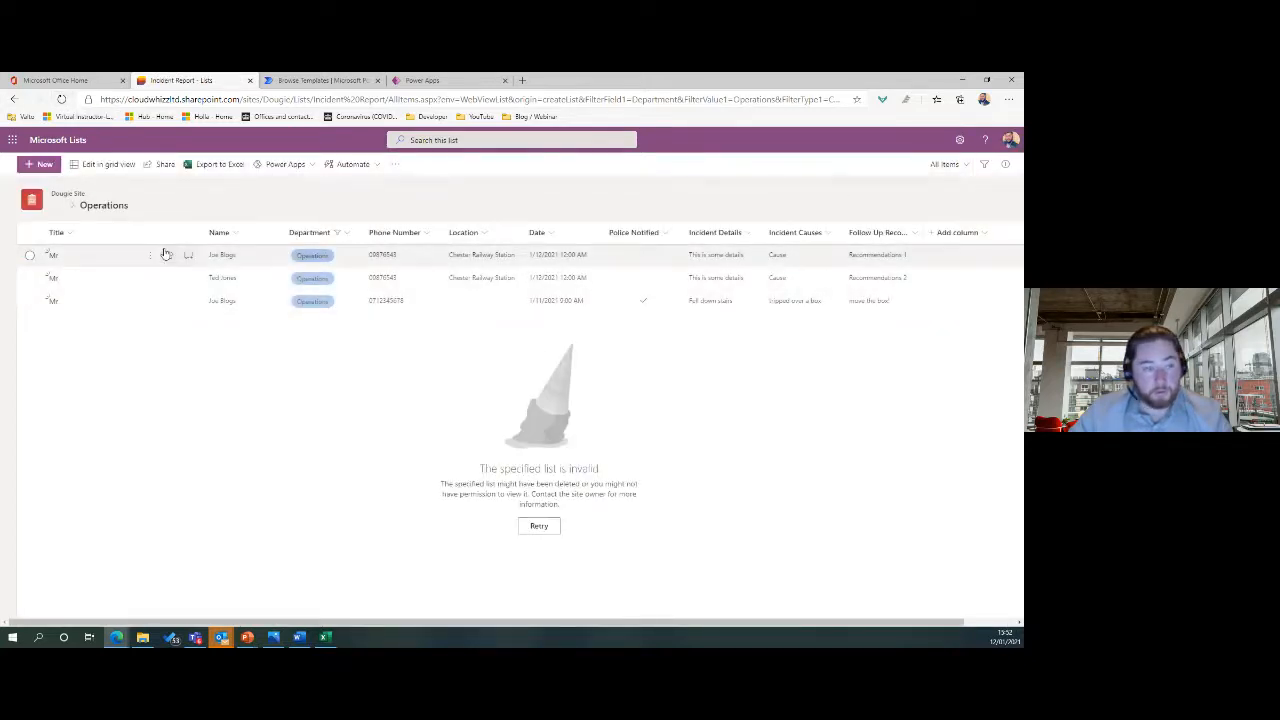
left_click(62, 99)
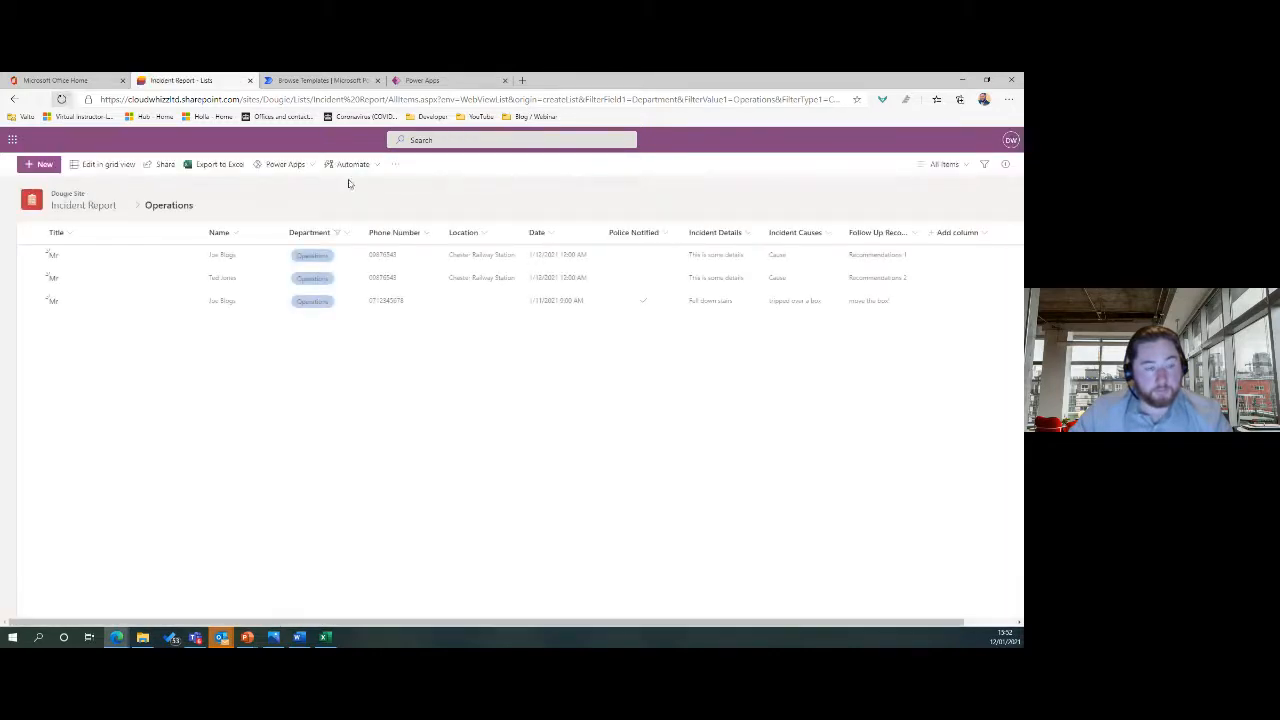
Save the current filtered view again under the name 'Operations'.
left_click(960, 167)
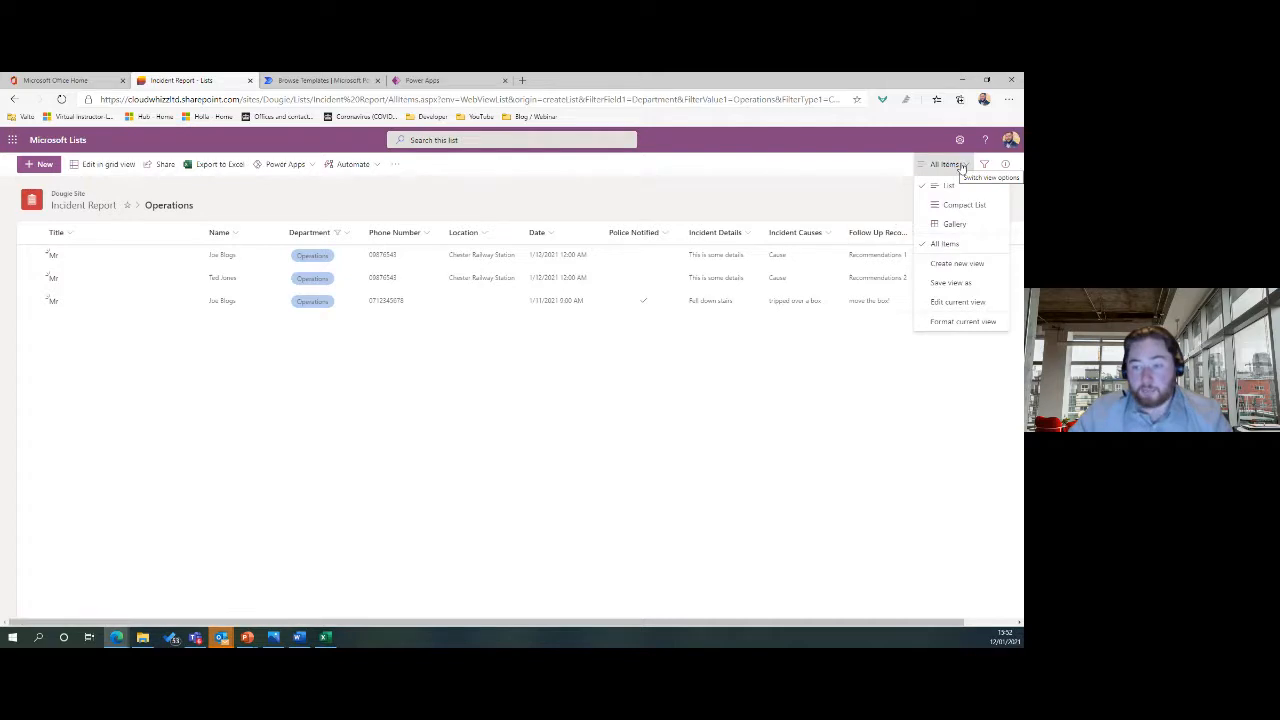
left_click(975, 288)
type("Ope")
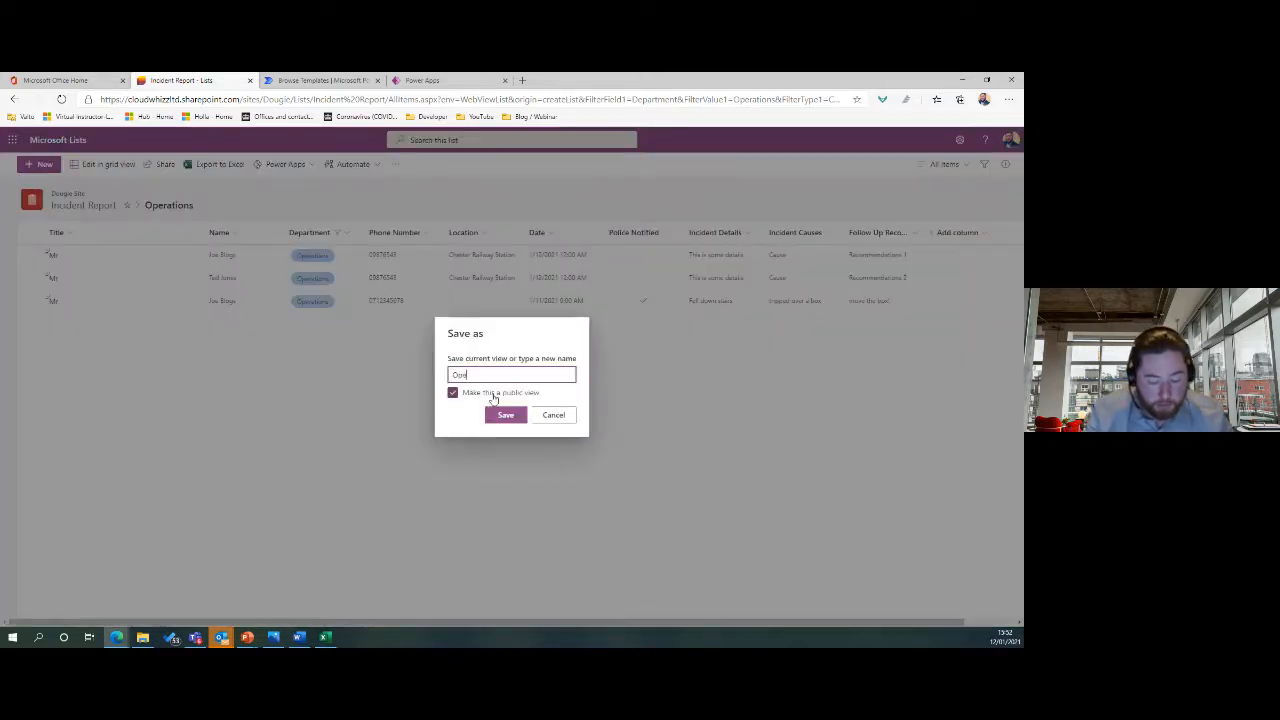
type("rations")
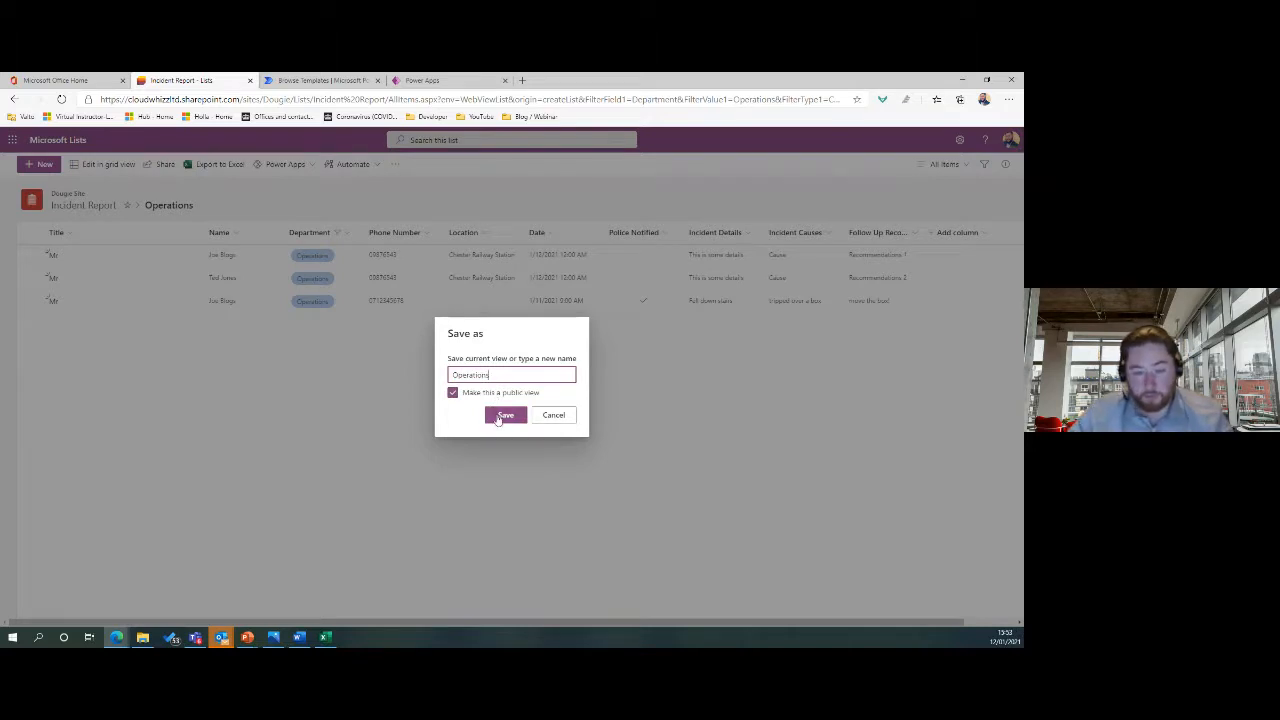
left_click(498, 416)
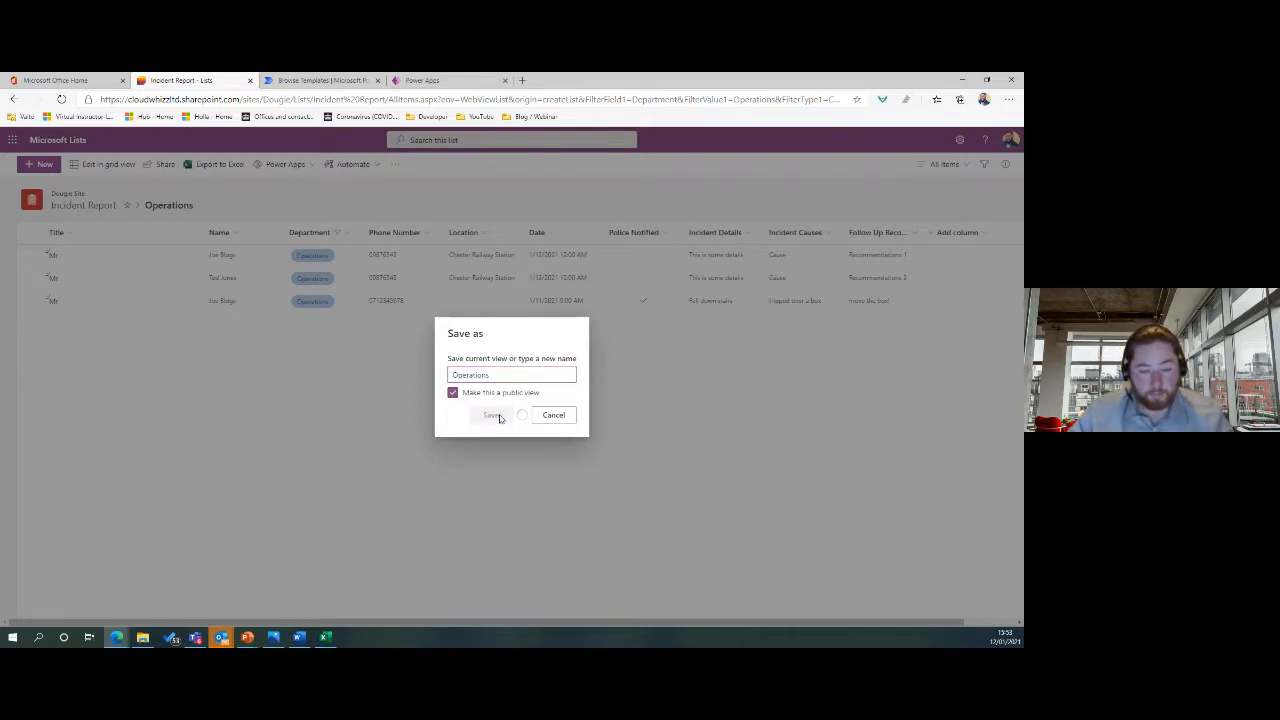
left_click(554, 415)
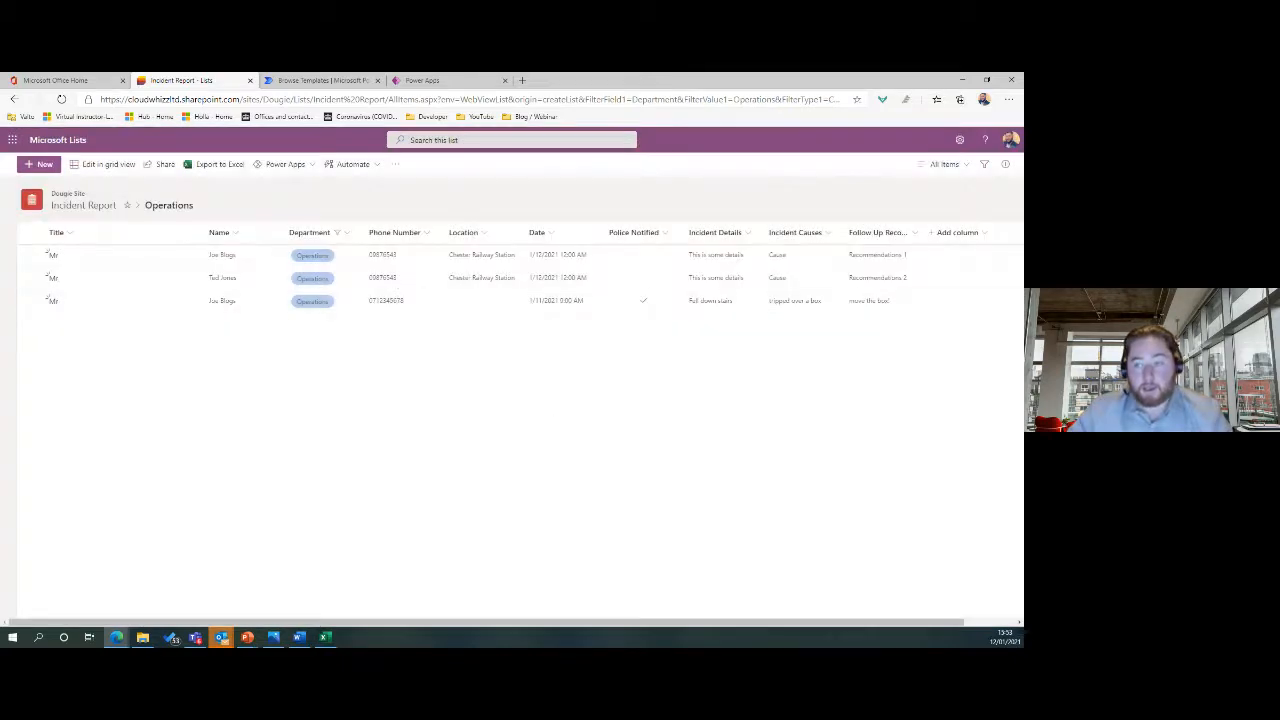
Check the list of views, leaving the view options menu open.
left_click(948, 165)
left_click(639, 194)
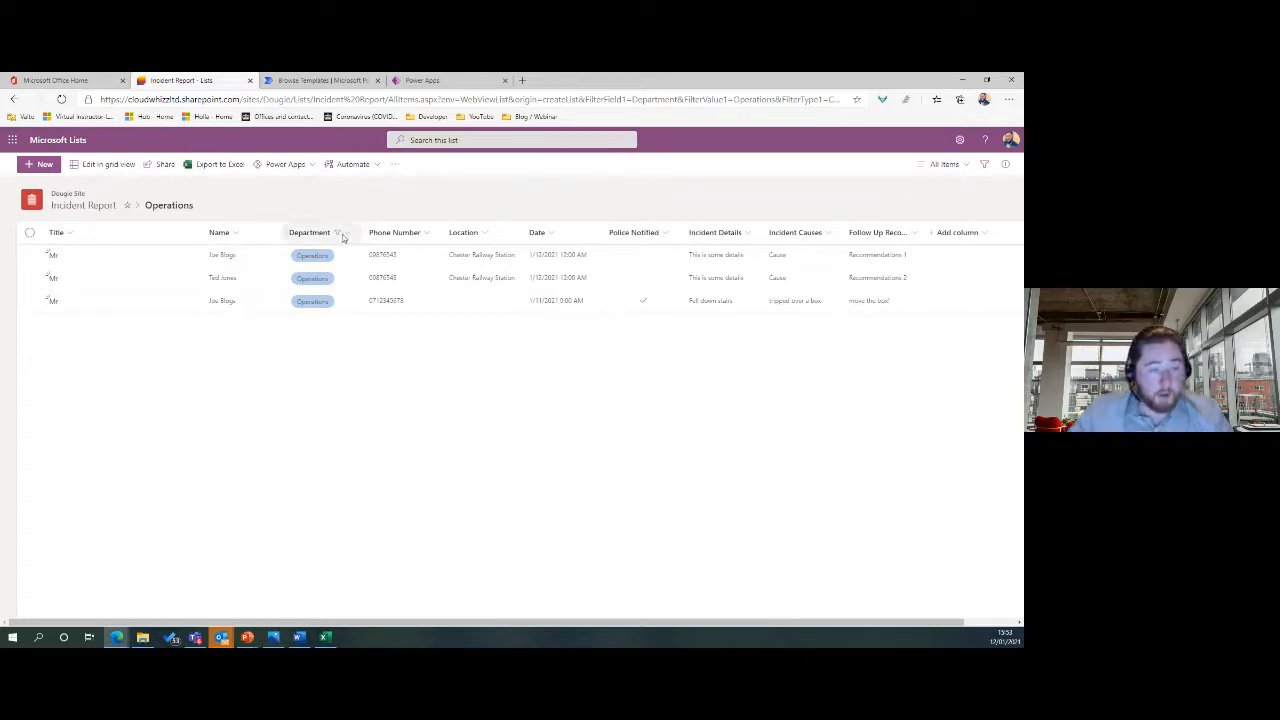
left_click(940, 164)
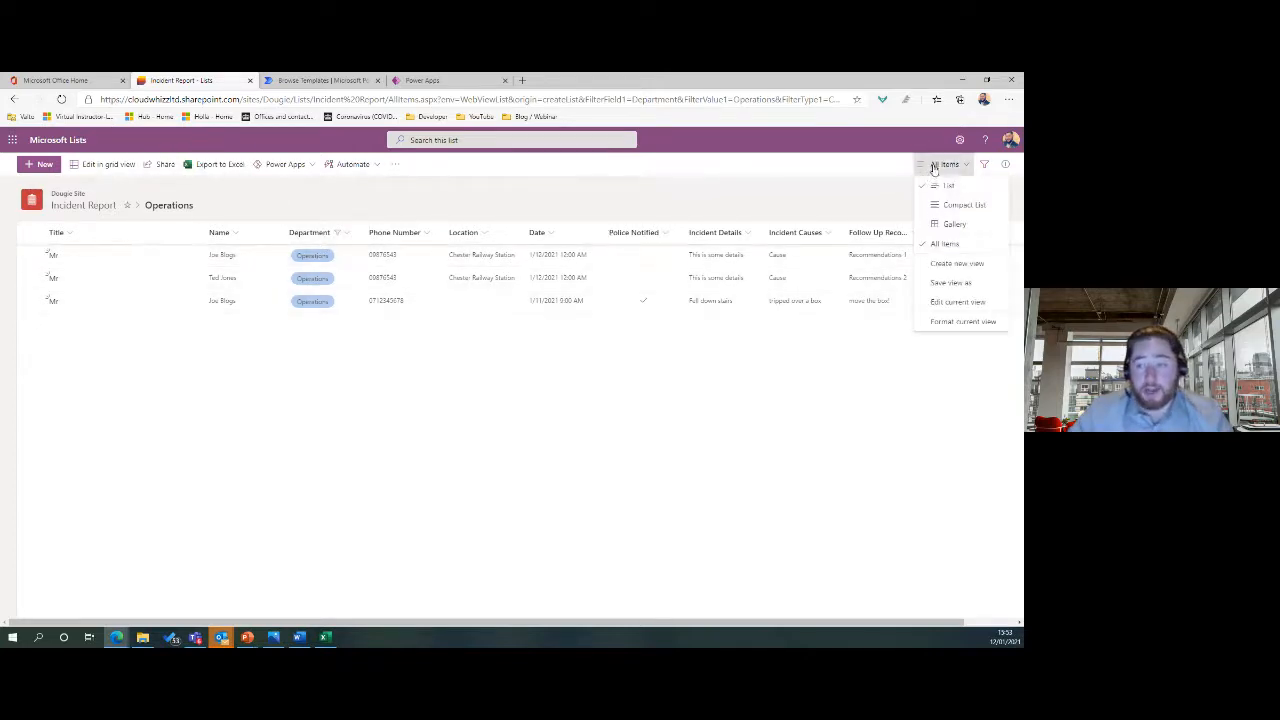
left_click(616, 435)
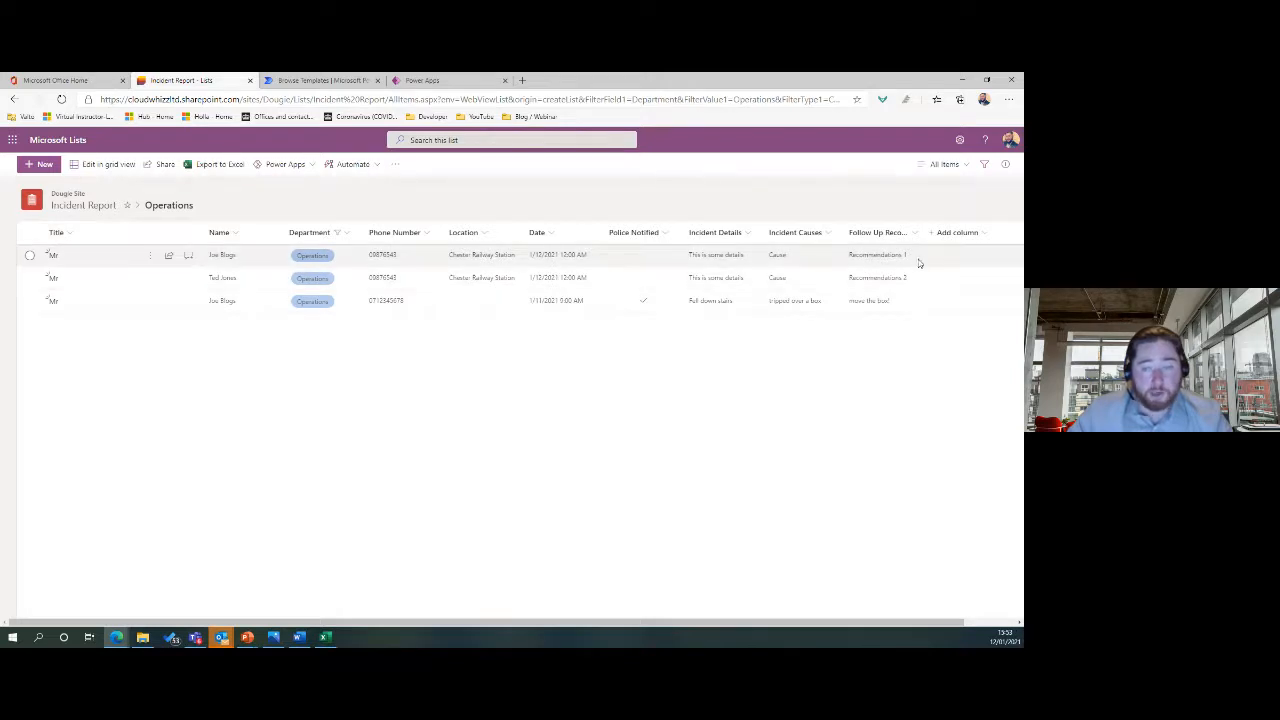
left_click(966, 166)
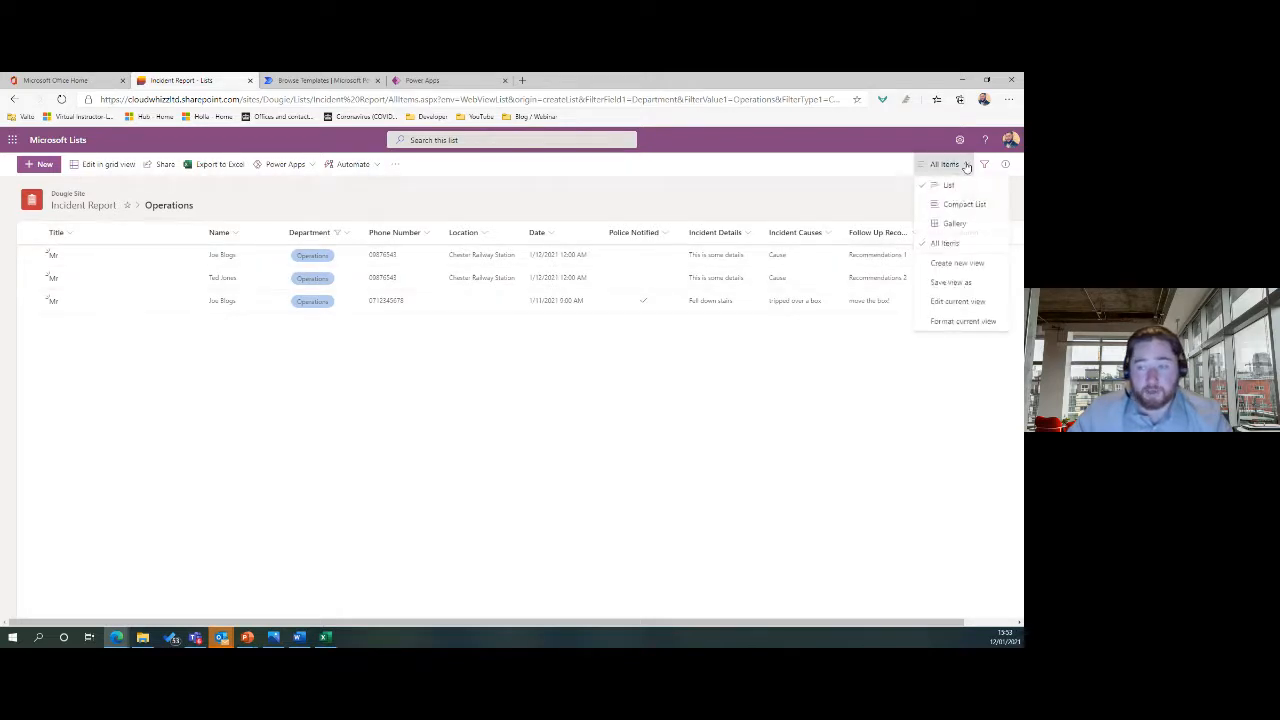
Hide Phone Number, Location, Police Notified, Incident Details and Follow Up Recommendations in Edit View.
left_click(968, 302)
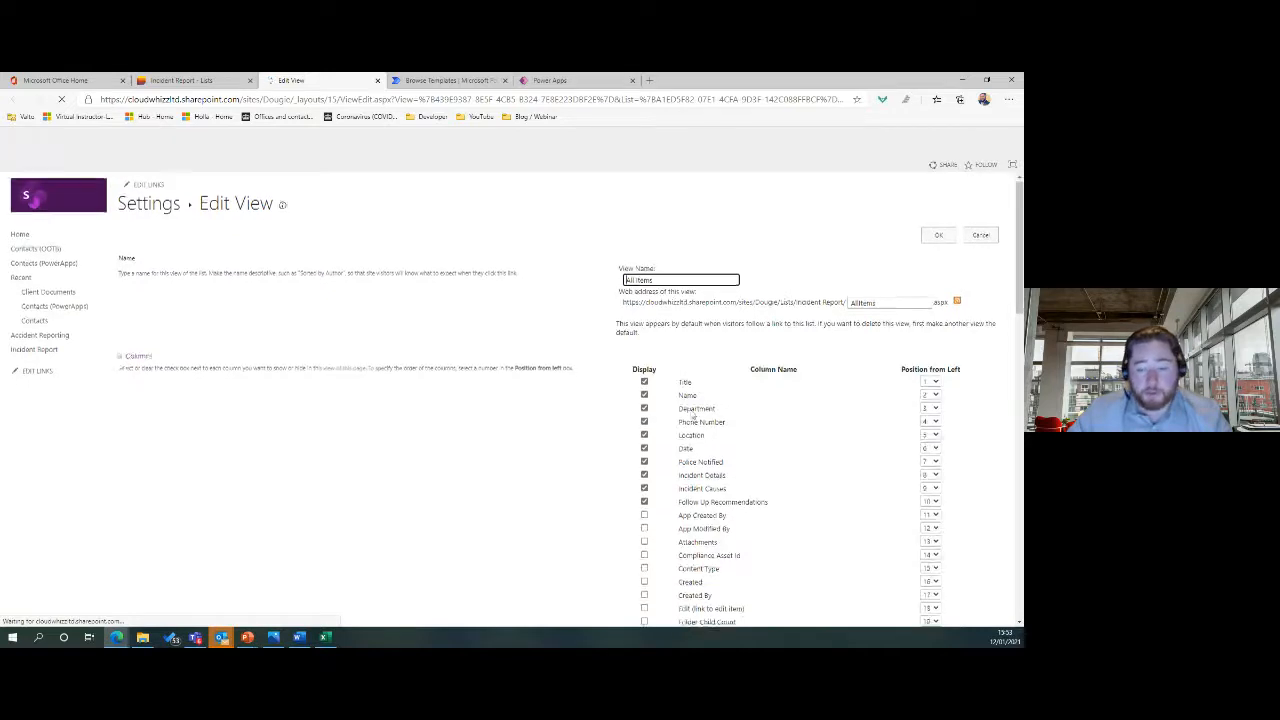
scroll(717, 389, "down", 2)
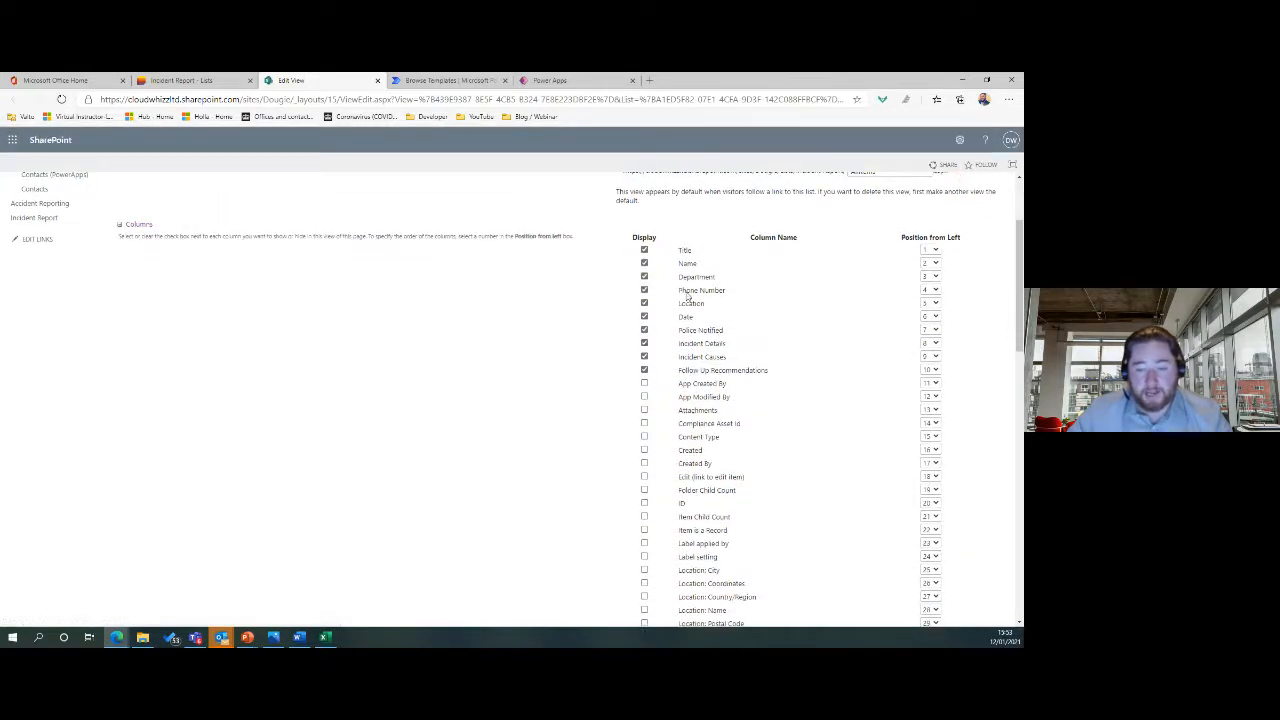
left_click(703, 332)
left_click(703, 345)
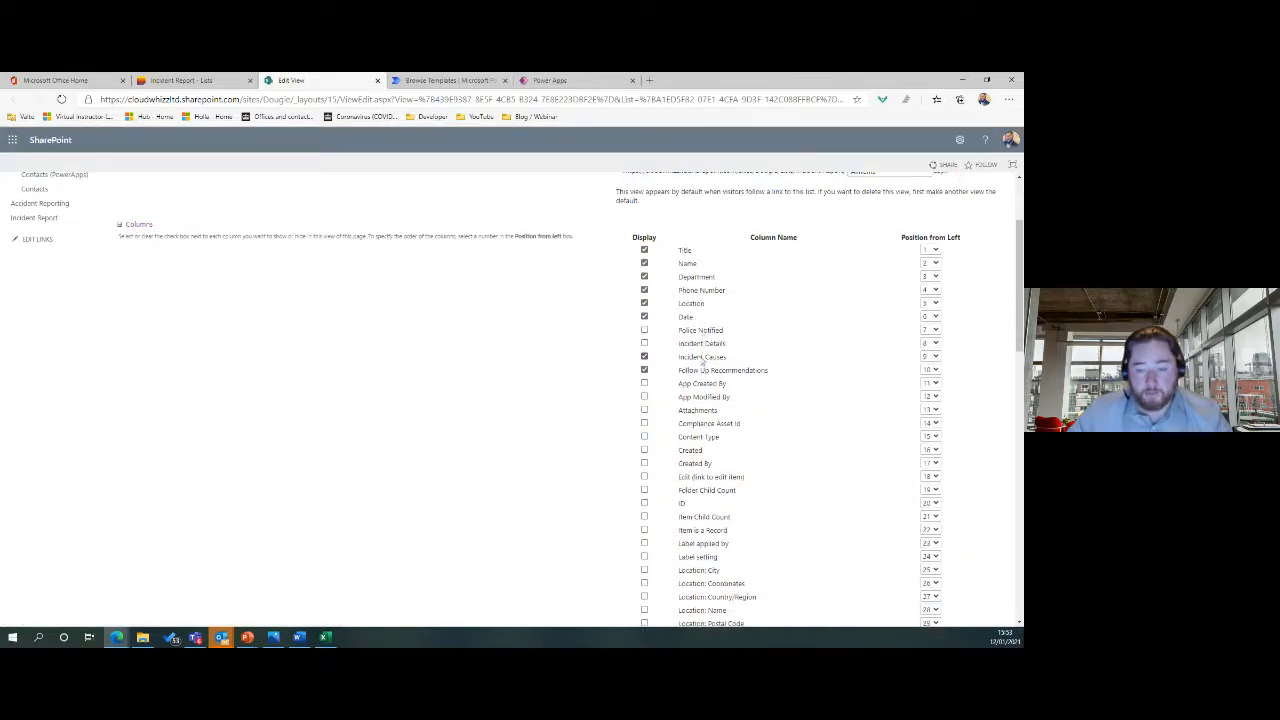
left_click(701, 376)
left_click(693, 308)
left_click(697, 294)
Add the Created and Created By columns and save the view.
scroll(778, 368, "down", 4)
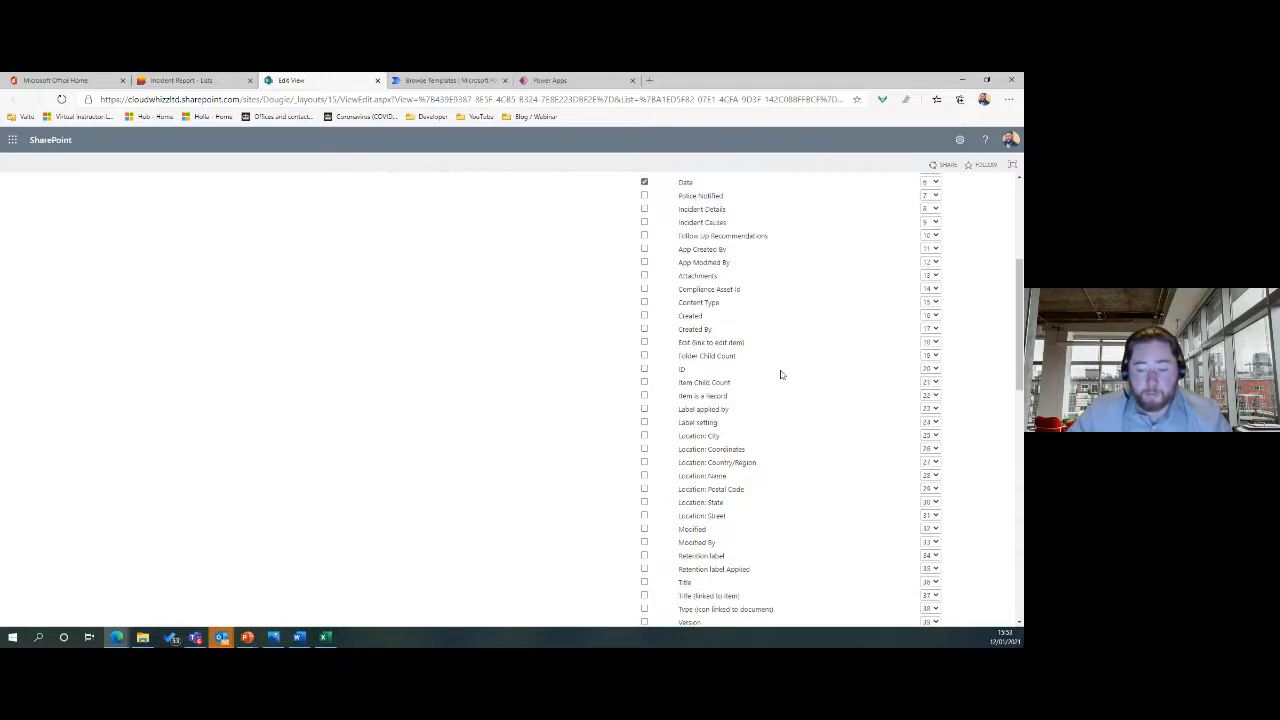
scroll(756, 402, "up", 2)
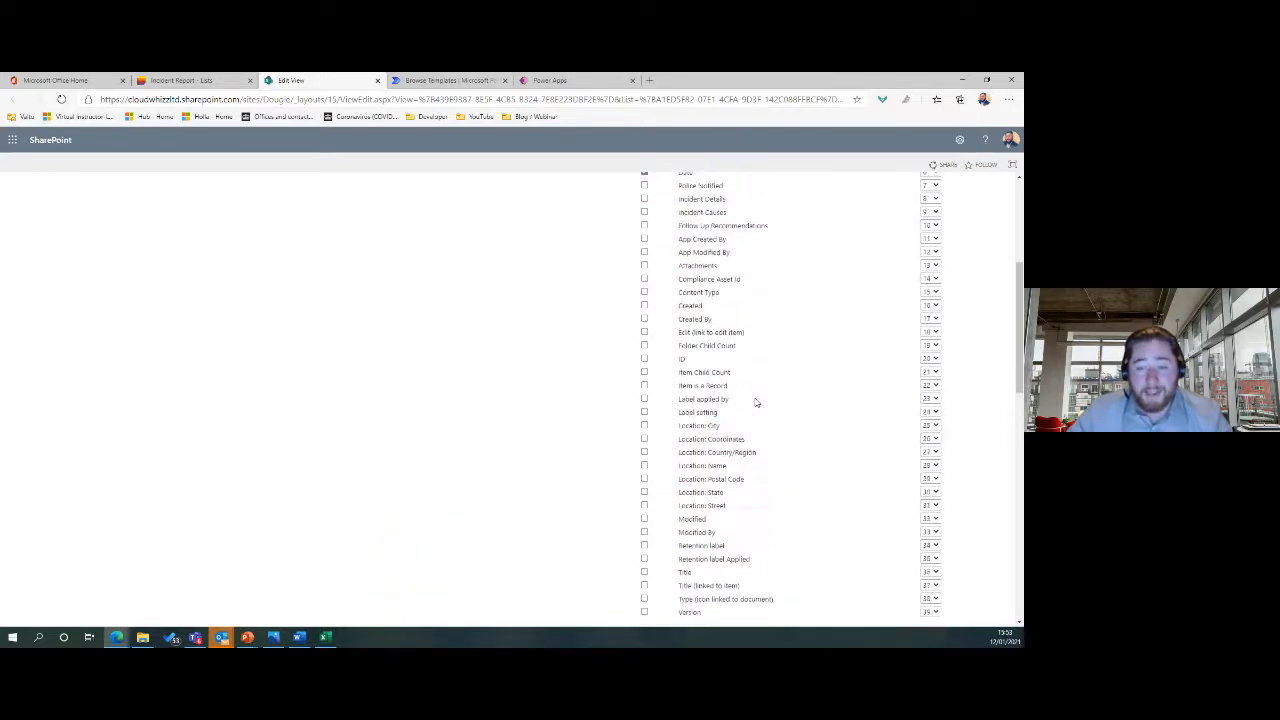
scroll(752, 393, "up", 2)
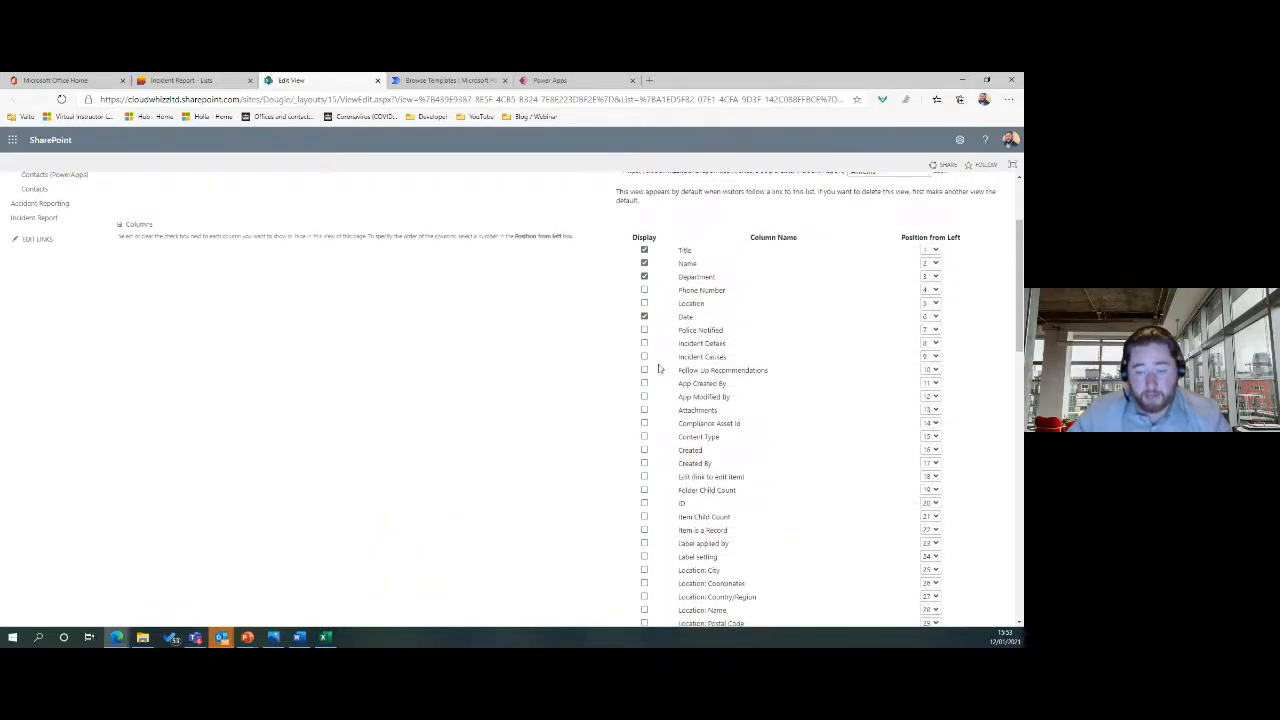
left_click(699, 453)
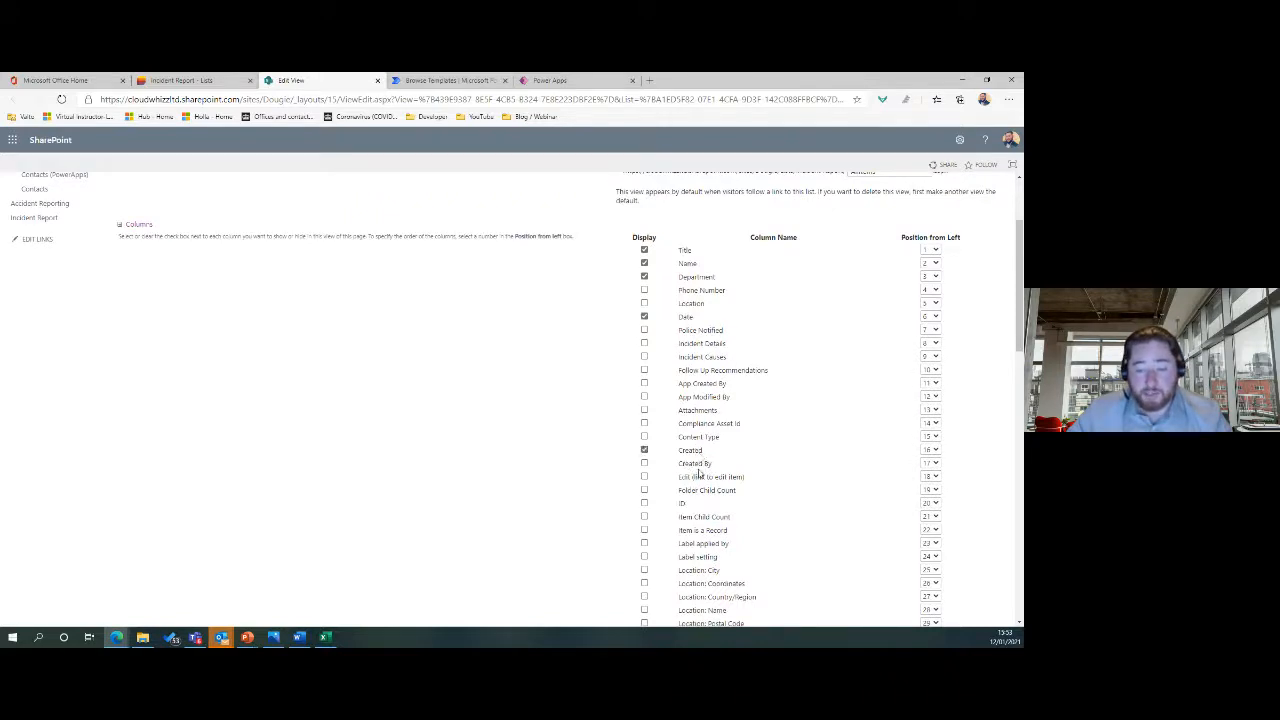
left_click(696, 465)
scroll(826, 433, "up", 3)
left_click(937, 240)
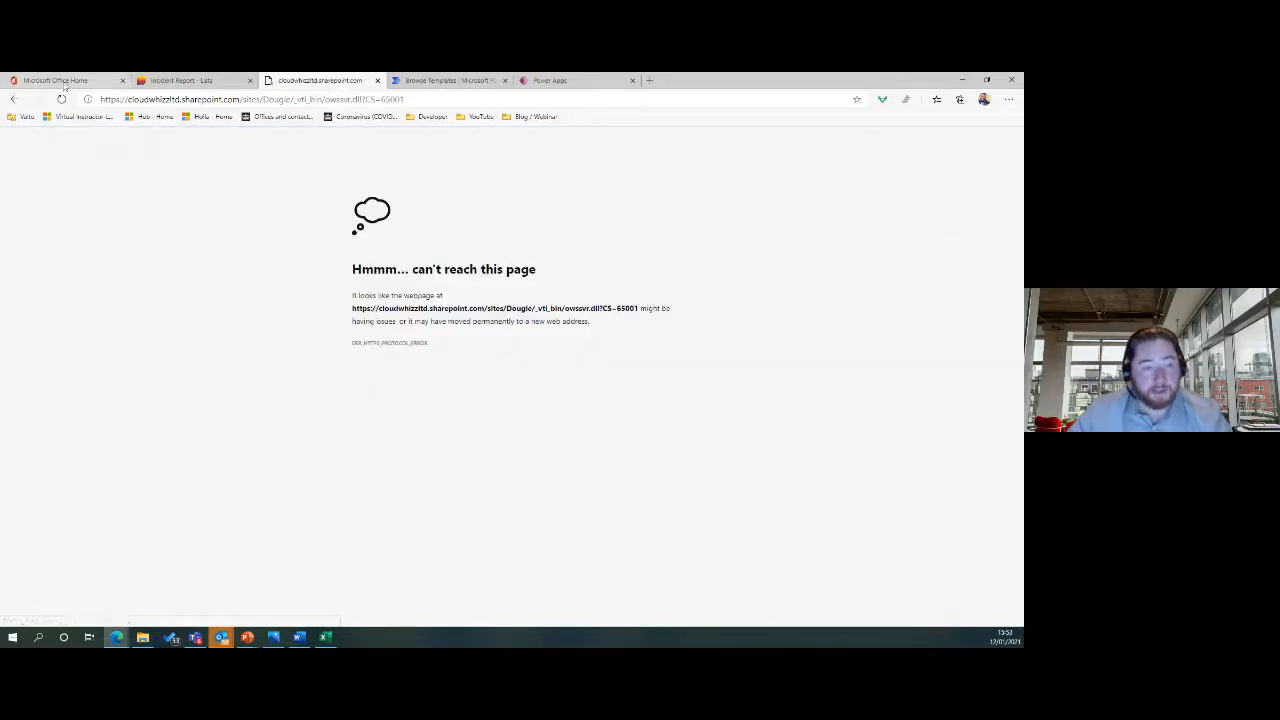
Resubmit the form and reload the Incident Report list URL.
left_click(62, 100)
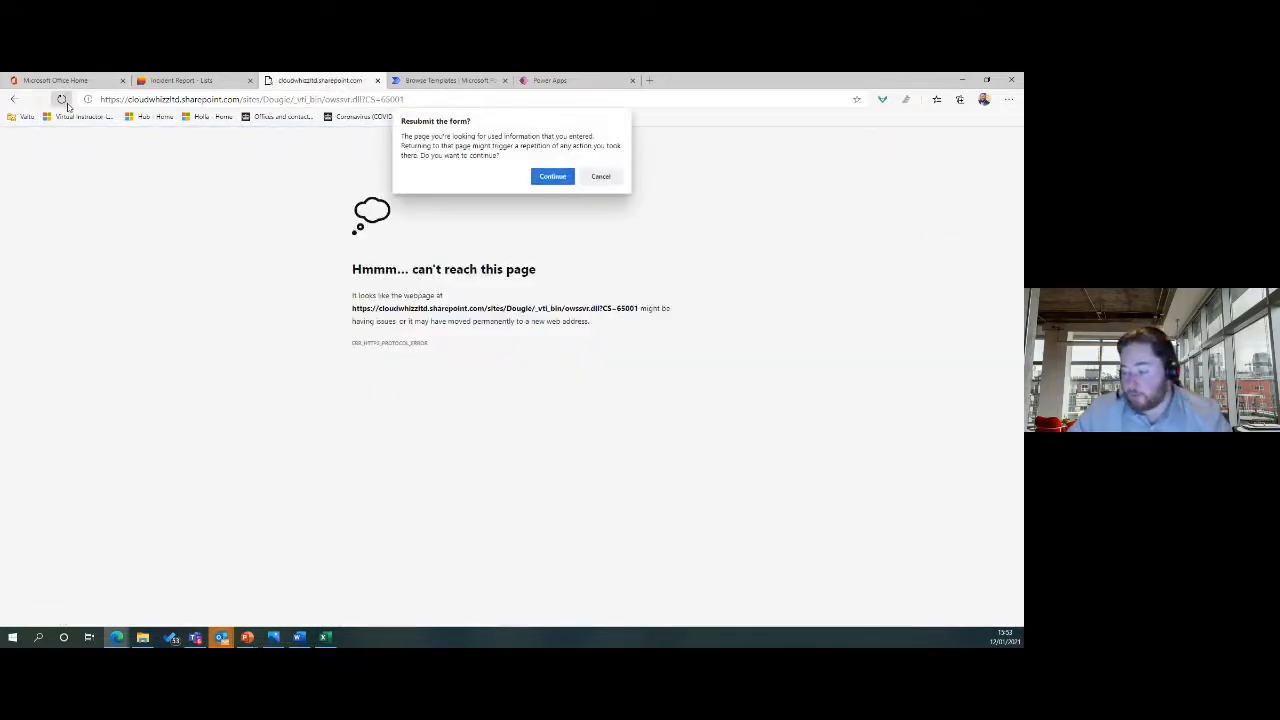
left_click(549, 175)
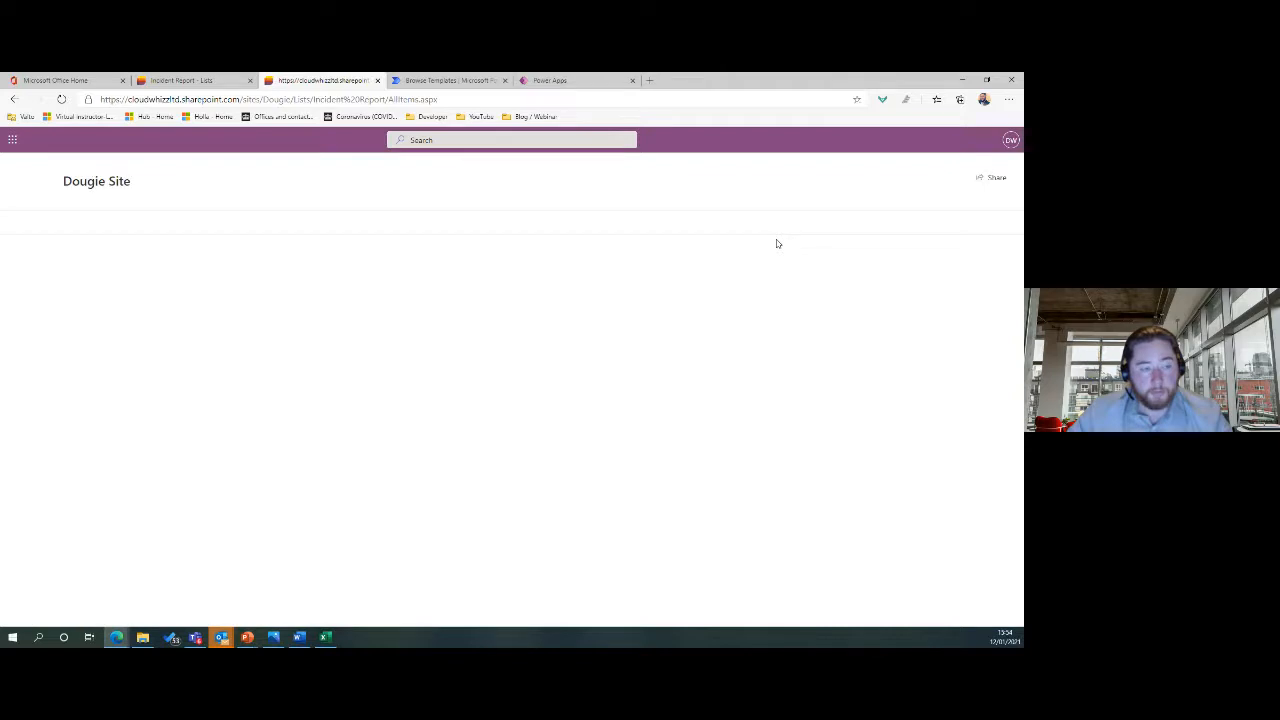
left_click(402, 101)
key("Return")
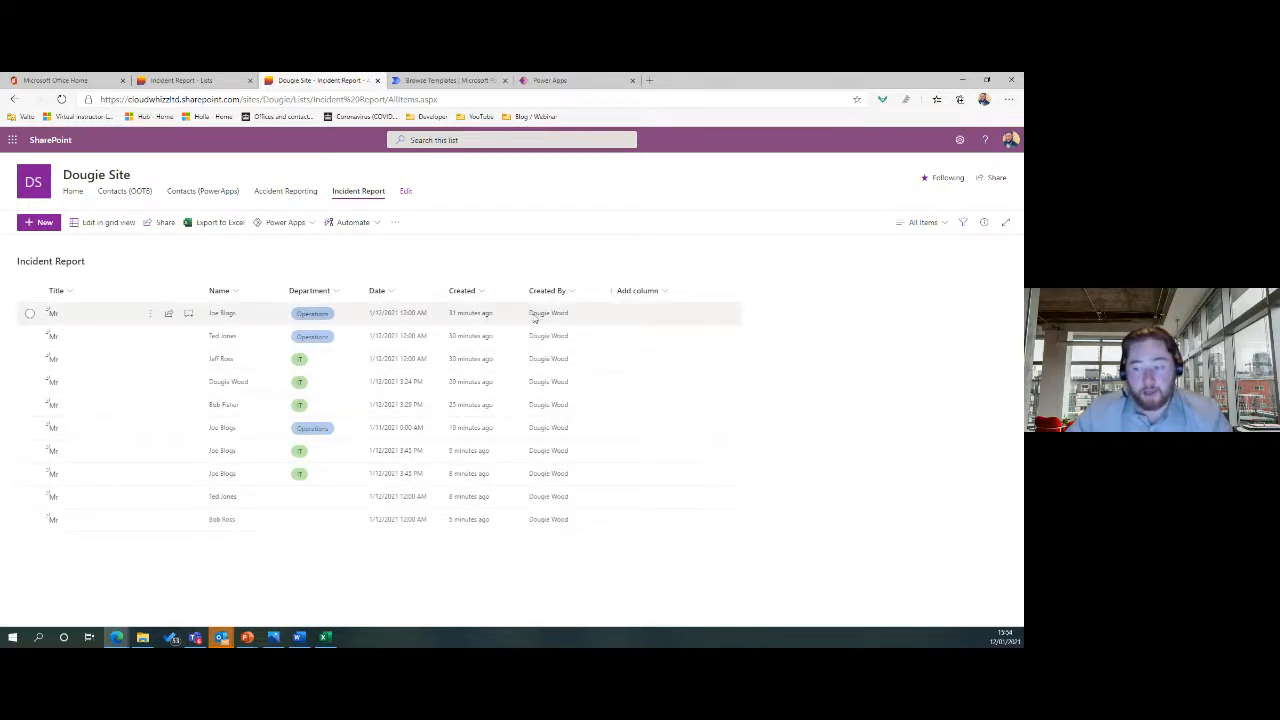
Check the Department filter panel, then return to the running PowerPoint slide show.
left_click(348, 295)
left_click(340, 350)
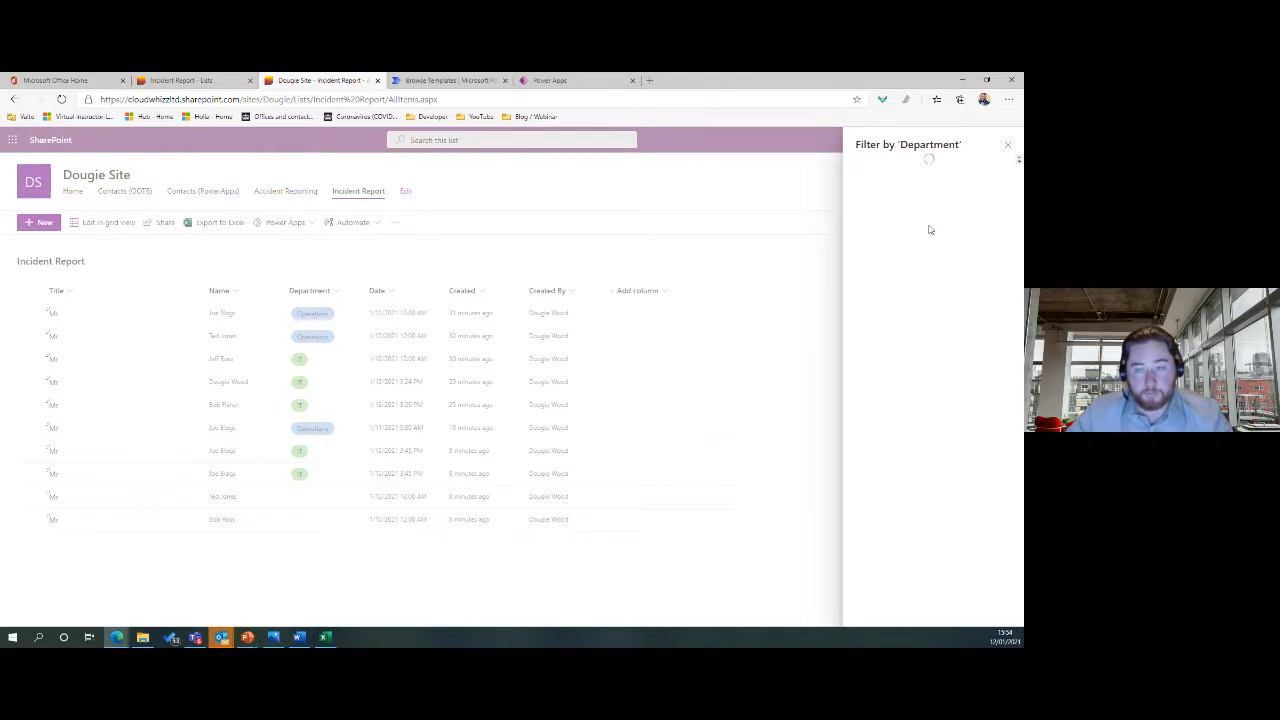
left_click(1009, 148)
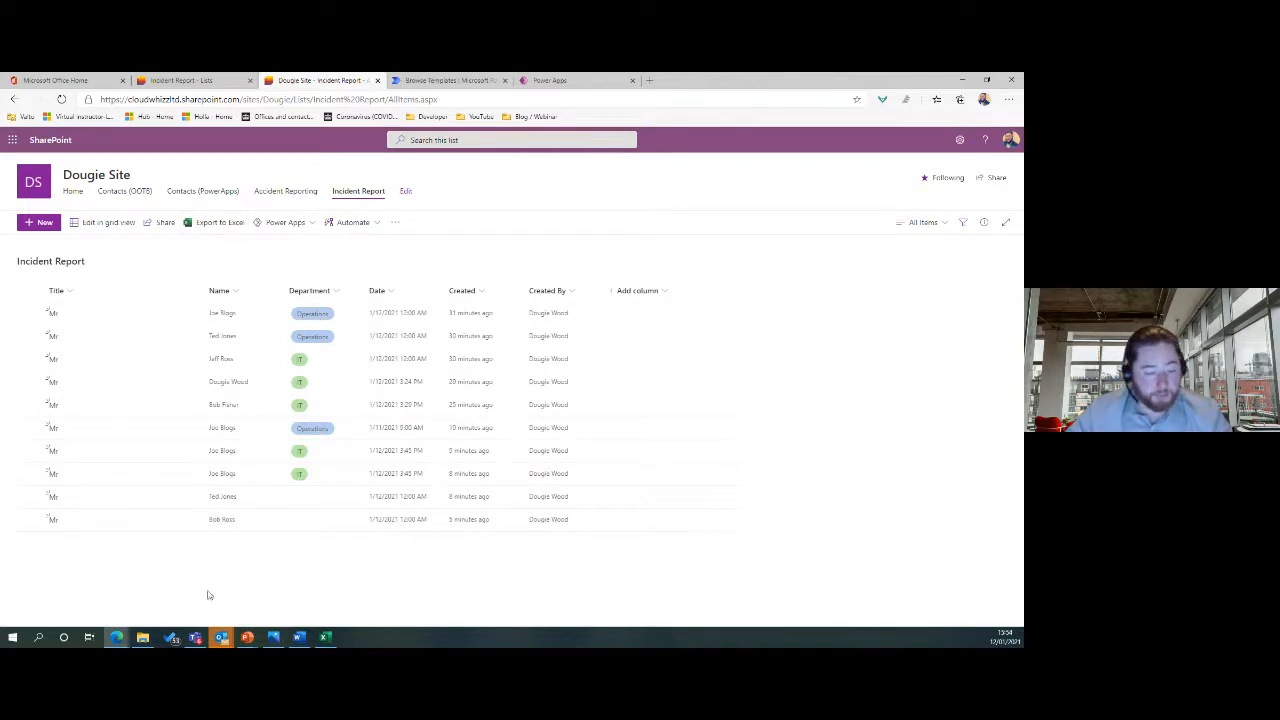
left_click(258, 640)
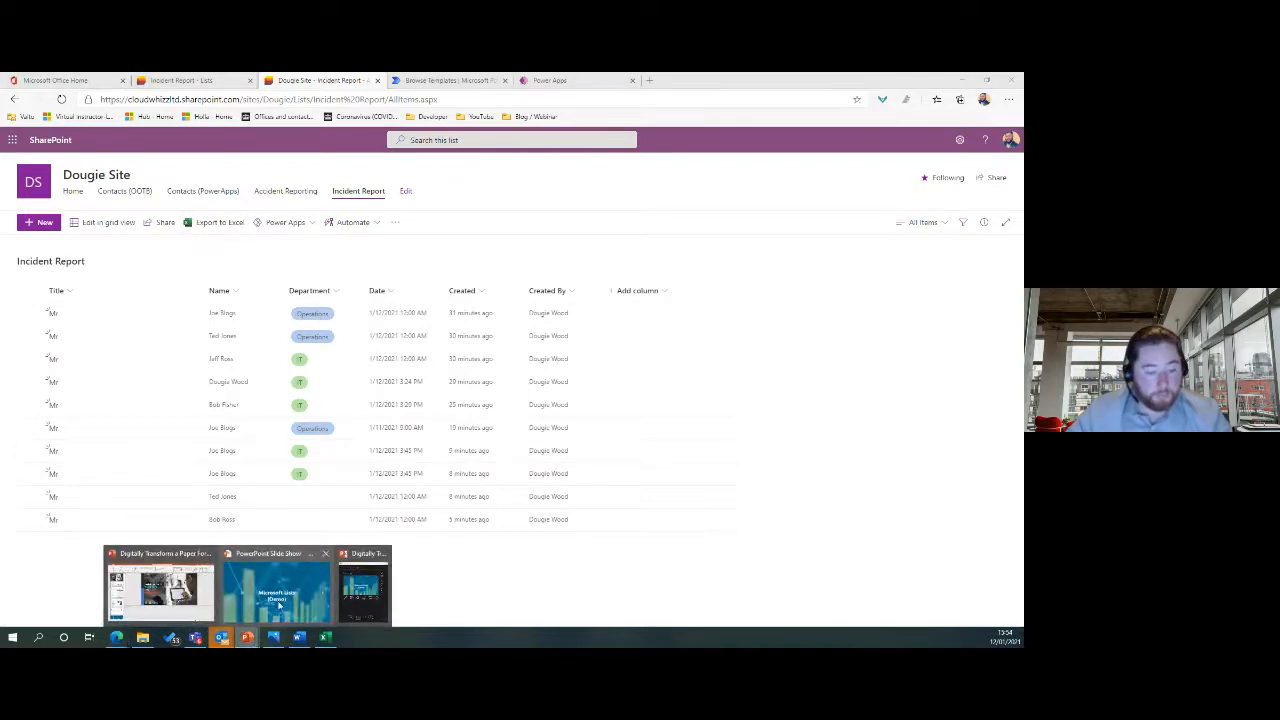
left_click(275, 605)
Advance through the slides, then step back to the Solution Process slide.
left_click(465, 394)
left_click(465, 394)
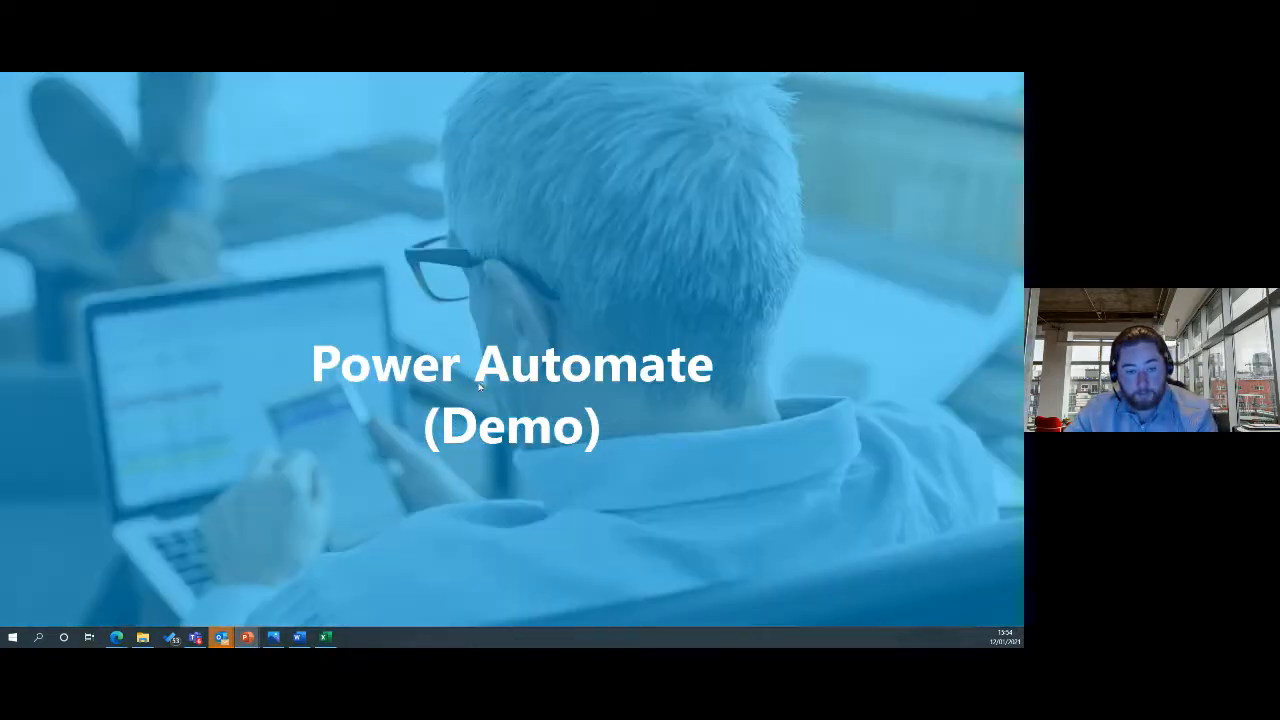
left_click(484, 382)
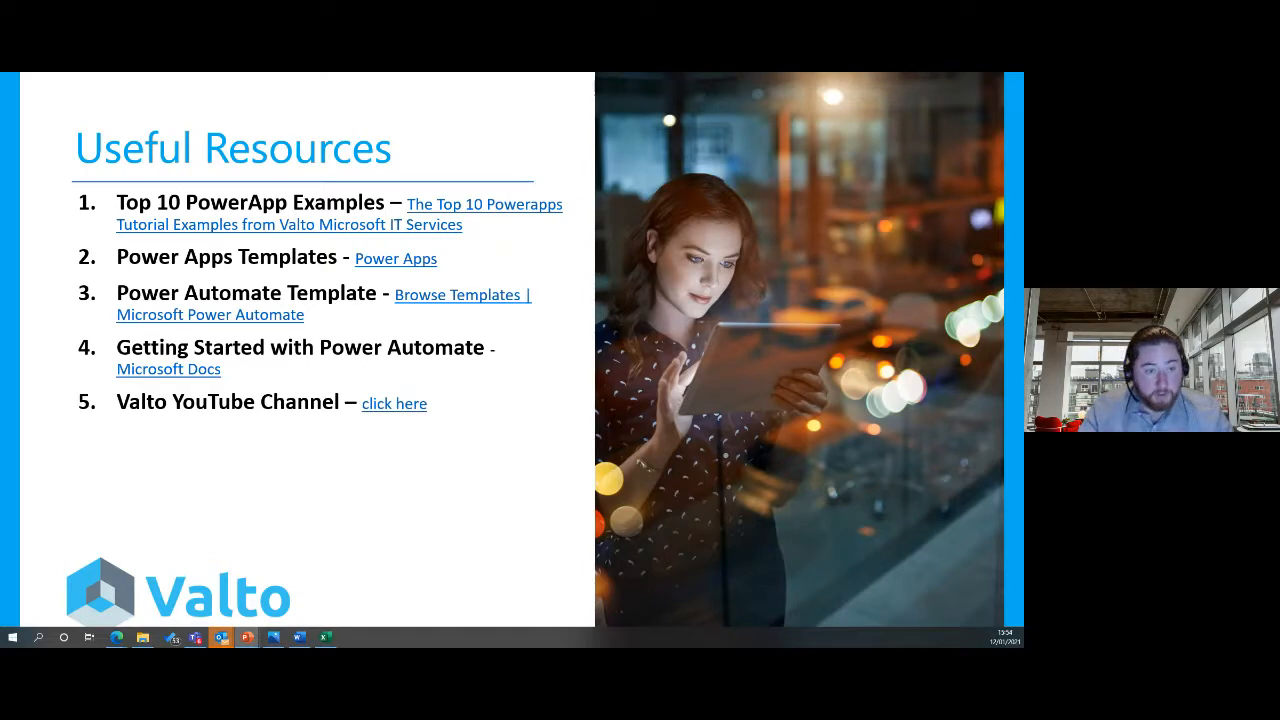
key("Left")
key("Left")
key("Left")
key("Left")
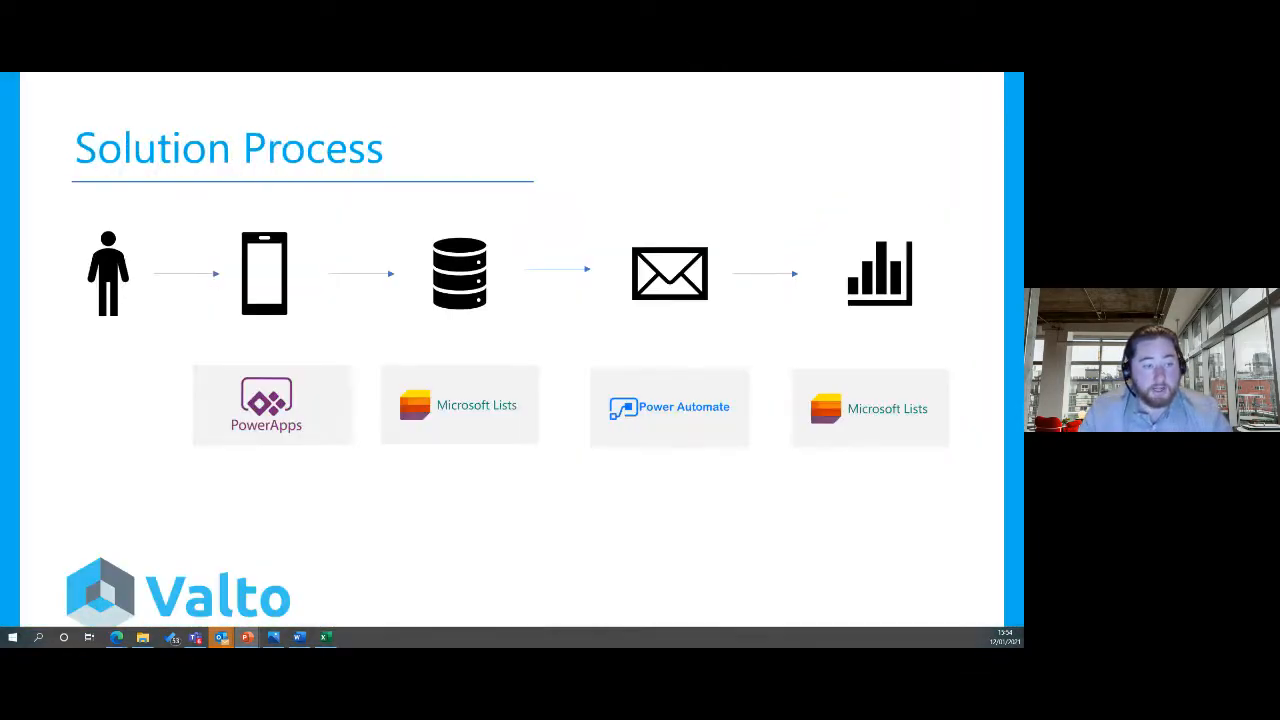